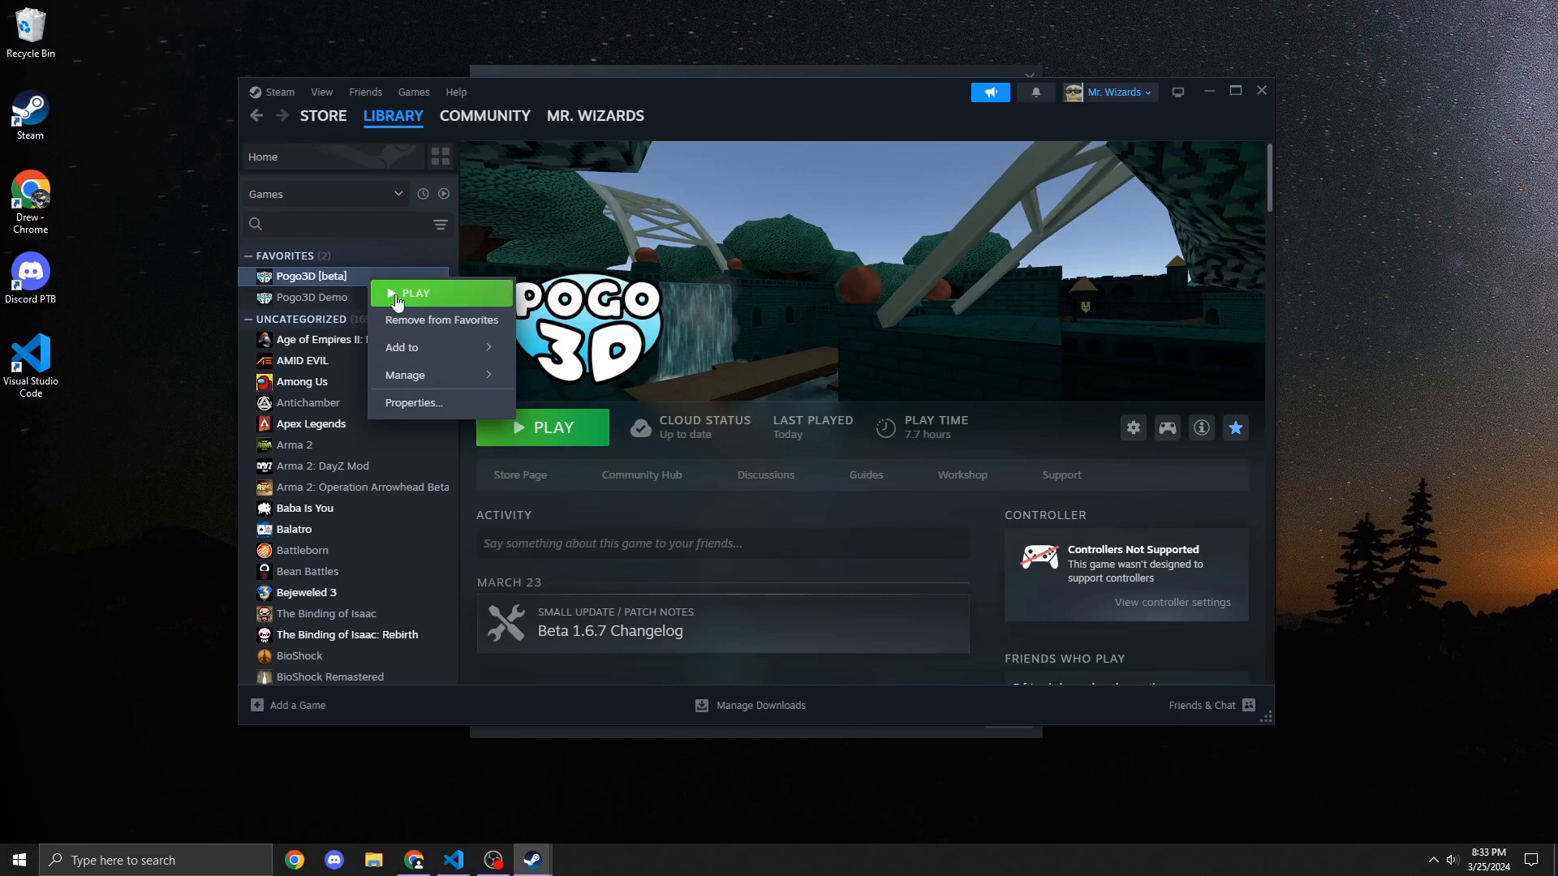
Step: Open the Pogo3D beta's properties and check its beta participation branch, then close the dialog
left_click(445, 410)
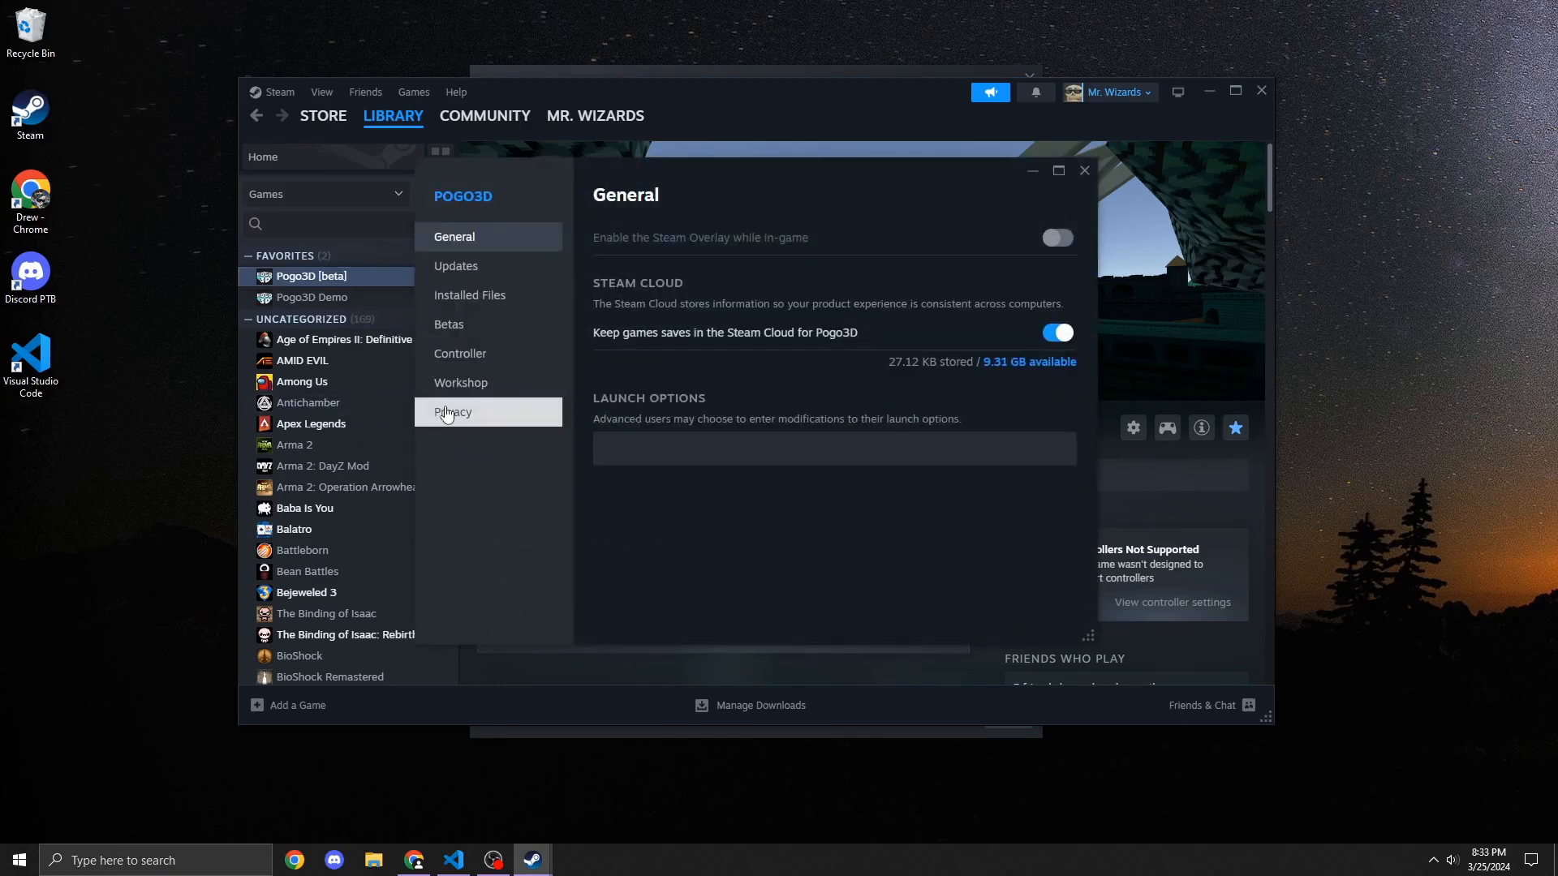
left_click(473, 328)
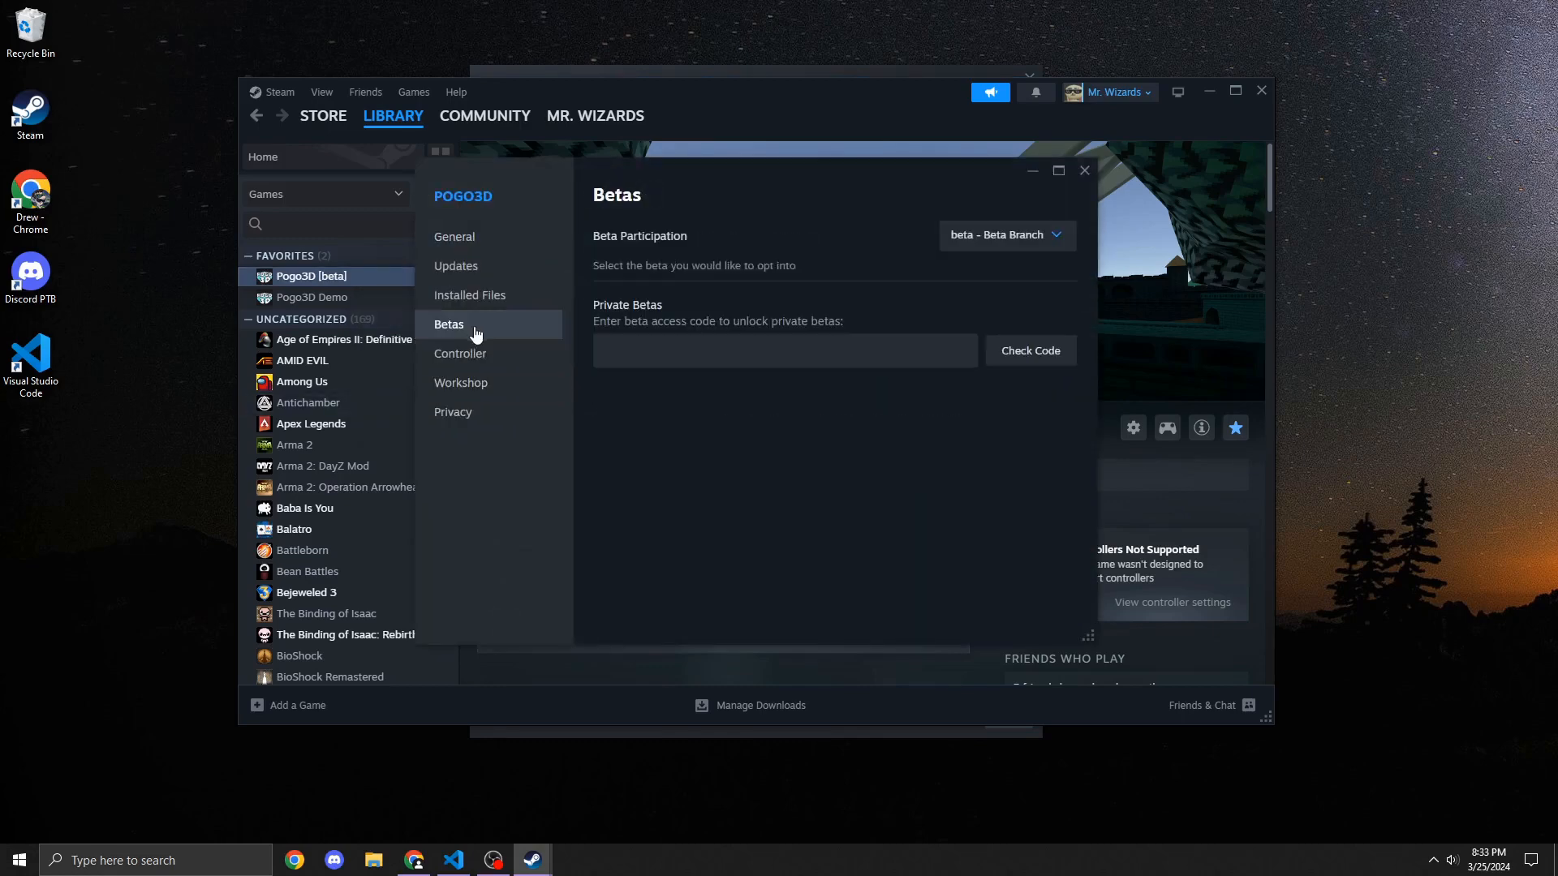
left_click(1042, 243)
left_click(907, 523)
left_click(1084, 171)
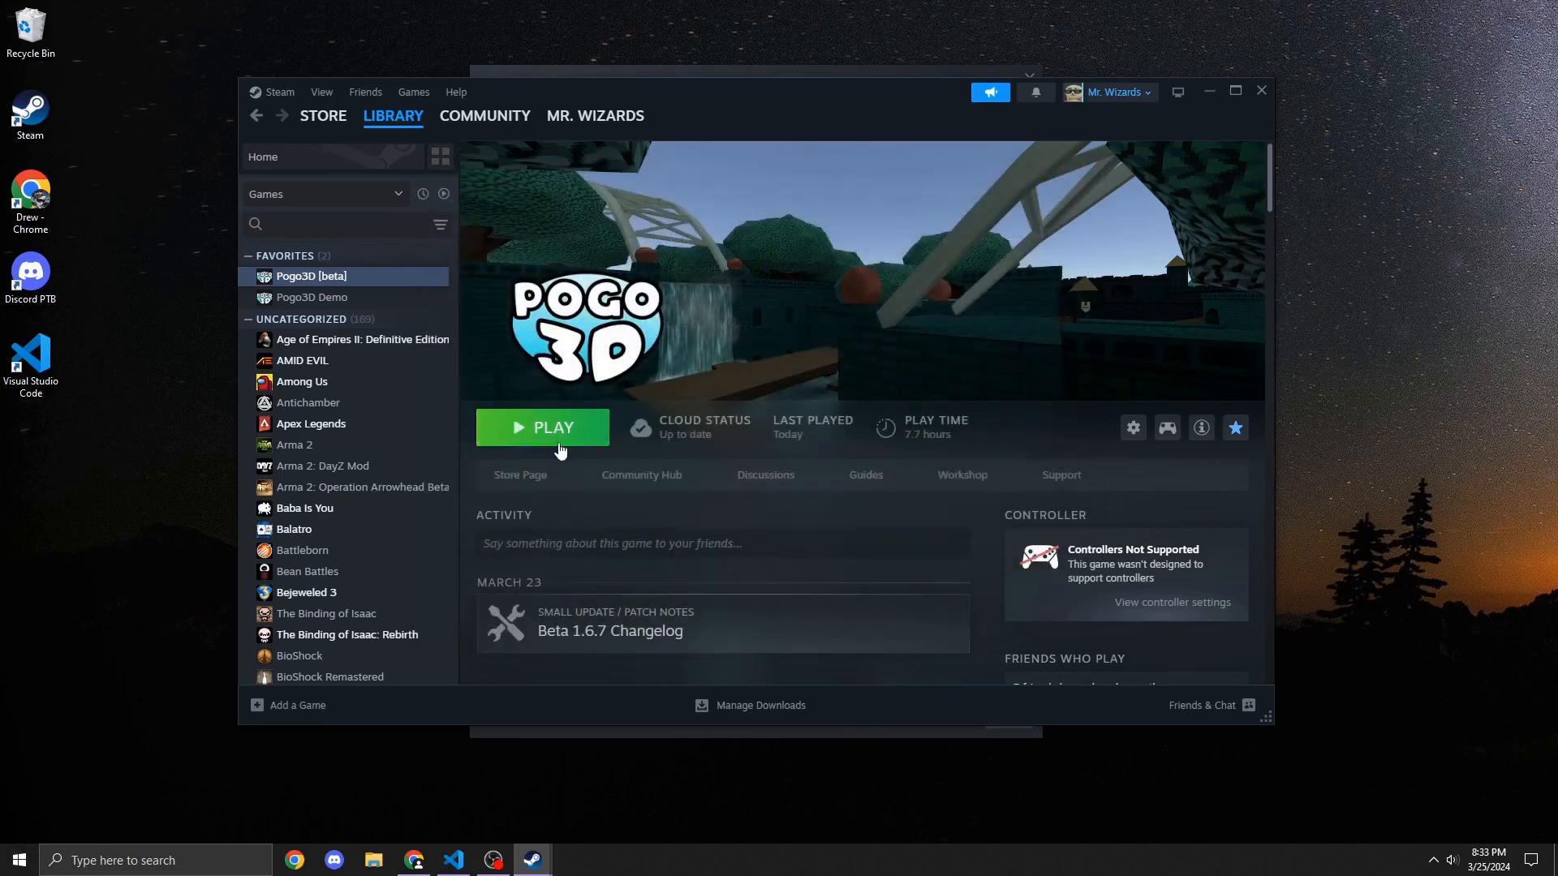
Step: Launch the Pogo3D beta from the library
left_click(559, 444)
left_click(527, 438)
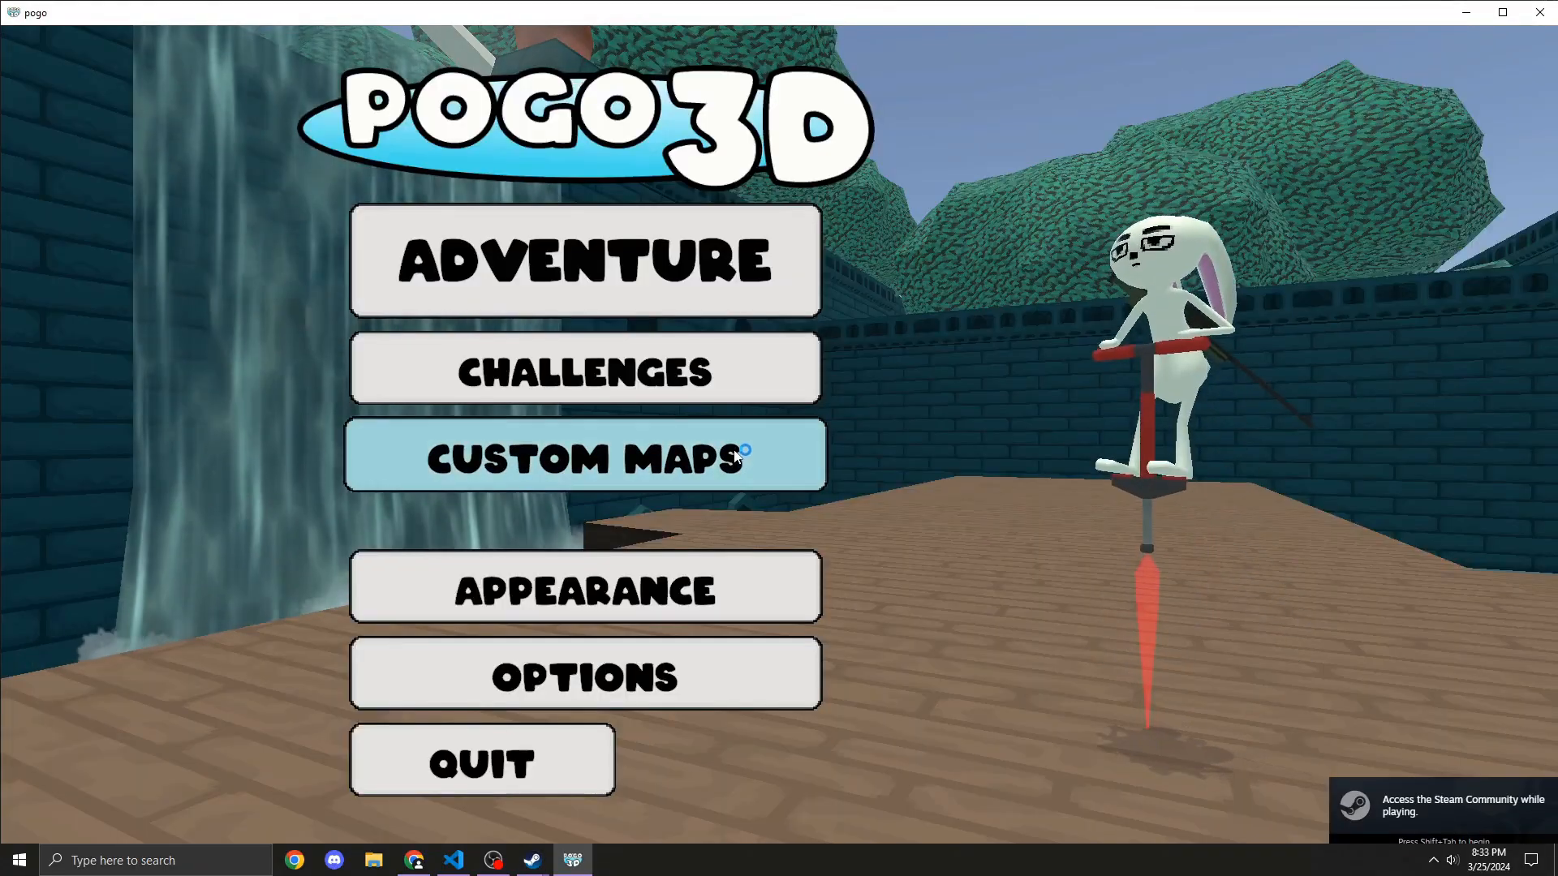
Step: Review the game's Game Options menu, return to the main menu and close the game
left_click(590, 675)
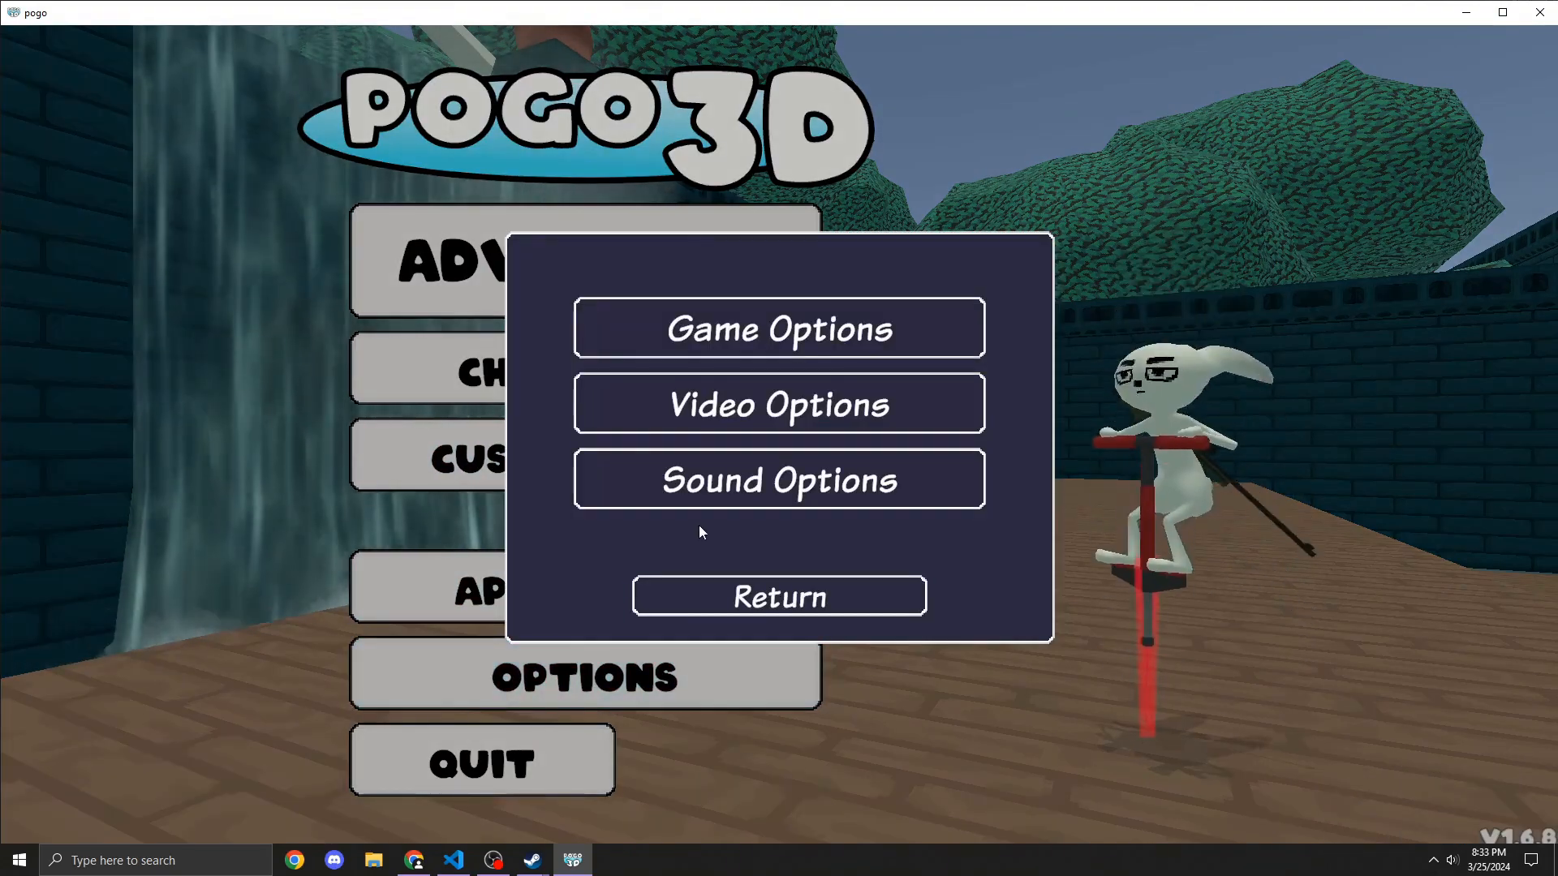
left_click(708, 341)
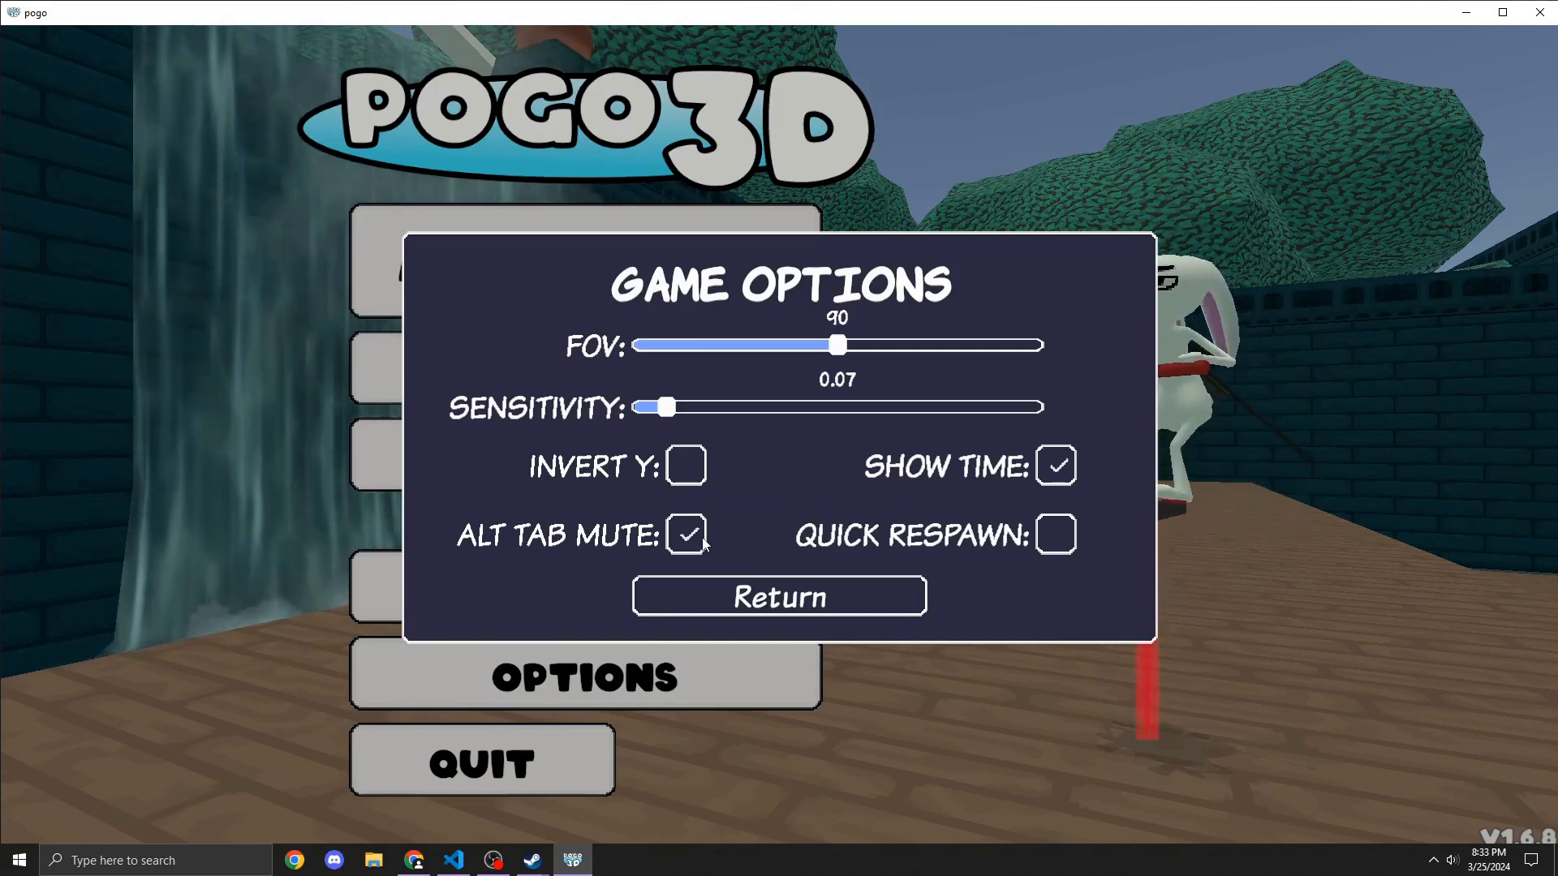
left_click(784, 577)
left_click(816, 579)
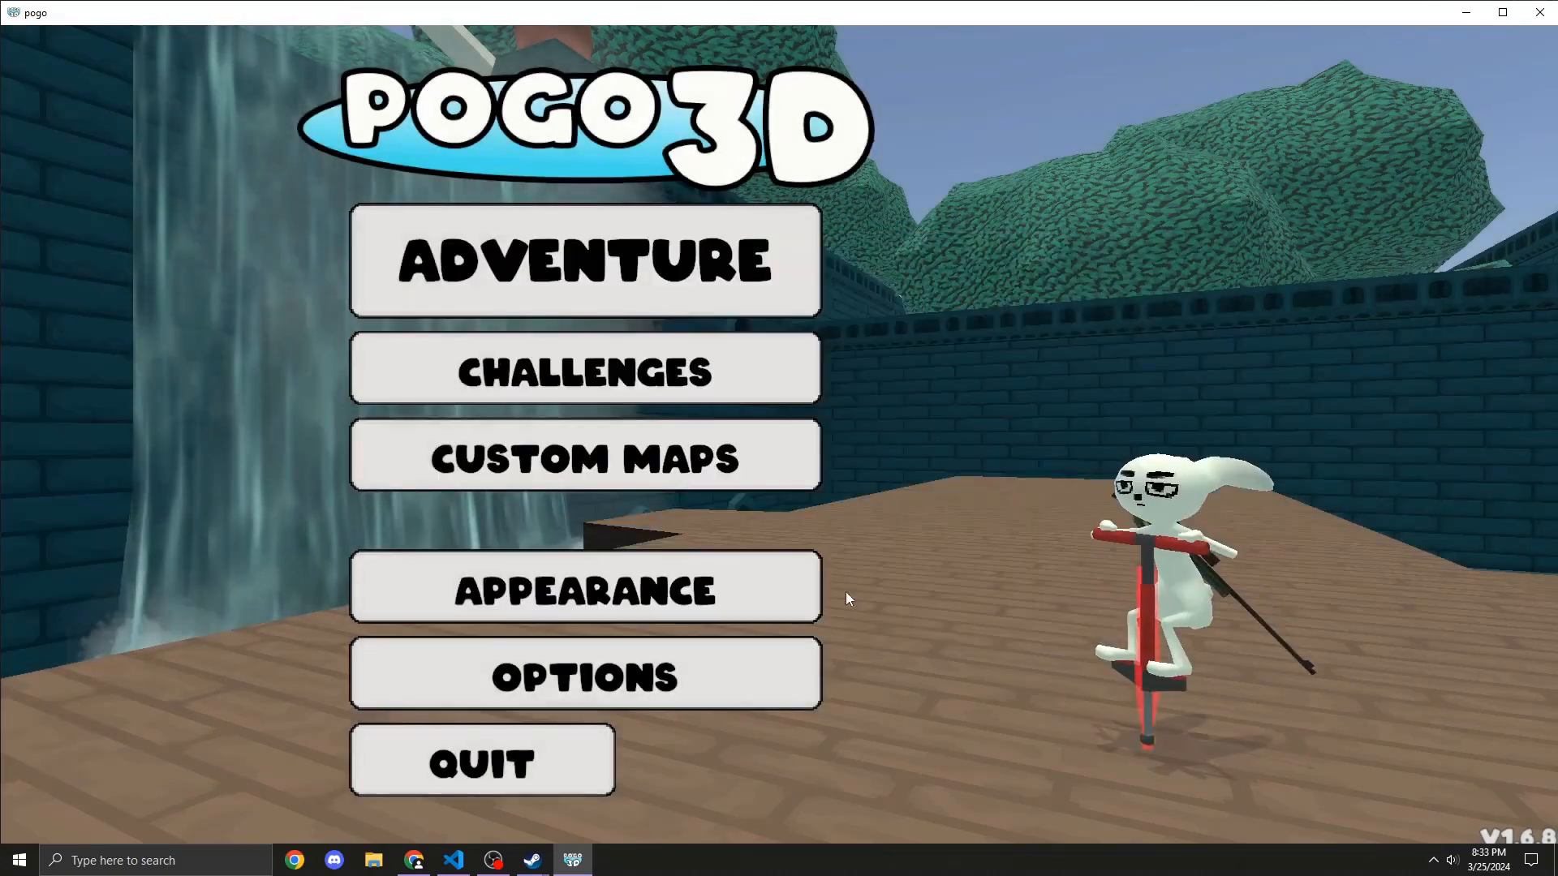
left_click(1539, 12)
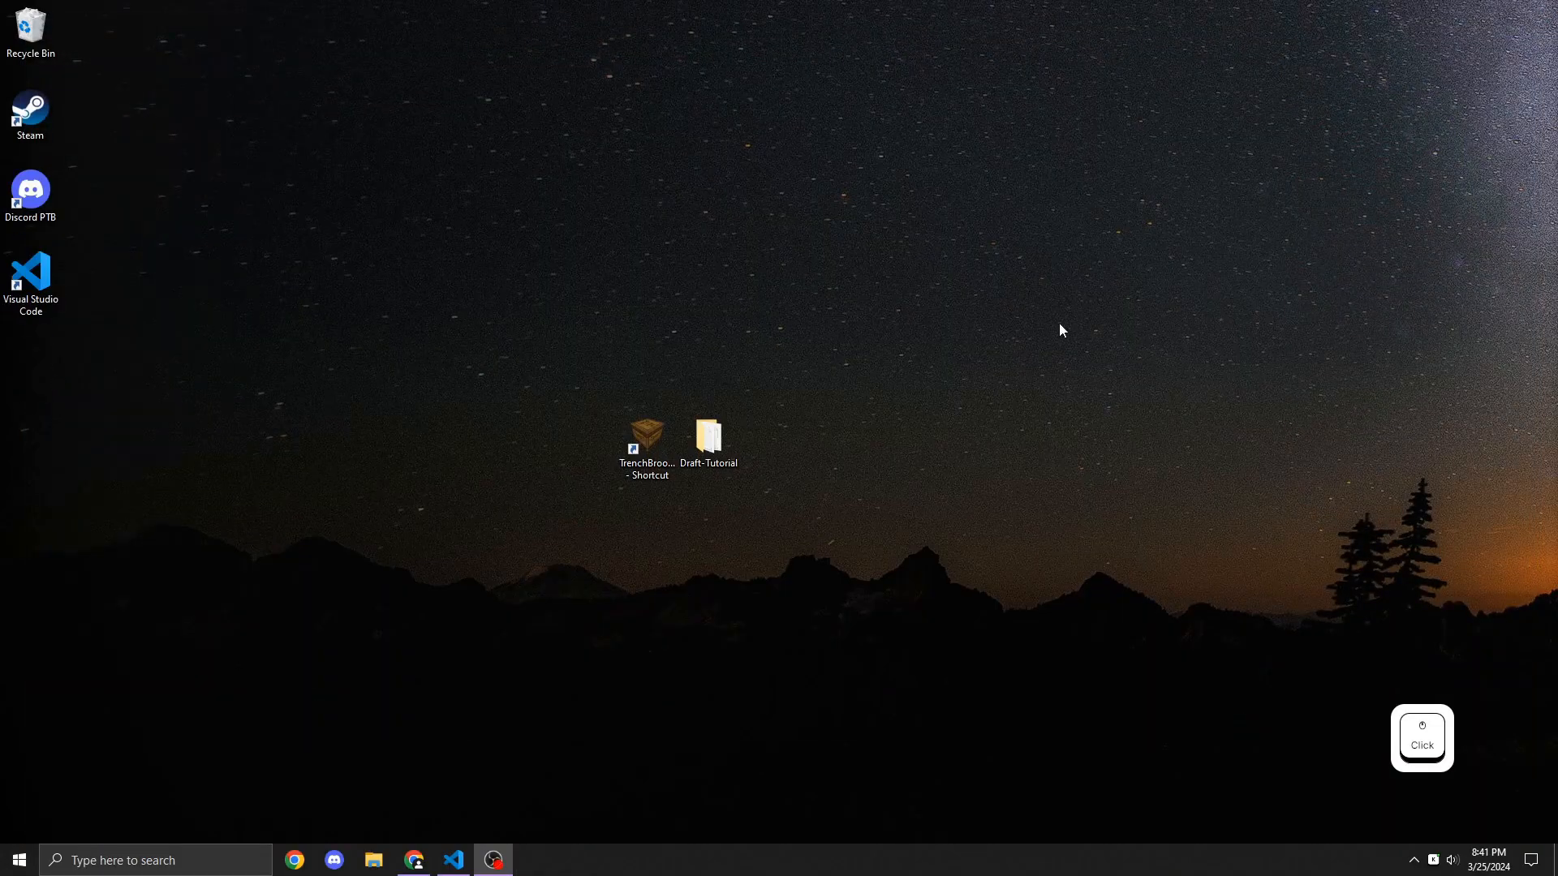
Step: Create a new folder on the desktop named Pogo Mapping Shortcuts
right_click(947, 396)
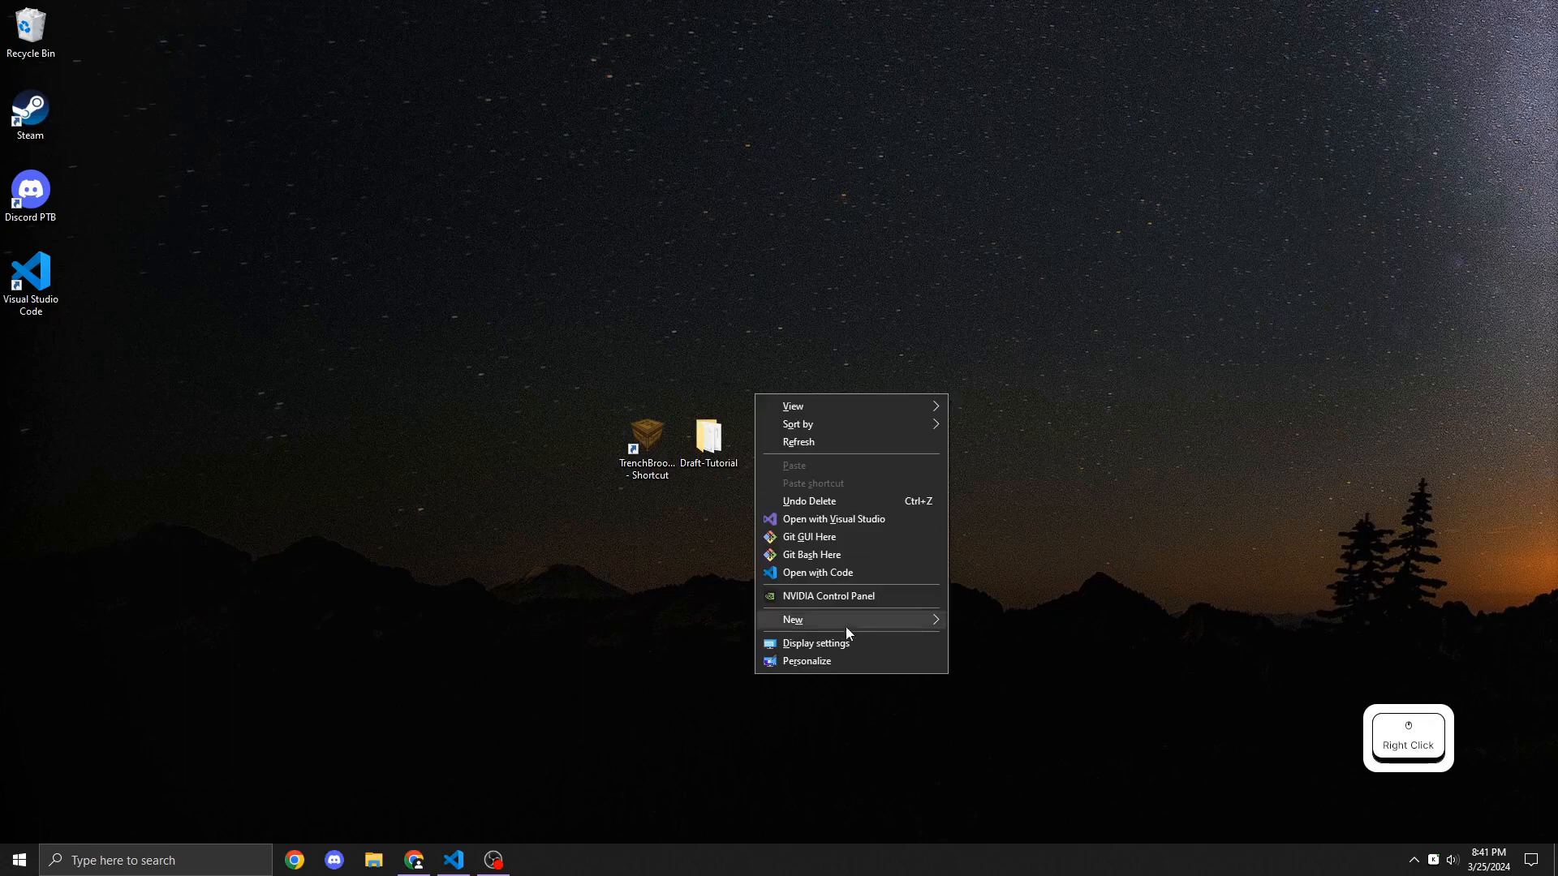
mouse_move(844, 626)
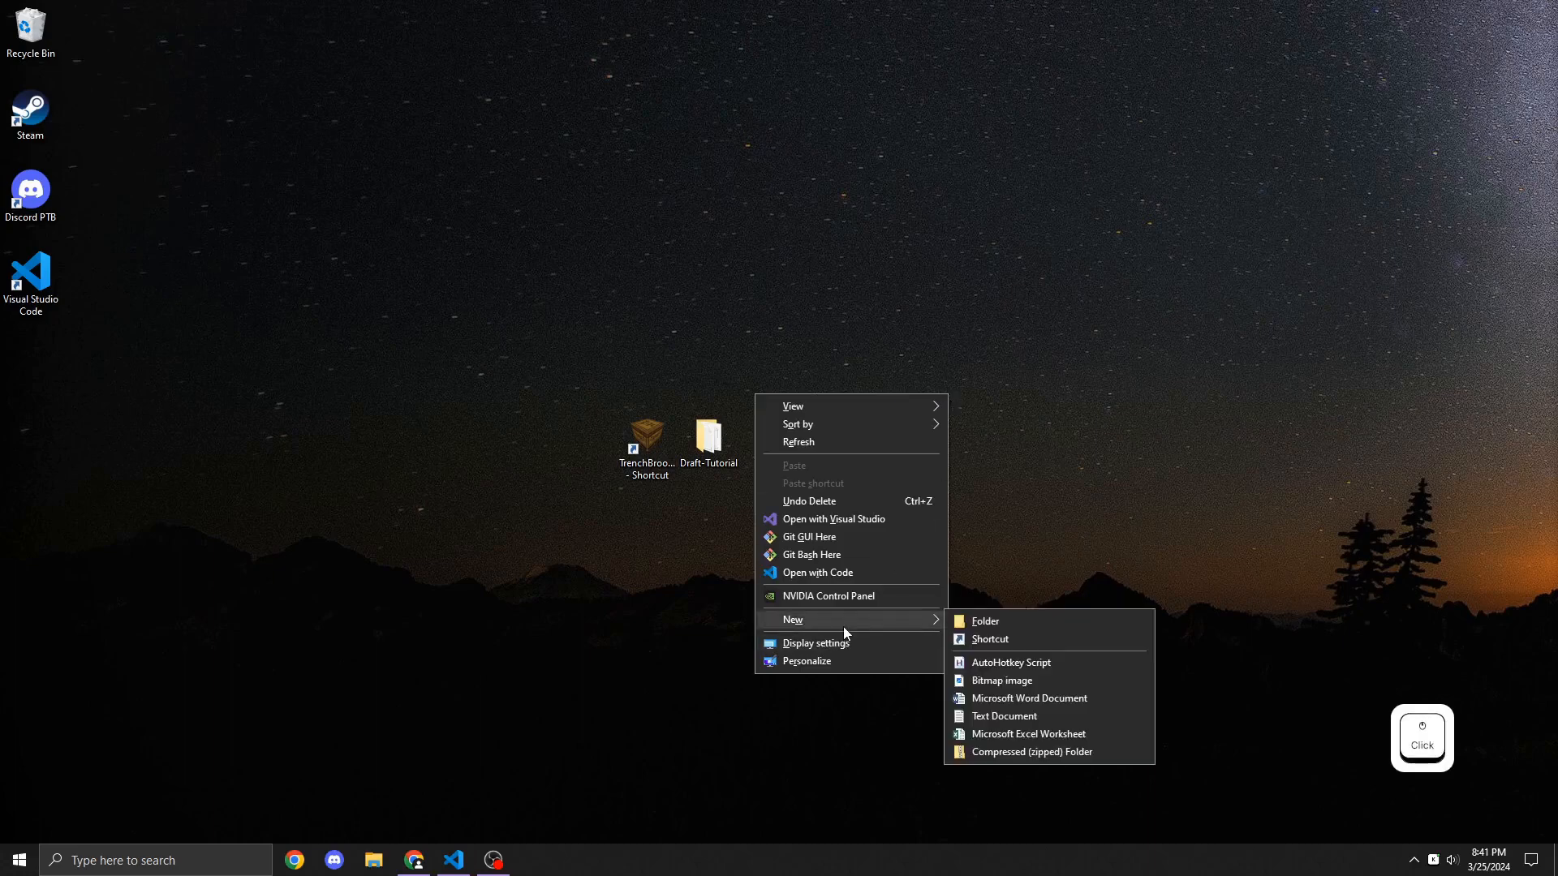
left_click(1067, 625)
type("Pog")
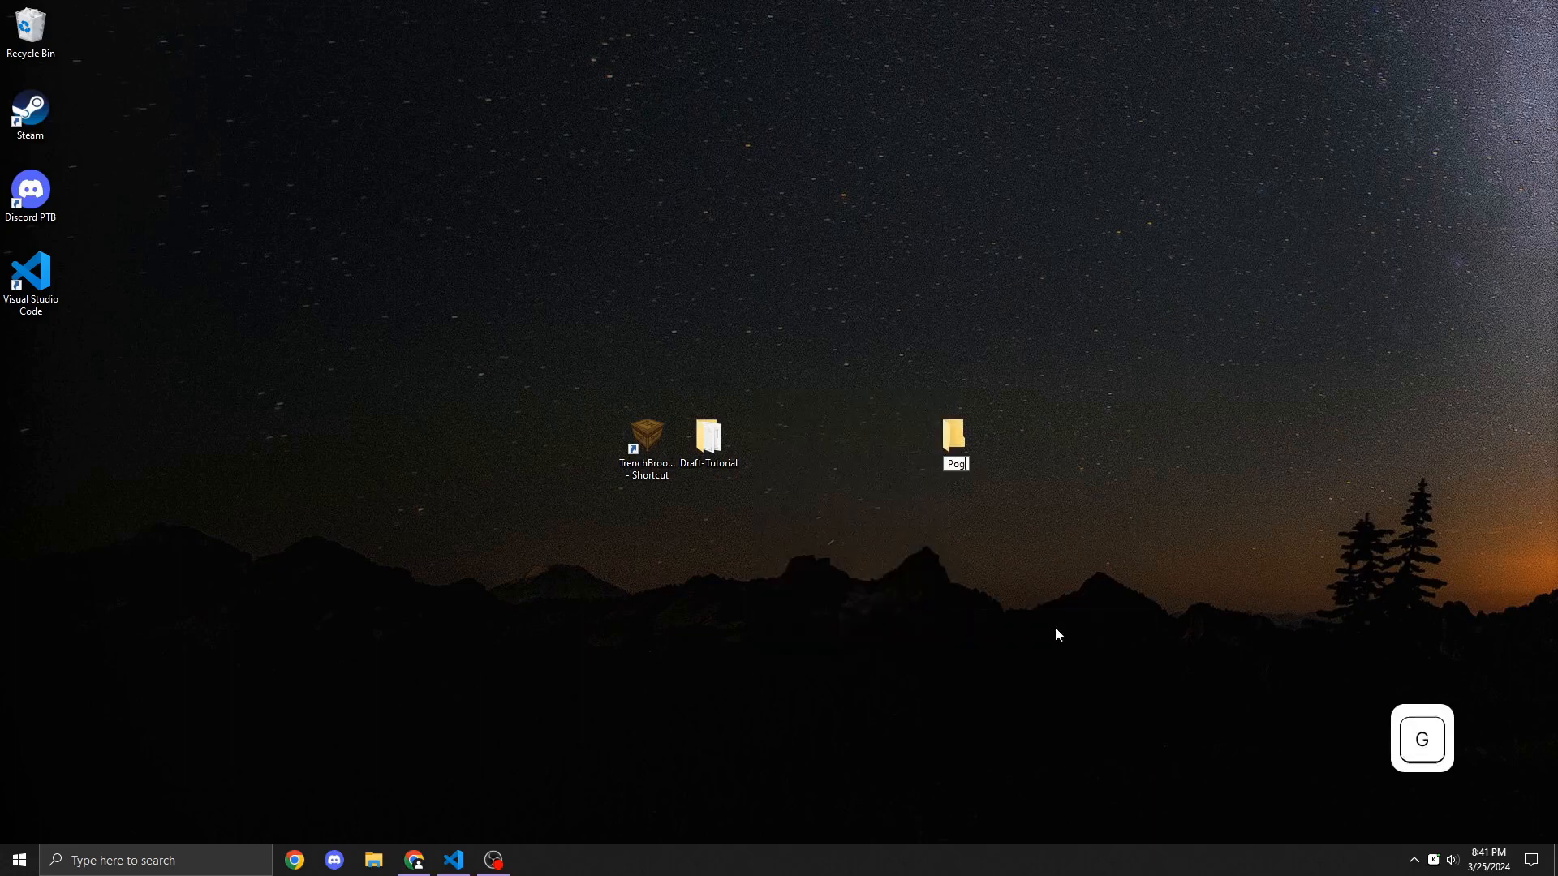
type("o Mapping Shortcuts")
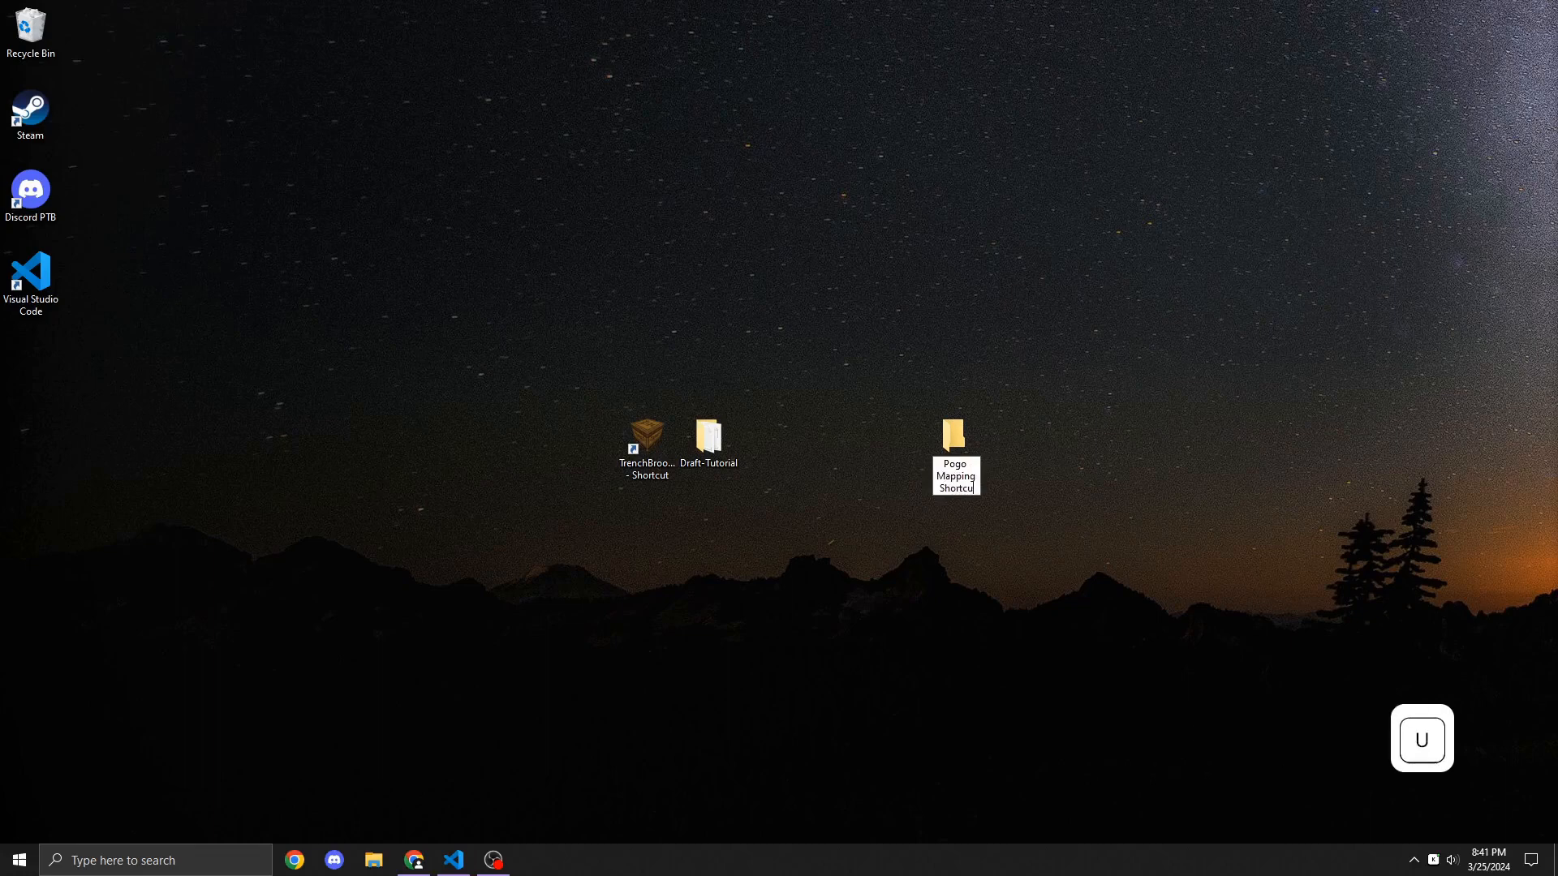
key("Return")
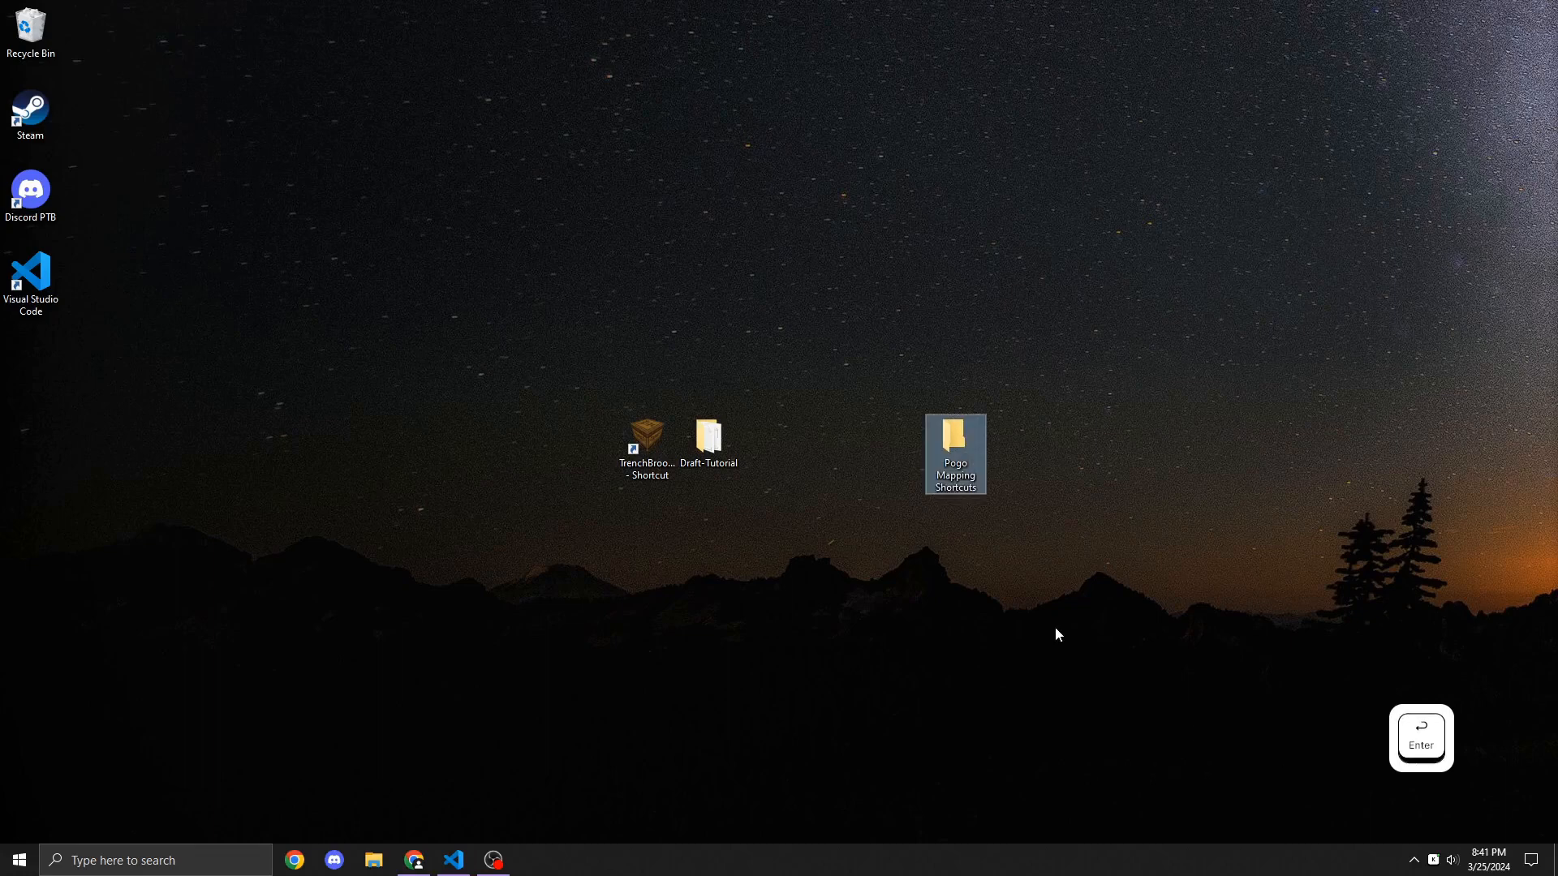
Step: Open the Pogo Mapping Shortcuts folder and create a new text document in it named mapdefinition.txt
double_click(974, 479)
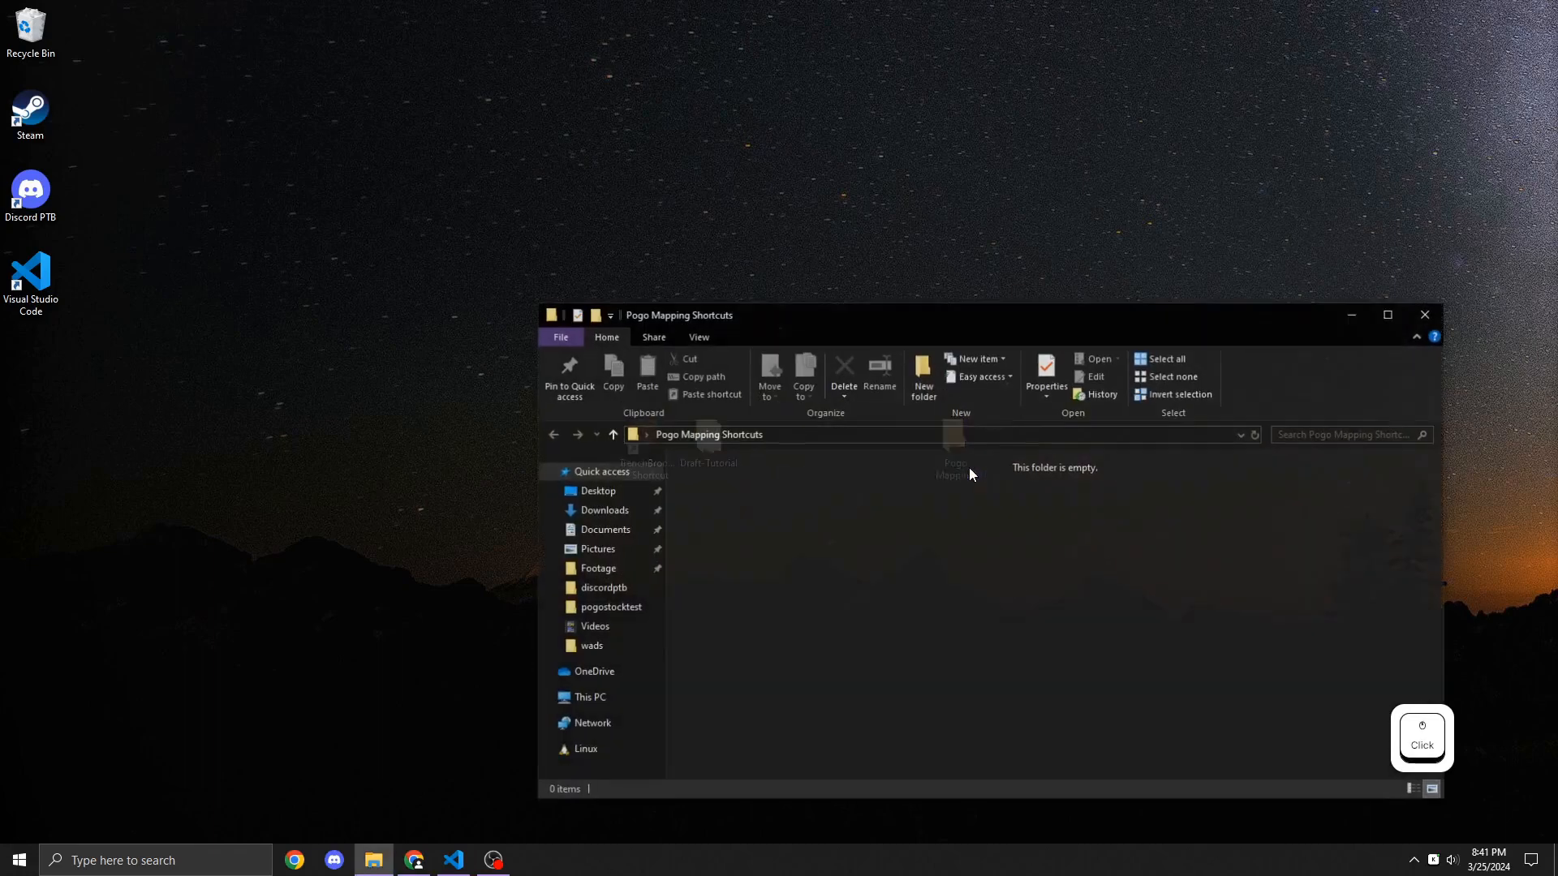
left_click_drag(925, 312, 902, 192)
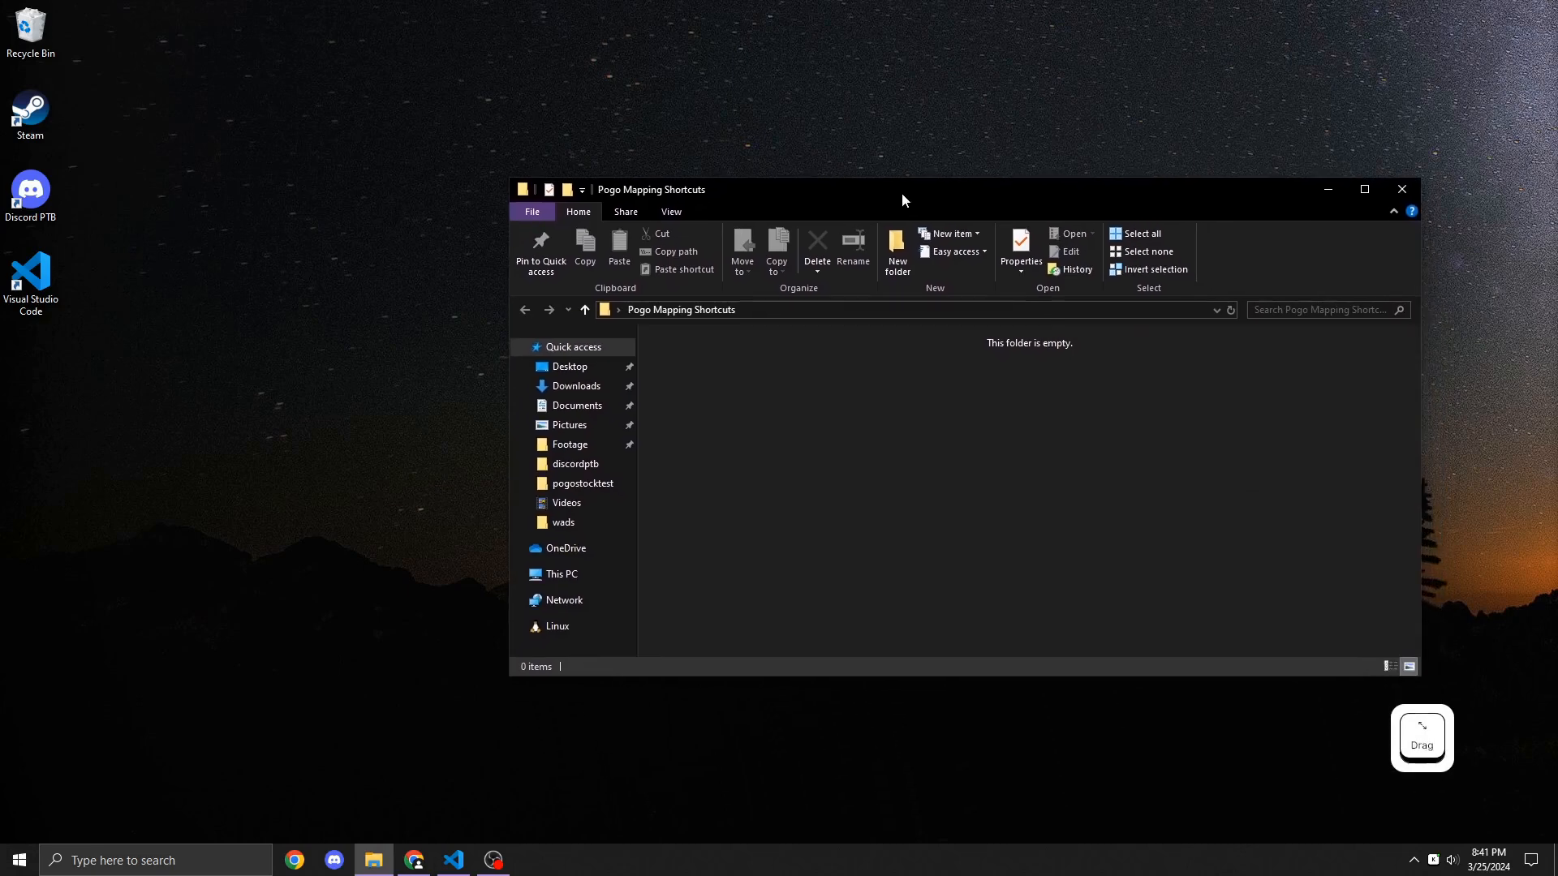
right_click(952, 461)
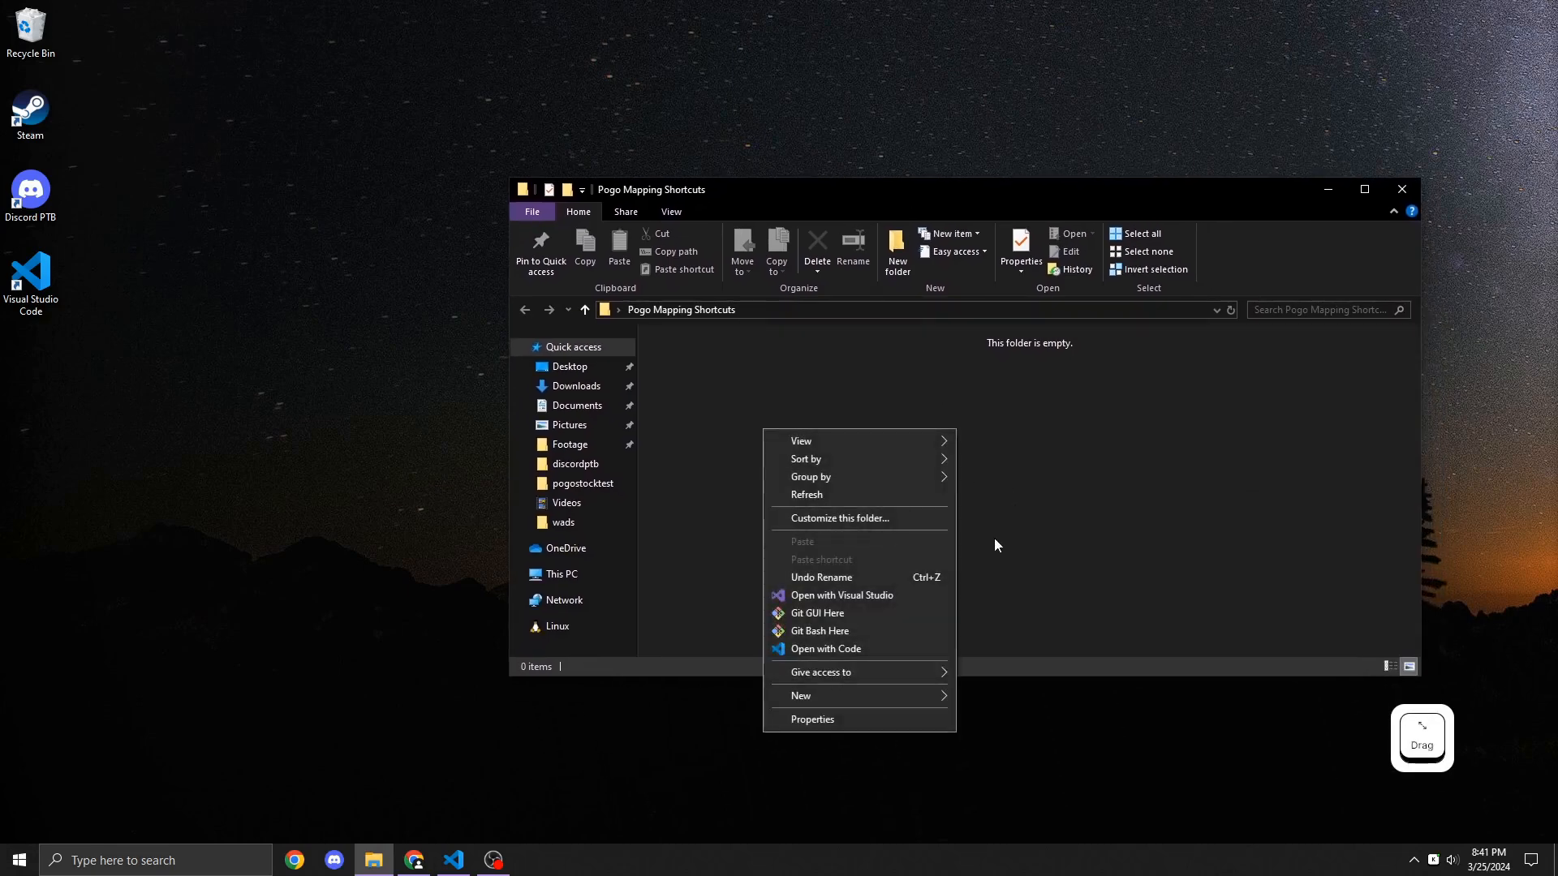
left_click(929, 694)
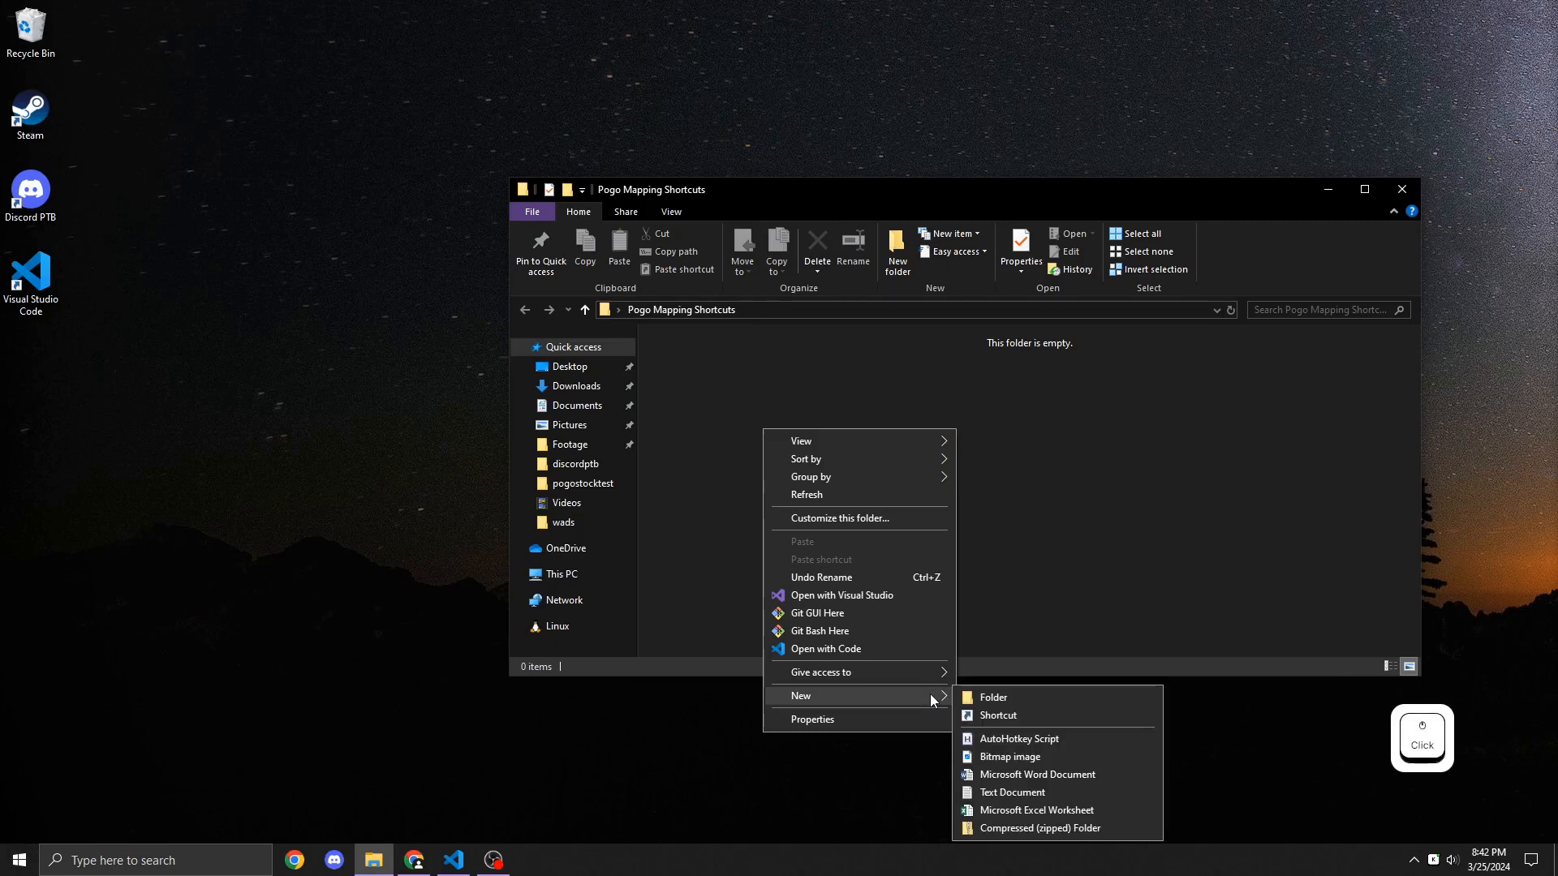
left_click(1016, 793)
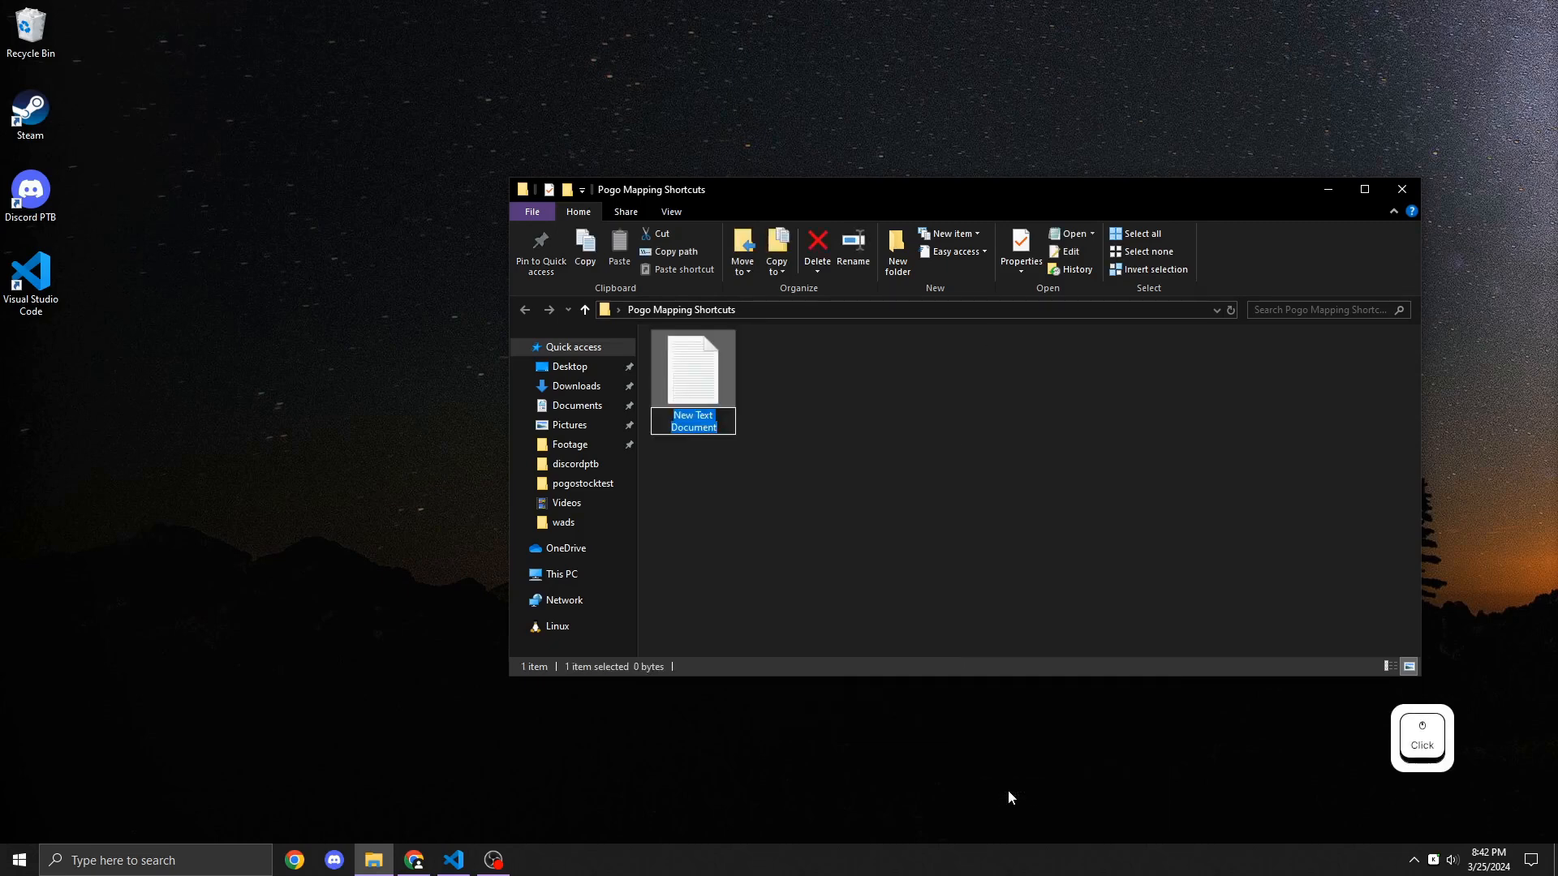
type("mapdef")
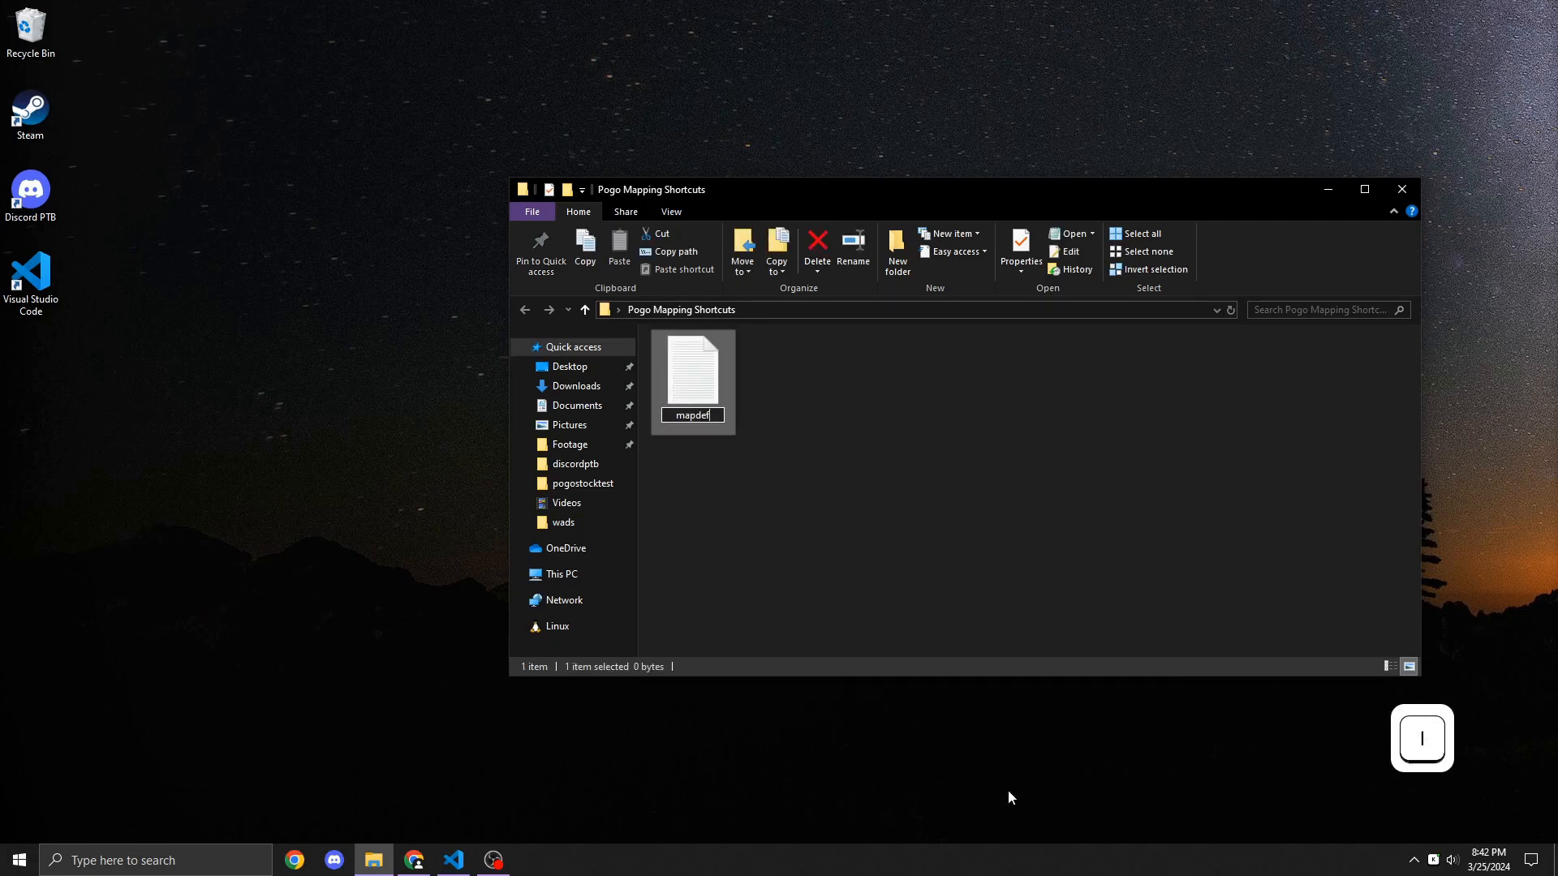
type("inition")
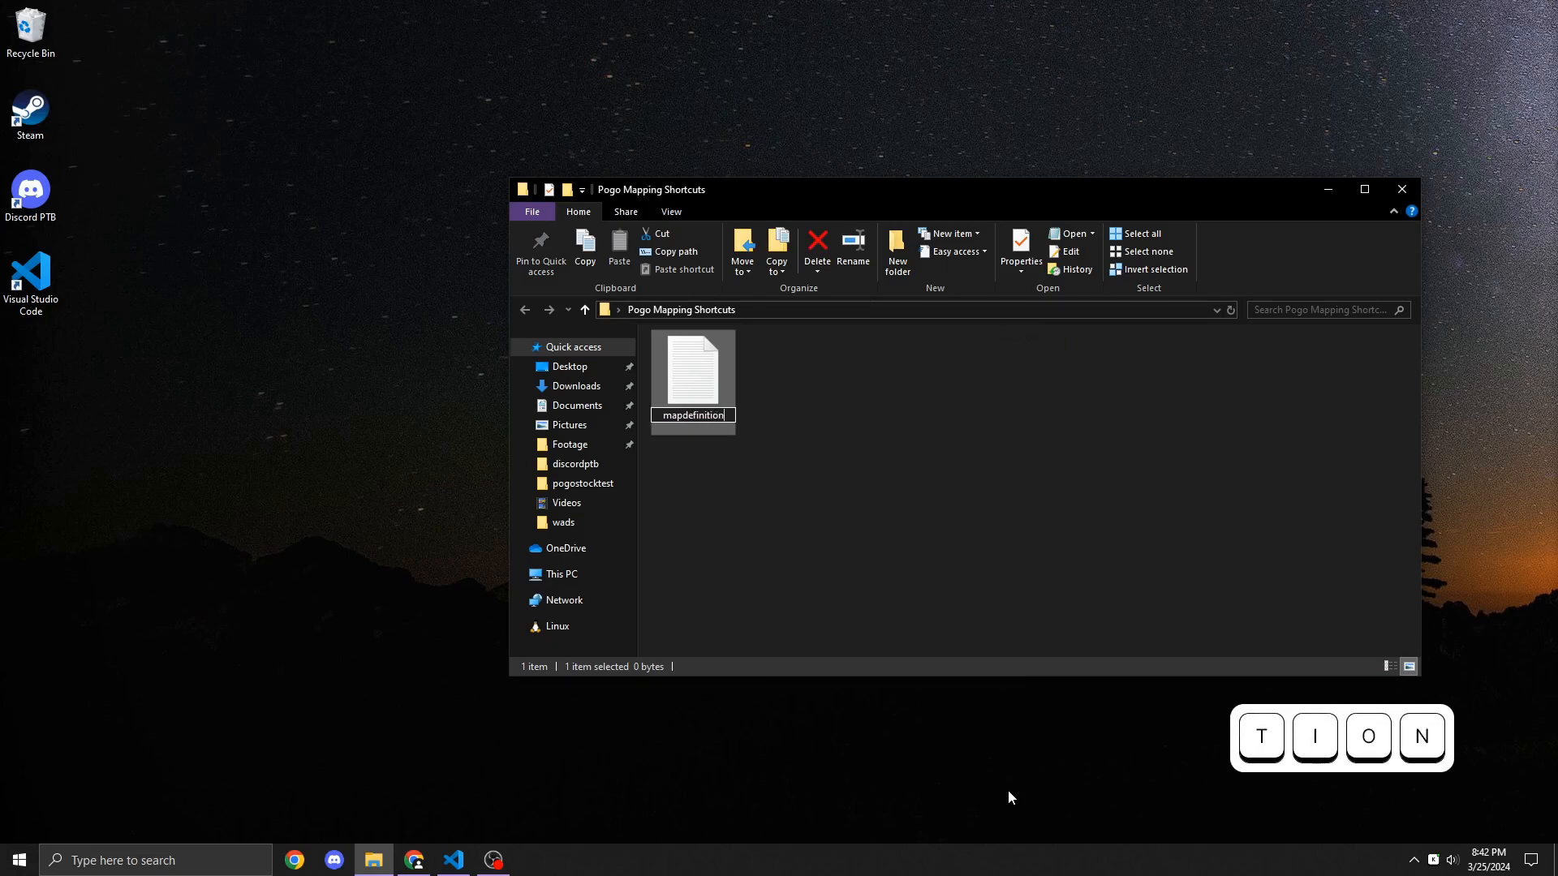
type(".txt")
key("Return")
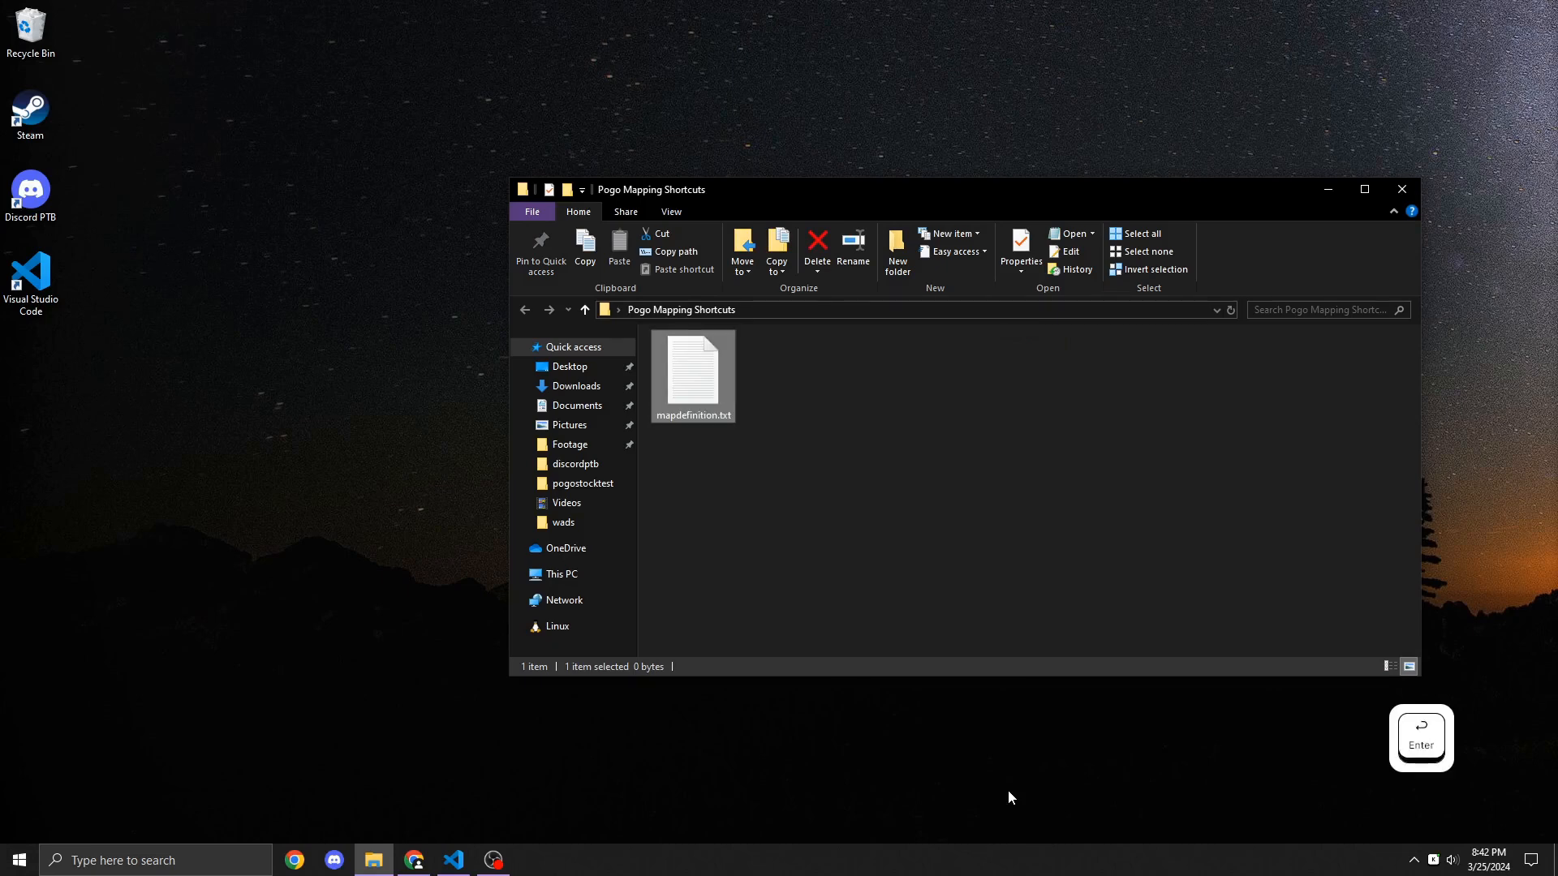
Step: Turn on showing file name extensions in the folder view
left_click(1179, 442)
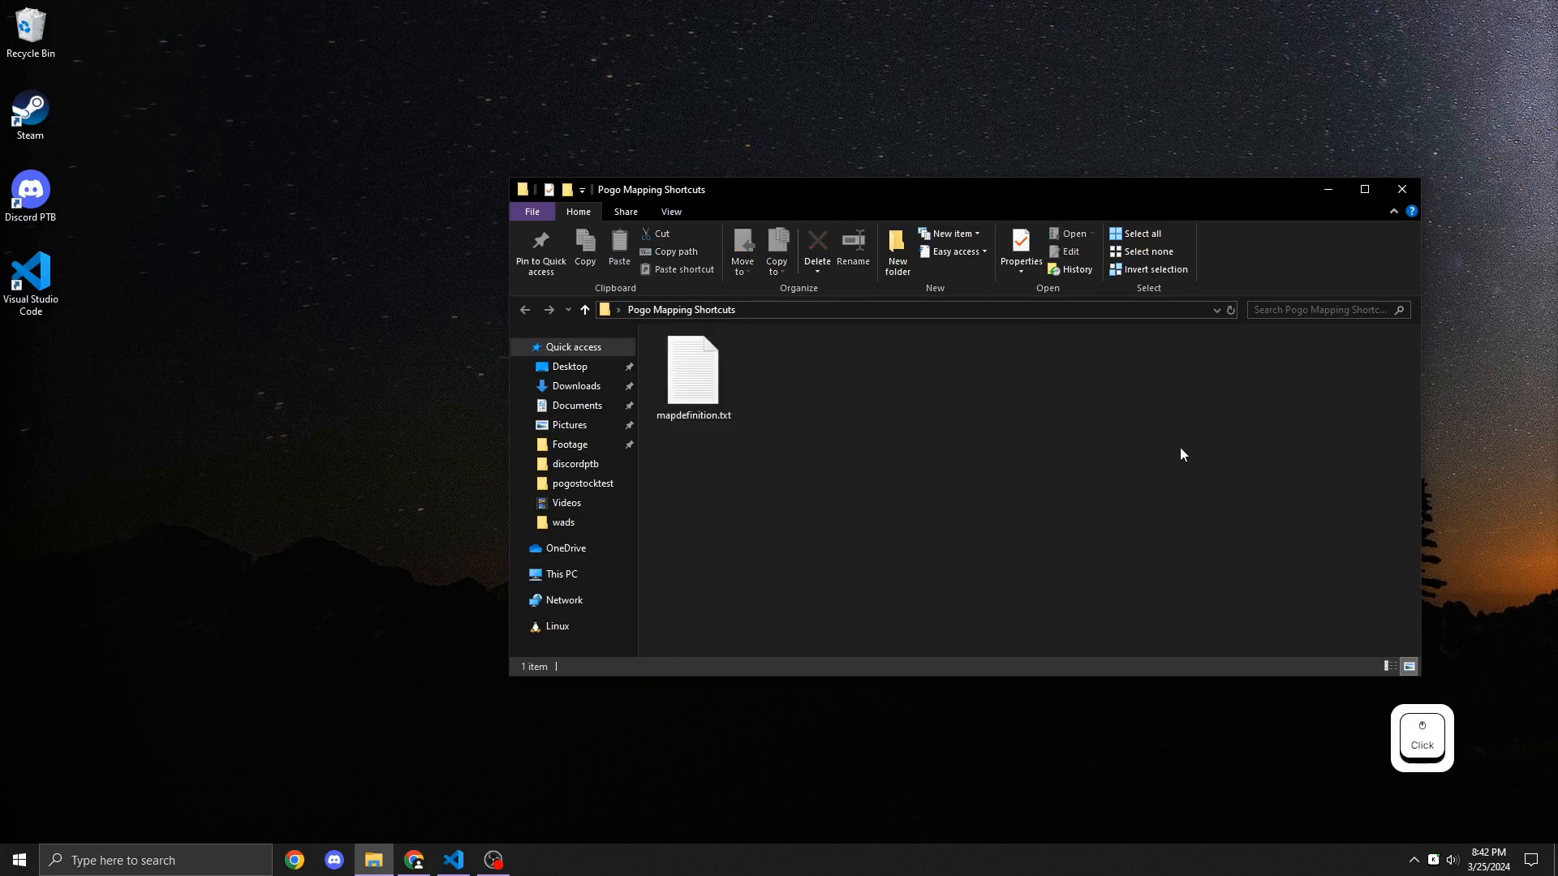
left_click(672, 214)
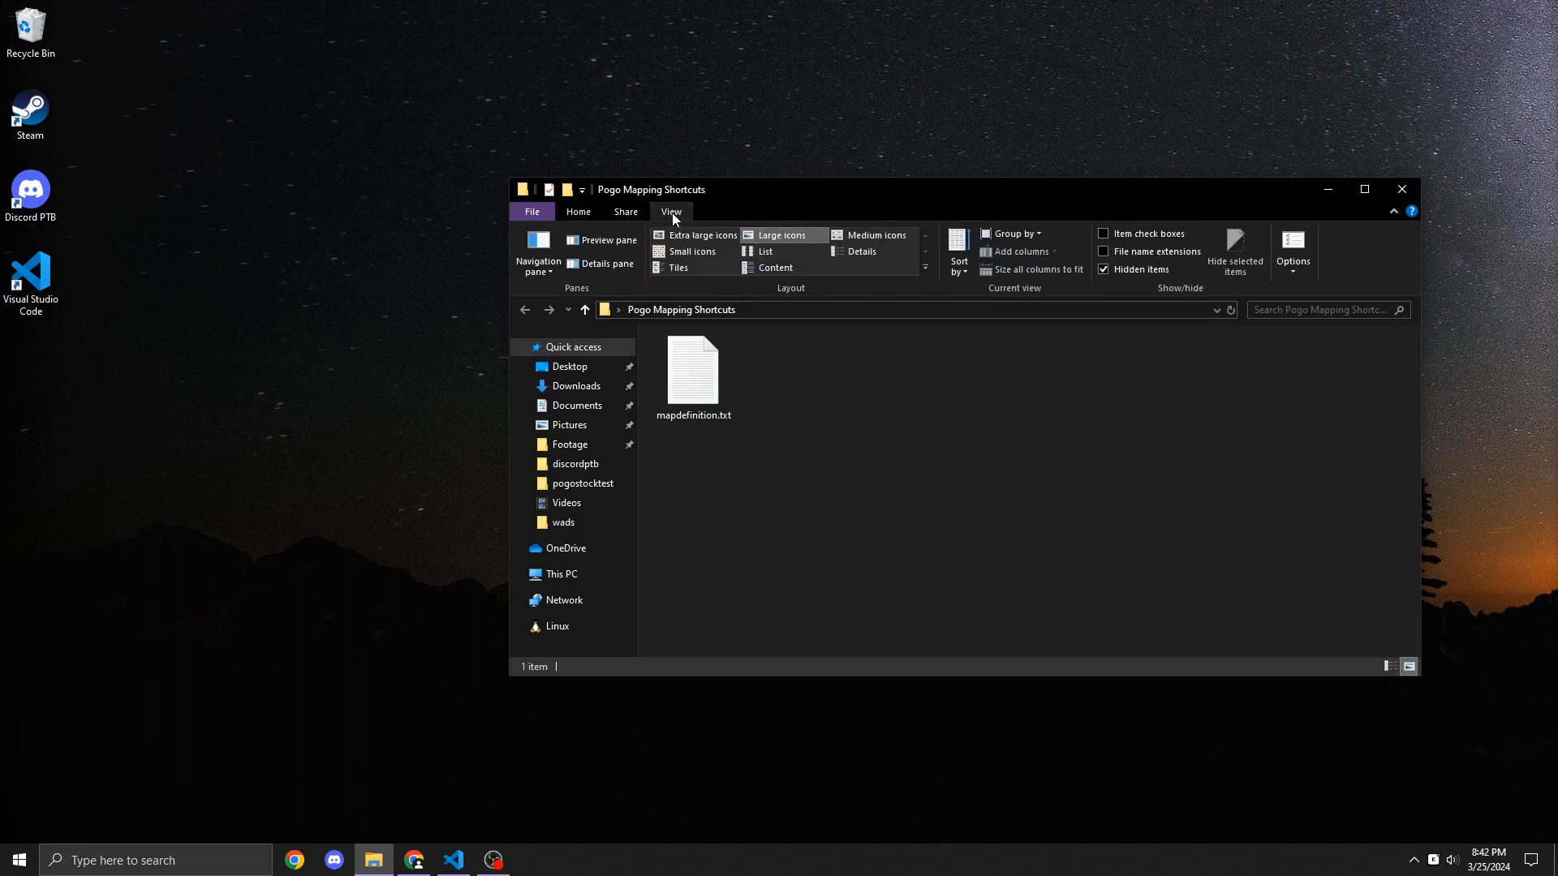
left_click(1102, 252)
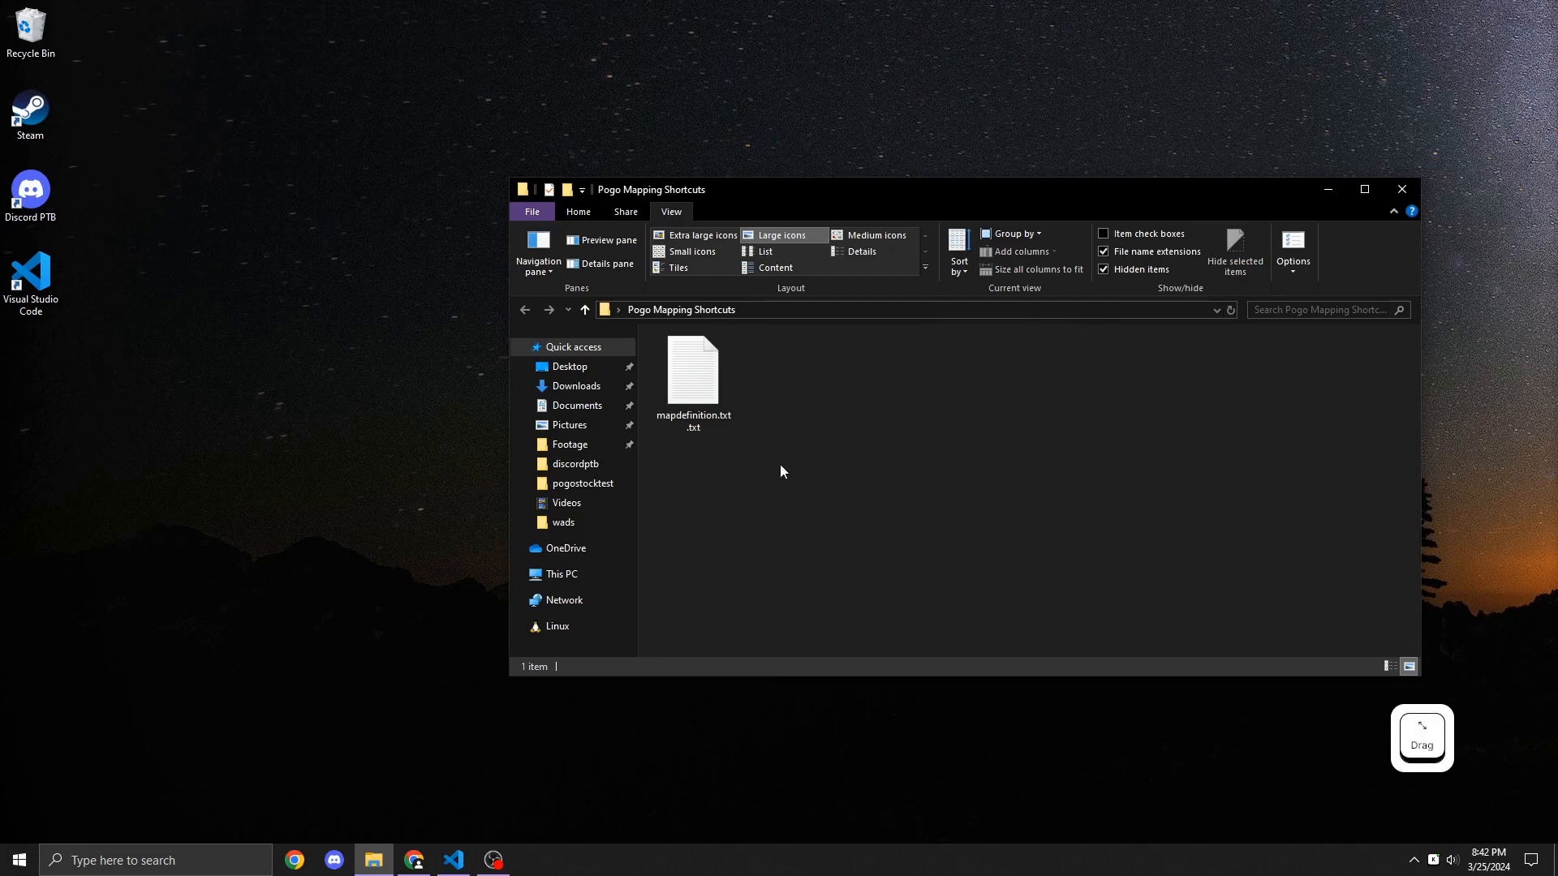
Step: Delete the mapdefinition.txt.txt file from the folder
left_click(693, 377)
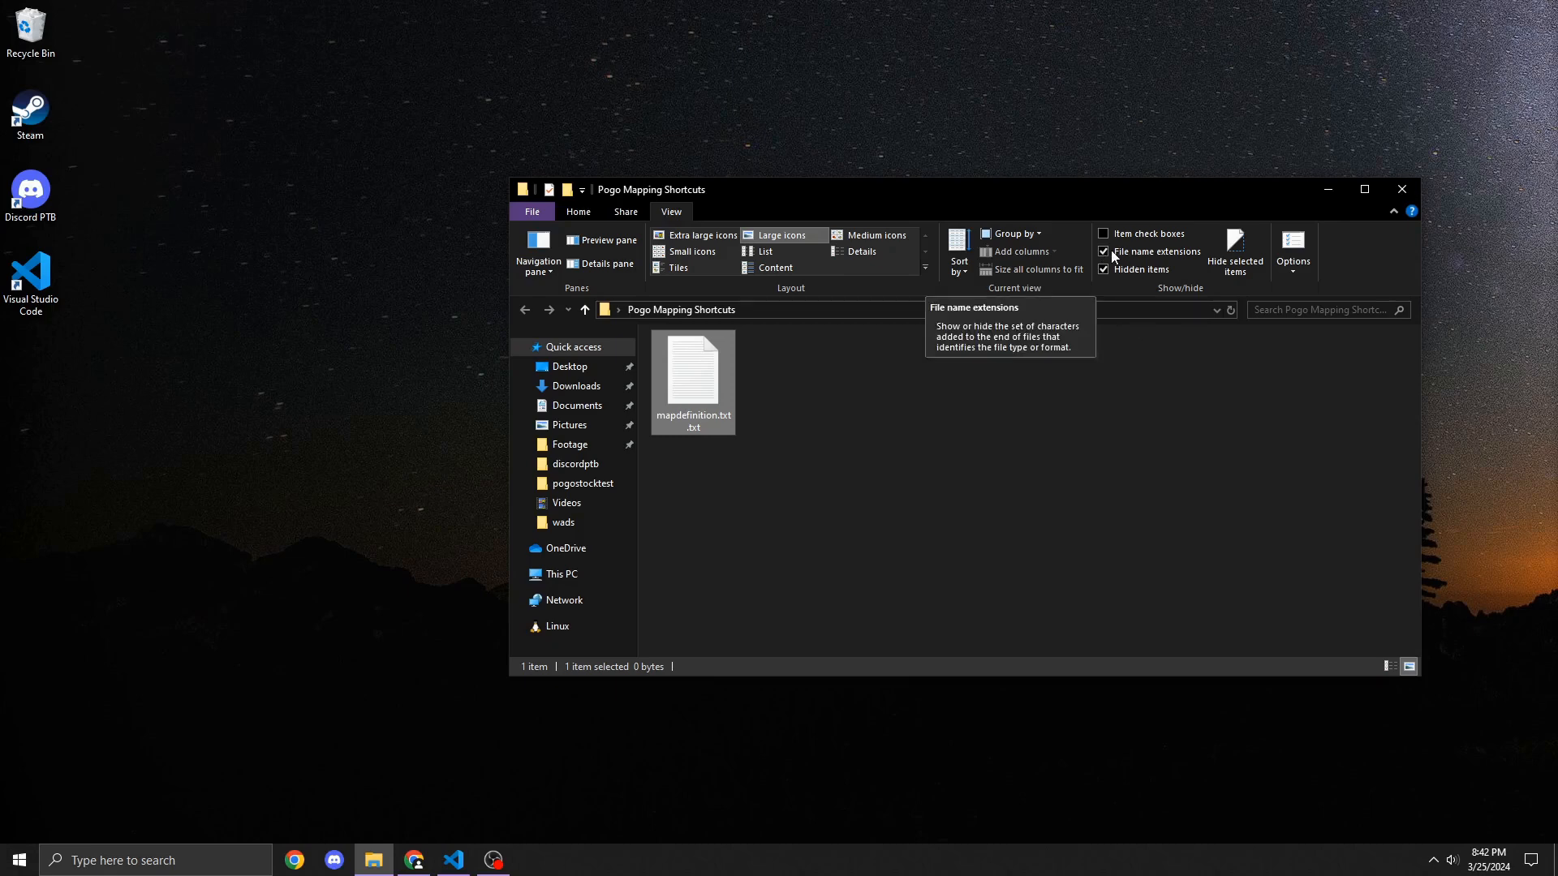
left_click(800, 523)
left_click(670, 414)
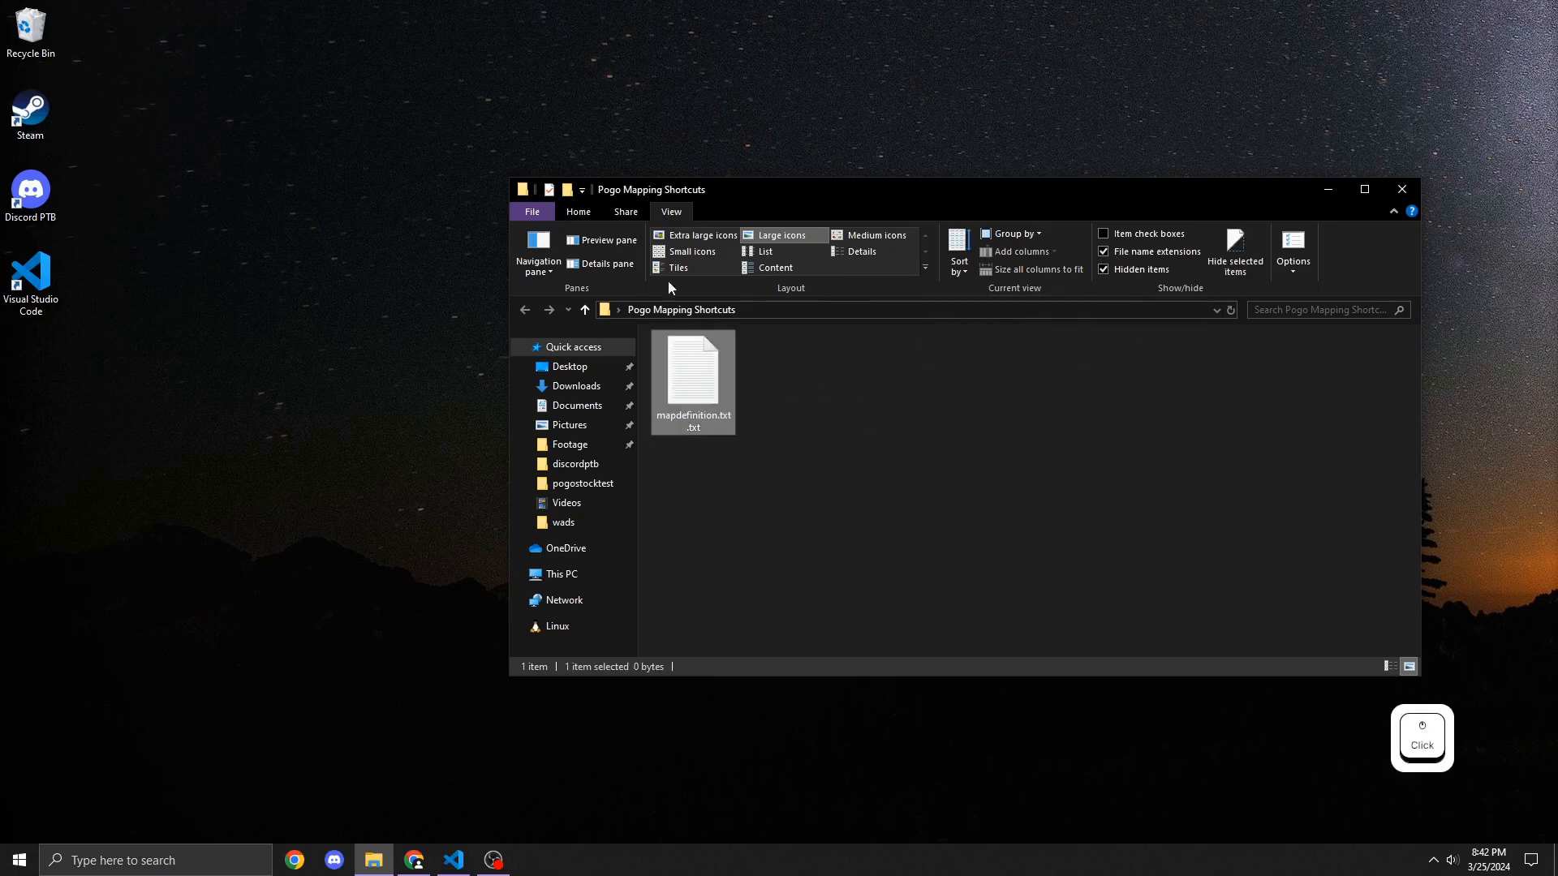
key("Delete")
left_click(578, 212)
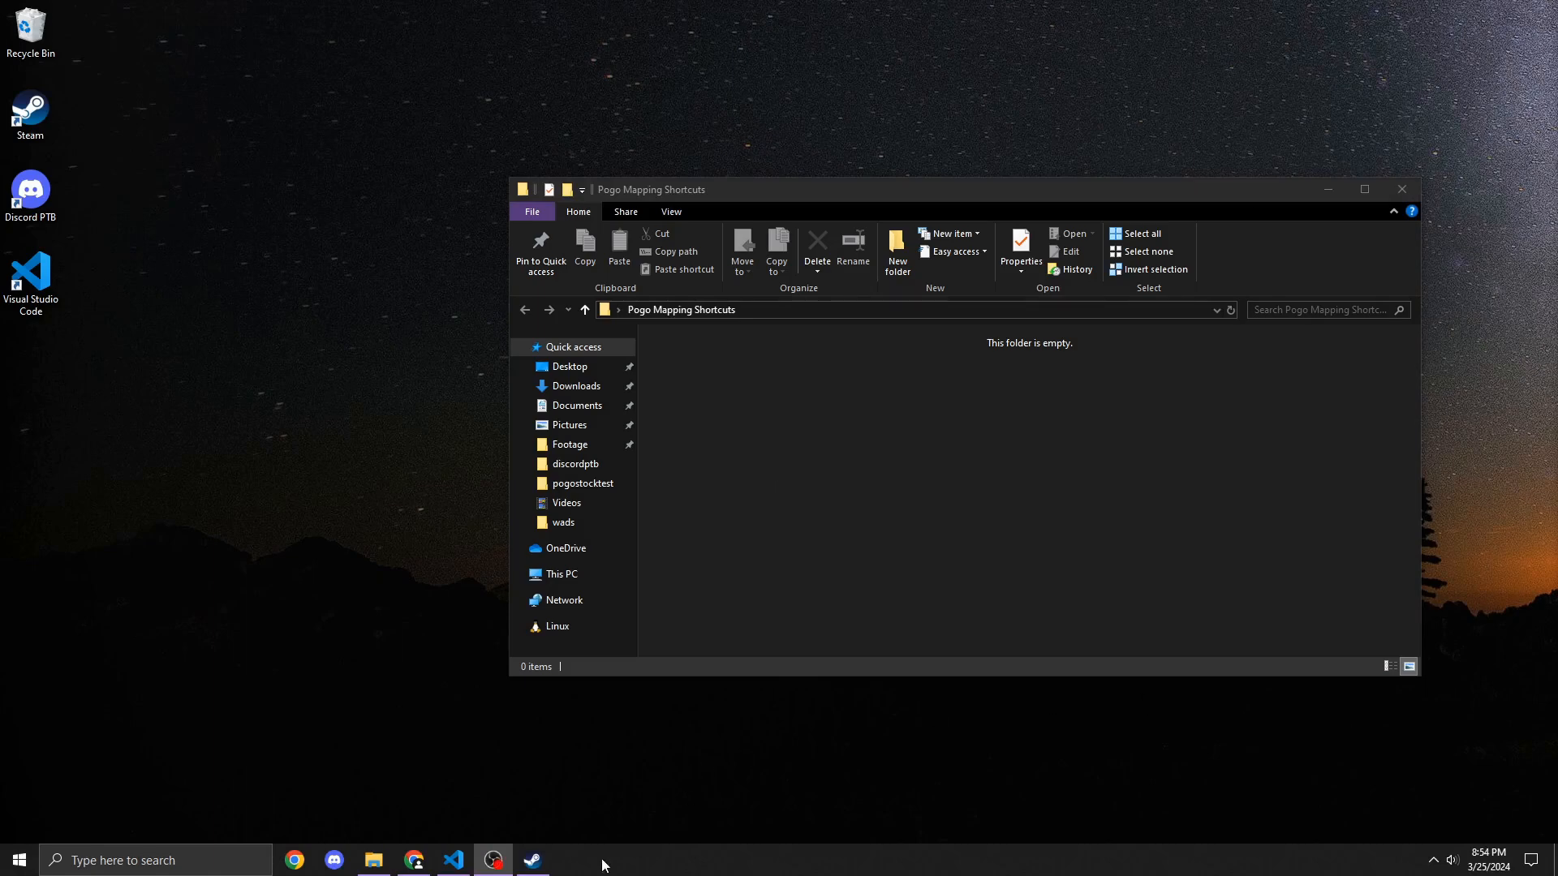
Step: Browse the Pogo3D beta's local game files from the Steam library and copy the pogo folder
left_click(539, 870)
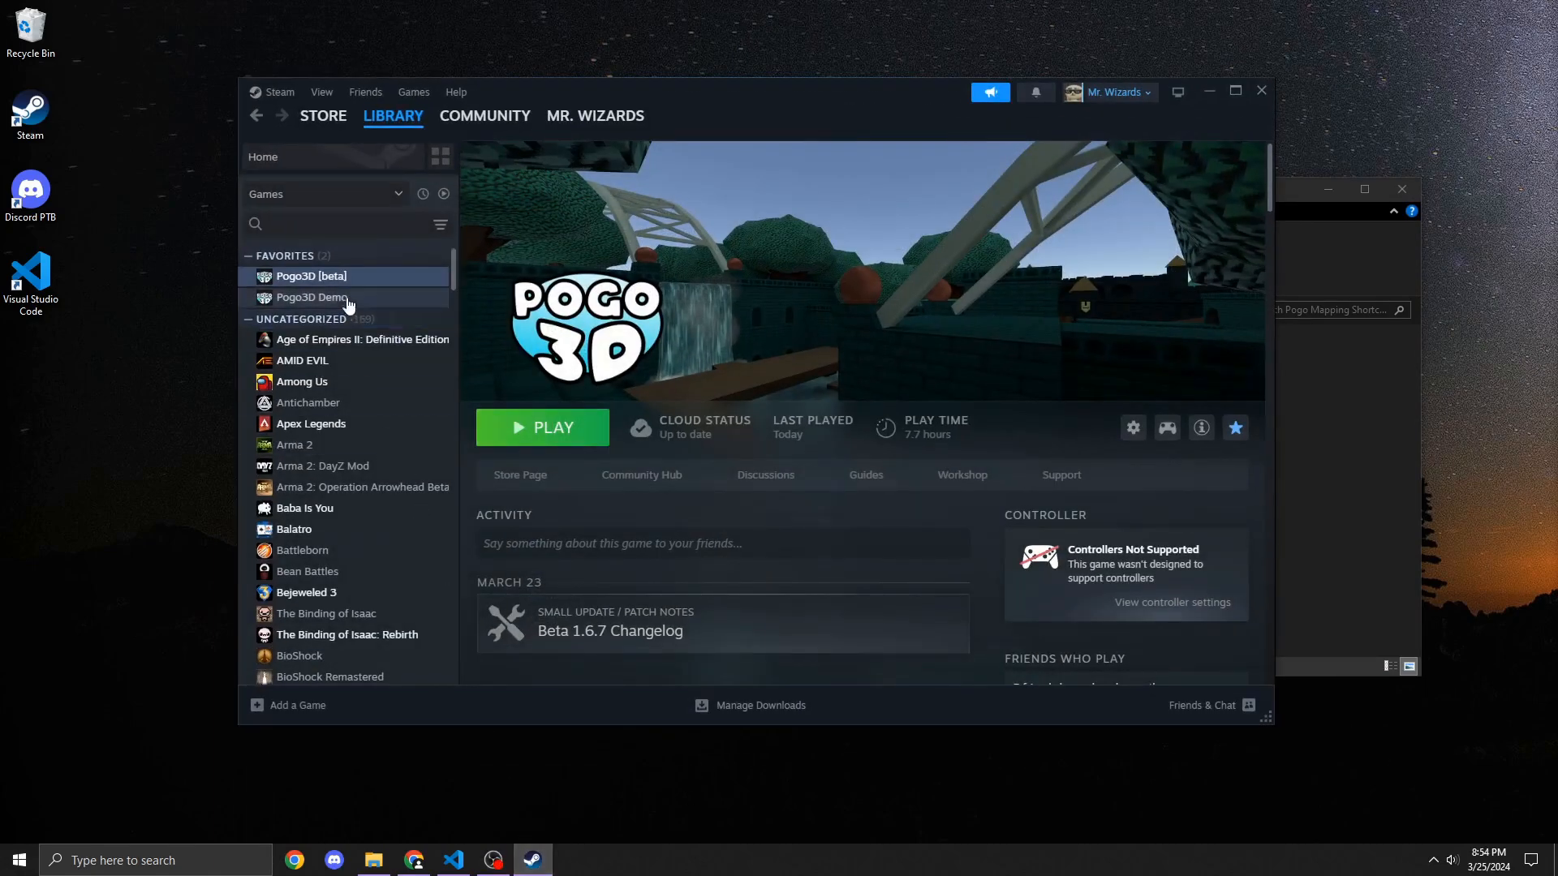
right_click(351, 277)
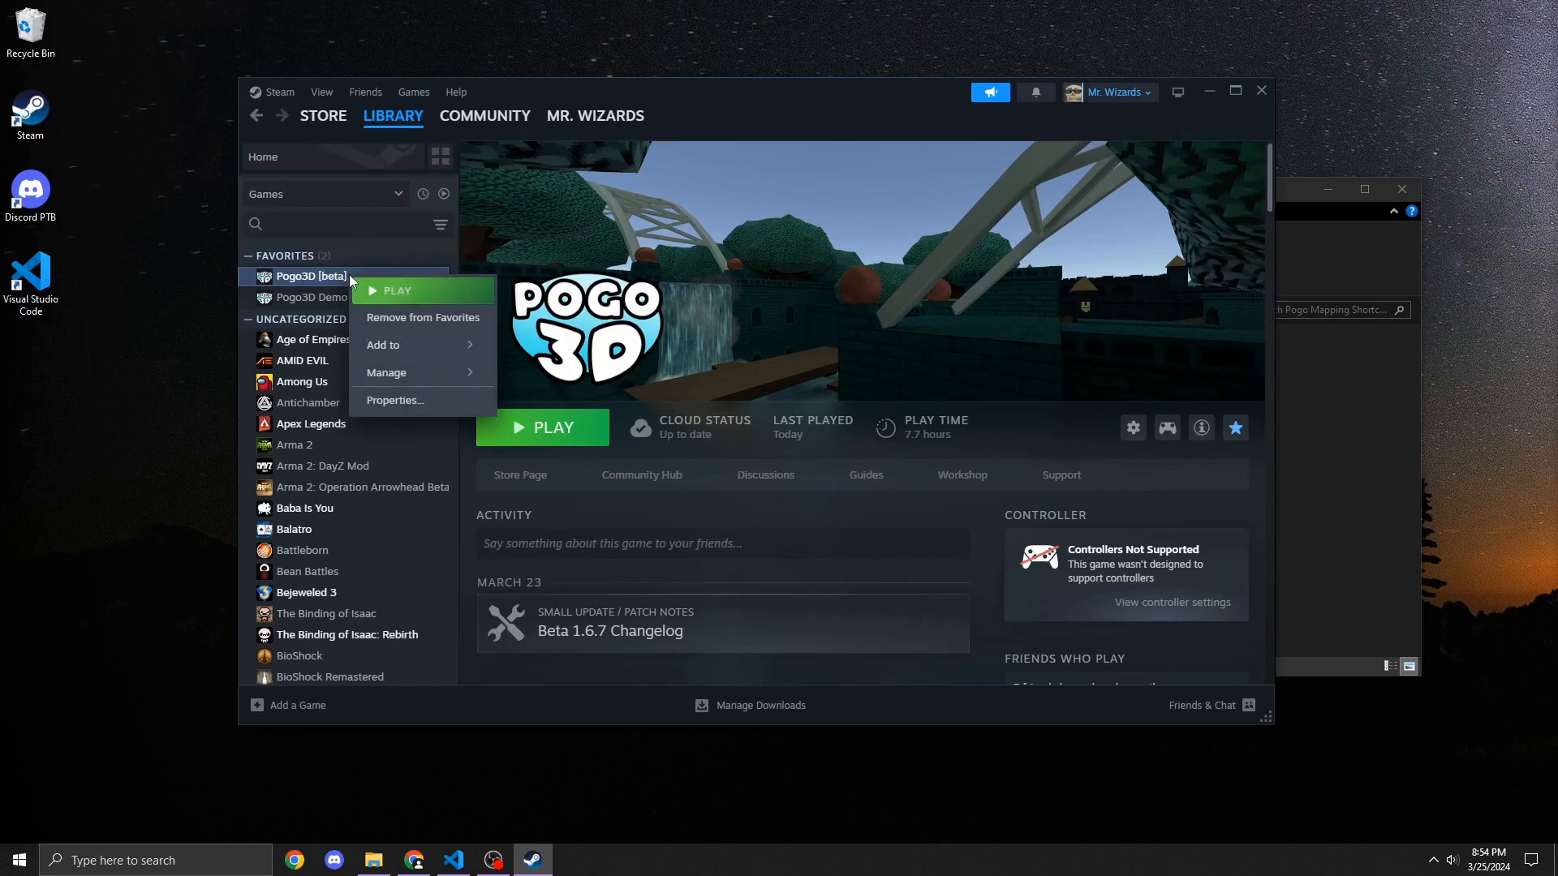
mouse_move(380, 351)
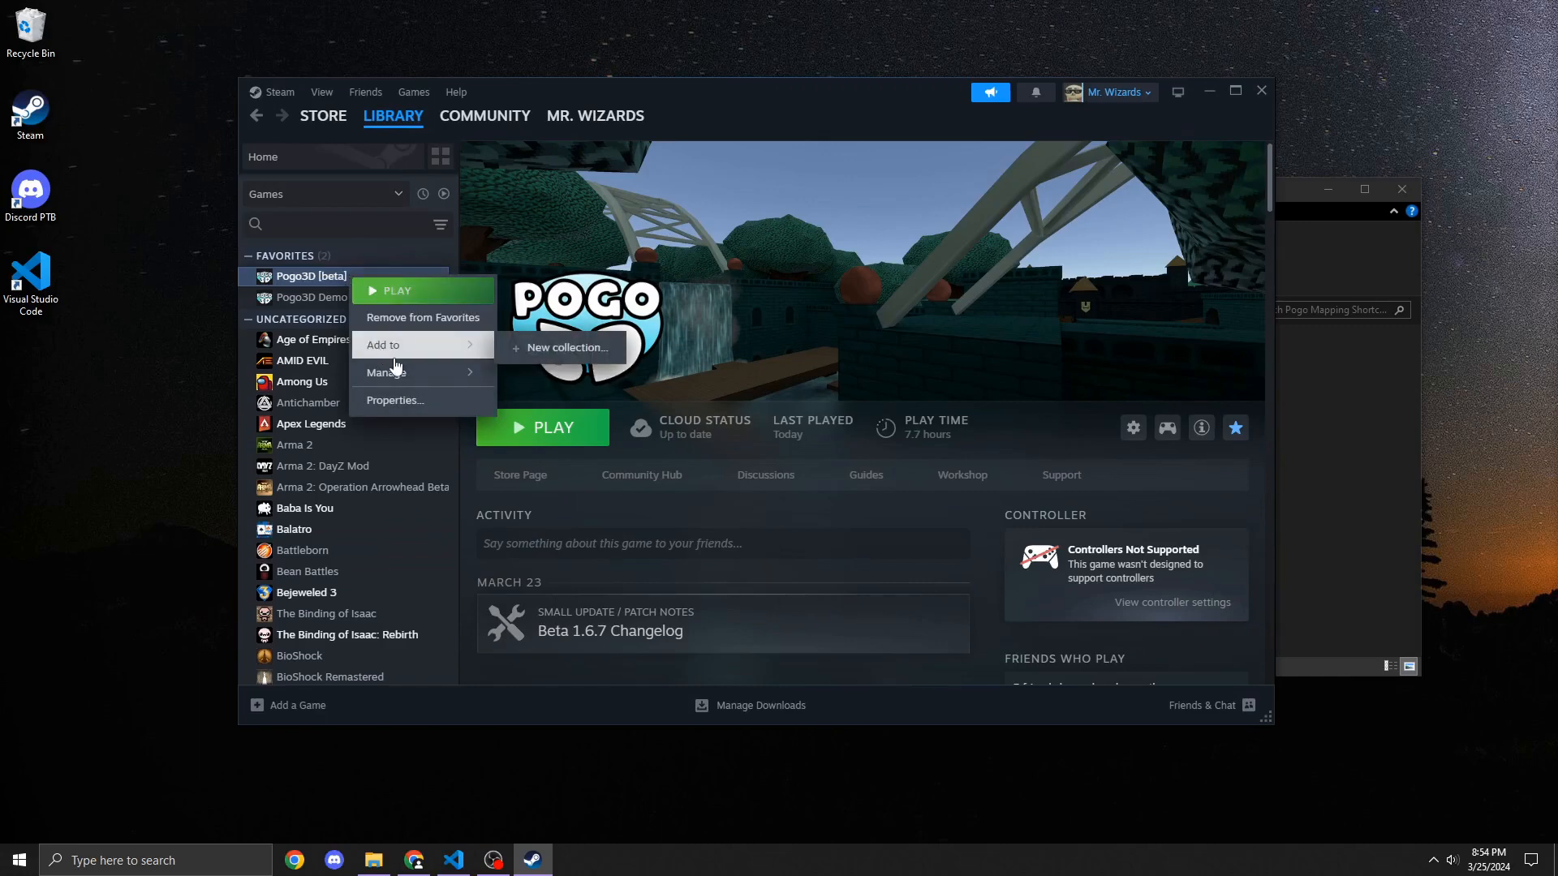
left_click(562, 403)
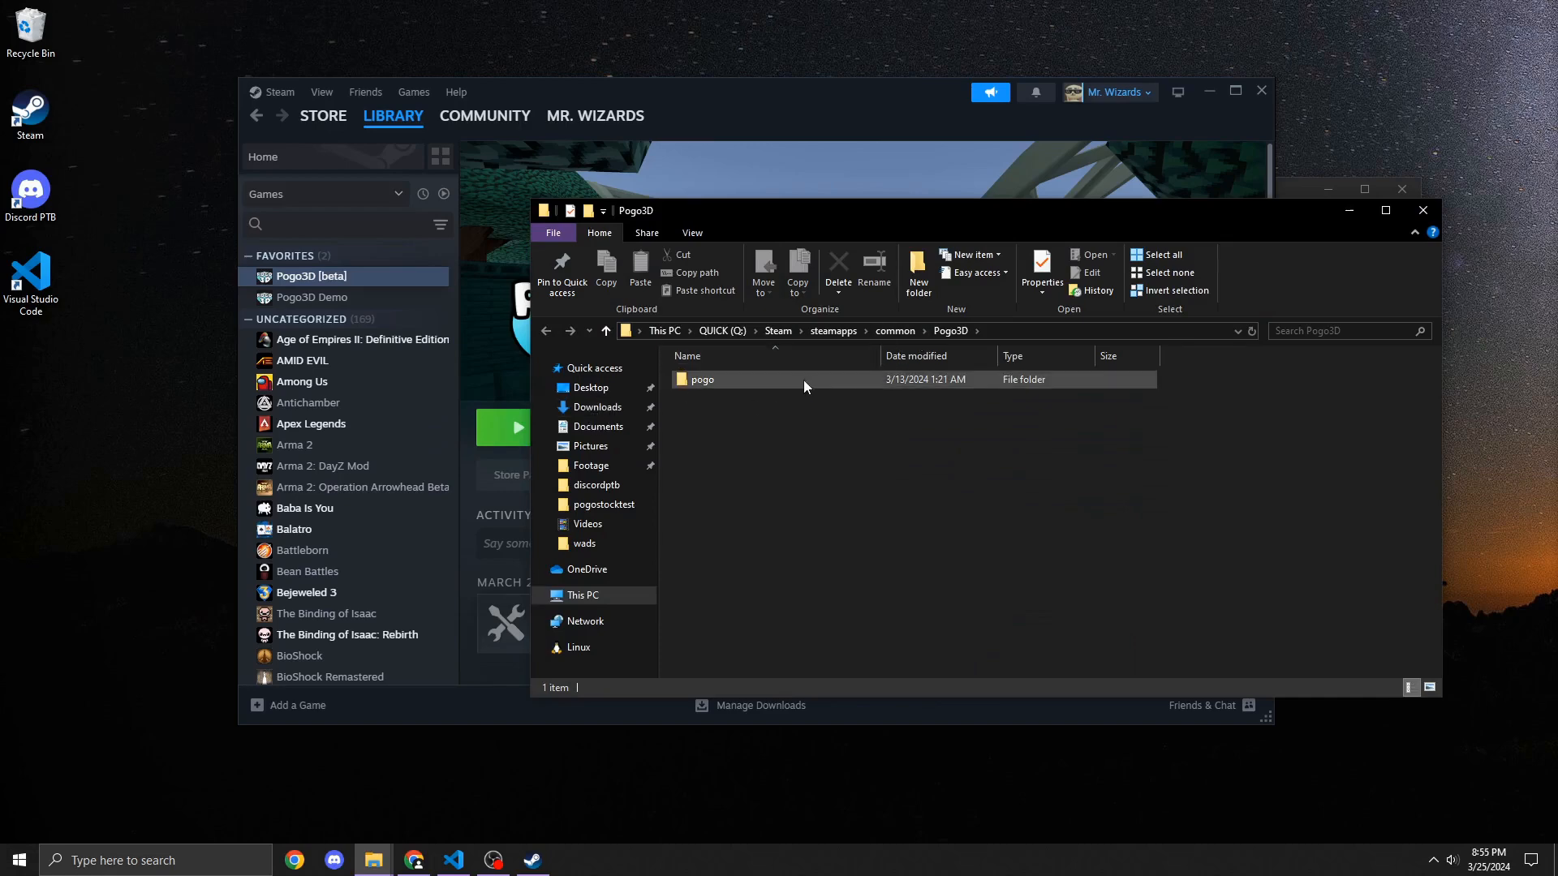
left_click(704, 386)
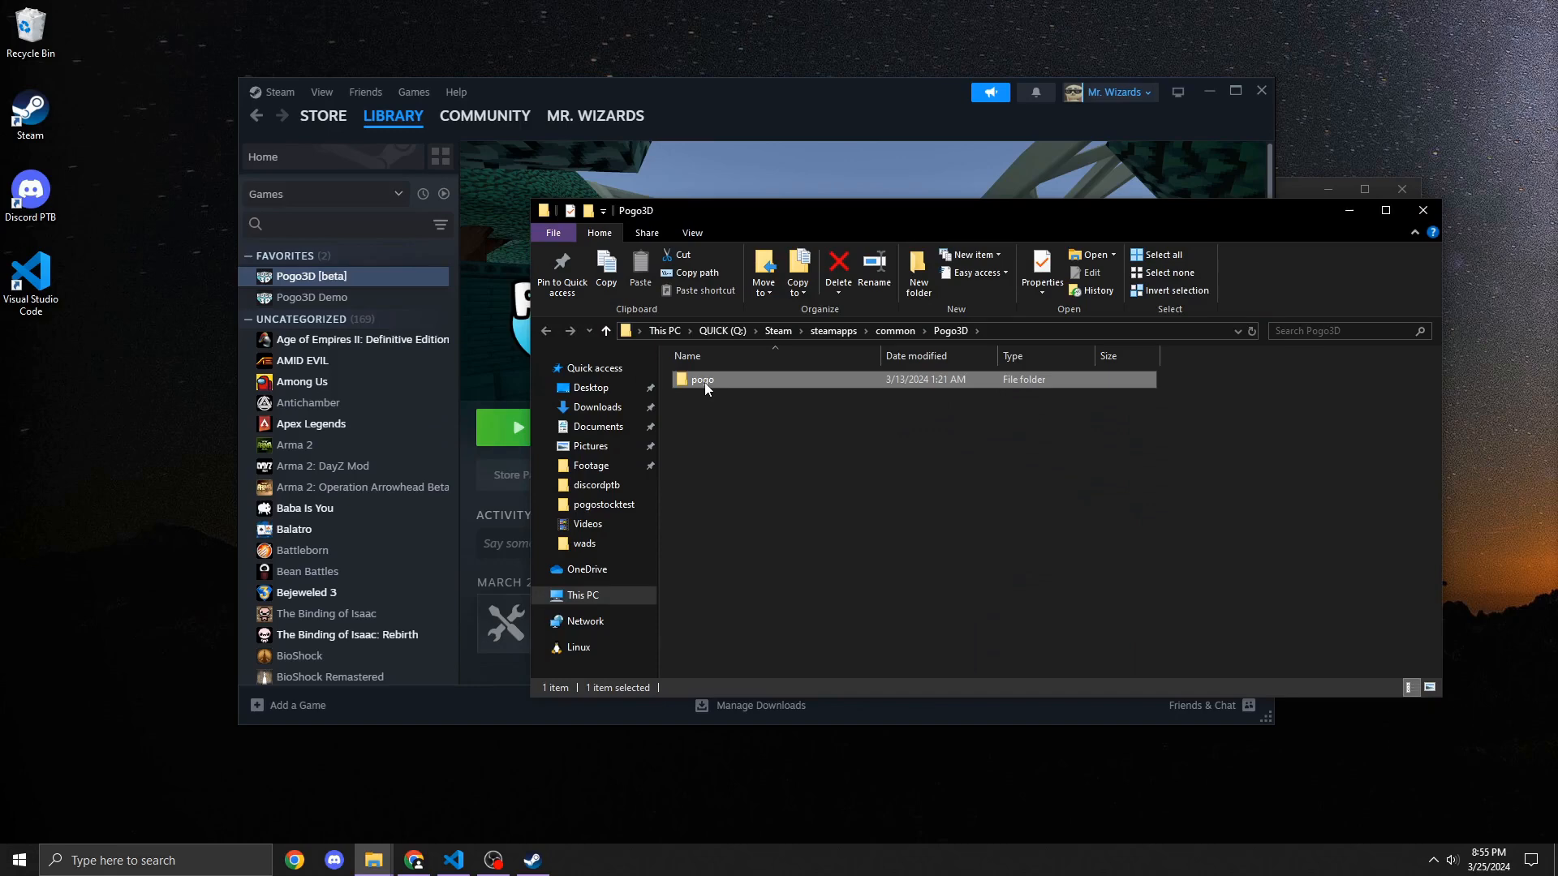
right_click(706, 383)
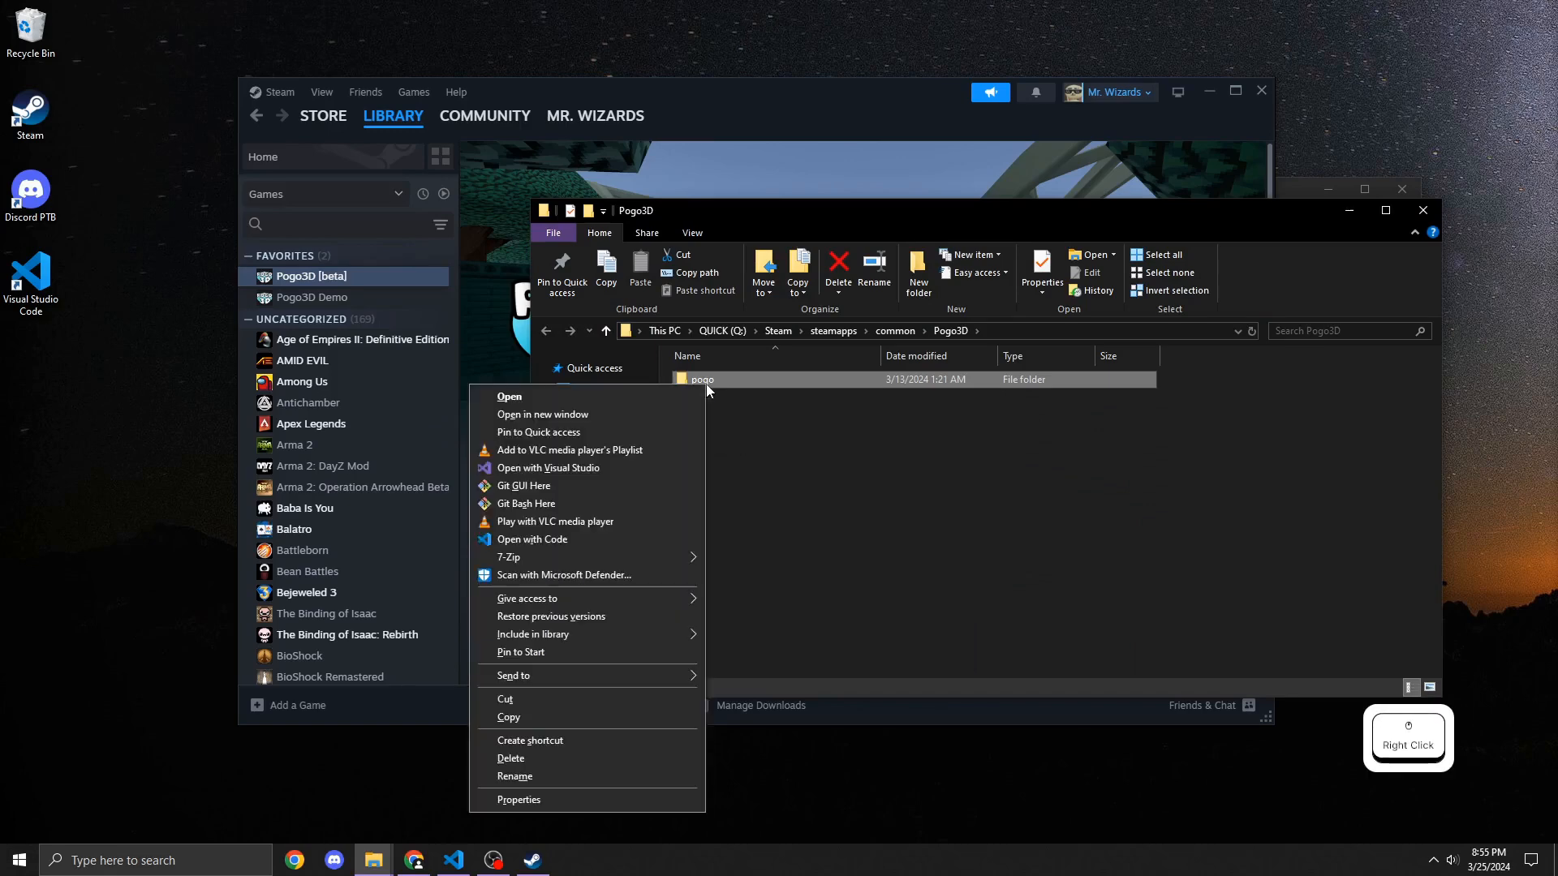
left_click(605, 717)
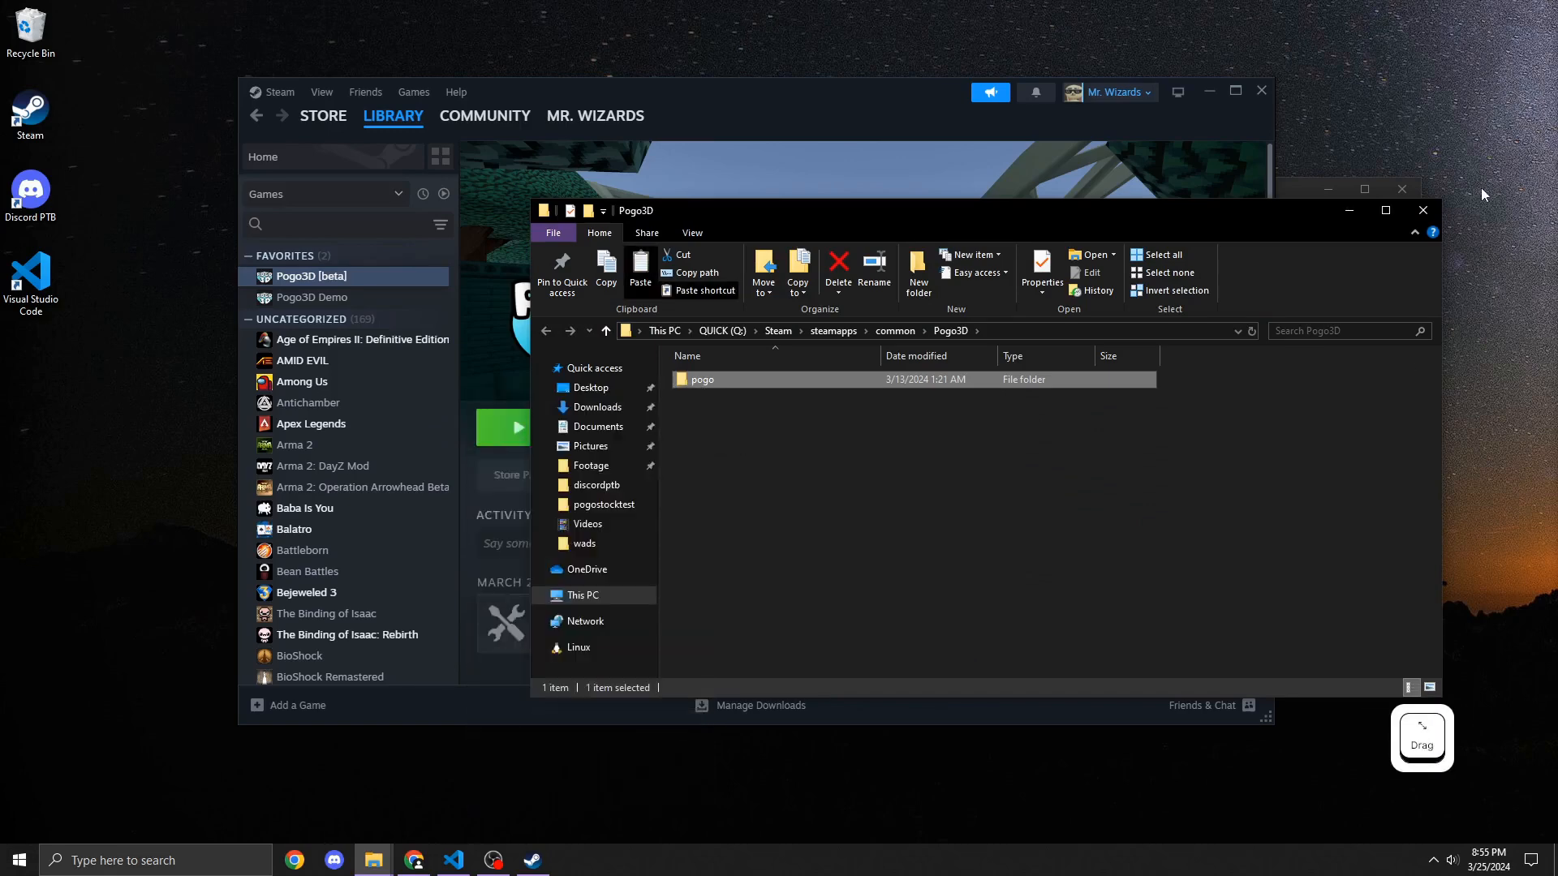
Step: Paste a shortcut to the copied pogo folder into Pogo Mapping Shortcuts and rename it Build Folder
left_click(1423, 210)
left_click(1343, 259)
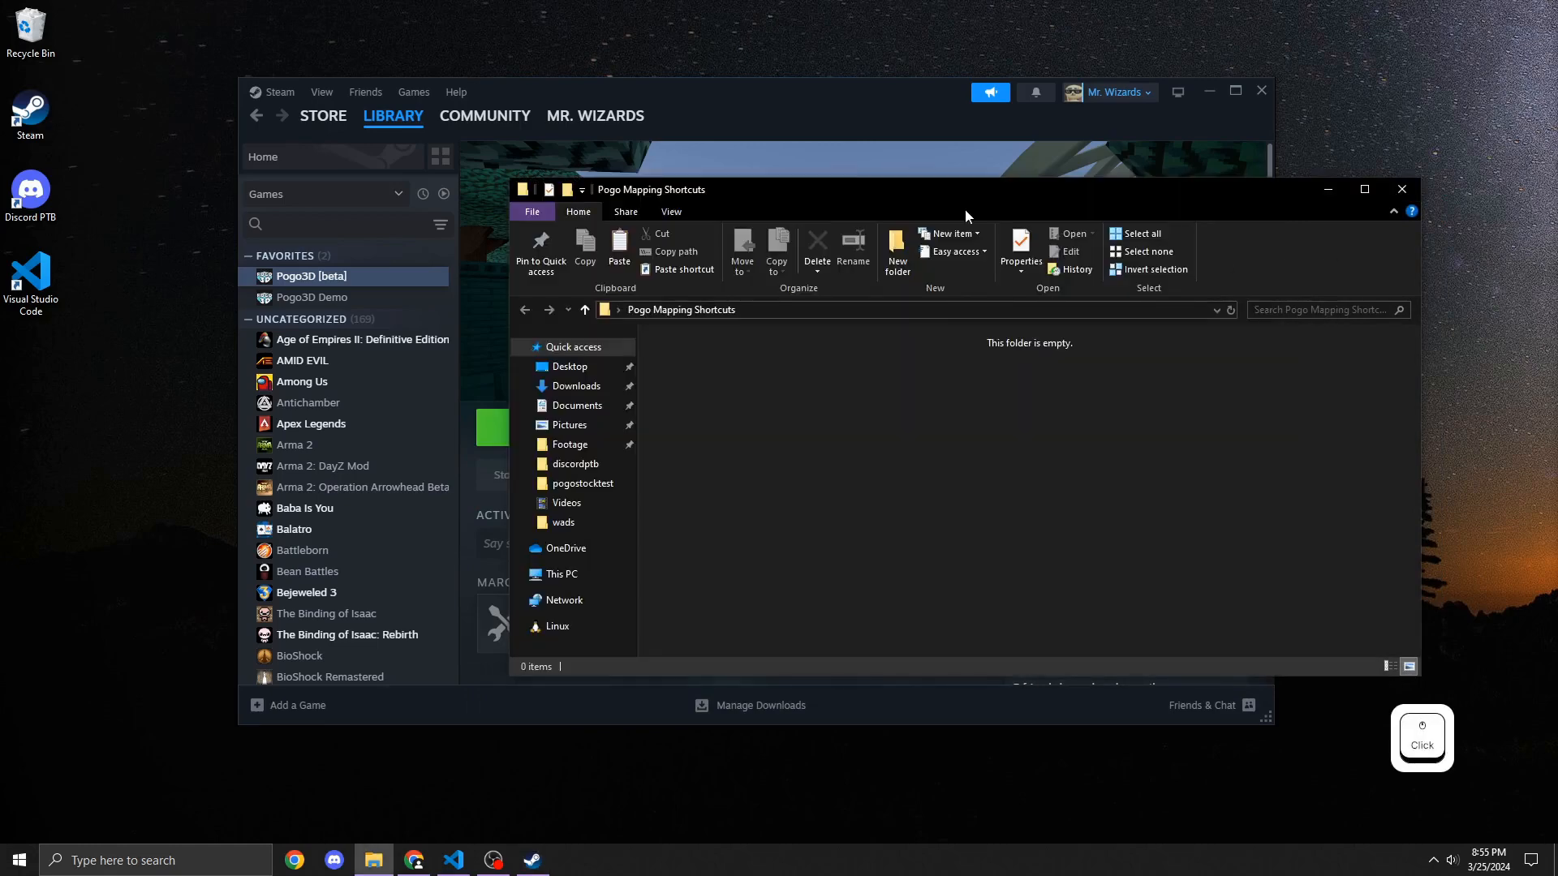
right_click(732, 382)
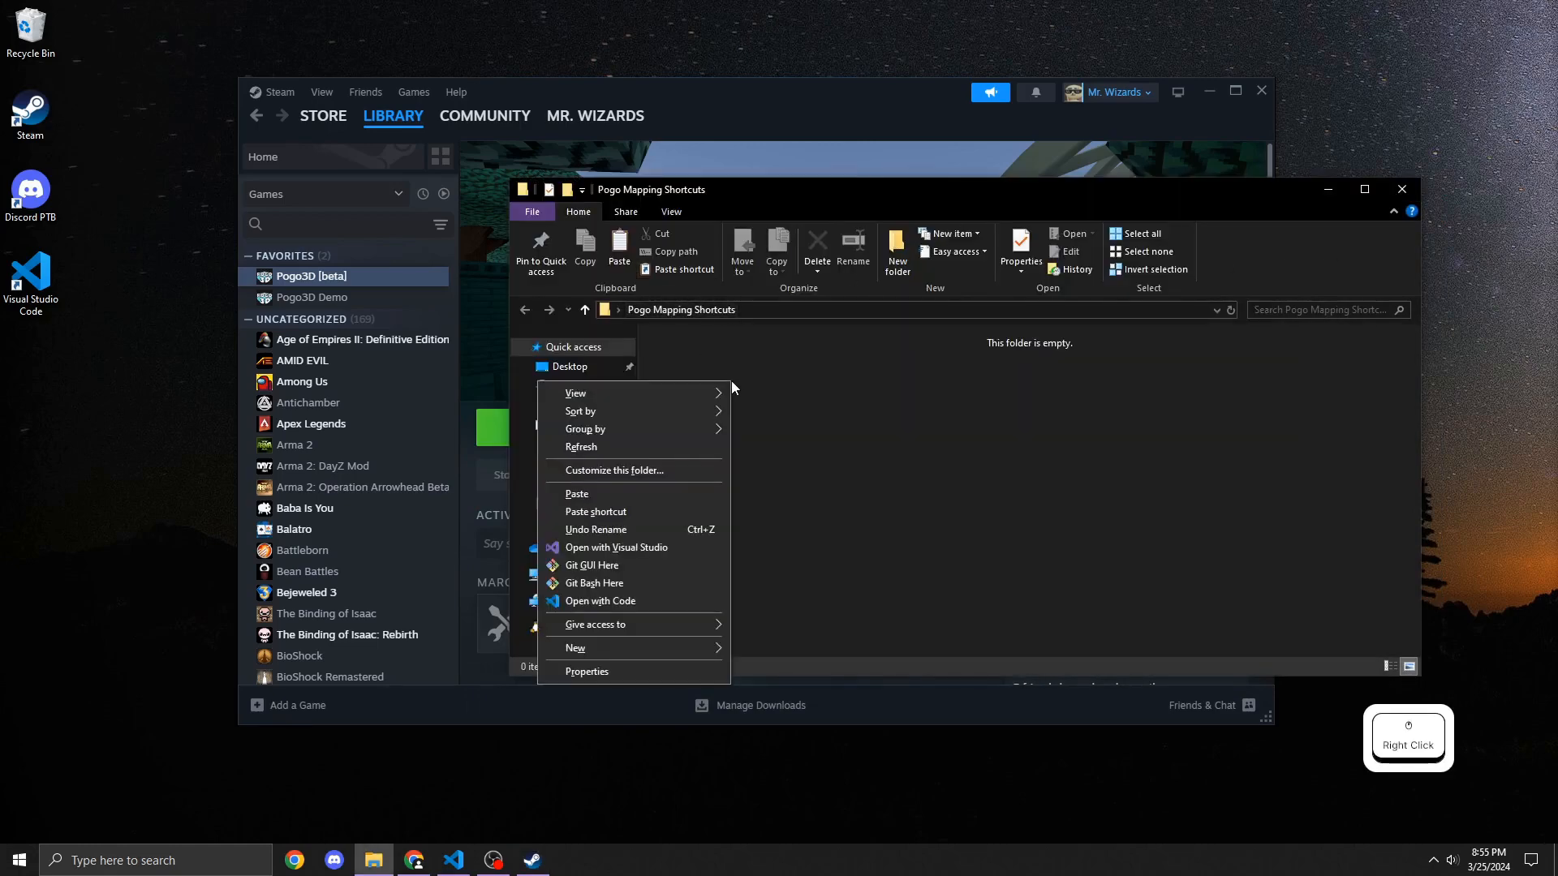
left_click(652, 515)
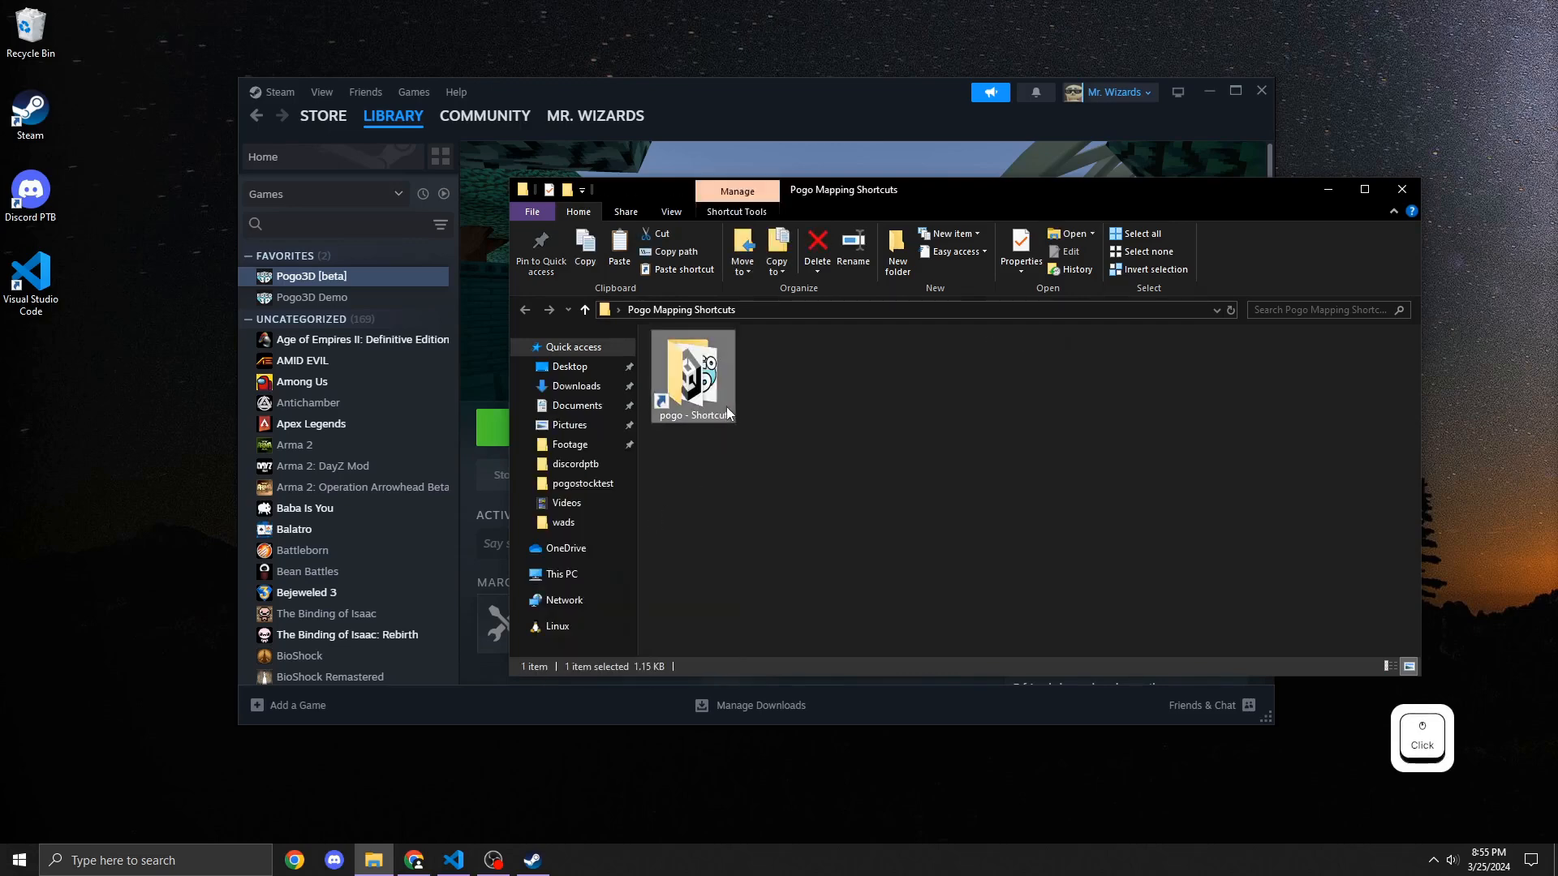
key("F2")
type("Build ")
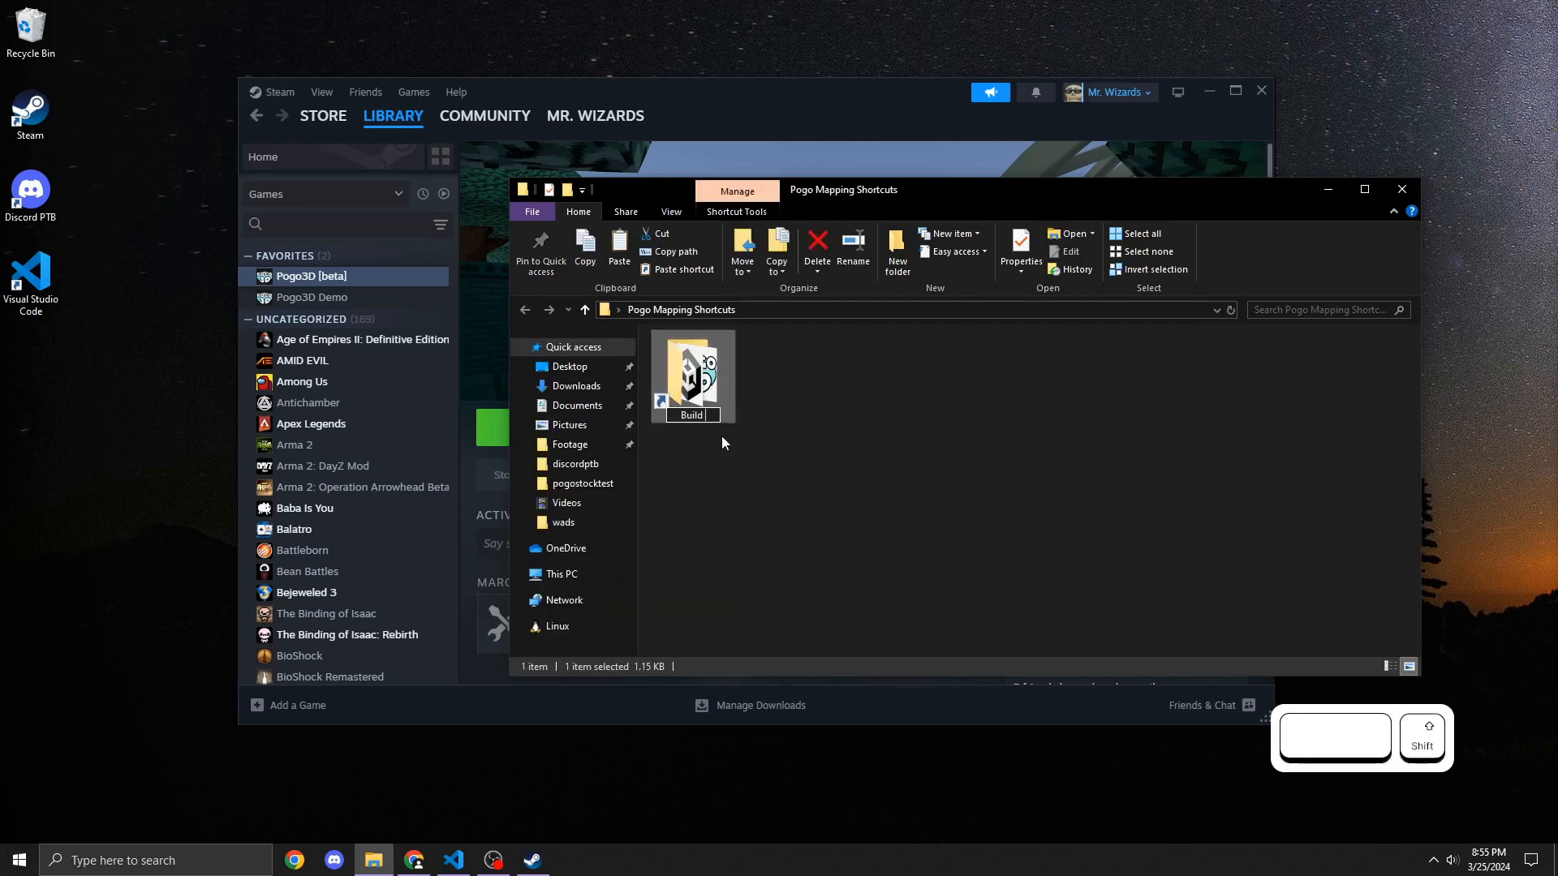
type("Folder")
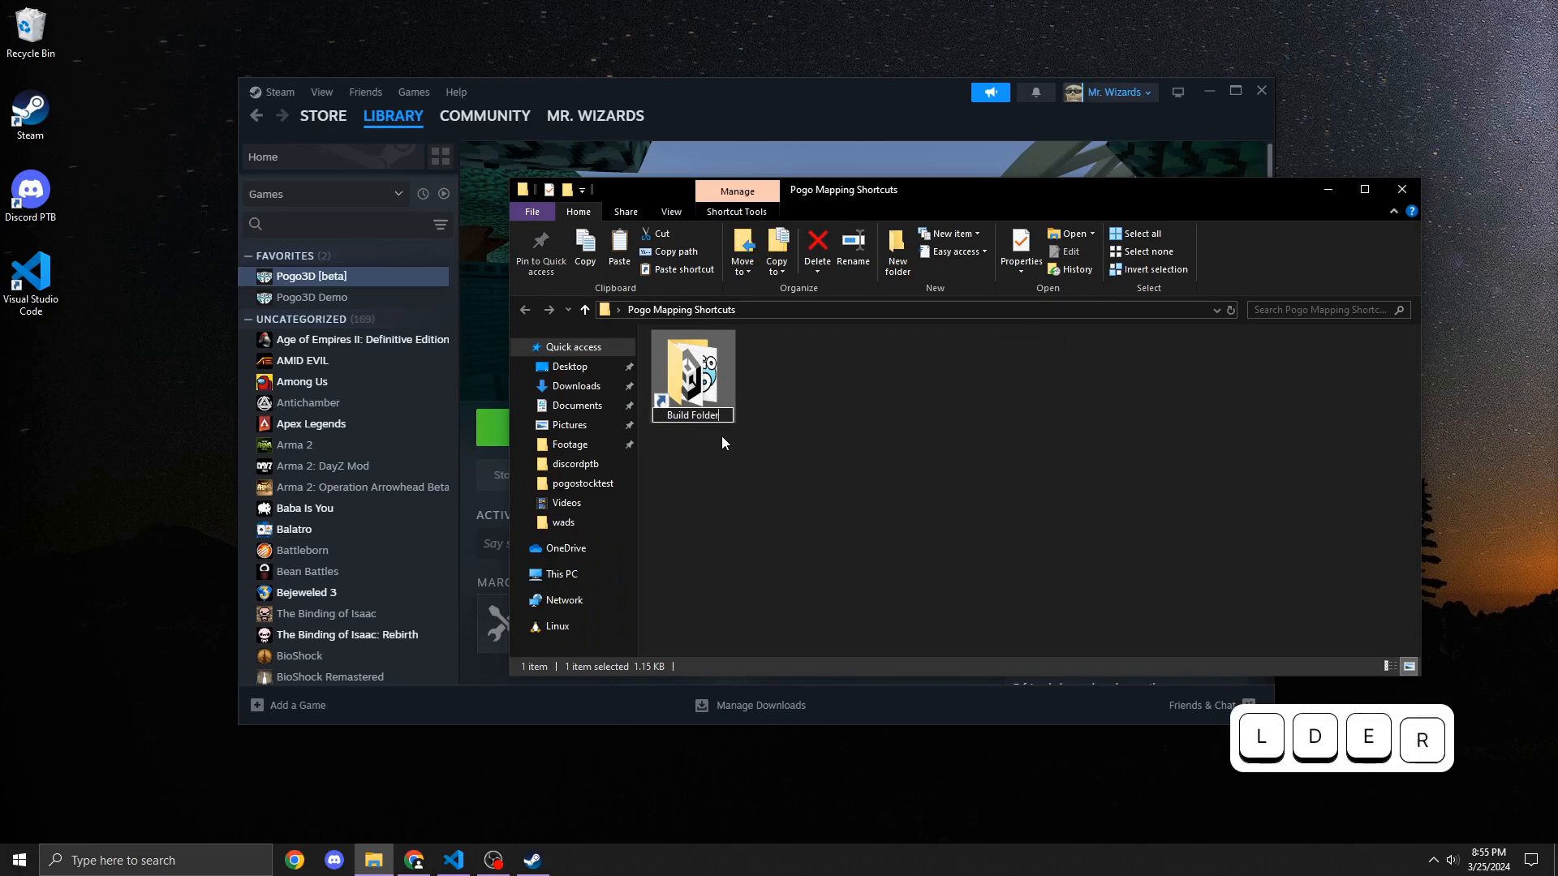
key("Return")
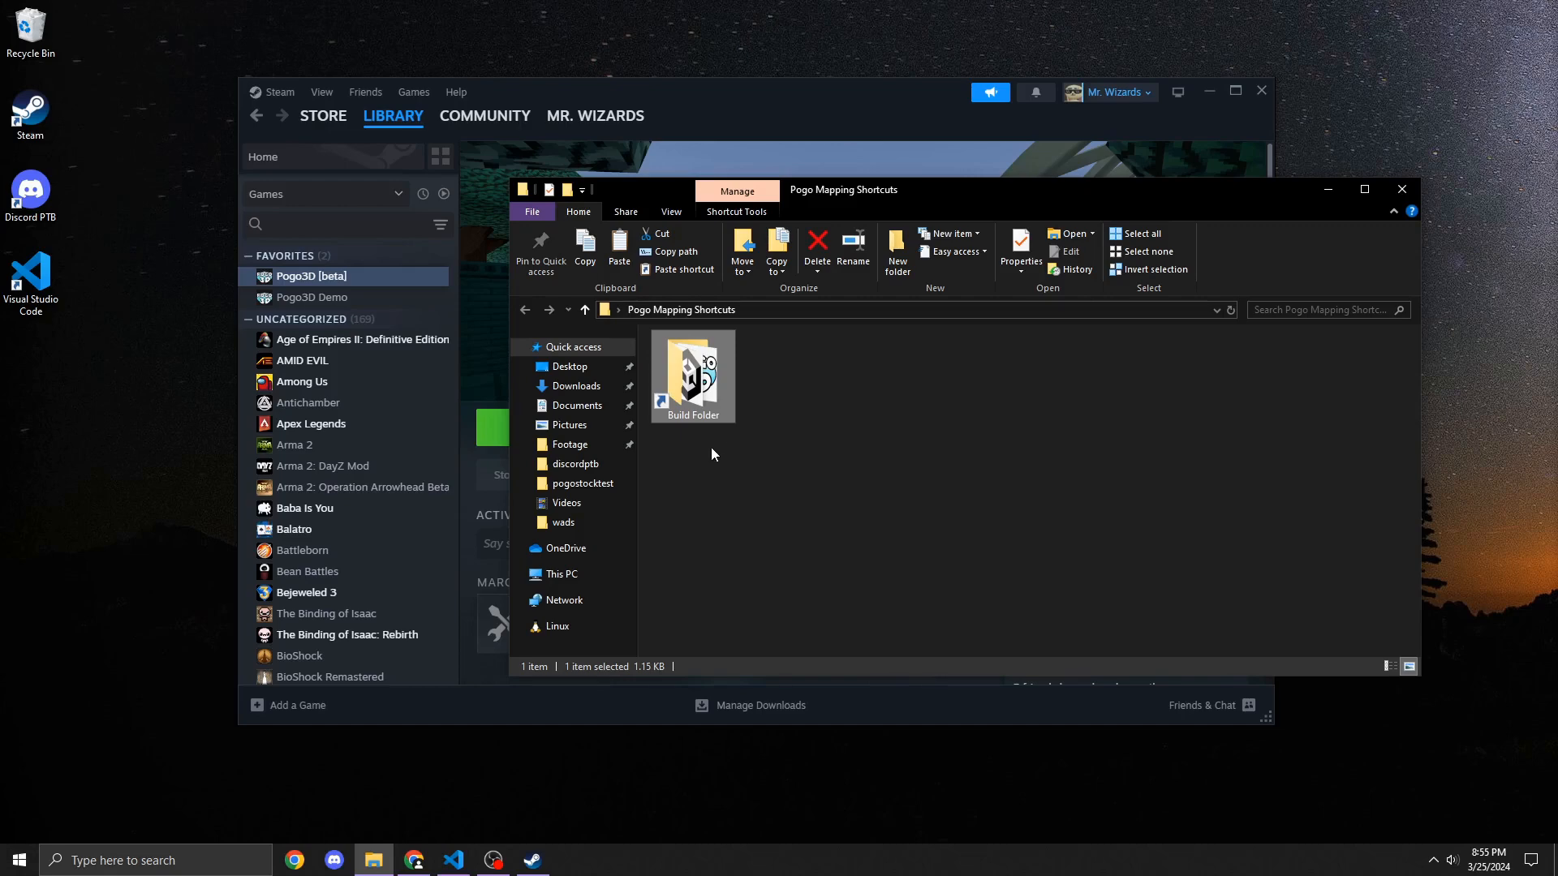
Step: Launch Pogo3D from Steam and open the custom maps folder from the Custom Maps menu
left_click(473, 430)
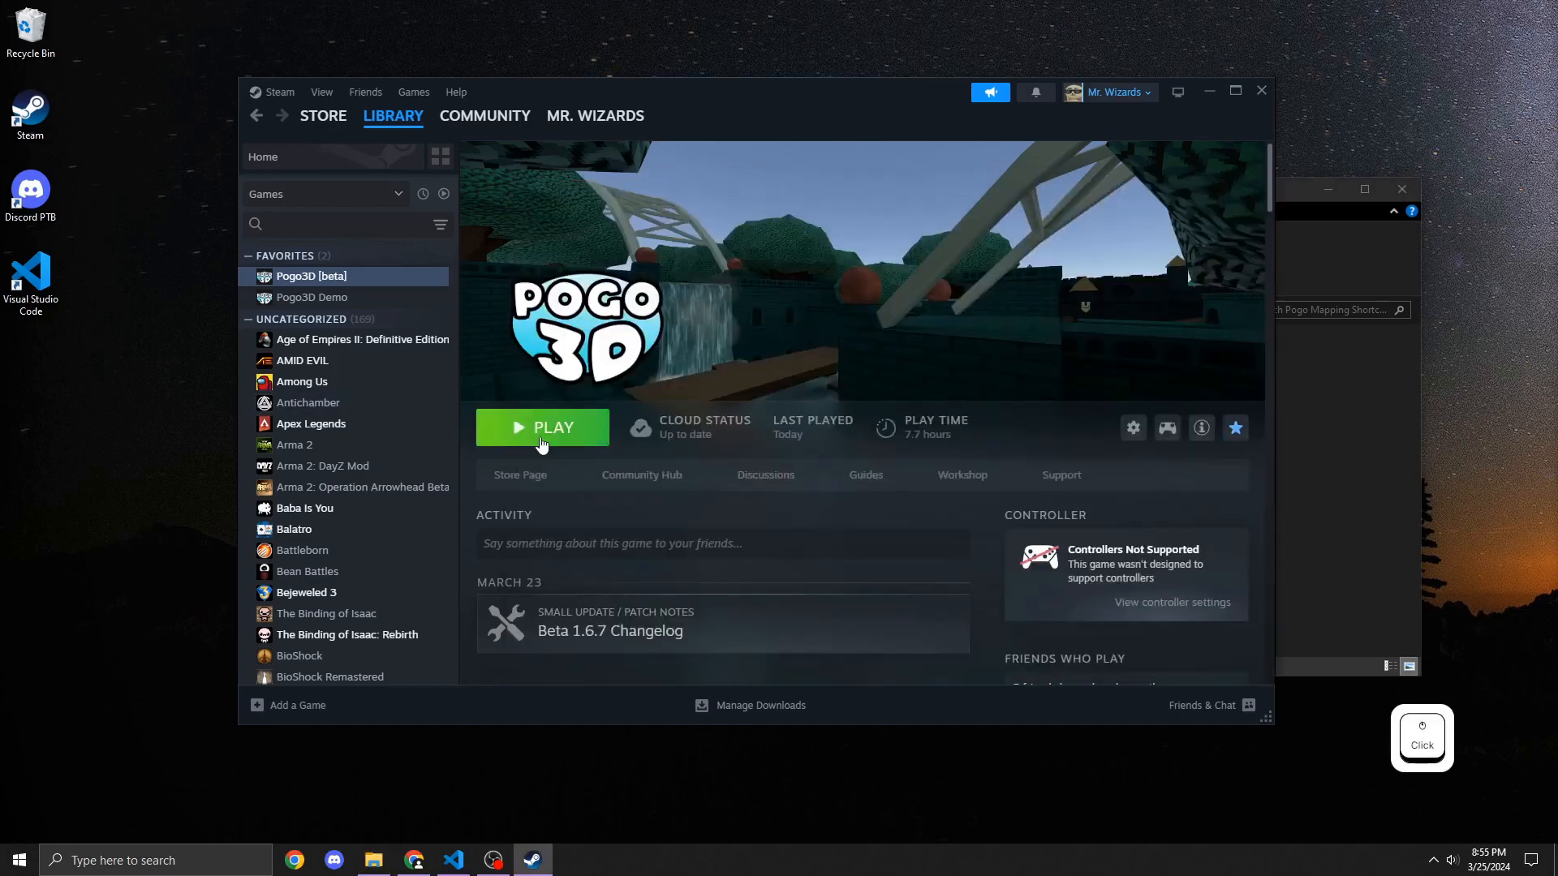
left_click(538, 441)
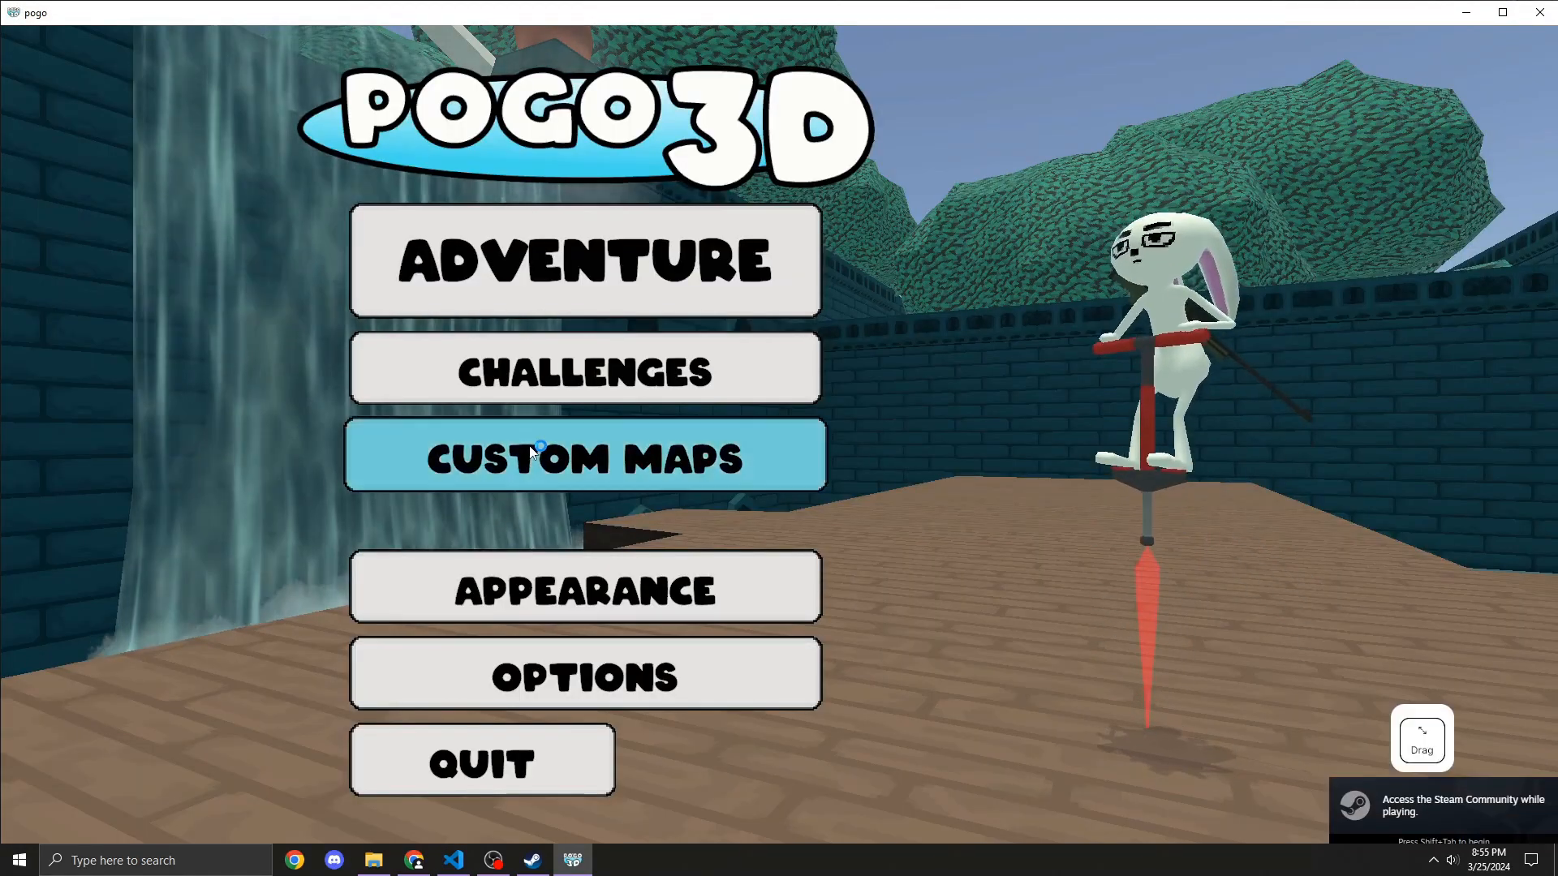
left_click(533, 451)
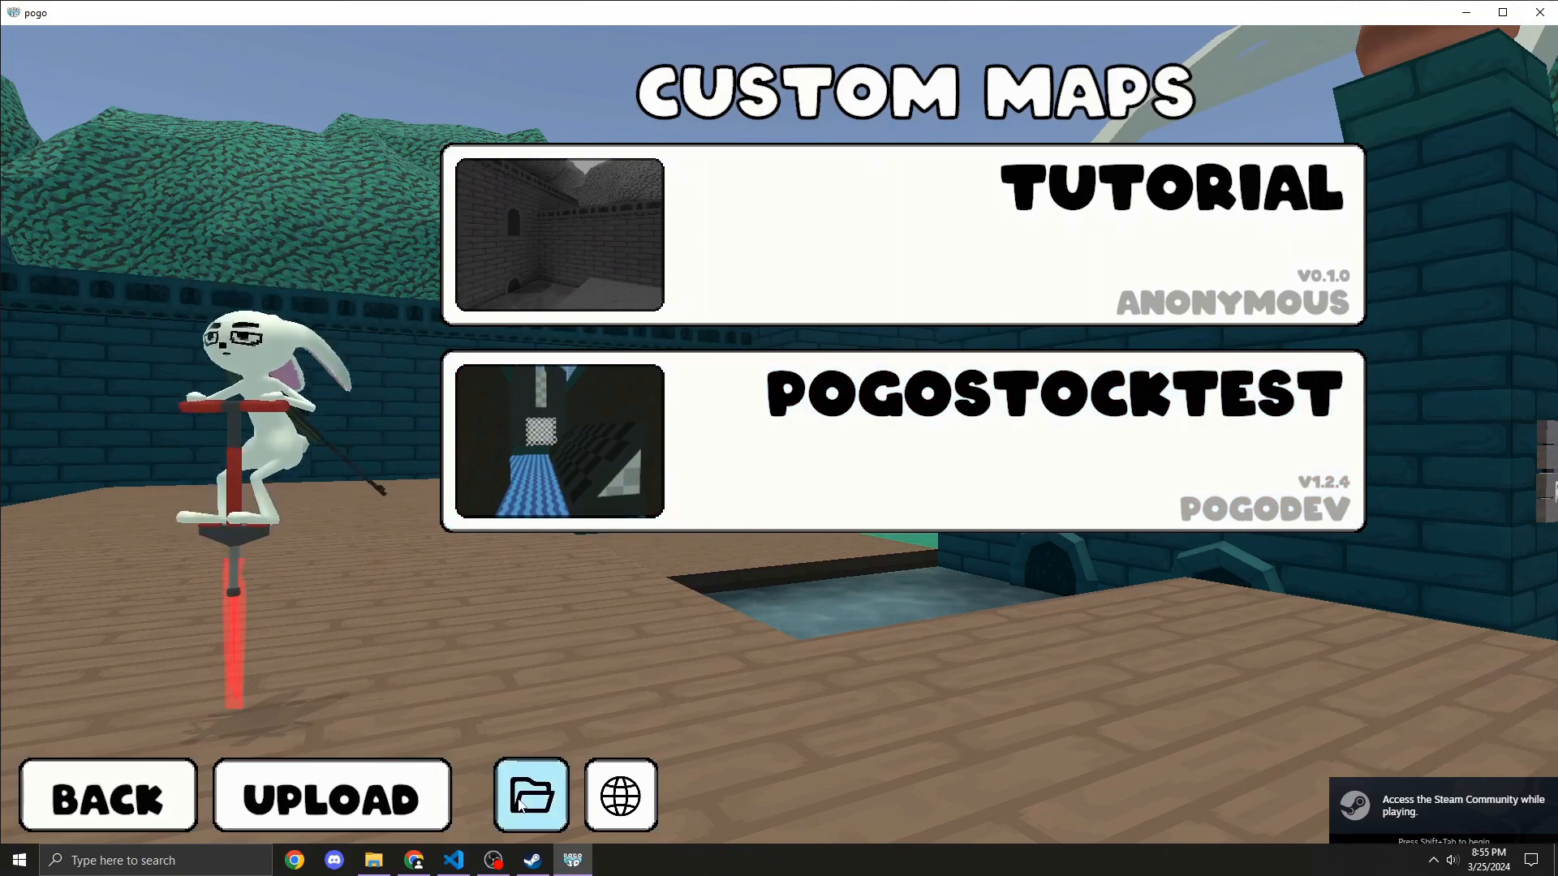
left_click(529, 796)
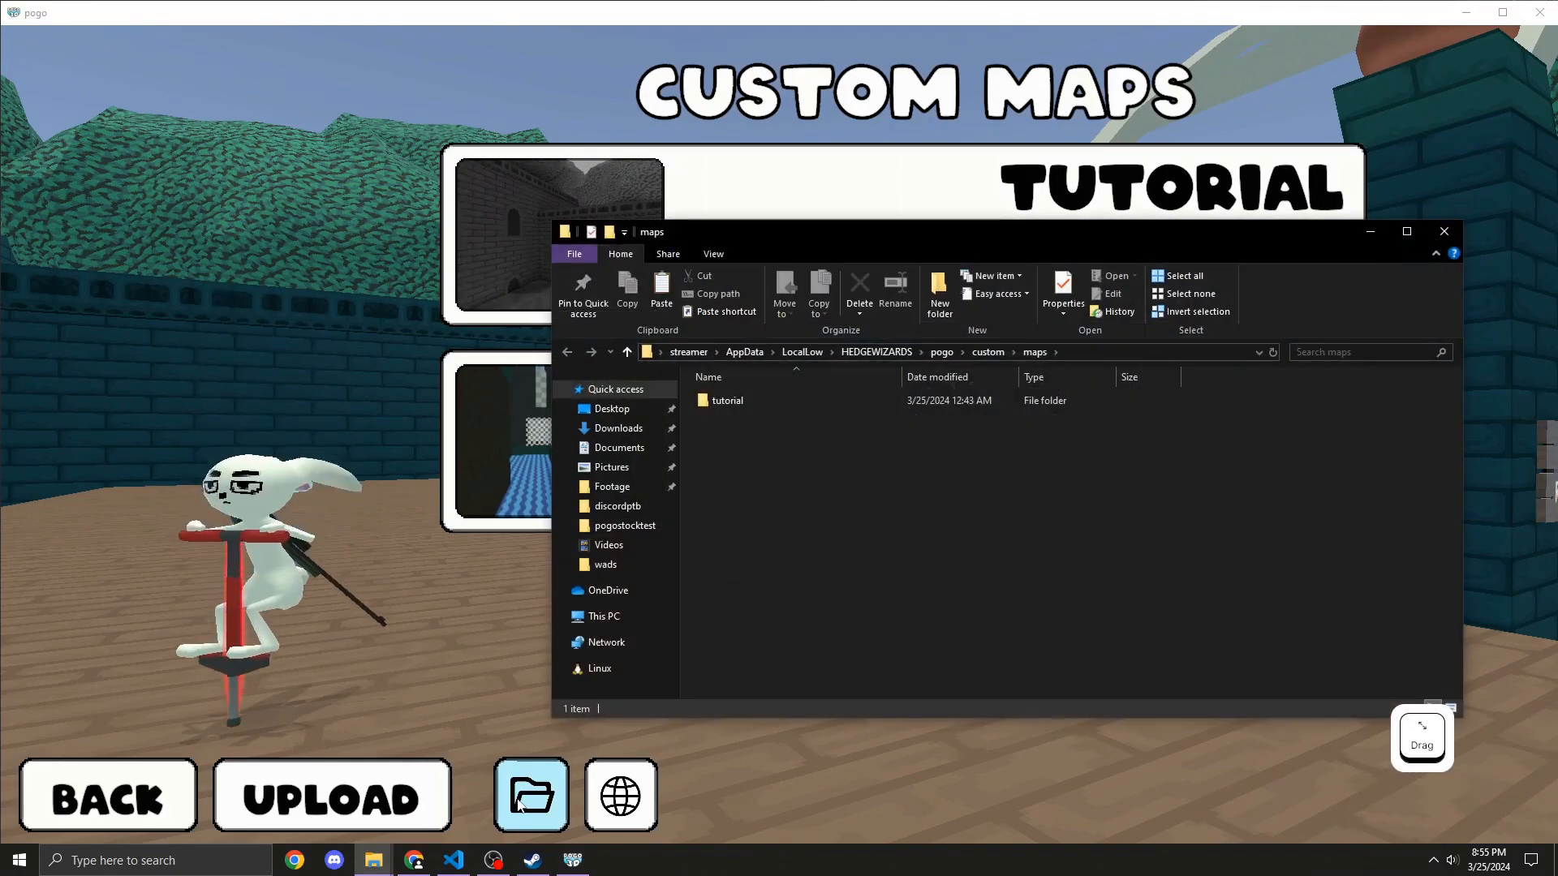
Step: Delete the tutorial folder from the custom maps folder
left_click(1019, 404)
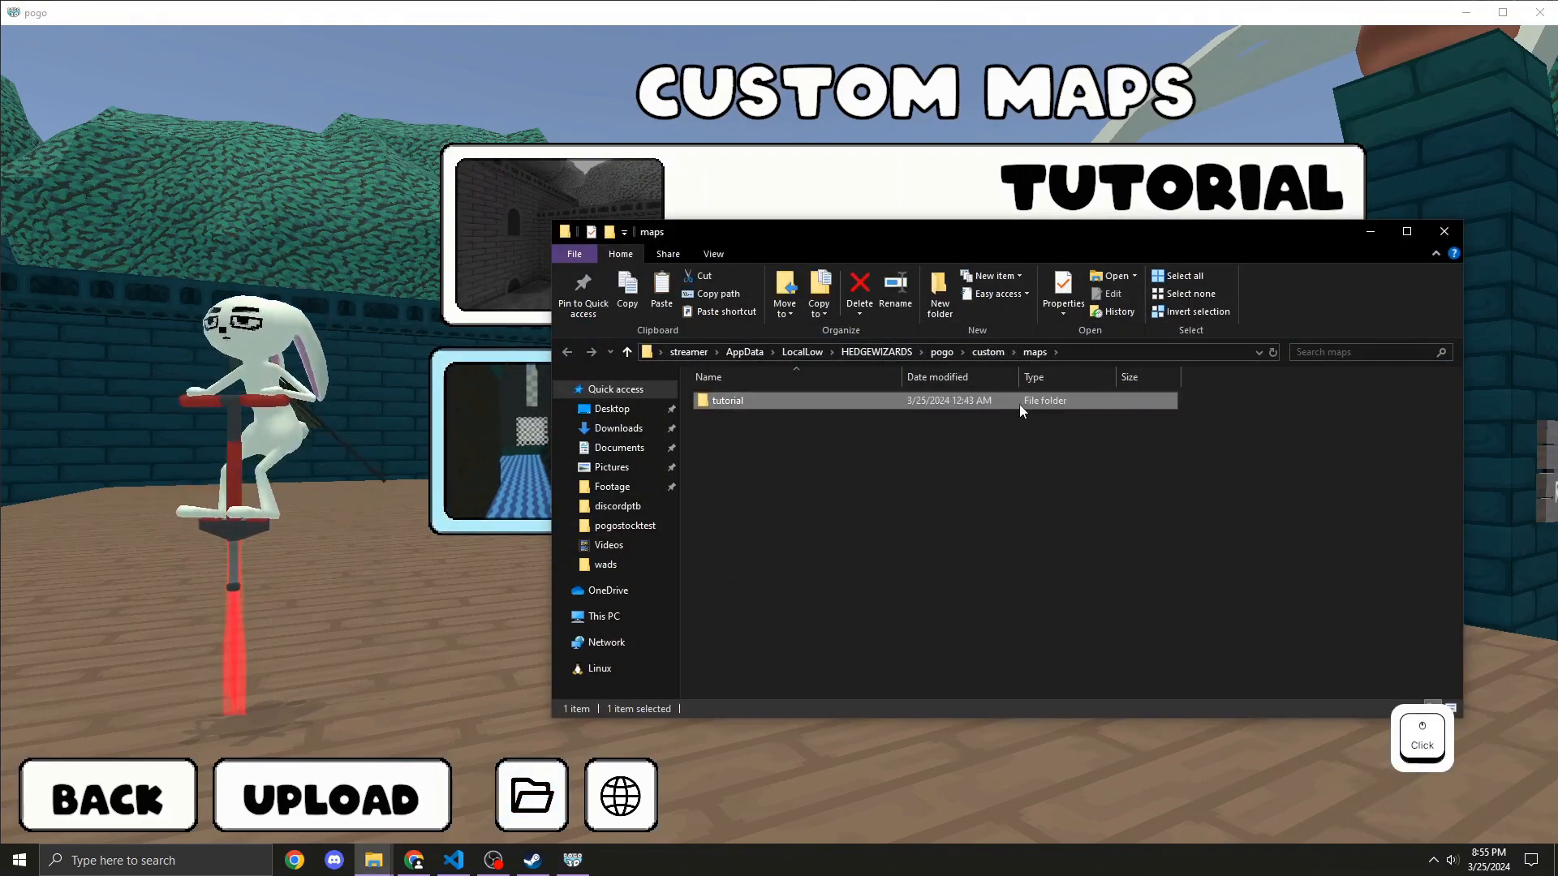
key("Delete")
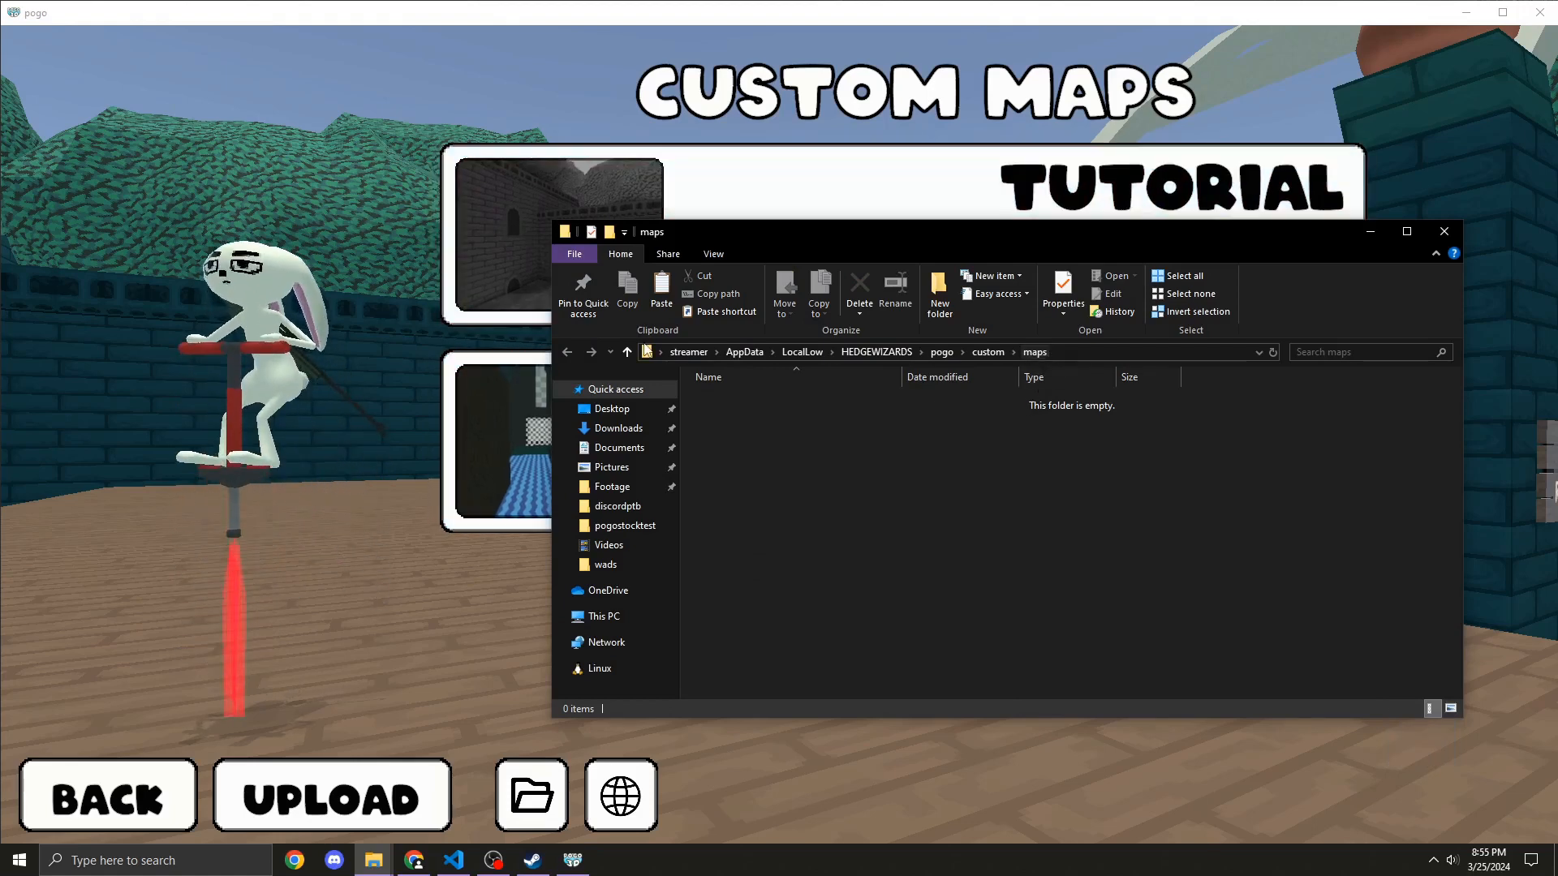
left_click(1009, 415)
left_click(1057, 355)
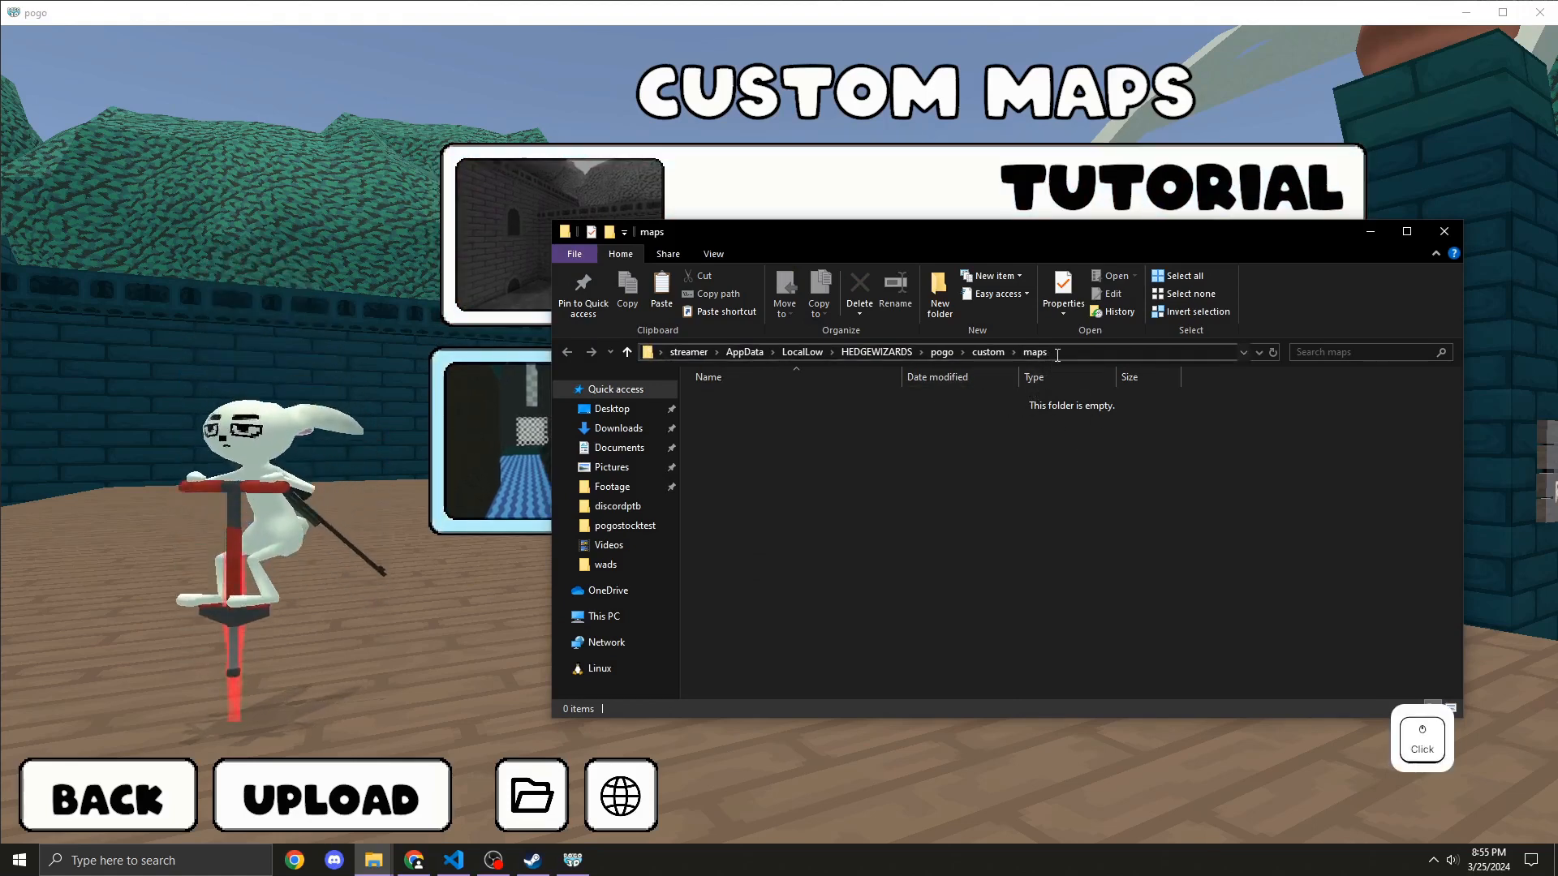
left_click(1209, 380)
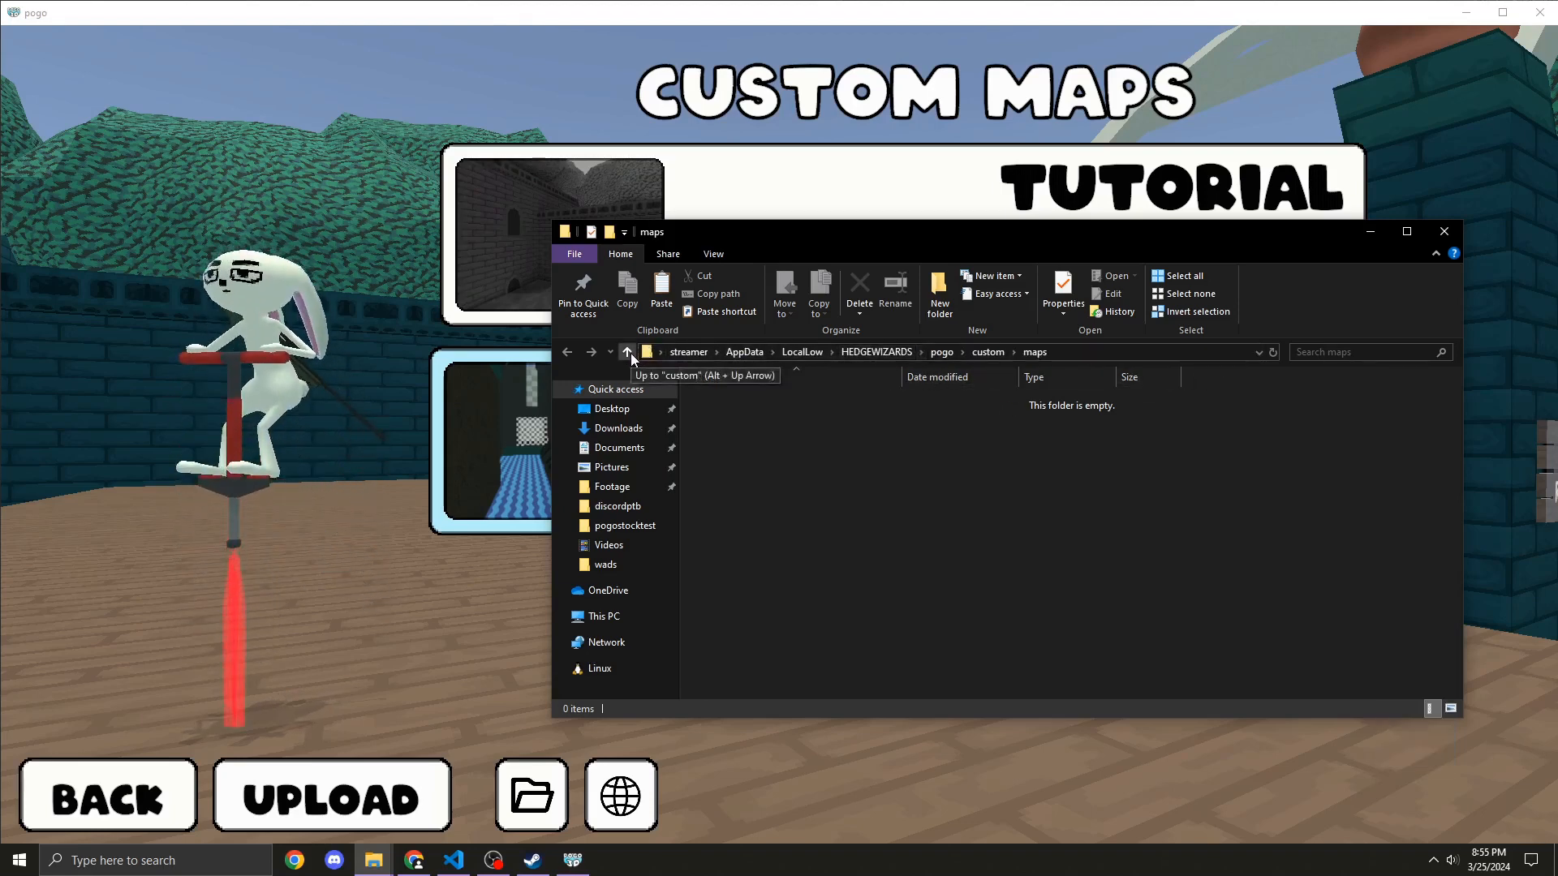
Step: Go up to the custom folder and copy the maps folder
left_click(628, 354)
right_click(738, 405)
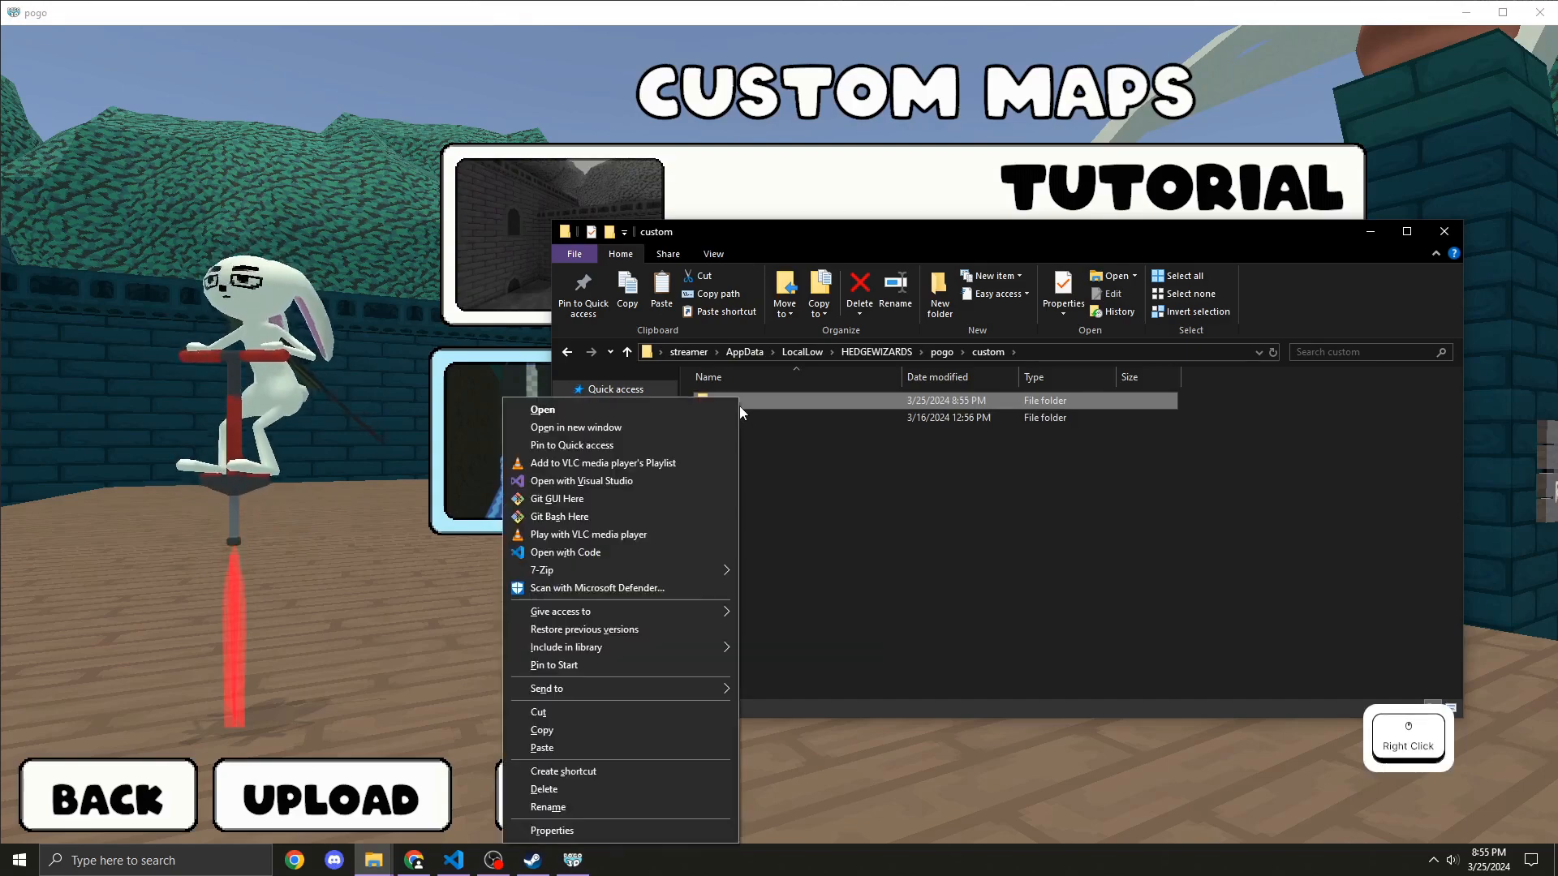
left_click(595, 728)
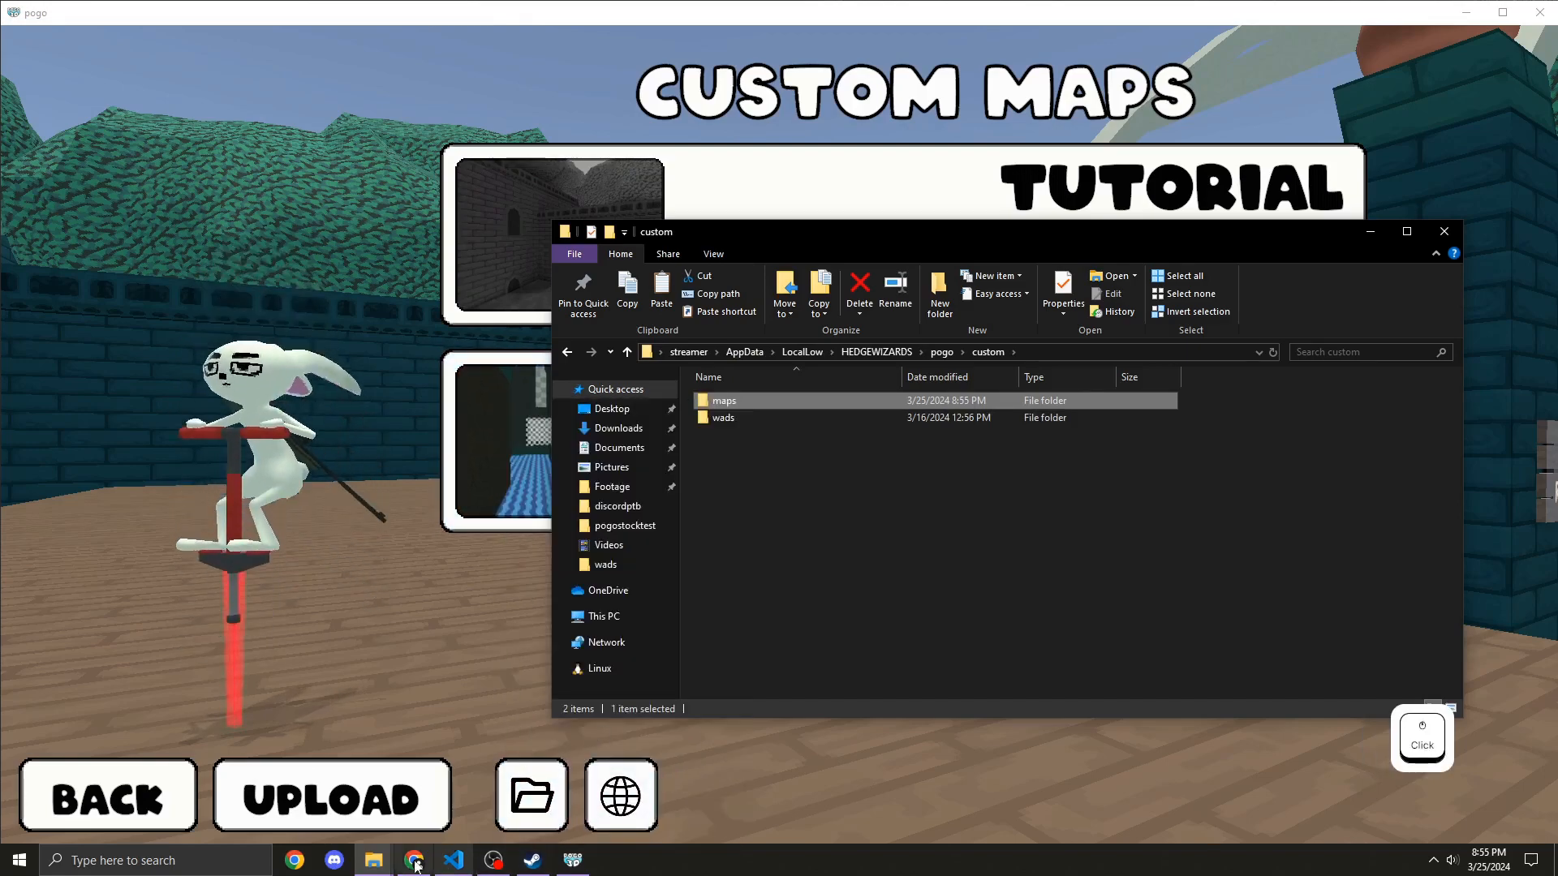
Step: Paste a shortcut to the maps folder into Pogo Mapping Shortcuts and rename it Local Maps
mouse_move(373, 861)
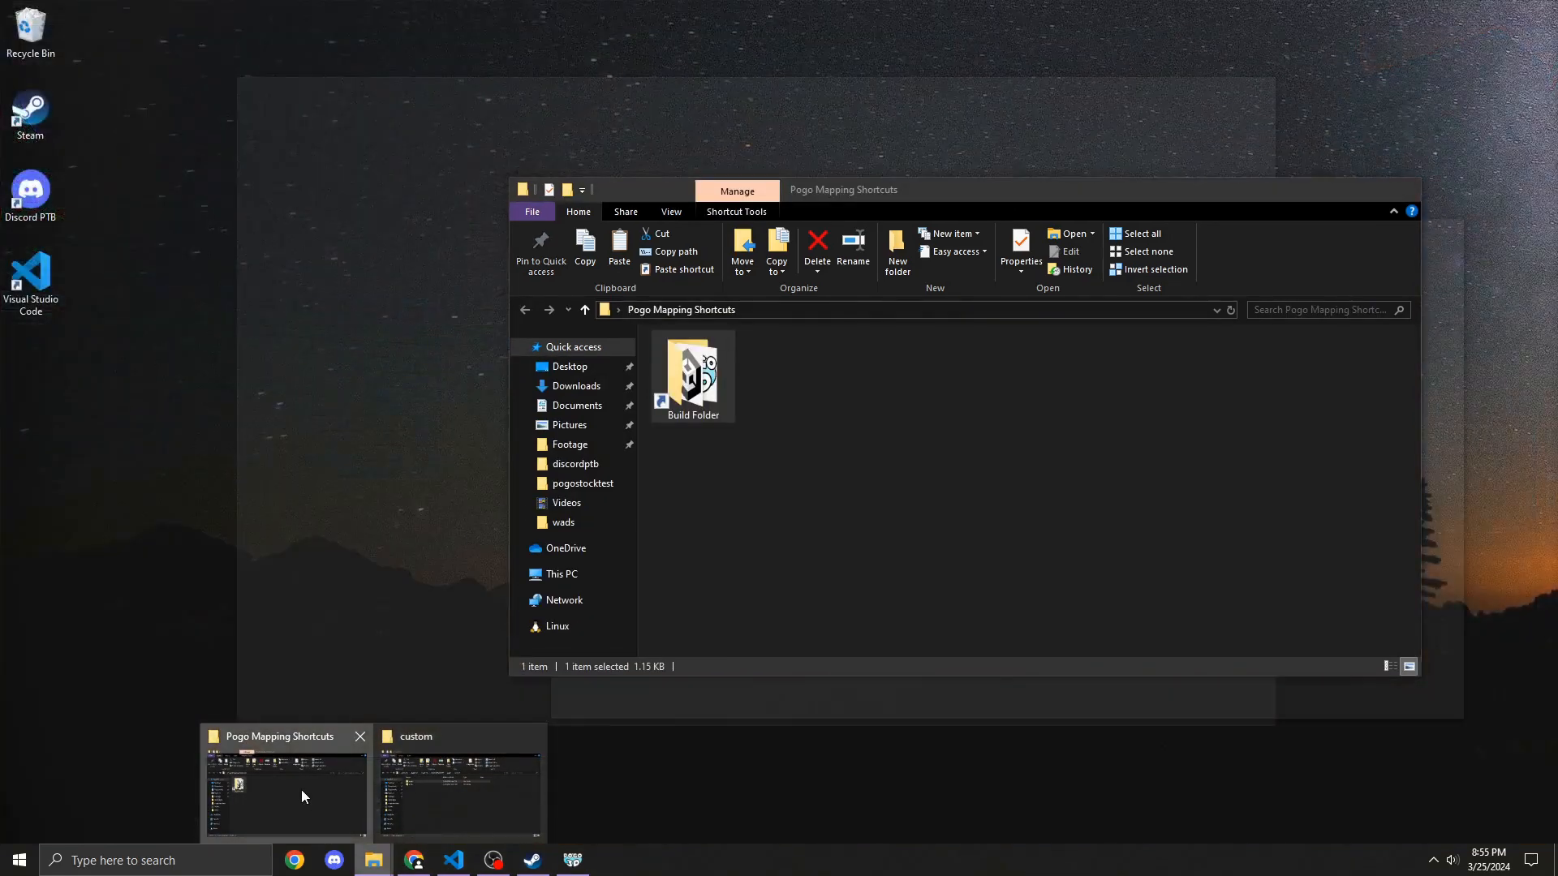
left_click(301, 792)
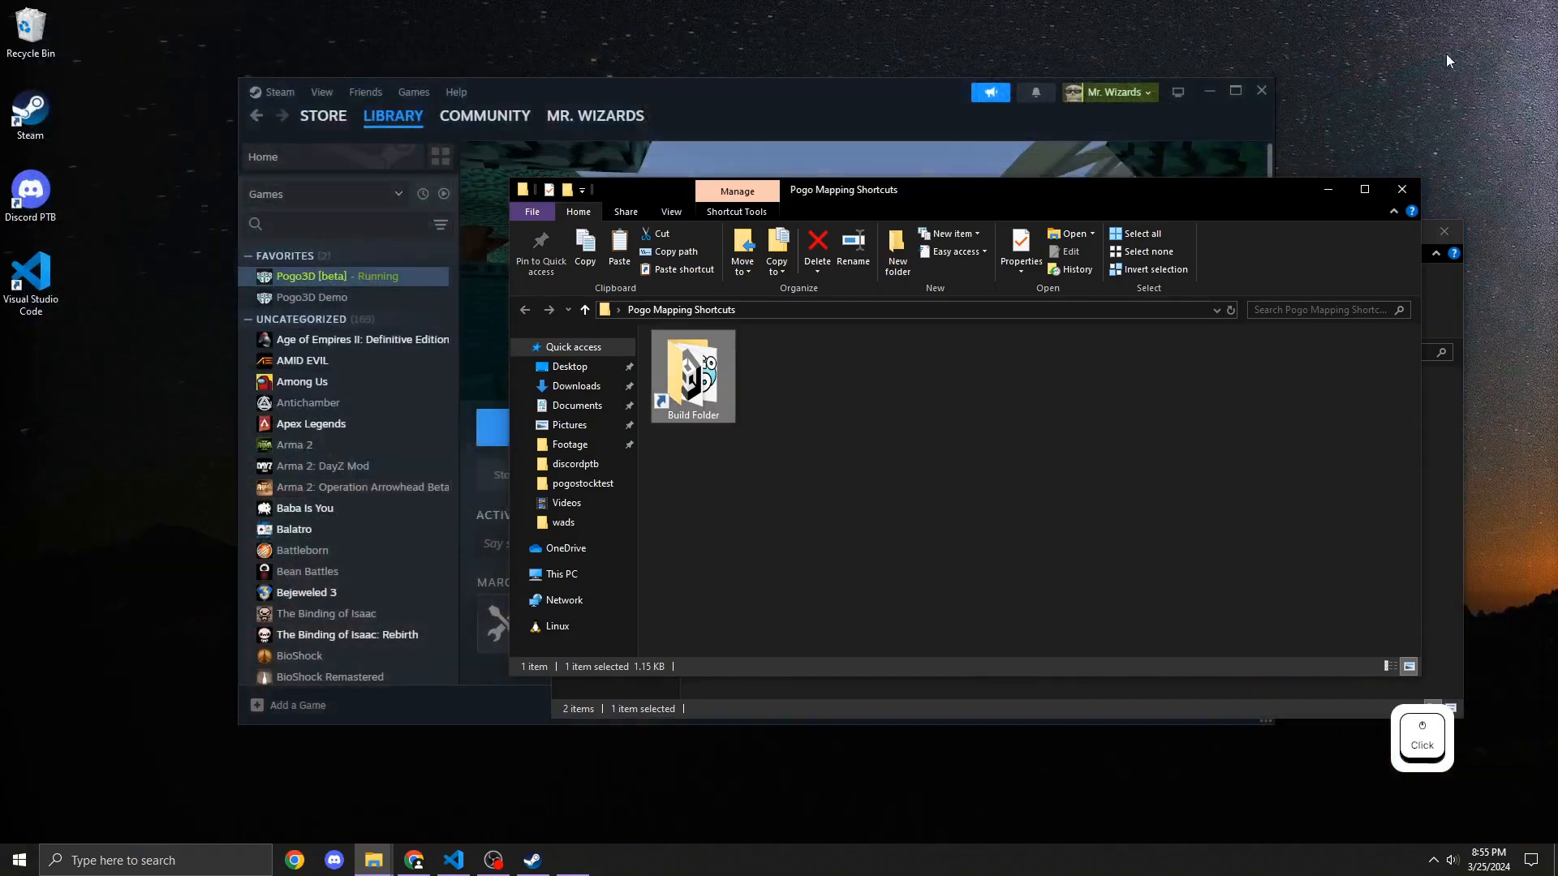
right_click(747, 465)
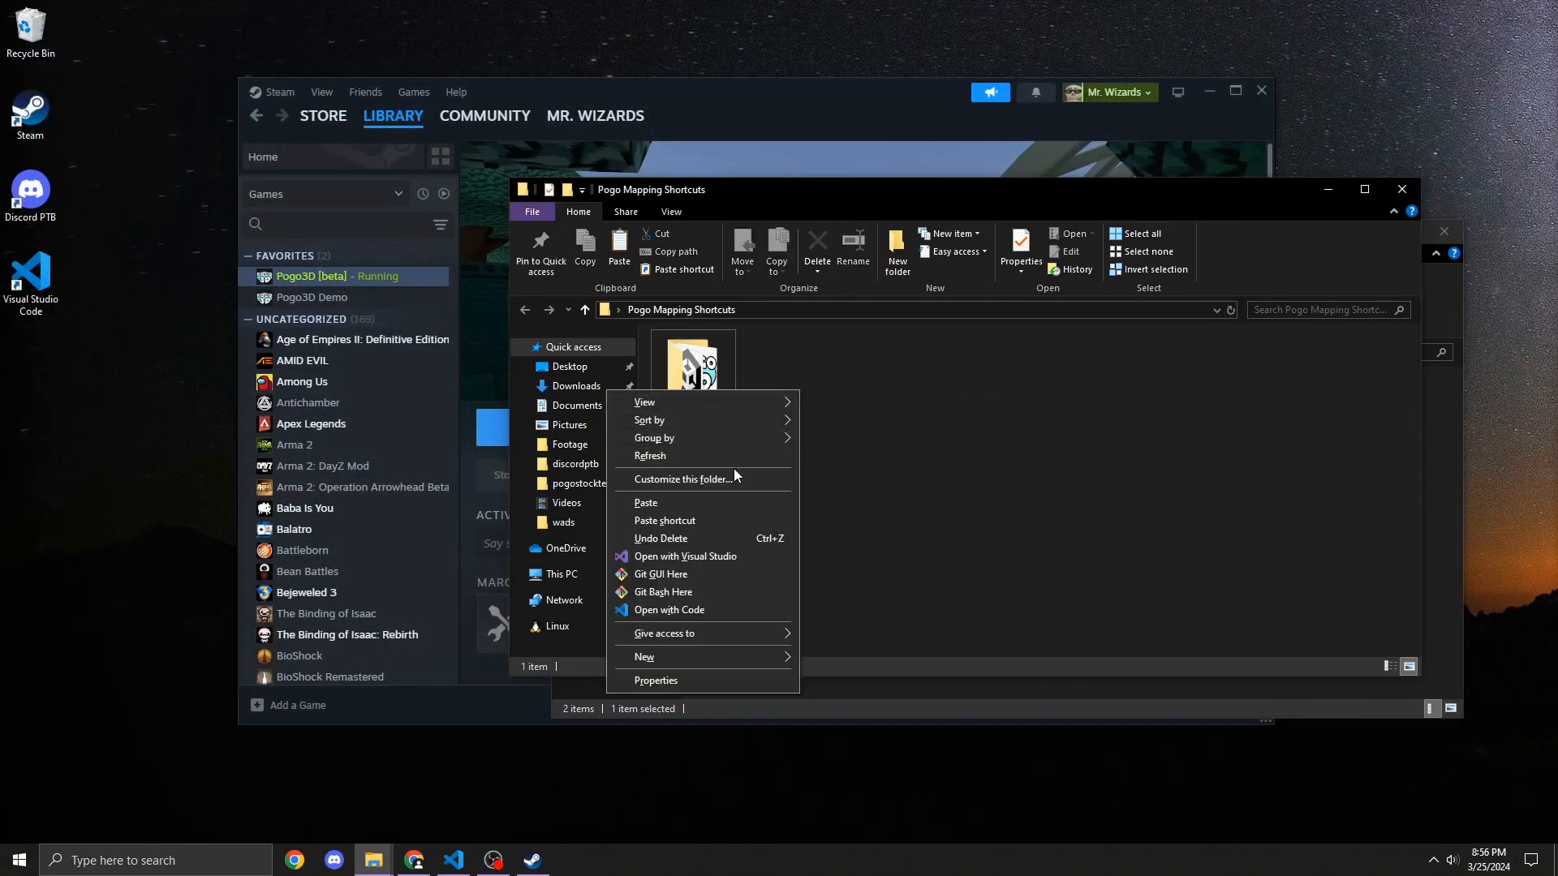
left_click(716, 520)
key("F2")
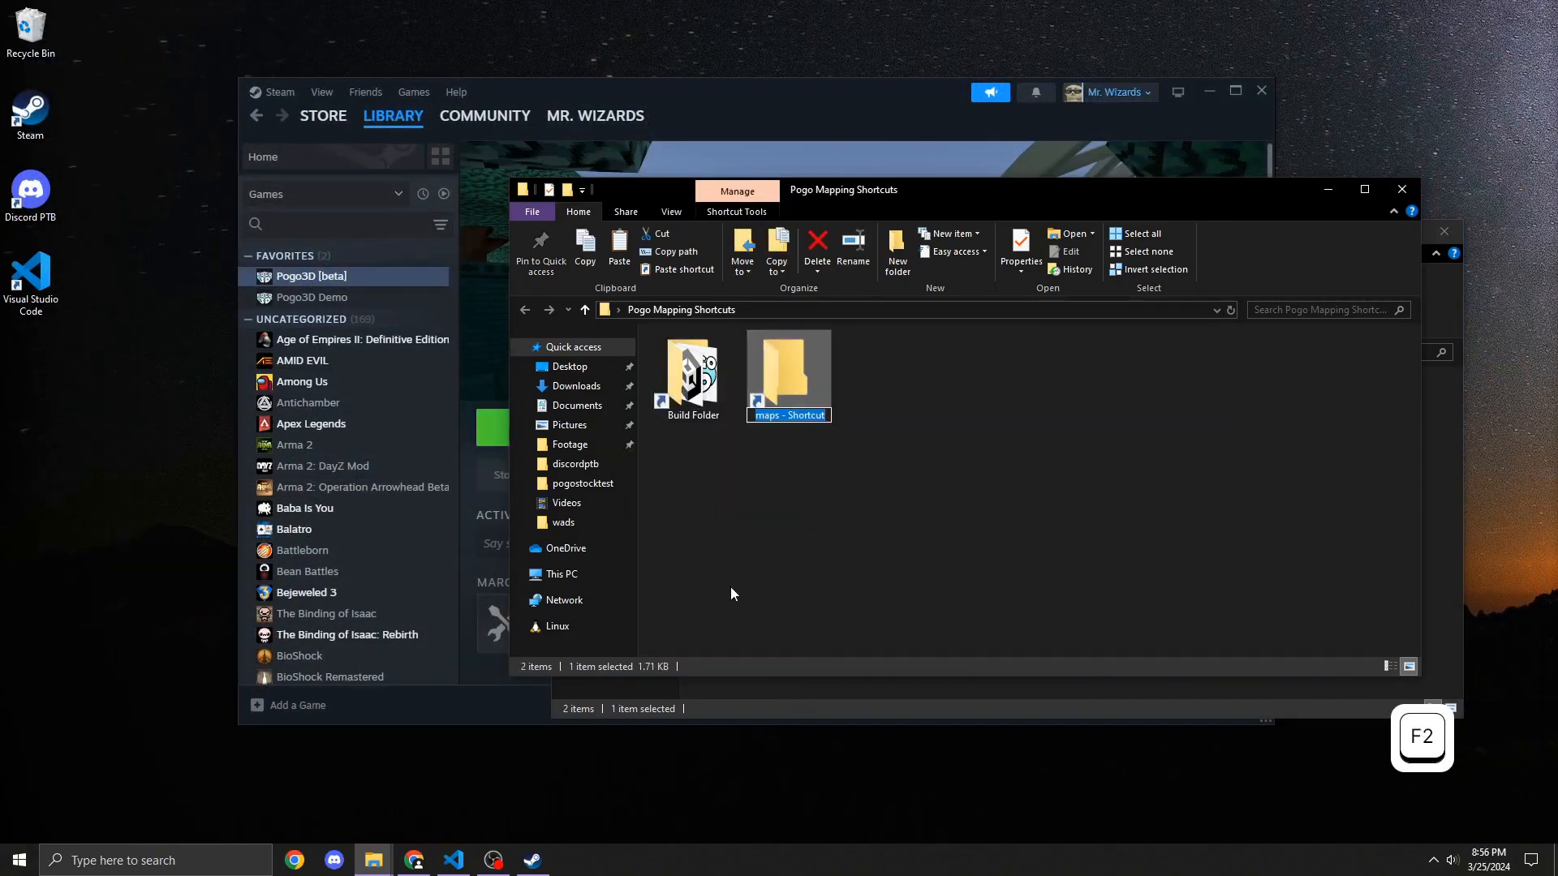
type("Local Maps")
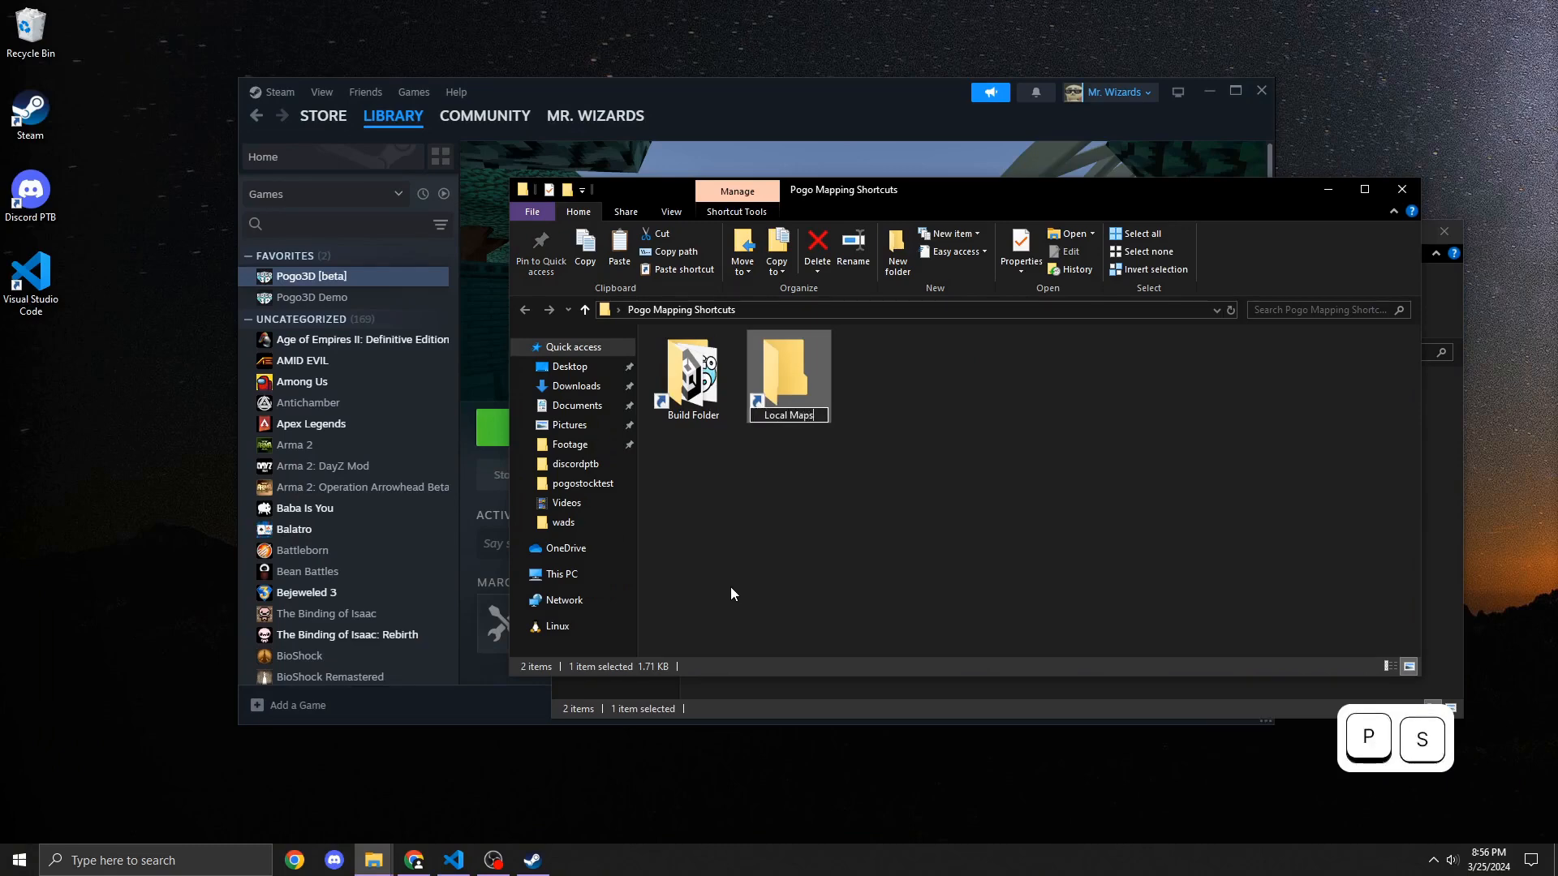
key("Return")
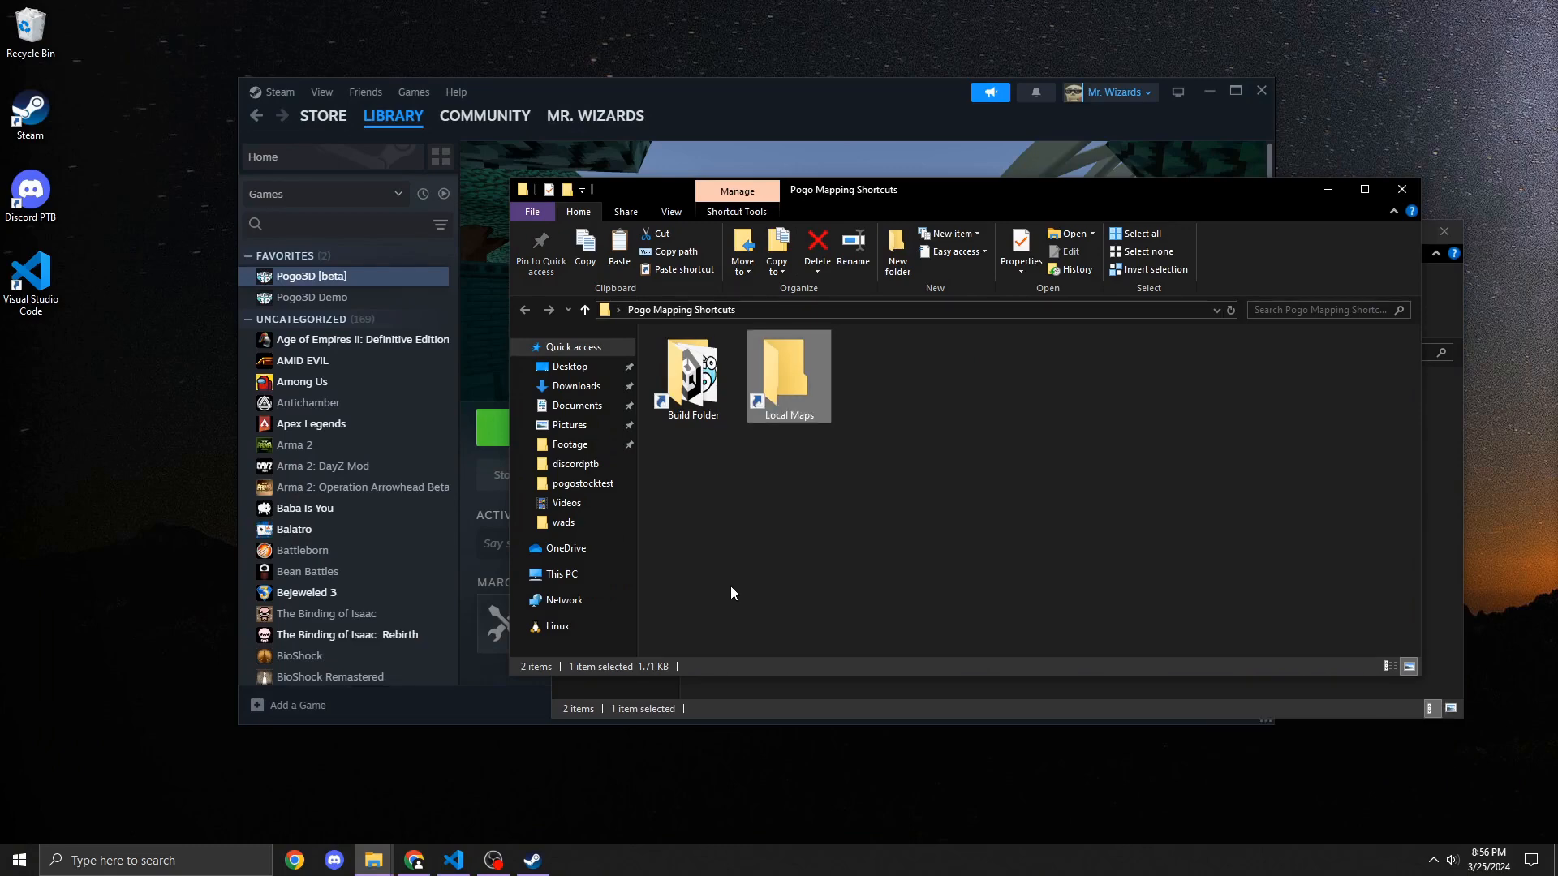
Step: Navigate up to the HEDGEWIZARDS folder in AppData and copy the pogo folder
left_click(730, 701)
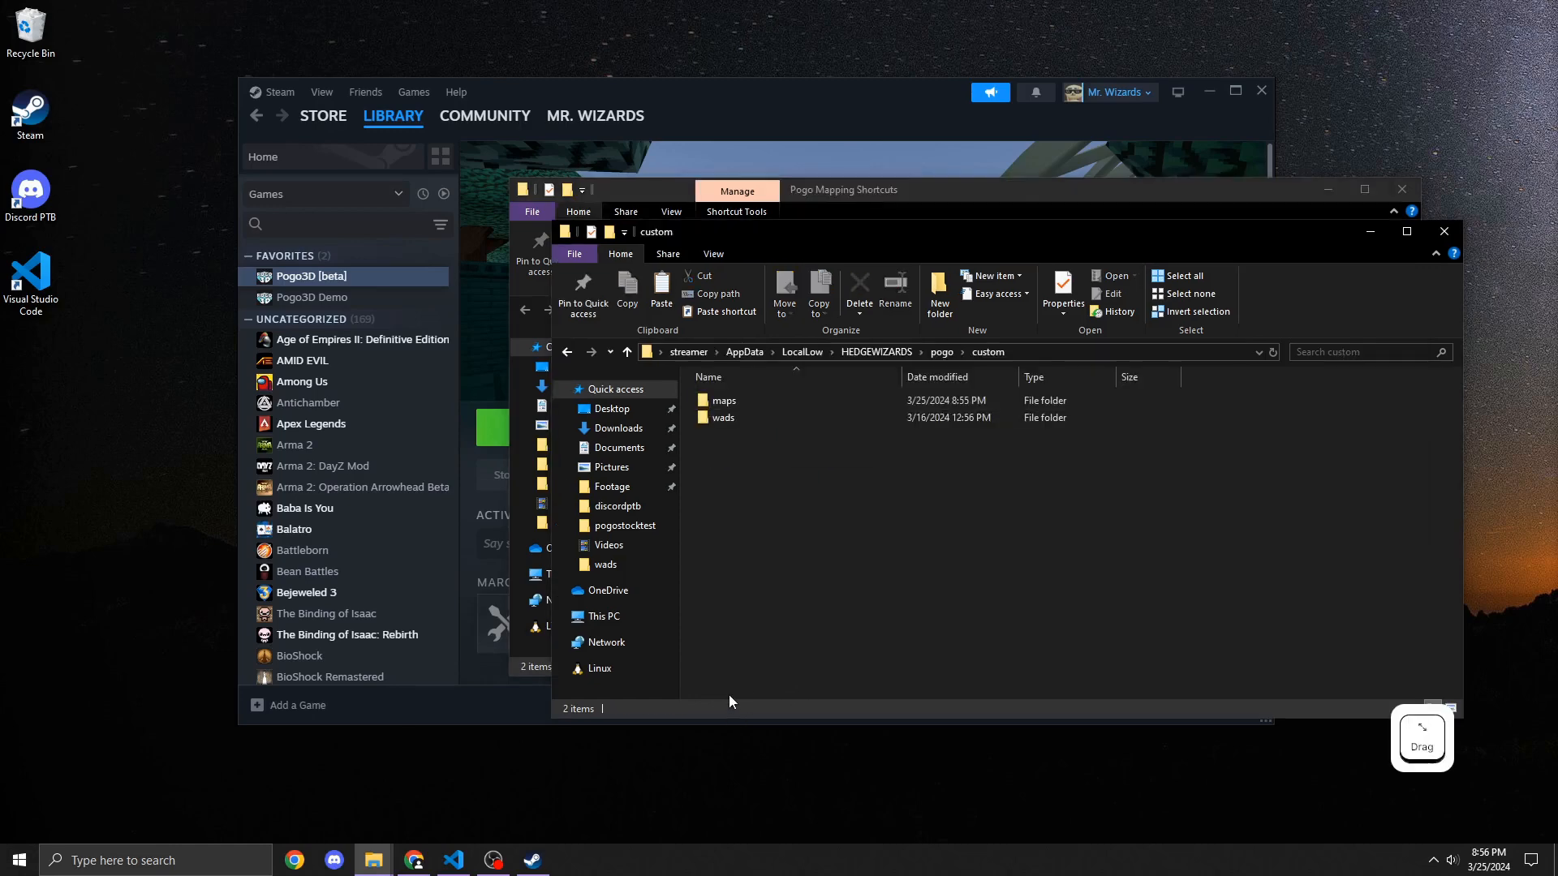
left_click(627, 354)
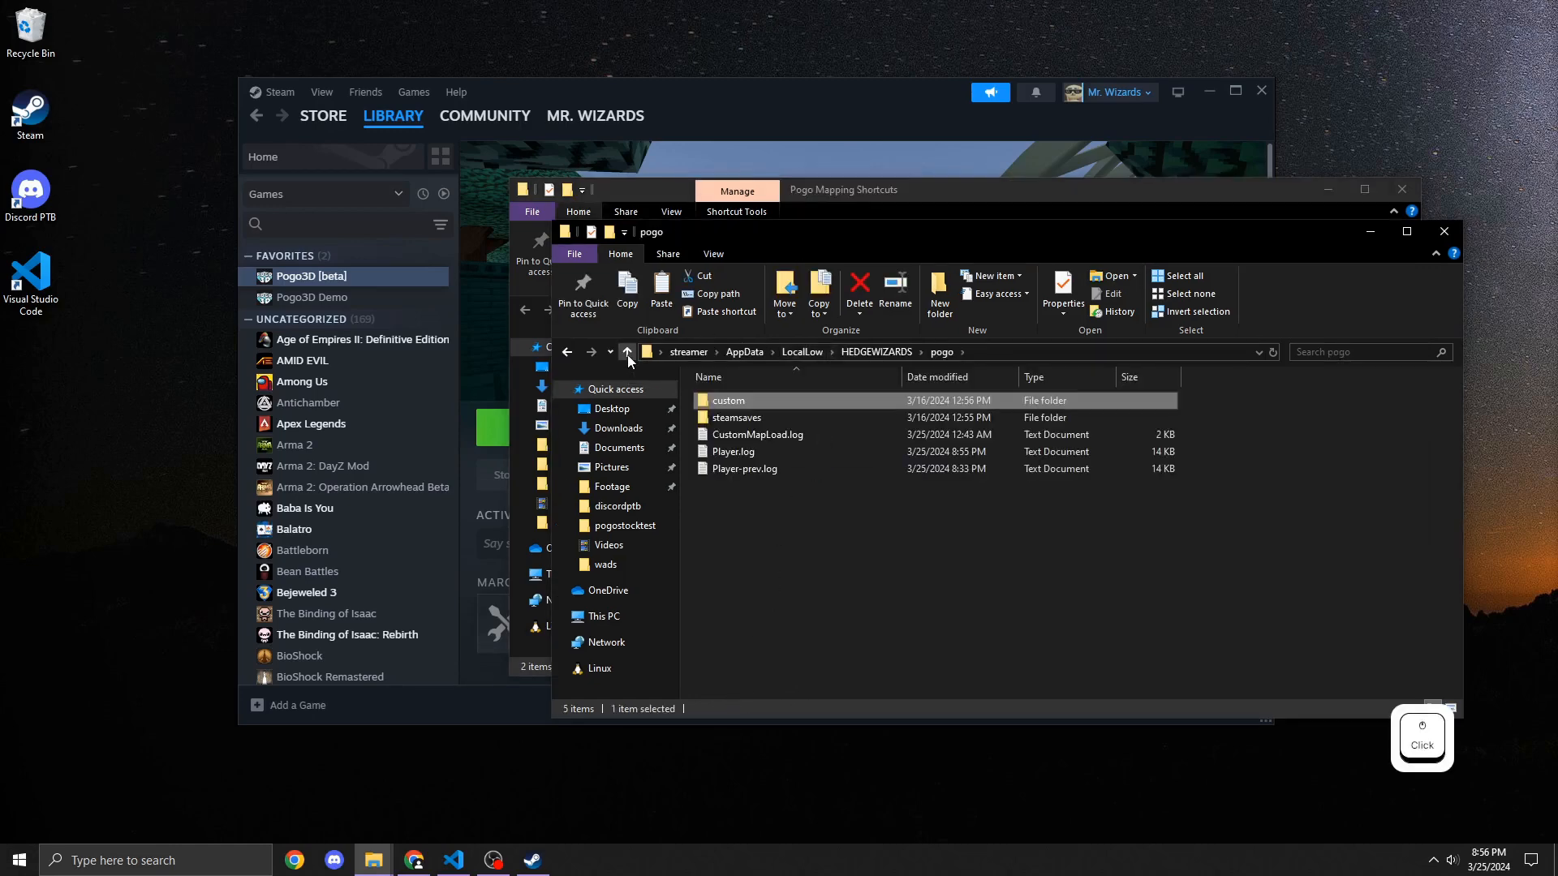
left_click(627, 354)
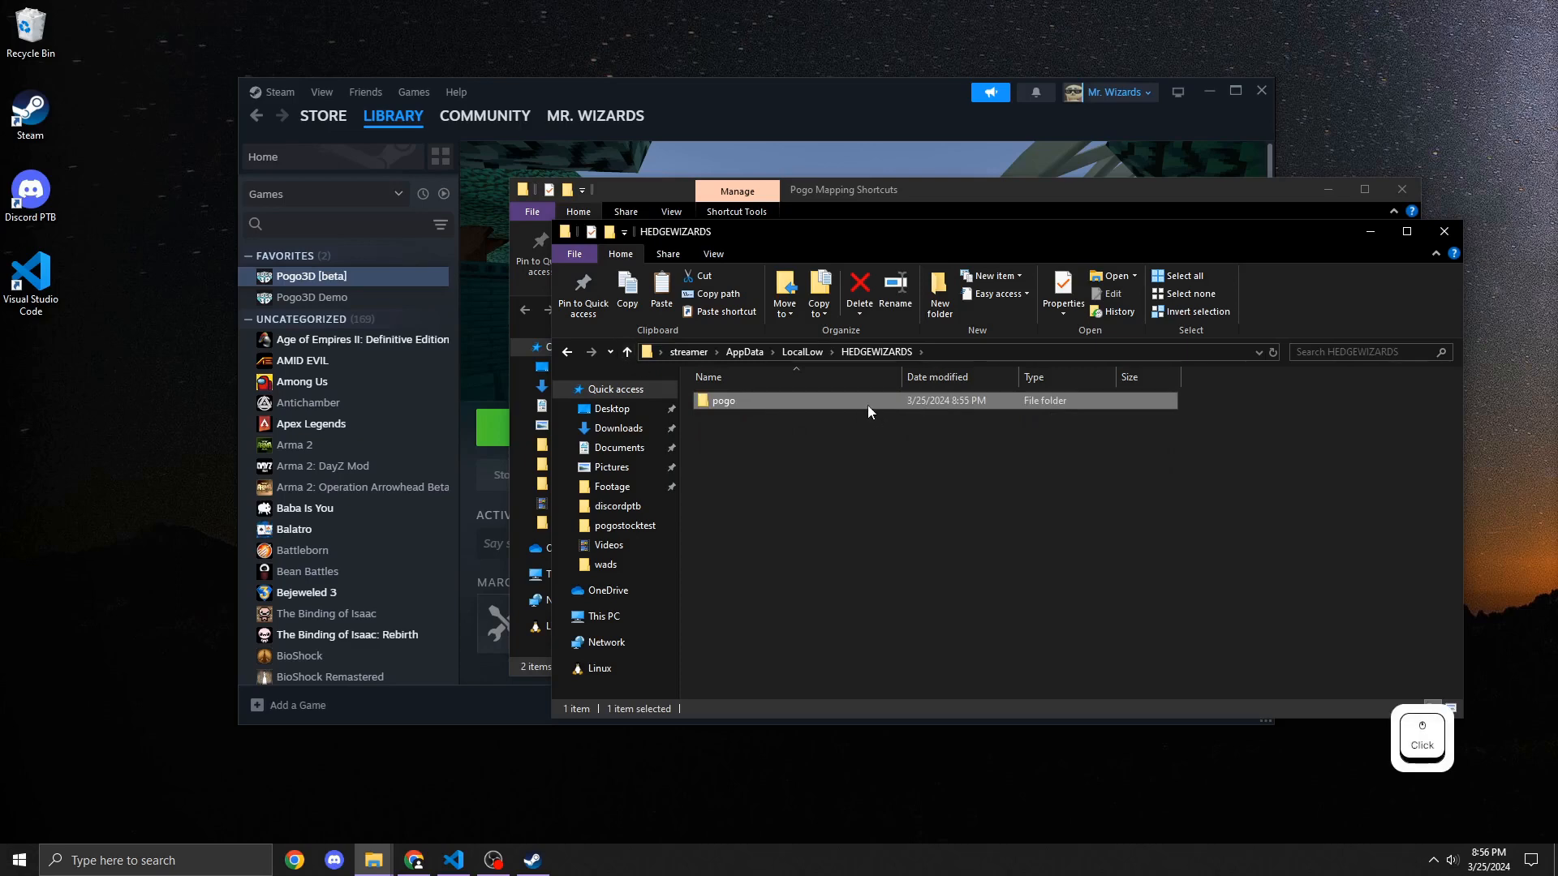
right_click(868, 406)
left_click(743, 735)
Step: Paste a shortcut to the pogo AppData folder into Pogo Mapping Shortcuts and rename it Pogo AppData
left_click(908, 201)
right_click(912, 416)
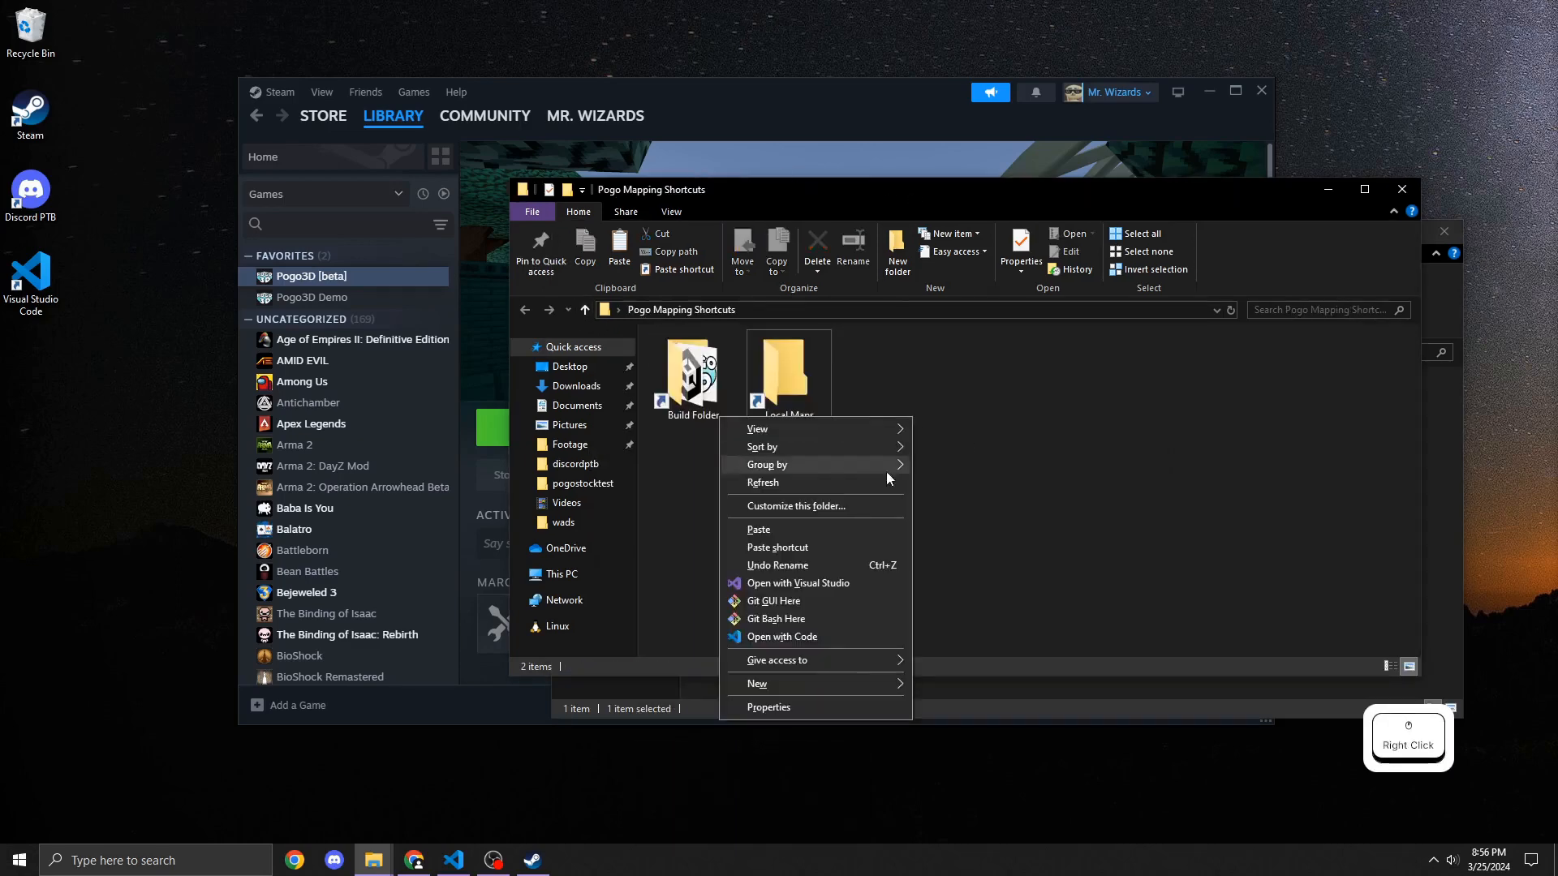
left_click(839, 555)
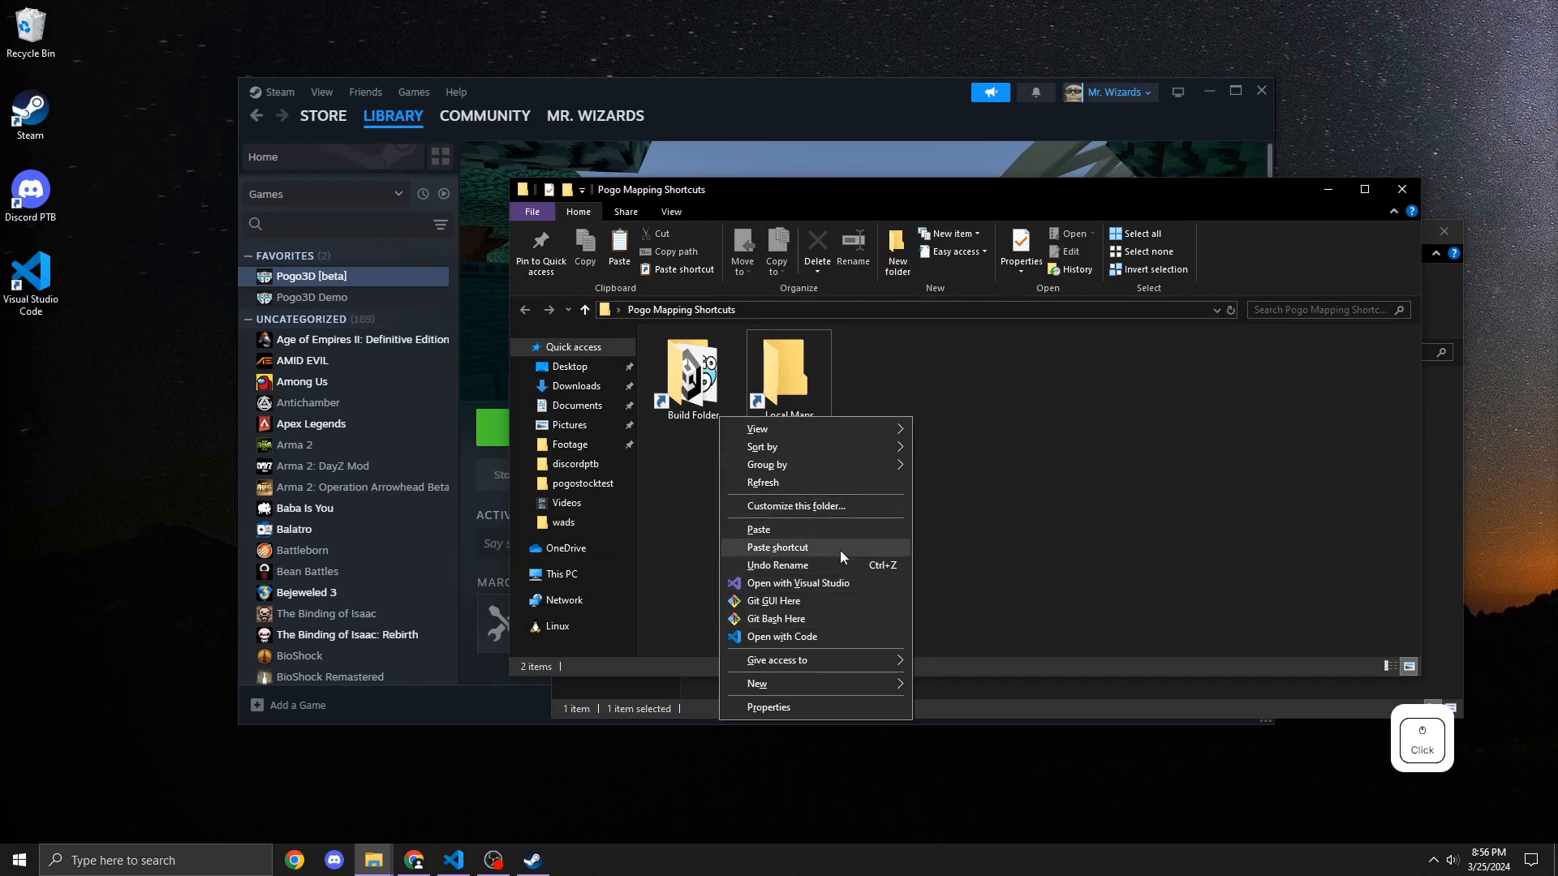
key("F2")
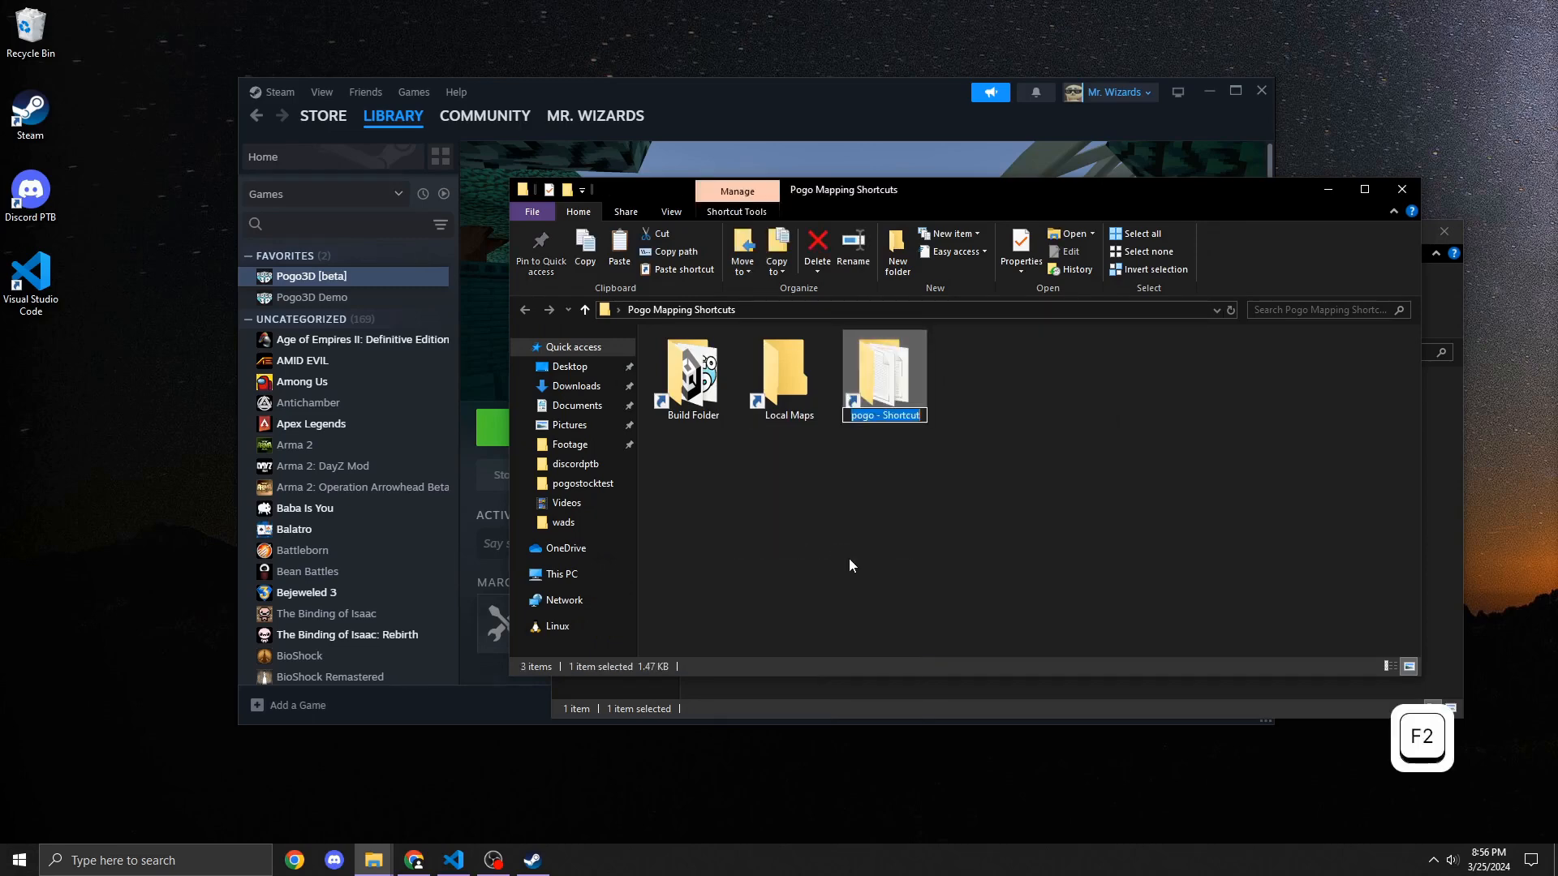
type("Pogo AppData")
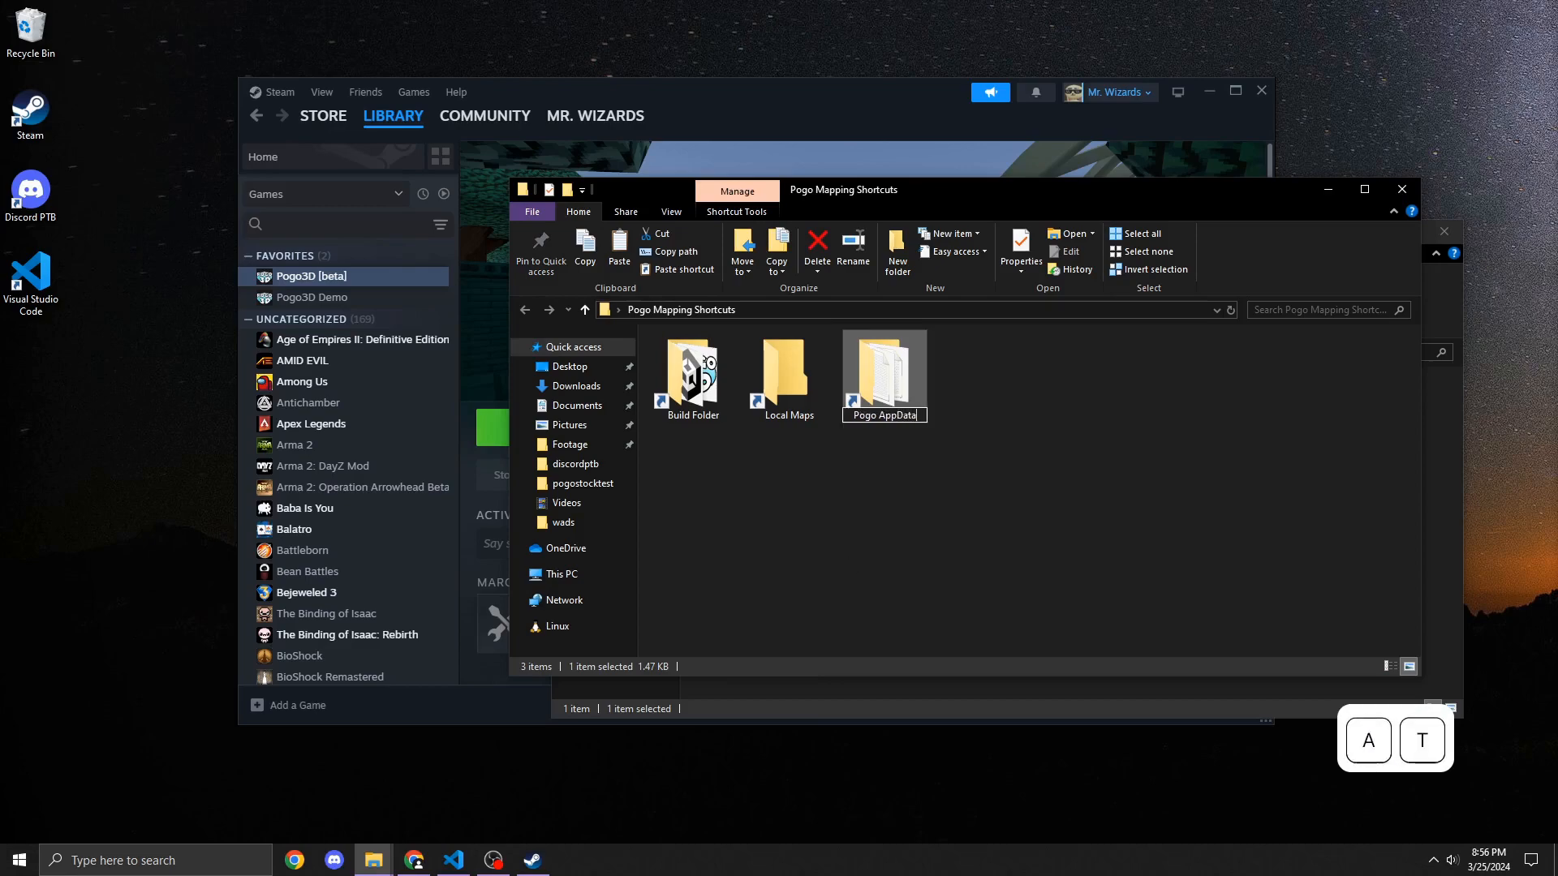
key("Return")
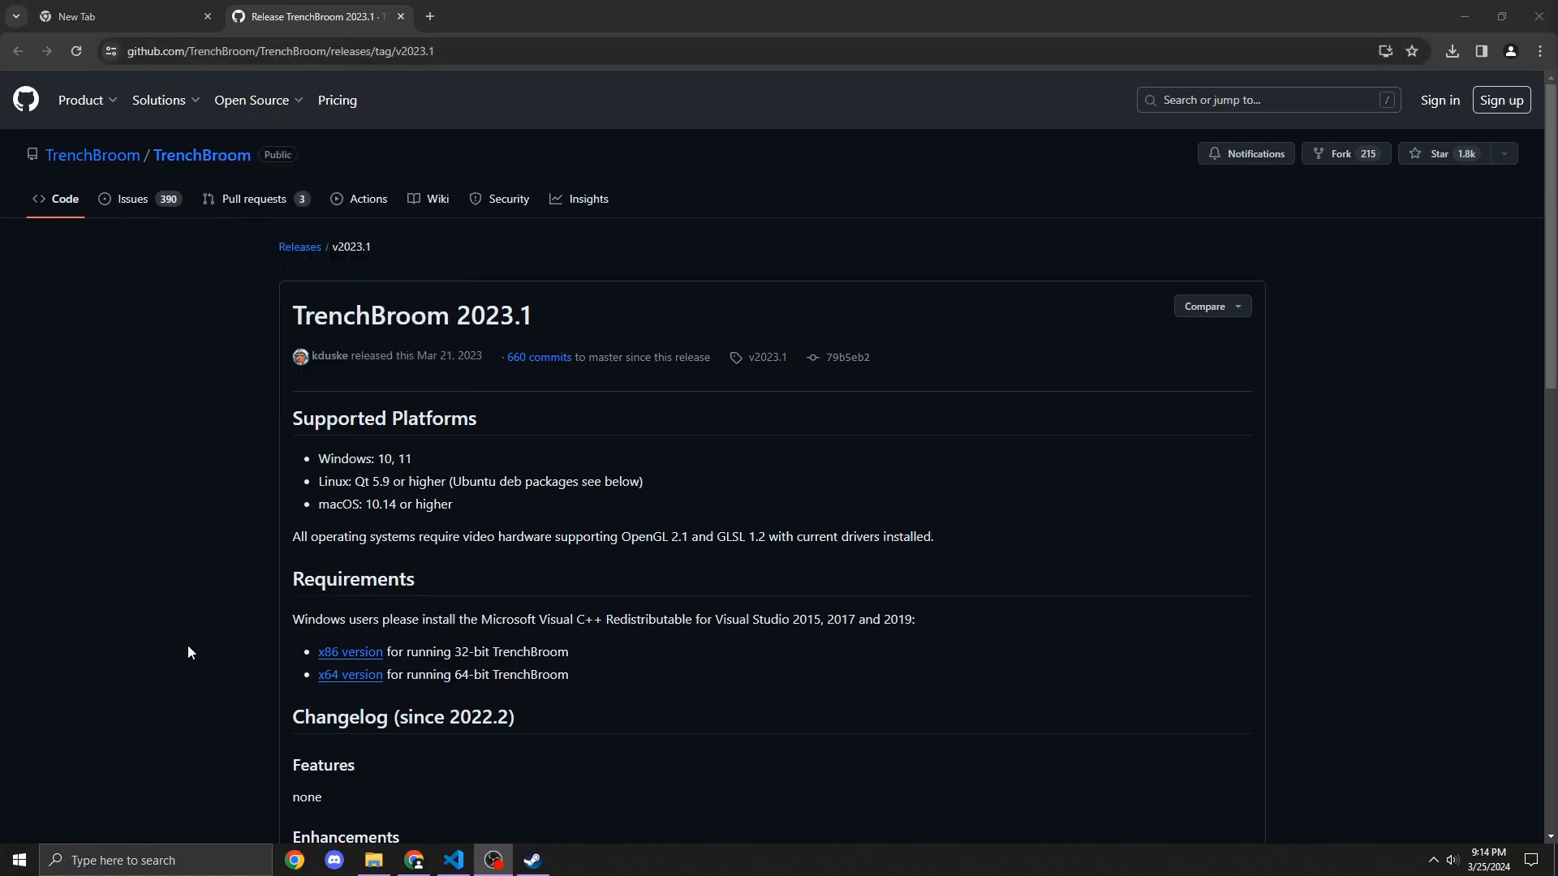
Step: Review the TrenchBroom 2023.1 release page's requirements and downloadable assets
left_click(231, 667)
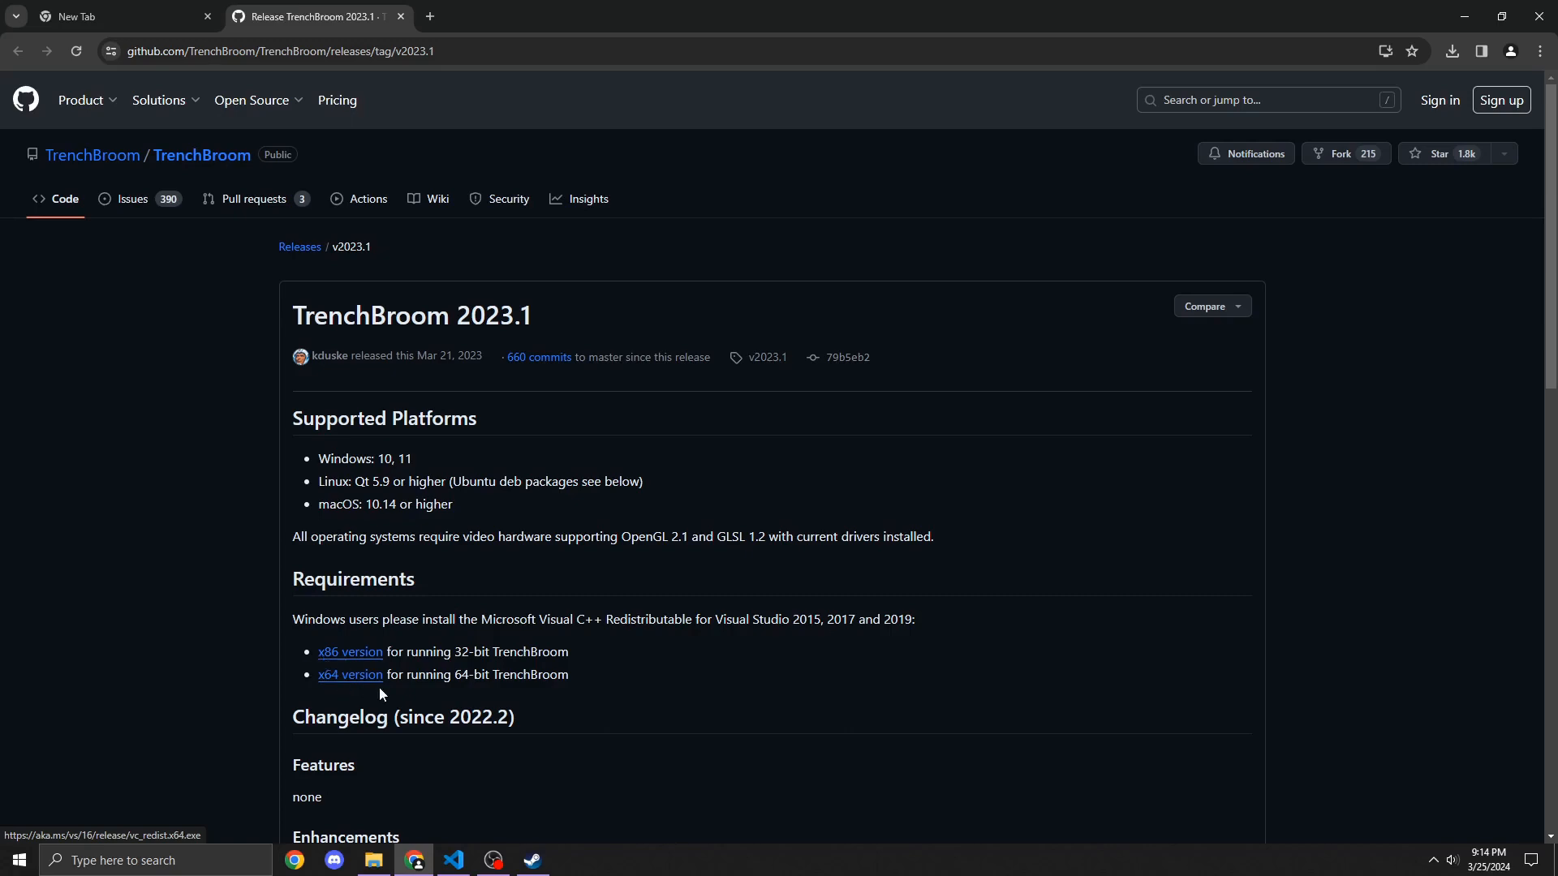
scroll(440, 696, "down", 5)
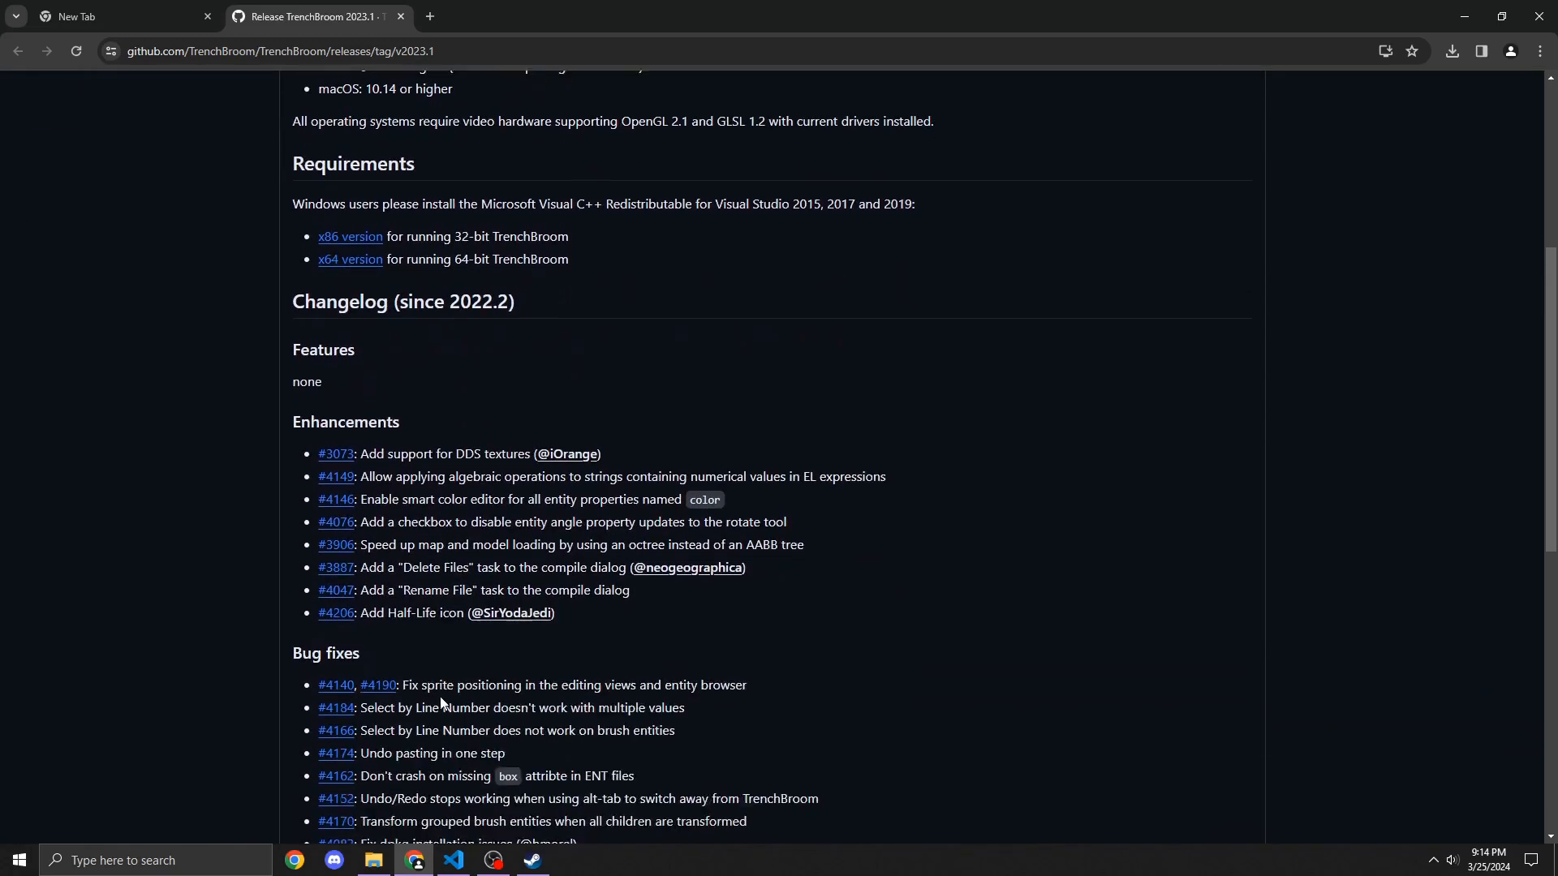
scroll(440, 703, "down", 8)
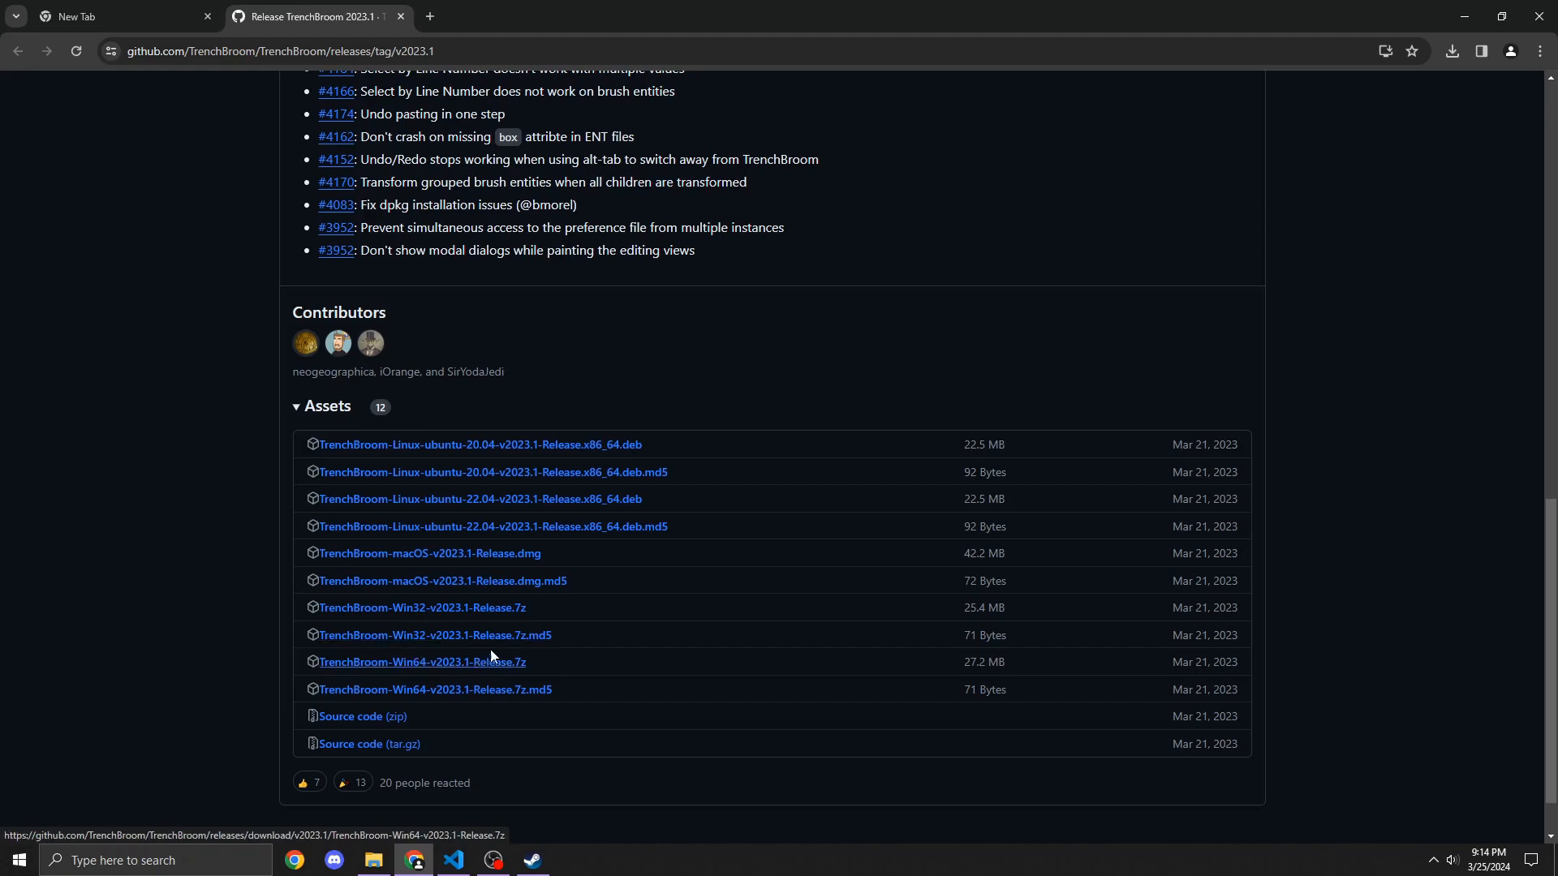
Step: Open a new browser tab and search the web for 7zip
left_click(430, 17)
type("7zi")
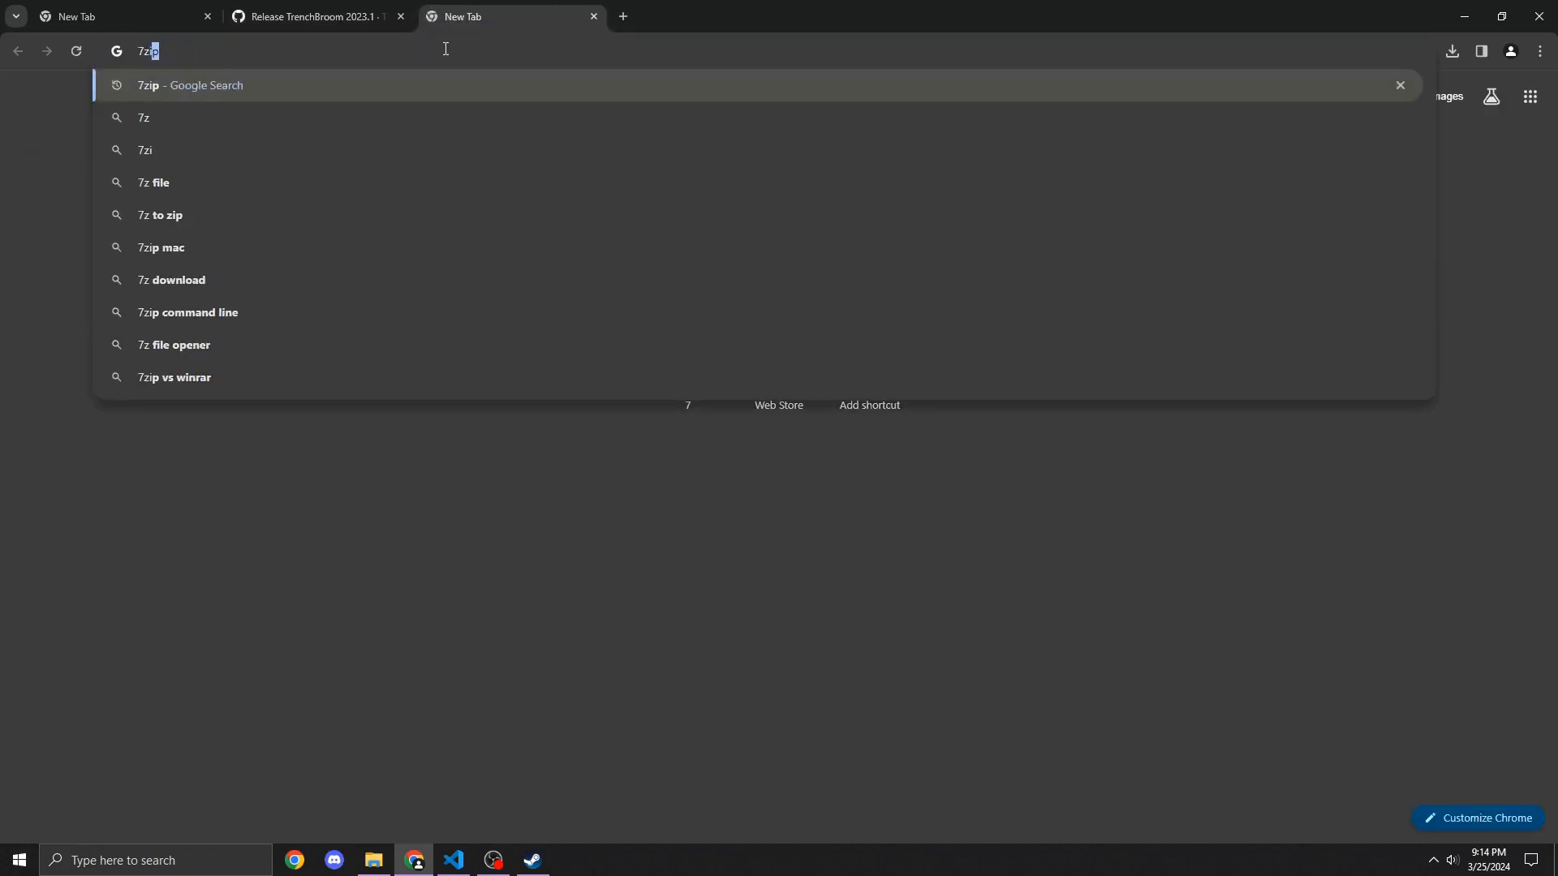
type("p")
key("Return")
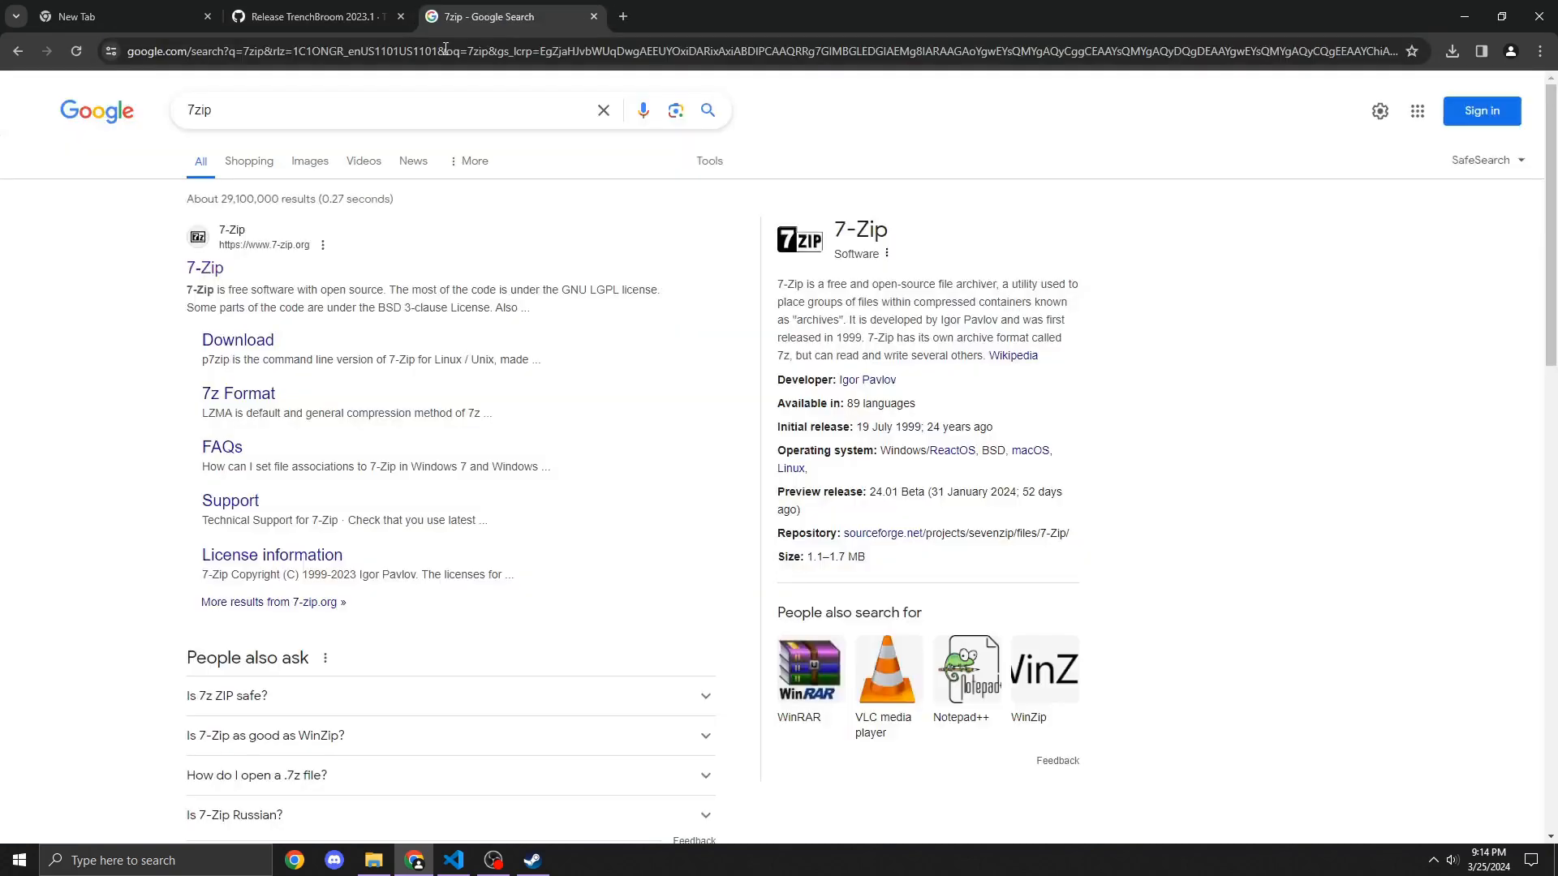
Step: Open the official 7-Zip website from the search results
left_click(208, 268)
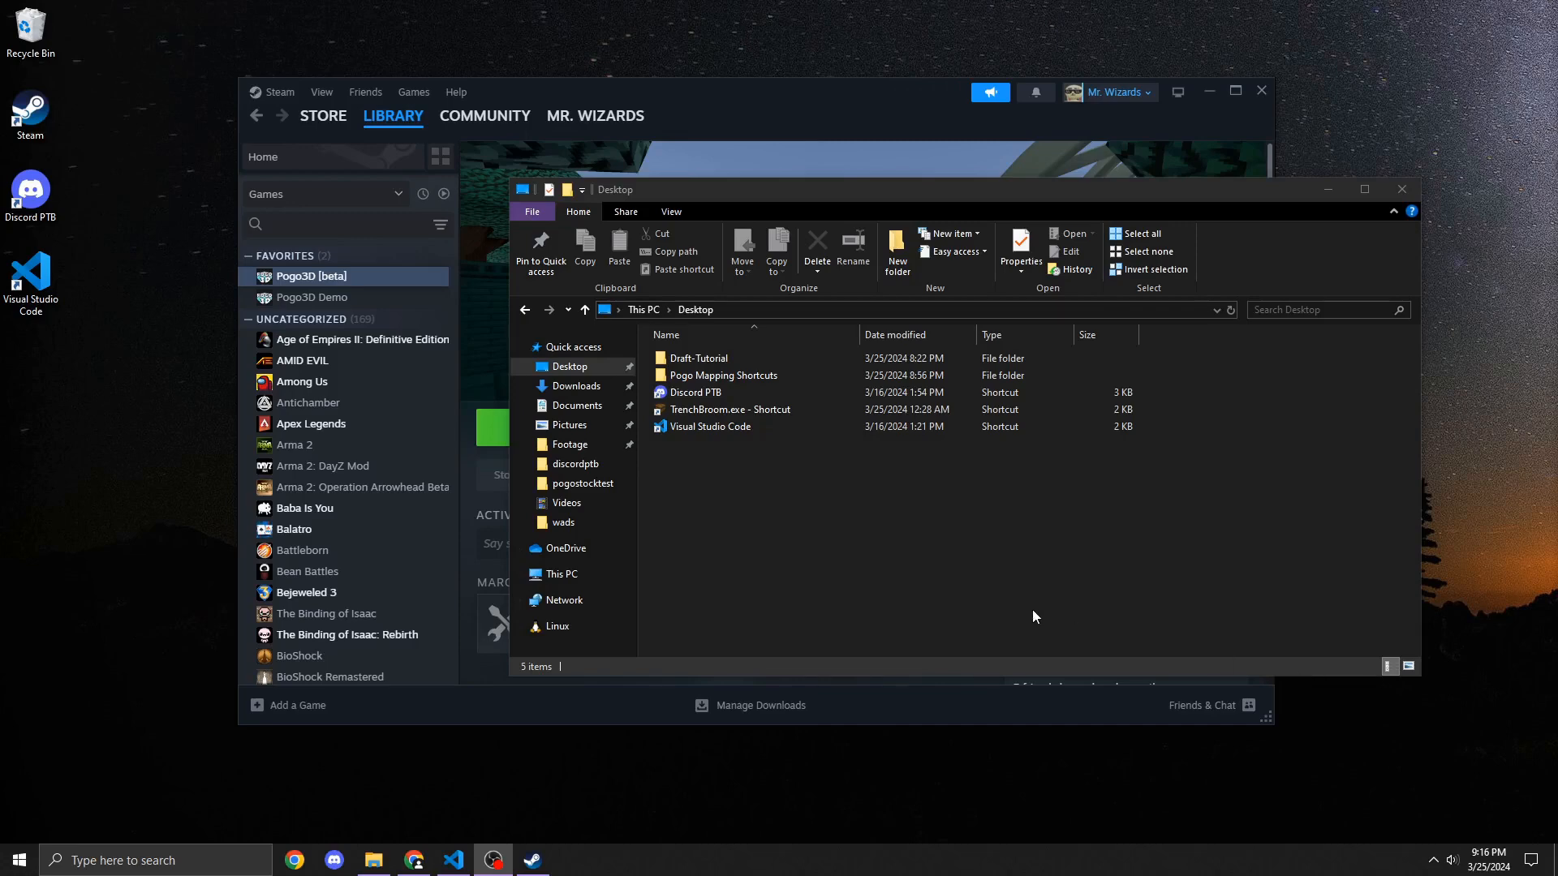
Step: Extract the TrenchBroom-Win64-v2023.1-Release.7z archive in Downloads into its own TrenchBroom-Win64-v2023.1-Release folder with 7-Zip
left_click(583, 389)
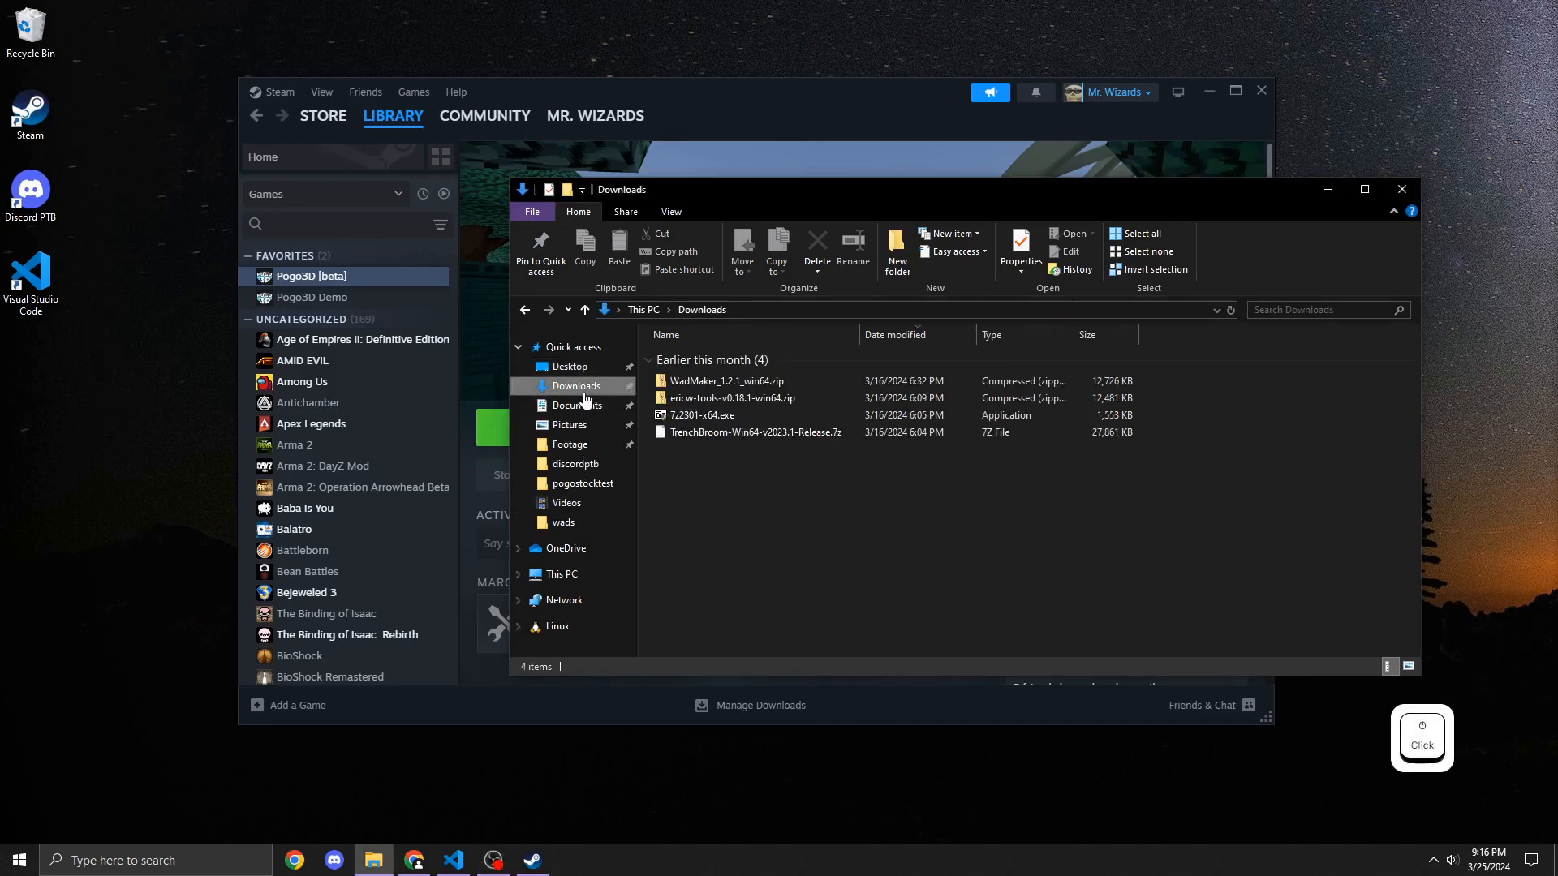
right_click(717, 436)
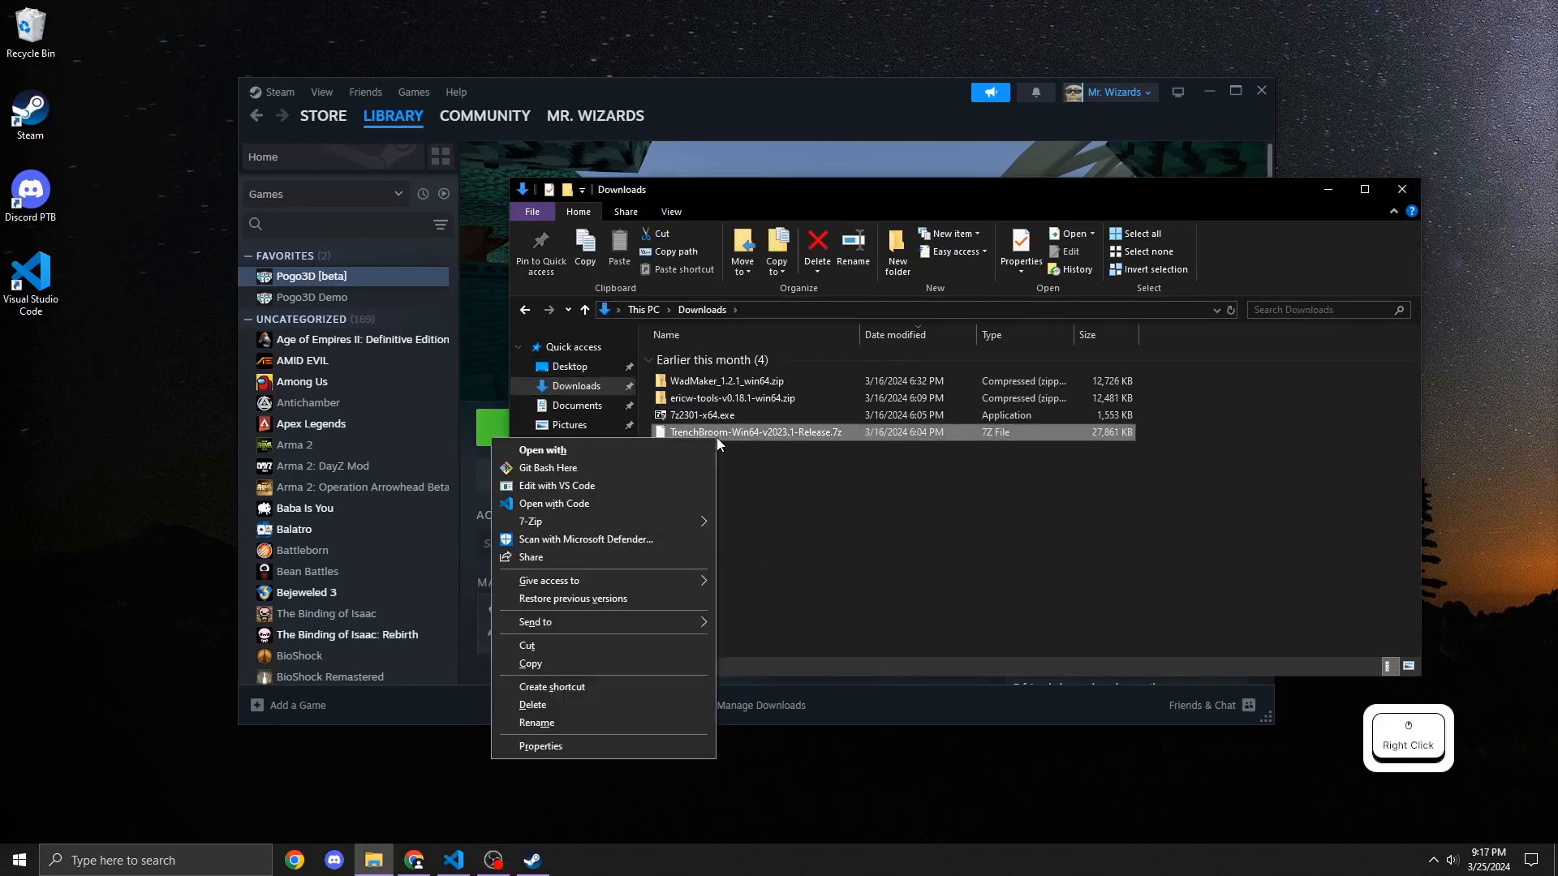
left_click(681, 519)
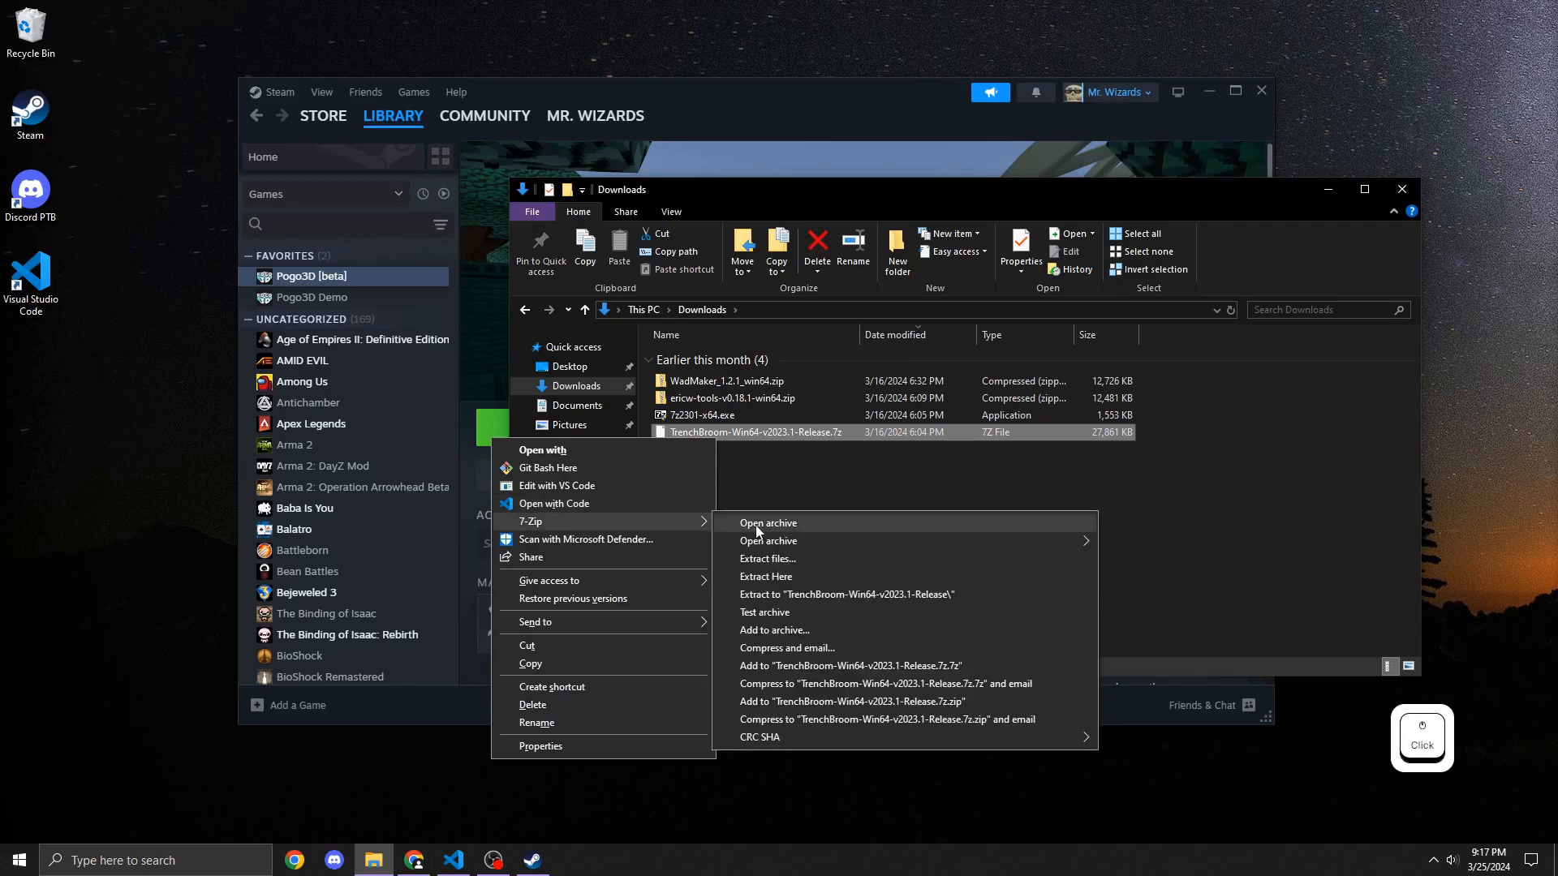
left_click(769, 556)
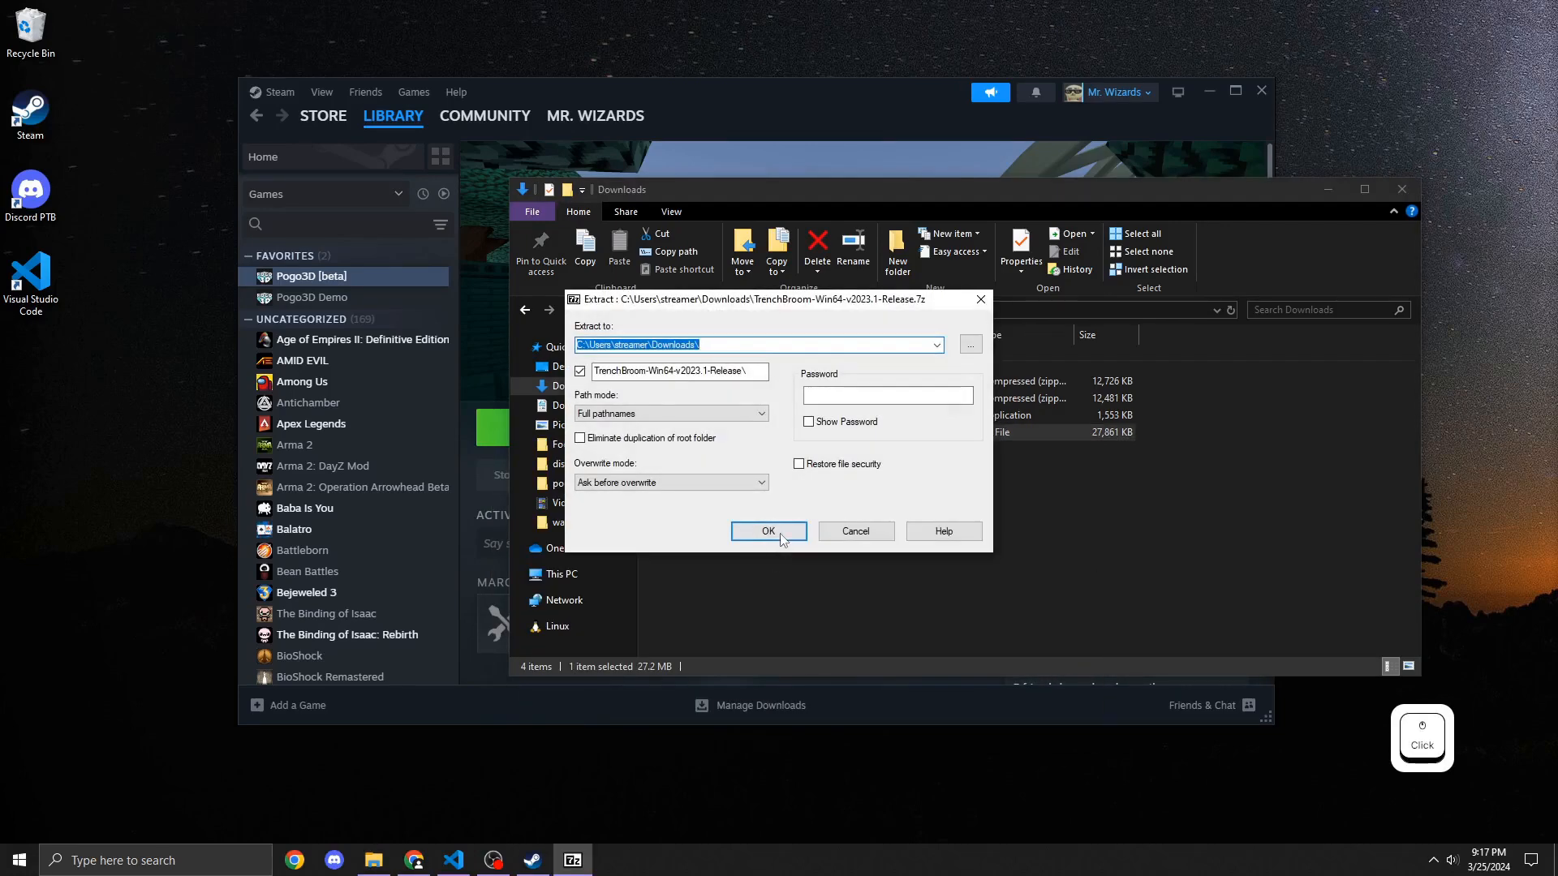
left_click(767, 531)
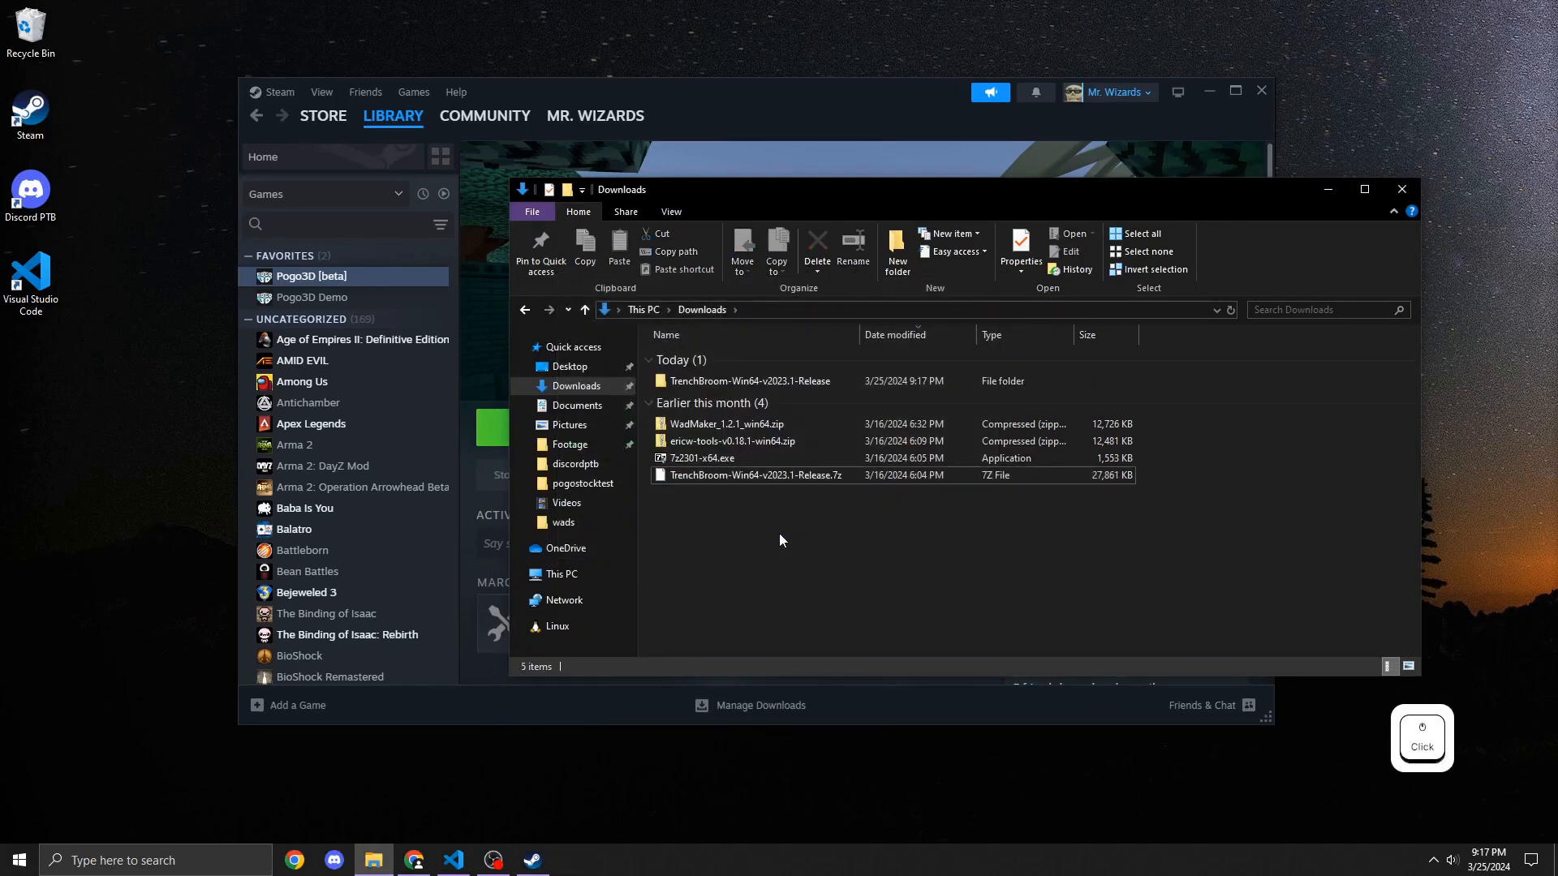
Step: Move the extracted TrenchBroom-Win64-v2023.1-Release folder from Downloads into Documents
left_click(756, 381)
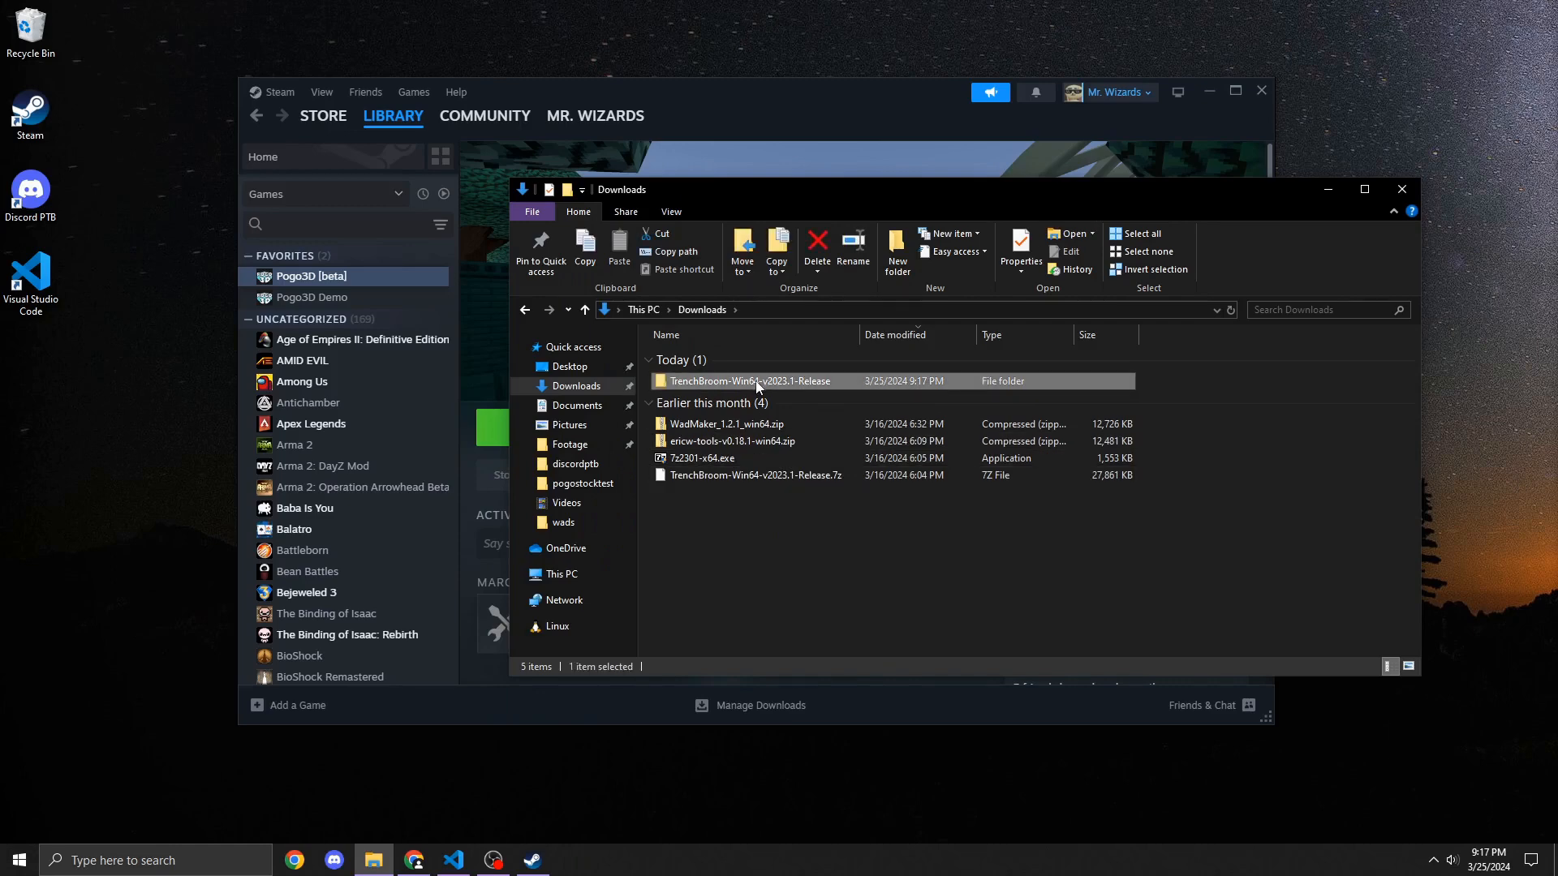
right_click(754, 381)
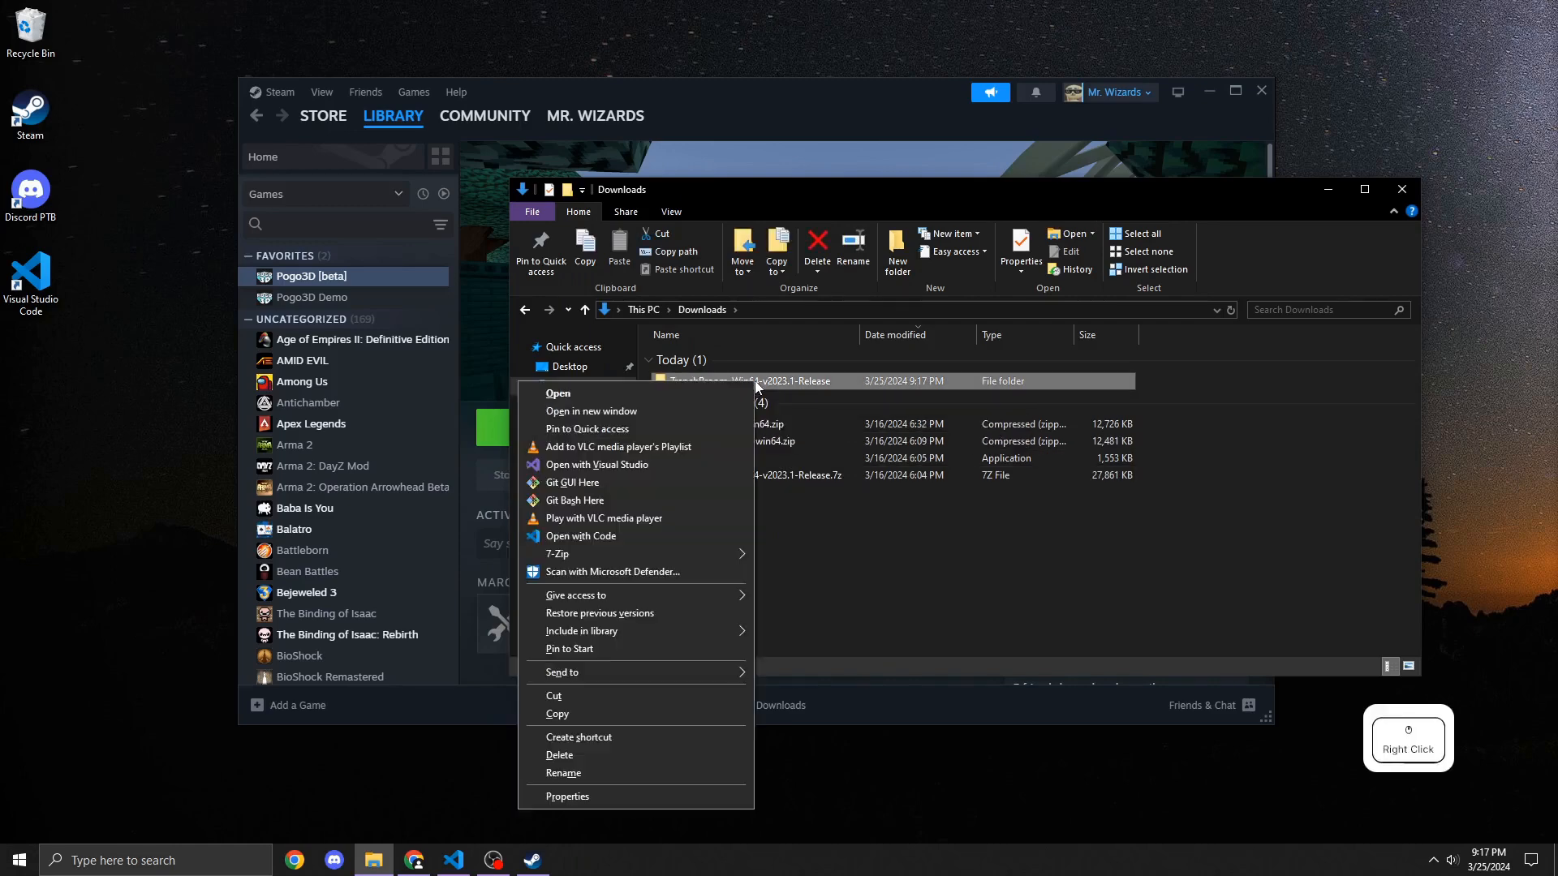
left_click(606, 697)
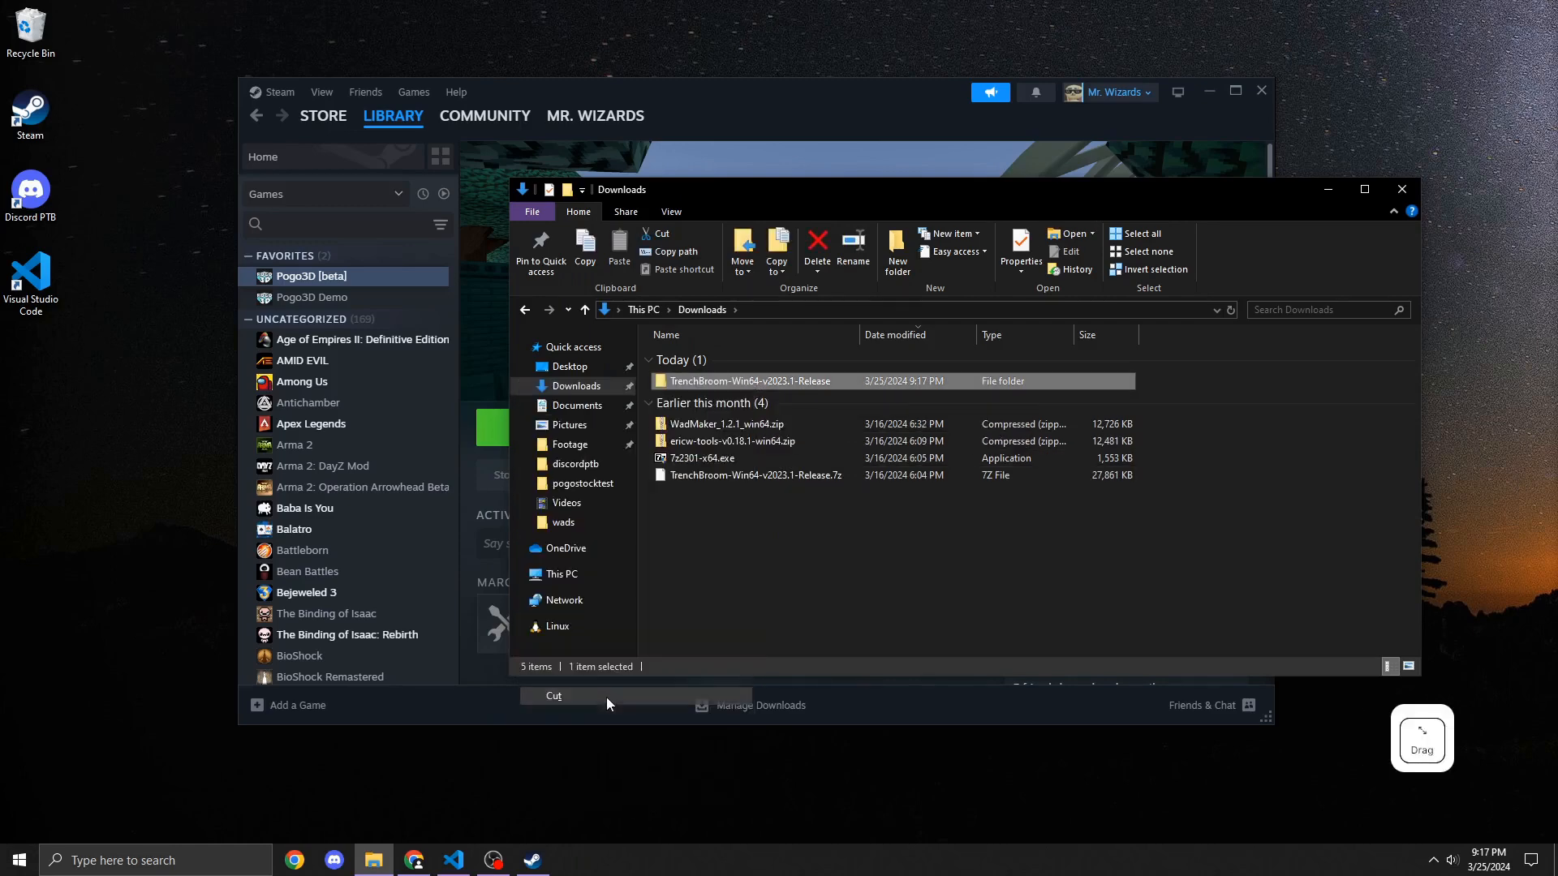
left_click(576, 405)
right_click(772, 528)
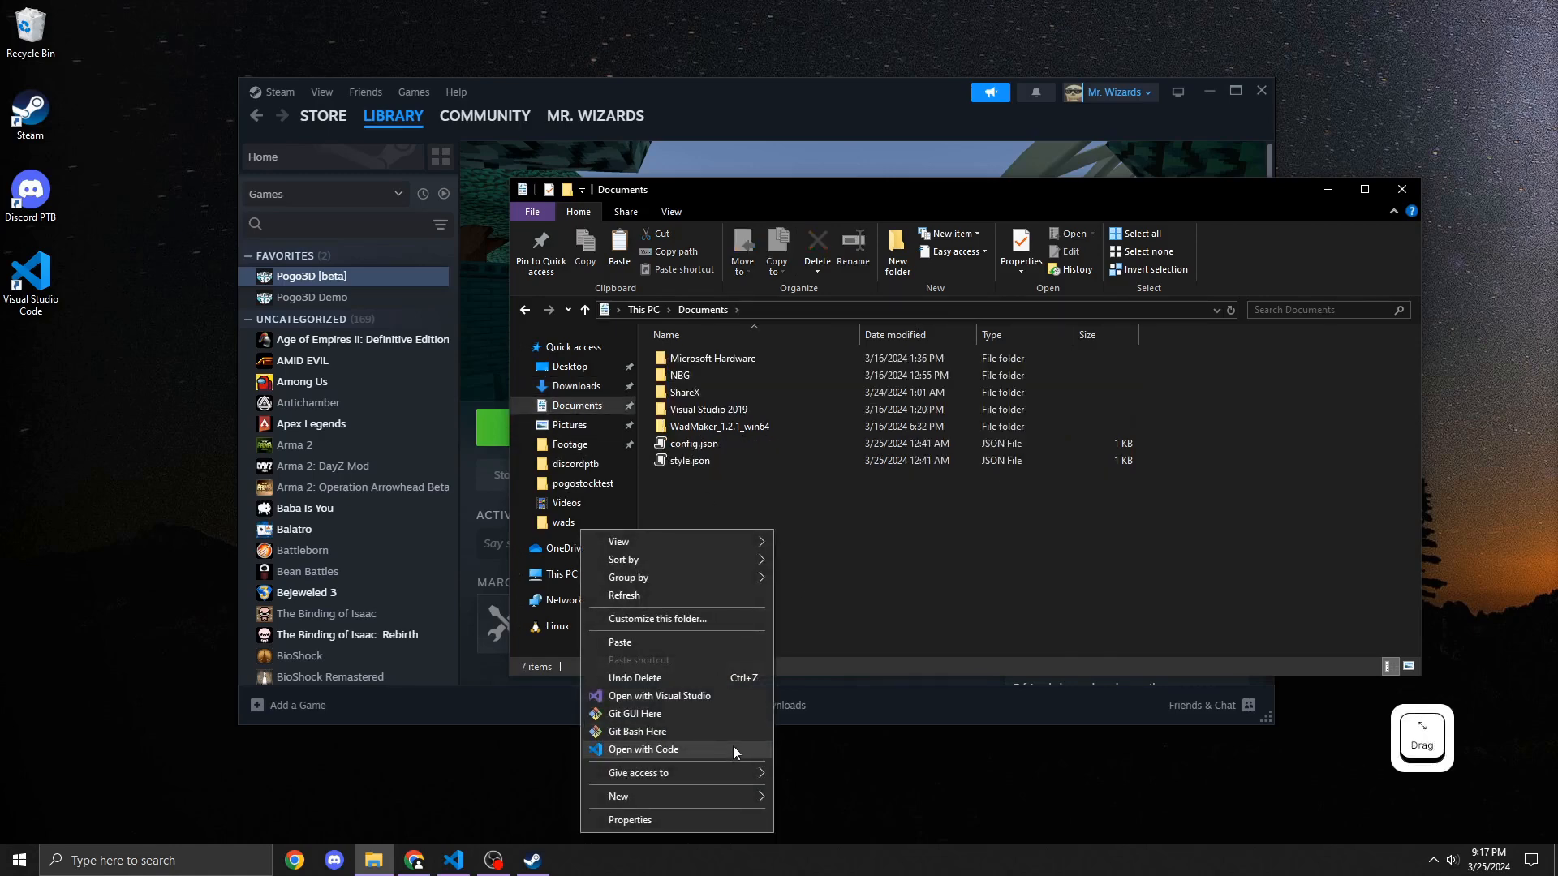
left_click(718, 646)
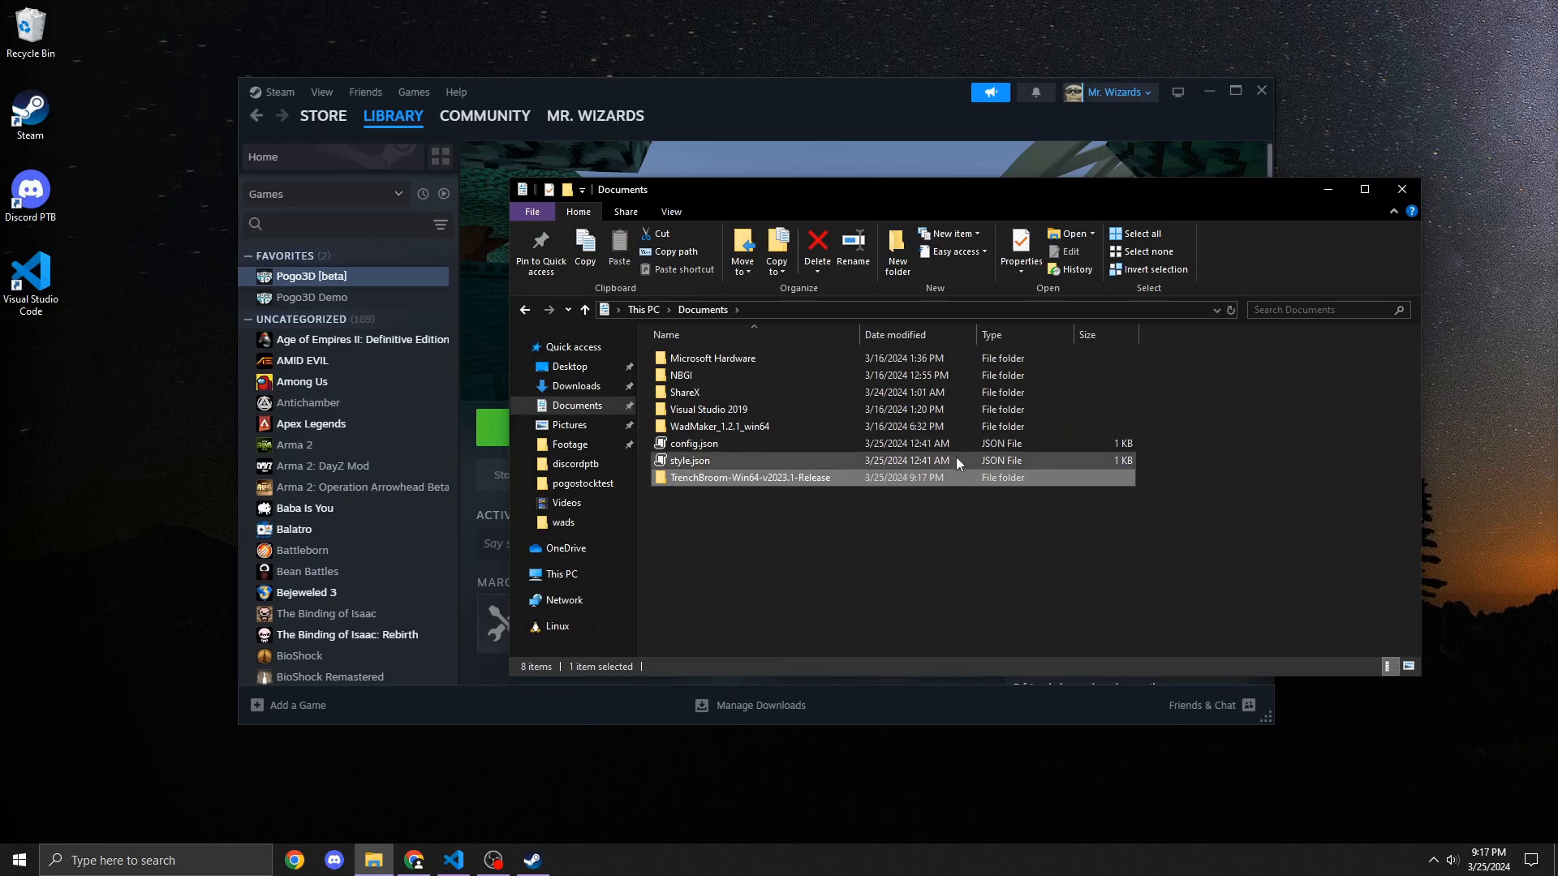
Step: Delete every game configuration folder except Quake from the TrenchBroom release's games folder
double_click(809, 480)
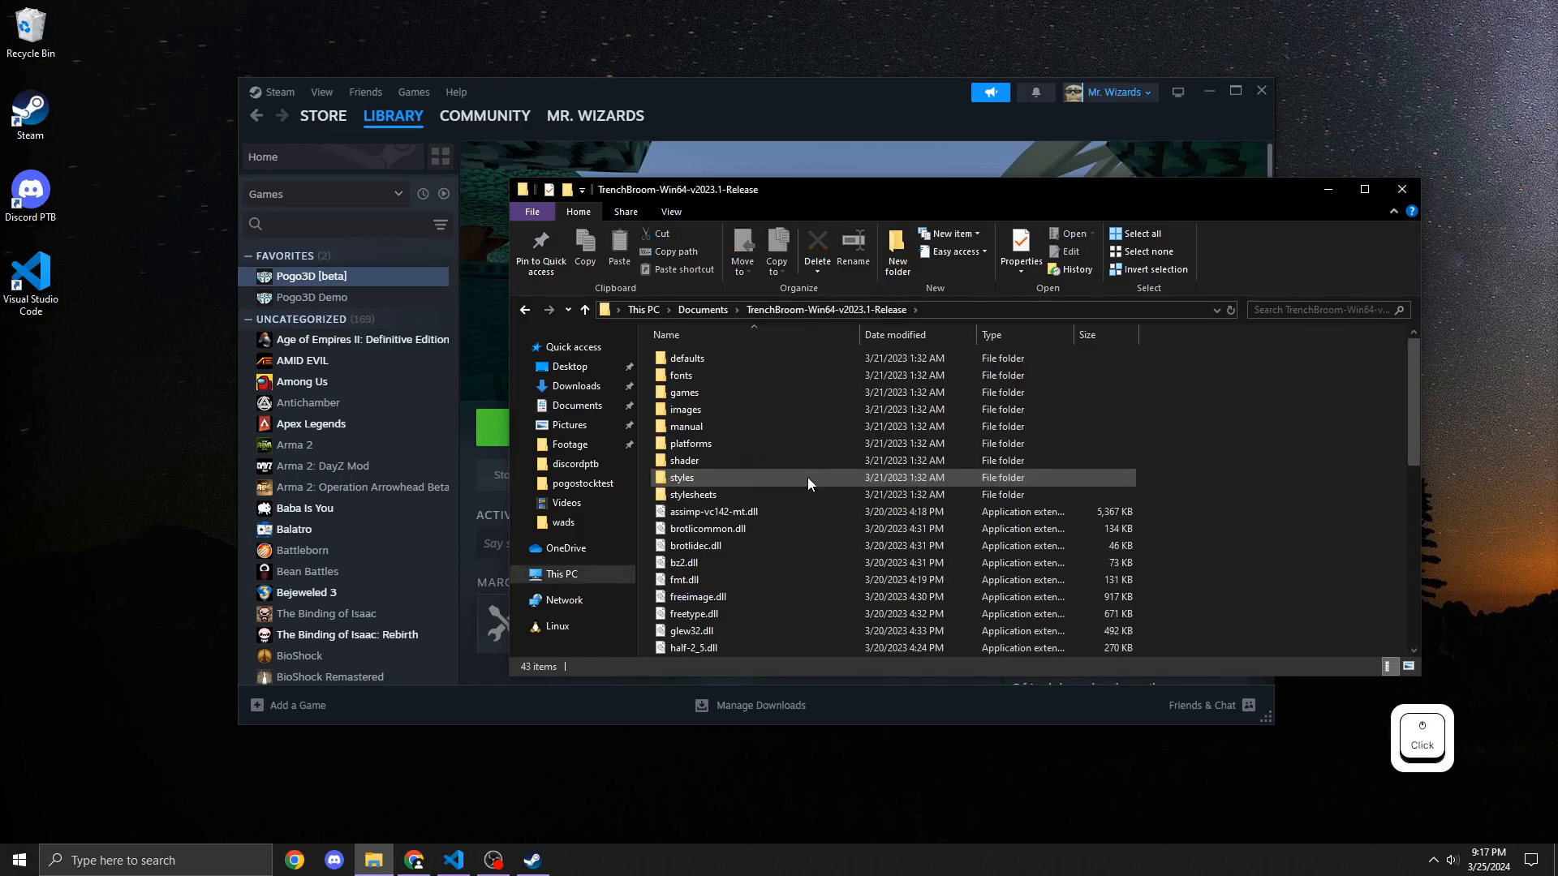
double_click(723, 390)
left_click_drag(782, 630, 703, 357)
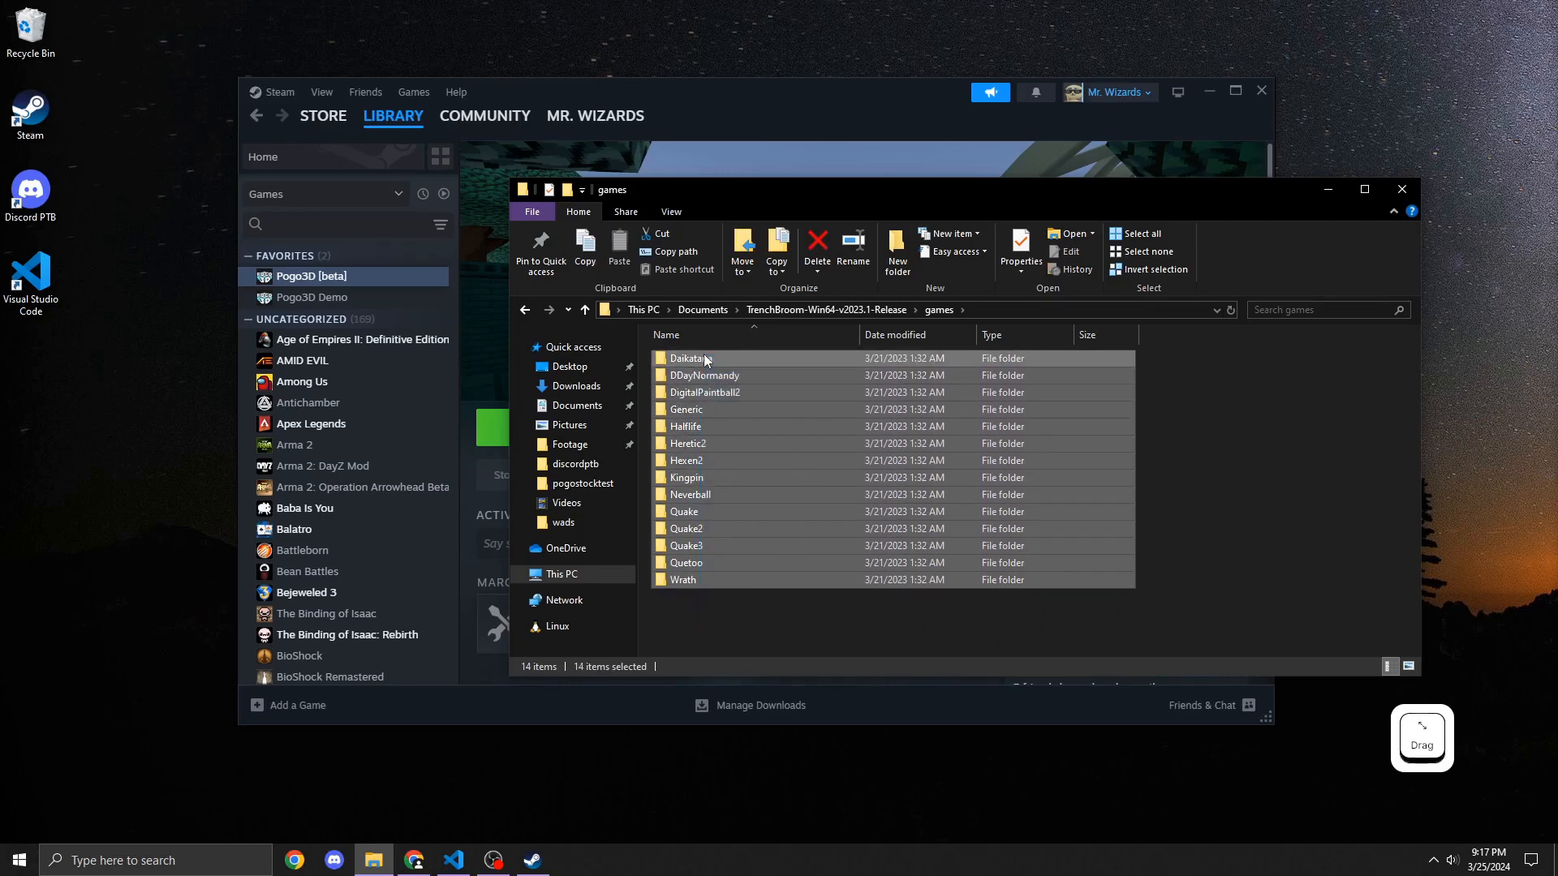
left_click(687, 512, "ctrl")
key("Delete")
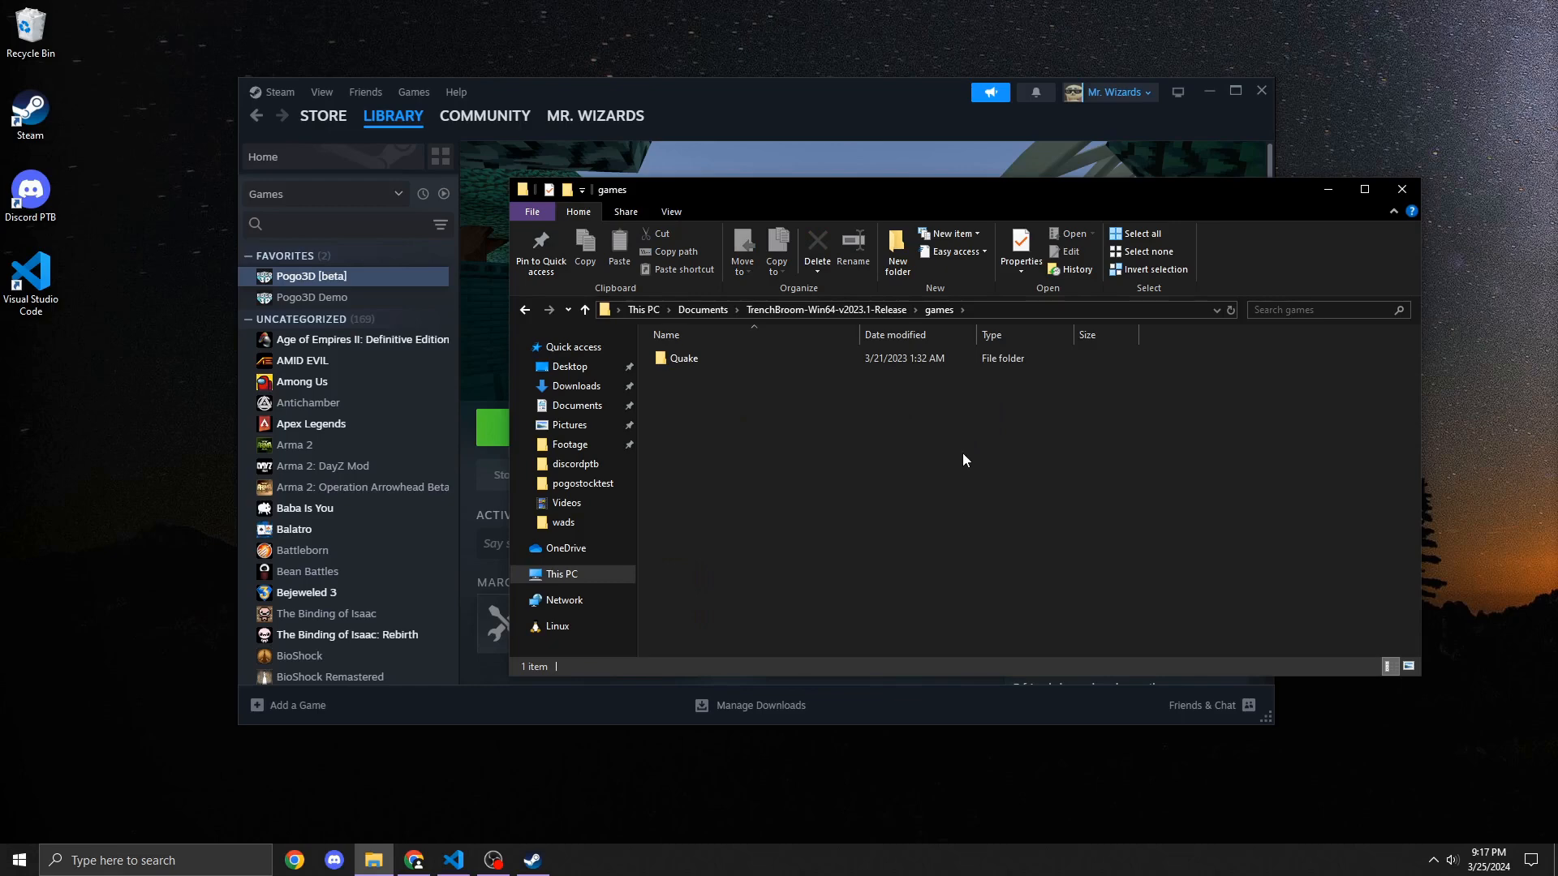
Step: Launch TrenchBroom.exe from the release folder and close its welcome window
left_click(787, 310)
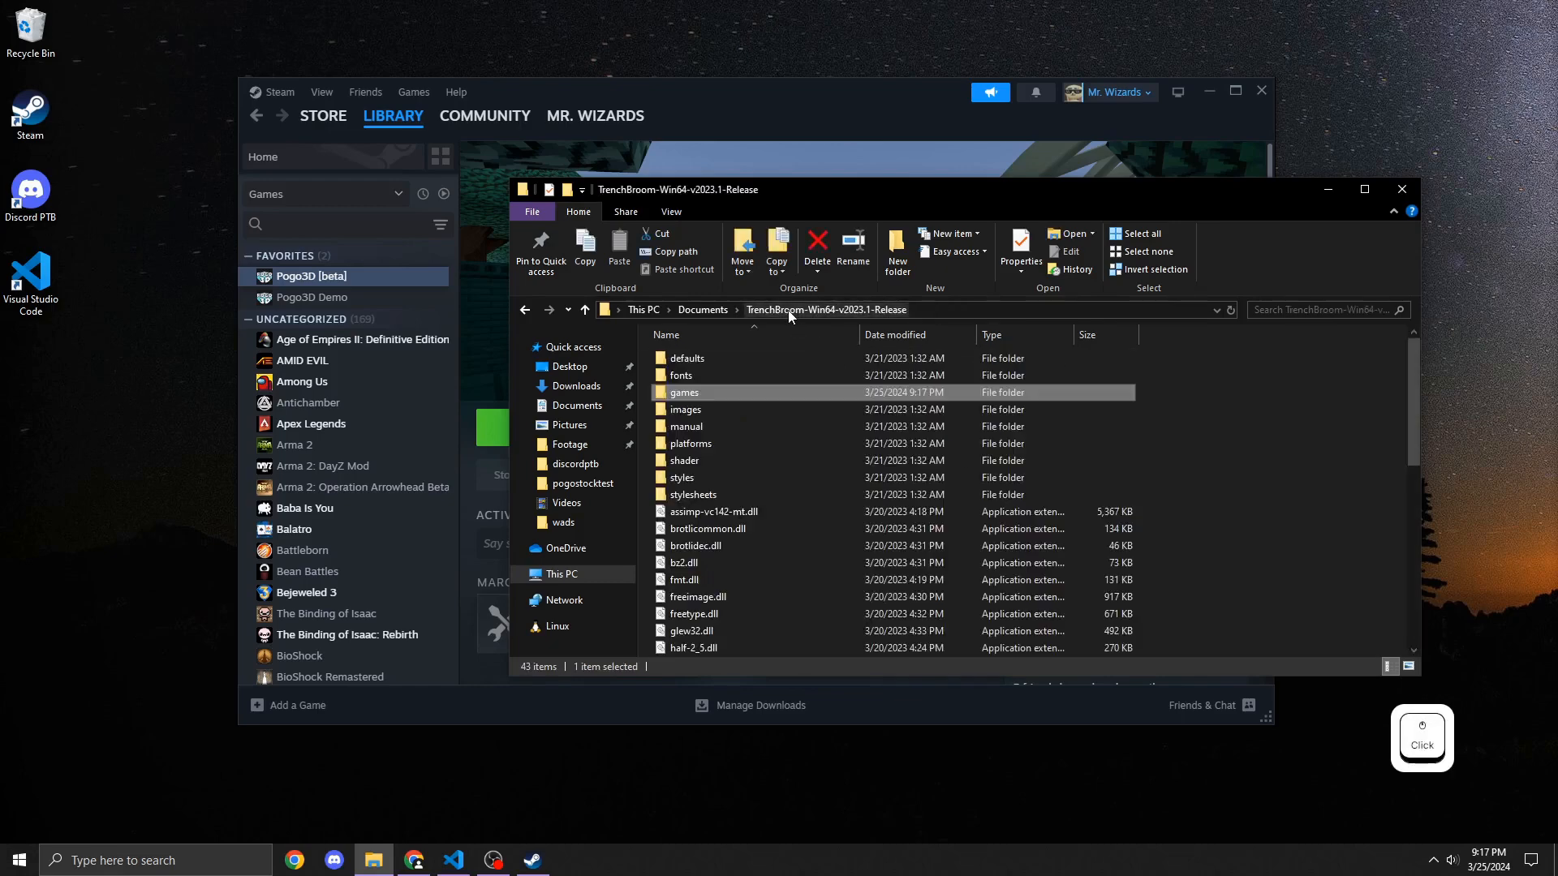
scroll(811, 503, "down", 8)
double_click(741, 615)
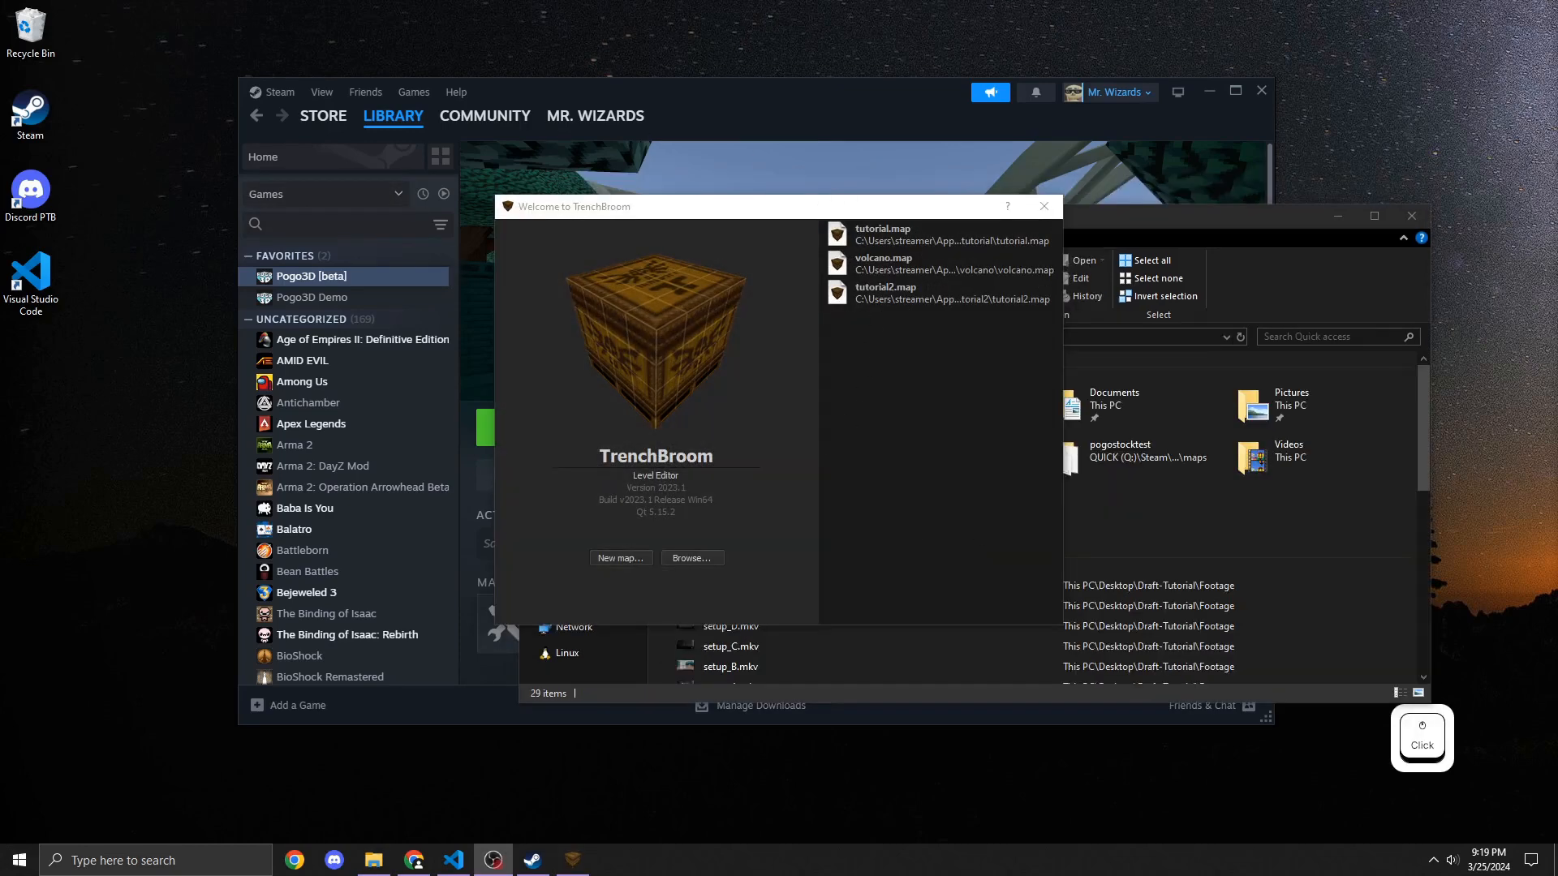
left_click(1029, 360)
left_click(1045, 207)
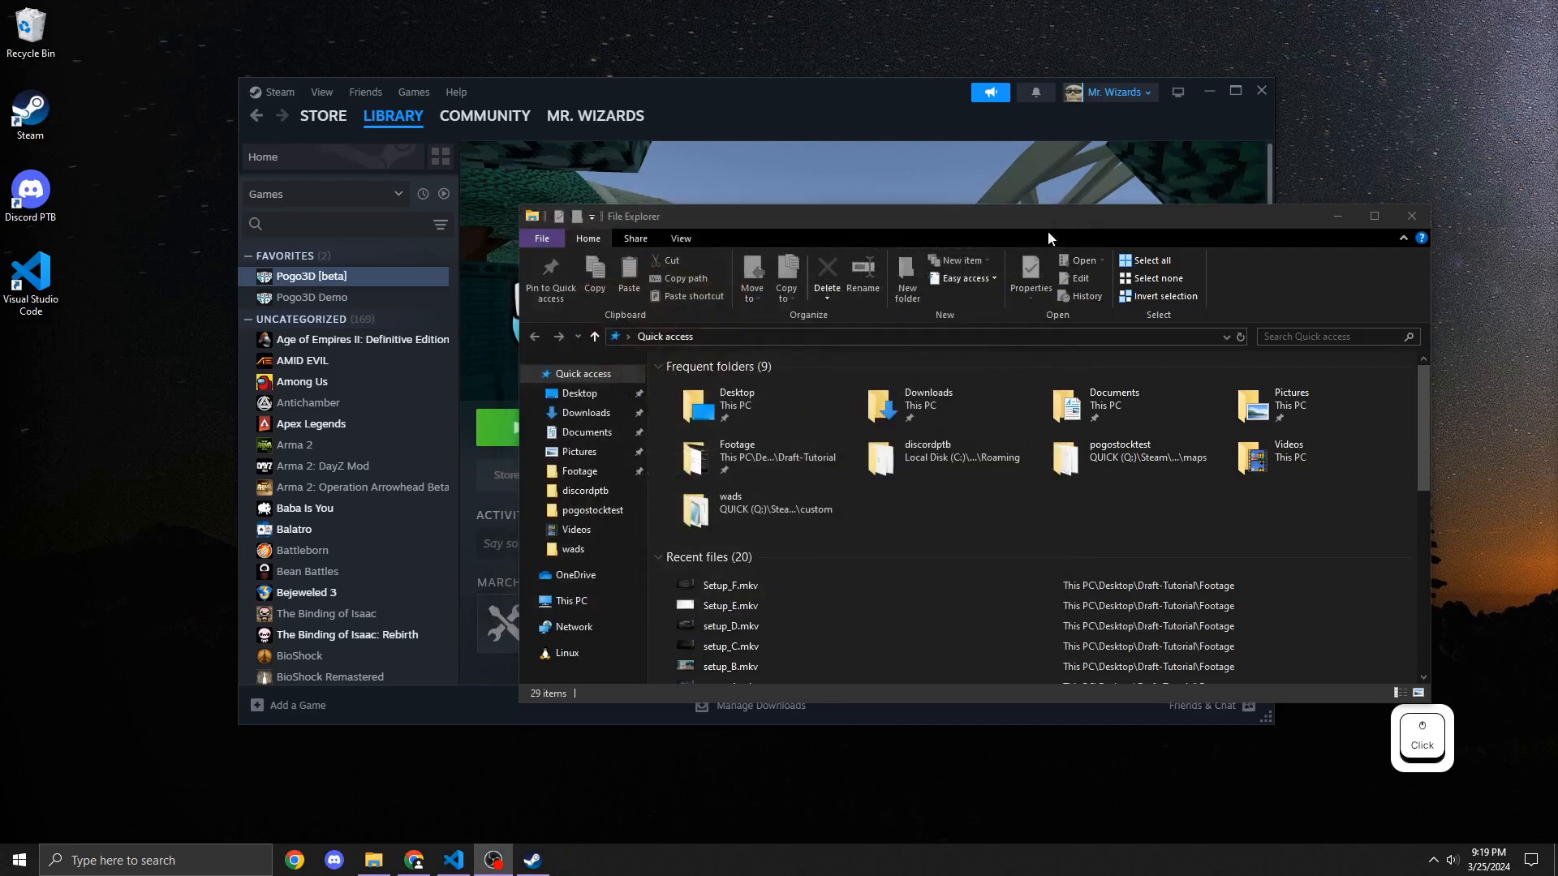
Step: Open the Build Folder shortcut in Pogo Mapping Shortcuts, enter its TrenchBroom folder and select the Pogo3d folder
left_click(582, 394)
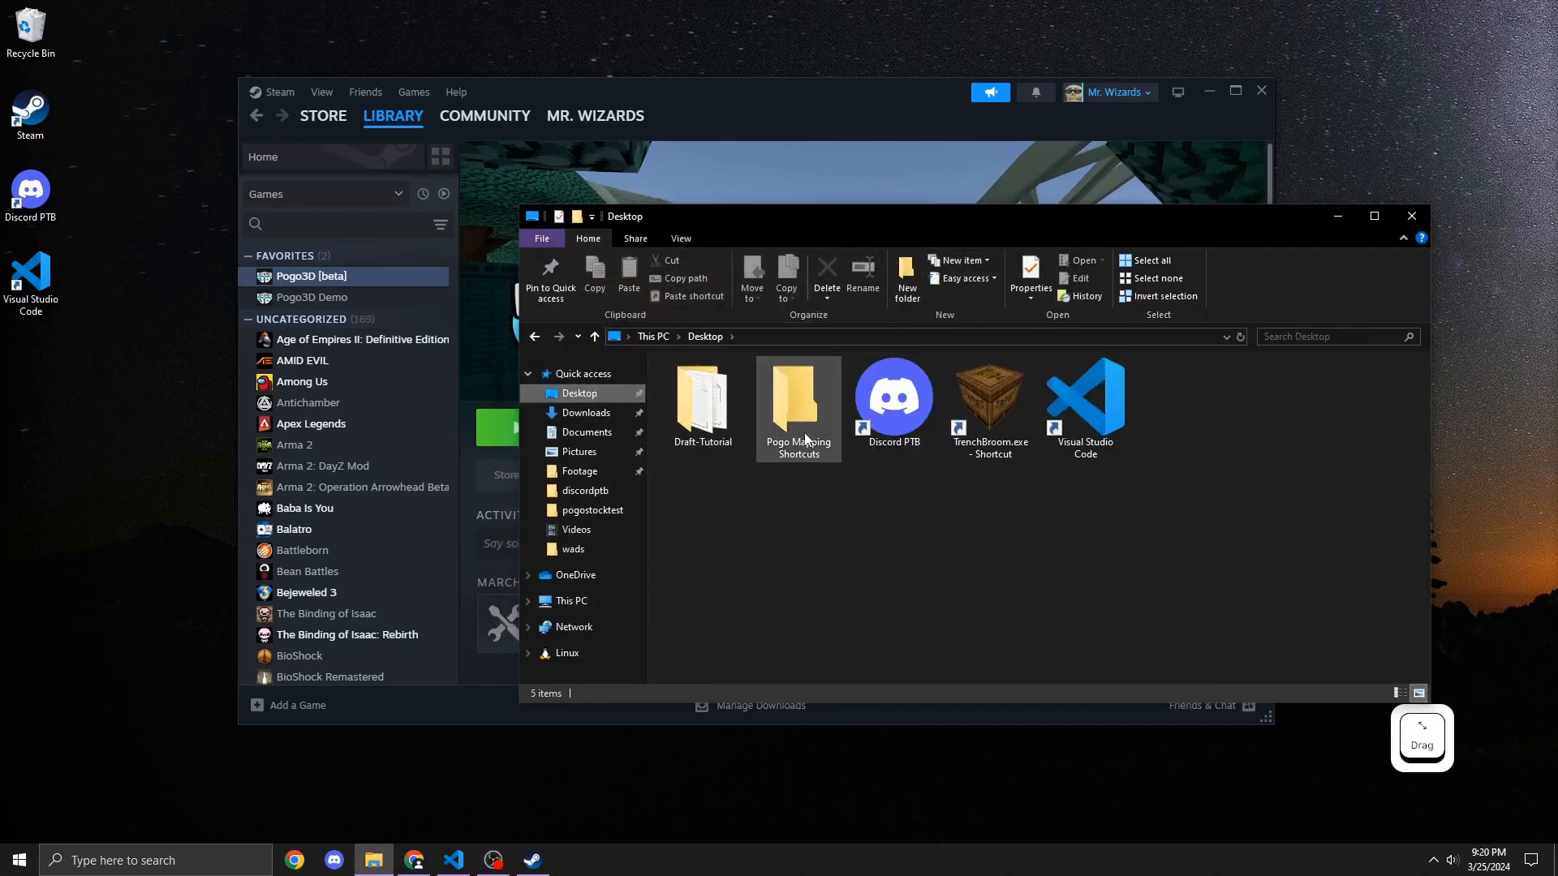
double_click(816, 425)
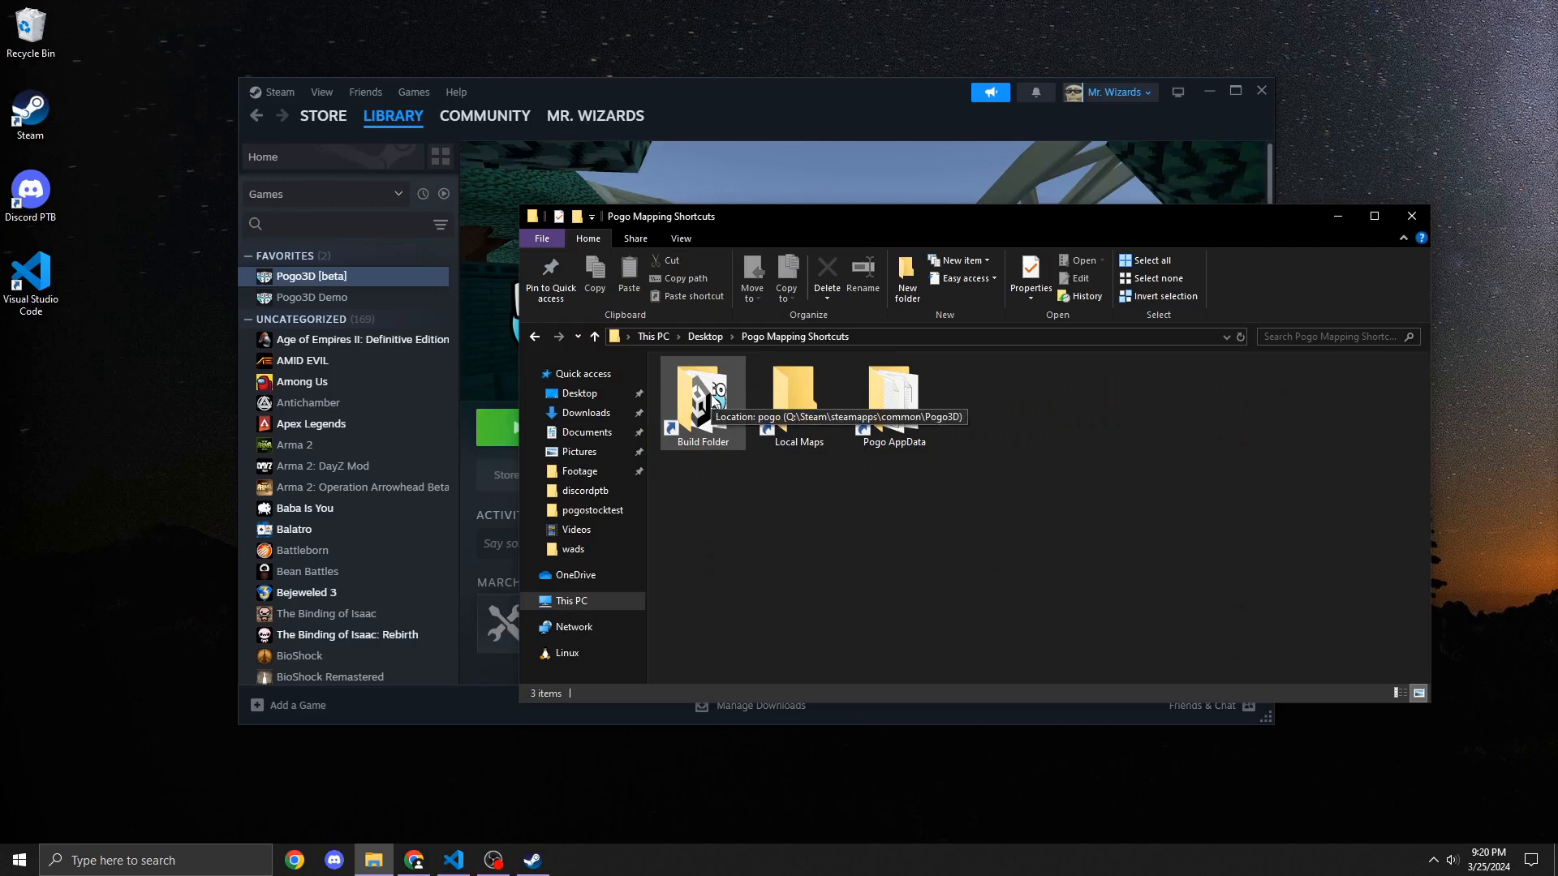
double_click(712, 402)
double_click(708, 435)
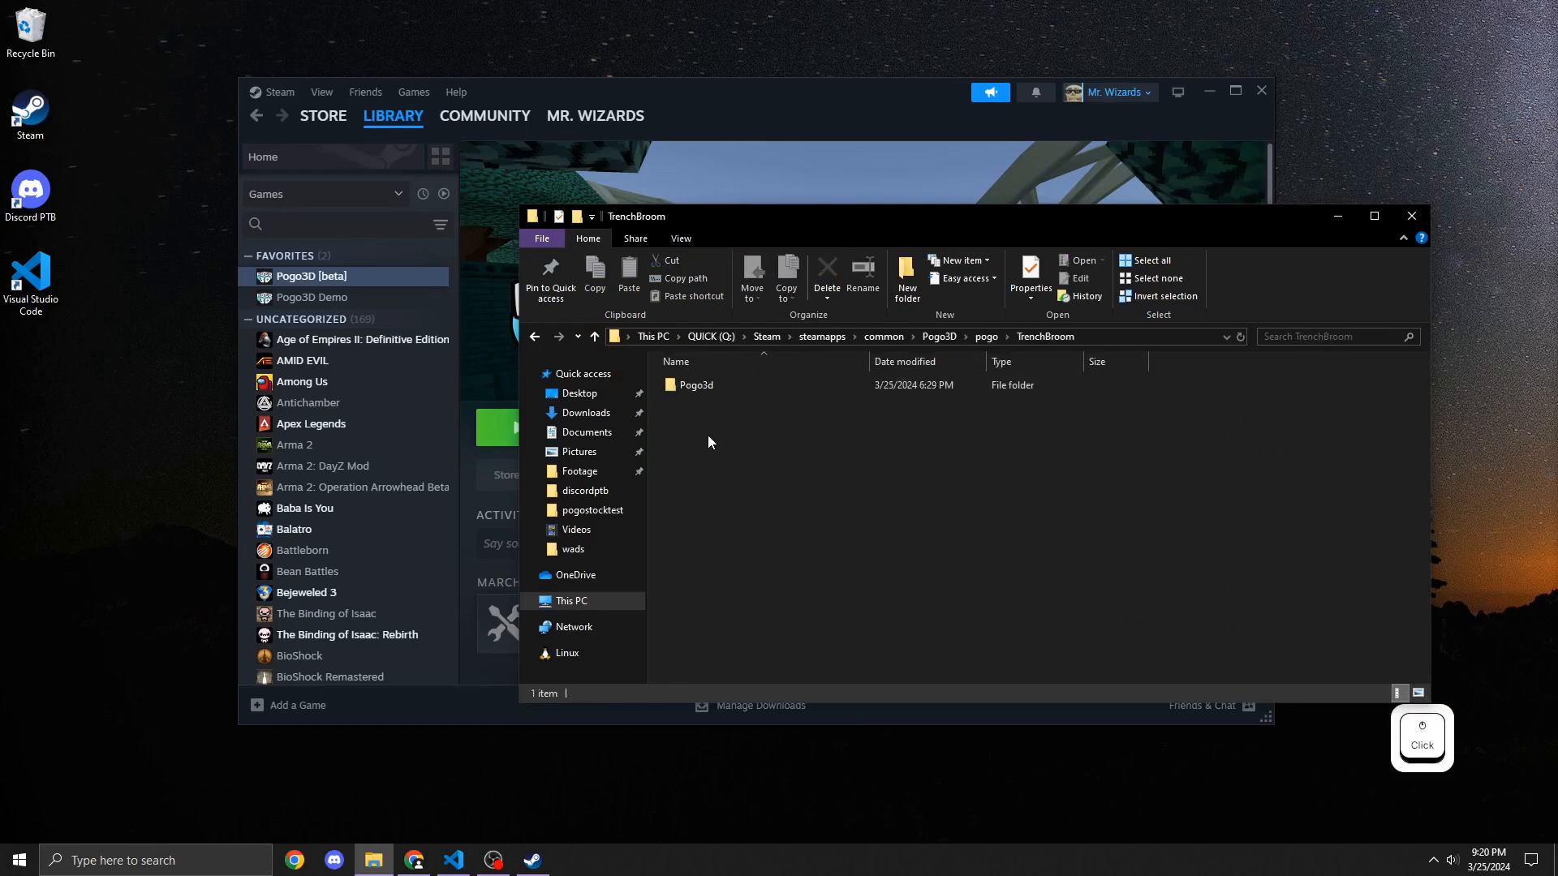
left_click(718, 384)
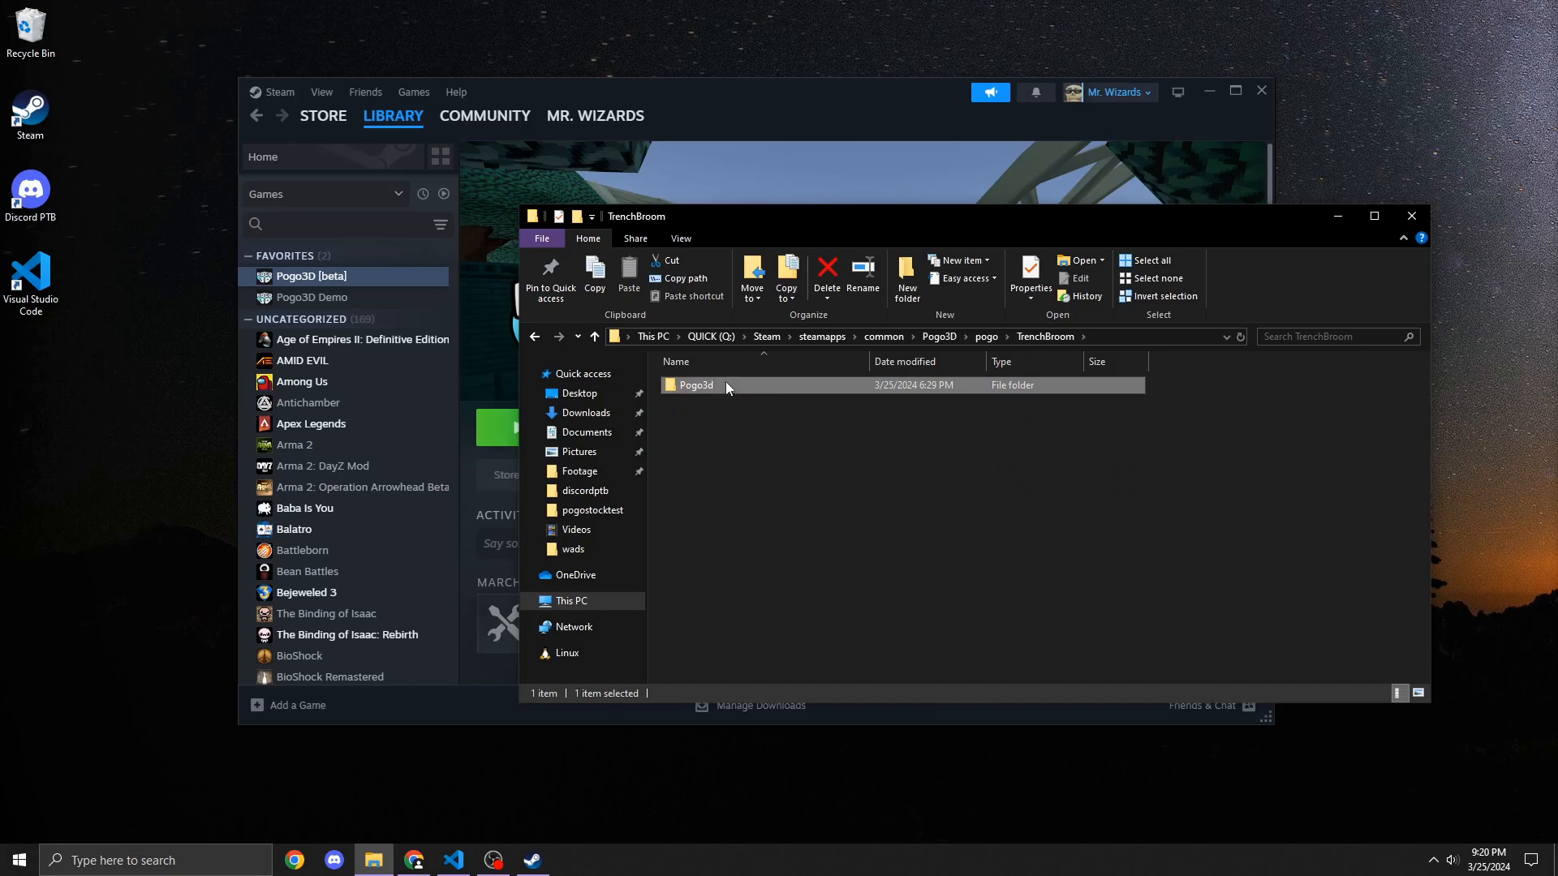
Step: Open a second Explorer window at the TrenchBroom release's games folder and place the windows side by side
key("super+e")
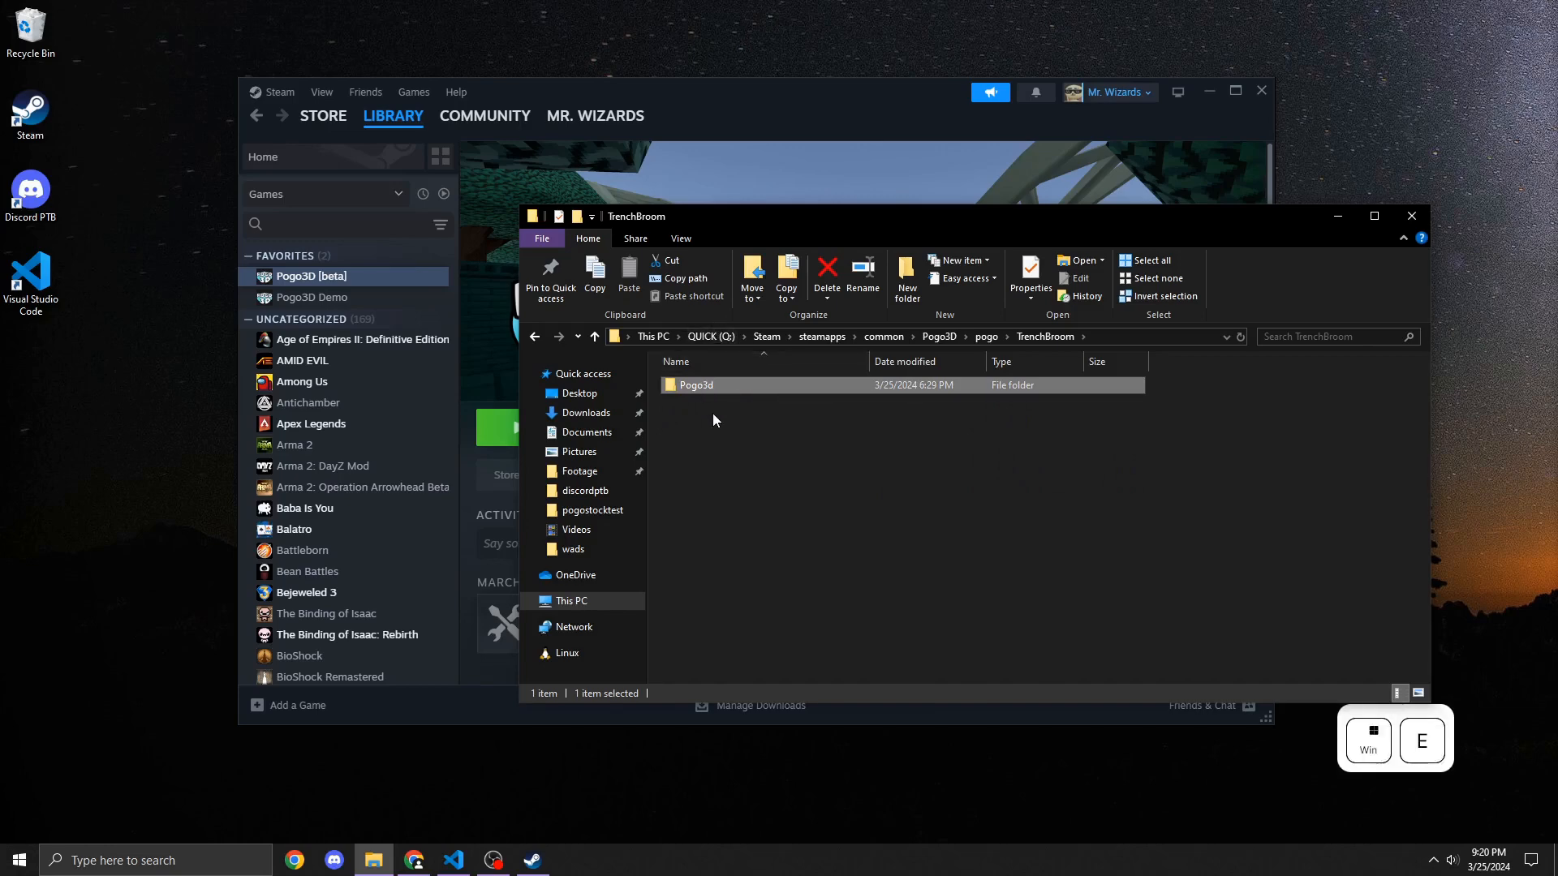
left_click(607, 453)
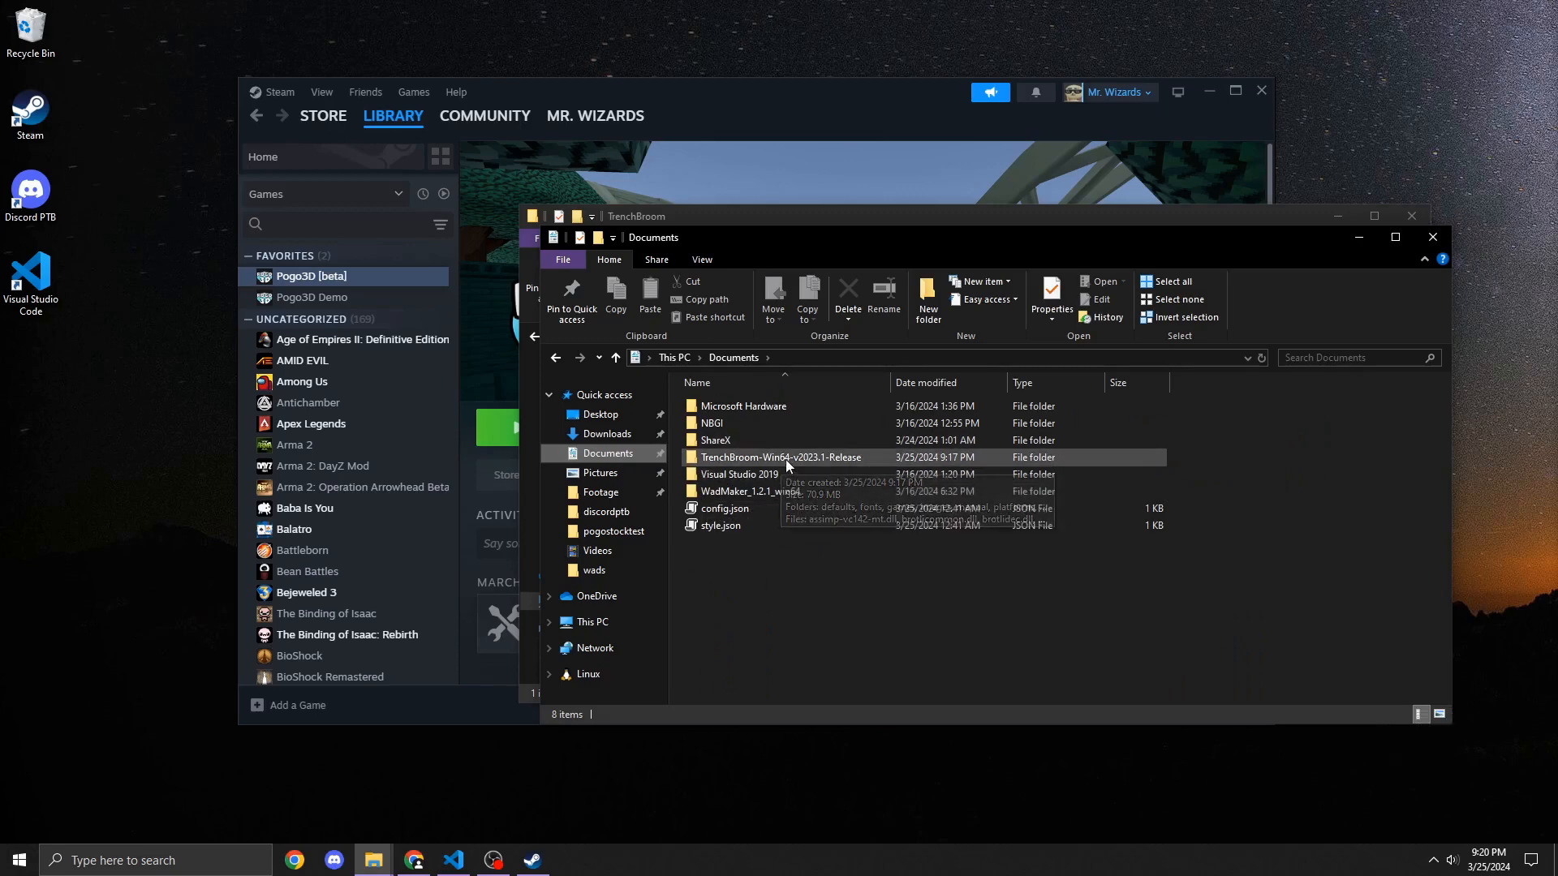
double_click(785, 459)
double_click(747, 438)
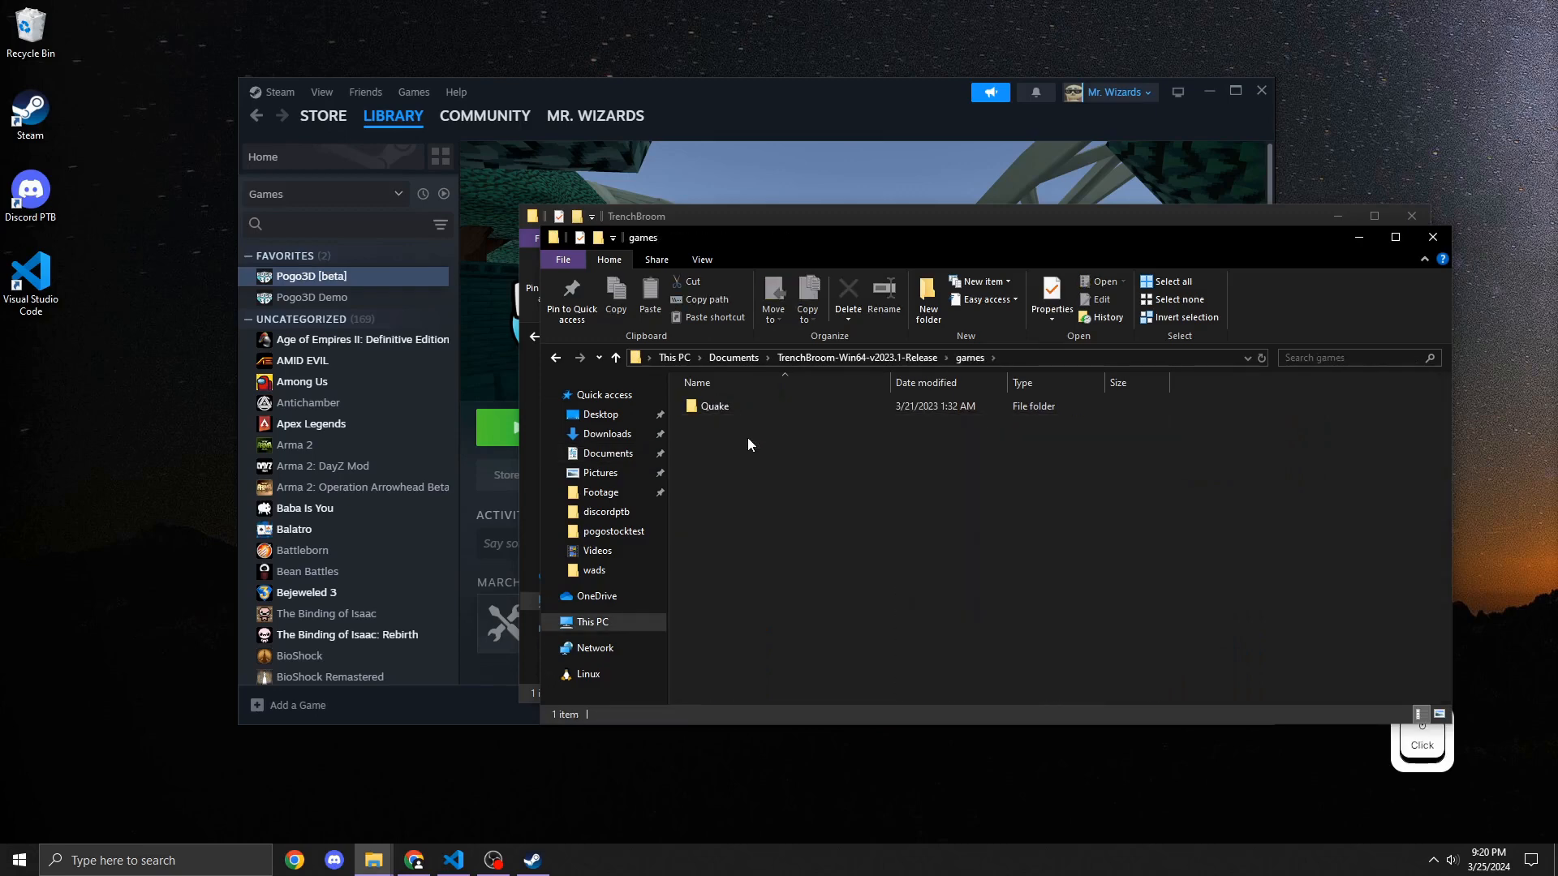
left_click_drag(783, 221, 496, 207)
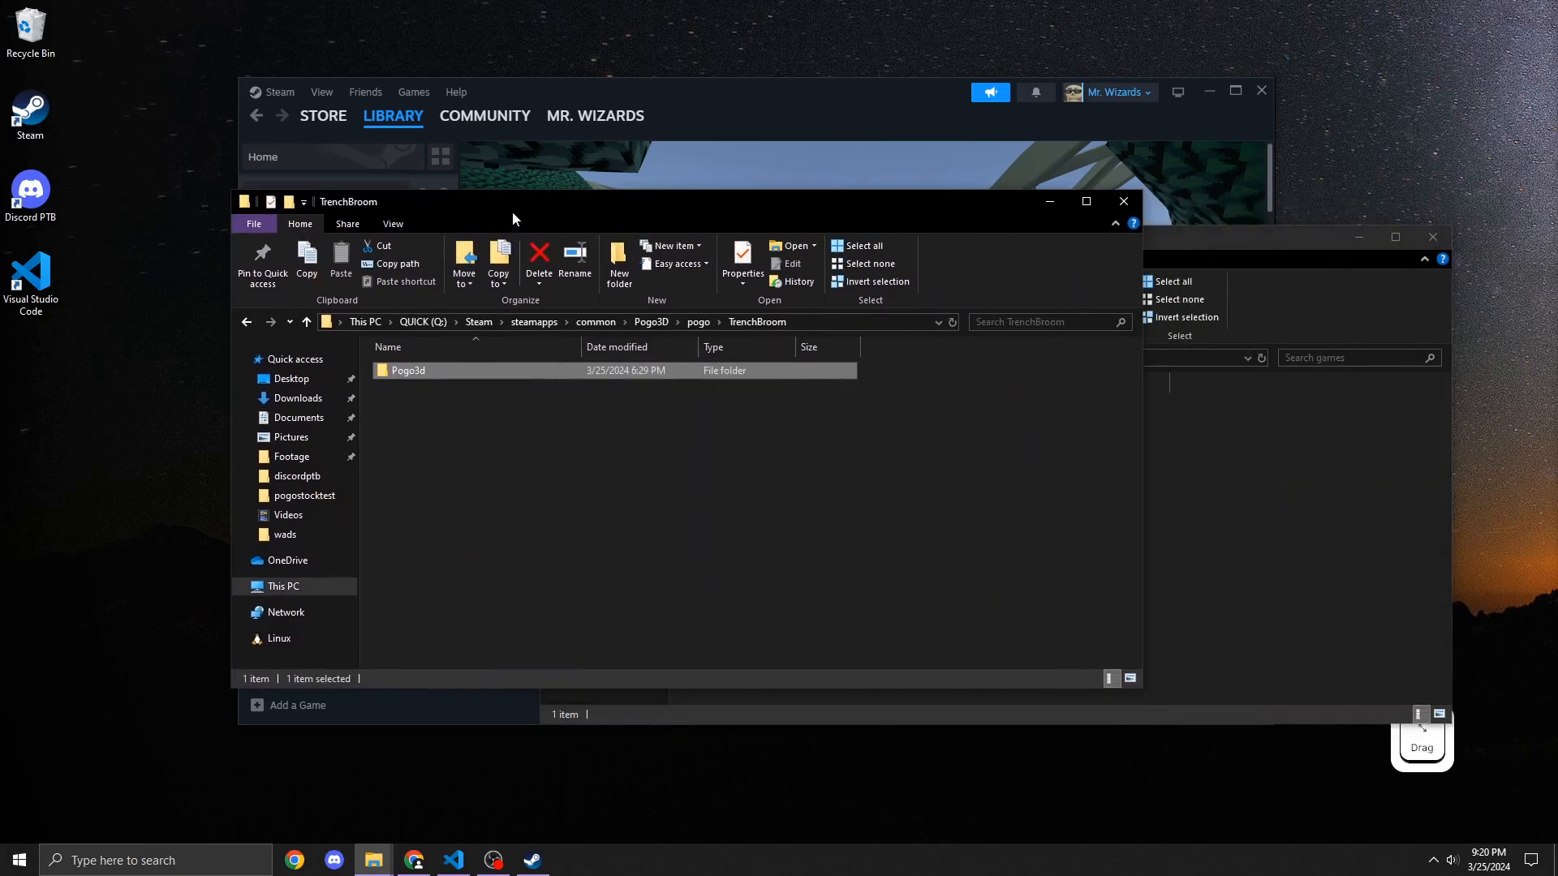
Step: Go to %appdata%, open TrenchBroom's games folder and delete its existing contents
left_click(1223, 514)
left_click(1024, 358)
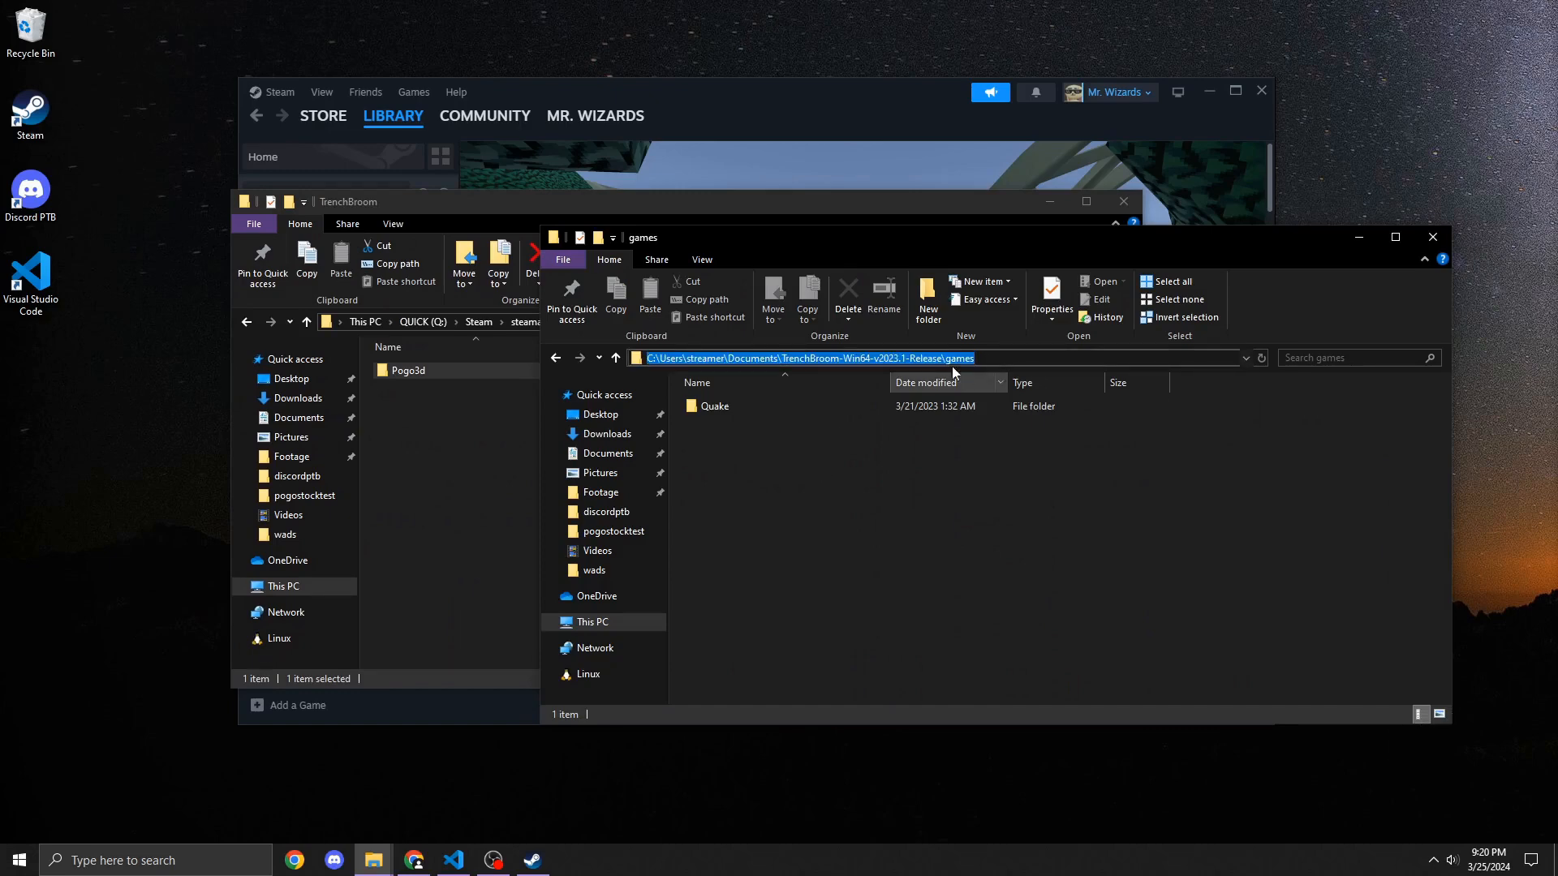
key("shift")
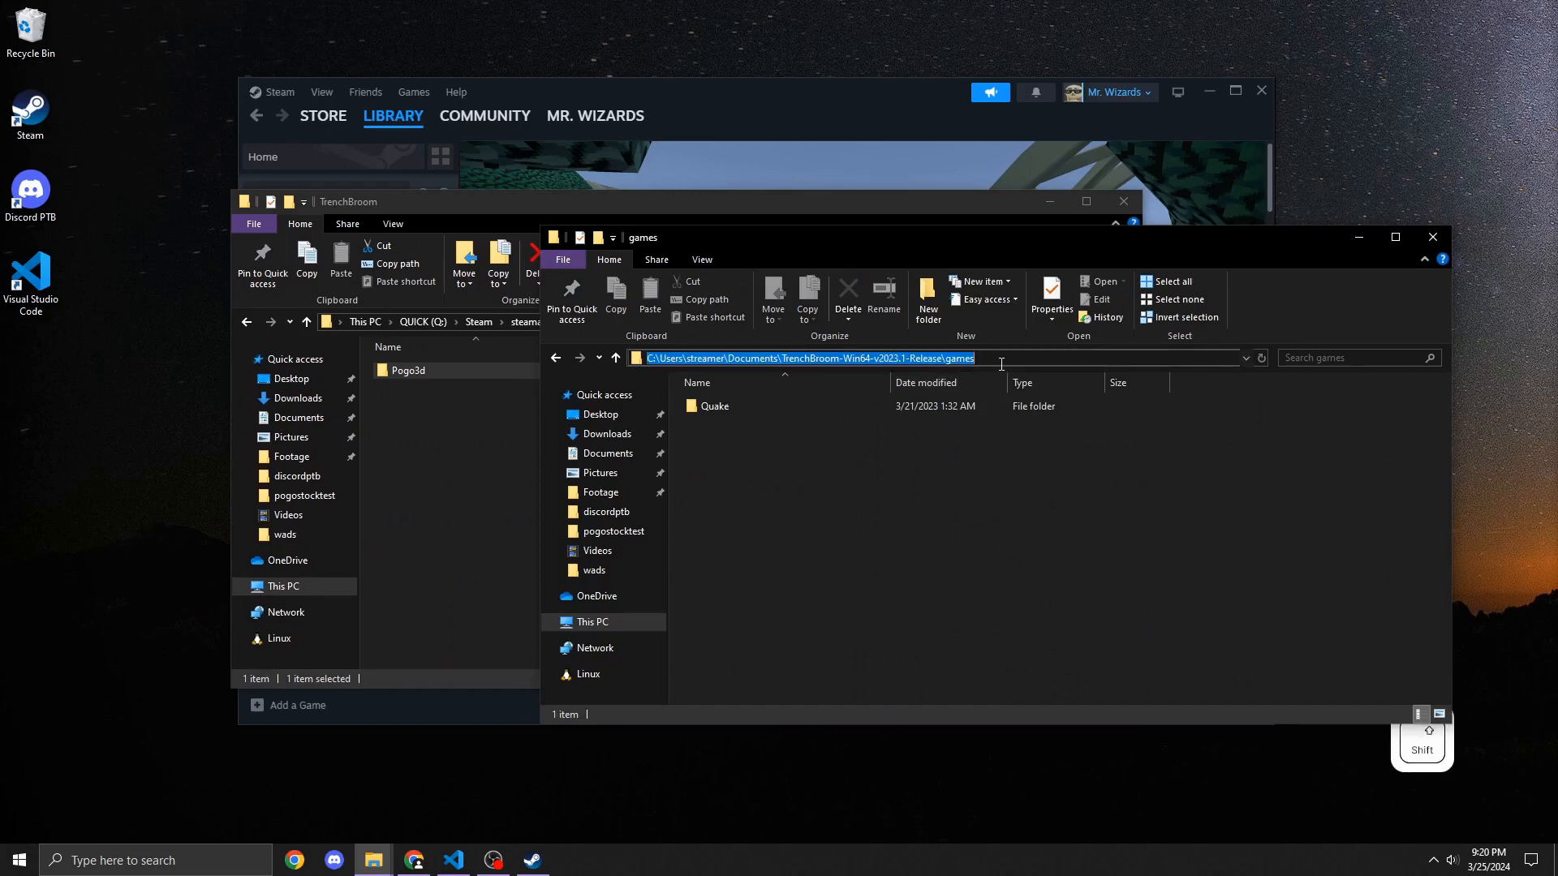
type("%appd")
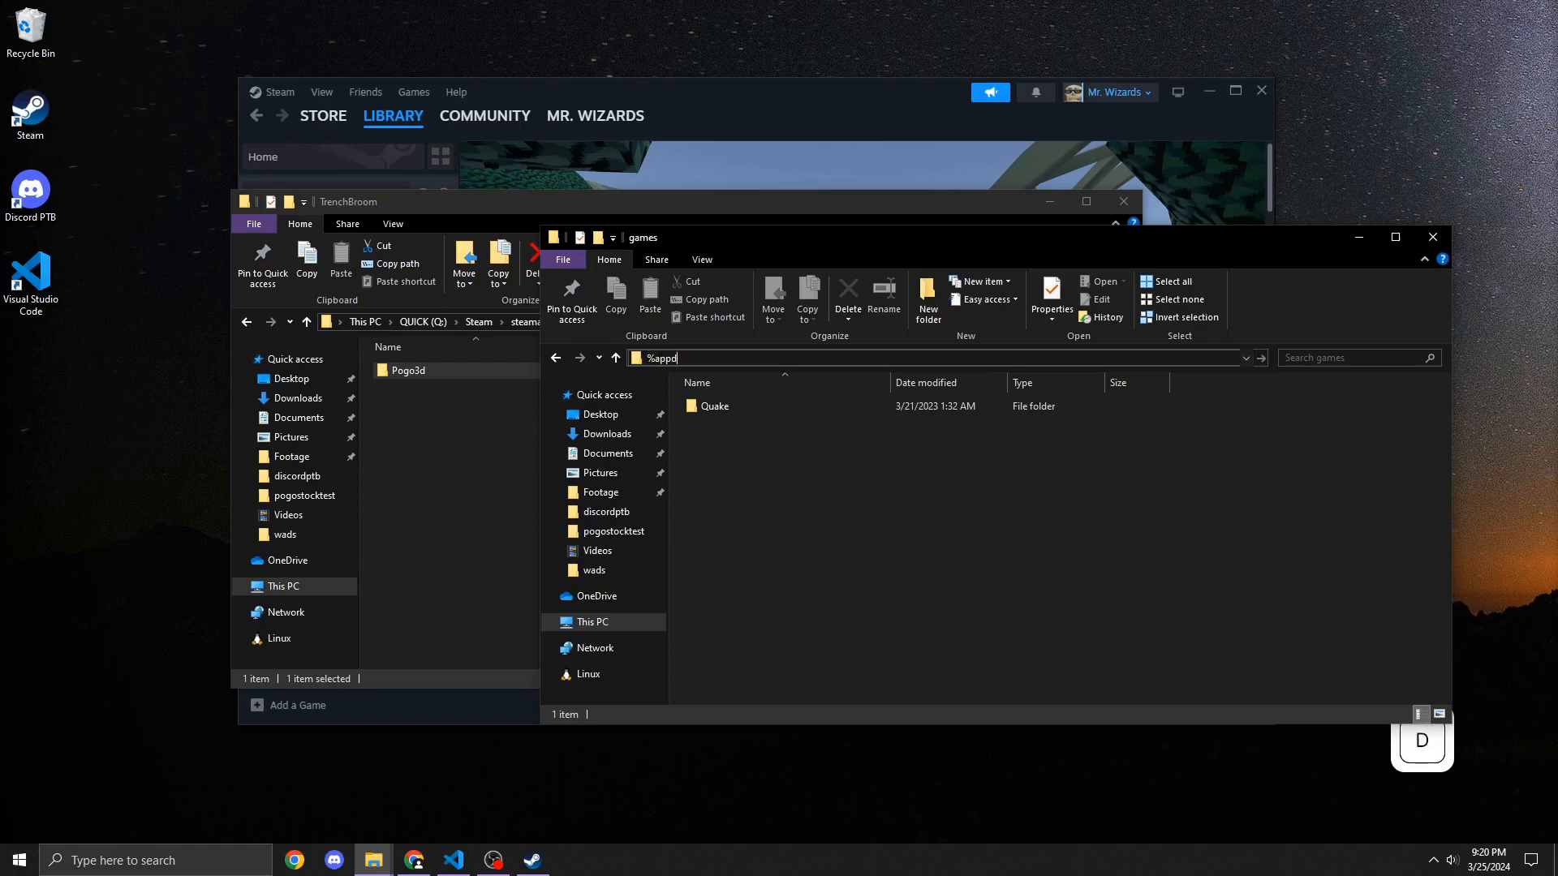
type("ata%")
key("Return")
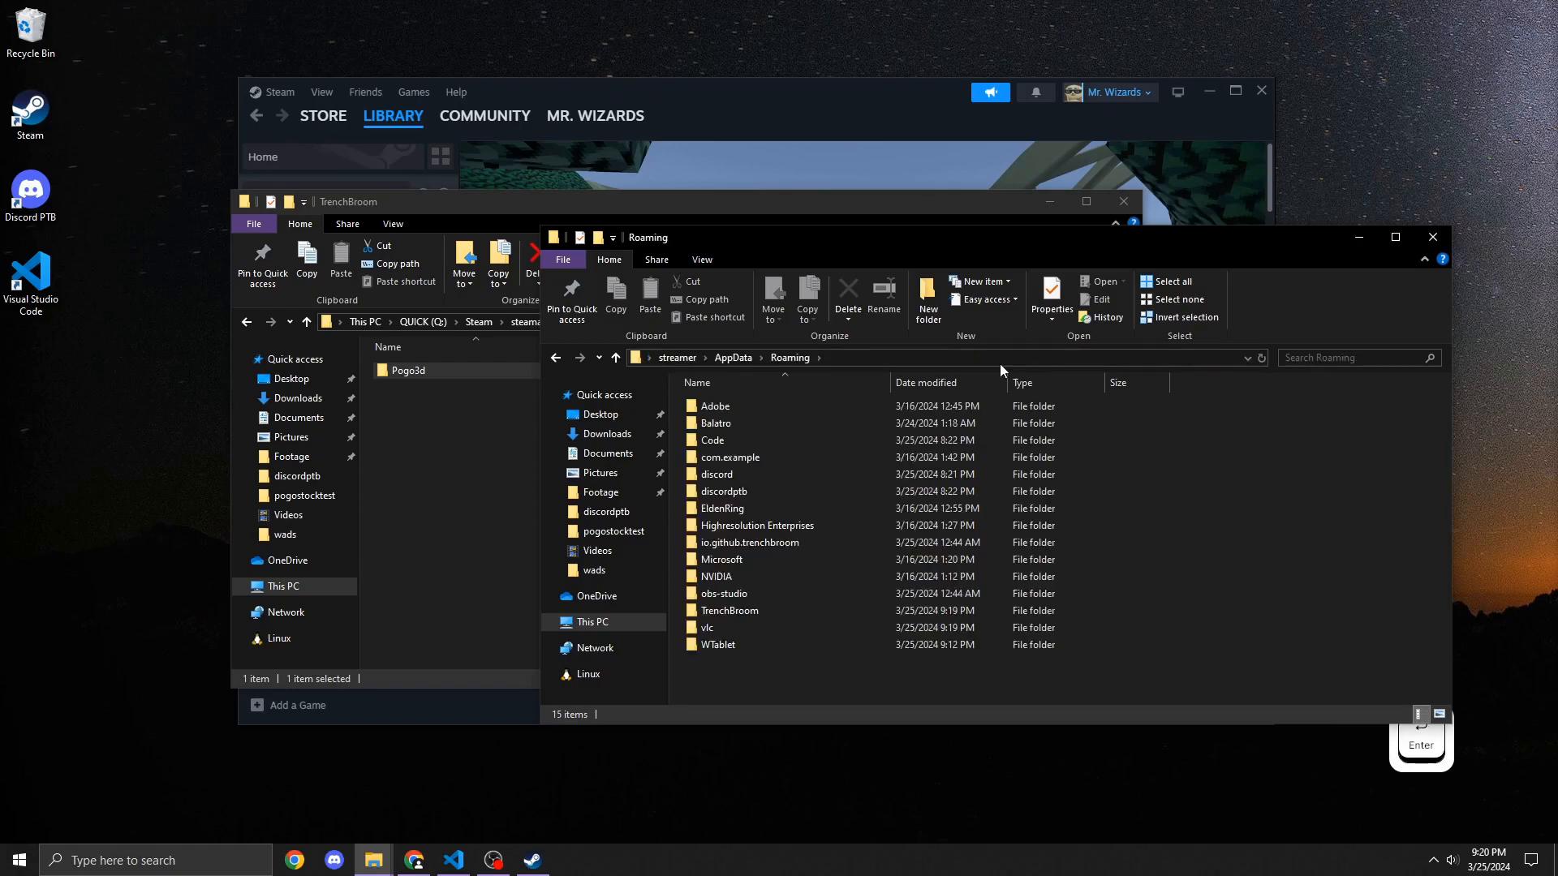
double_click(766, 610)
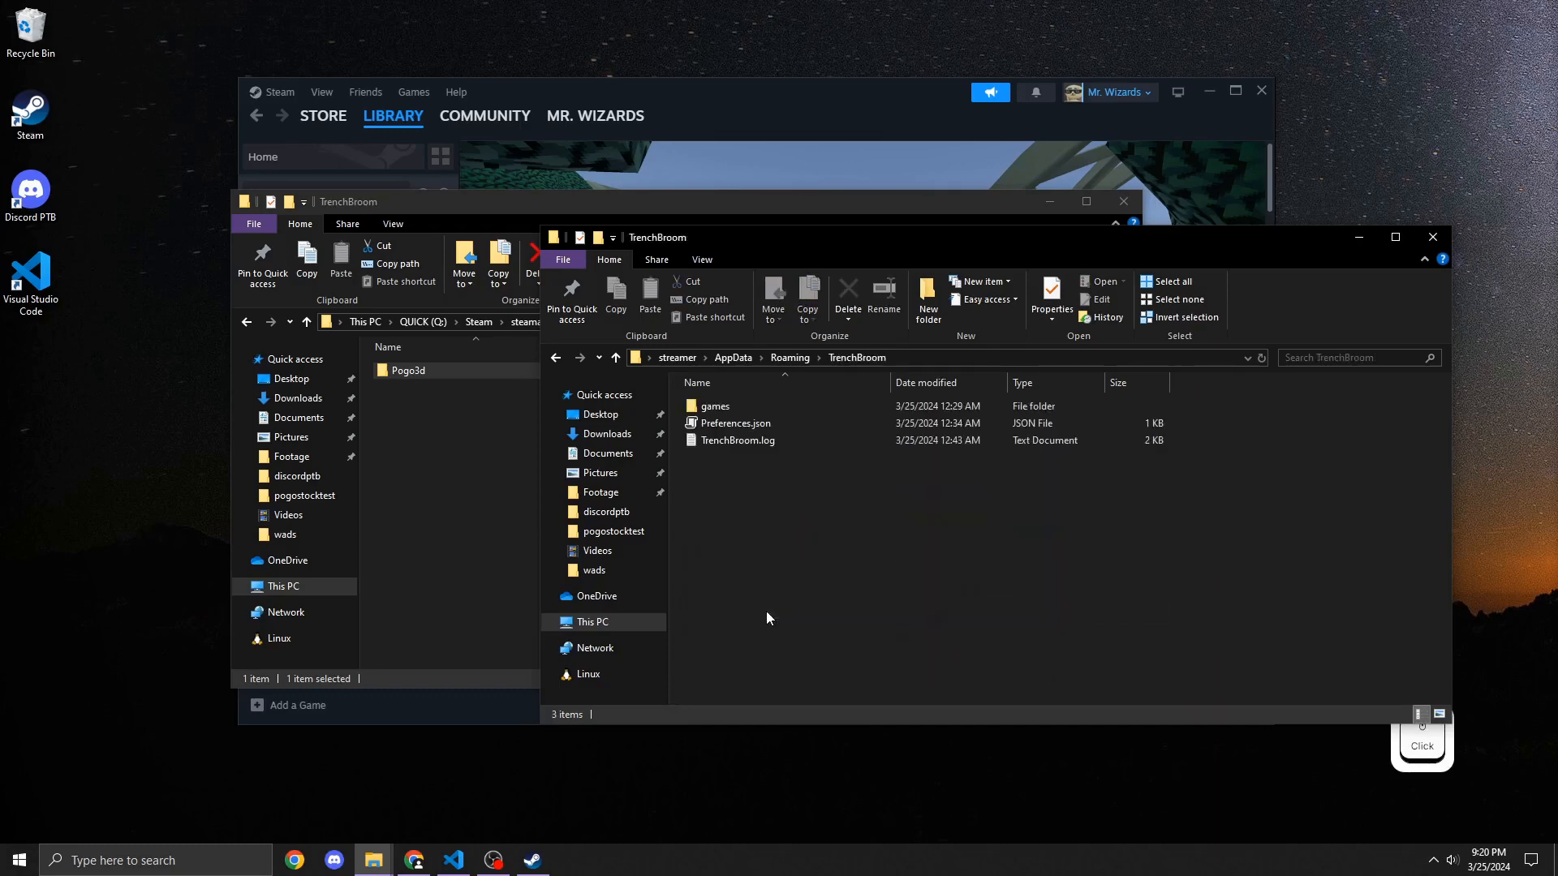
double_click(715, 407)
left_click(729, 408)
key("Delete")
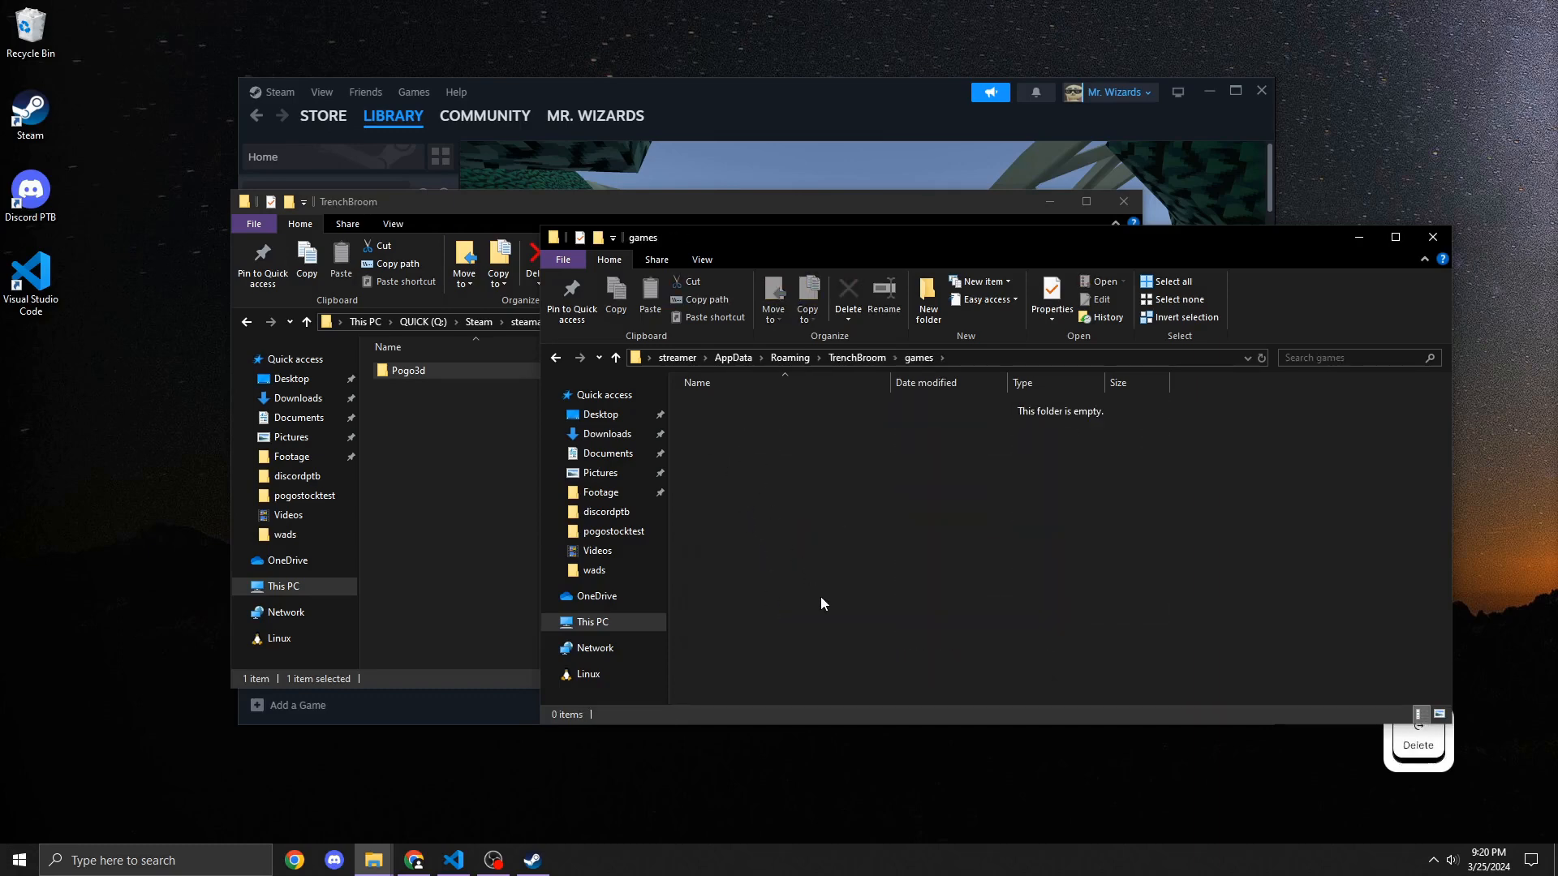
Step: Copy the Pogo3d folder from the build's TrenchBroom folder into TrenchBroom's AppData games folder
left_click(435, 387)
left_click(425, 373)
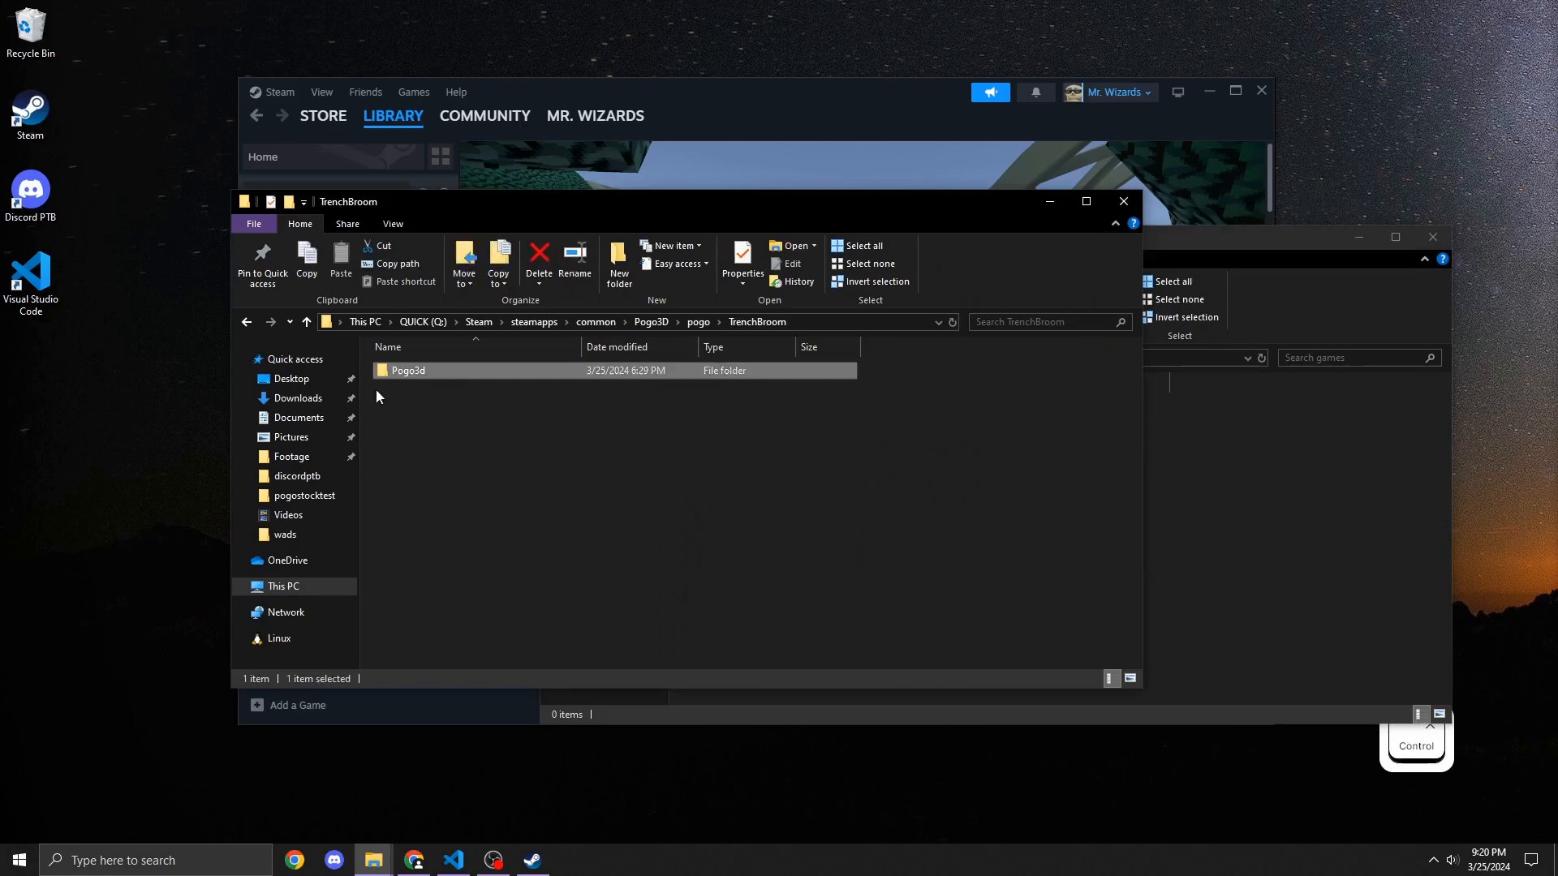
key("ctrl+c")
left_click(1241, 473)
key("ctrl+v")
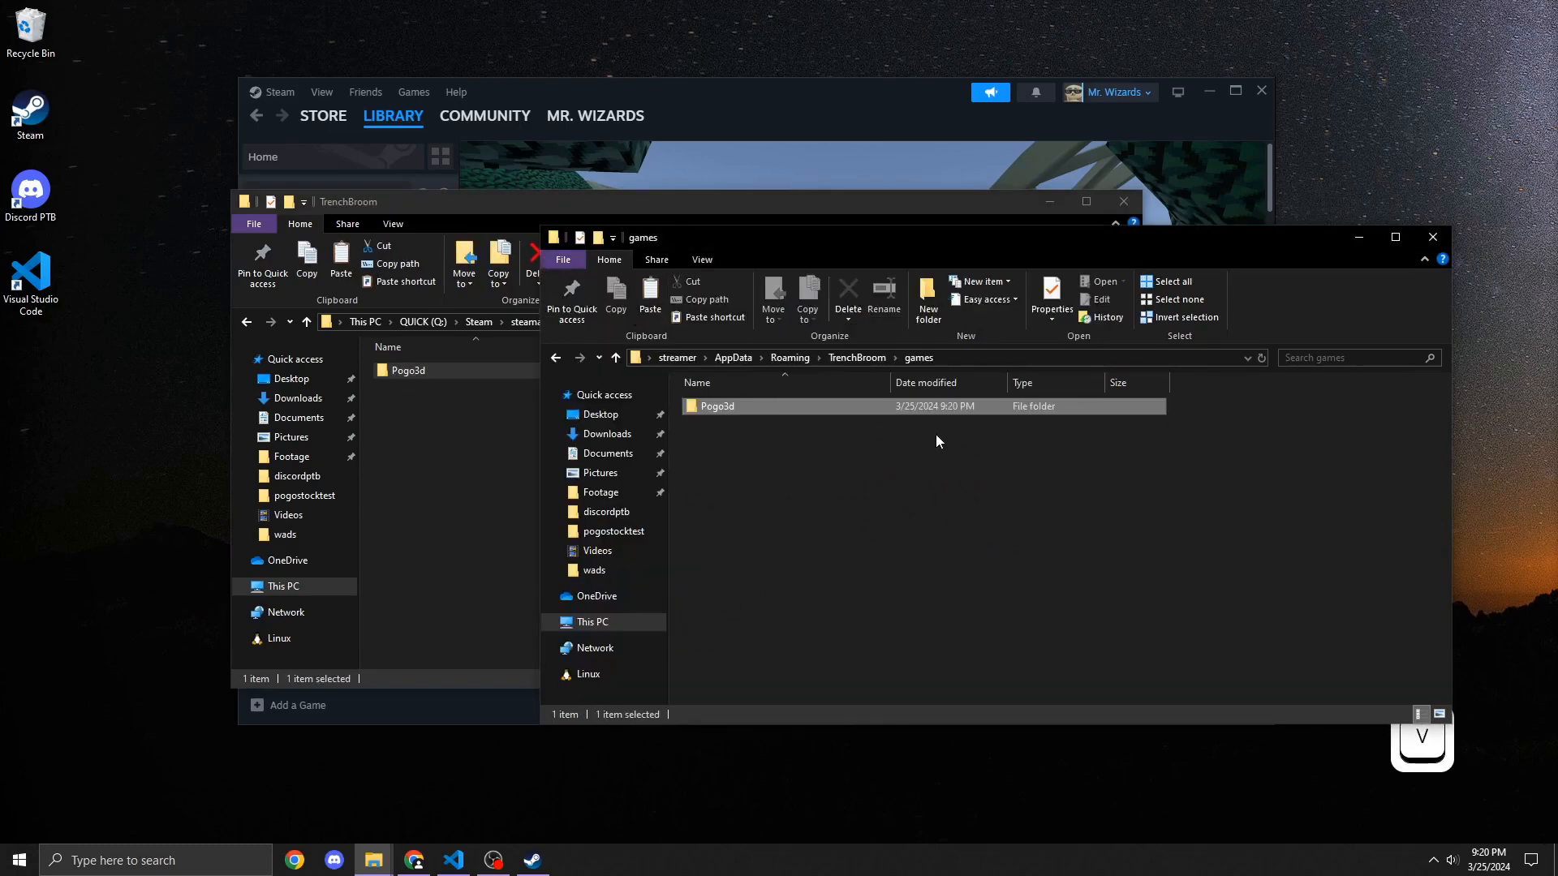
left_click(936, 437)
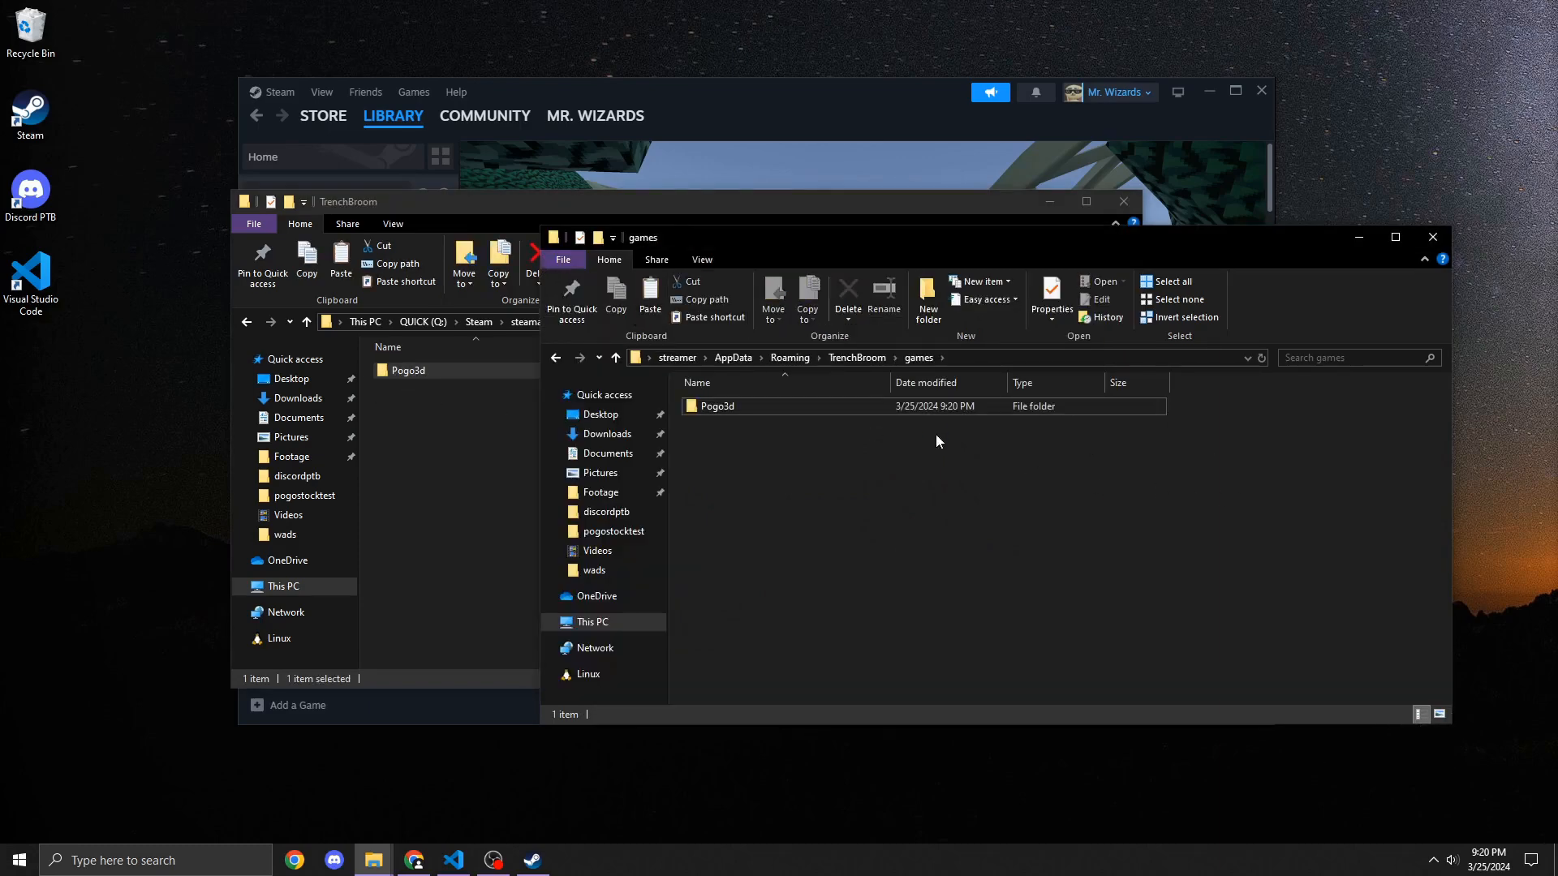
Step: Close the games window and launch TrenchBroom.exe from the TrenchBroom-Win64-v2023.1-Release folder in Documents
left_click(1429, 238)
left_click(314, 419)
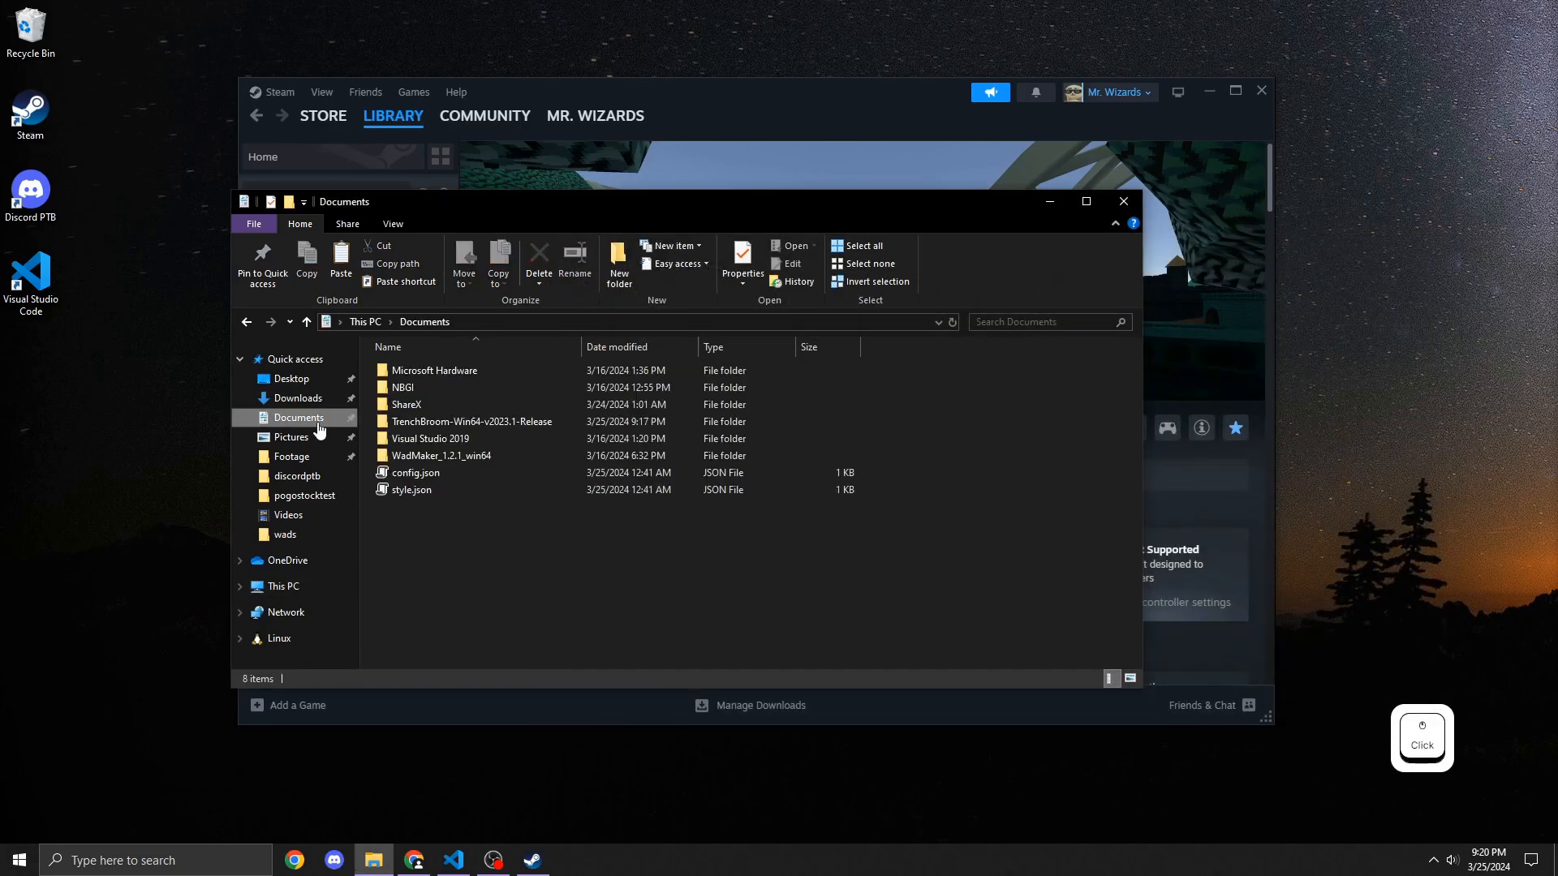
double_click(467, 422)
scroll(464, 429, "down", 8)
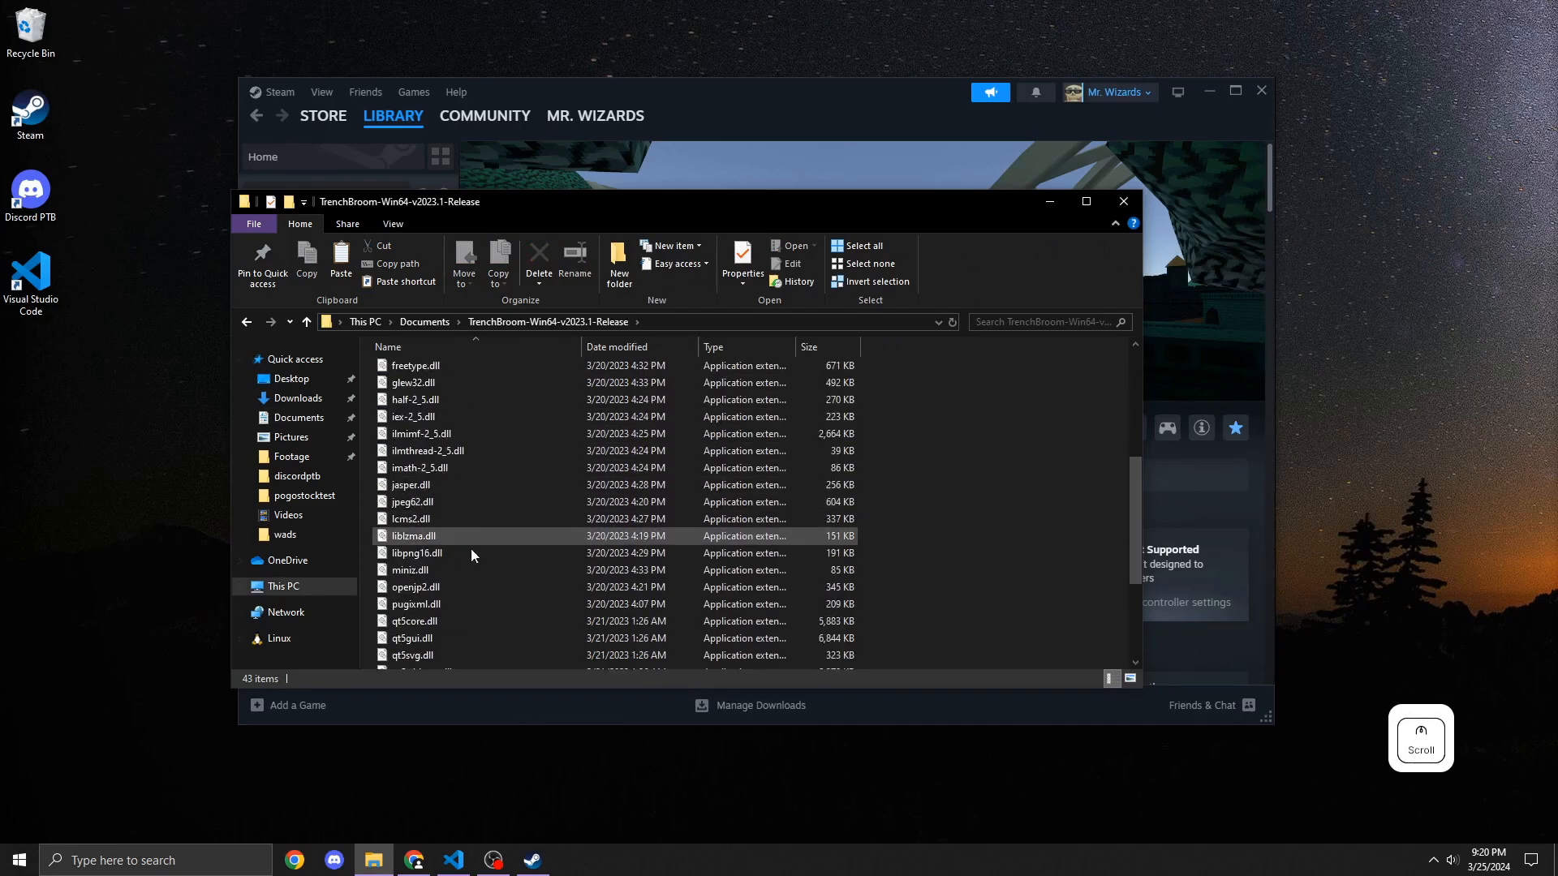
double_click(455, 575)
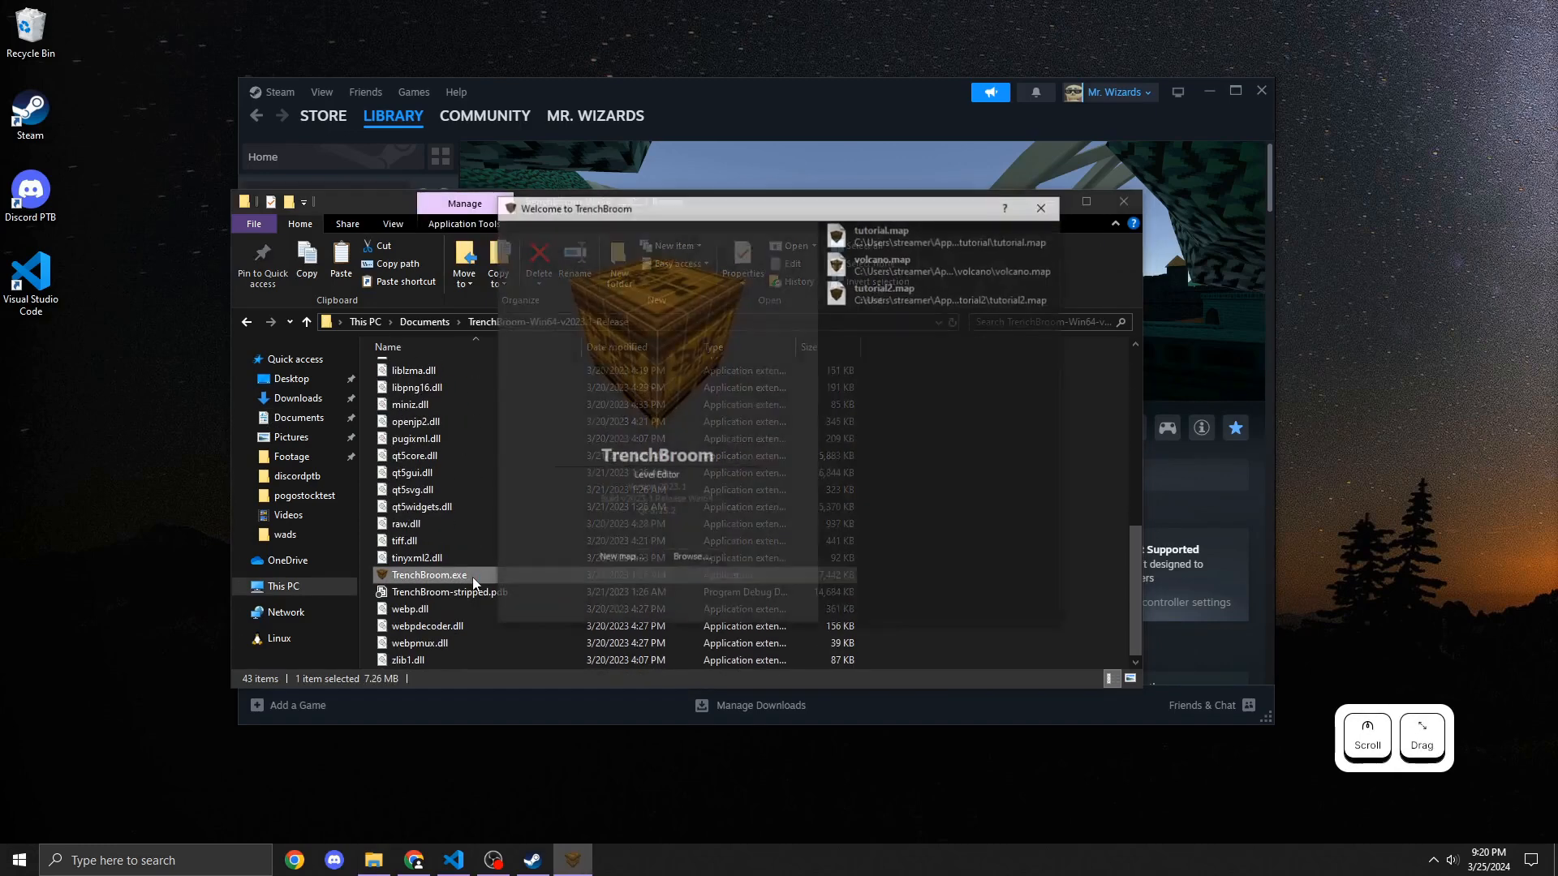
Step: Start a new map to check the available games, then close the Select Game dialog and TrenchBroom
left_click(621, 560)
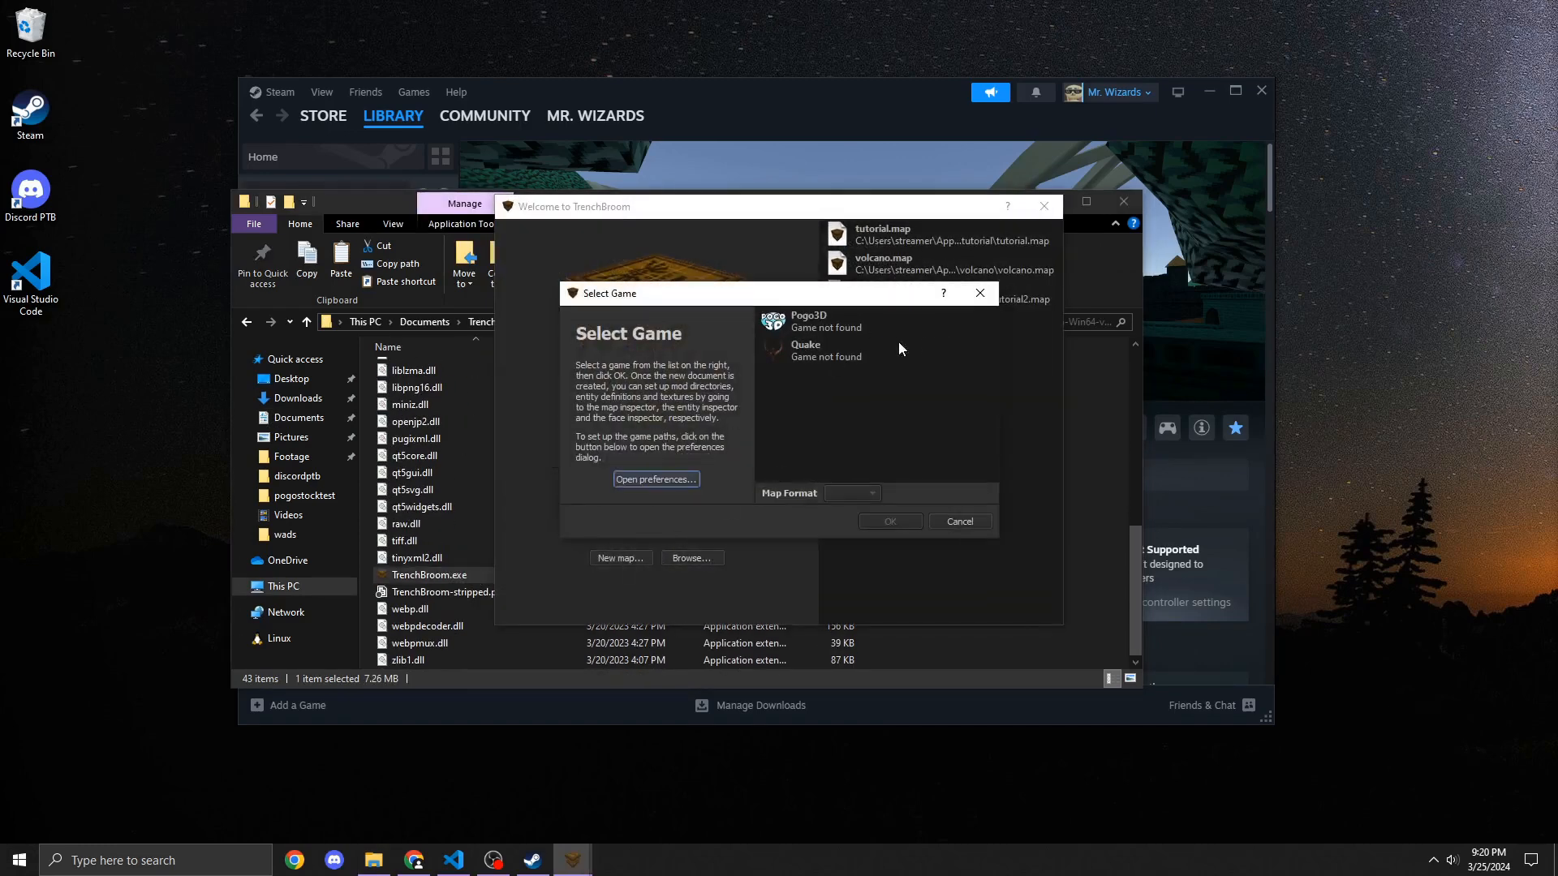
left_click(991, 292)
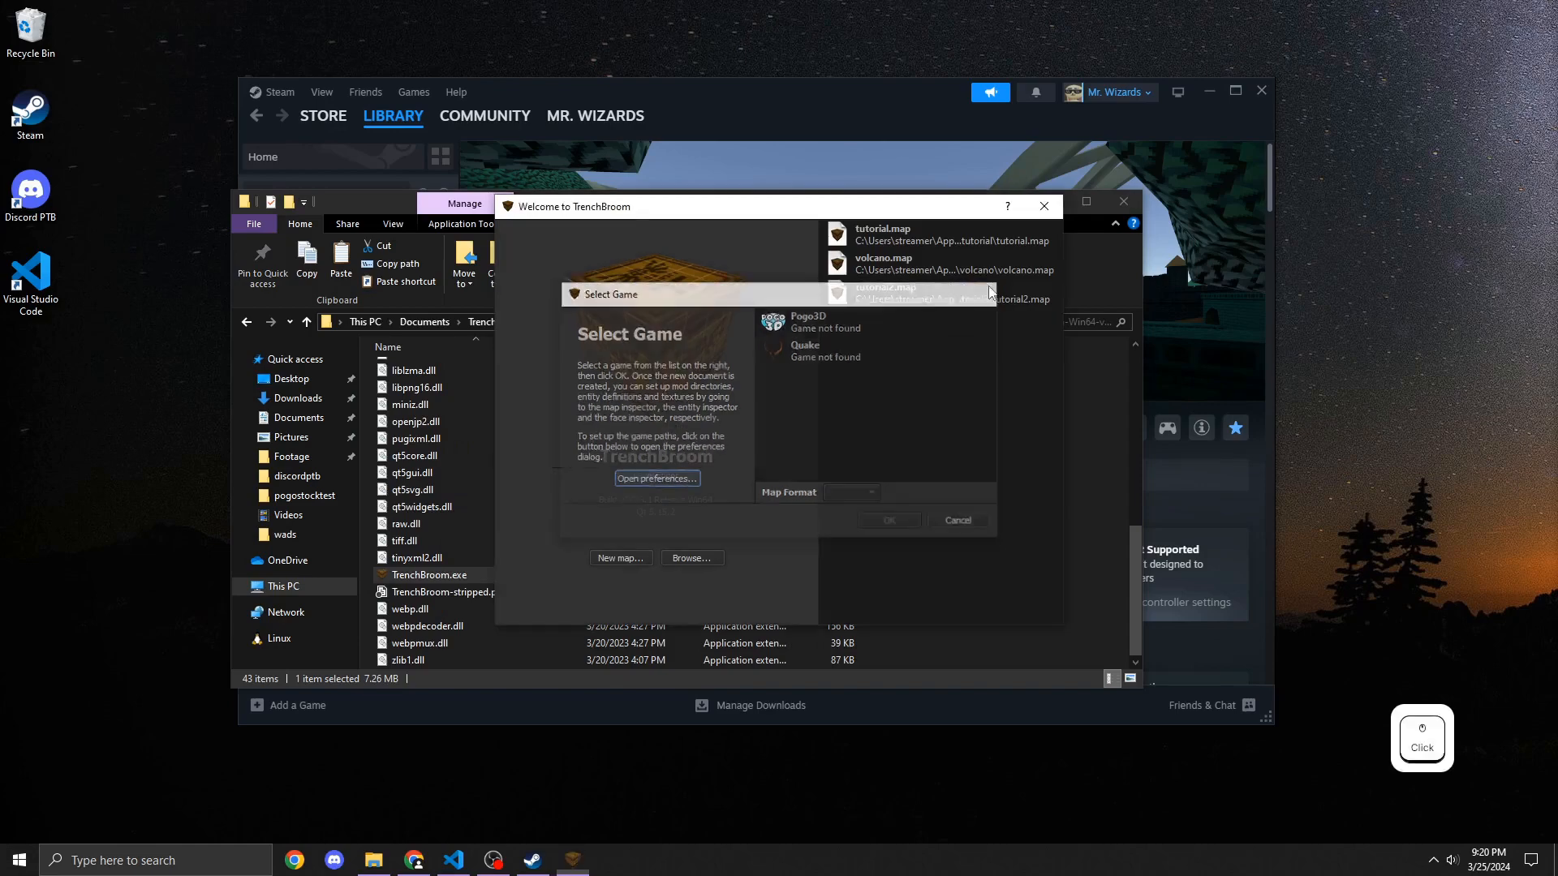
left_click(1043, 204)
Step: Create a desktop shortcut to TrenchBroom.exe and move it below the other desktop icons
right_click(438, 576)
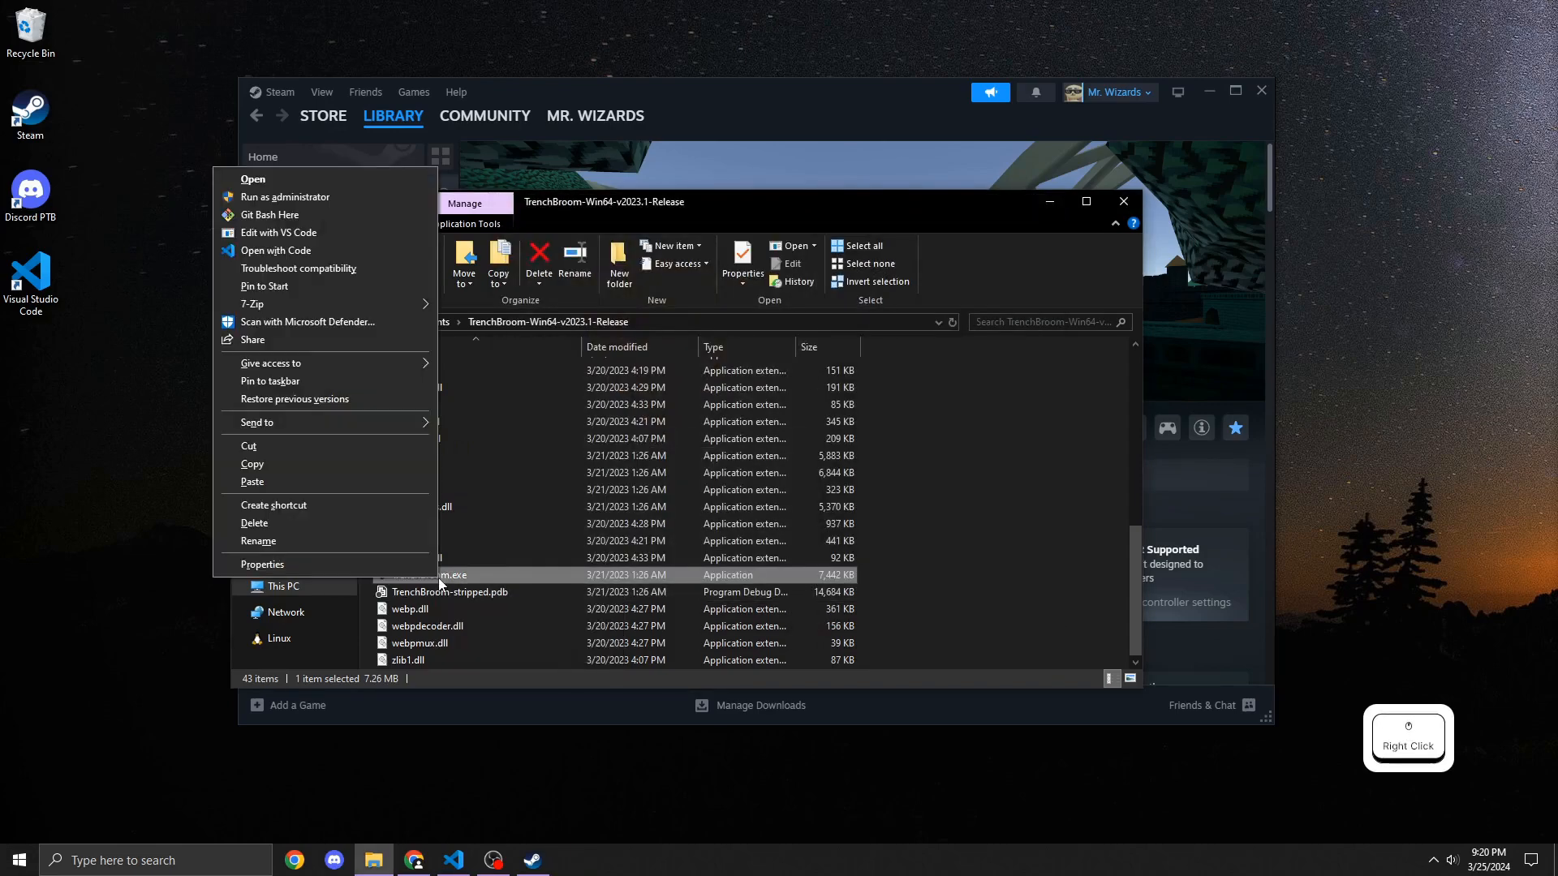
left_click(305, 459)
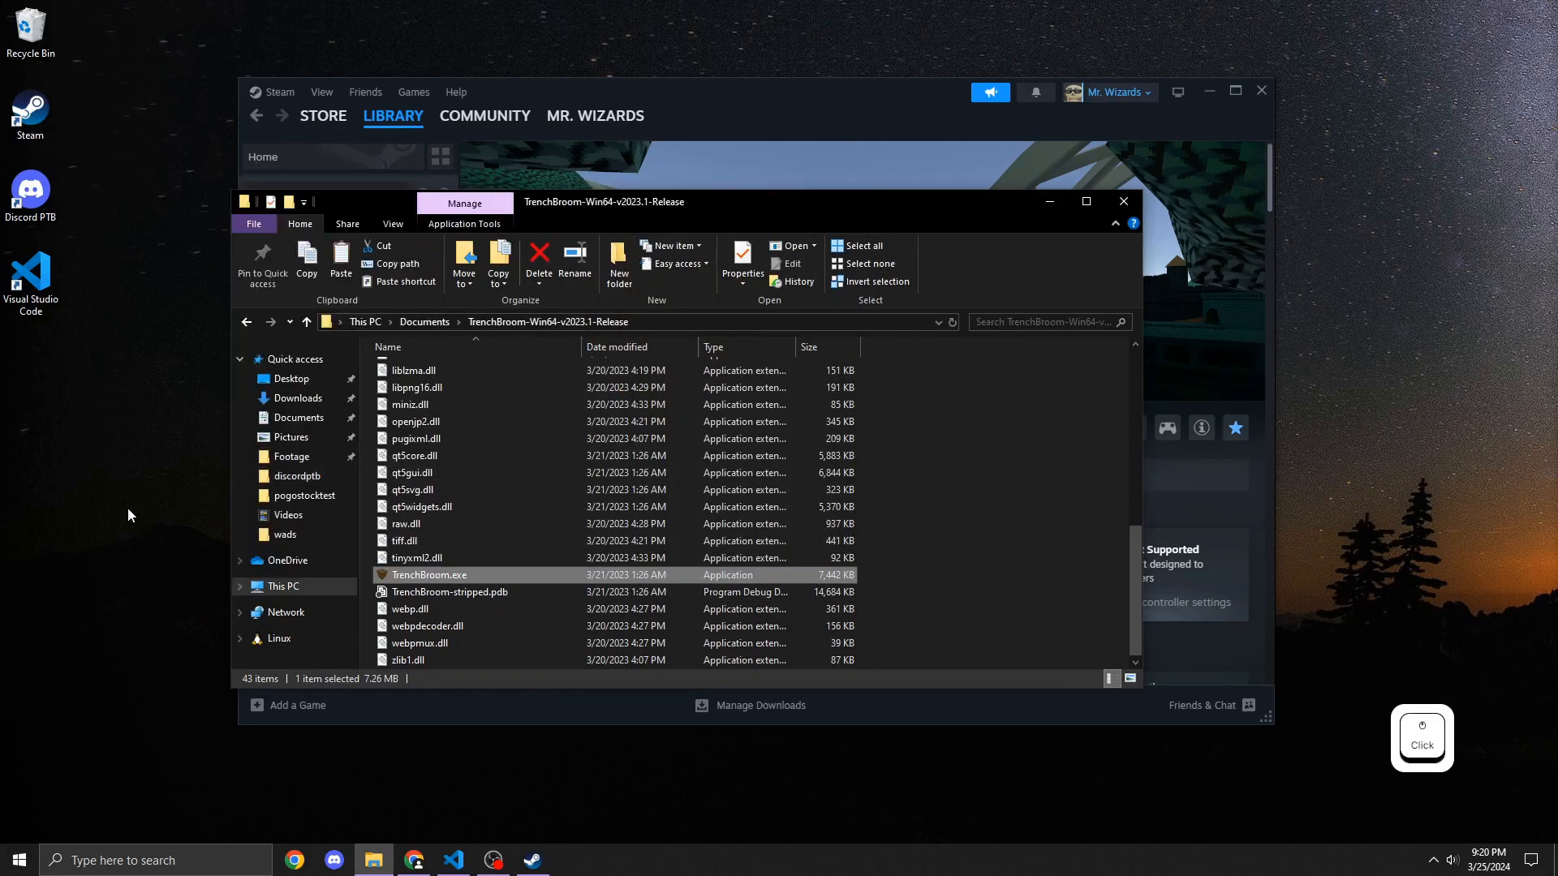
right_click(99, 497)
left_click(125, 586)
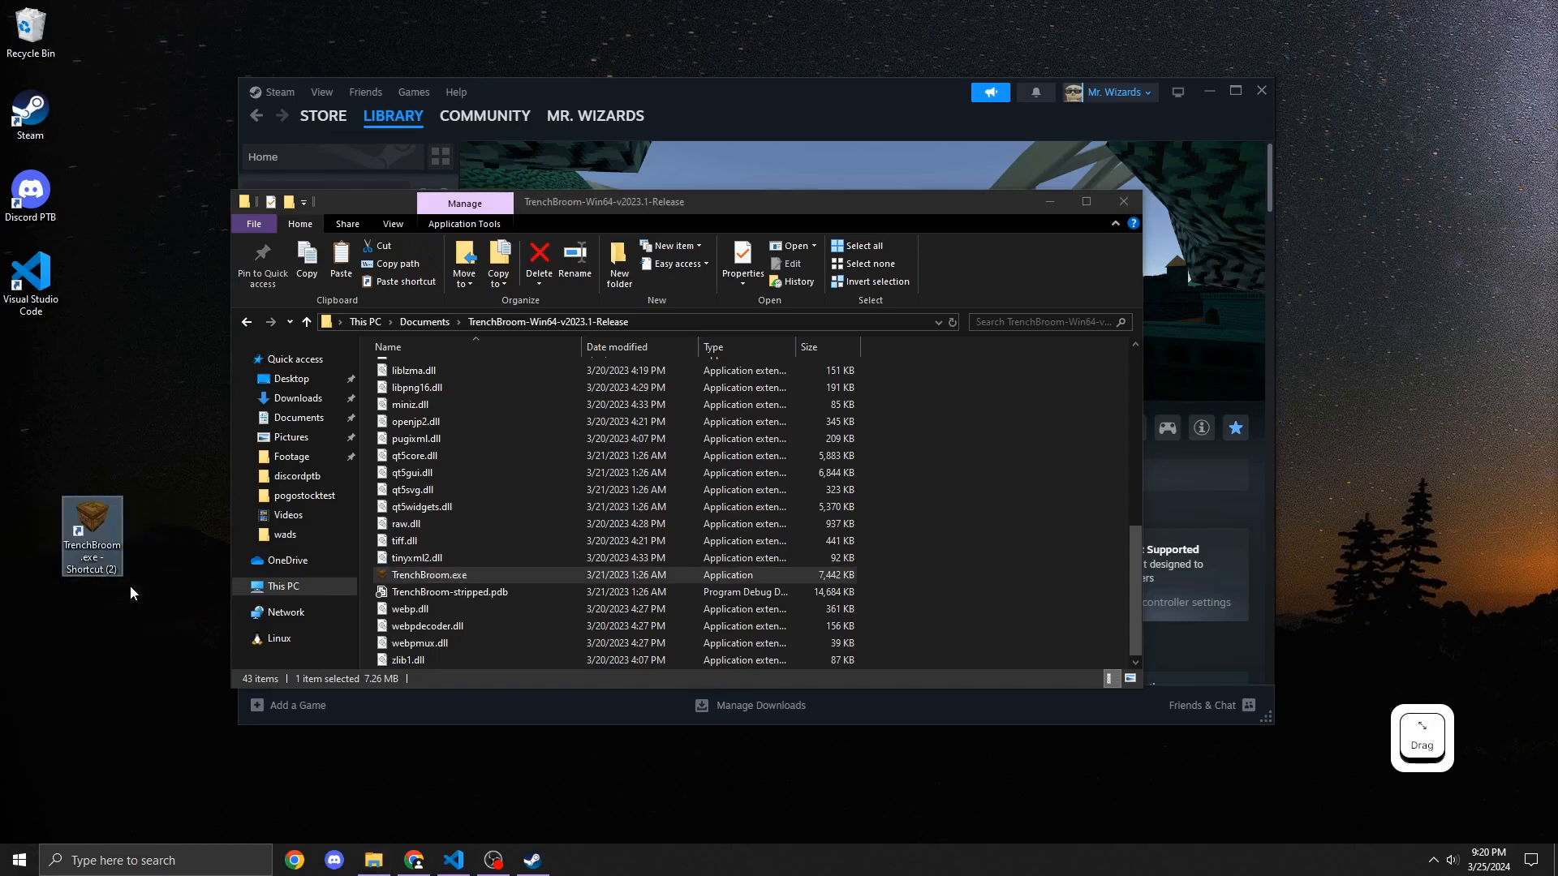
left_click_drag(113, 549, 24, 414)
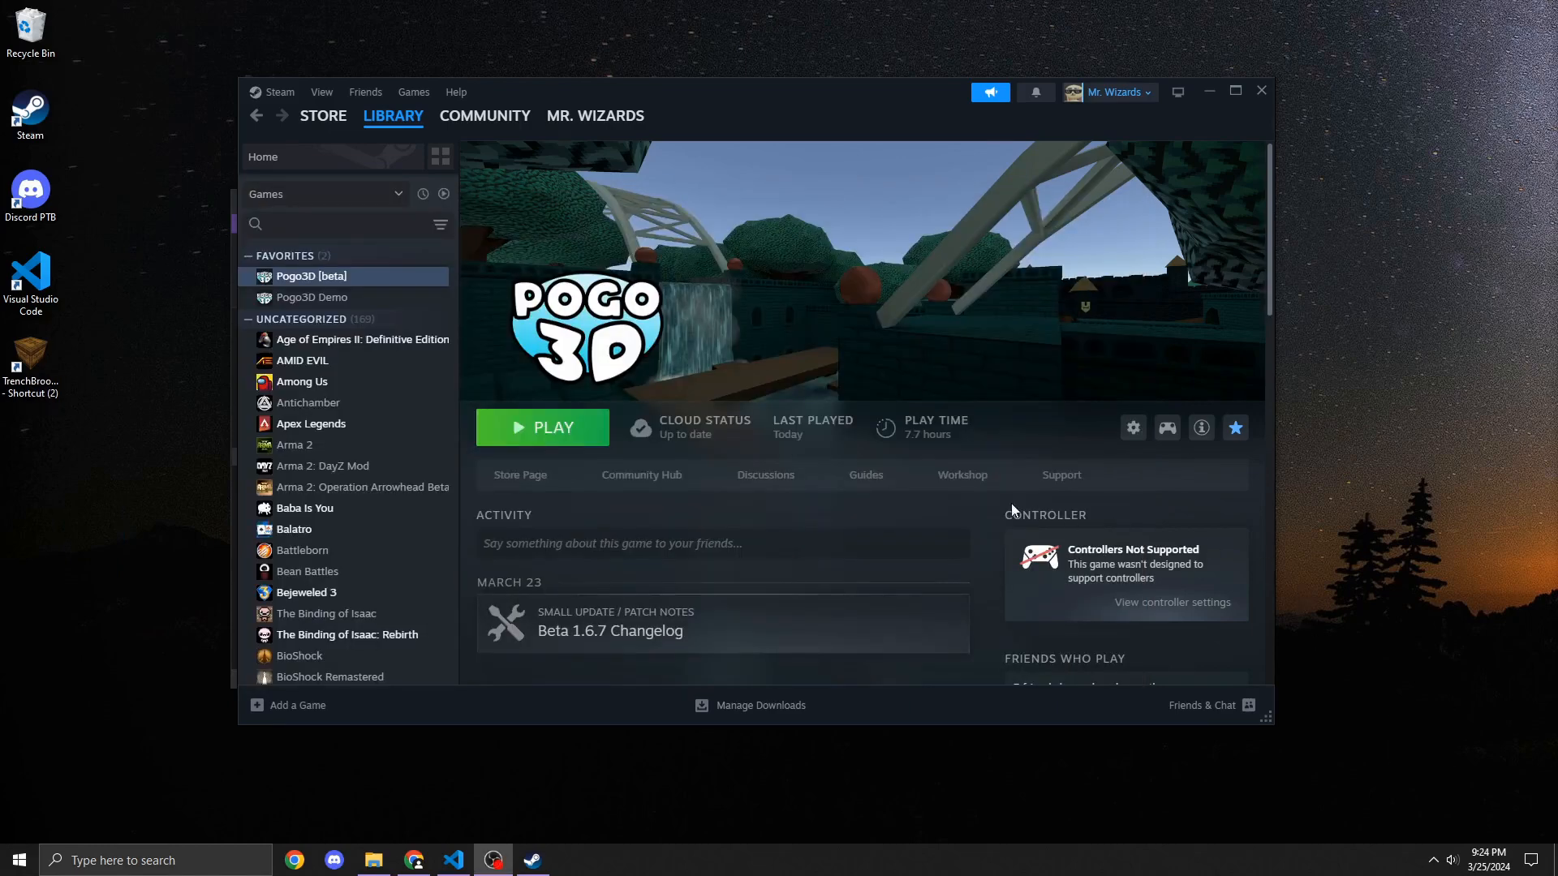
Step: Open the Pogo3D guide How to make Custom Levels in Steam and read its setup sections
left_click(858, 509)
left_click(865, 476)
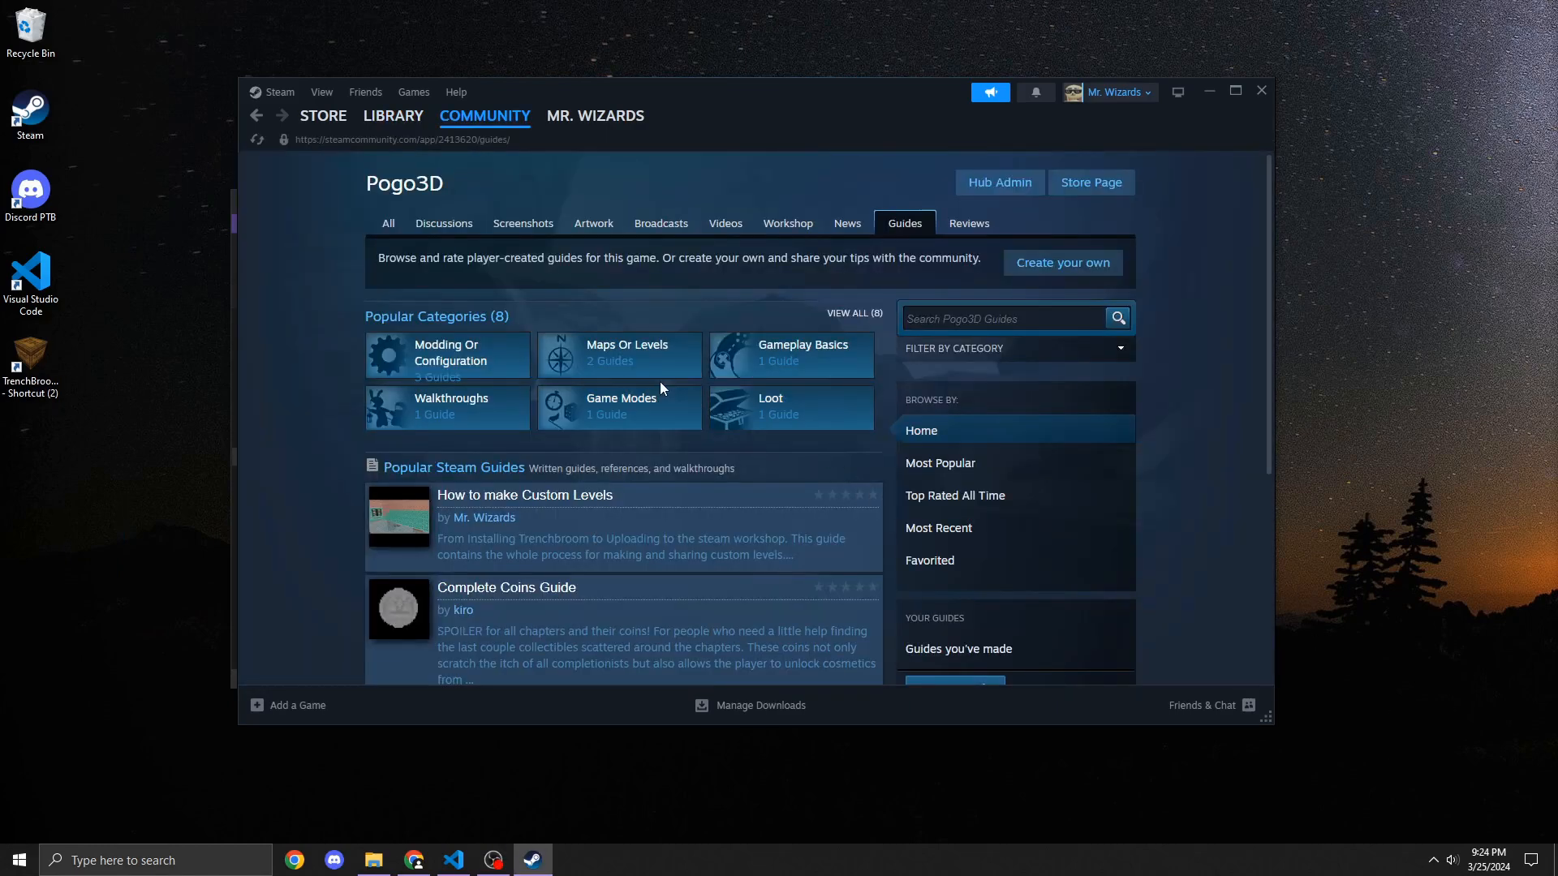
left_click(545, 503)
scroll(545, 496, "down", 3)
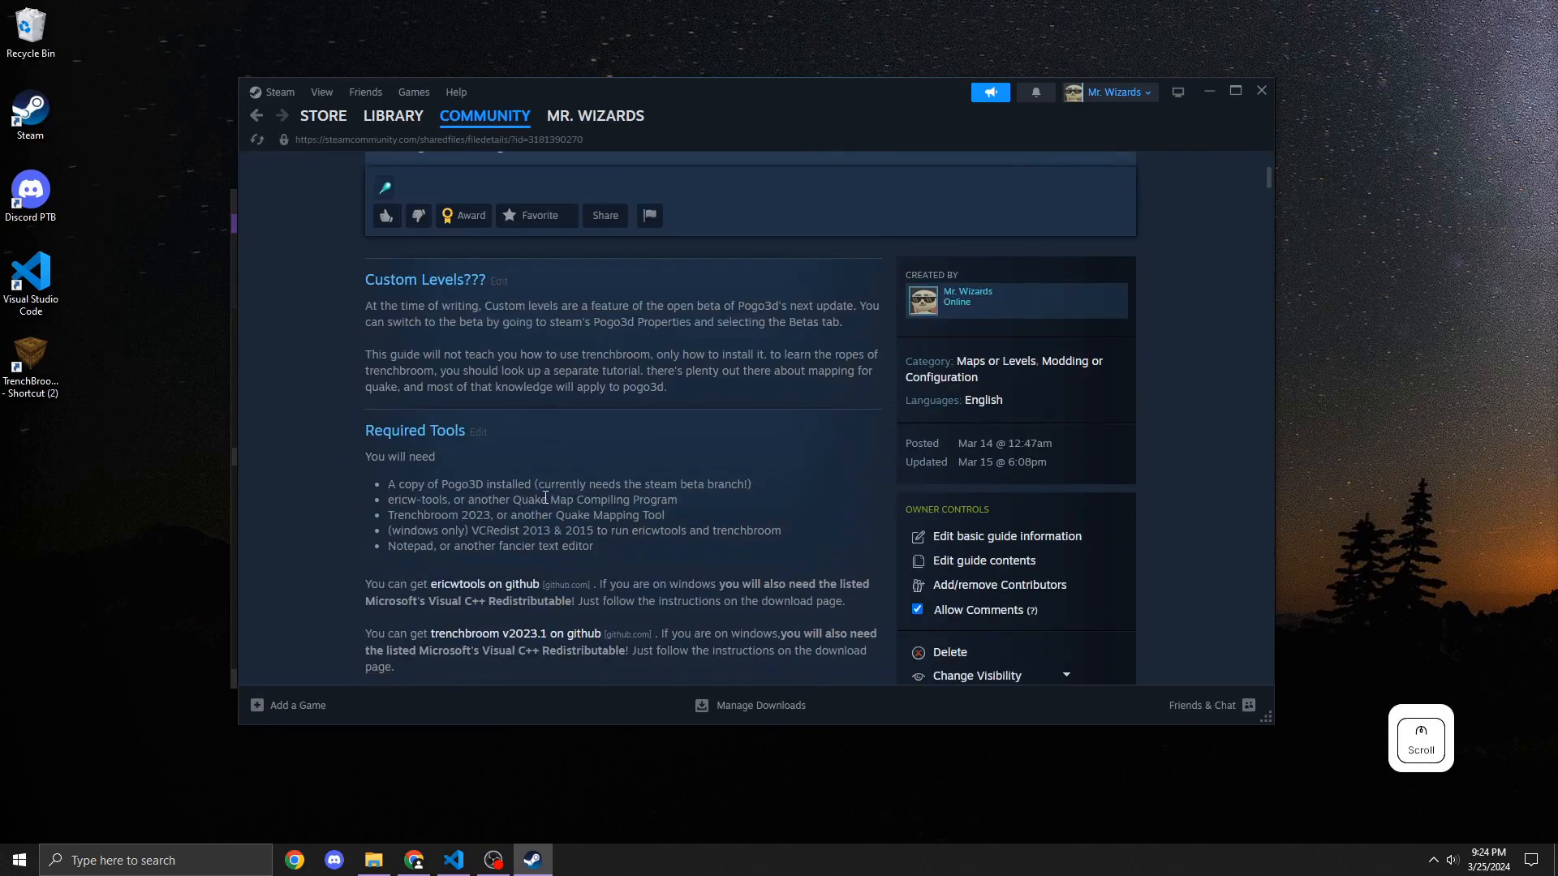
scroll(546, 496, "down", 5)
scroll(963, 506, "up", 7)
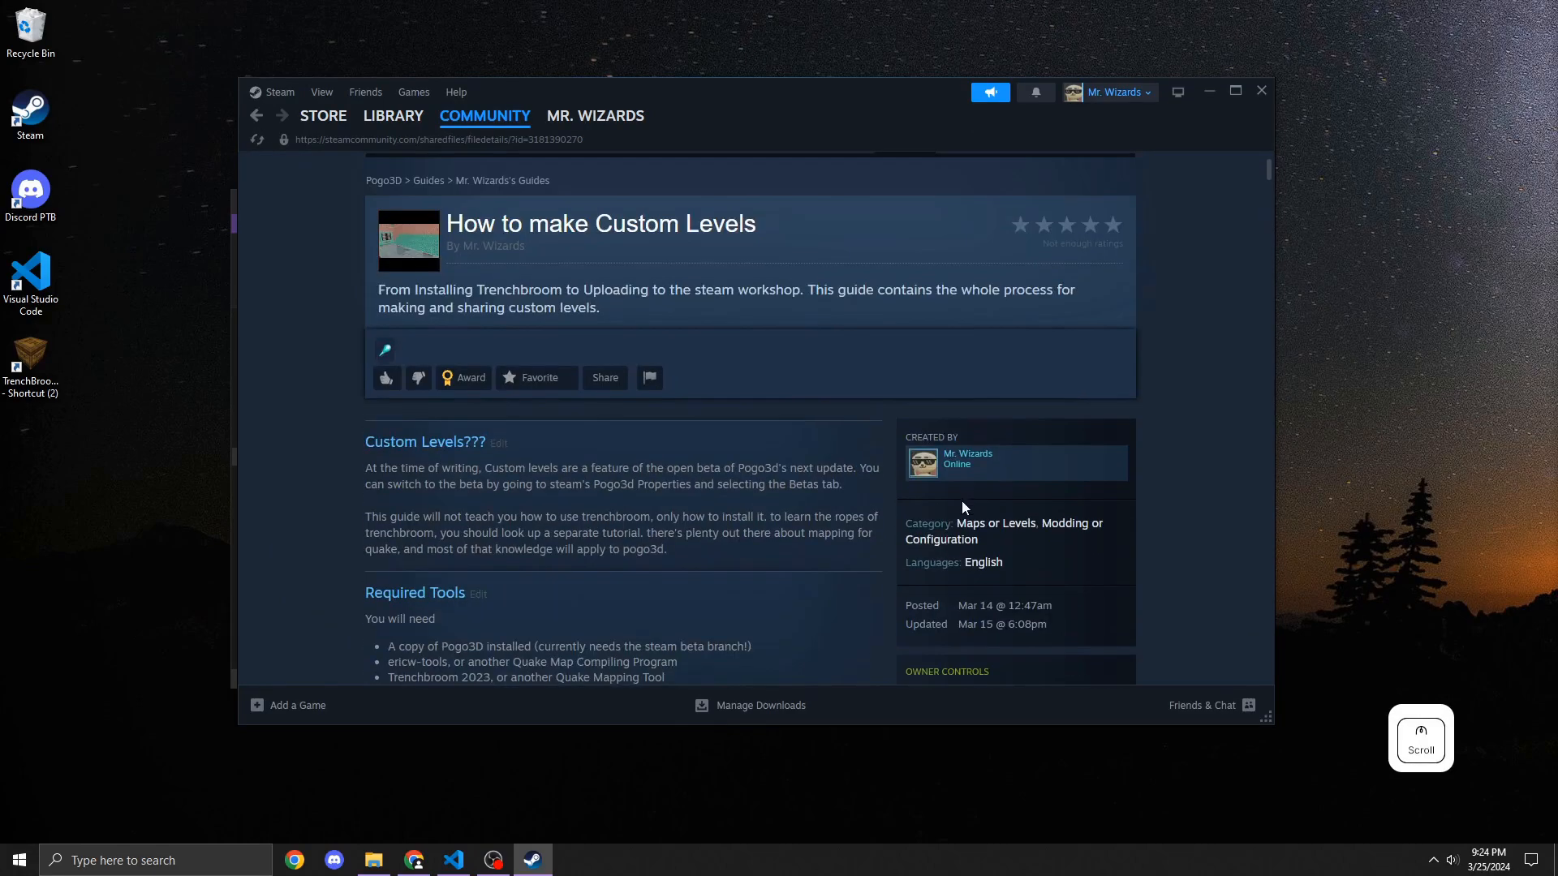
scroll(963, 506, "down", 8)
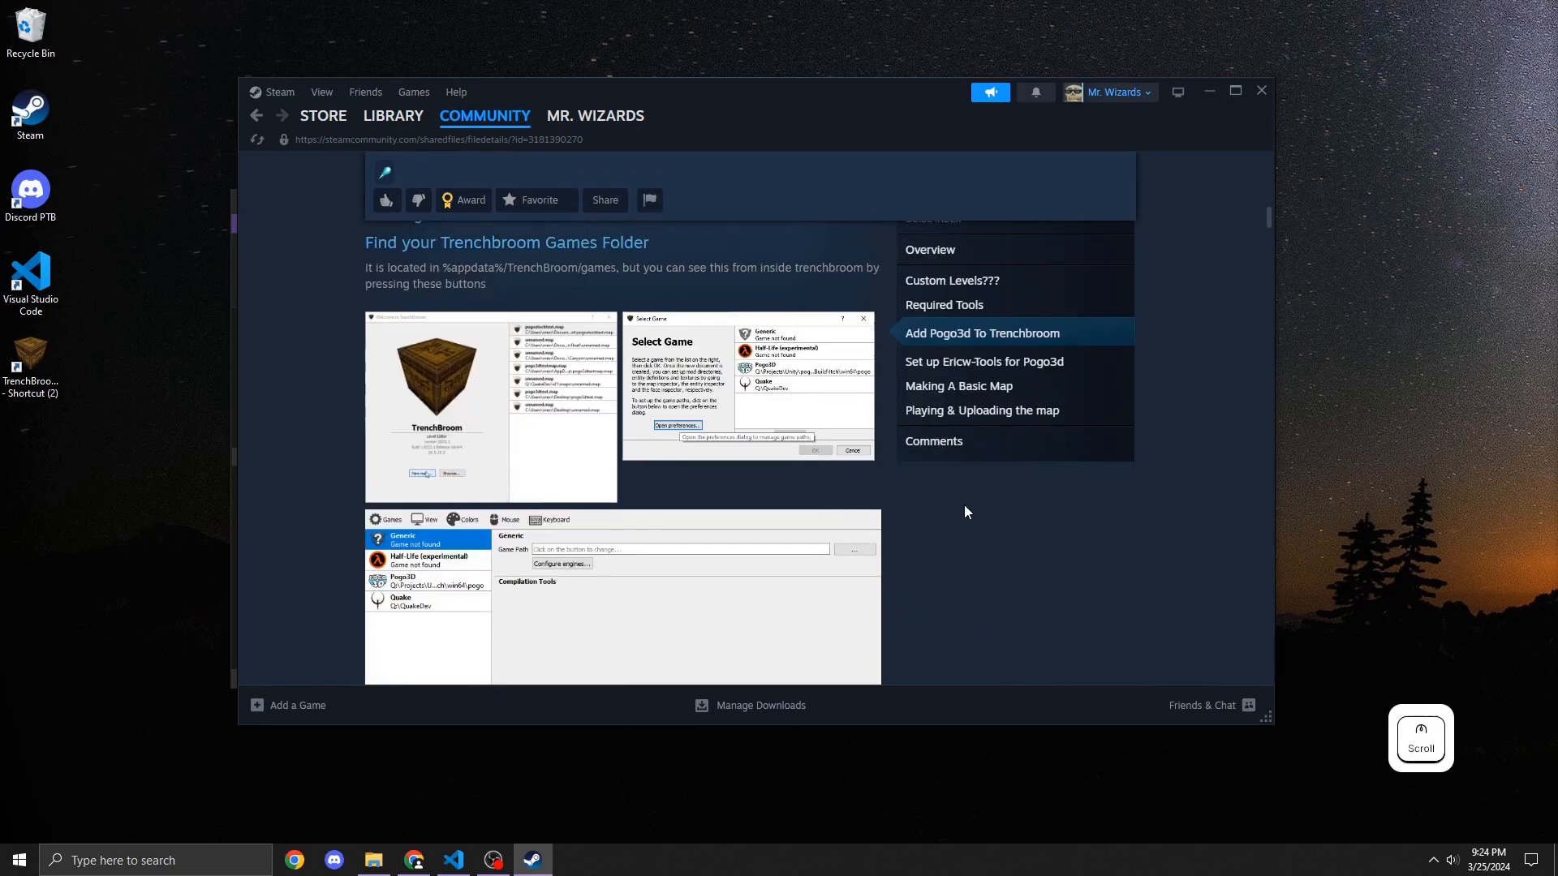
scroll(964, 511, "down", 8)
left_click_drag(365, 466, 885, 529)
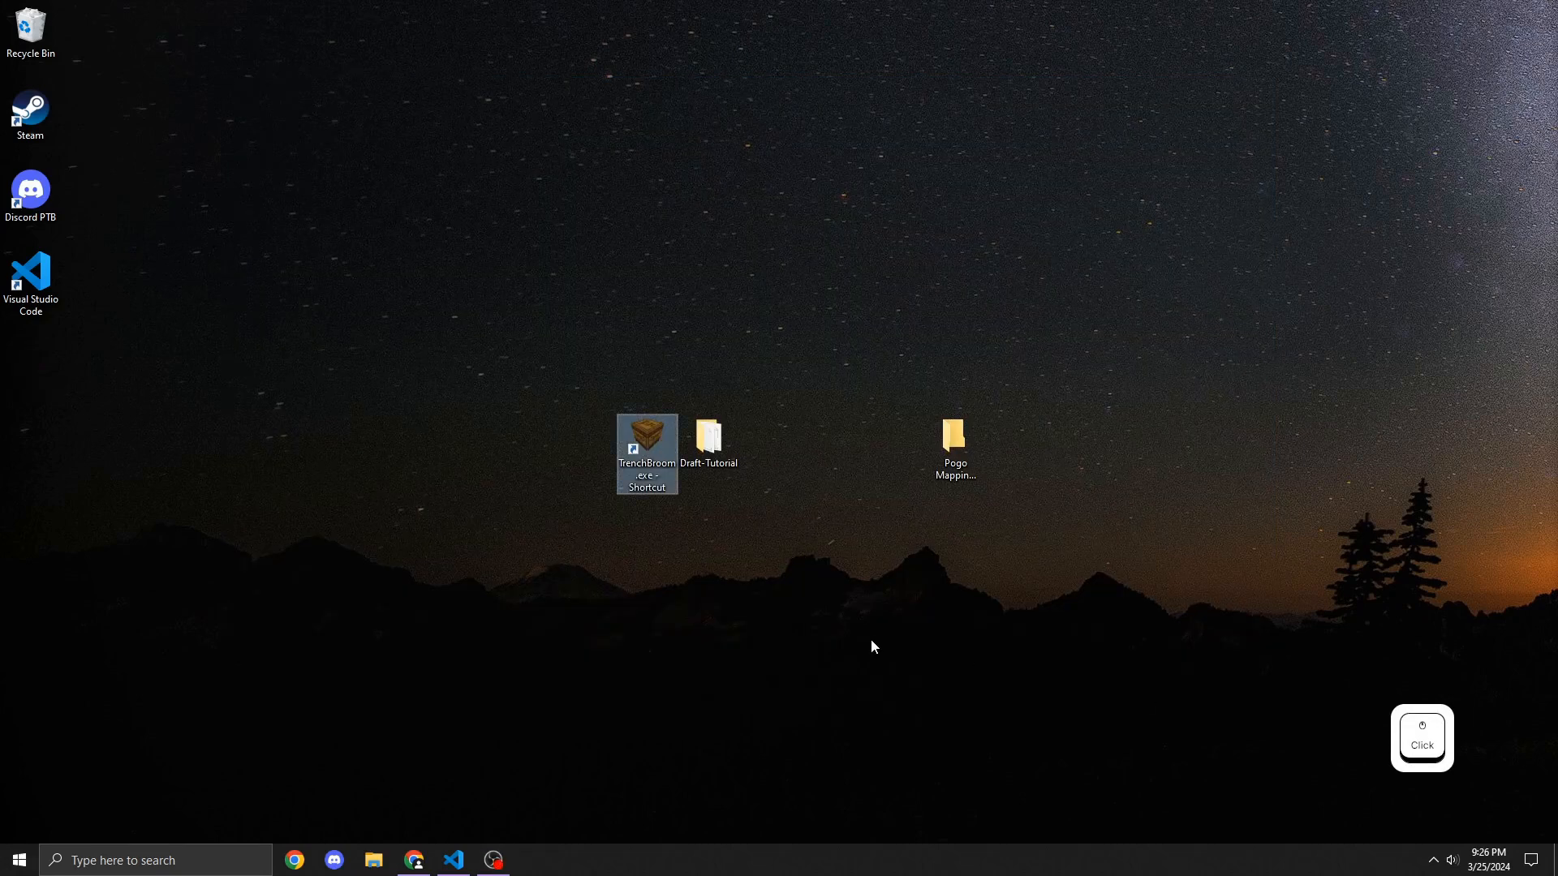
Step: Launch TrenchBroom from the desktop shortcut, start a new map and open the Pogo3D game preferences
double_click(635, 435)
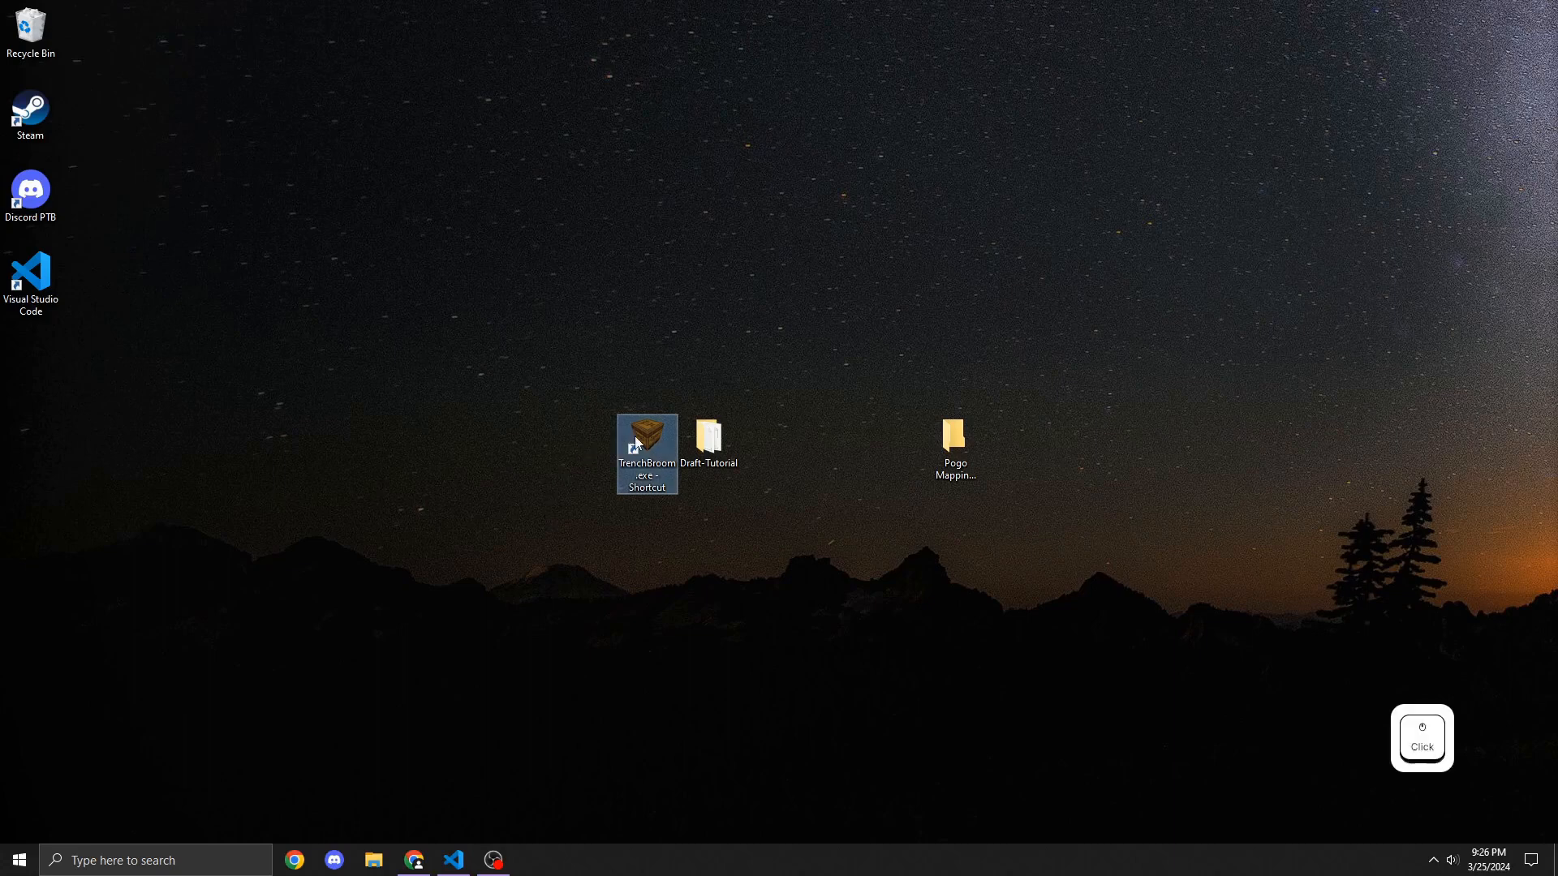
left_click(615, 561)
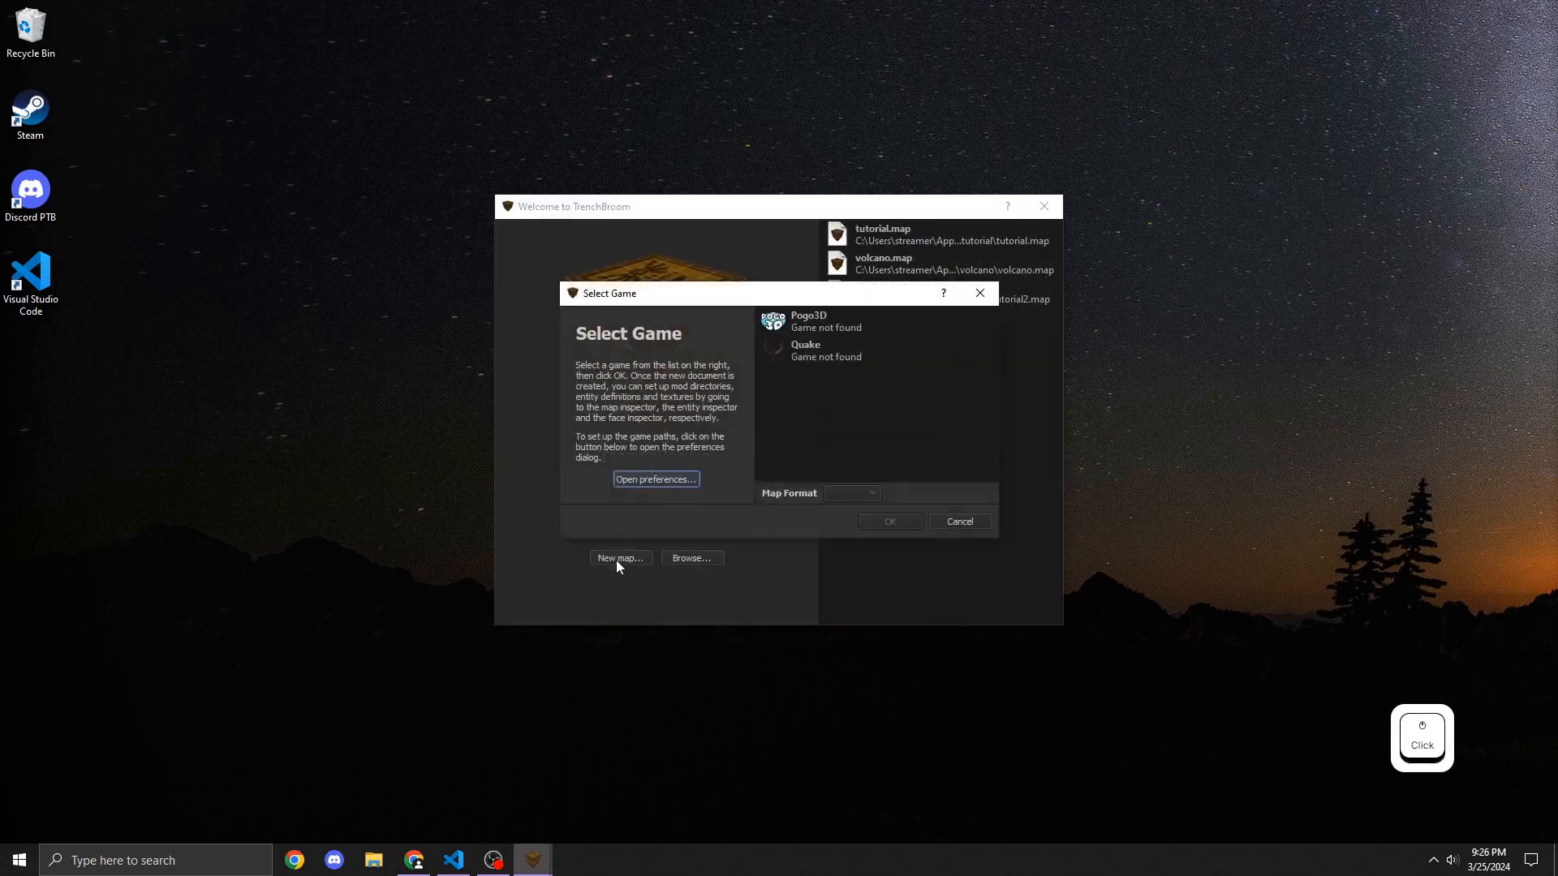
left_click(645, 484)
left_click(513, 212)
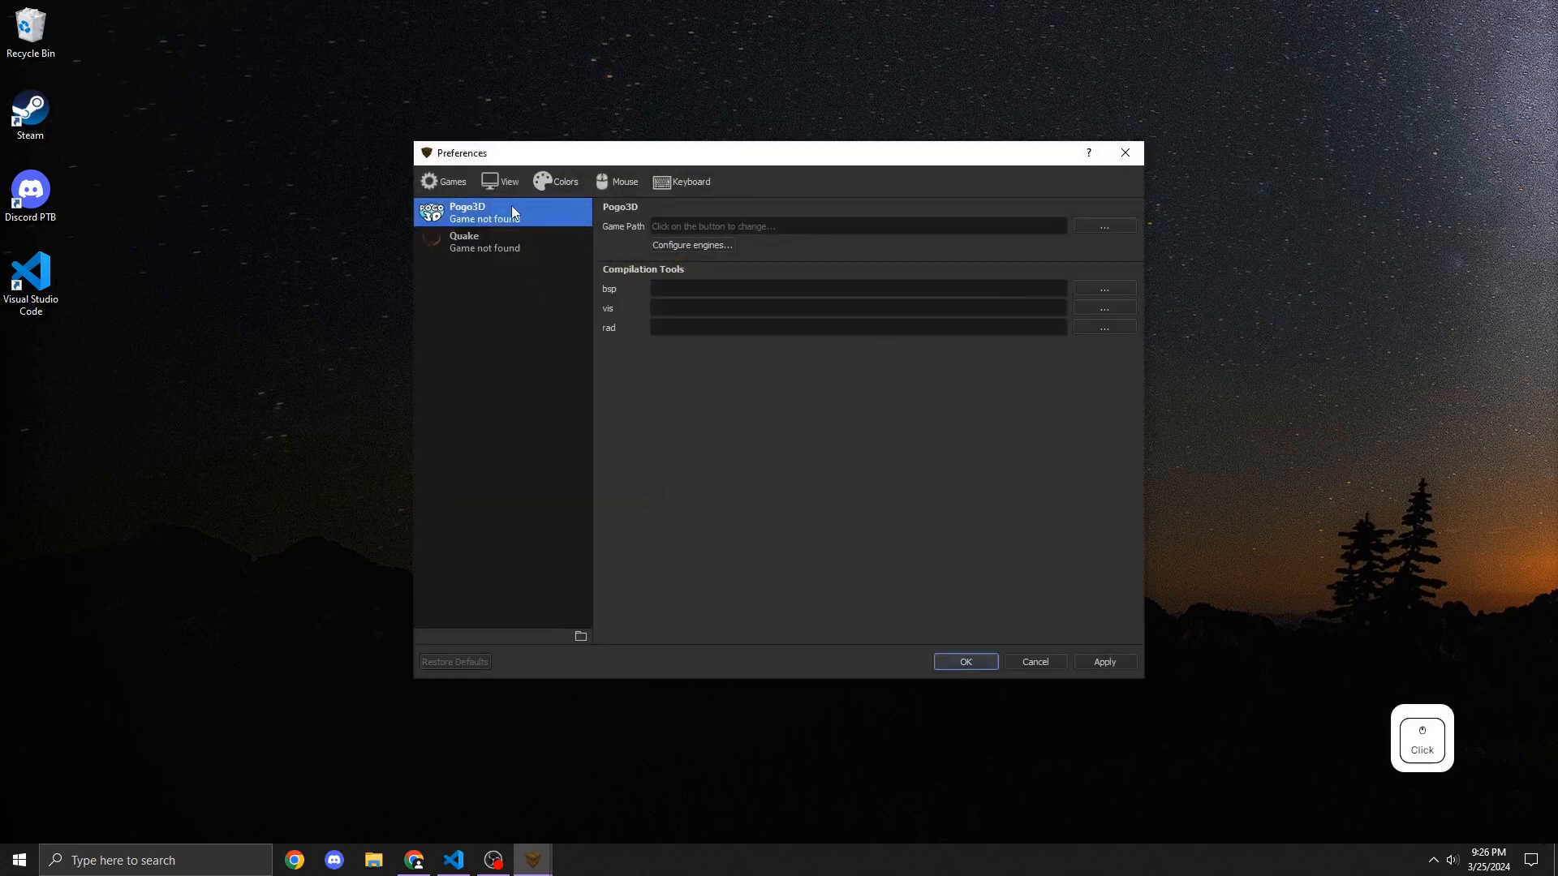
left_click(800, 230)
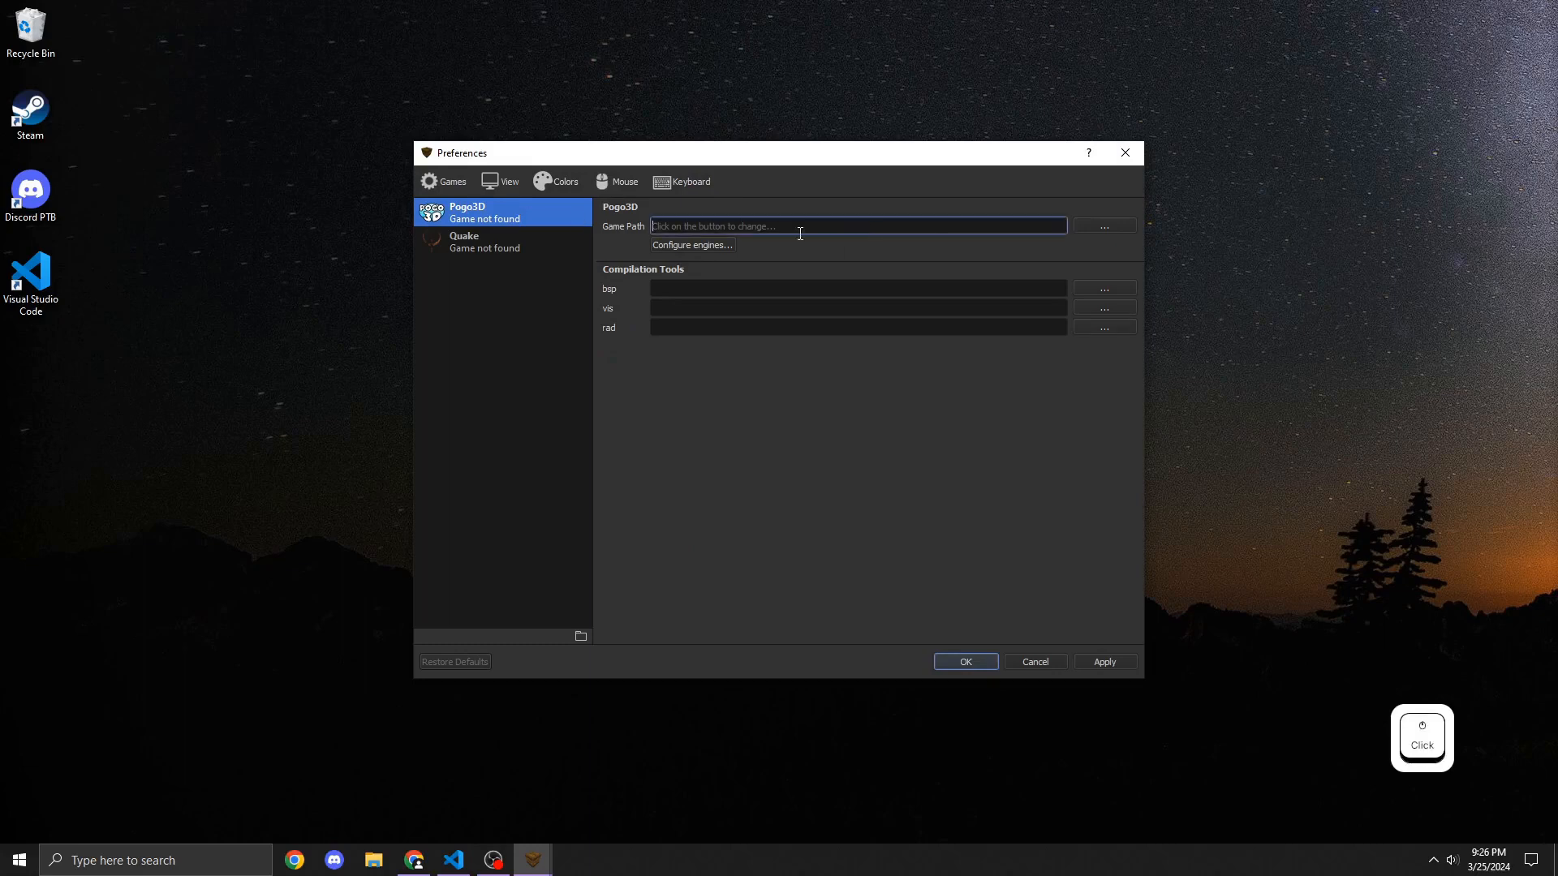
left_click_drag(748, 159, 709, 191)
Step: Copy the Pogo3D install folder path via the Build Folder shortcut in Pogo Mapping Shortcuts
left_click(373, 860)
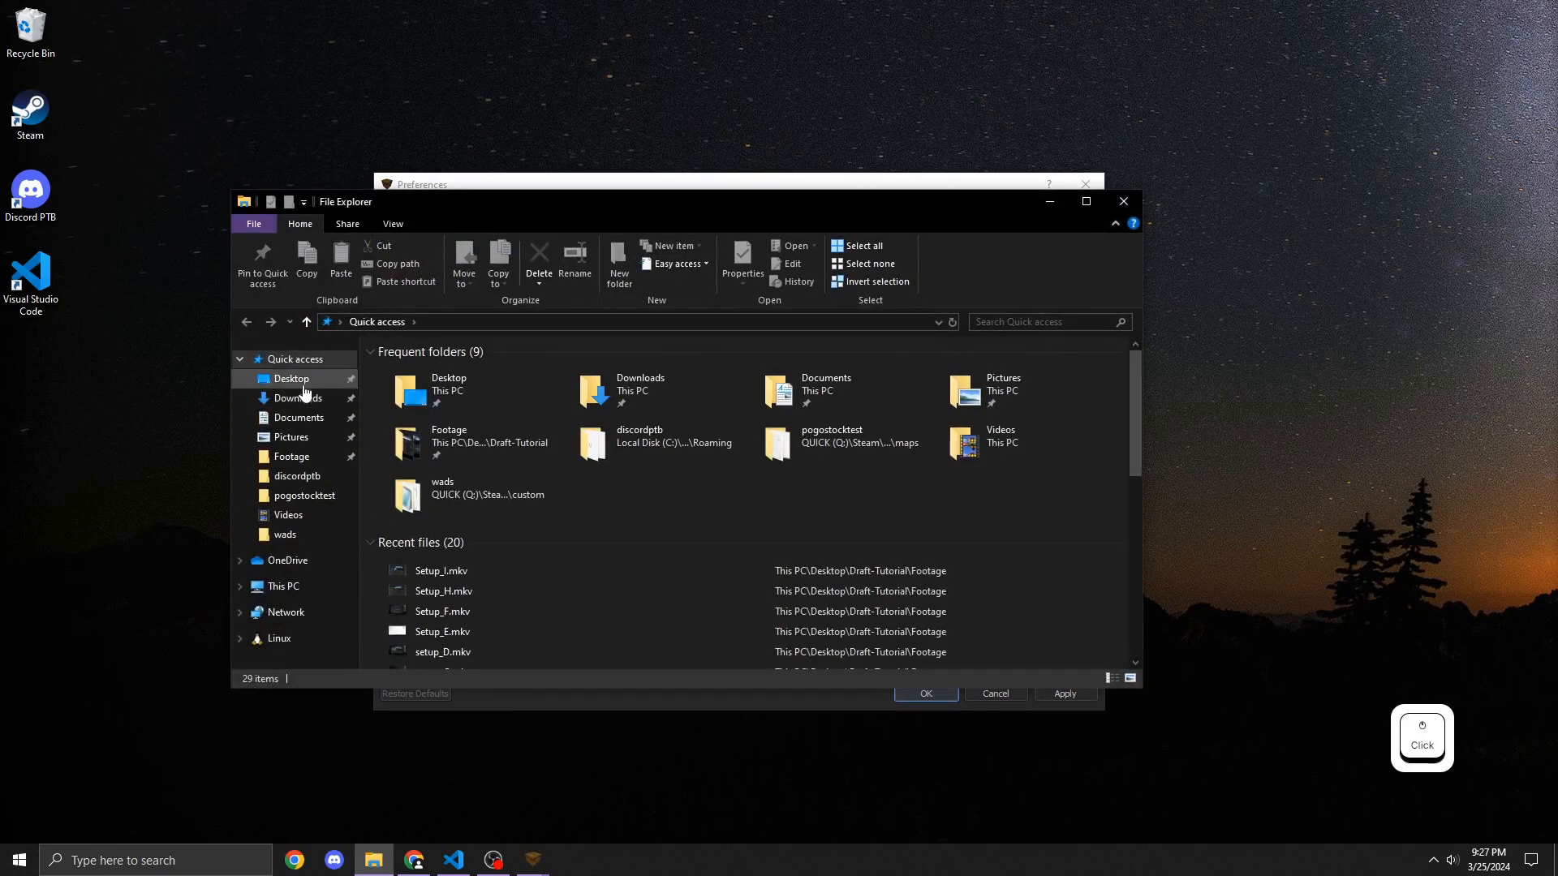
left_click(301, 385)
double_click(504, 387)
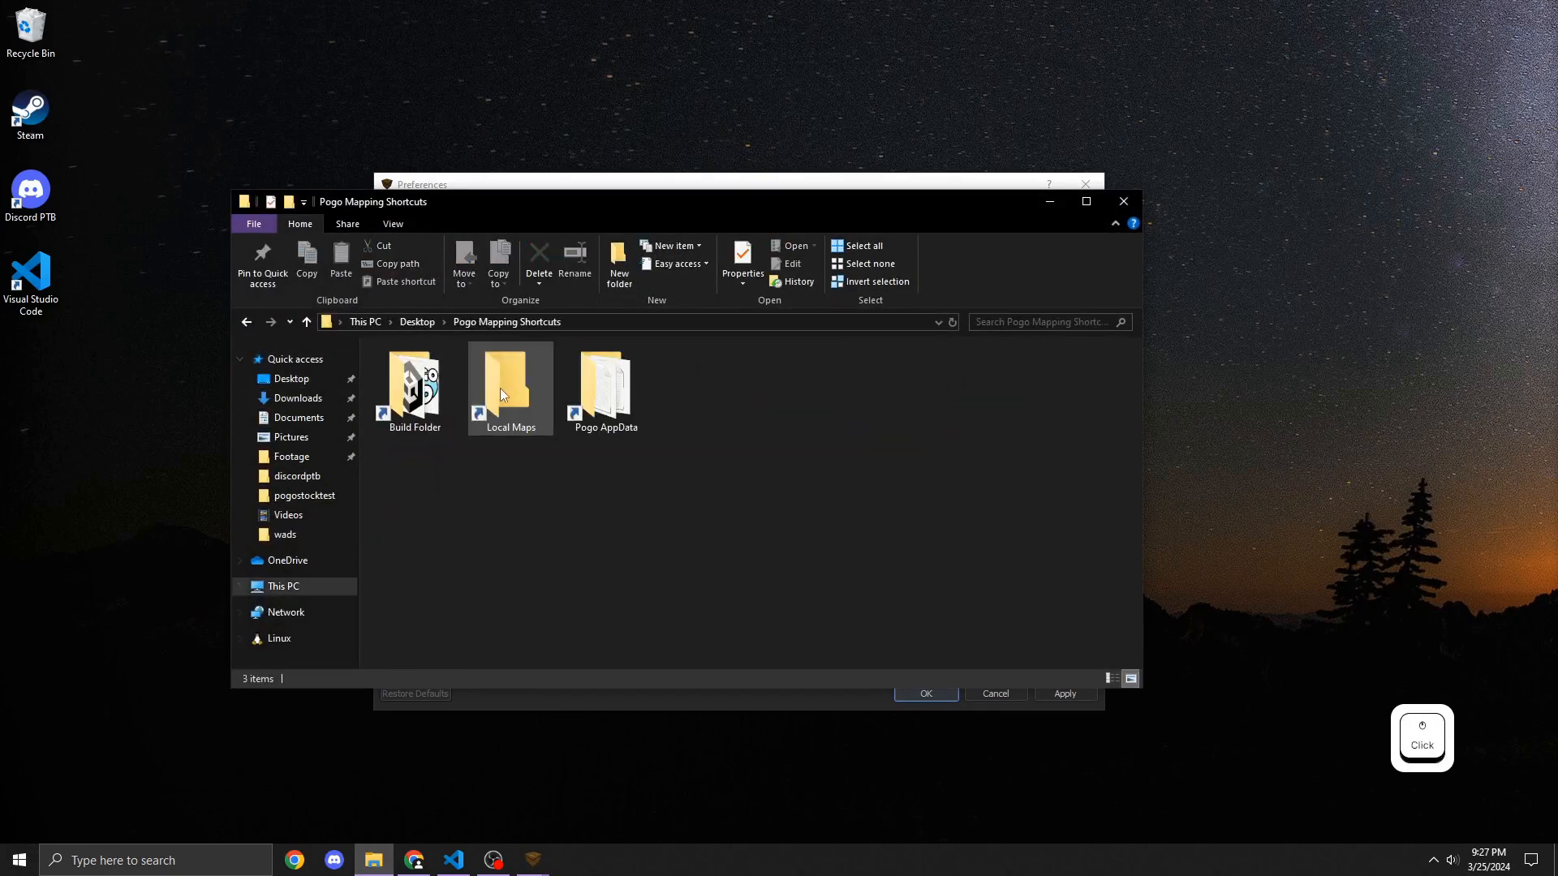
left_click(417, 409)
double_click(417, 408)
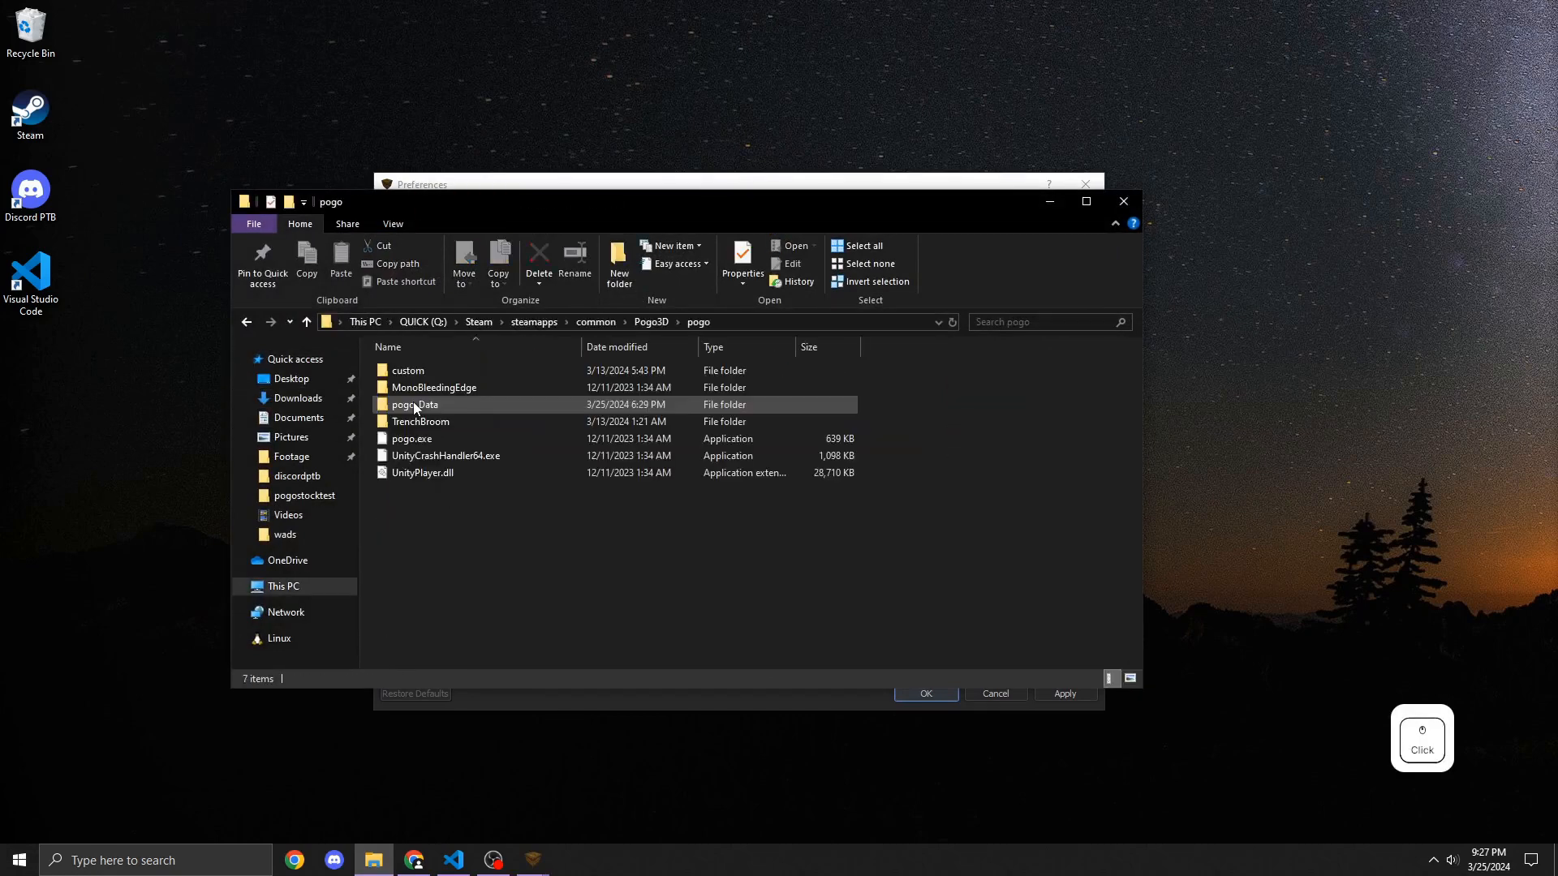
left_click(752, 324)
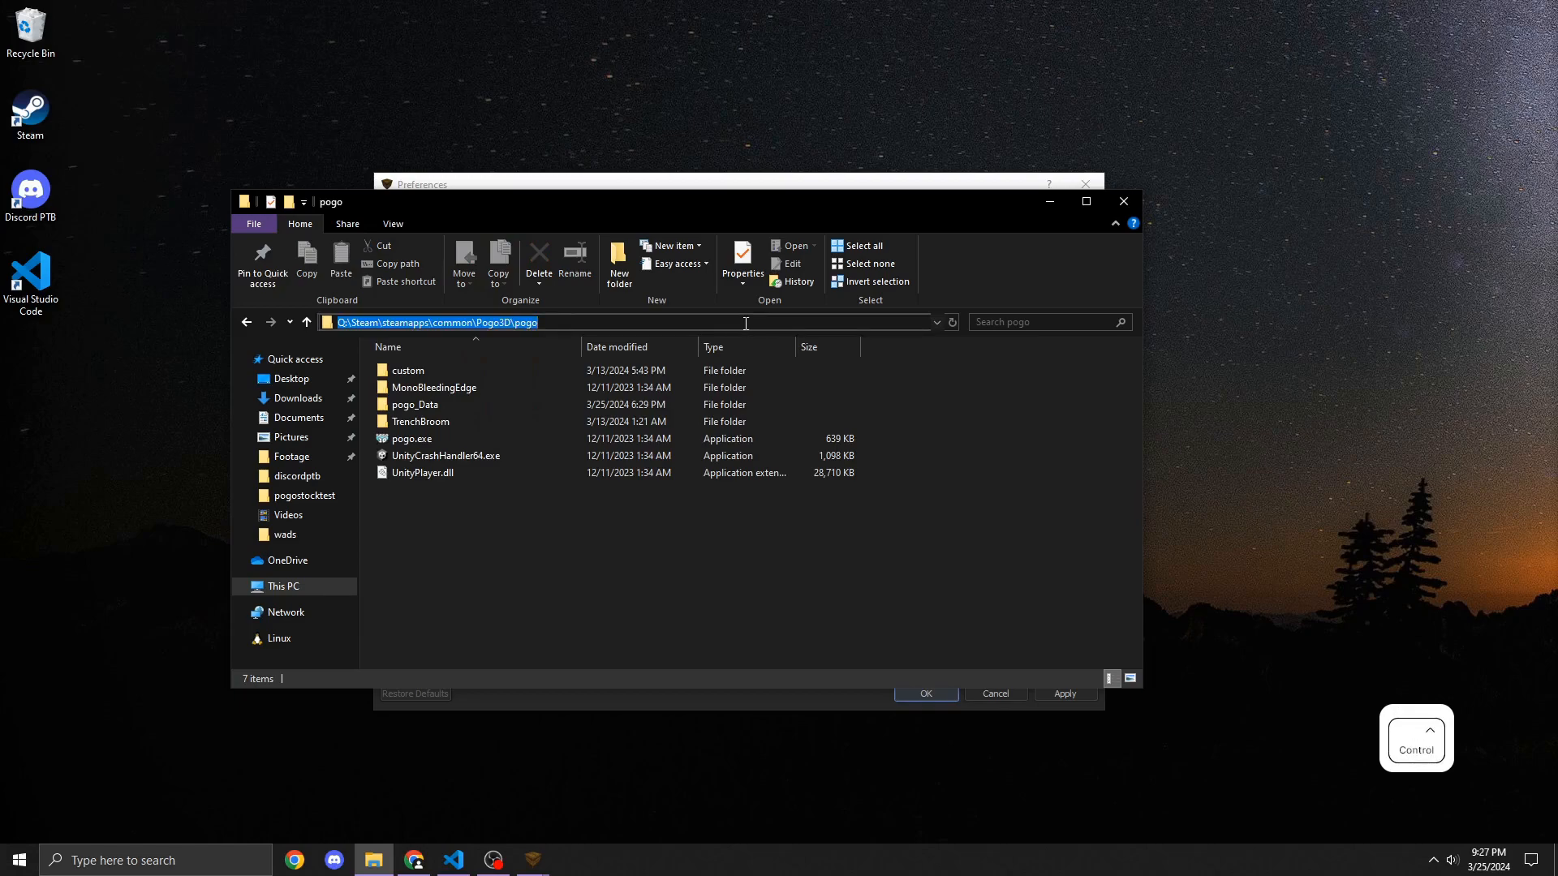
key("ctrl+c")
Step: Paste the path Q:\Steam\steamapps\common\Pogo3D\pogo as Pogo3D's Game Path and apply the preferences
left_click(1048, 205)
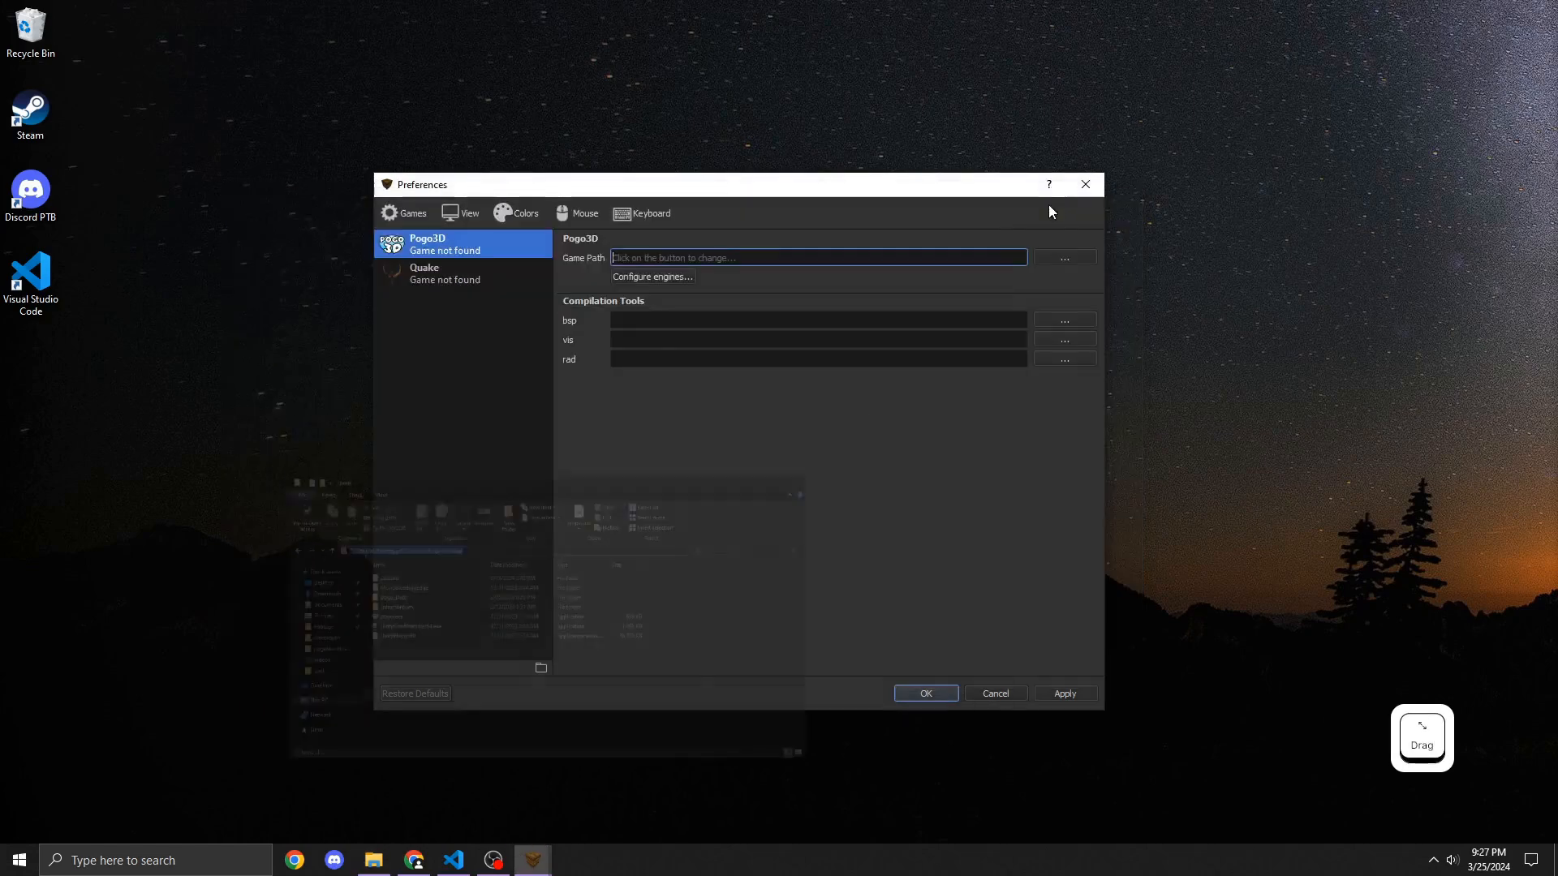
key("ctrl+v")
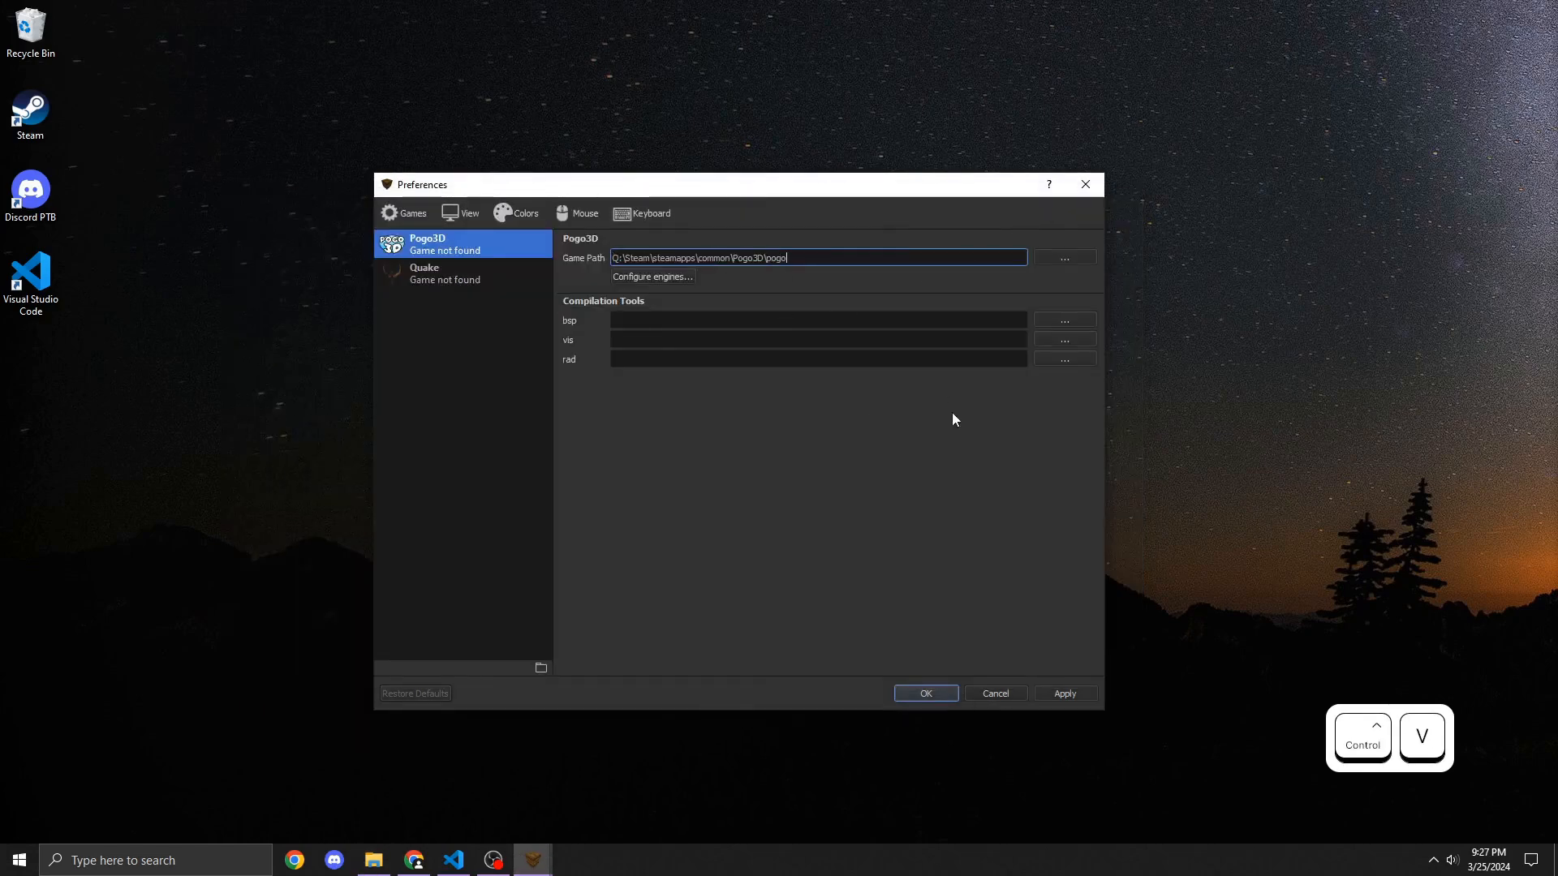
left_click(1087, 694)
left_click_drag(679, 326, 672, 320)
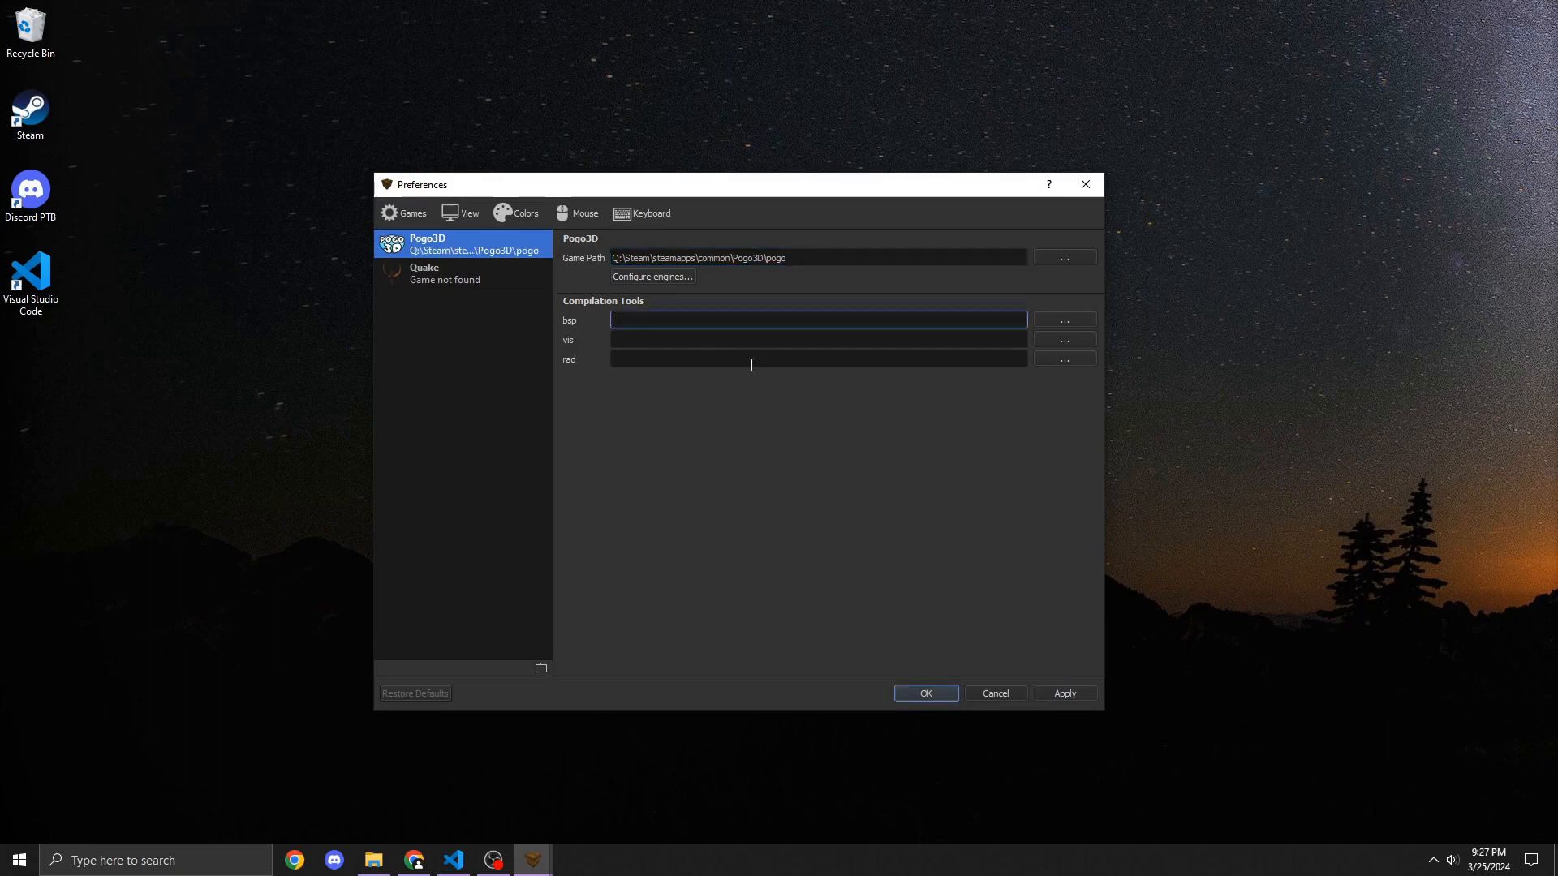
Step: Review the ericw-tools 0.18.1 release page and its Visual C++ Redistributable requirement, then minimize the browser
left_click(409, 863)
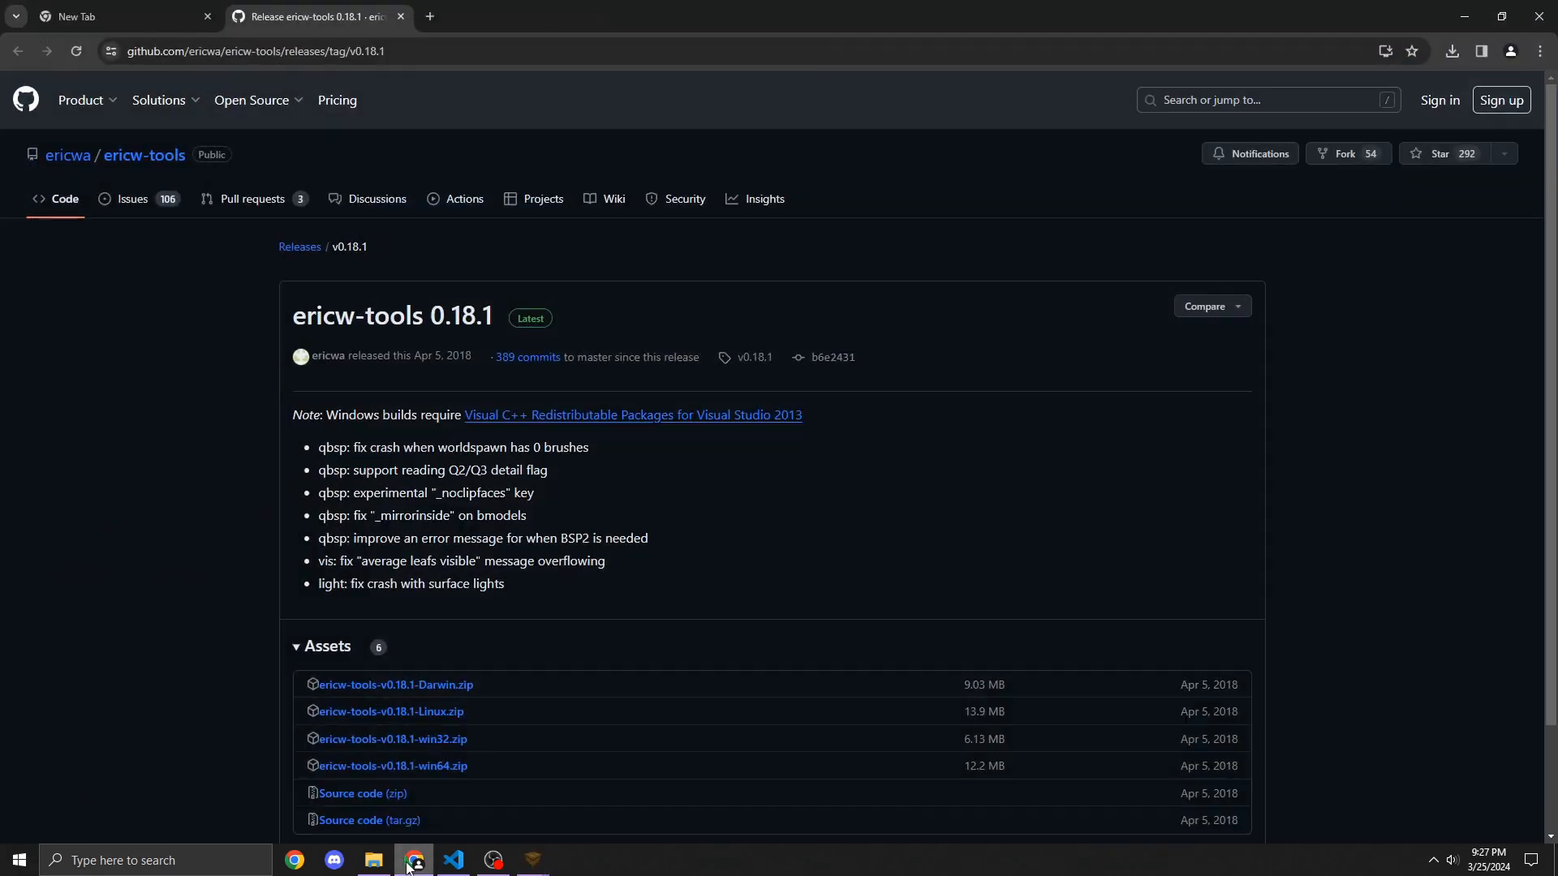
left_click(125, 47)
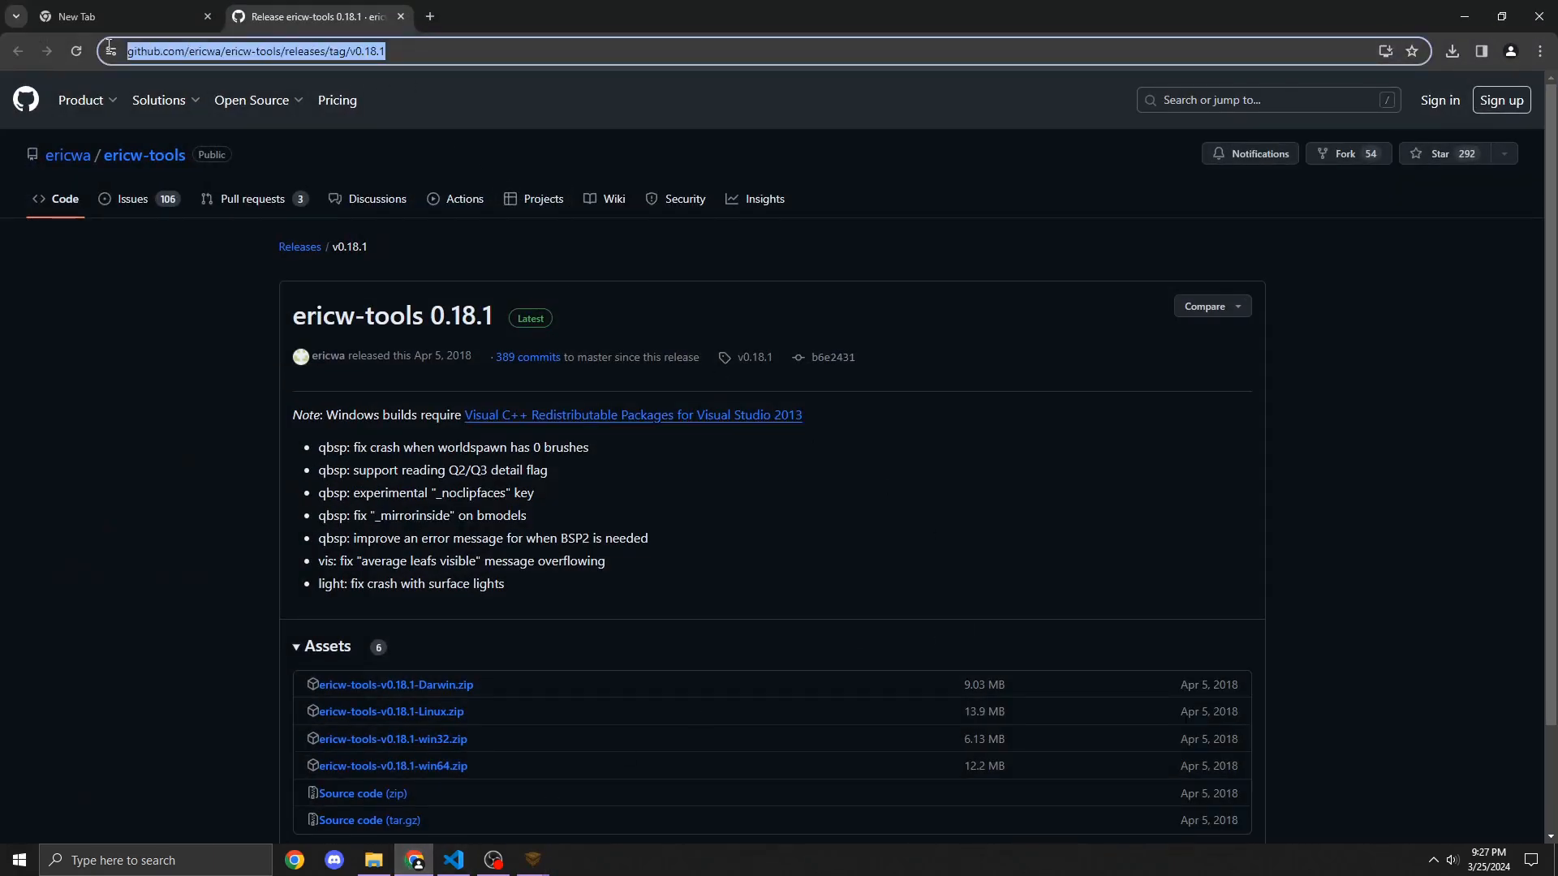
left_click(829, 464)
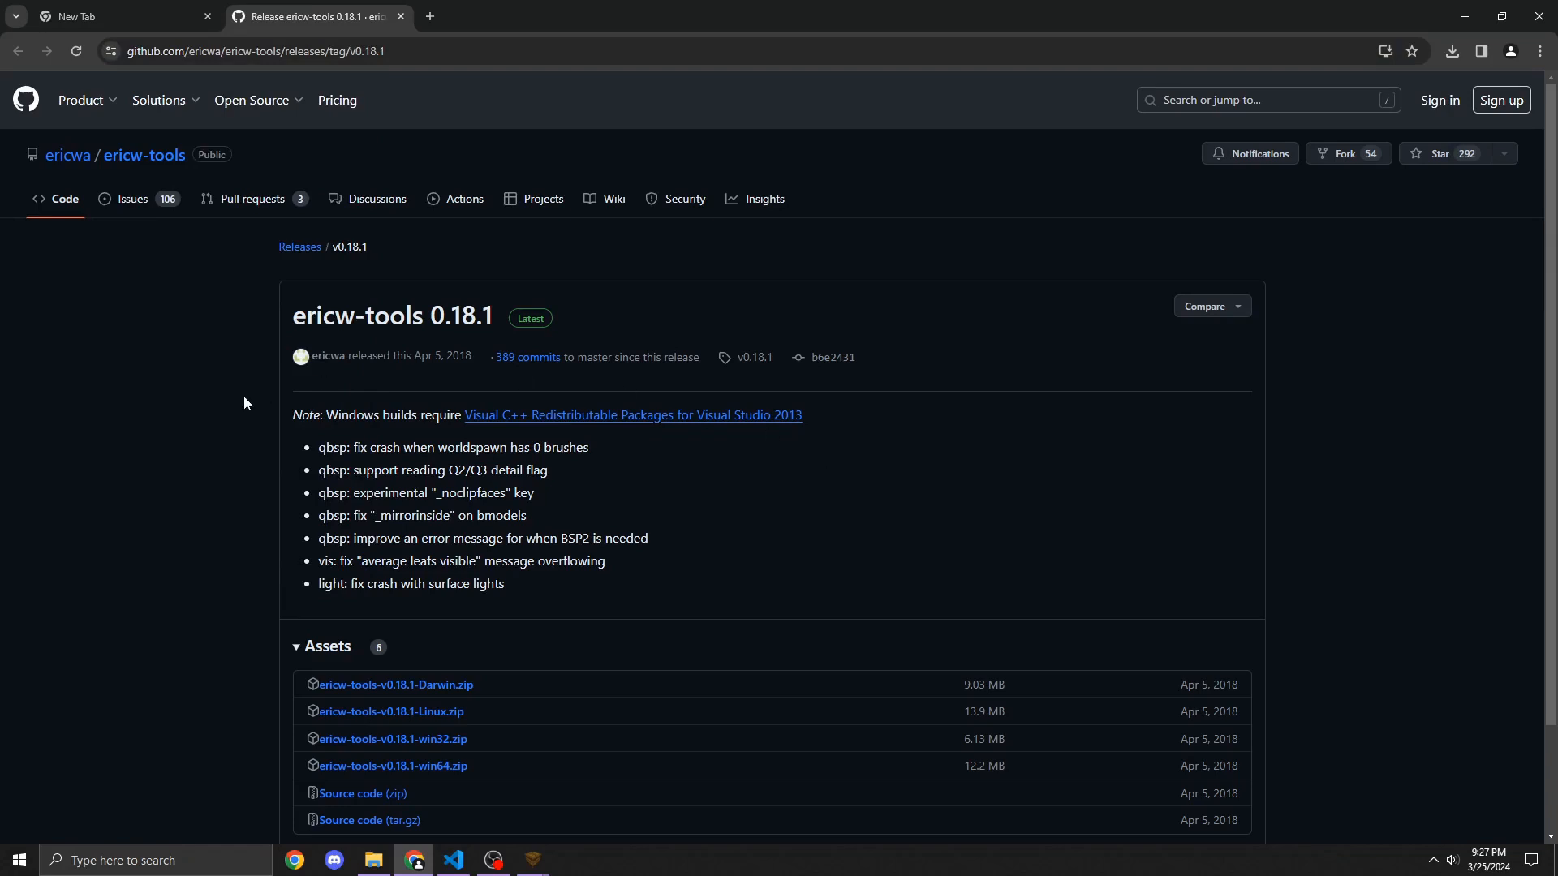
left_click_drag(829, 411, 782, 417)
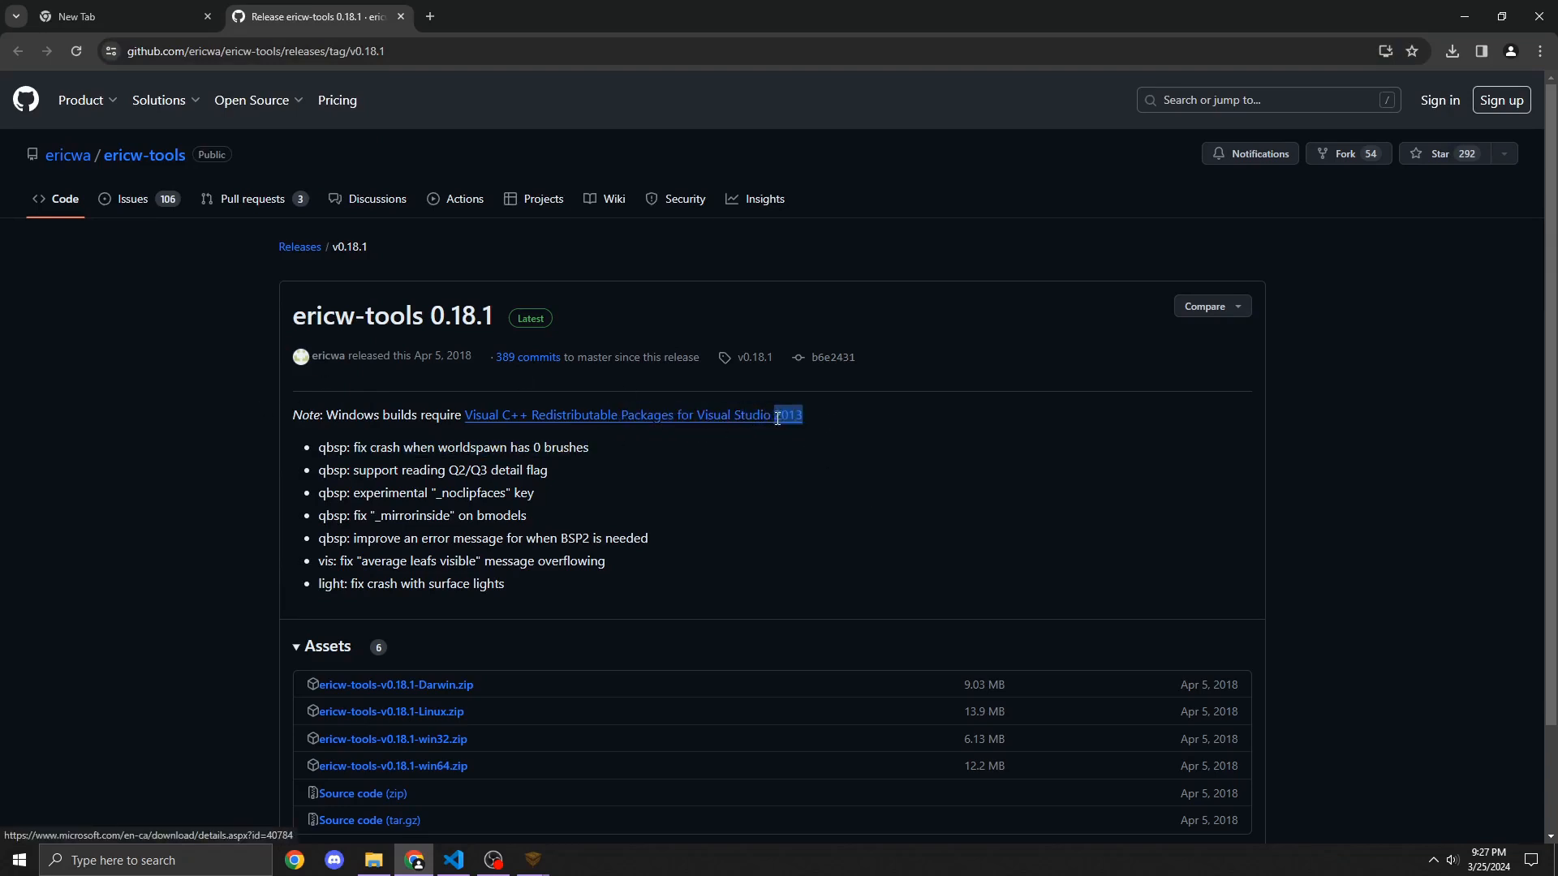
left_click(843, 448)
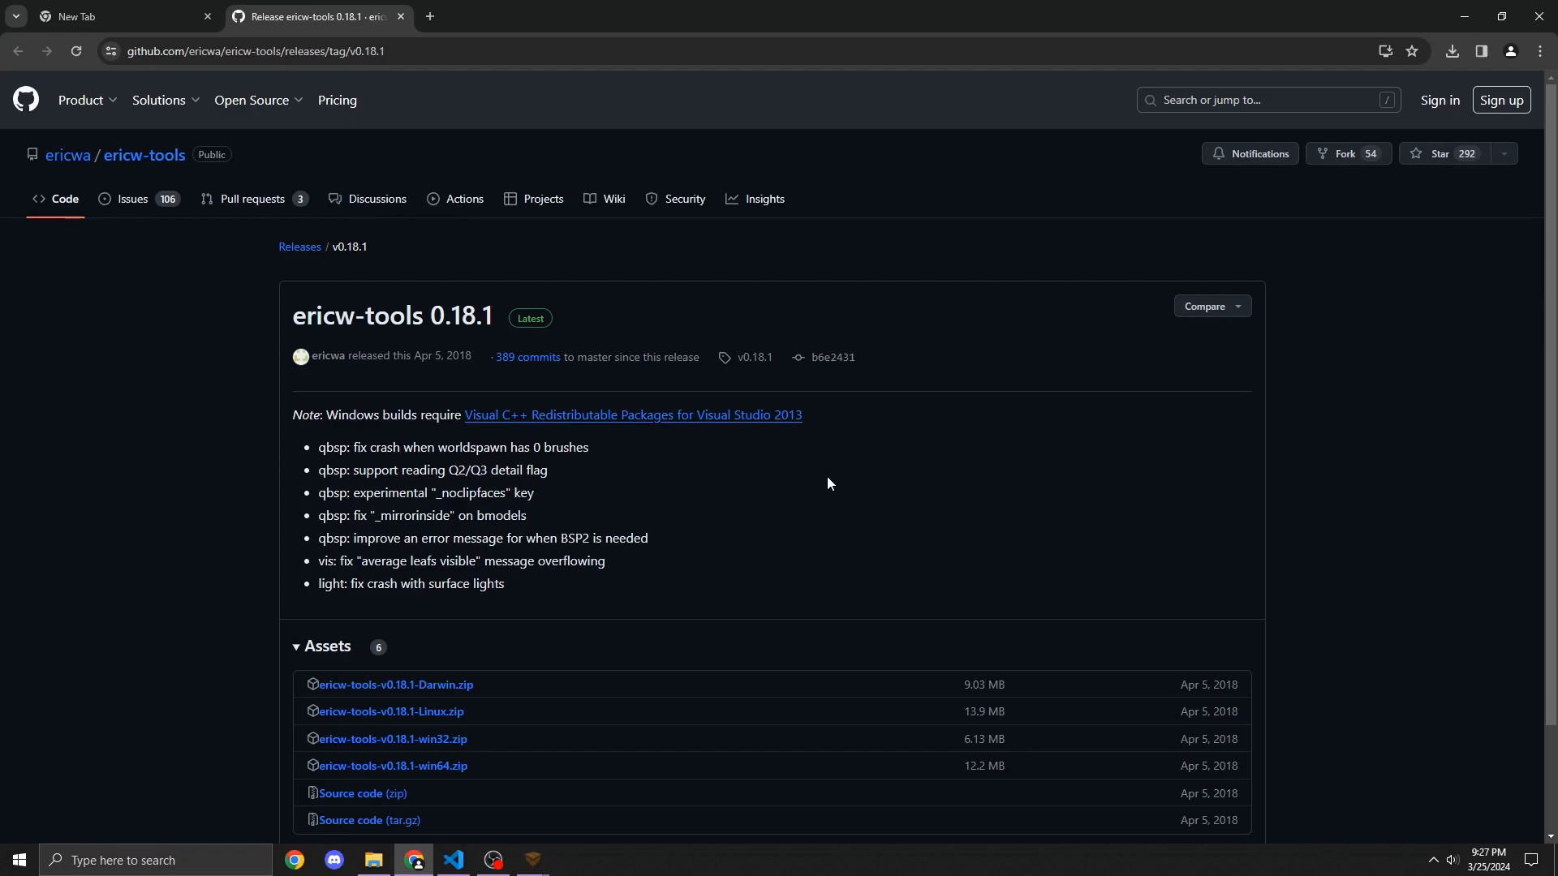
scroll(793, 296, "down", 1)
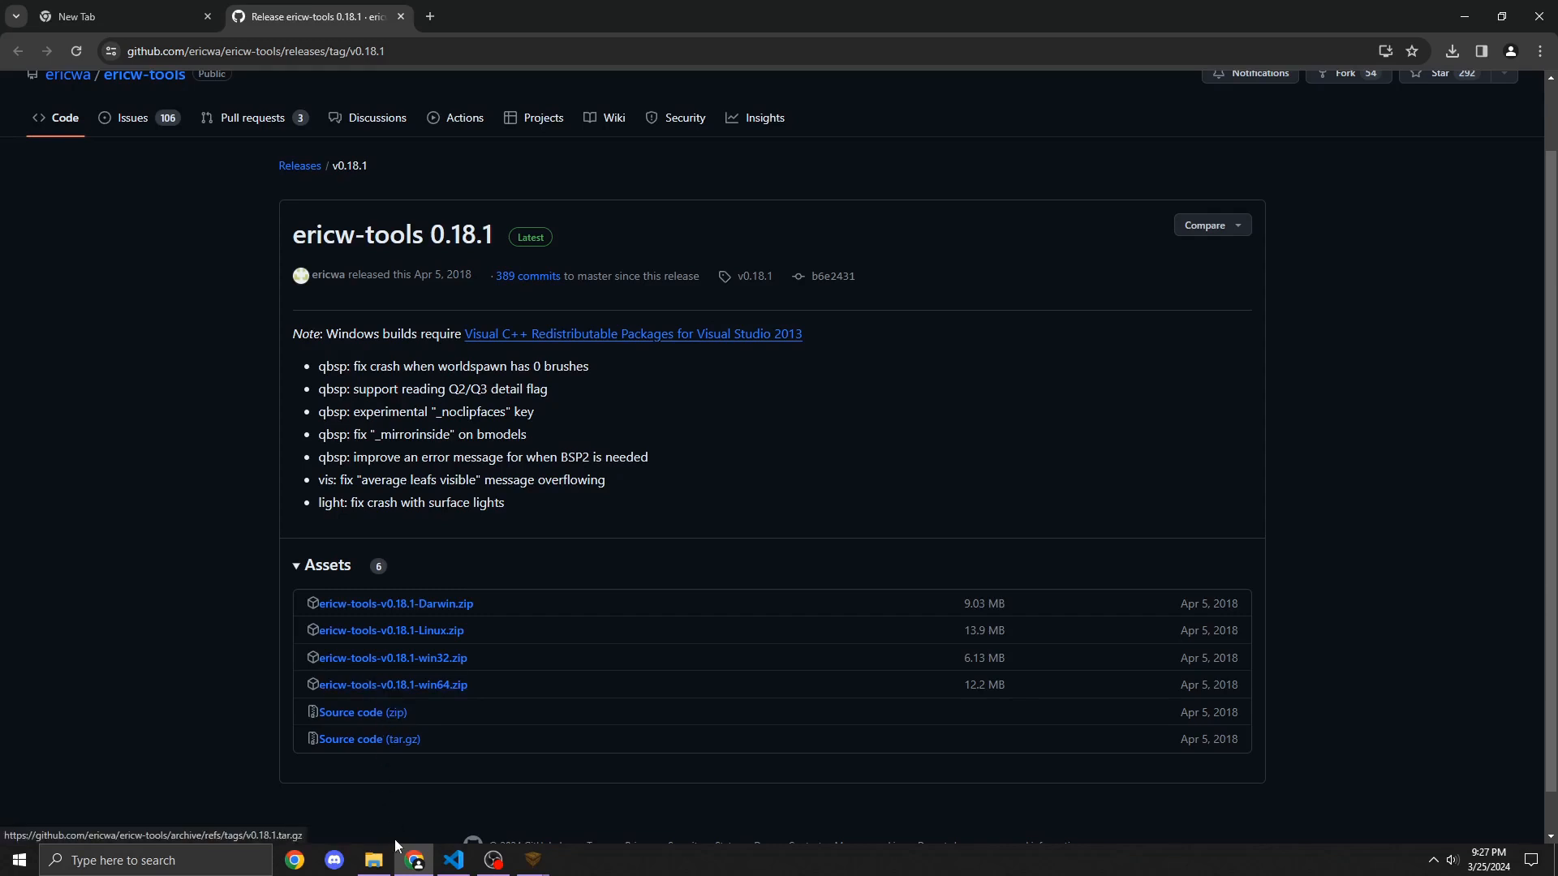
left_click(1465, 17)
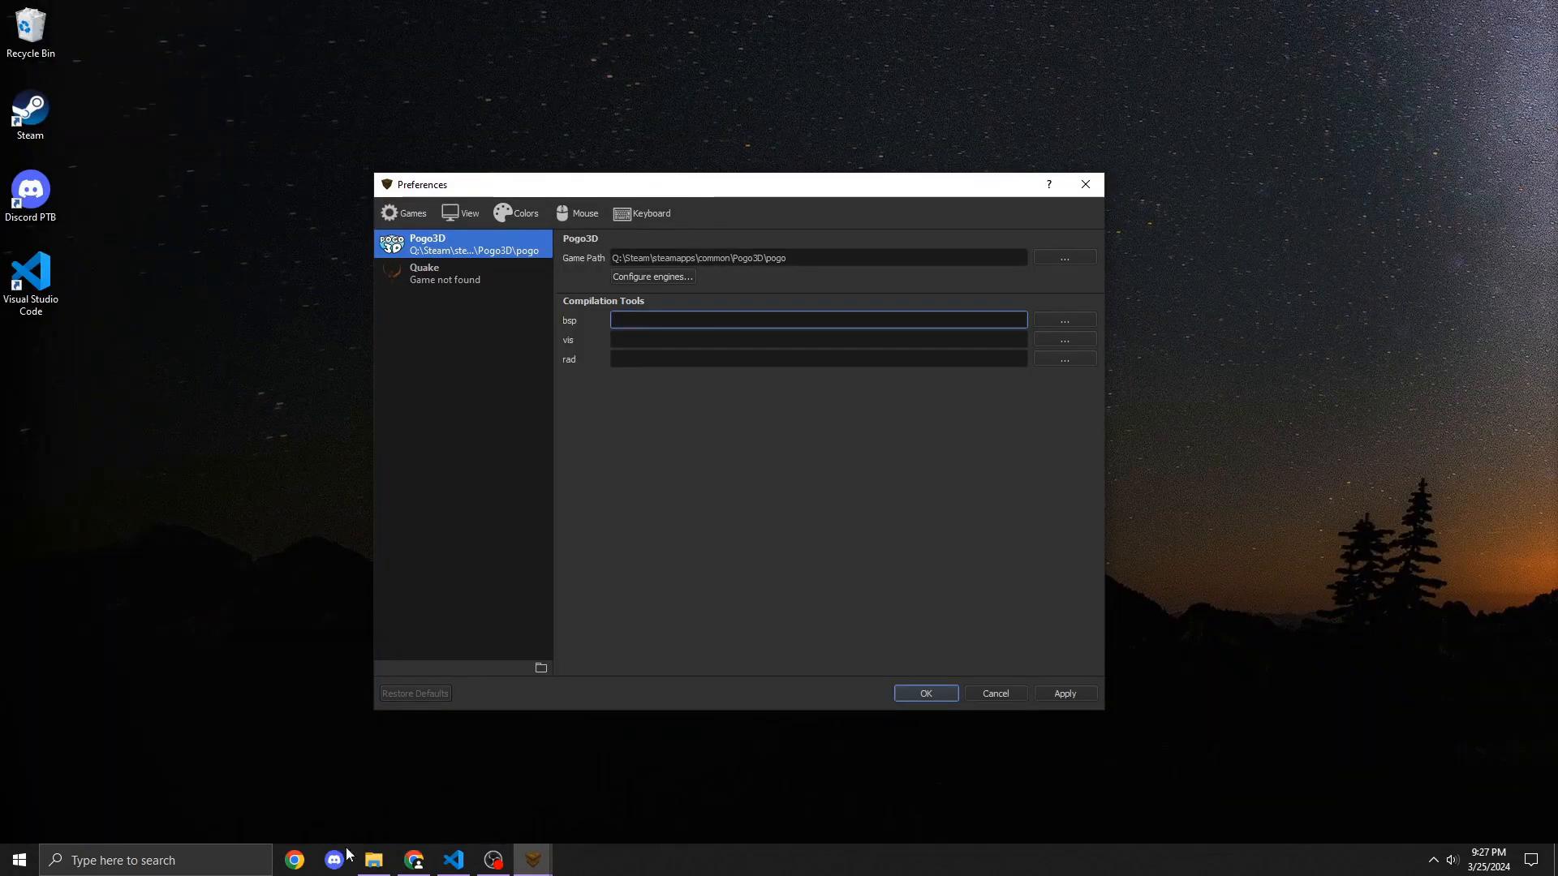
Step: Extract ericw-tools-v0.18.1-win64.zip from Downloads into its default folder
left_click(373, 860)
left_click(316, 401)
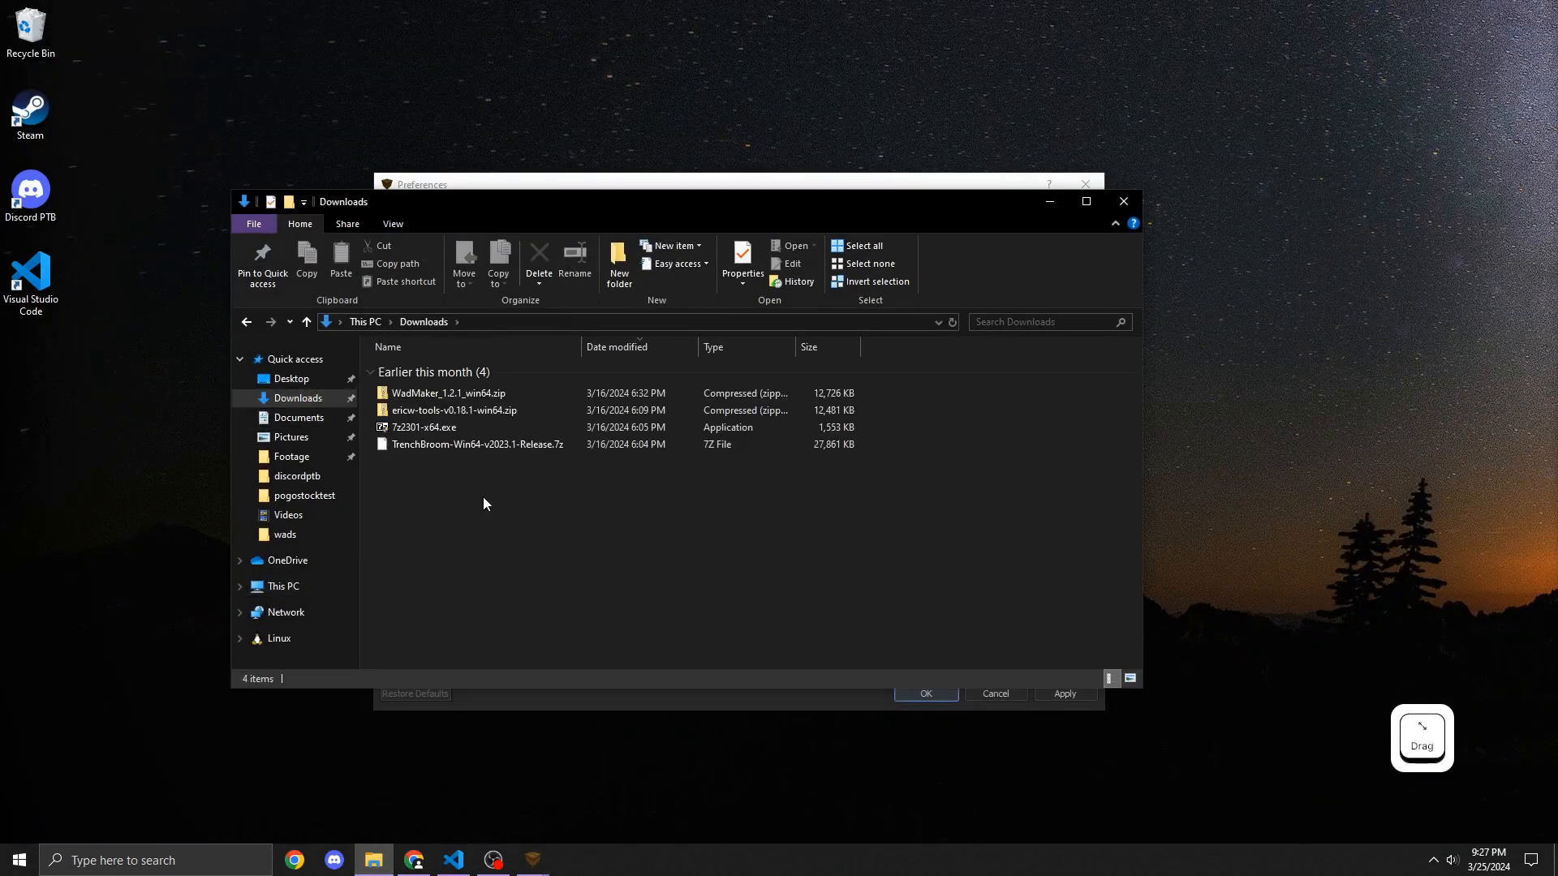
right_click(470, 410)
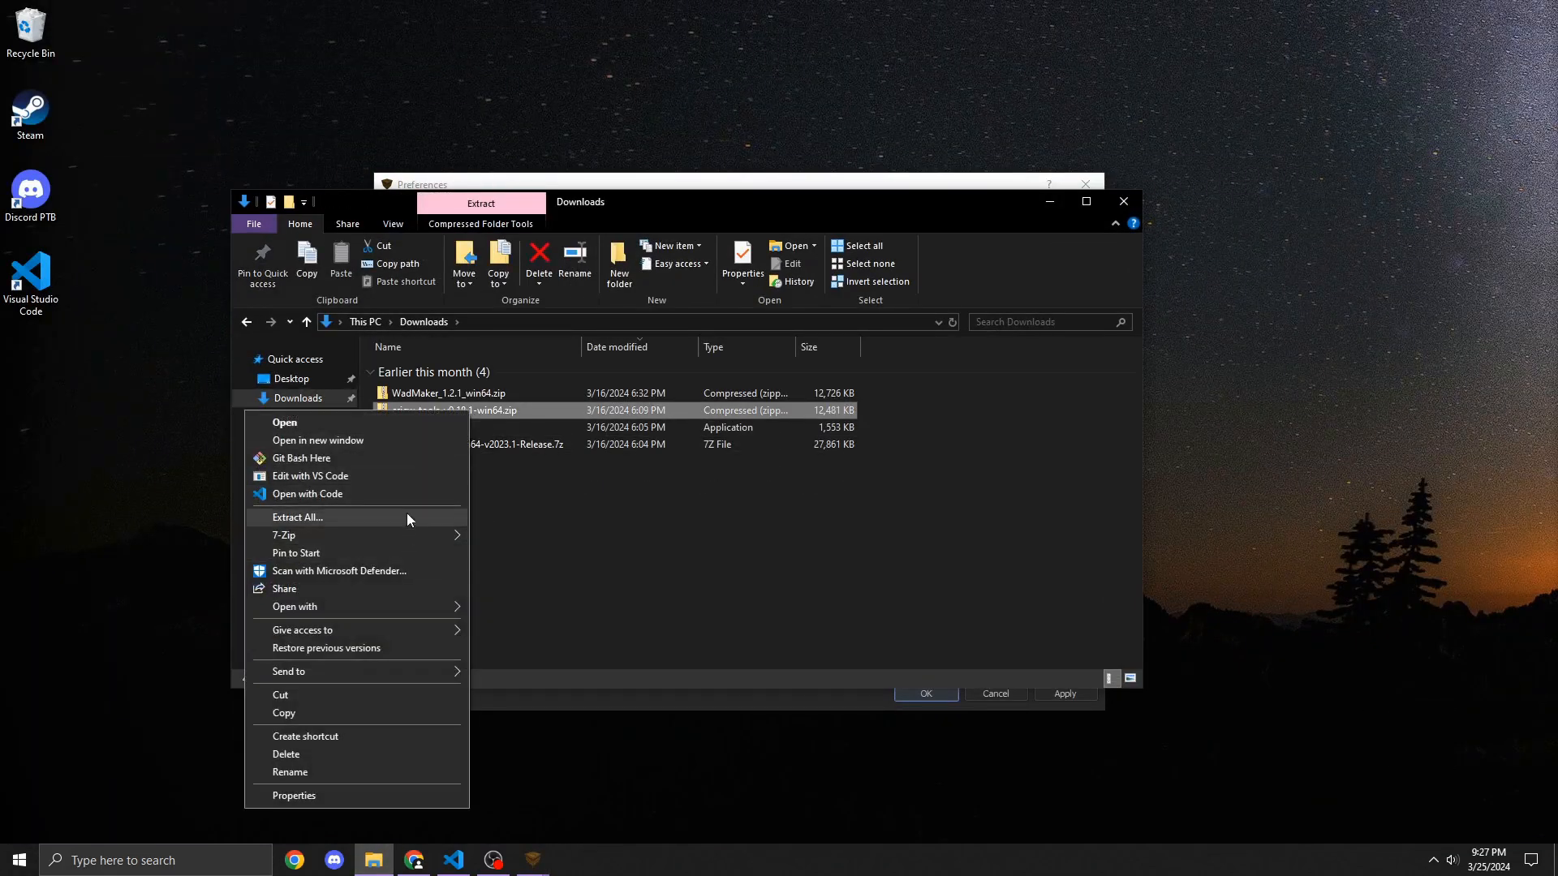
left_click(407, 517)
left_click(925, 587)
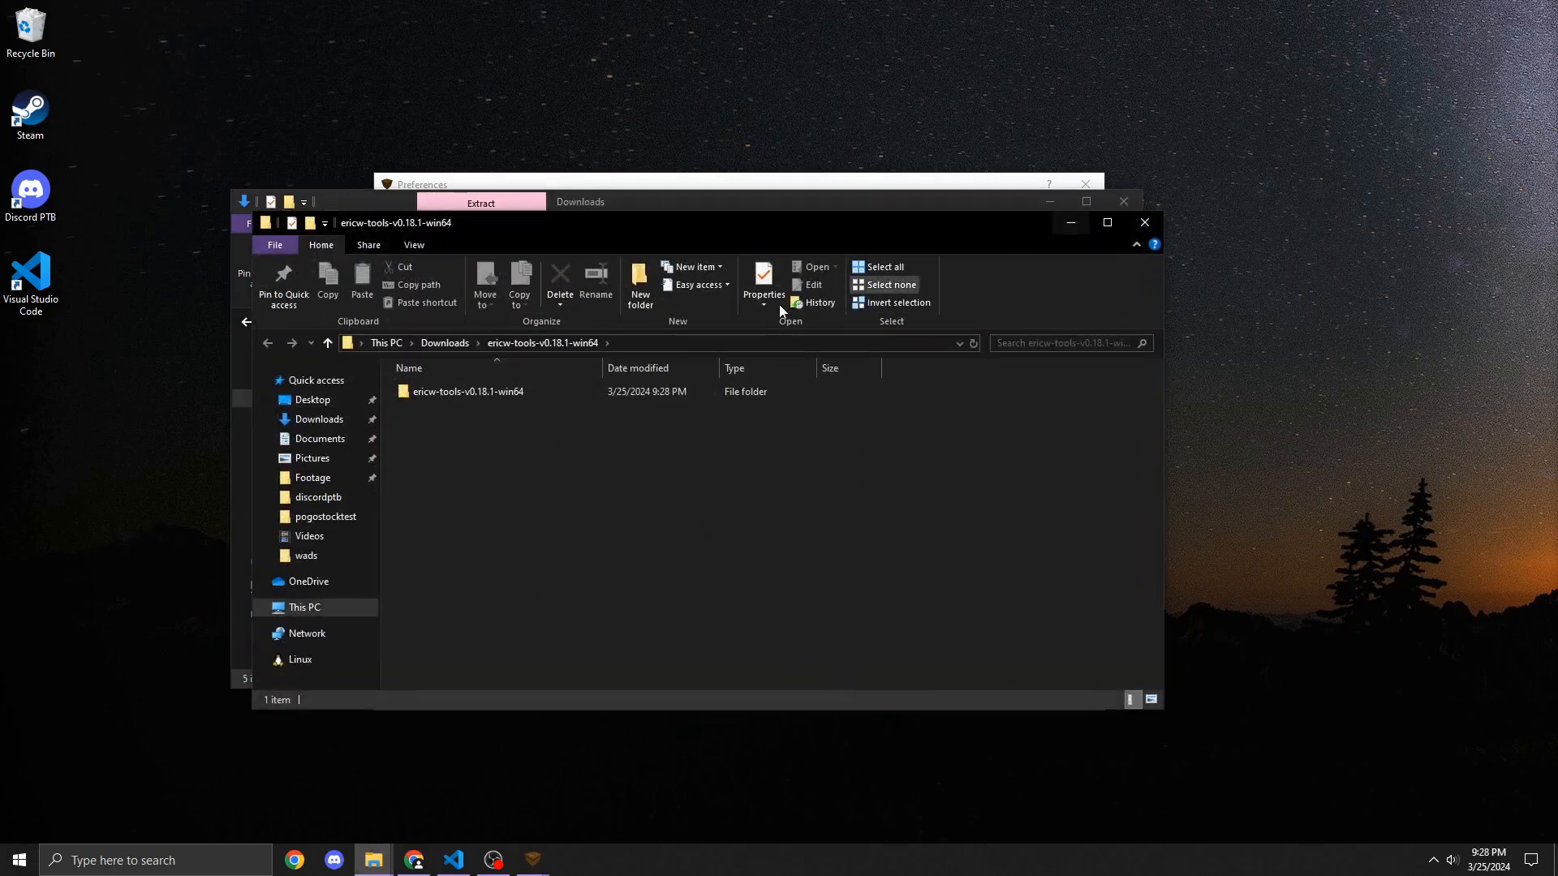
Step: Move the ericw-tools-v0.18.1-win64 folder from Downloads into the Documents folder
left_click(512, 397)
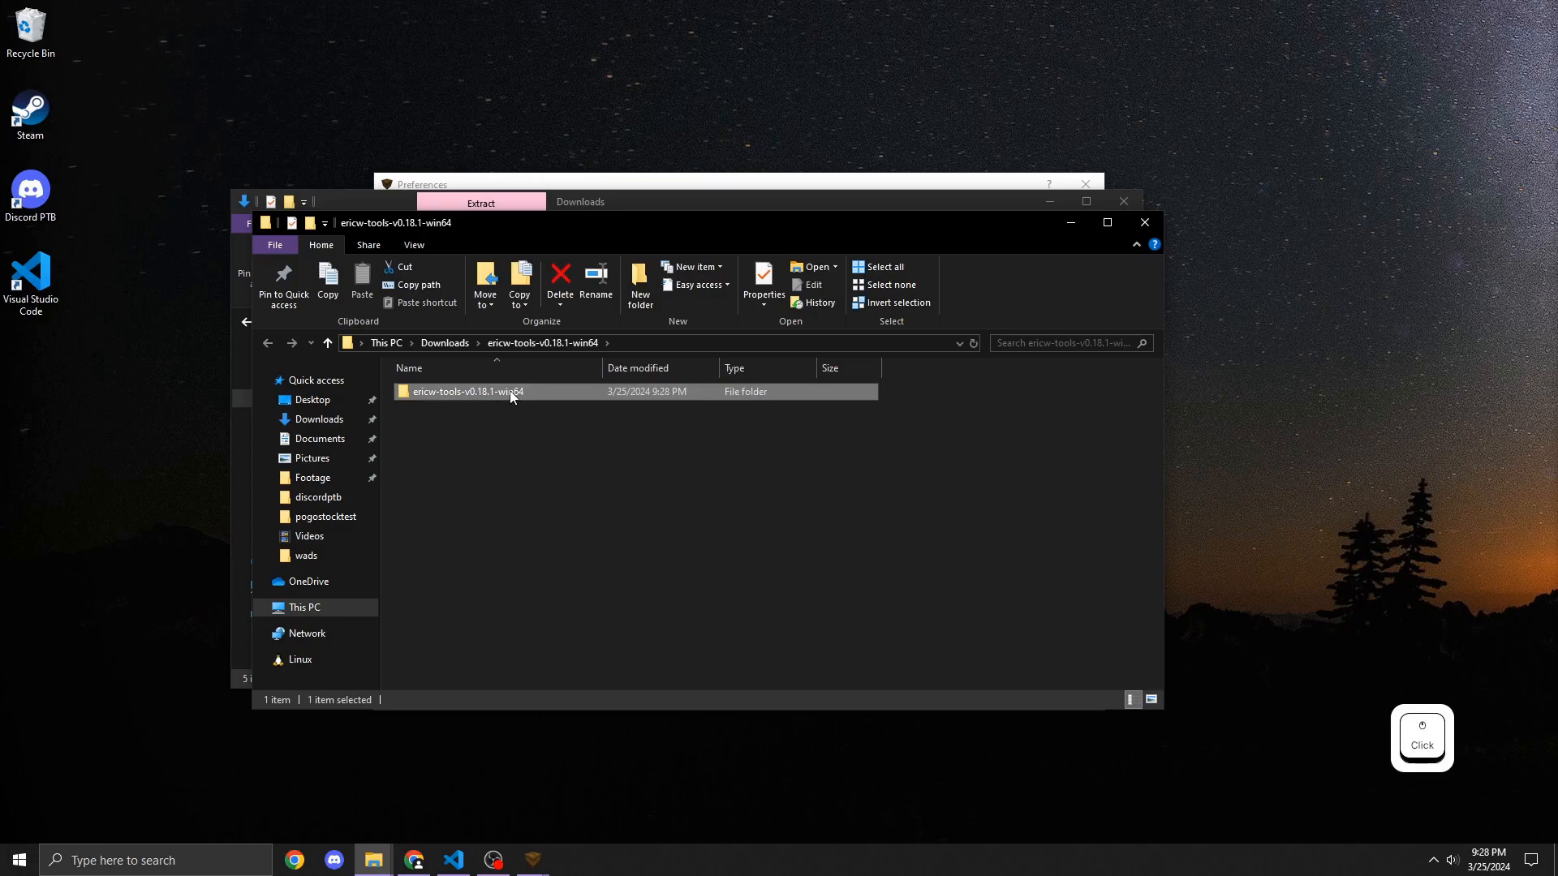
key("ctrl")
right_click(512, 394)
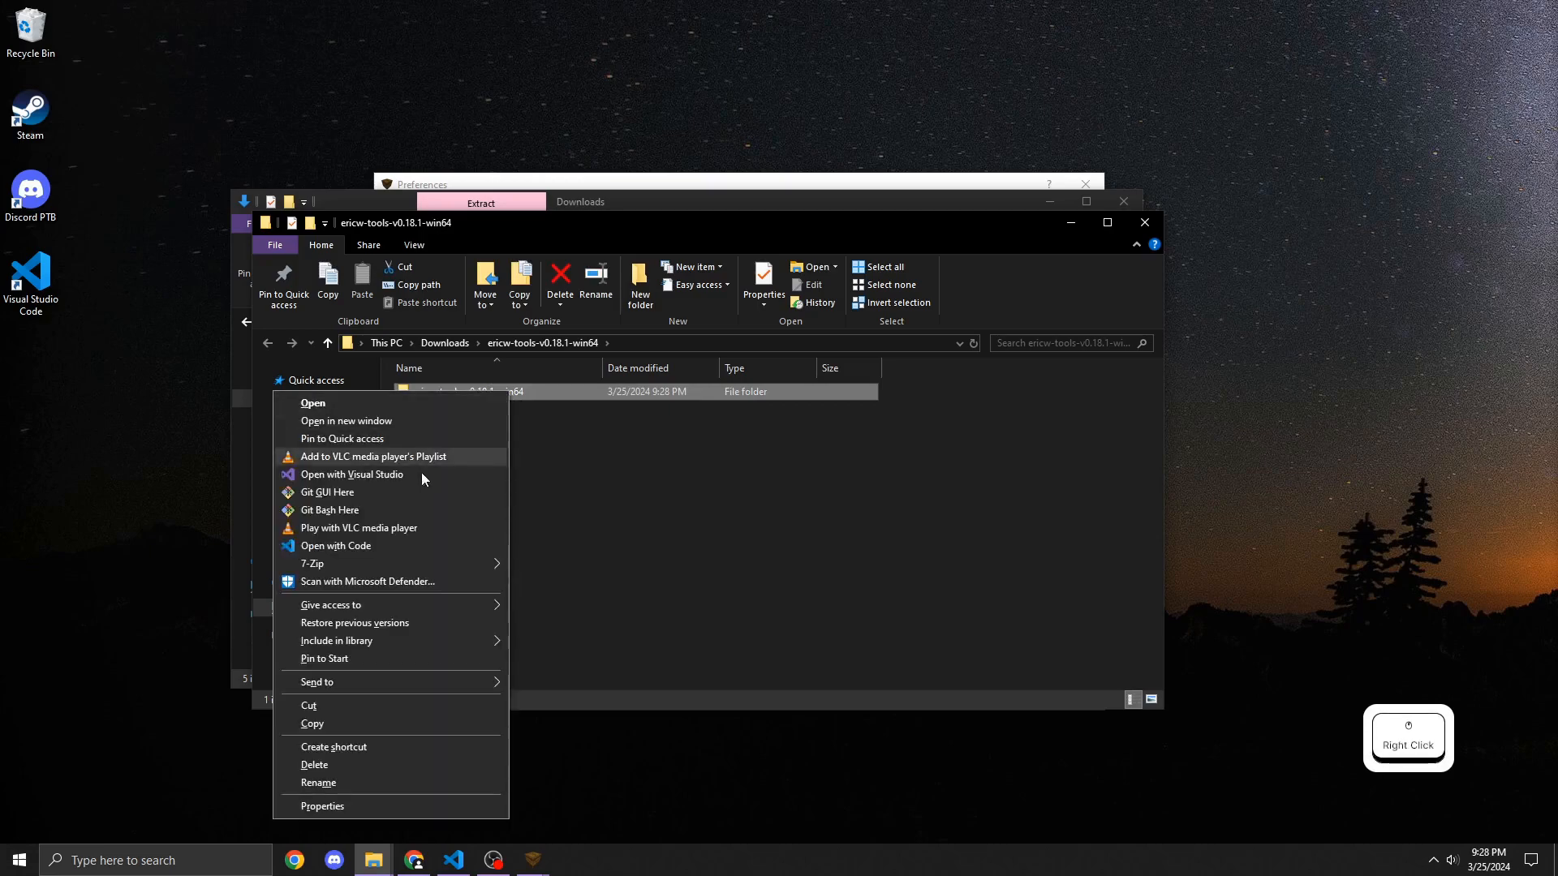
left_click(348, 699)
left_click(355, 441)
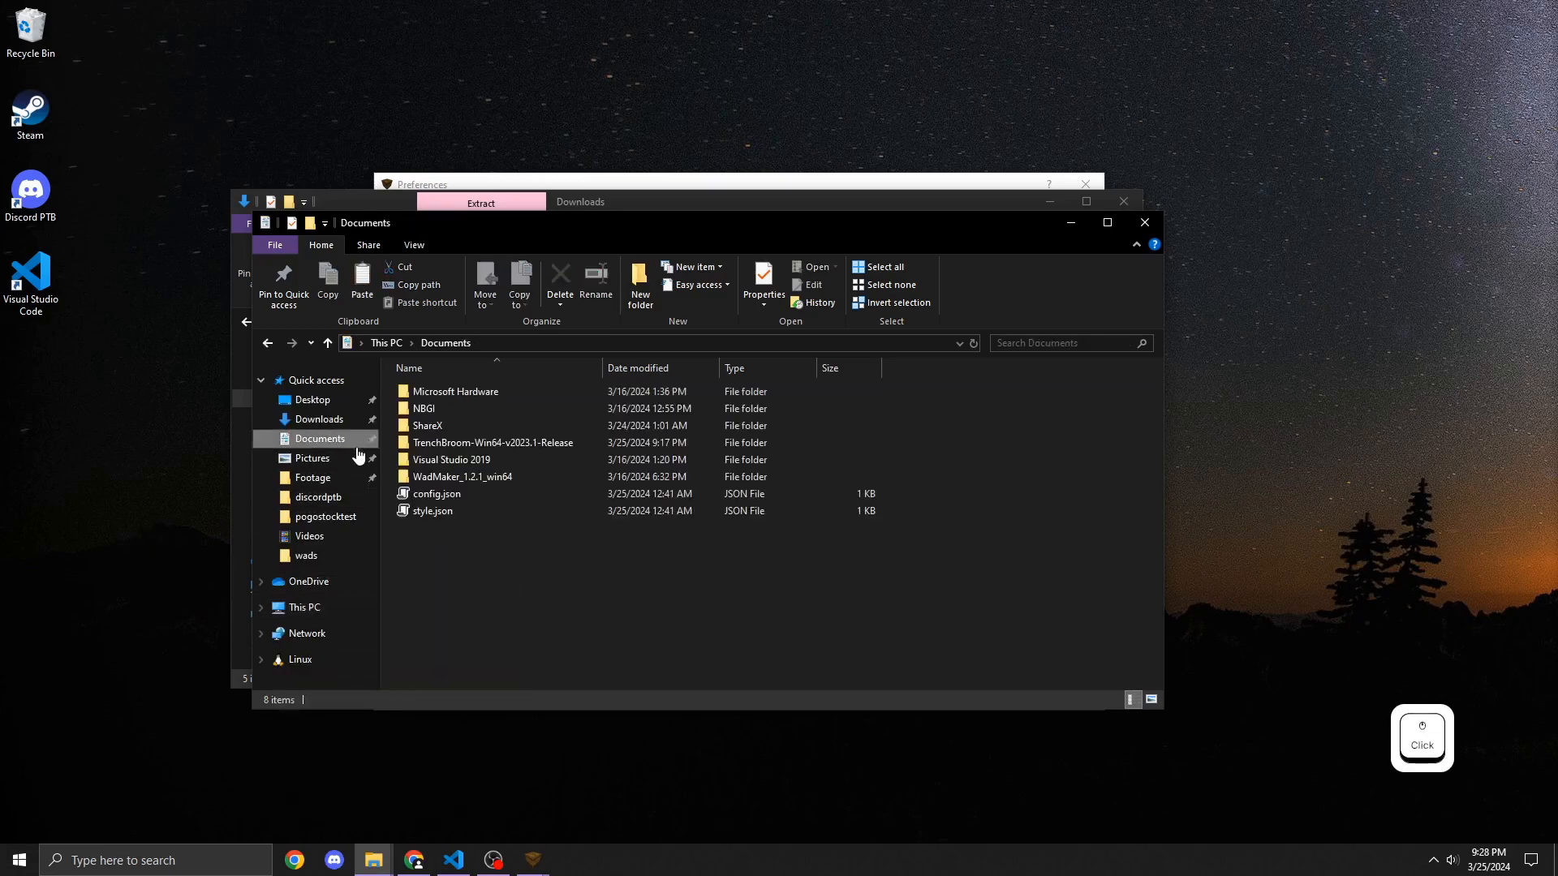
key("ctrl+v")
left_click(606, 592)
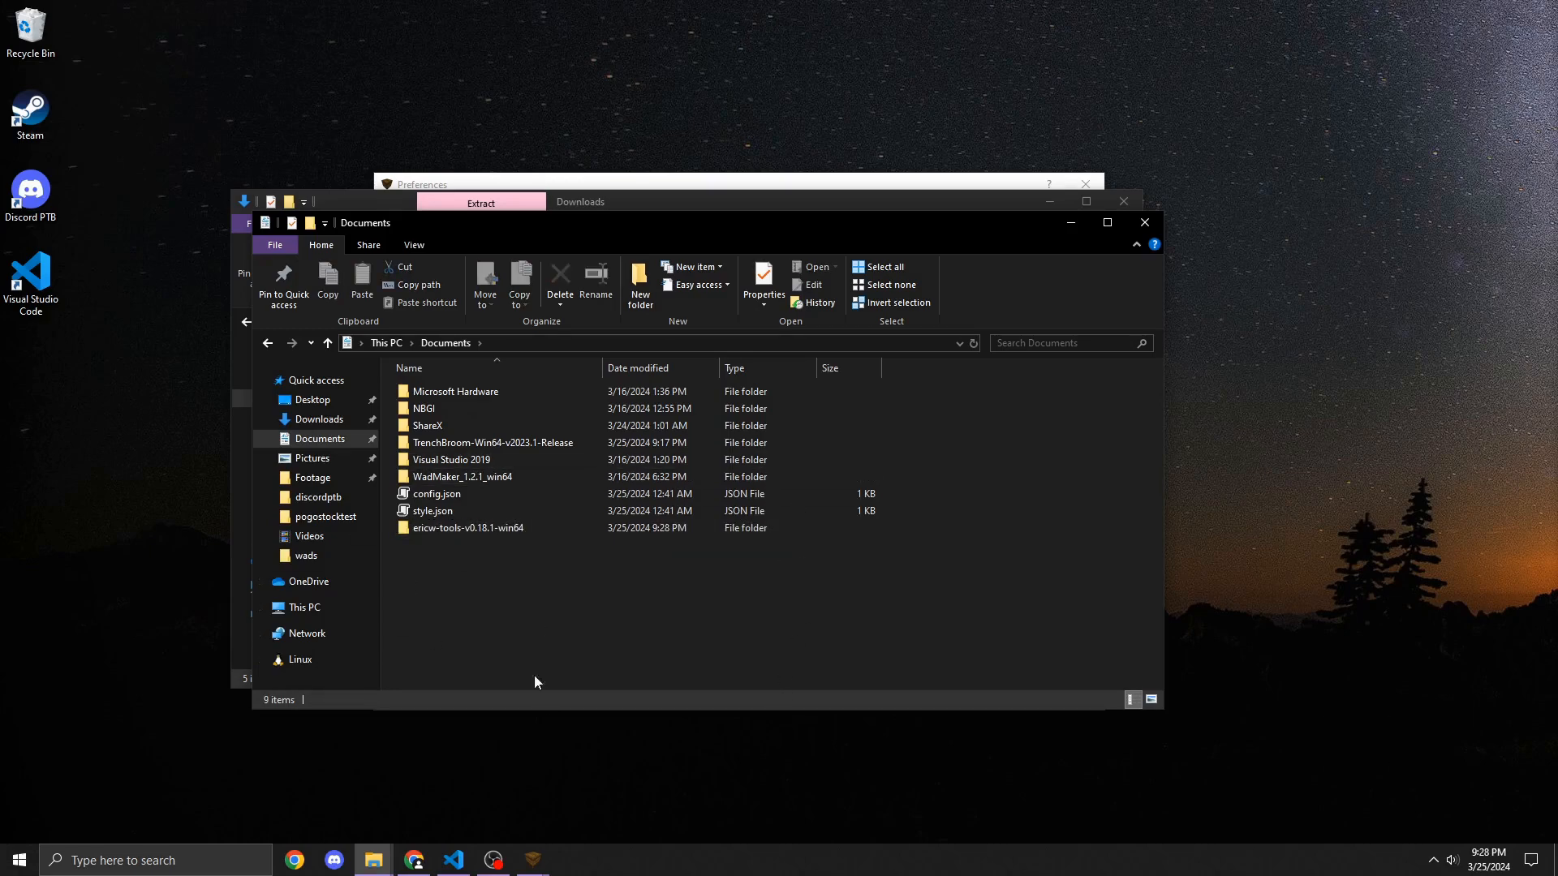
Step: Open the moved ericw-tools folder's bin subfolder and copy its folder path
left_click(531, 528)
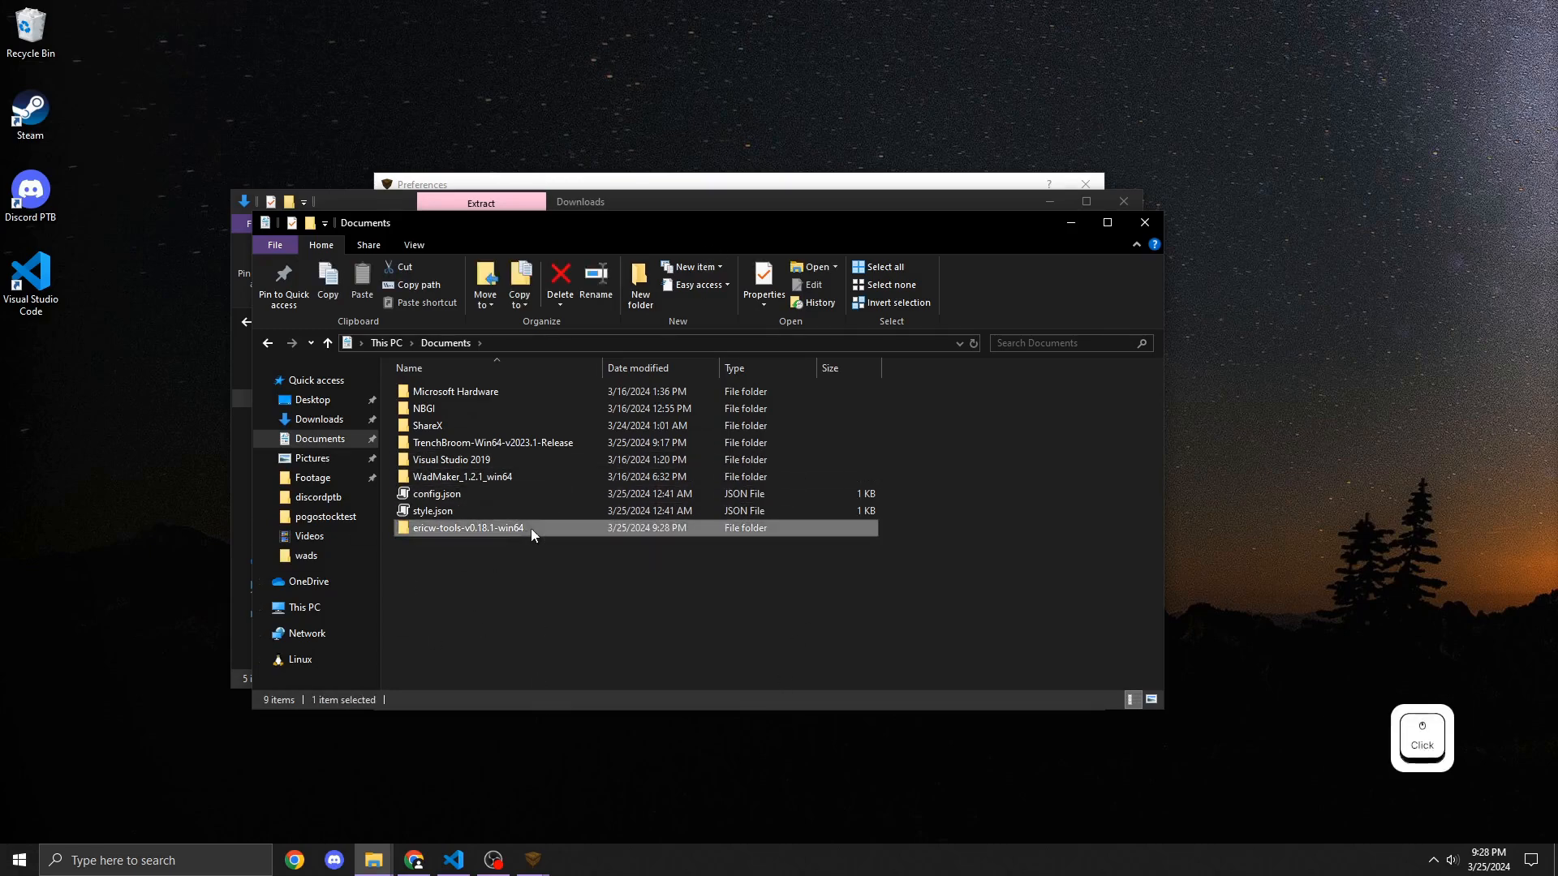
double_click(530, 528)
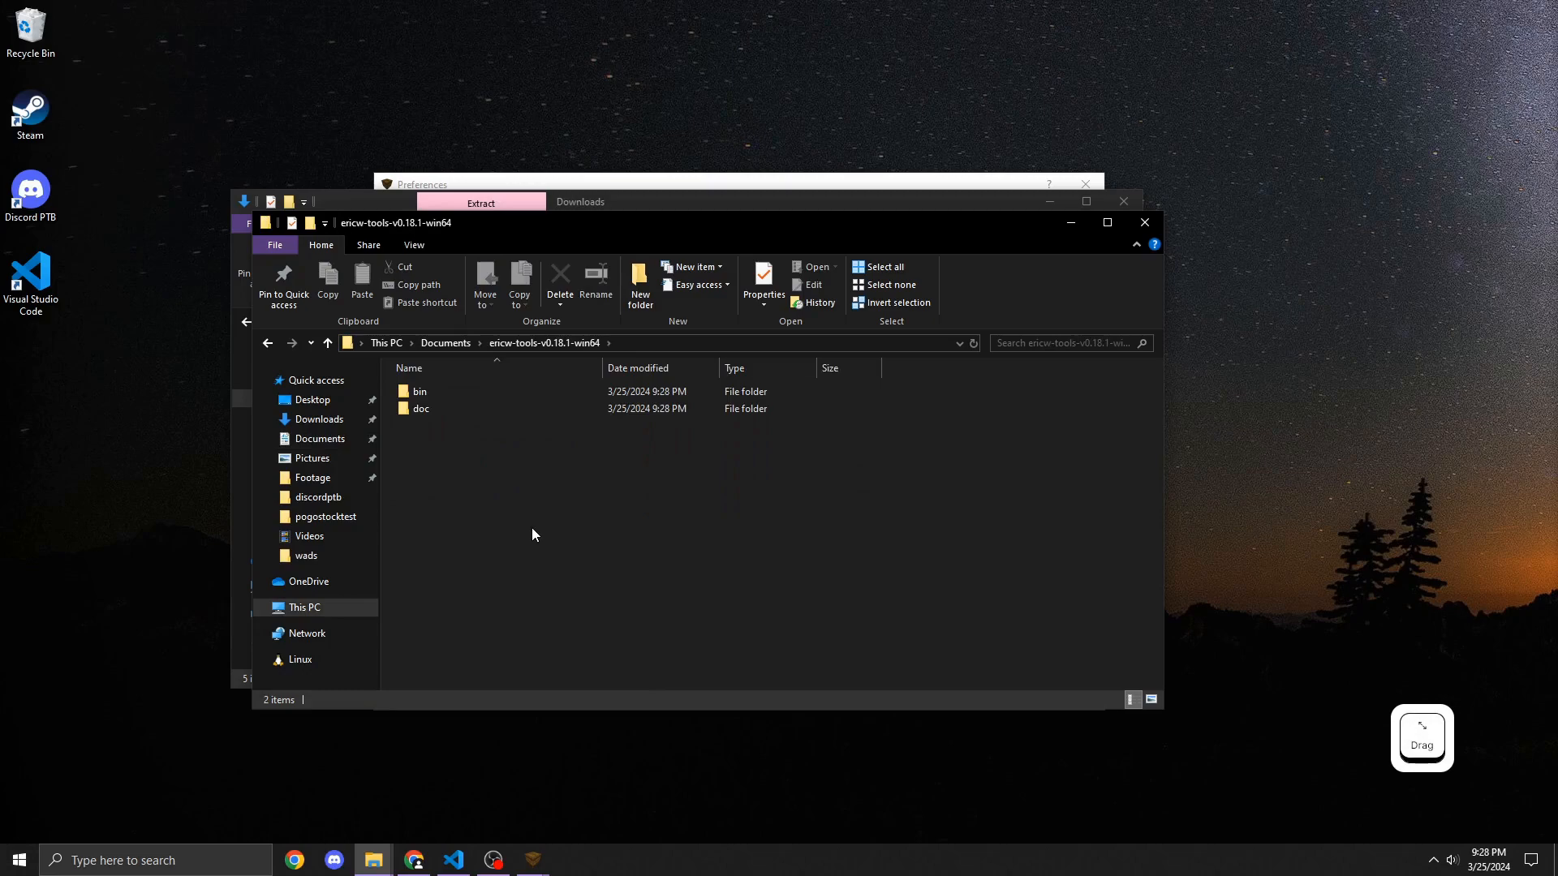
double_click(477, 397)
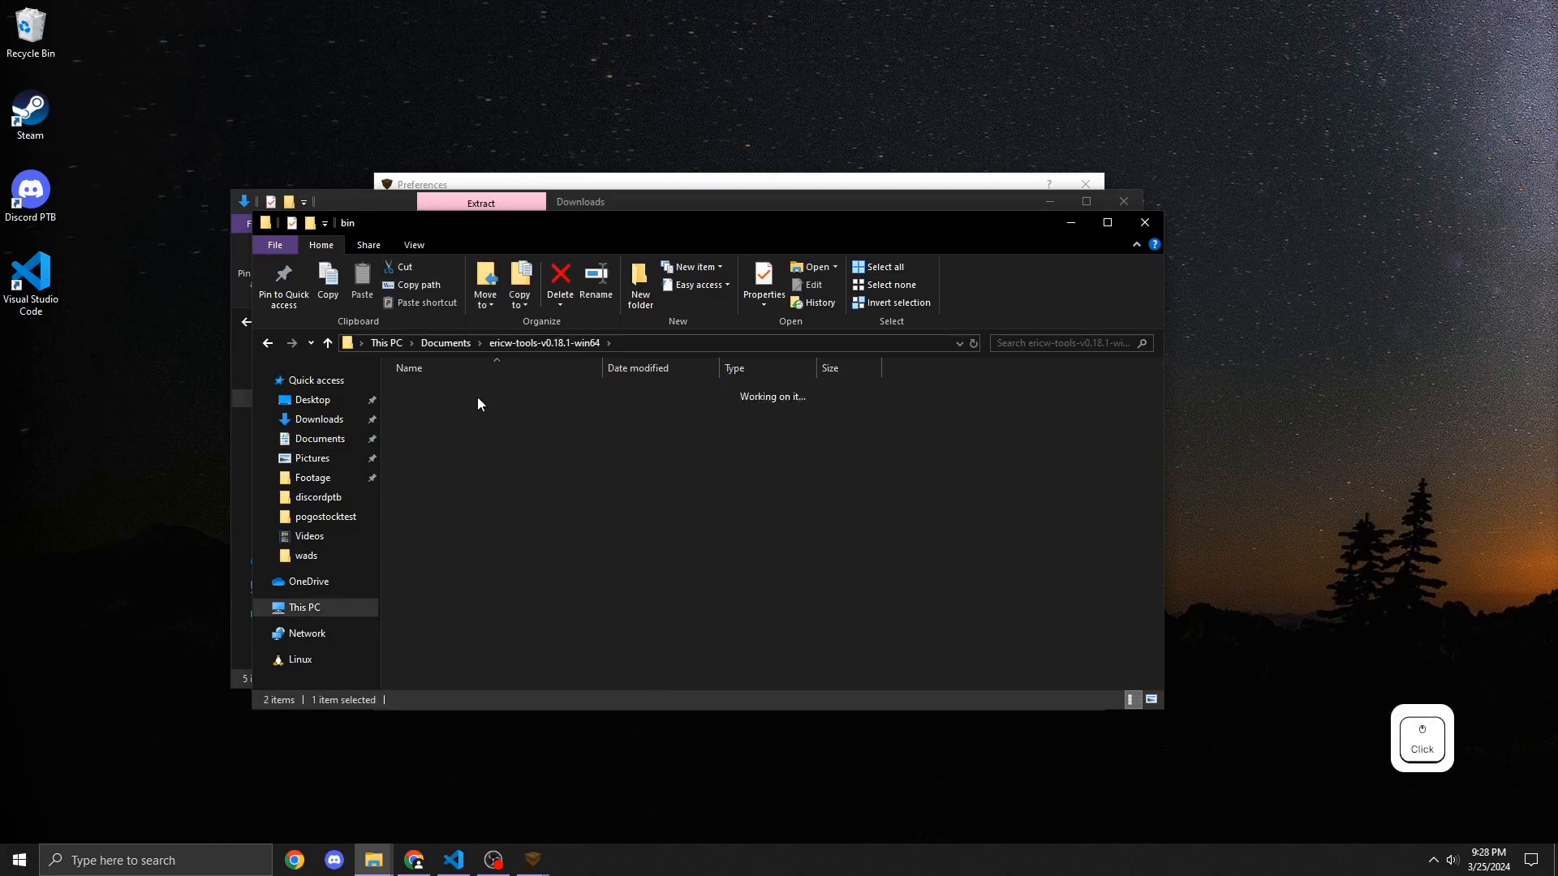
left_click(661, 343)
key("ctrl+c")
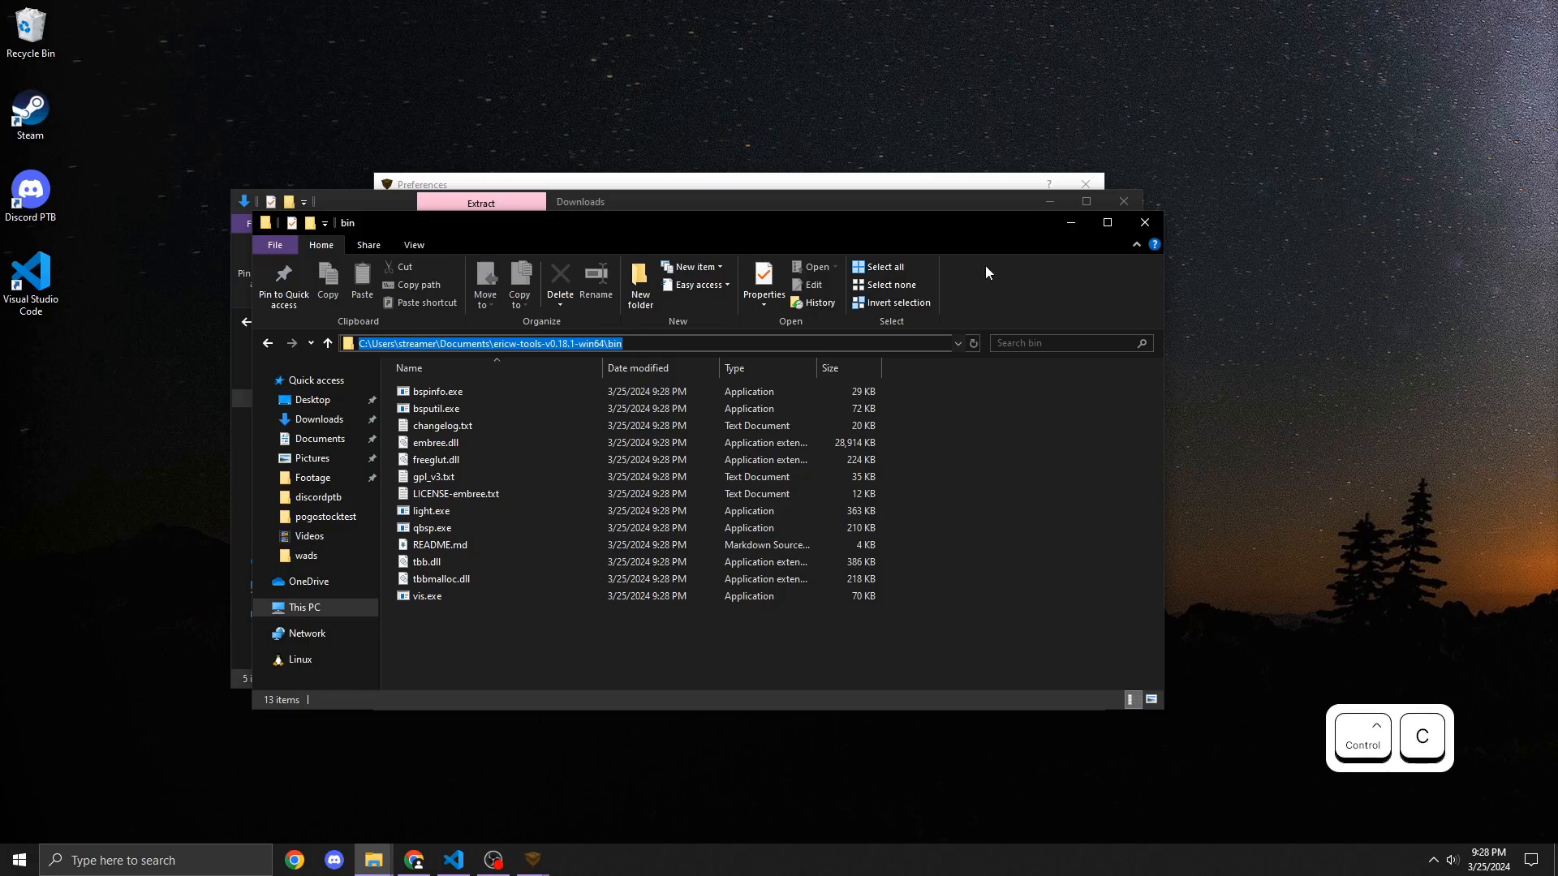
Step: In TrenchBroom preferences, browse to the ericw-tools bin folder and set the bsp compilation tool to qbsp.exe
left_click(1005, 185)
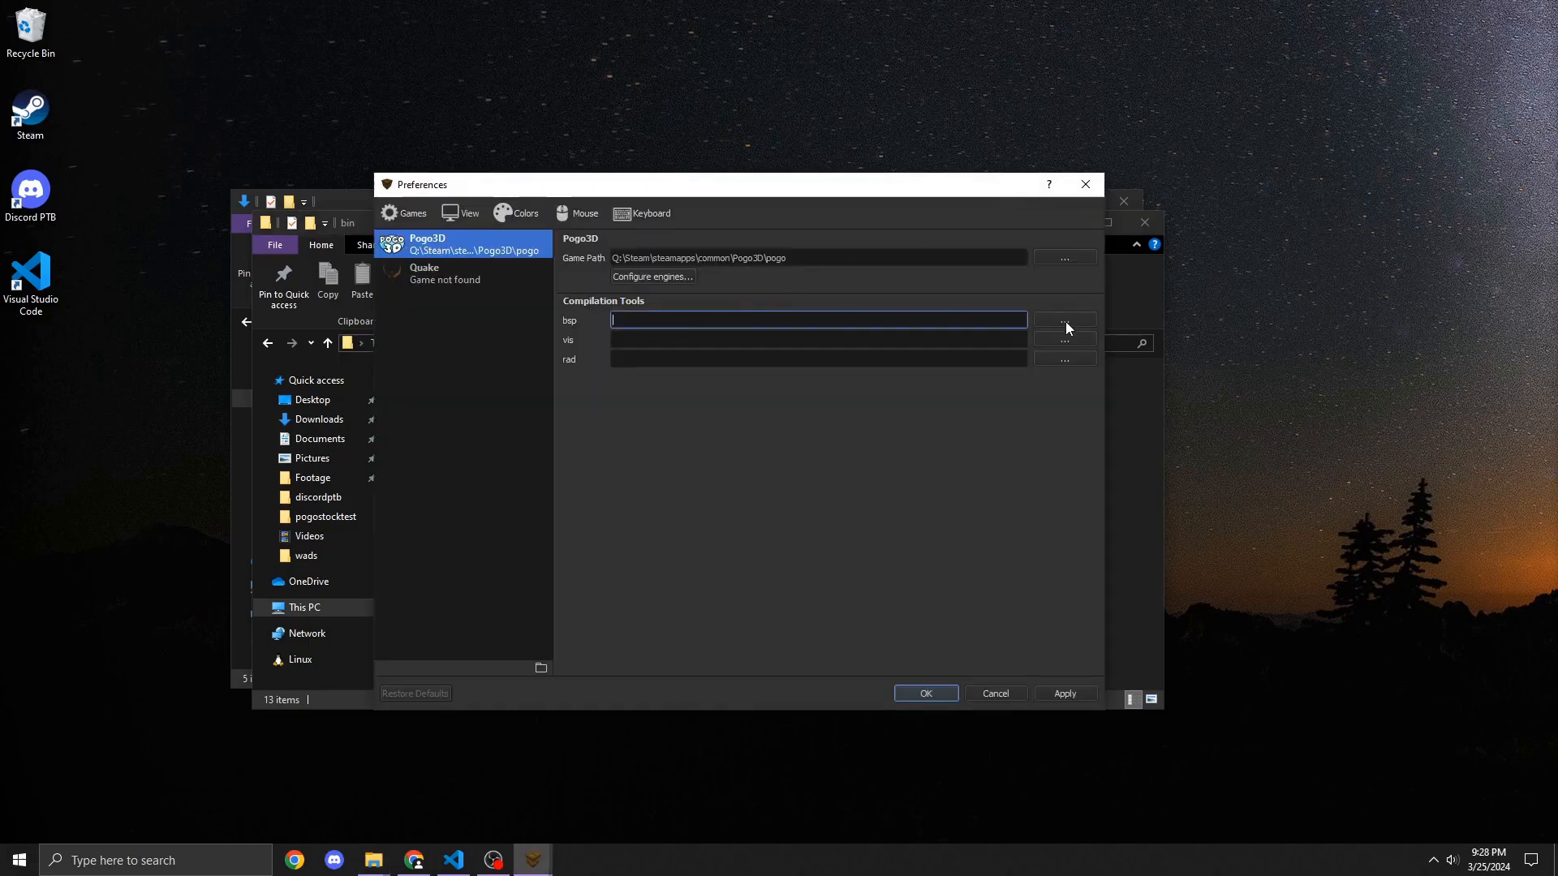
left_click(1065, 319)
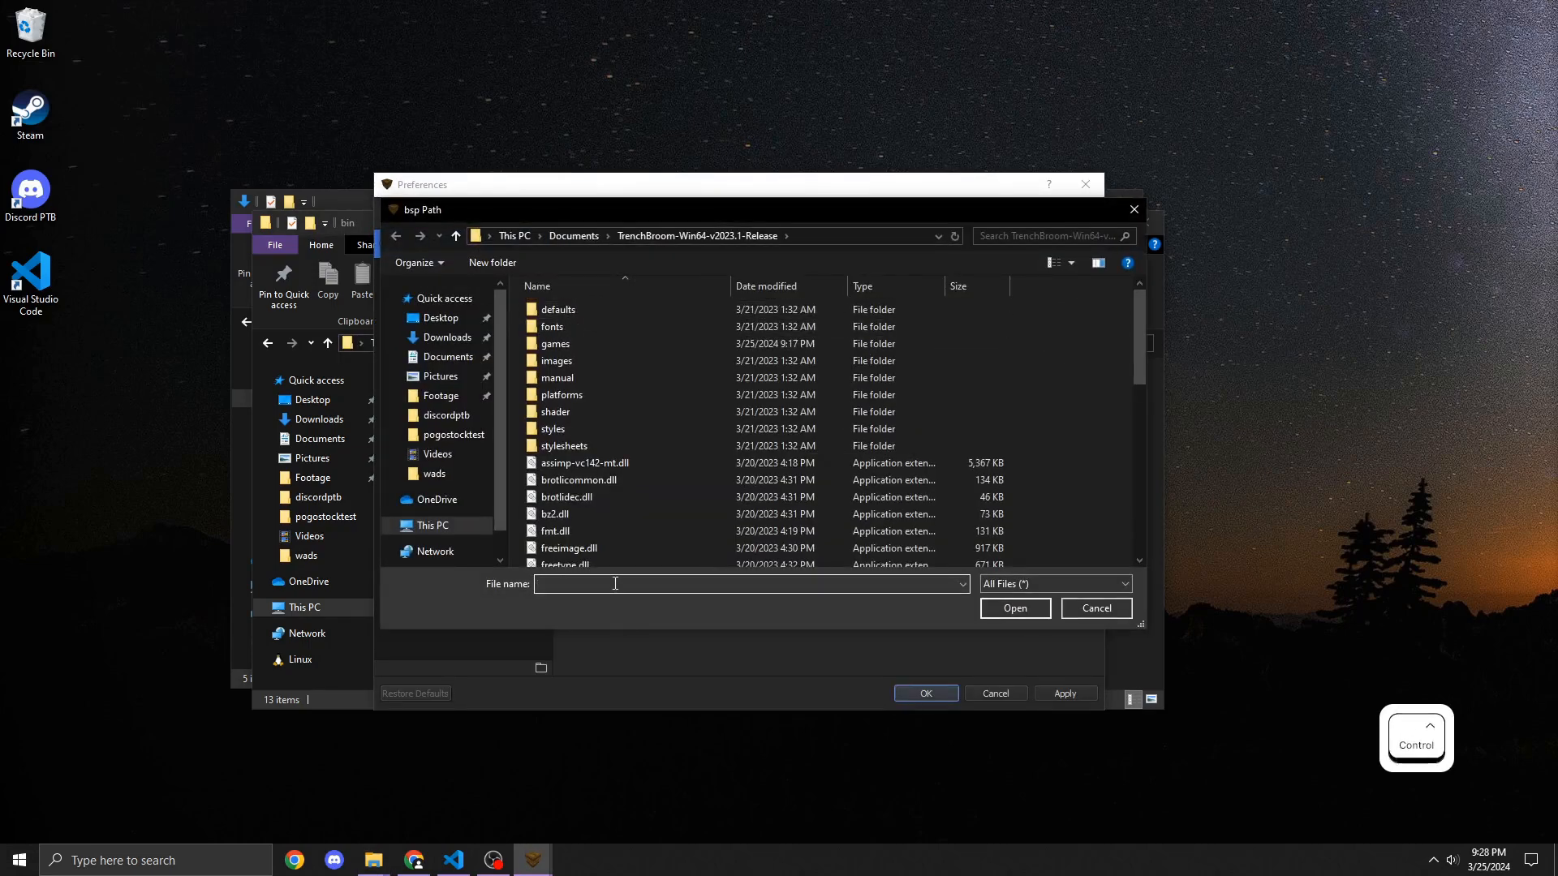
key("ctrl+v")
key("Return")
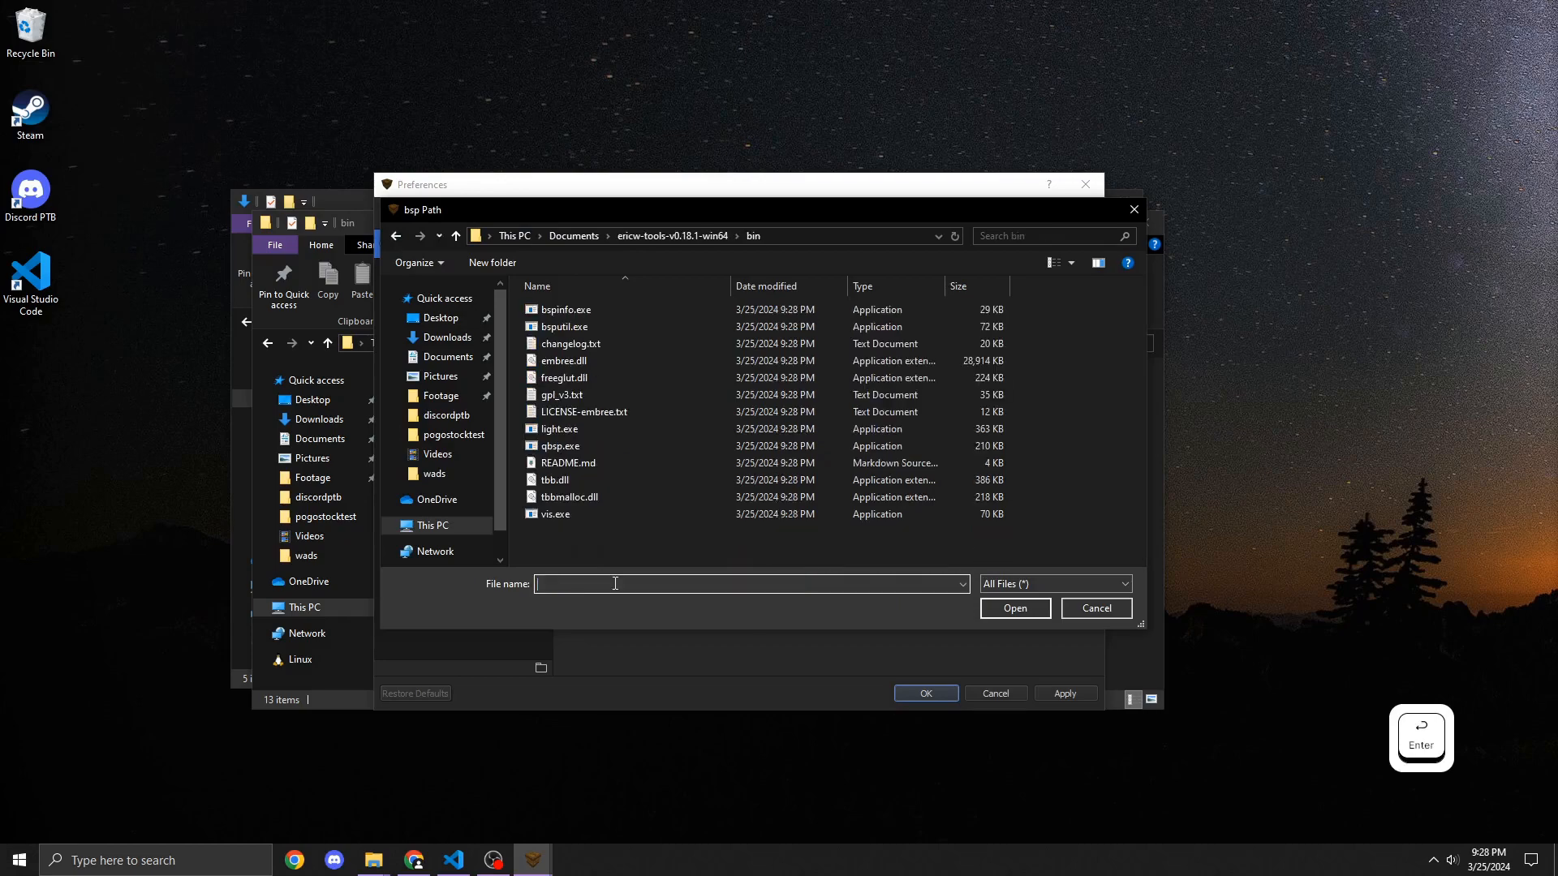
left_click_drag(657, 209, 1050, 241)
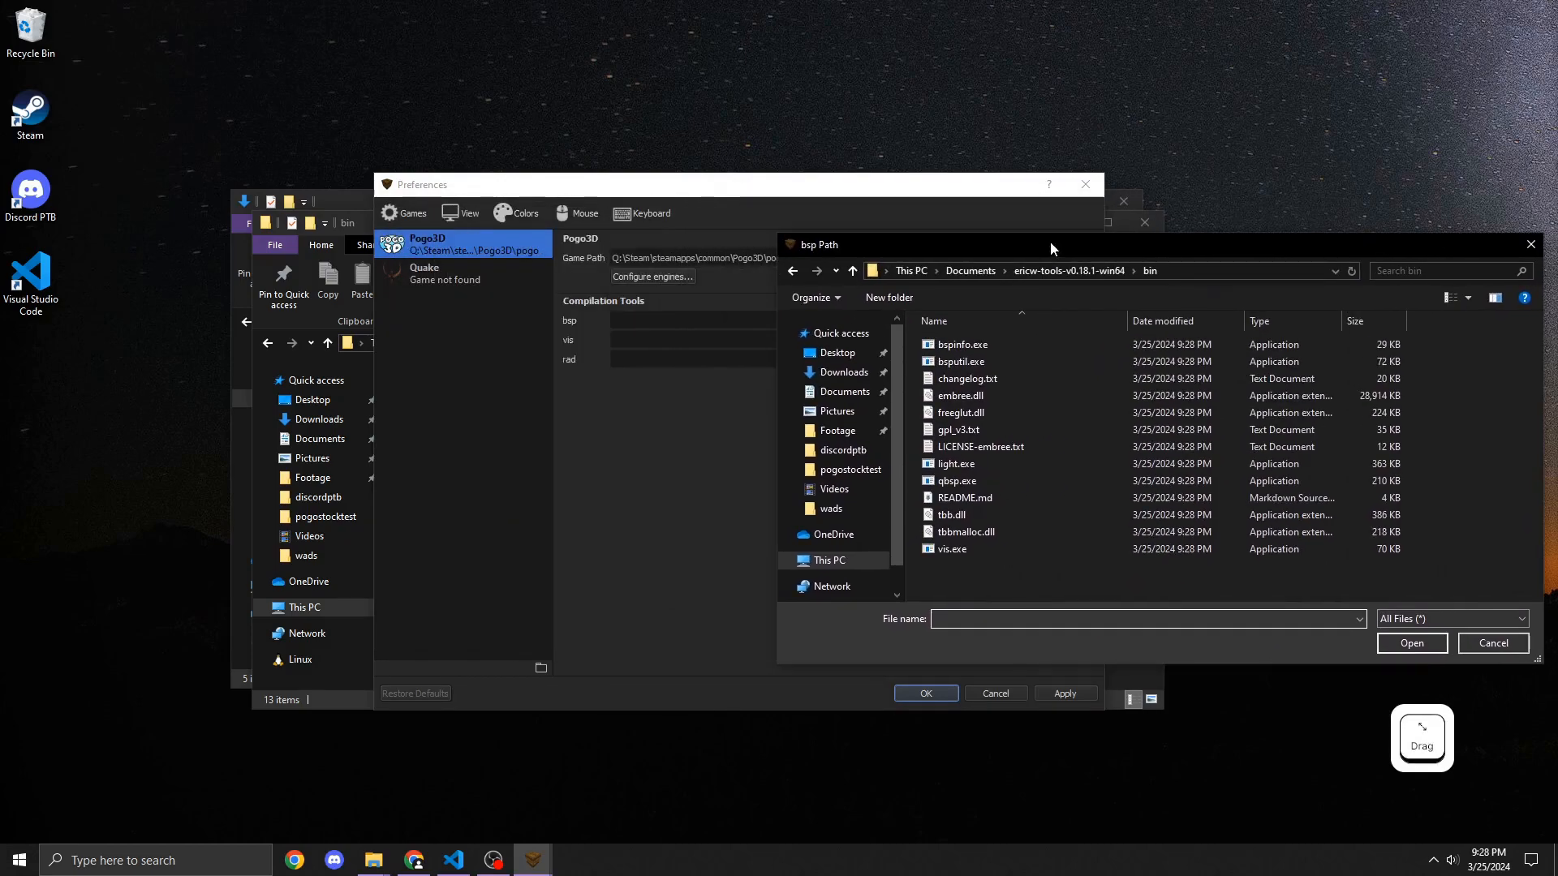
double_click(966, 480)
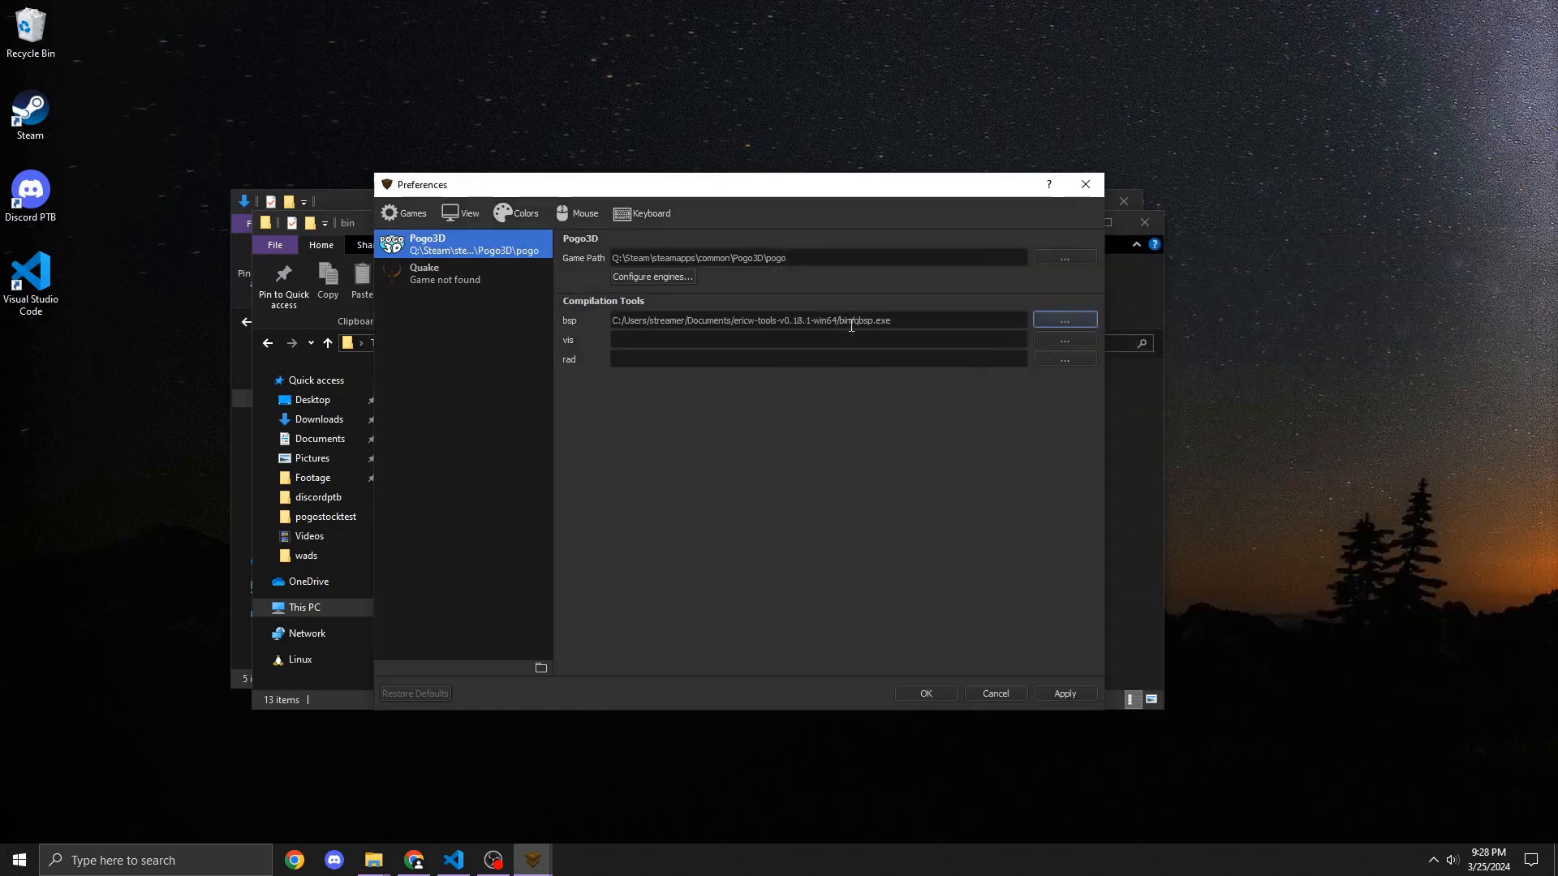
Step: Set the vis compilation tool to vis.exe from the ericw-tools bin folder
left_click(1051, 339)
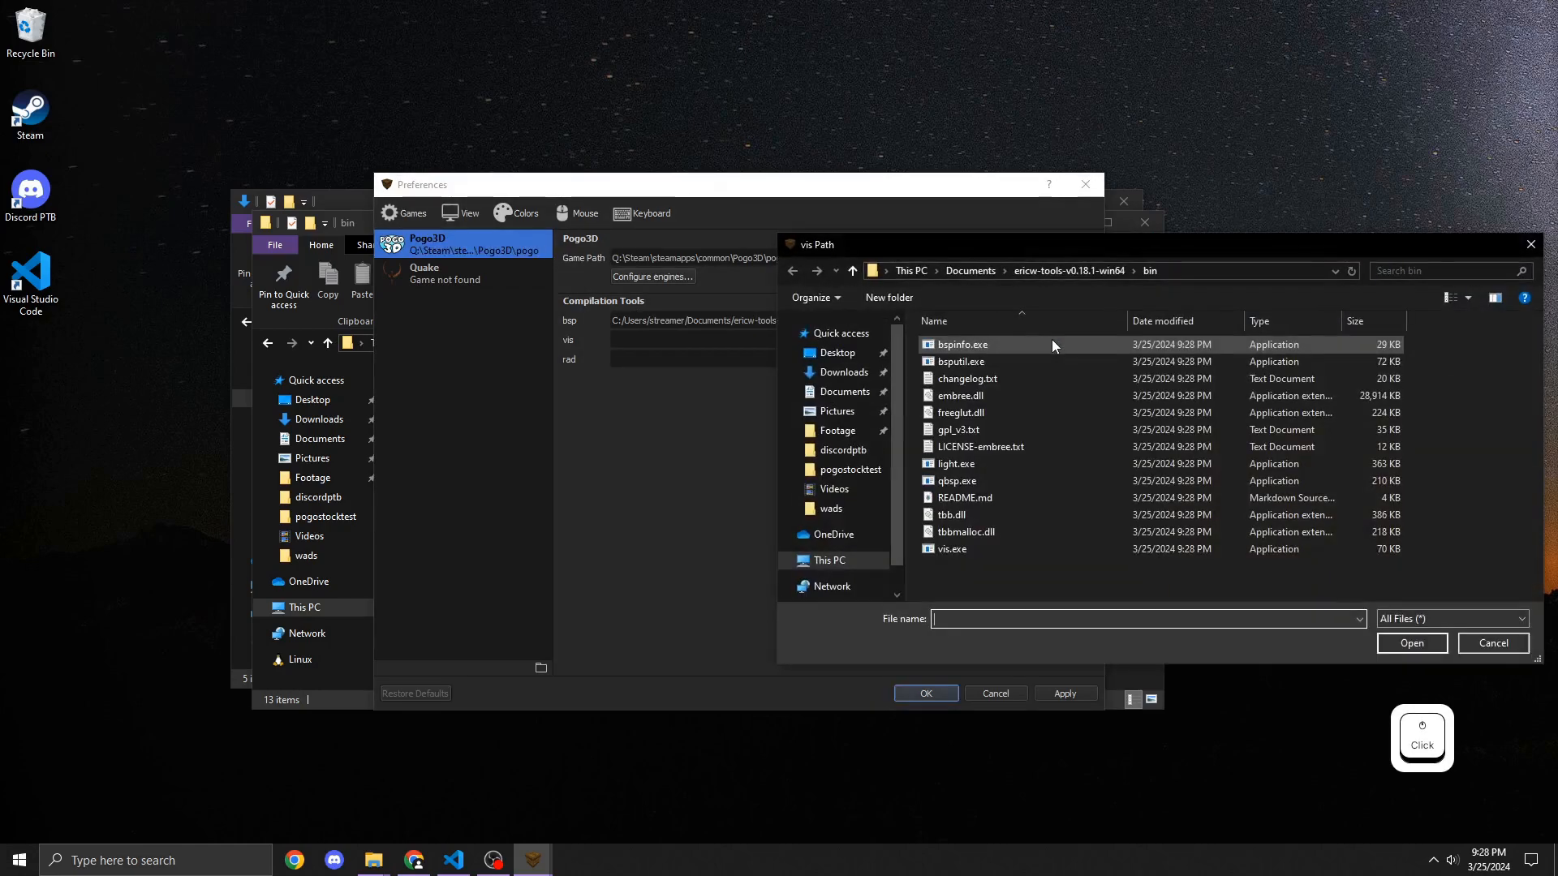
left_click(987, 549)
left_click(1386, 644)
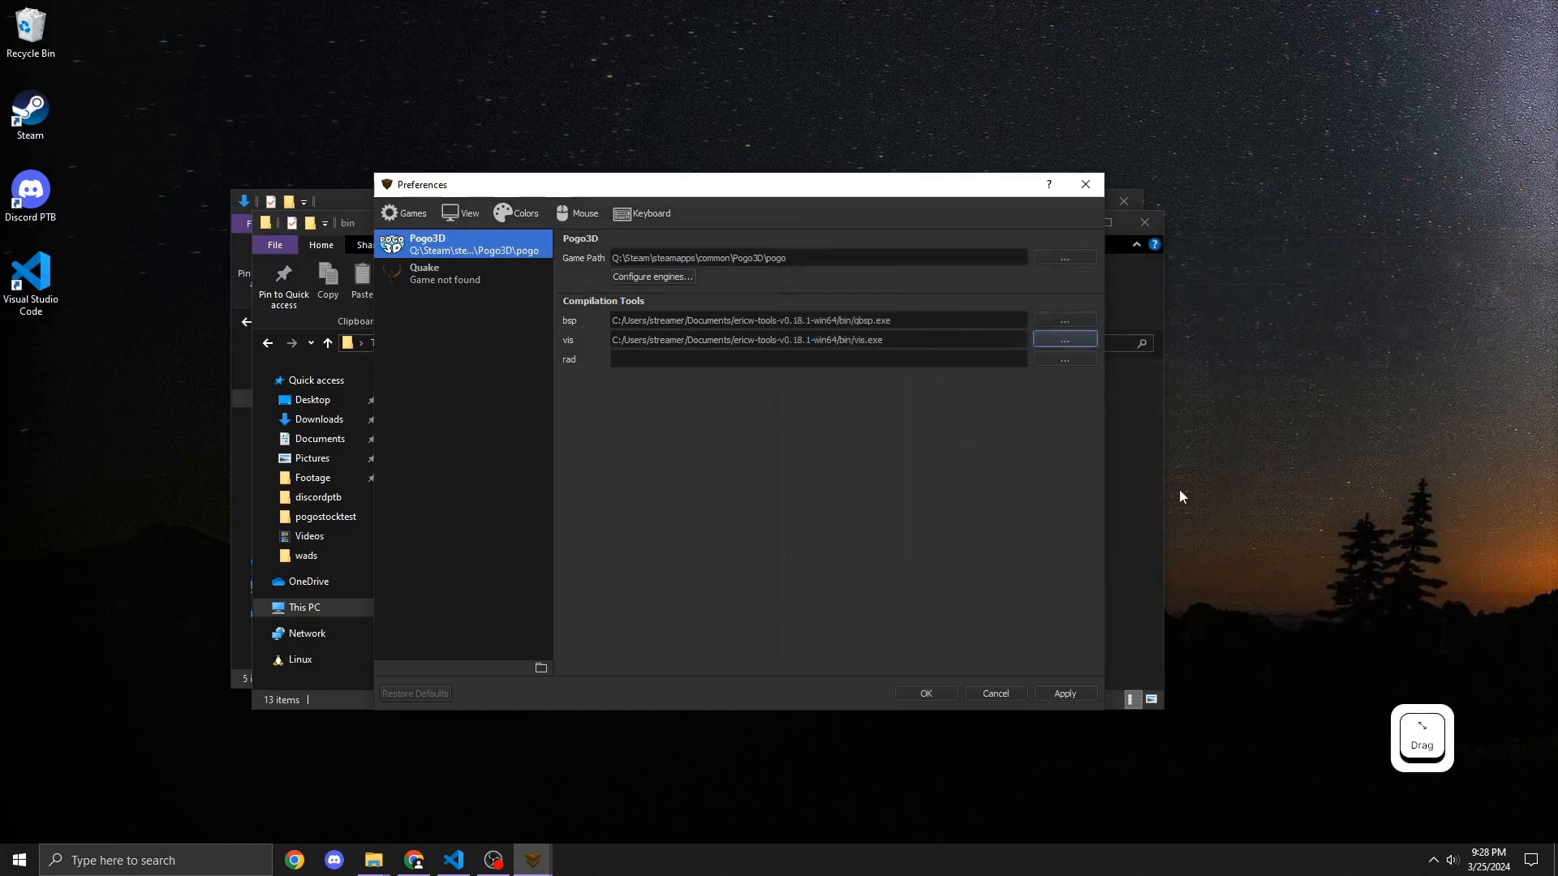
Step: Set the rad compilation tool to light.exe from the same bin folder and confirm the preferences
left_click(1064, 359)
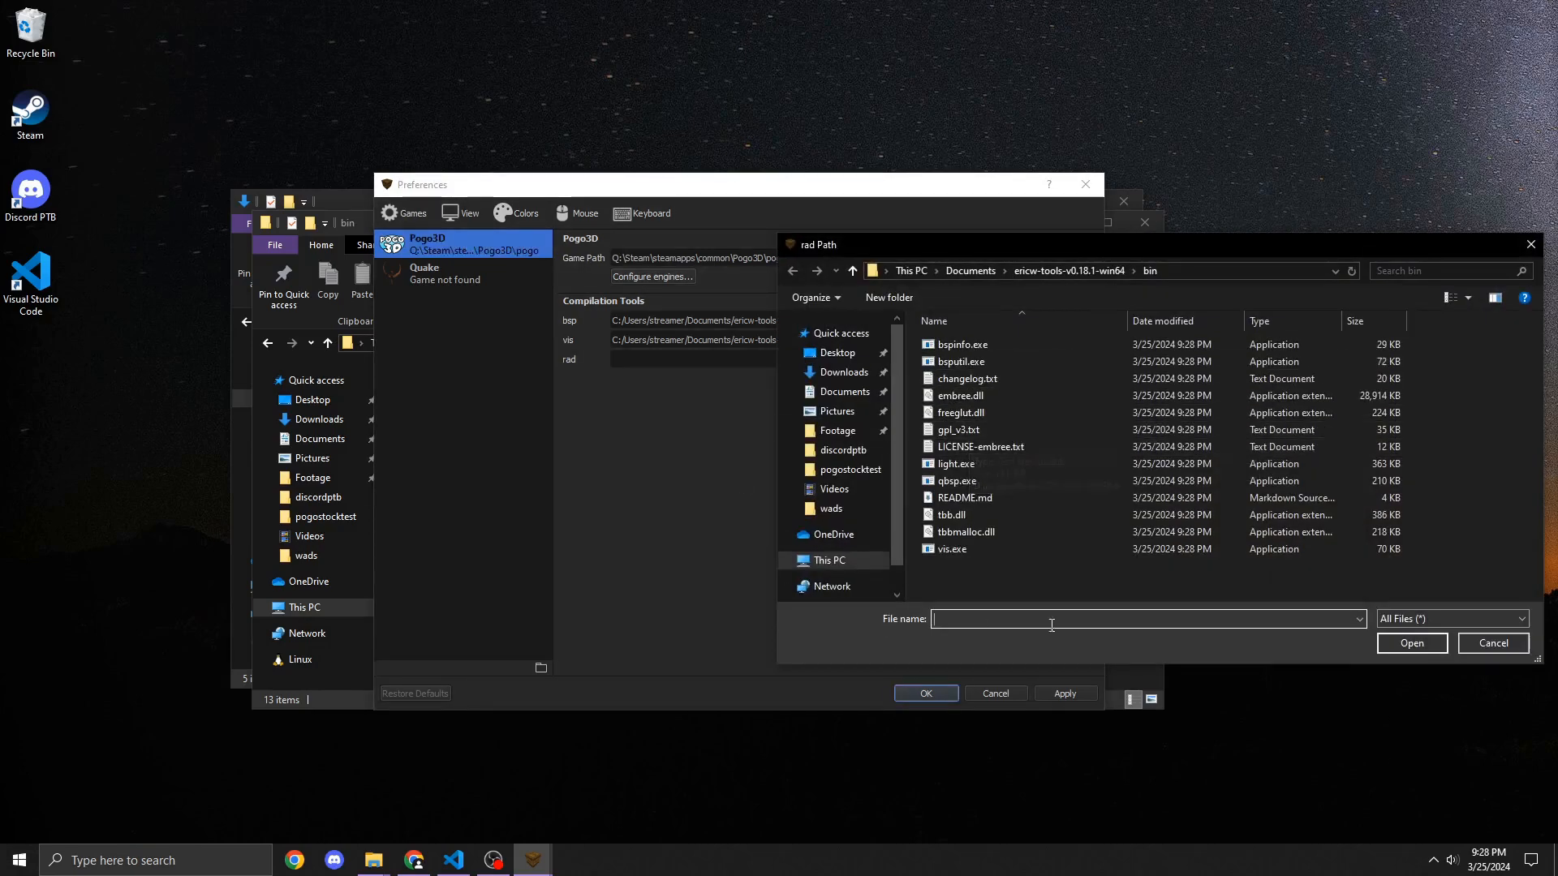
left_click(1025, 460)
left_click(1407, 644)
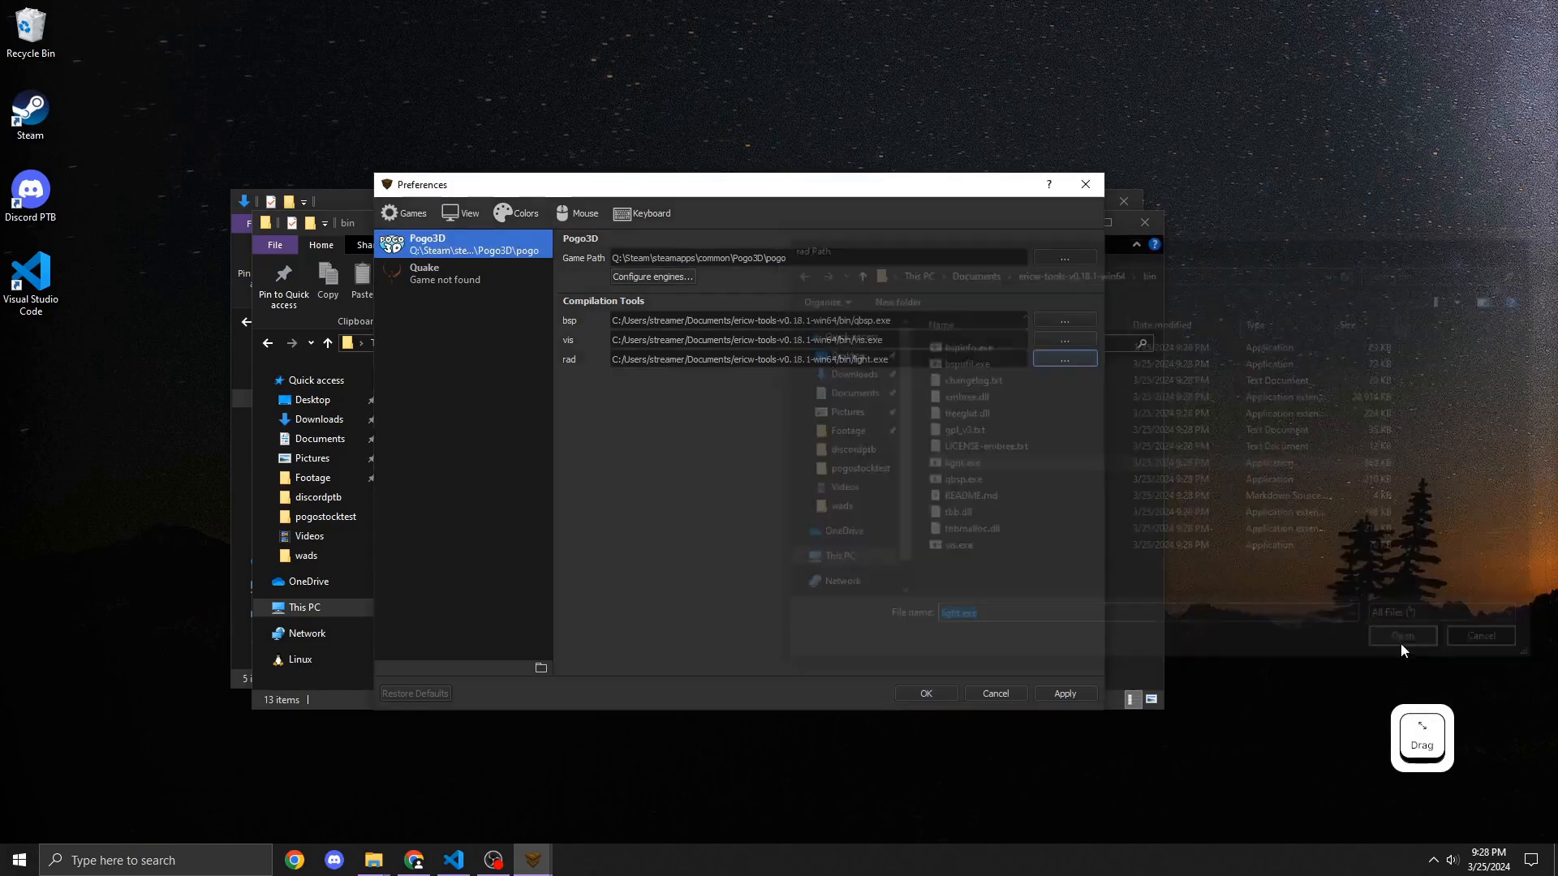
left_click(927, 692)
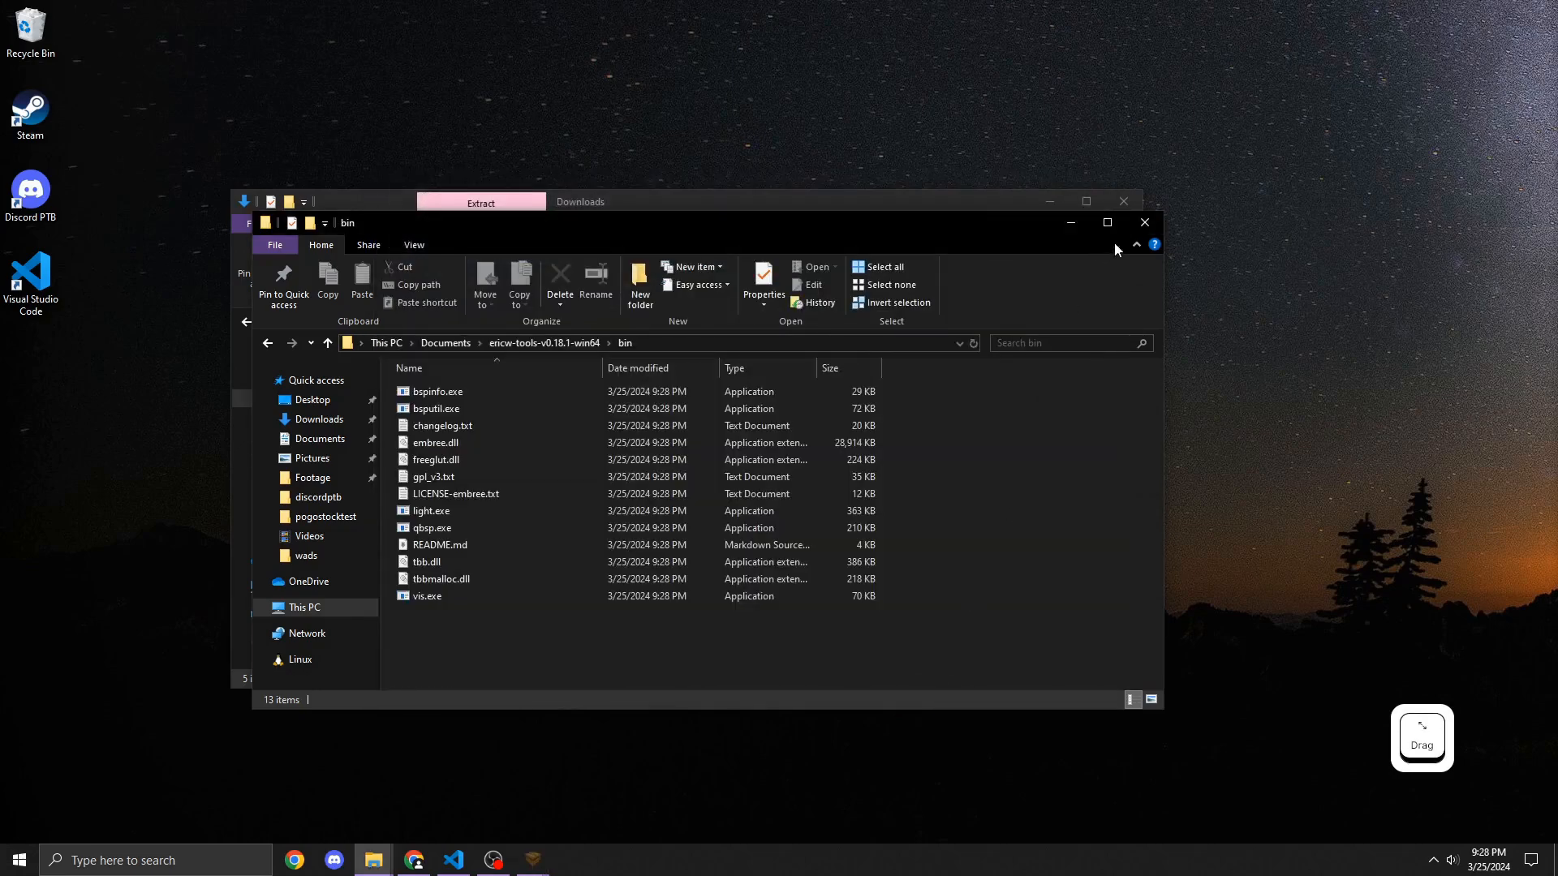
Step: Close the file explorer windows and the game selection dialog
left_click(1144, 221)
left_click(1123, 201)
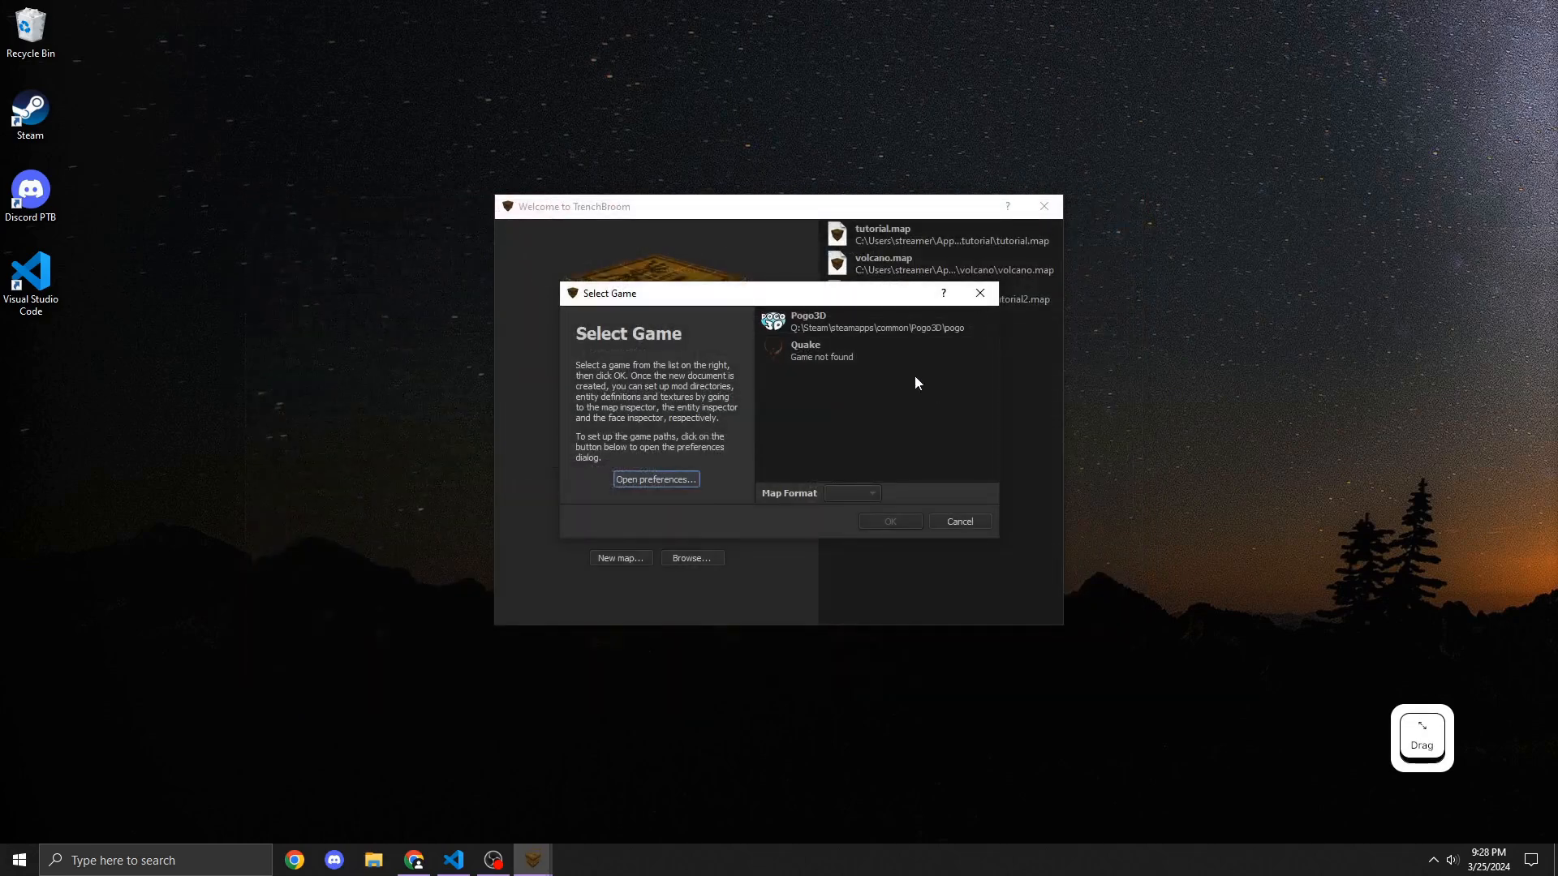
left_click(980, 293)
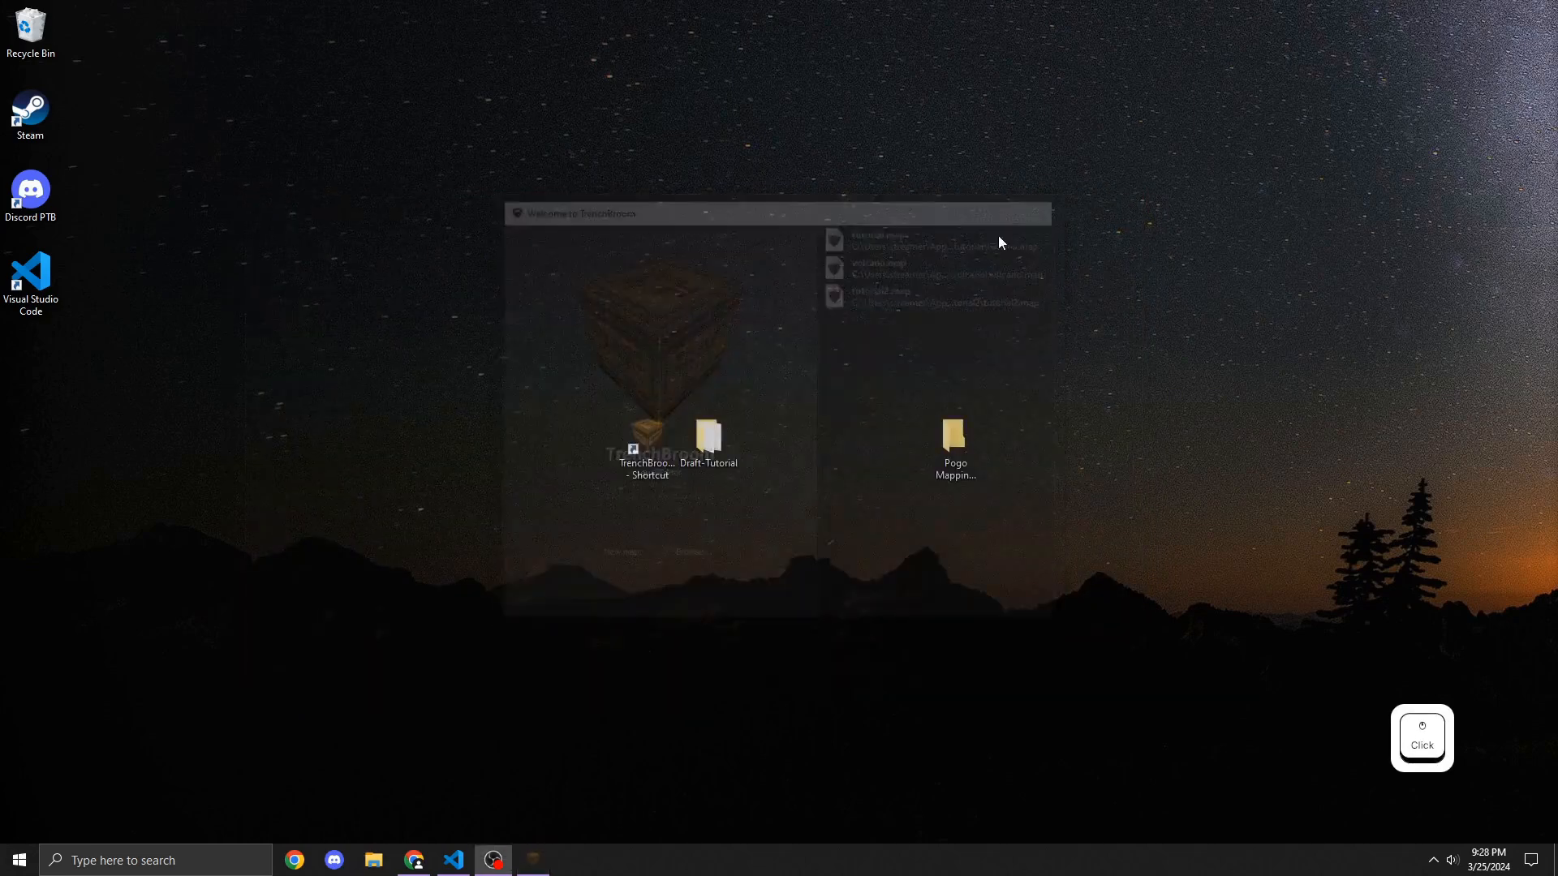
Step: Relaunch TrenchBroom from the desktop shortcut and create a new map for Pogo3D
double_click(631, 442)
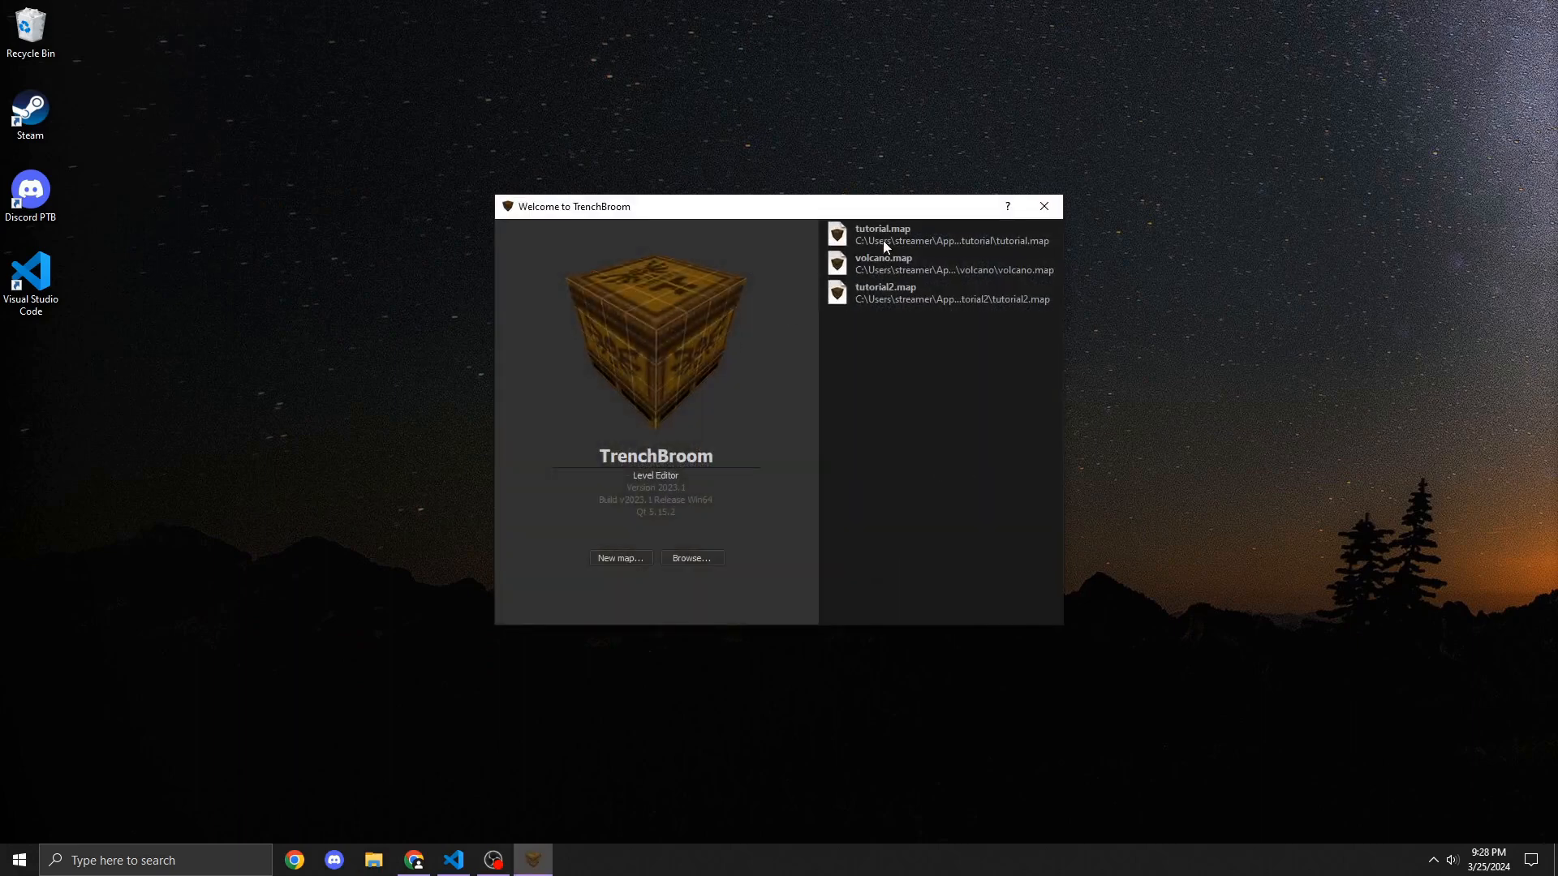
left_click(628, 561)
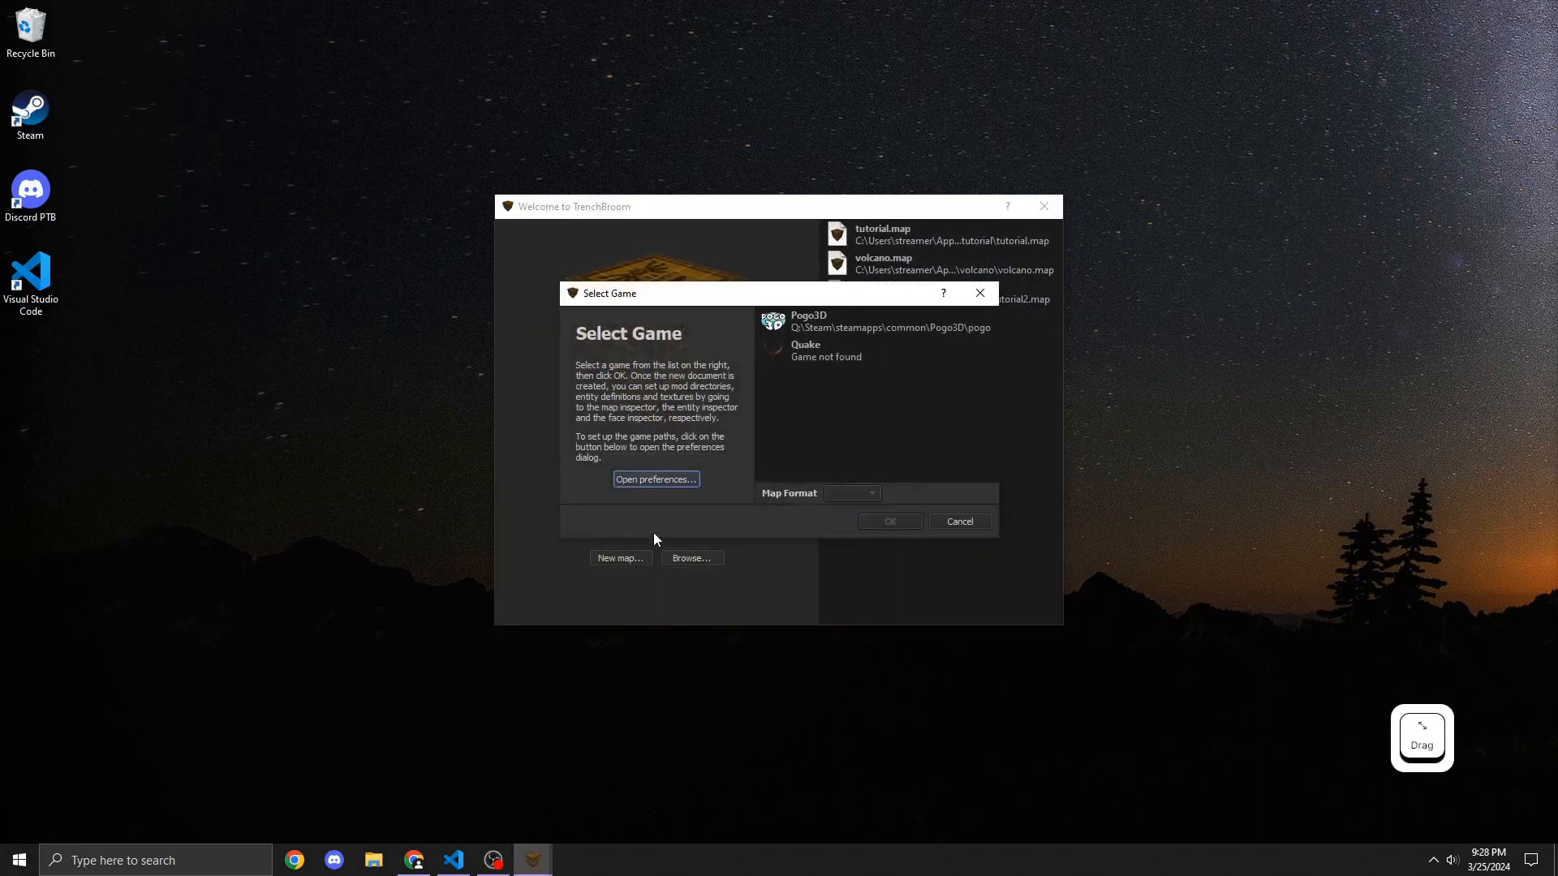
left_click(821, 317)
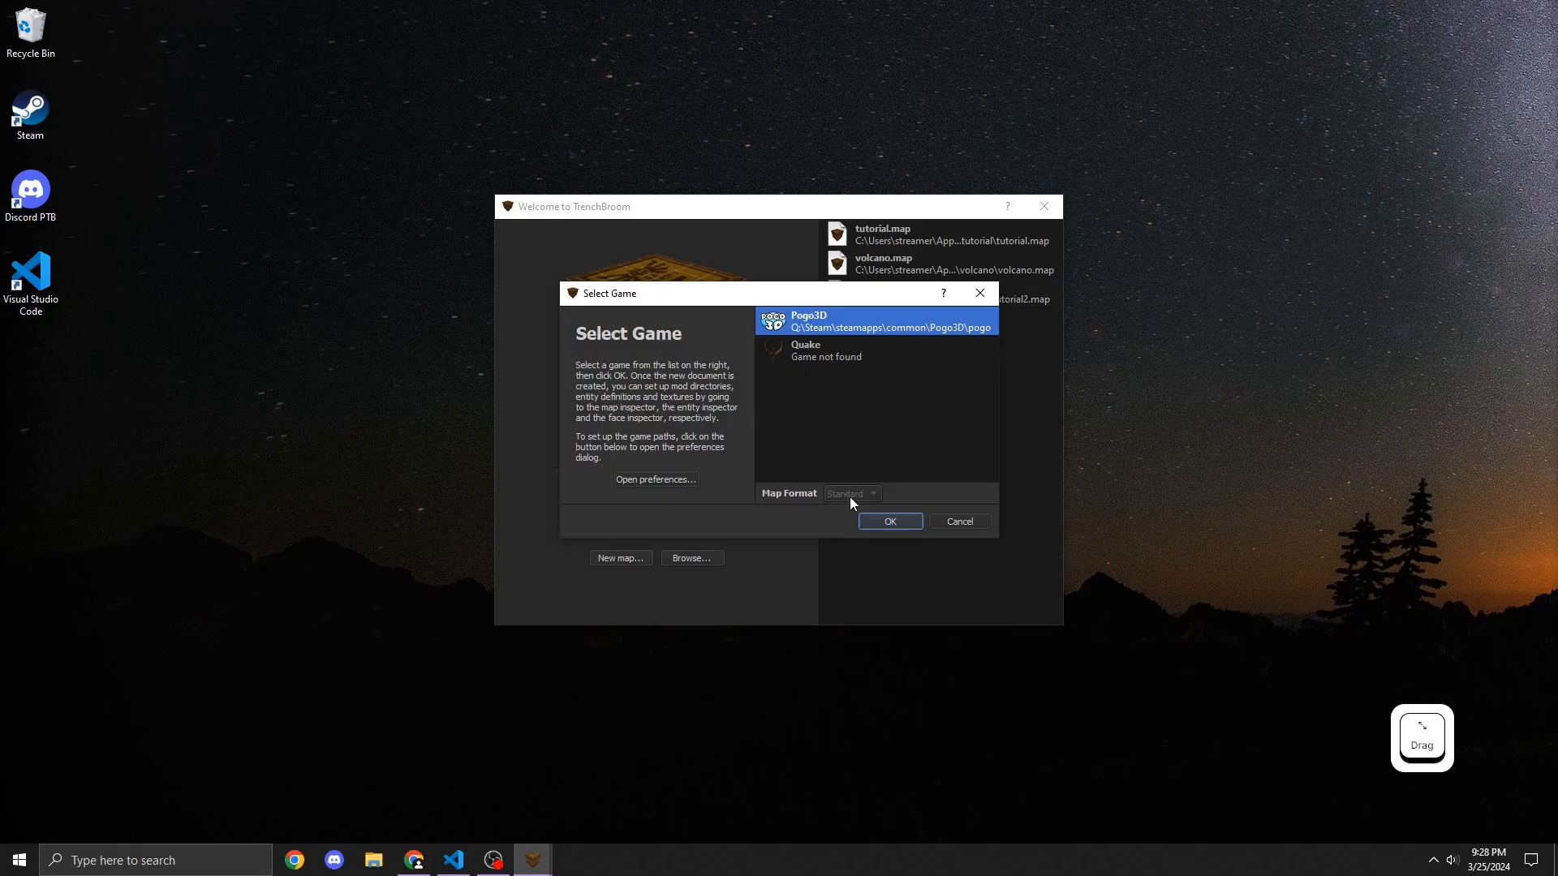
left_click(899, 523)
Step: Try compiling the new map with the Build profile, then close the Compile dialog
right_click_drag(899, 523, 640, 511)
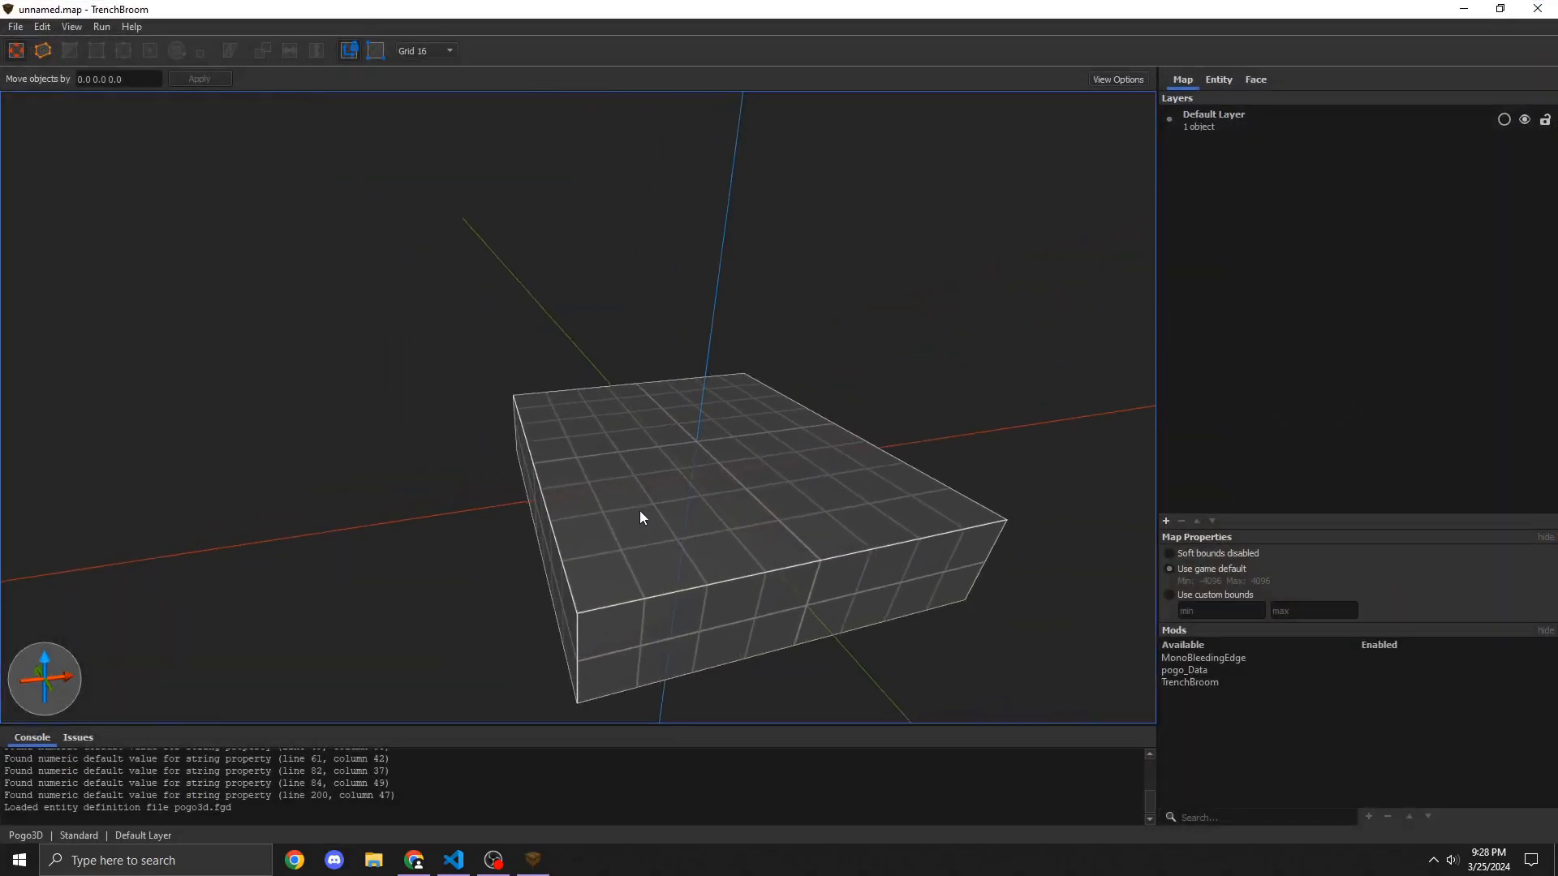
scroll(639, 517, "down", 5)
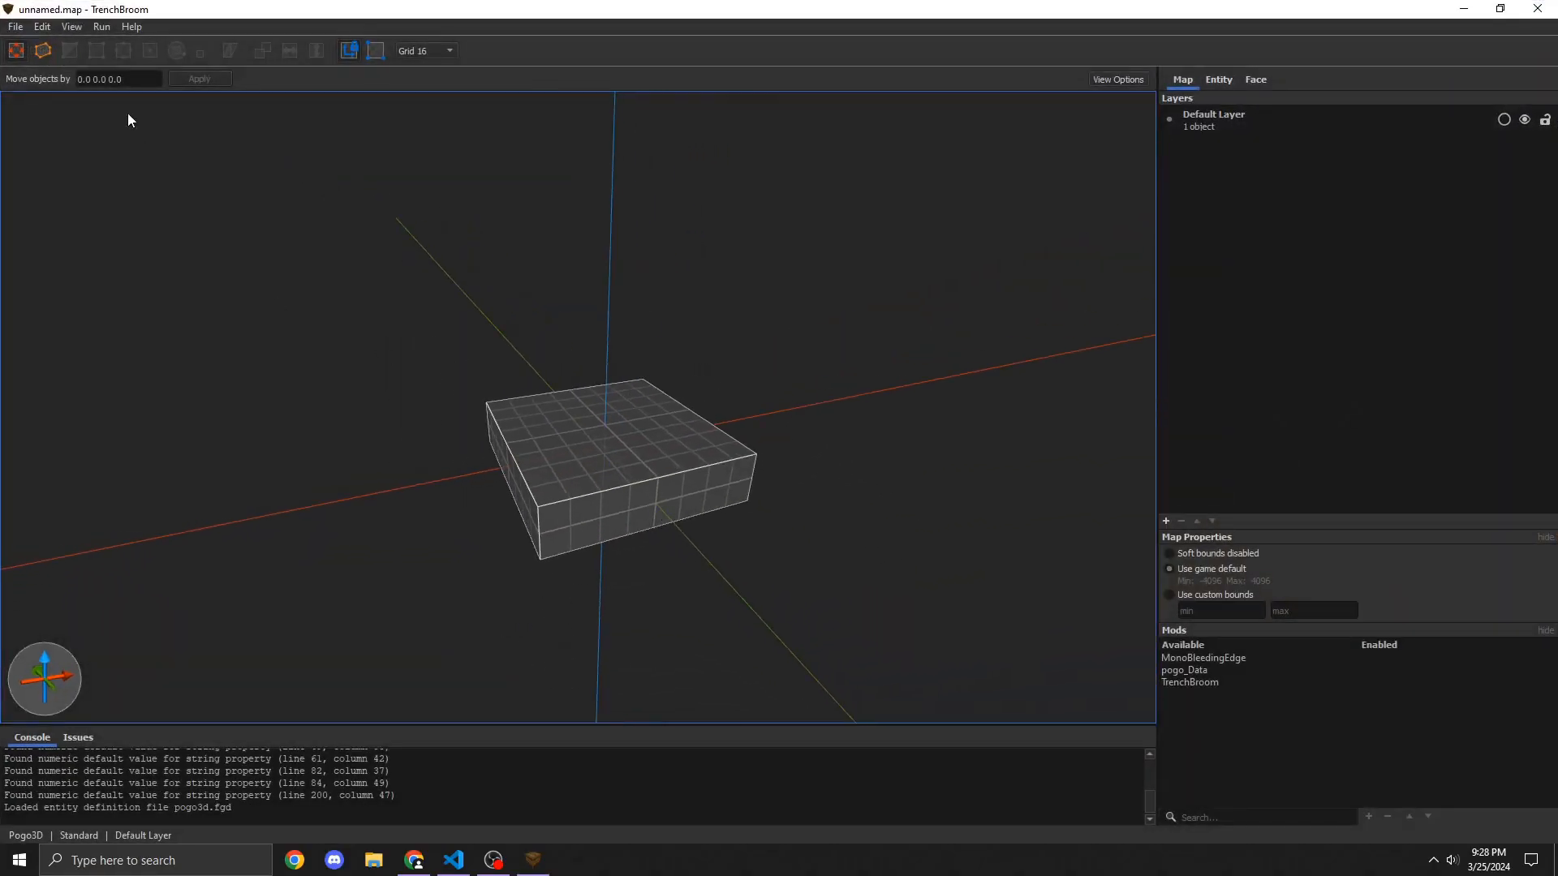
left_click(102, 26)
left_click(112, 45)
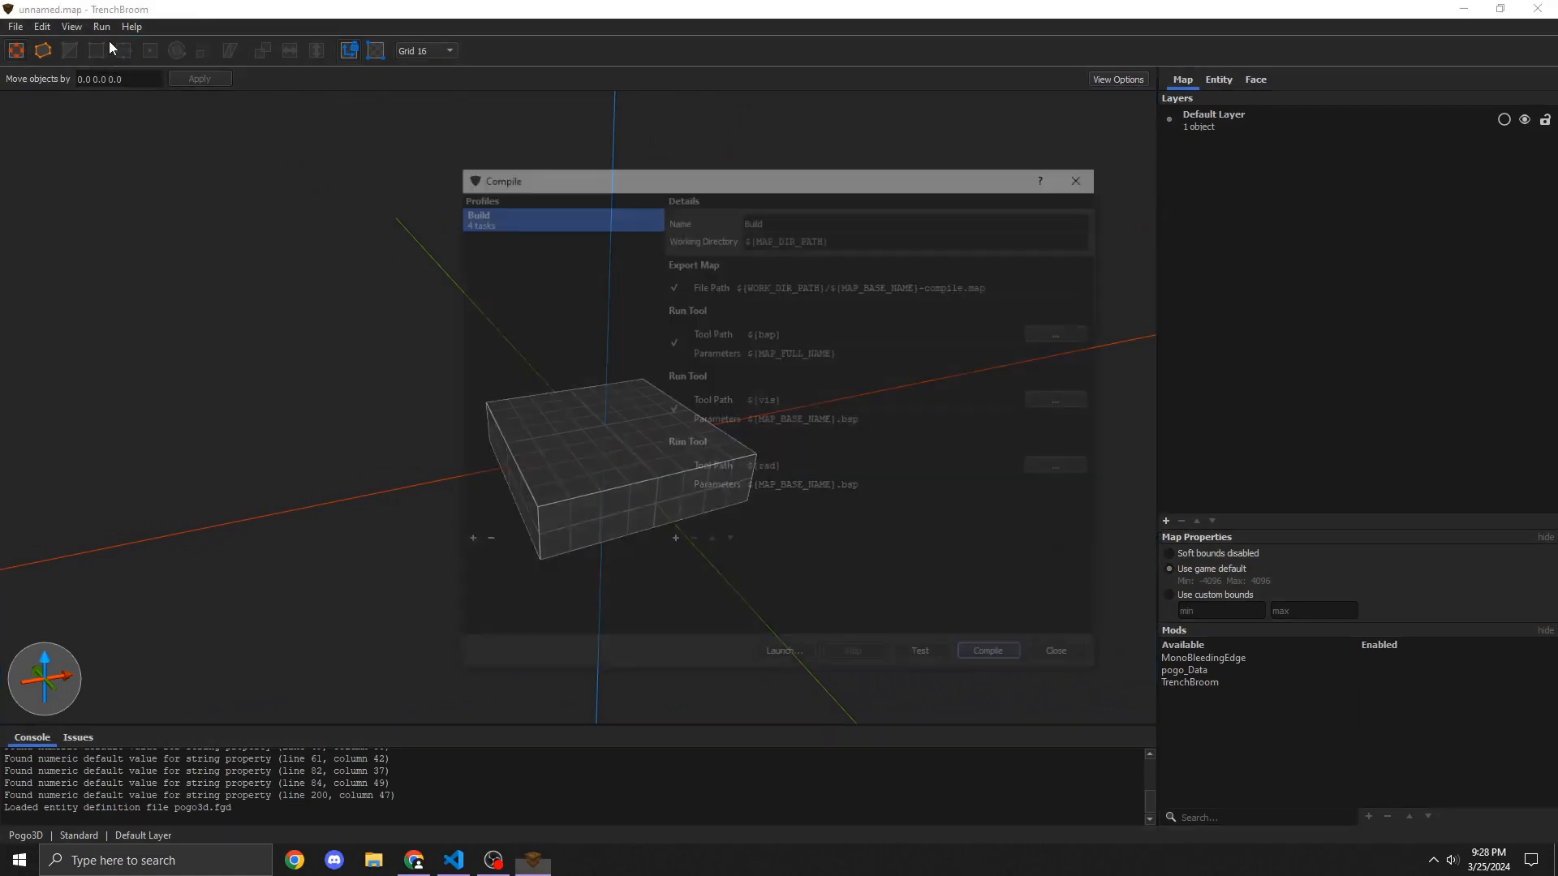
left_click(1014, 658)
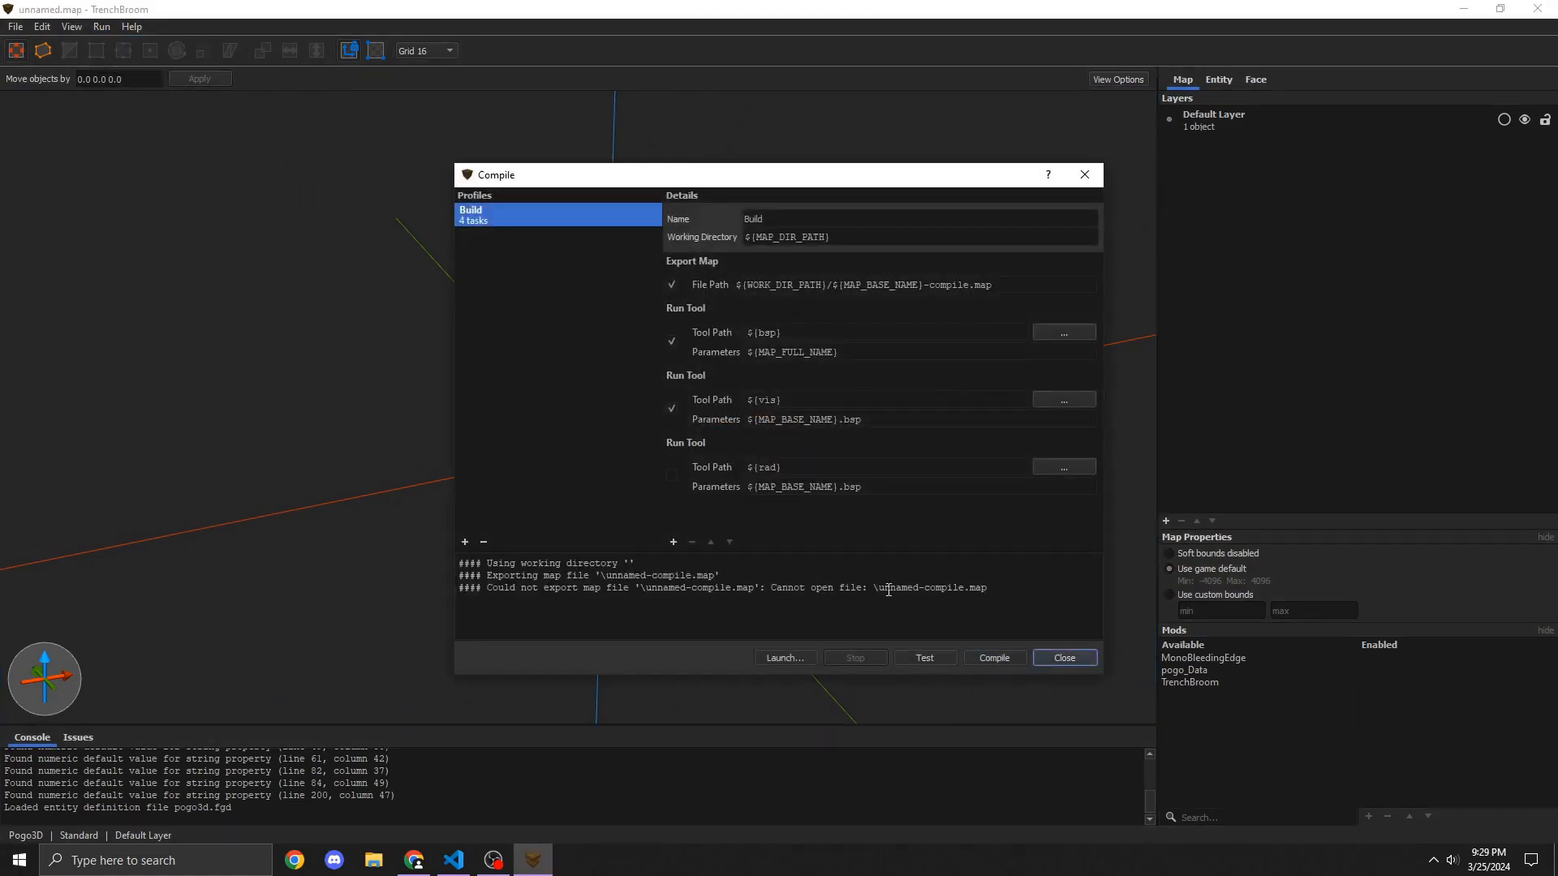
left_click(1087, 658)
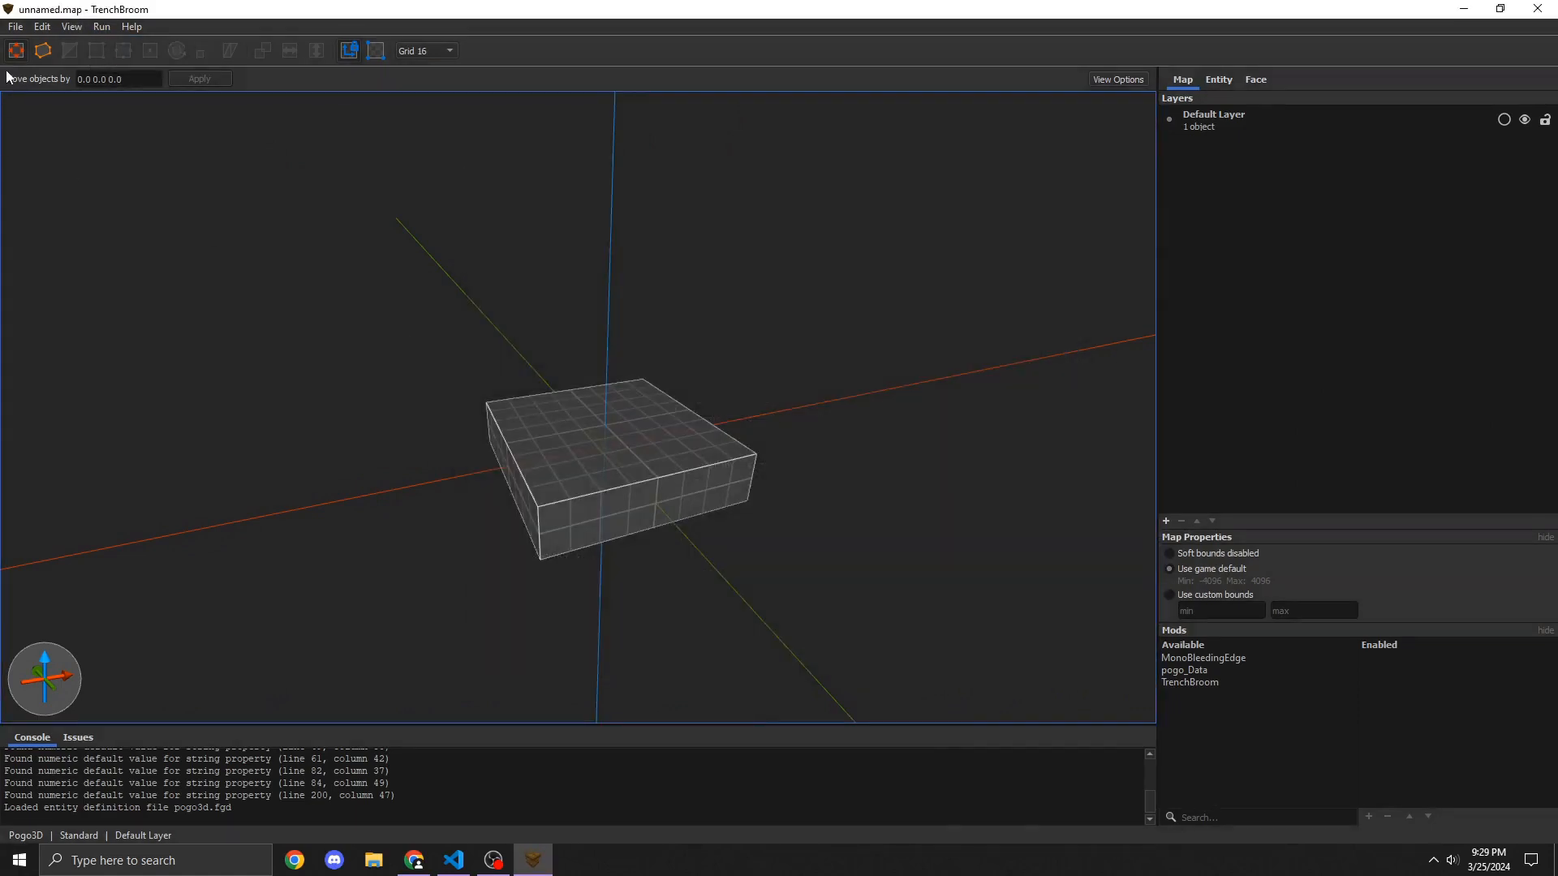
Step: Start saving the map as a new file and navigate to Local Maps via the desktop's Pogo Mapping Shortcuts folder
left_click(15, 26)
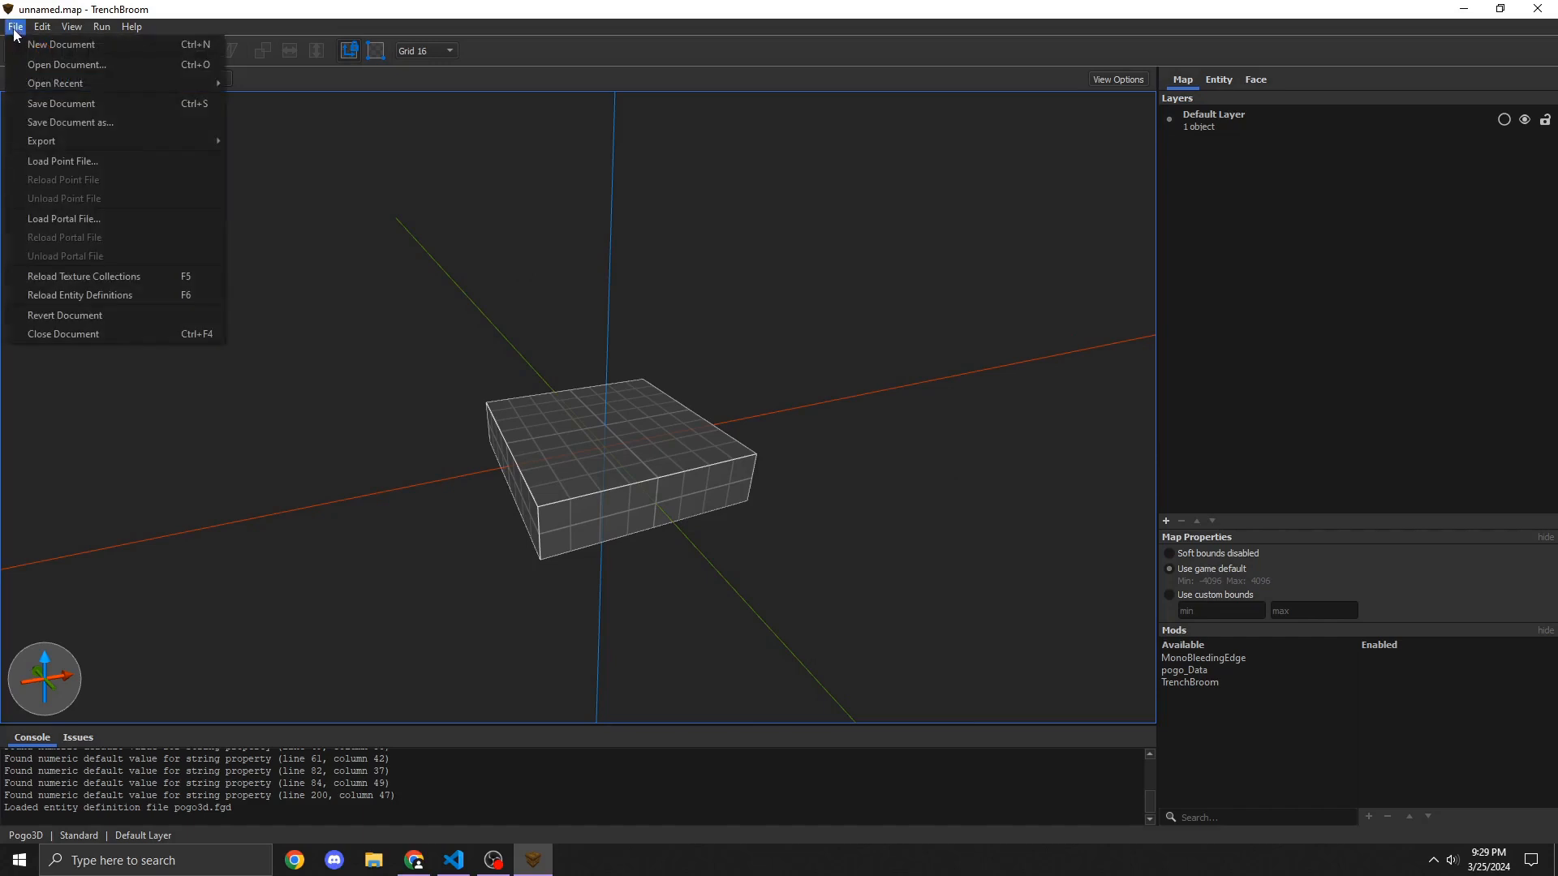
left_click(53, 110)
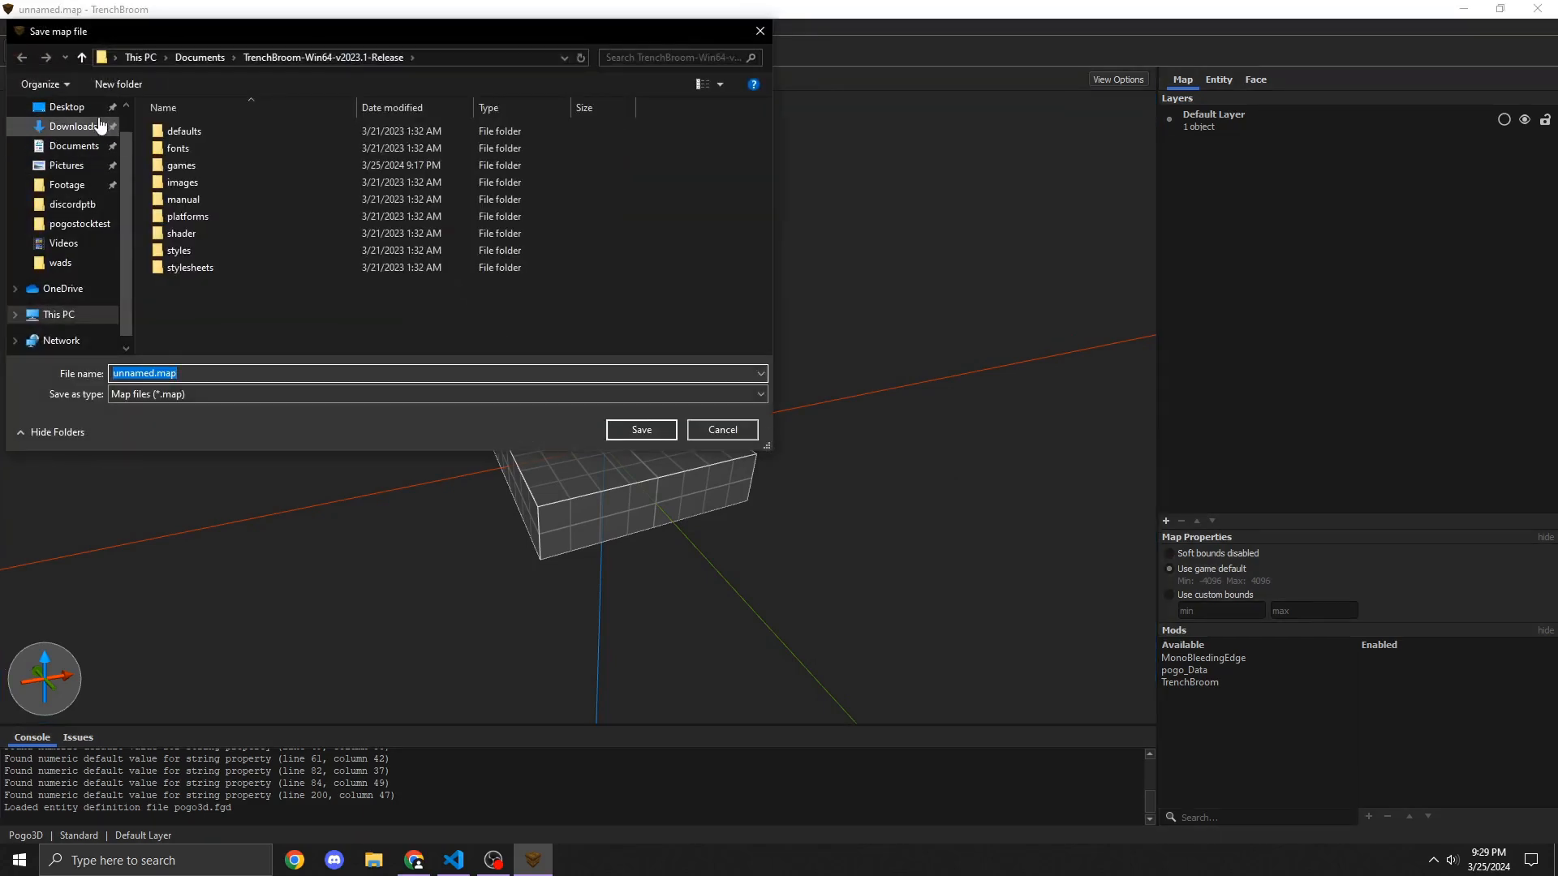
left_click(67, 106)
double_click(229, 150)
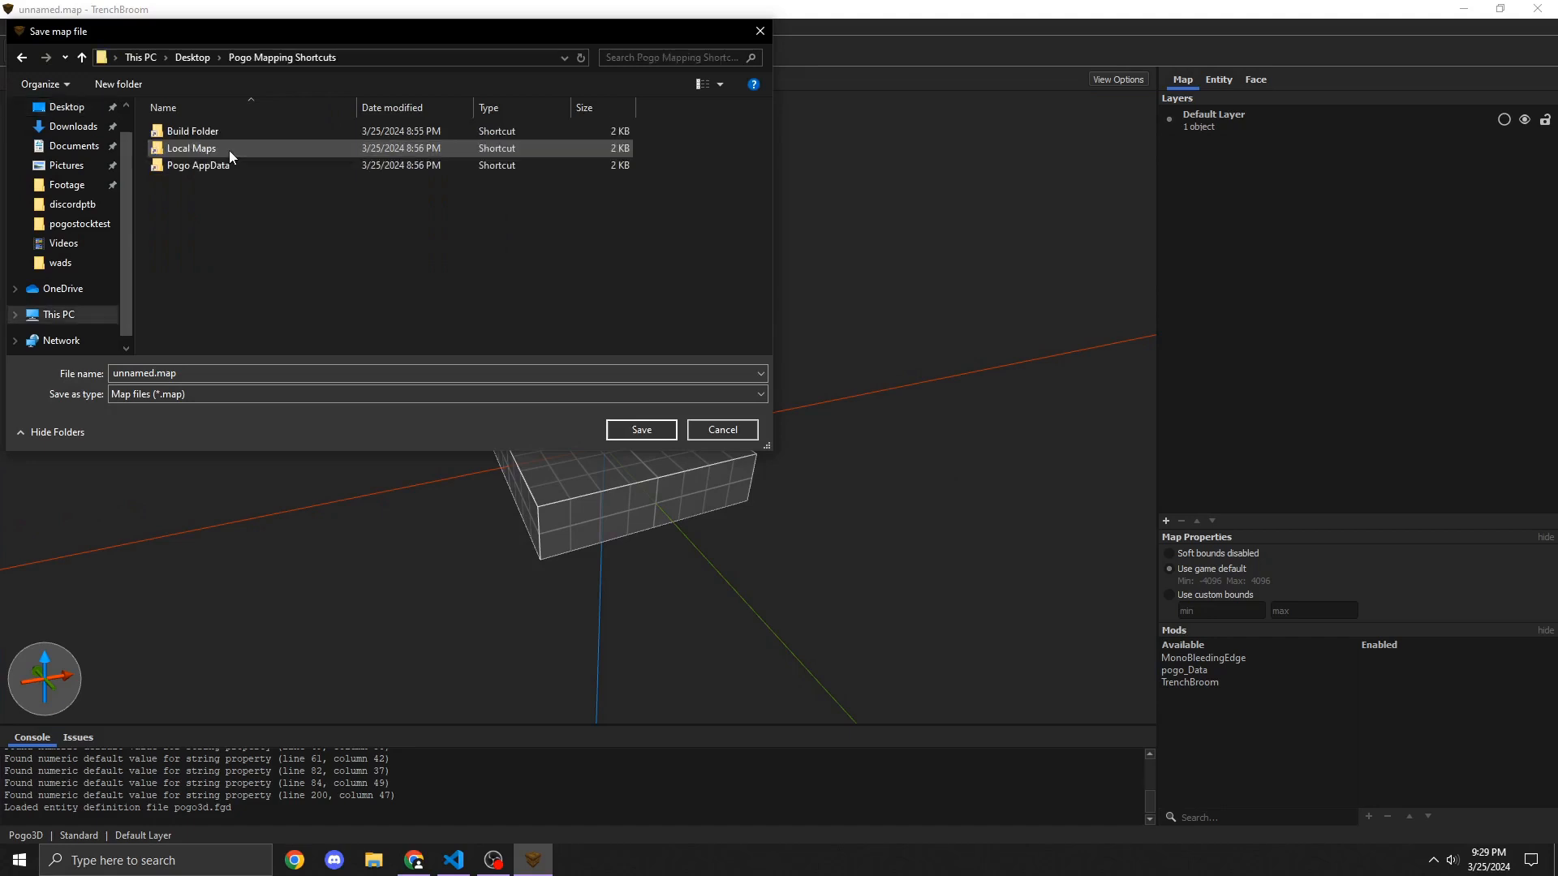
double_click(241, 144)
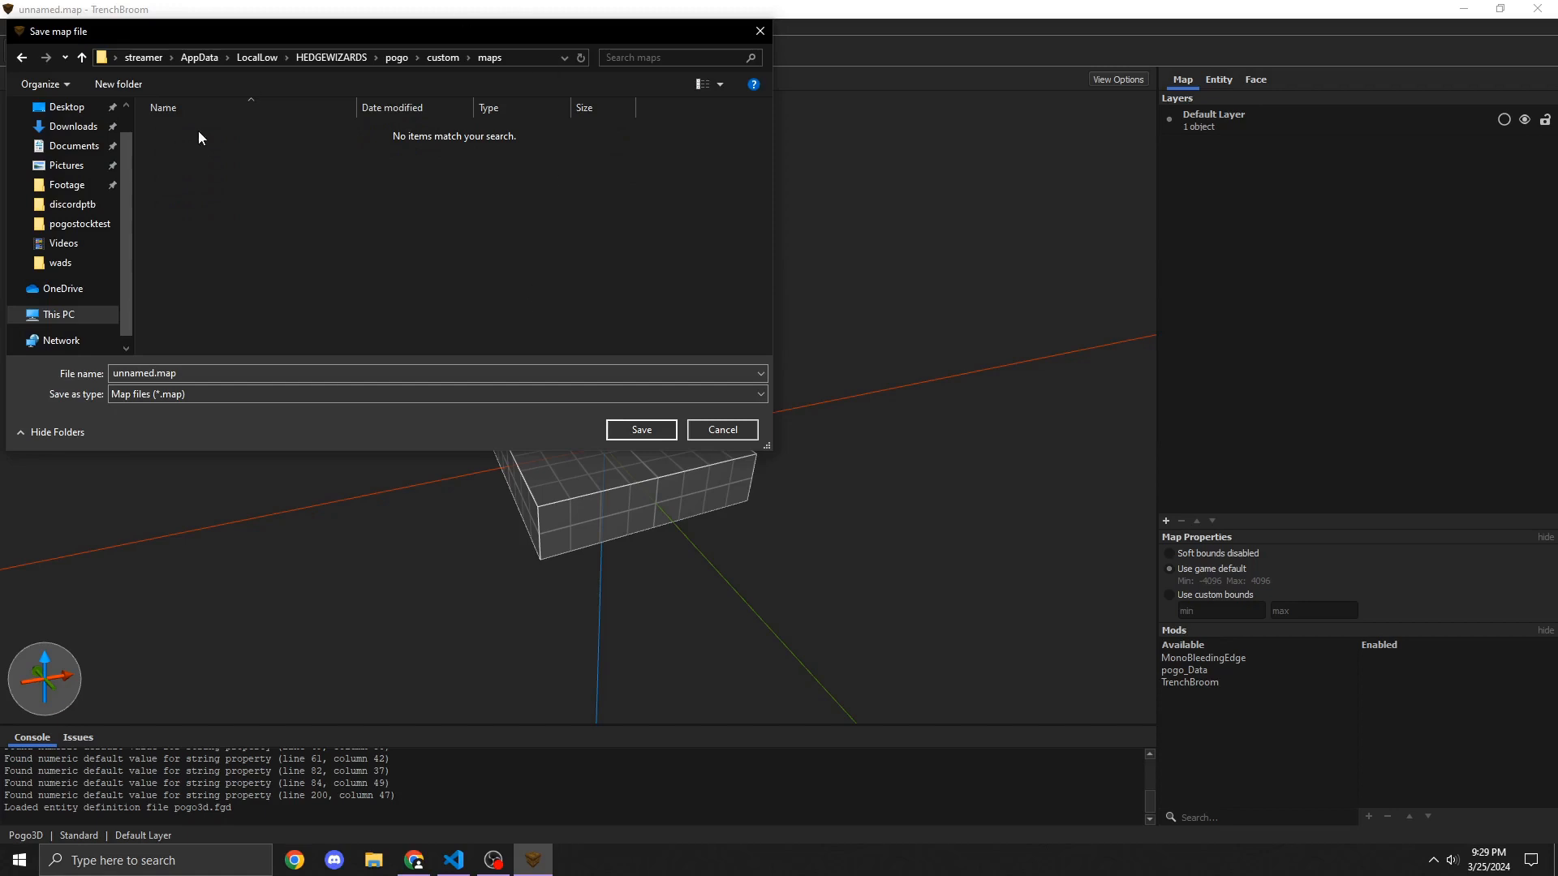
Step: Create a new folder named tutorial inside the custom maps folder
right_click(300, 172)
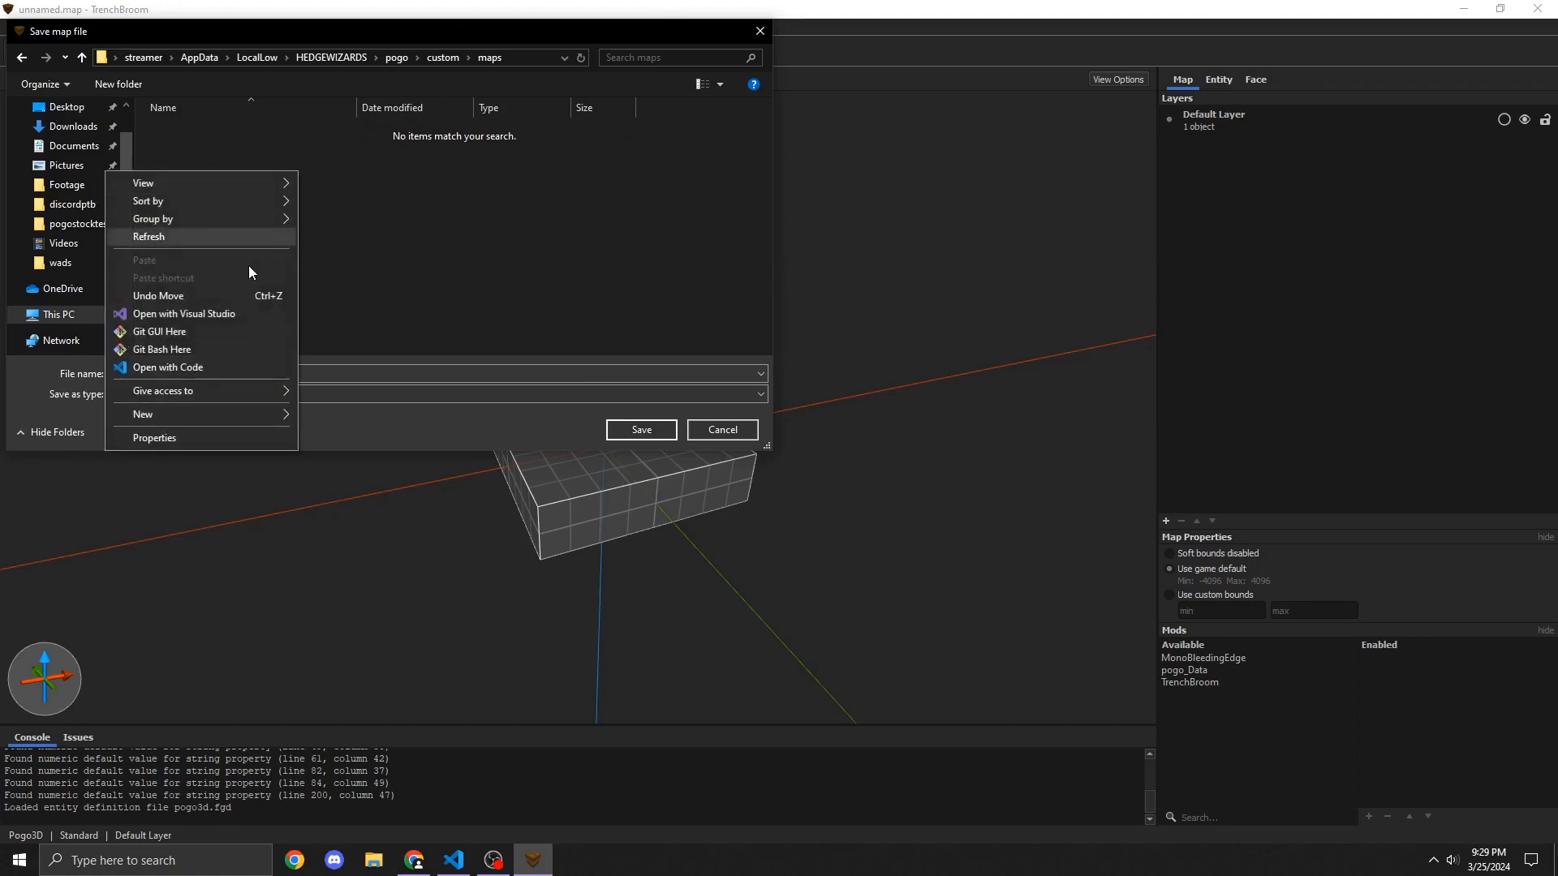
mouse_move(230, 412)
left_click(357, 419)
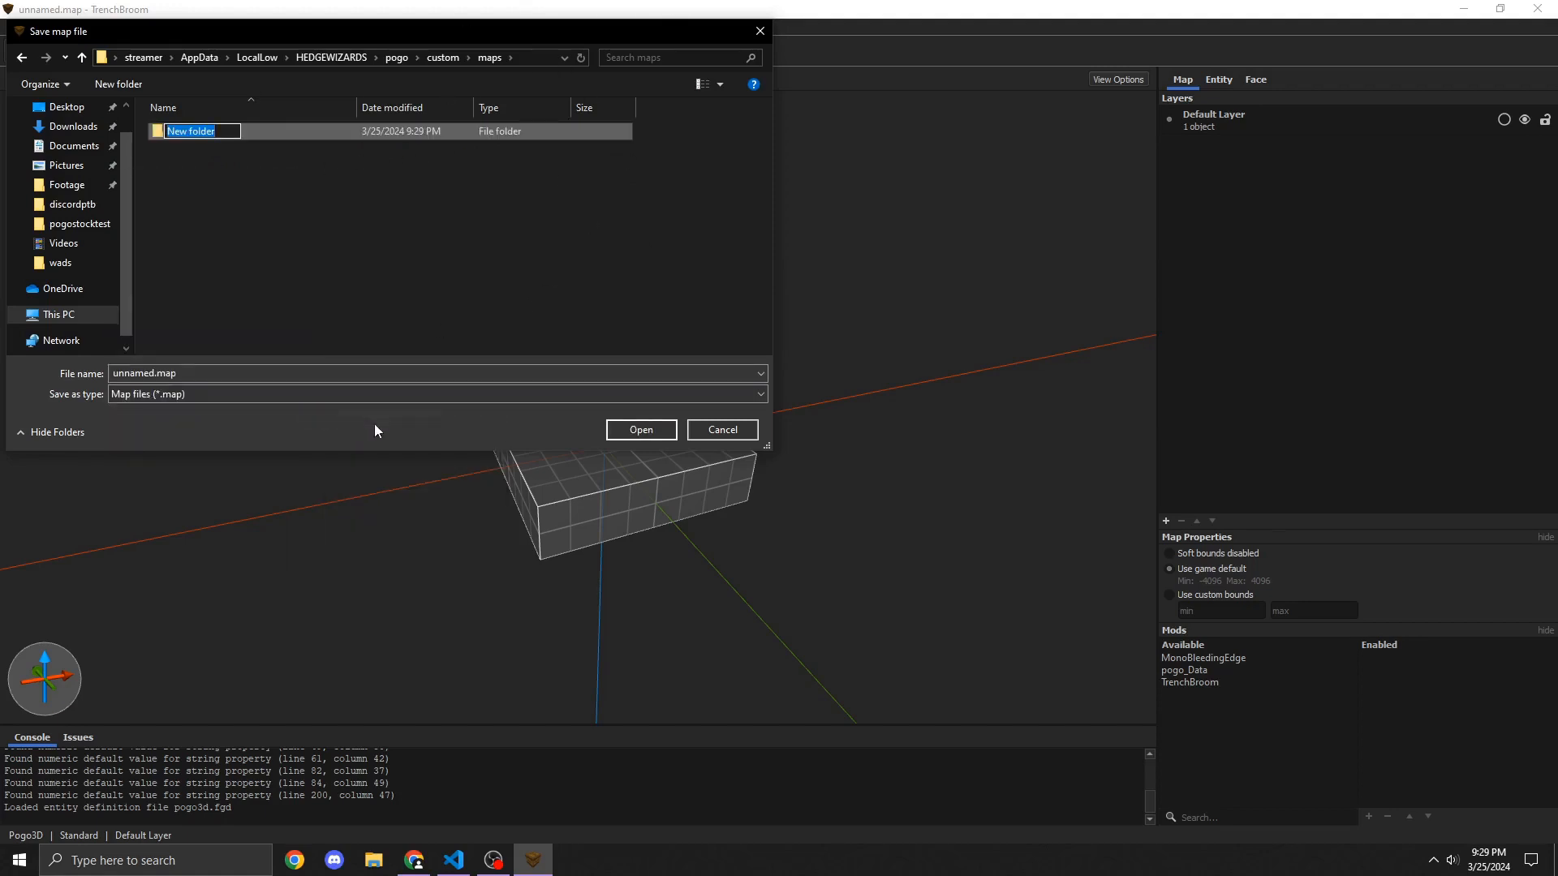
type("tutorial")
key("Return")
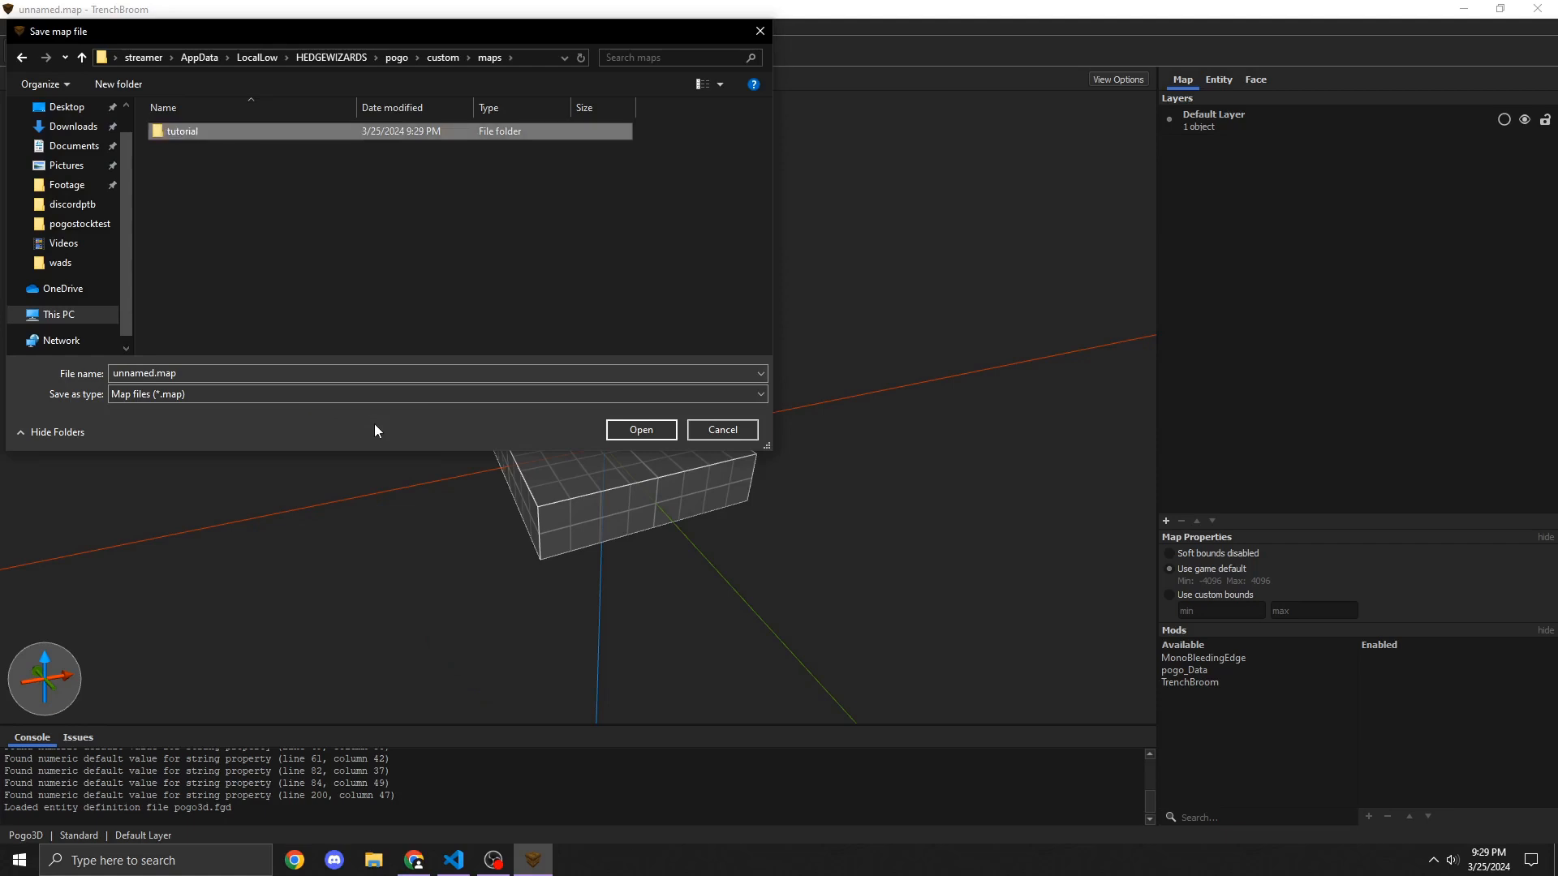
Step: Save the map as tutorial.map inside the new tutorial folder
double_click(419, 131)
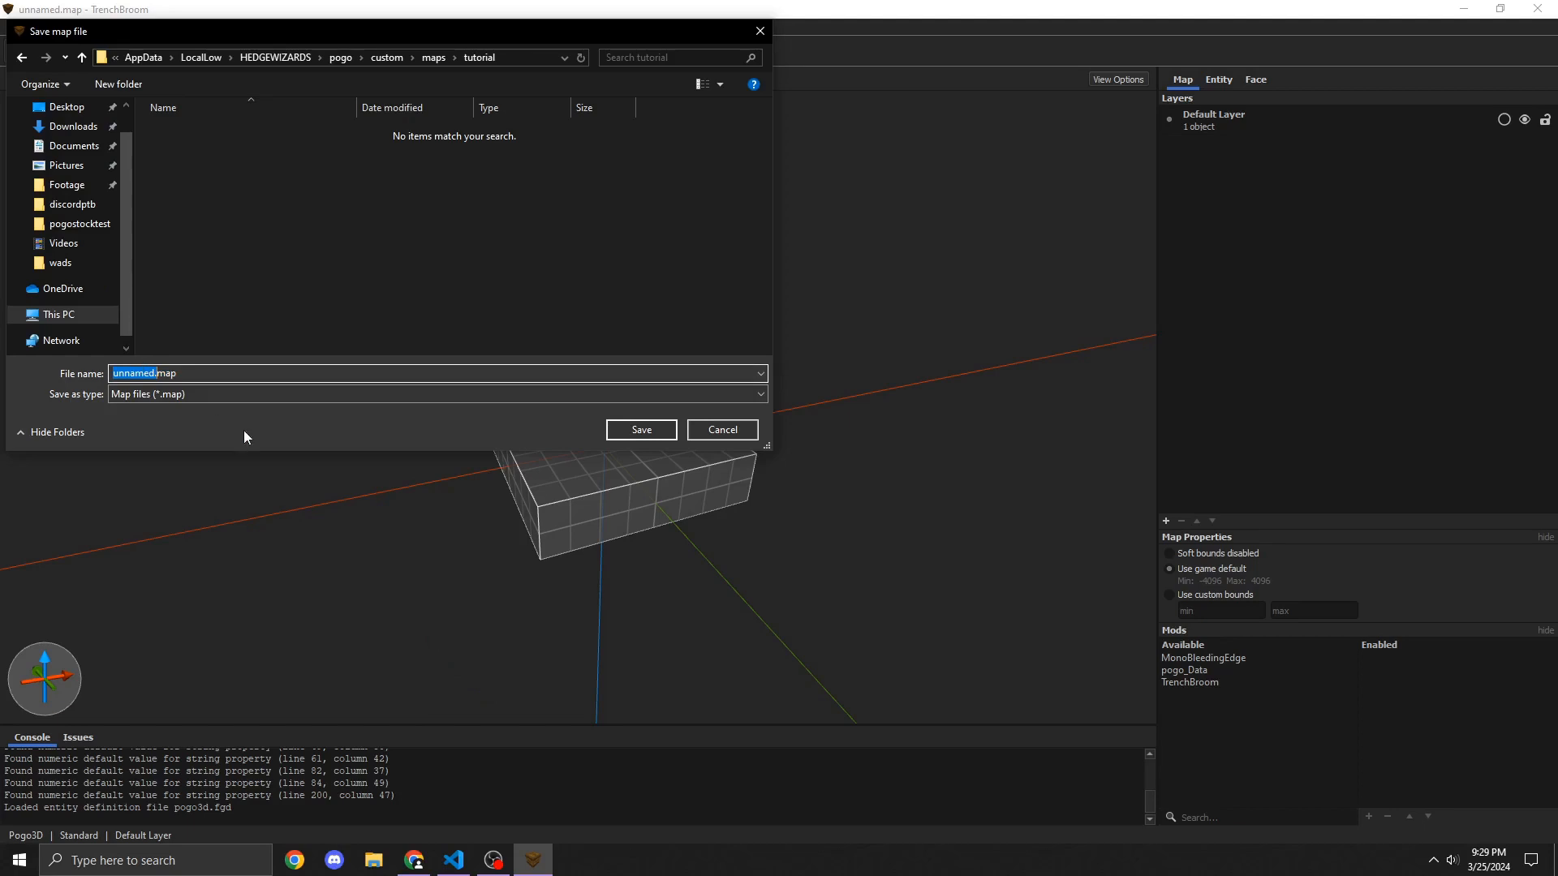
type("tutorial")
left_click(652, 432)
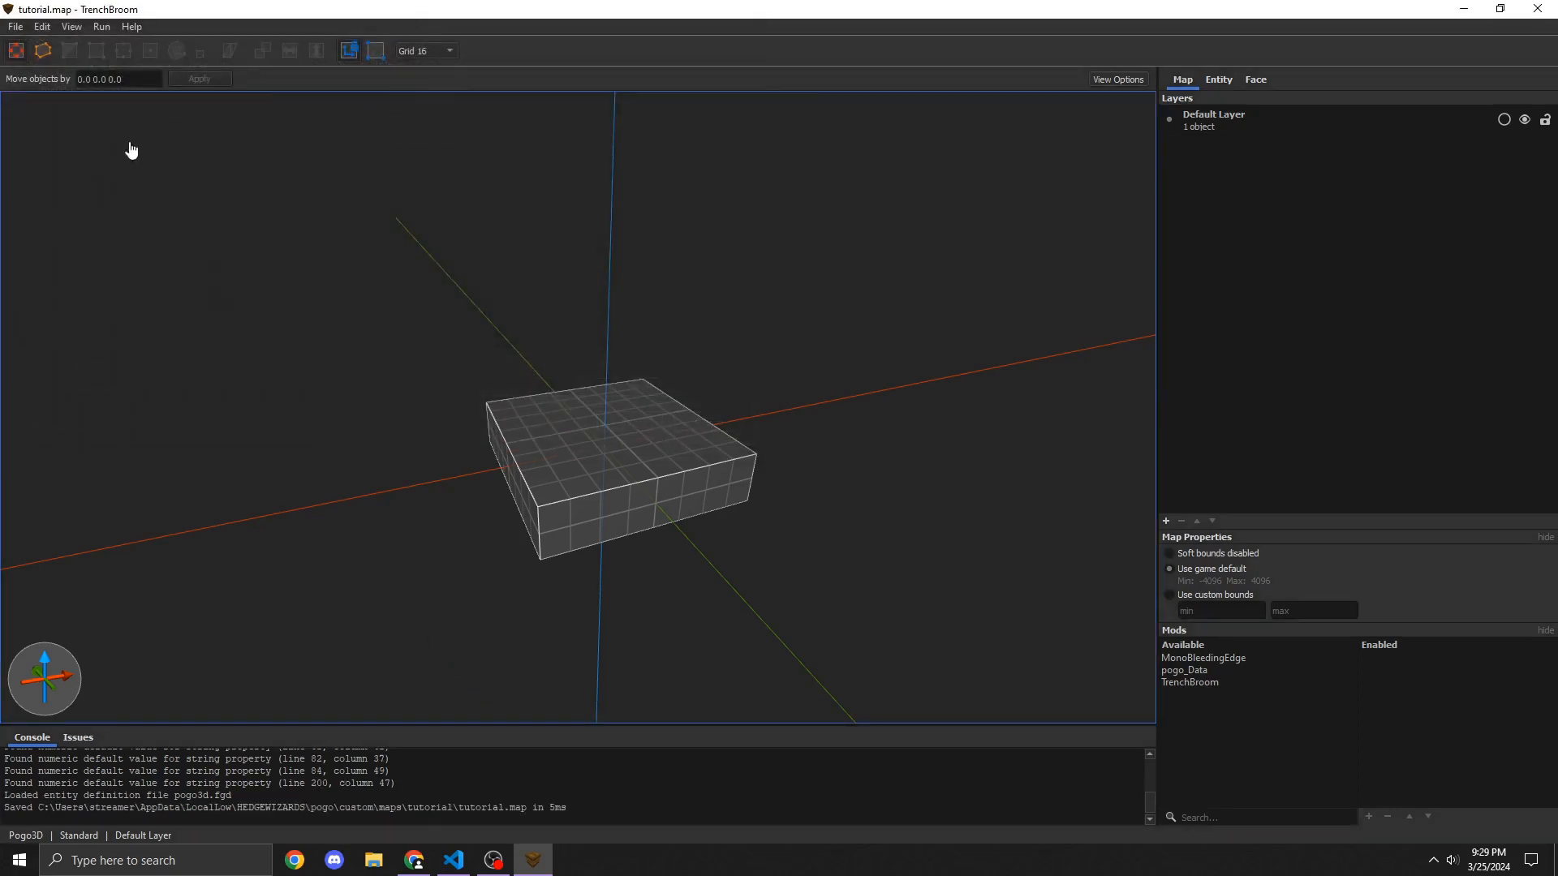
Step: Compile the saved map with the Build profile, then close the Compile dialog
left_click(101, 26)
left_click(109, 51)
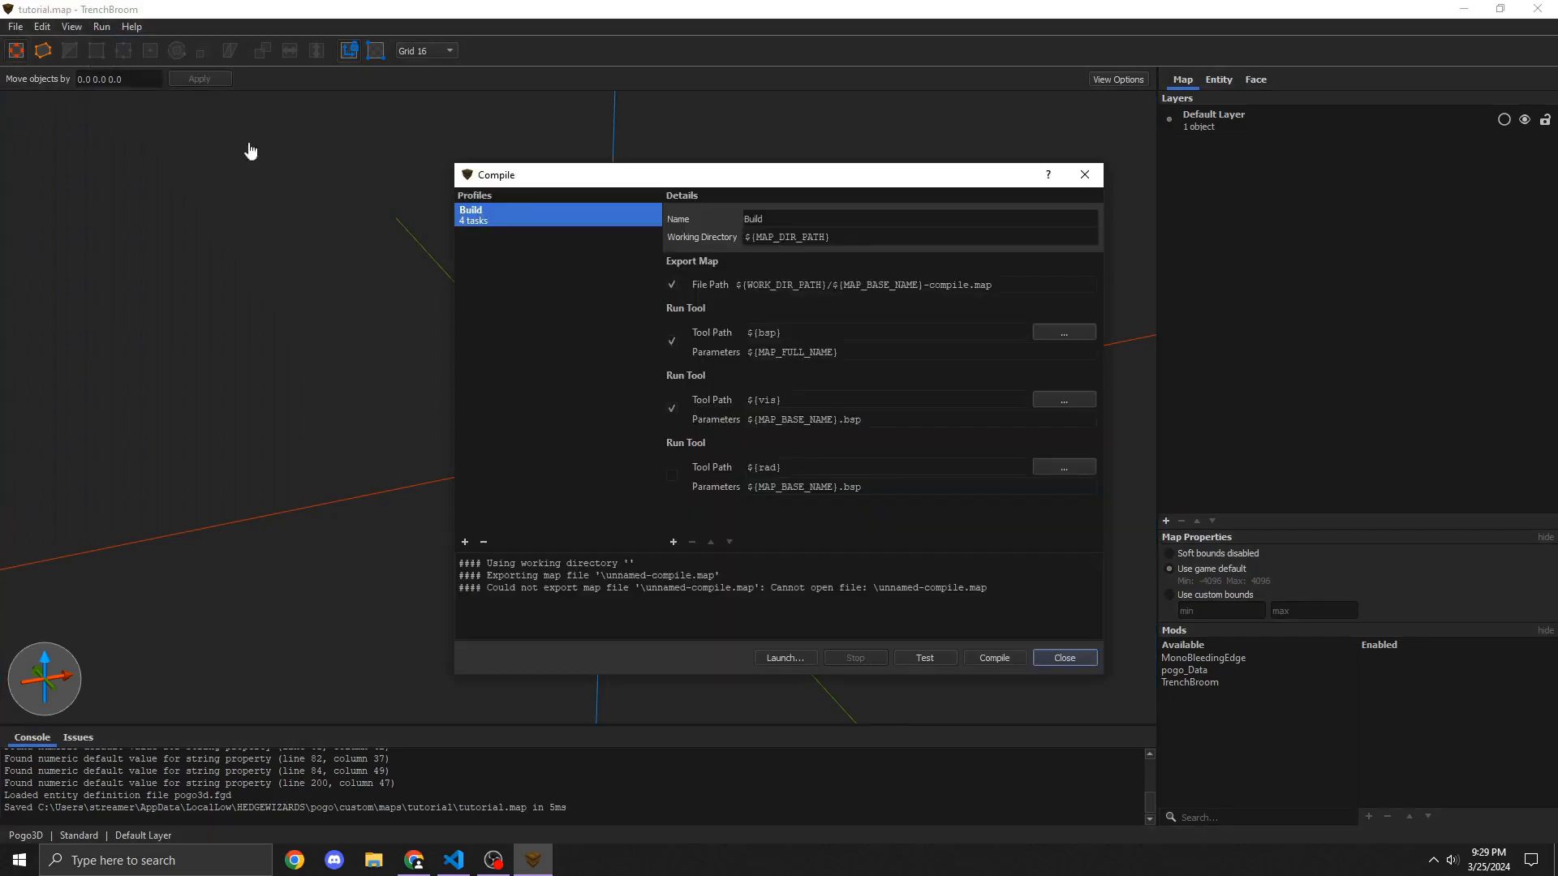
left_click(1002, 664)
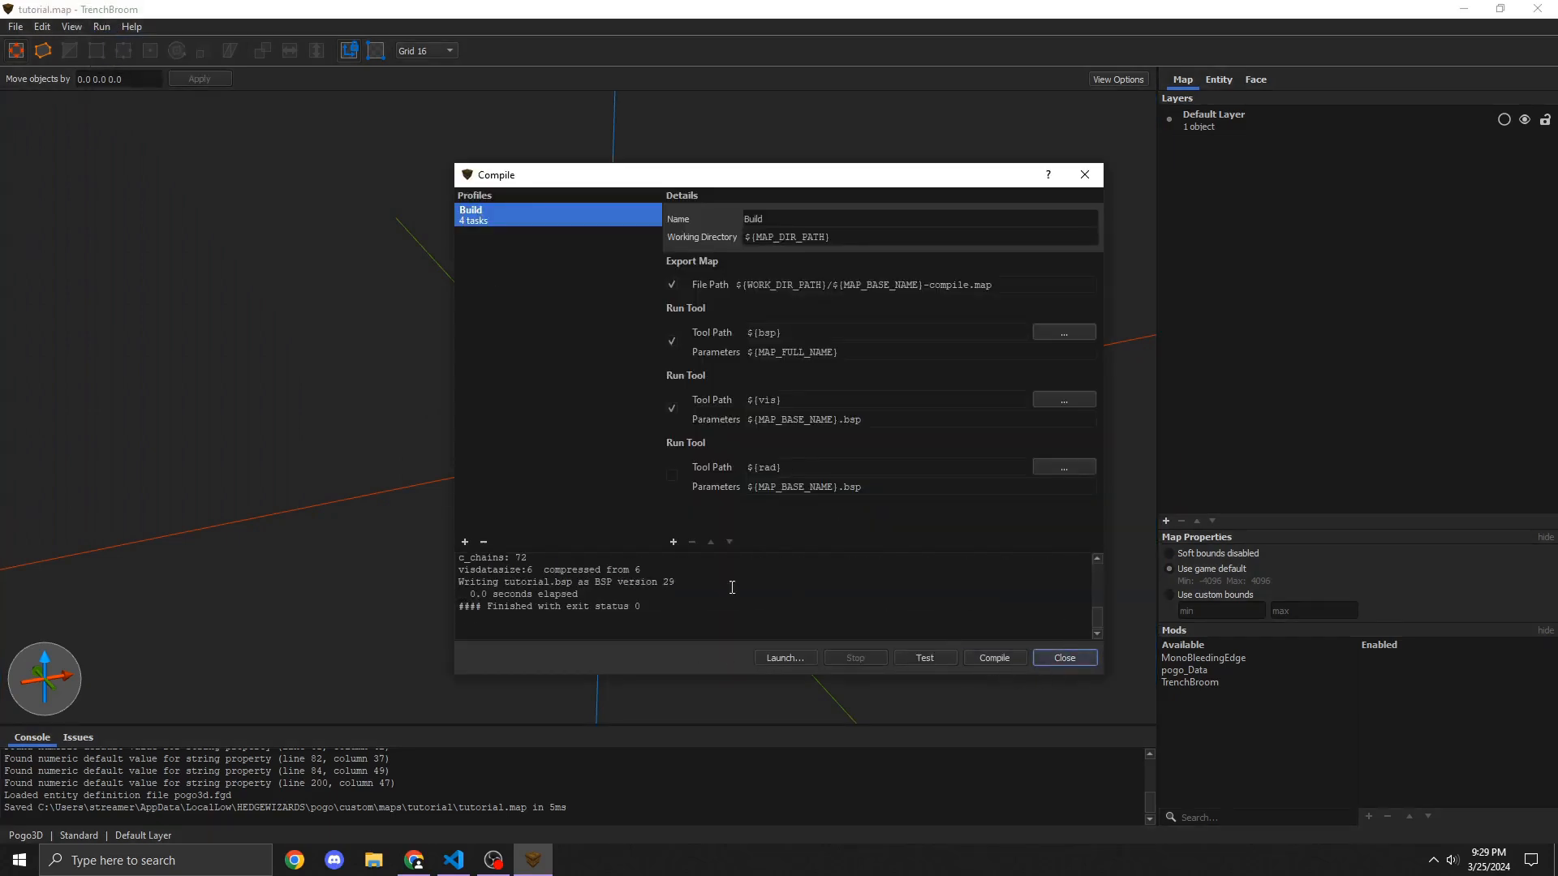
scroll(689, 592, "up", 2)
scroll(588, 586, "down", 2)
left_click(1052, 657)
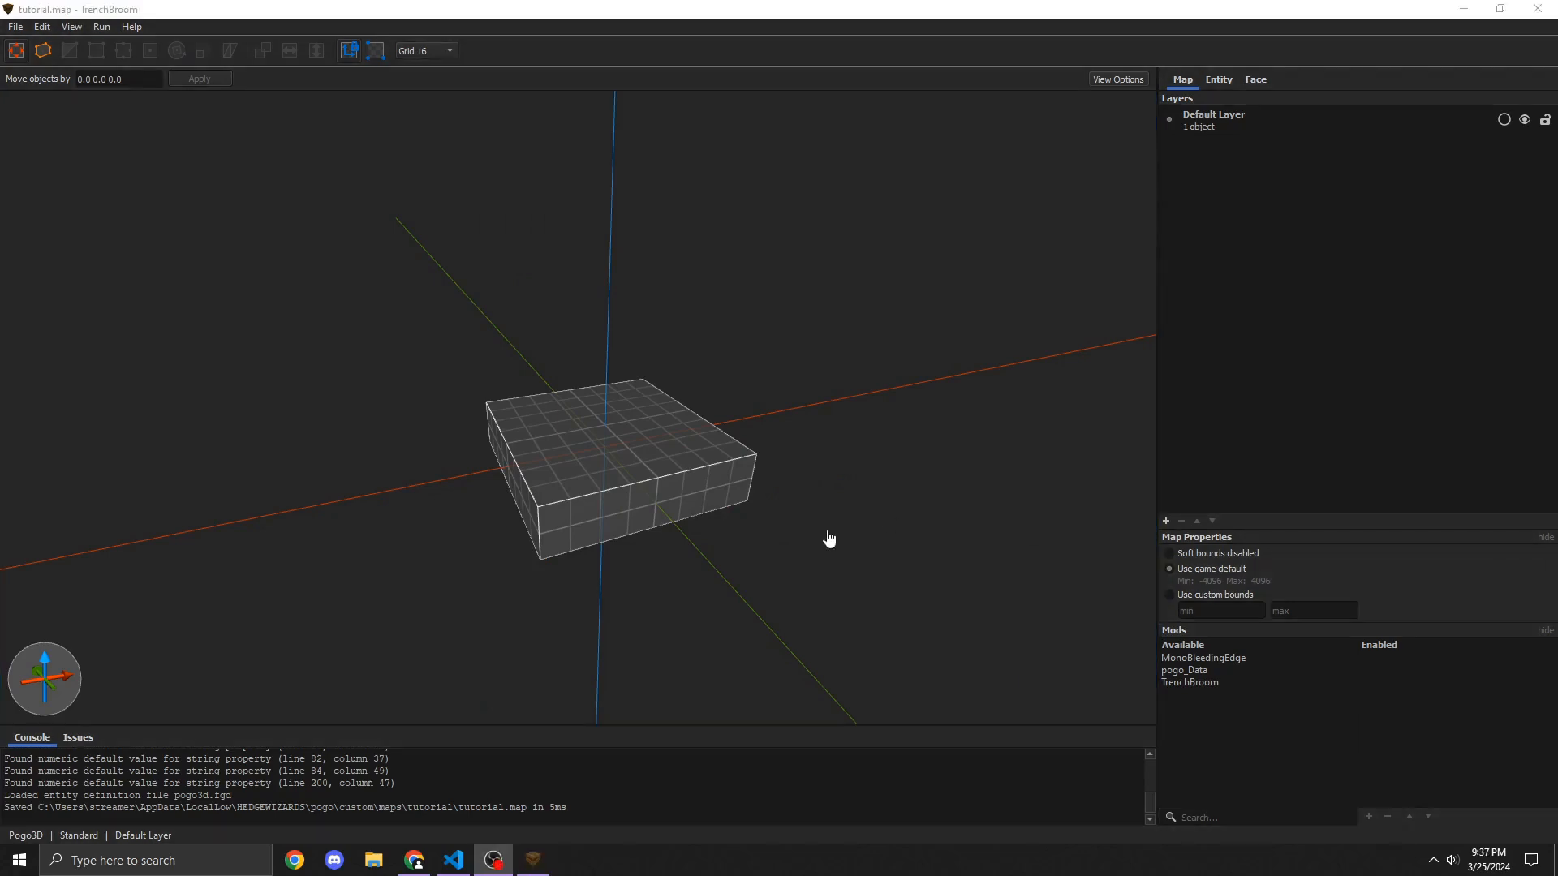
Step: Open the tutorial folder in File Explorer through the Pogo Mapping Shortcuts Local Maps link and examine the compiled files
key("super+e")
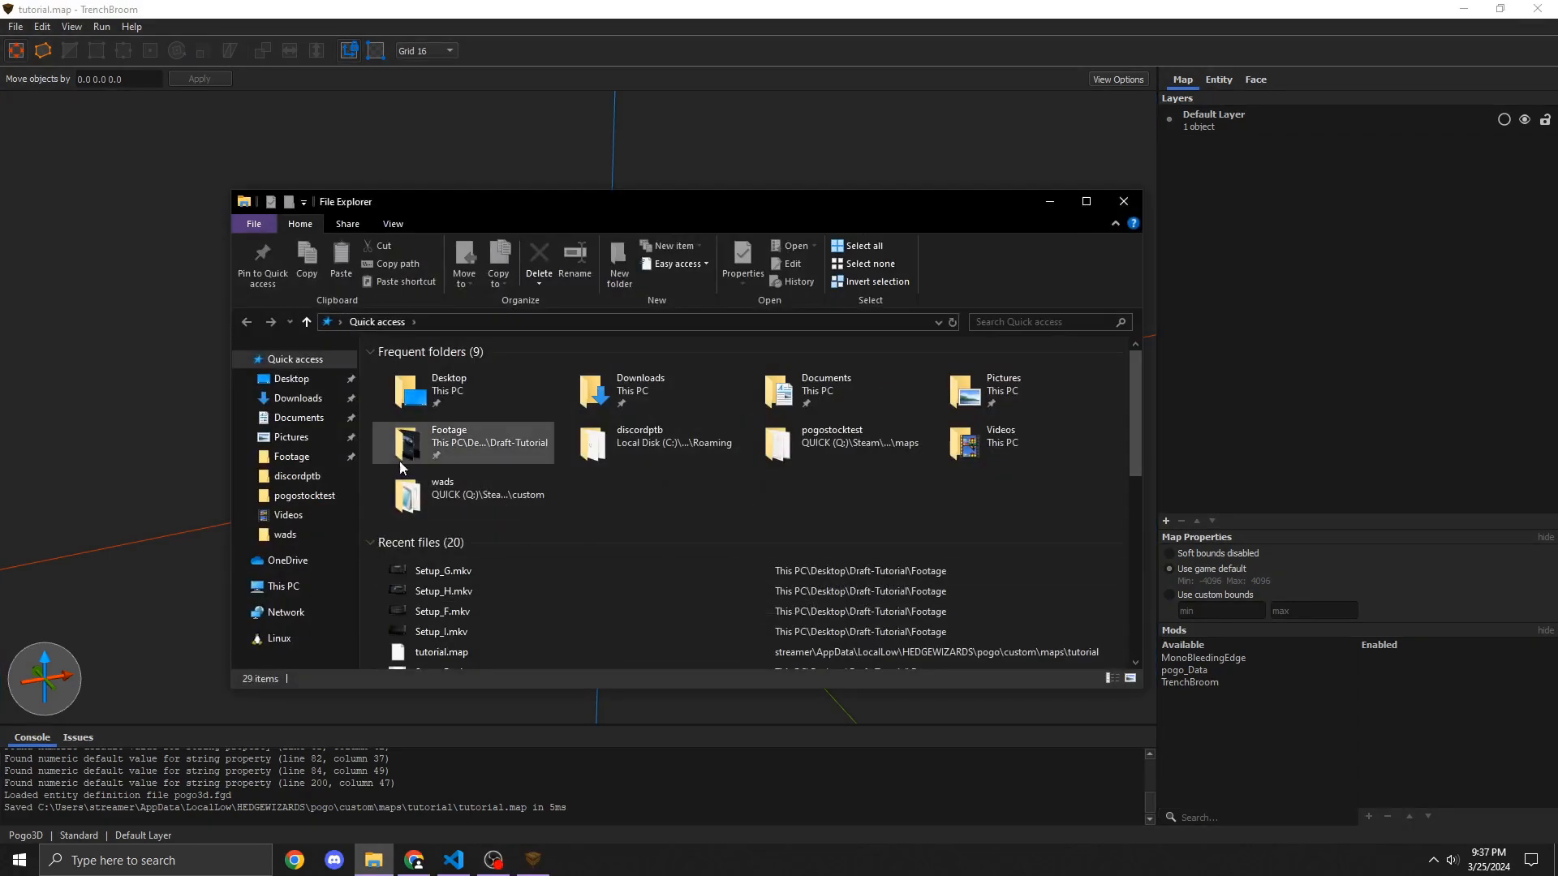
left_click(292, 379)
left_click(442, 395)
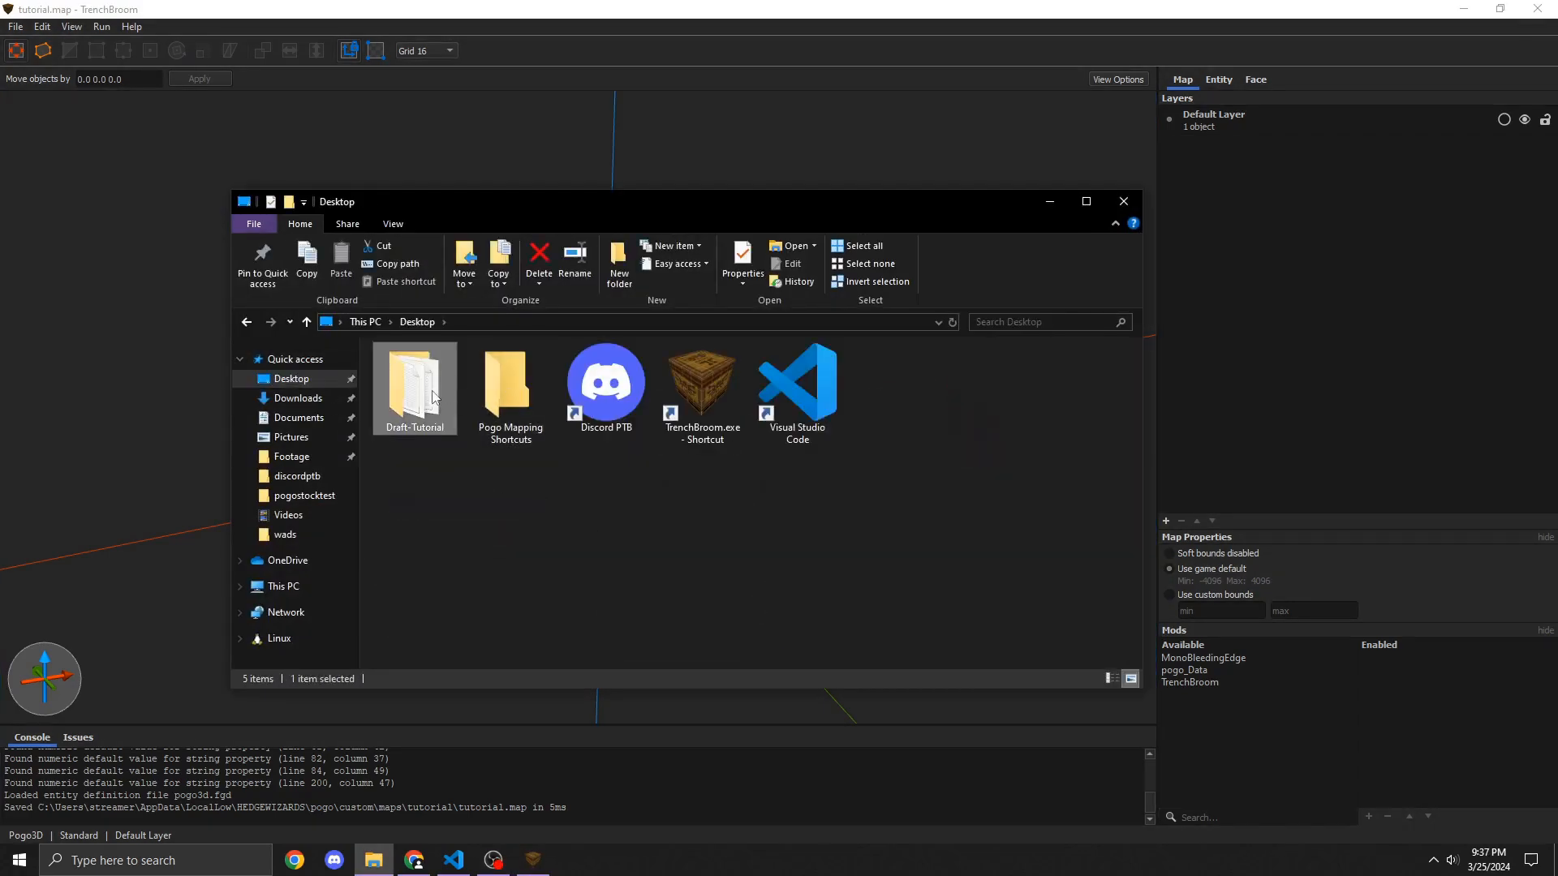
double_click(506, 400)
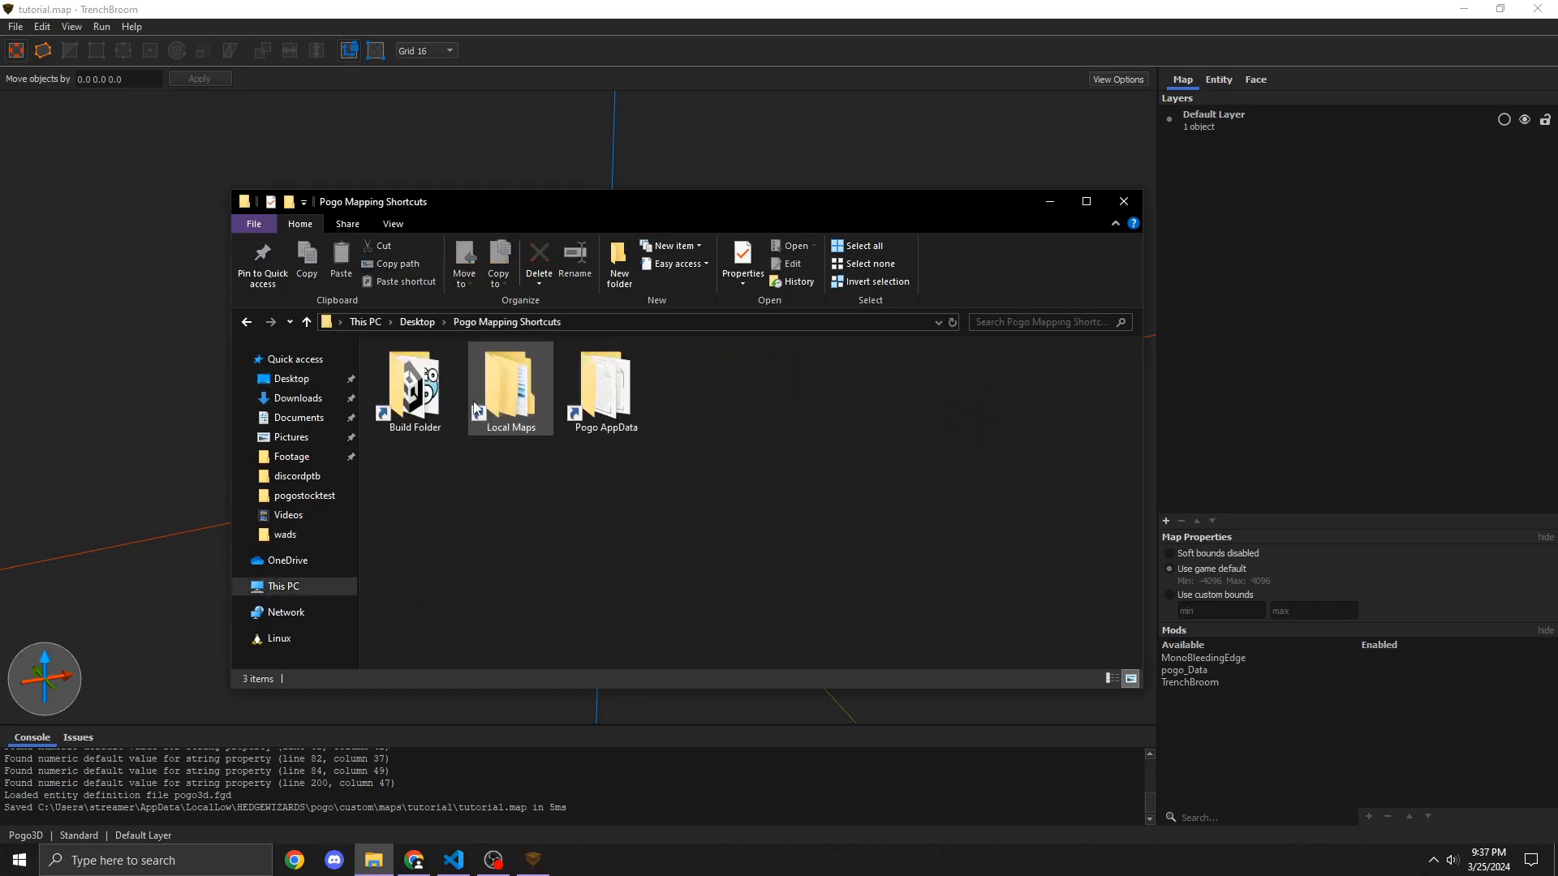
double_click(476, 408)
double_click(440, 372)
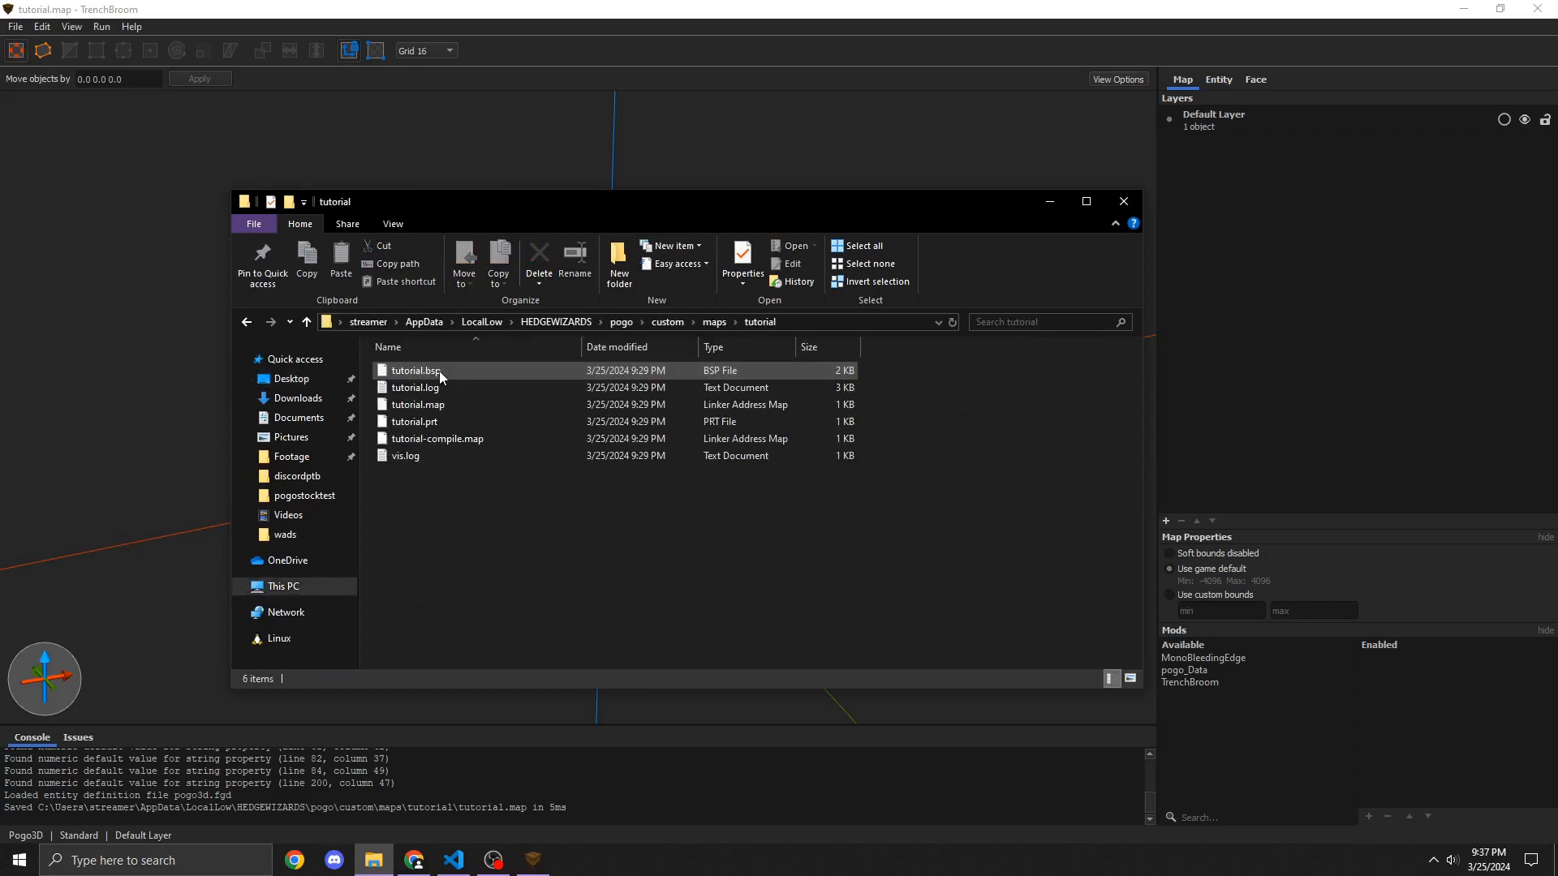
left_click(446, 405)
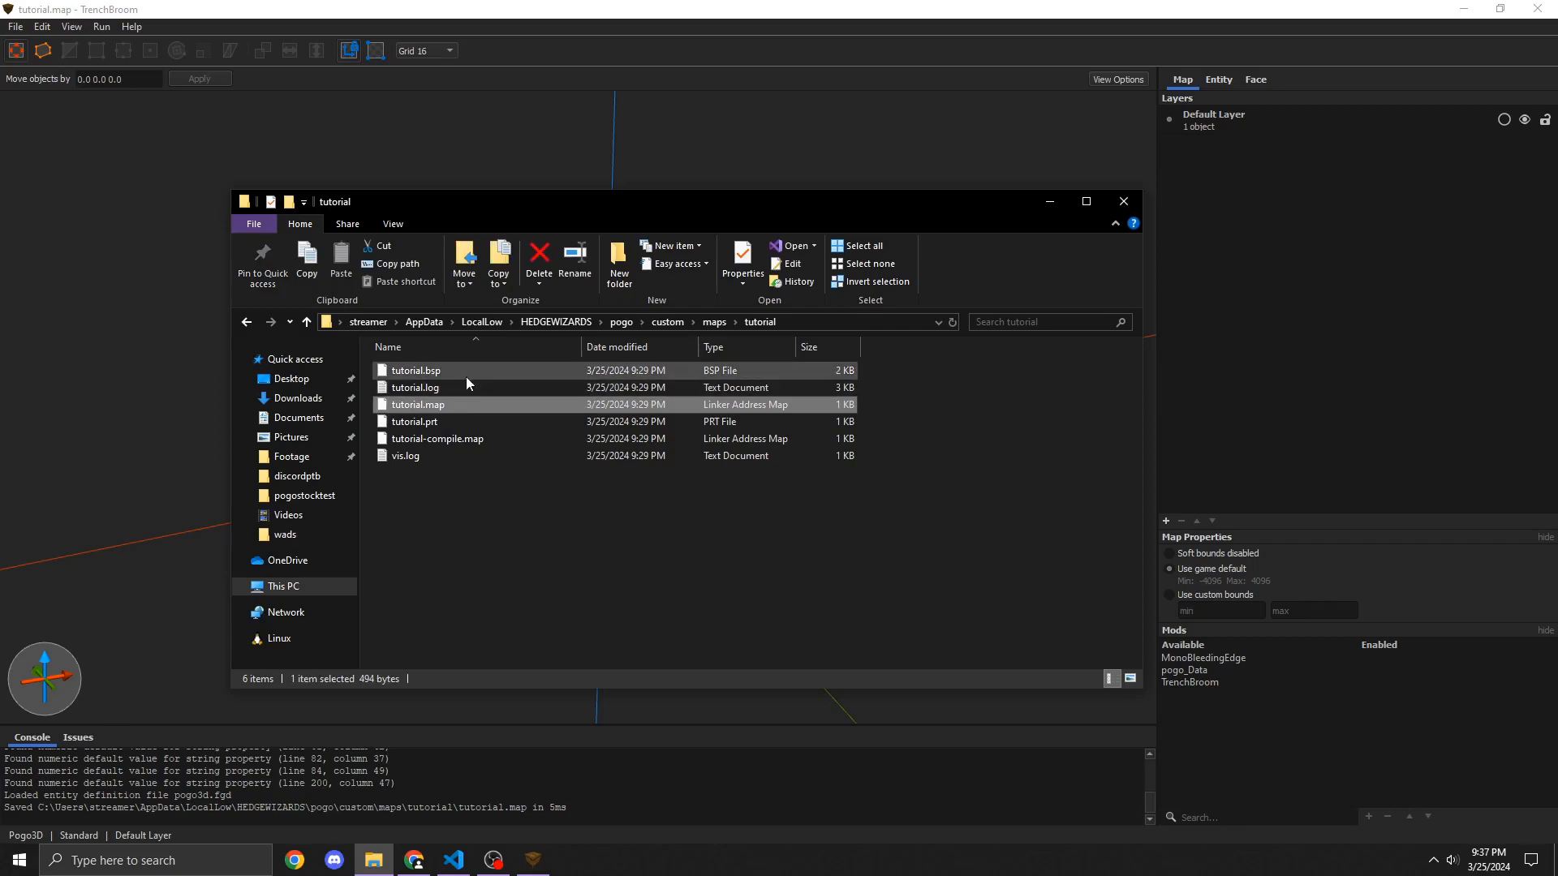
right_click(469, 370)
key("Escape")
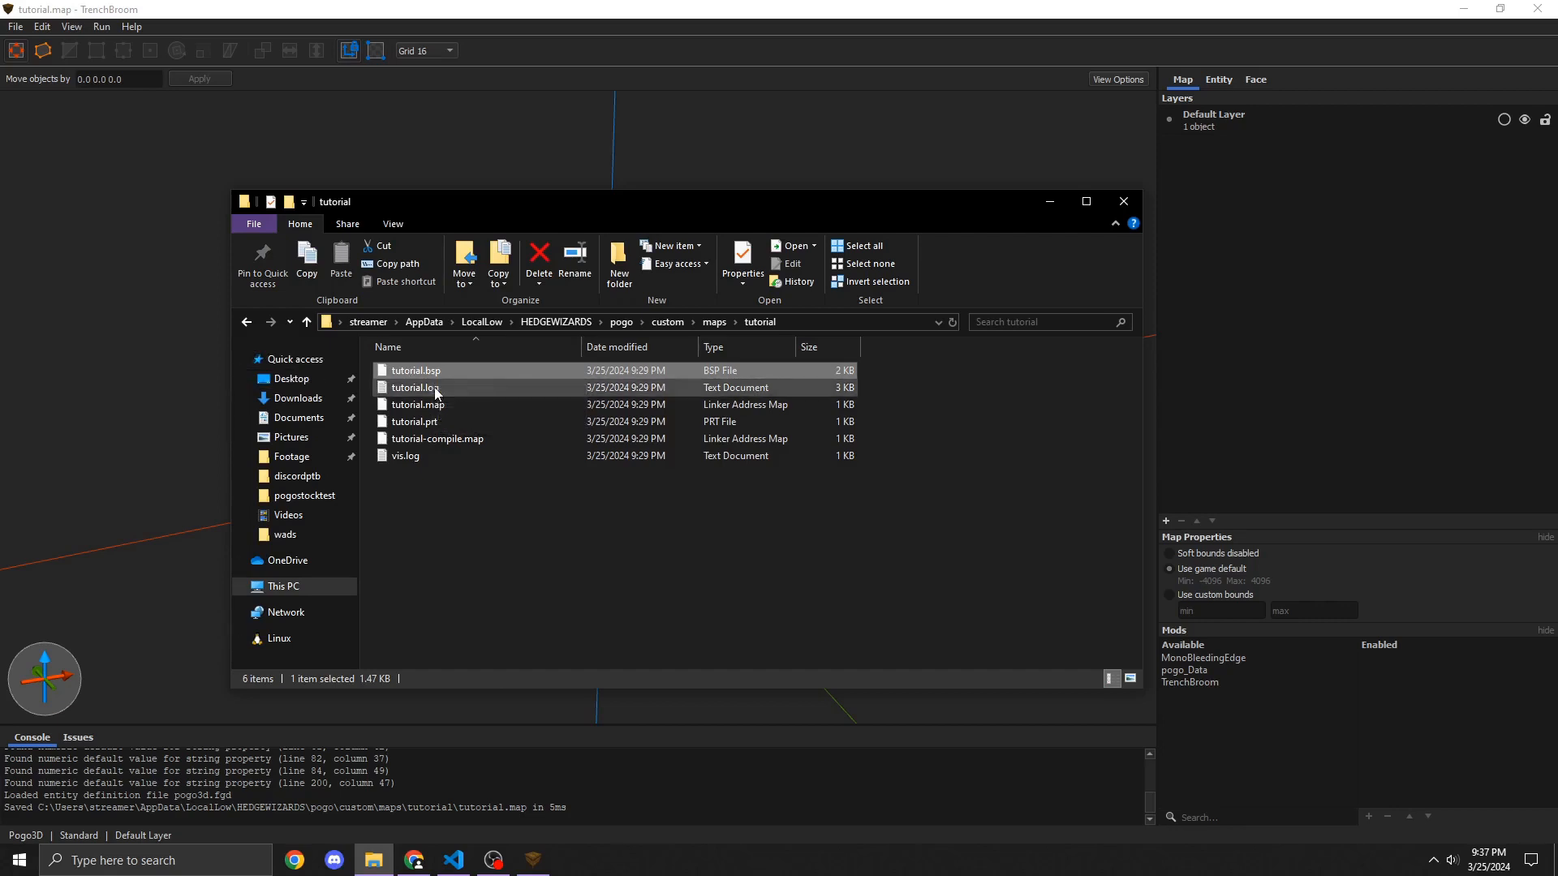
left_click(435, 389)
left_click(447, 439, "ctrl")
left_click(437, 454, "ctrl")
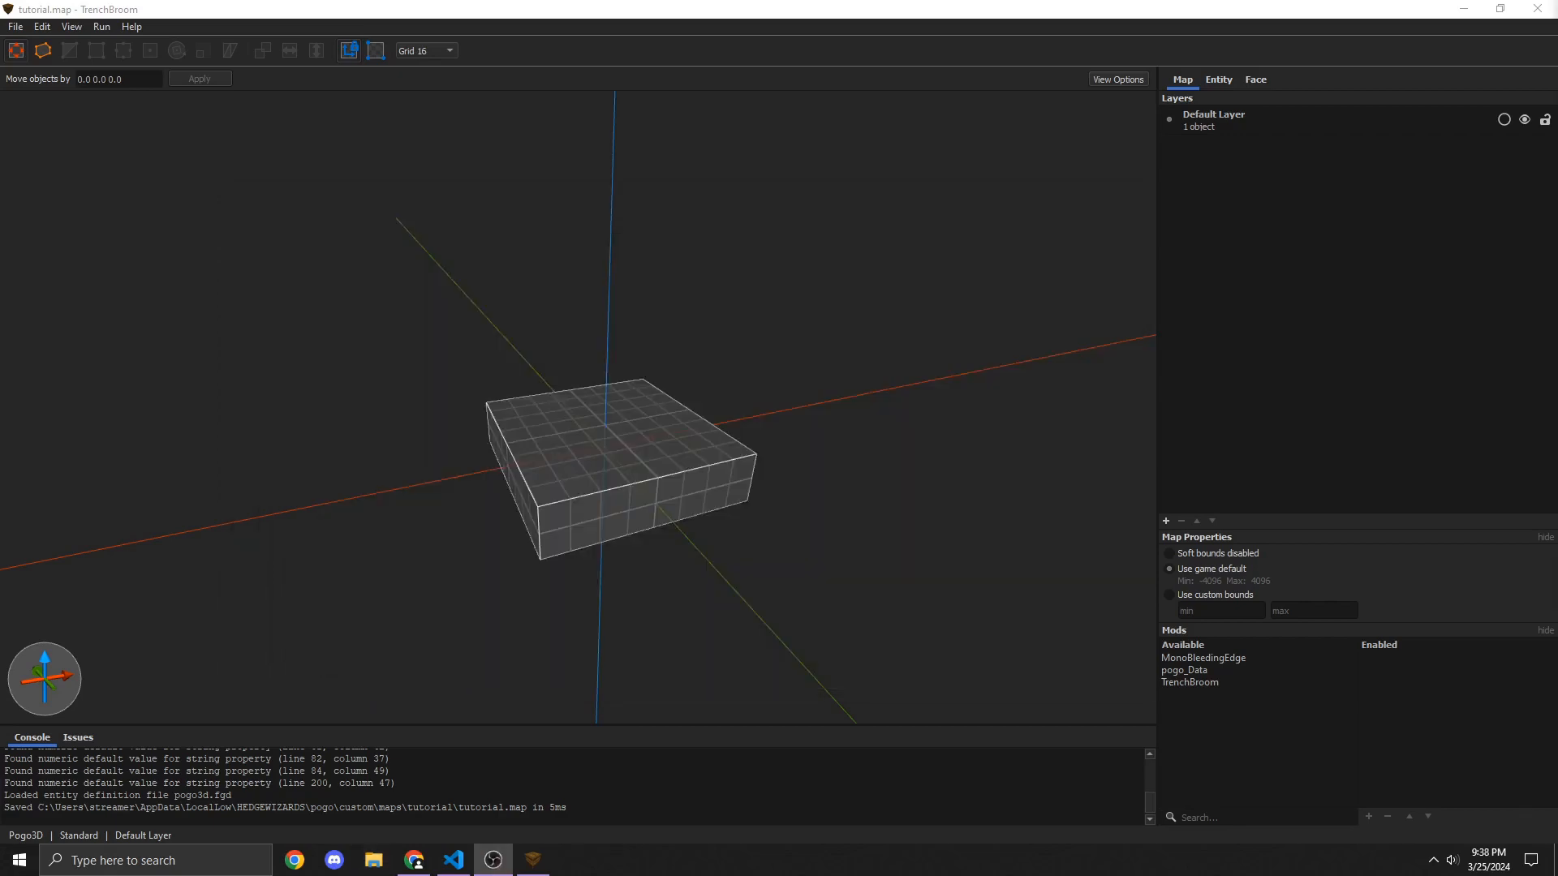
Step: Launch Pogo3D from Steam and try loading the tutorial map from Custom Maps
key("super")
type("stea")
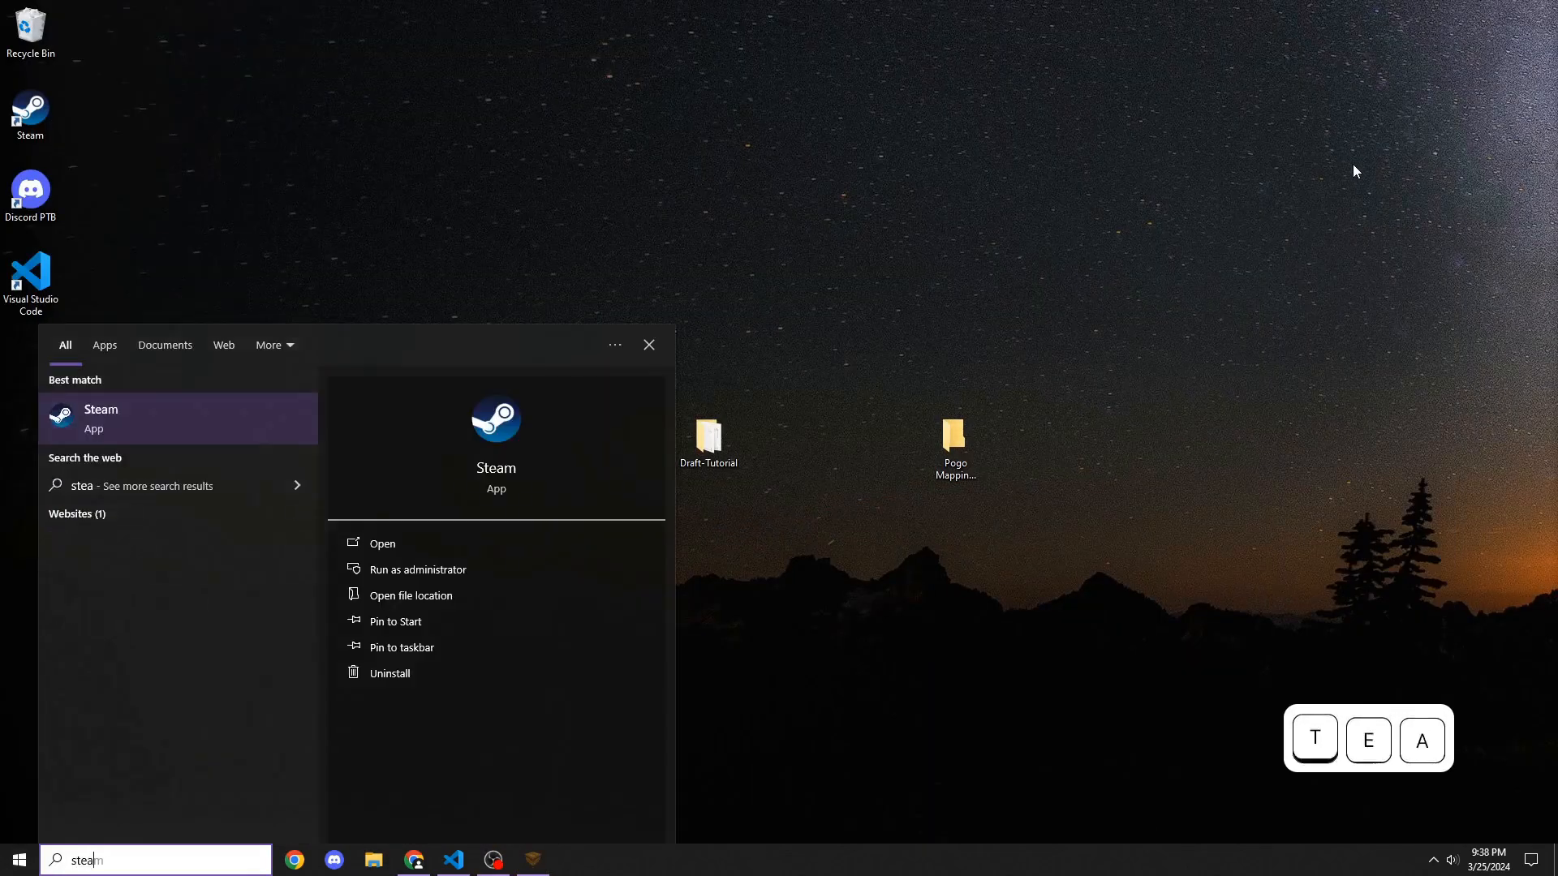
key("Return")
left_click(393, 115)
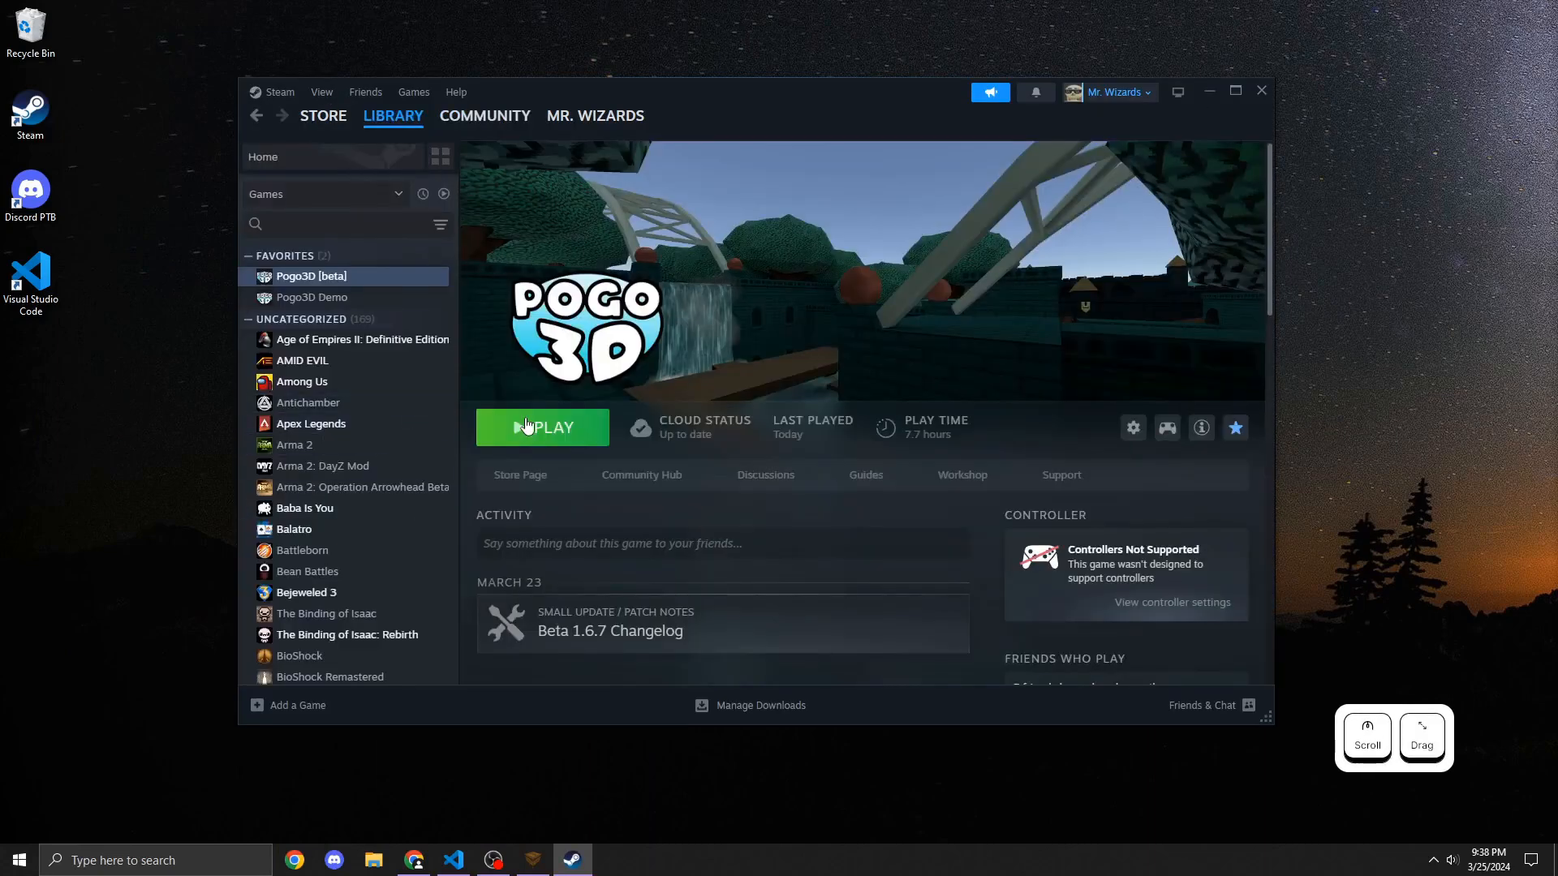
left_click(536, 428)
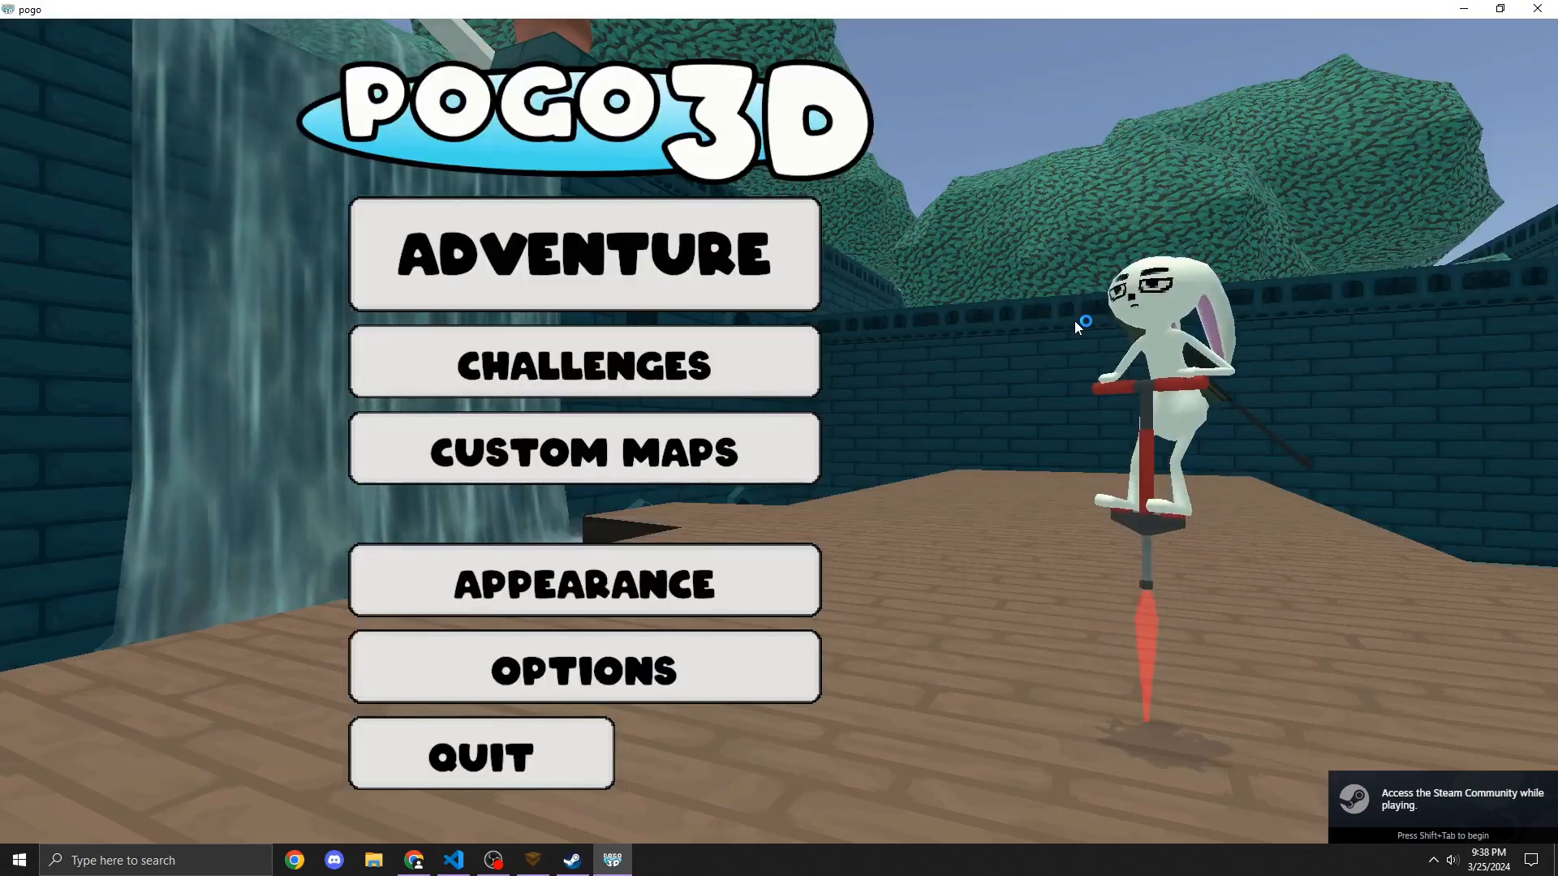
left_click(542, 464)
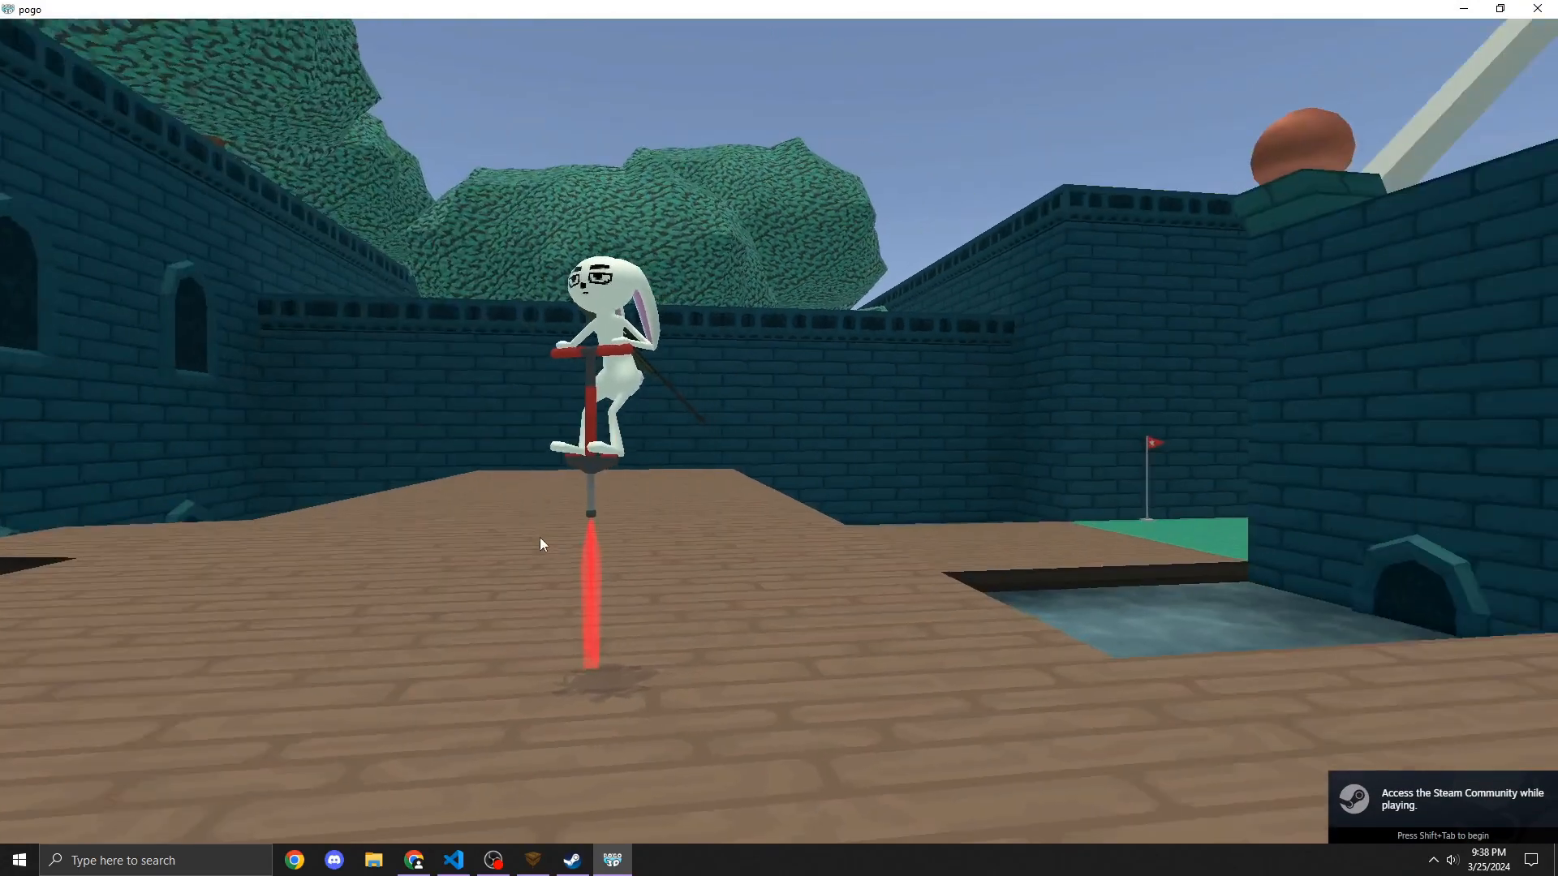
left_click(873, 229)
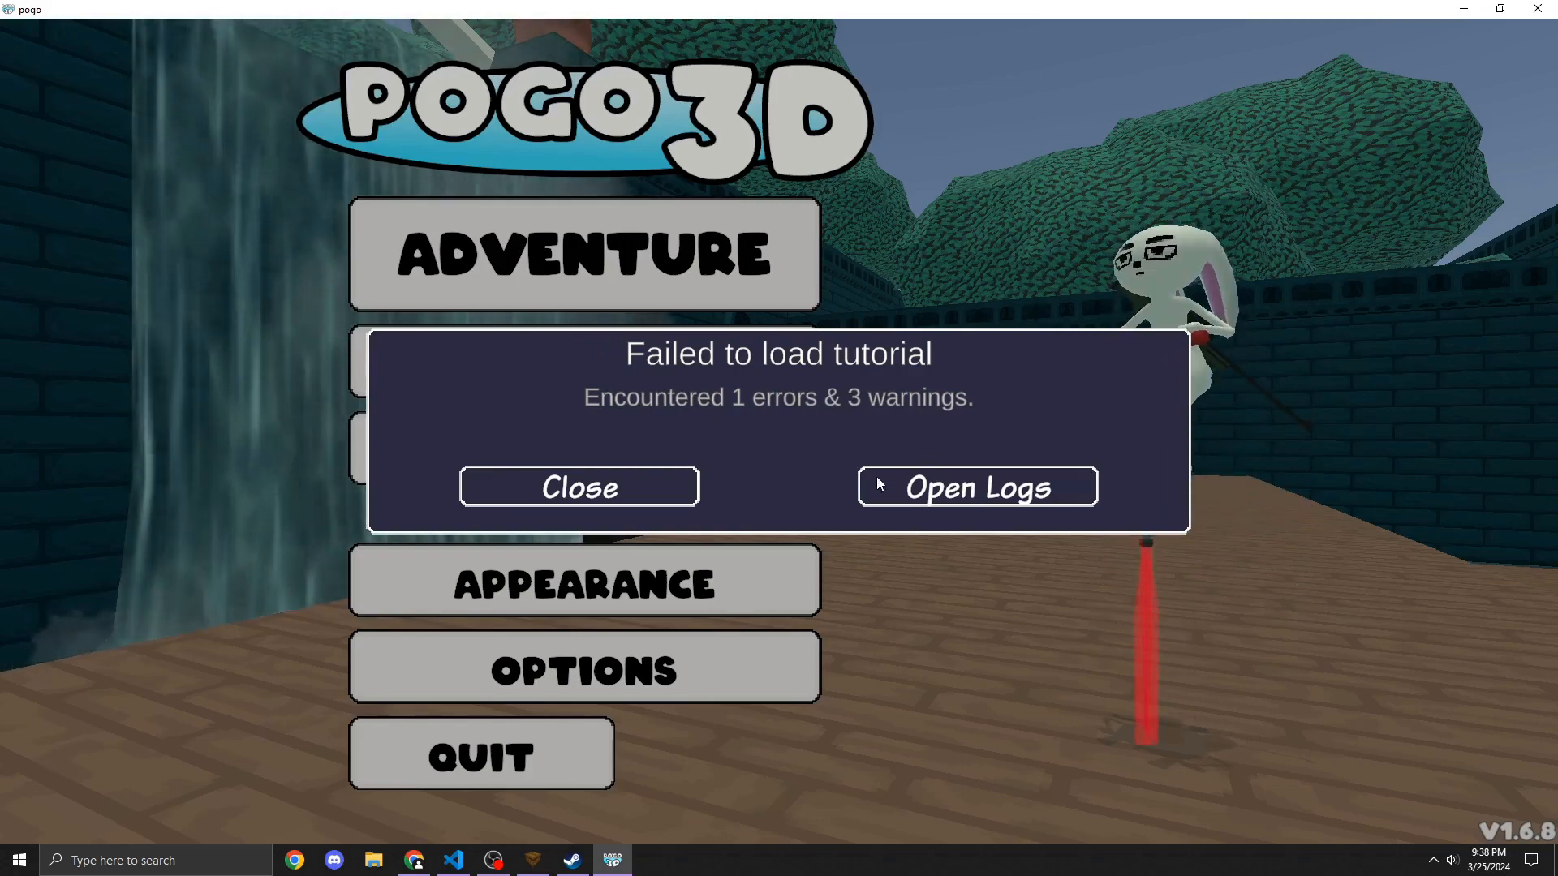
Step: Browse to the Pogo AppData folder in File Explorer to locate the CustomMapLoad.log file, then close the window
left_click(374, 858)
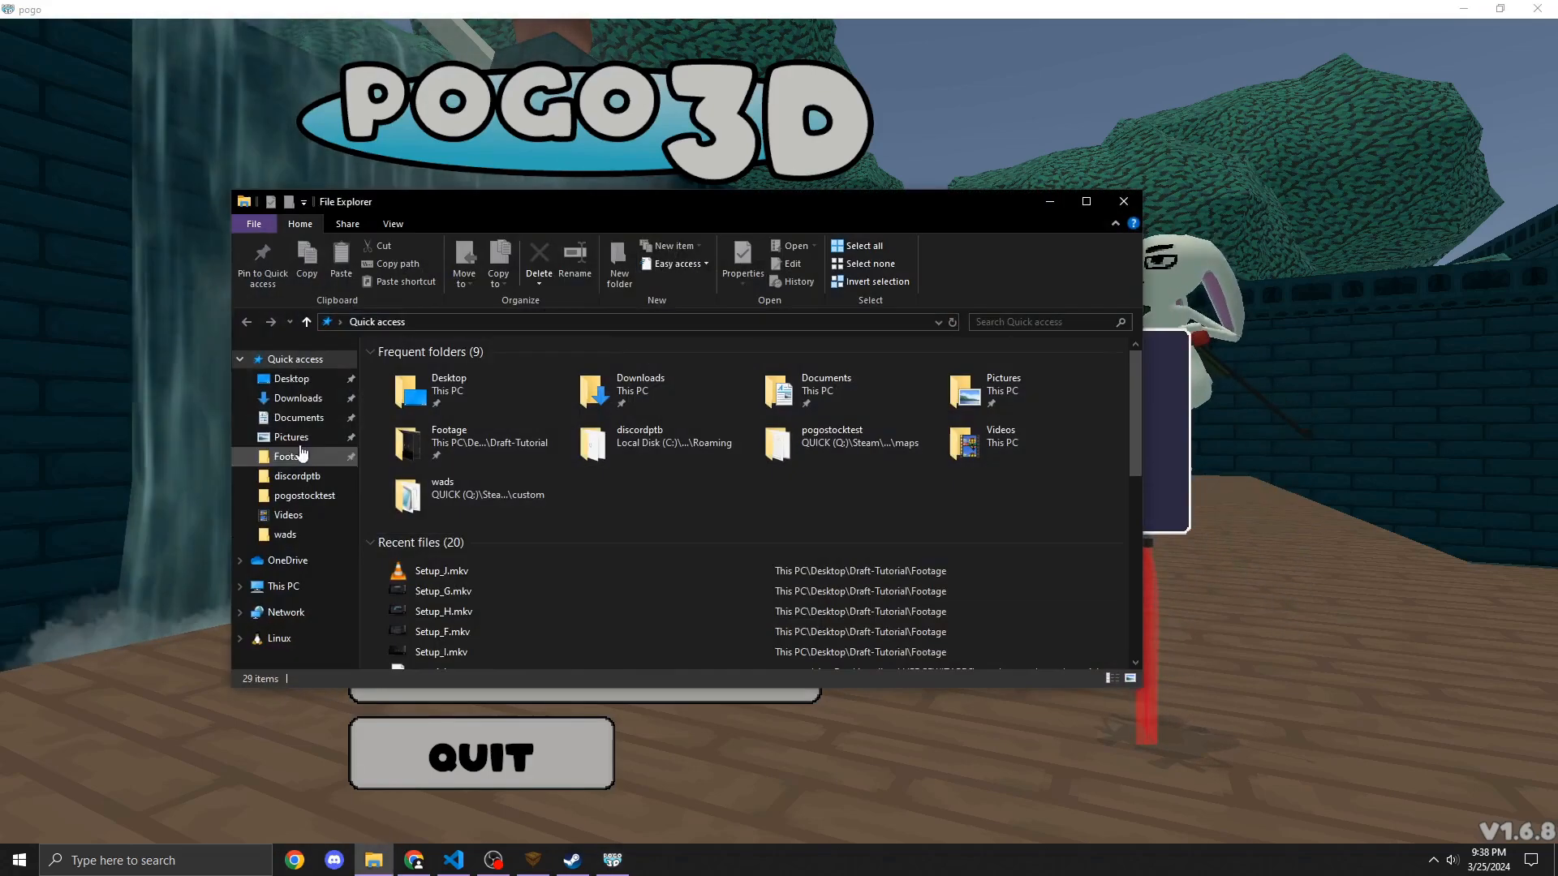
left_click(308, 378)
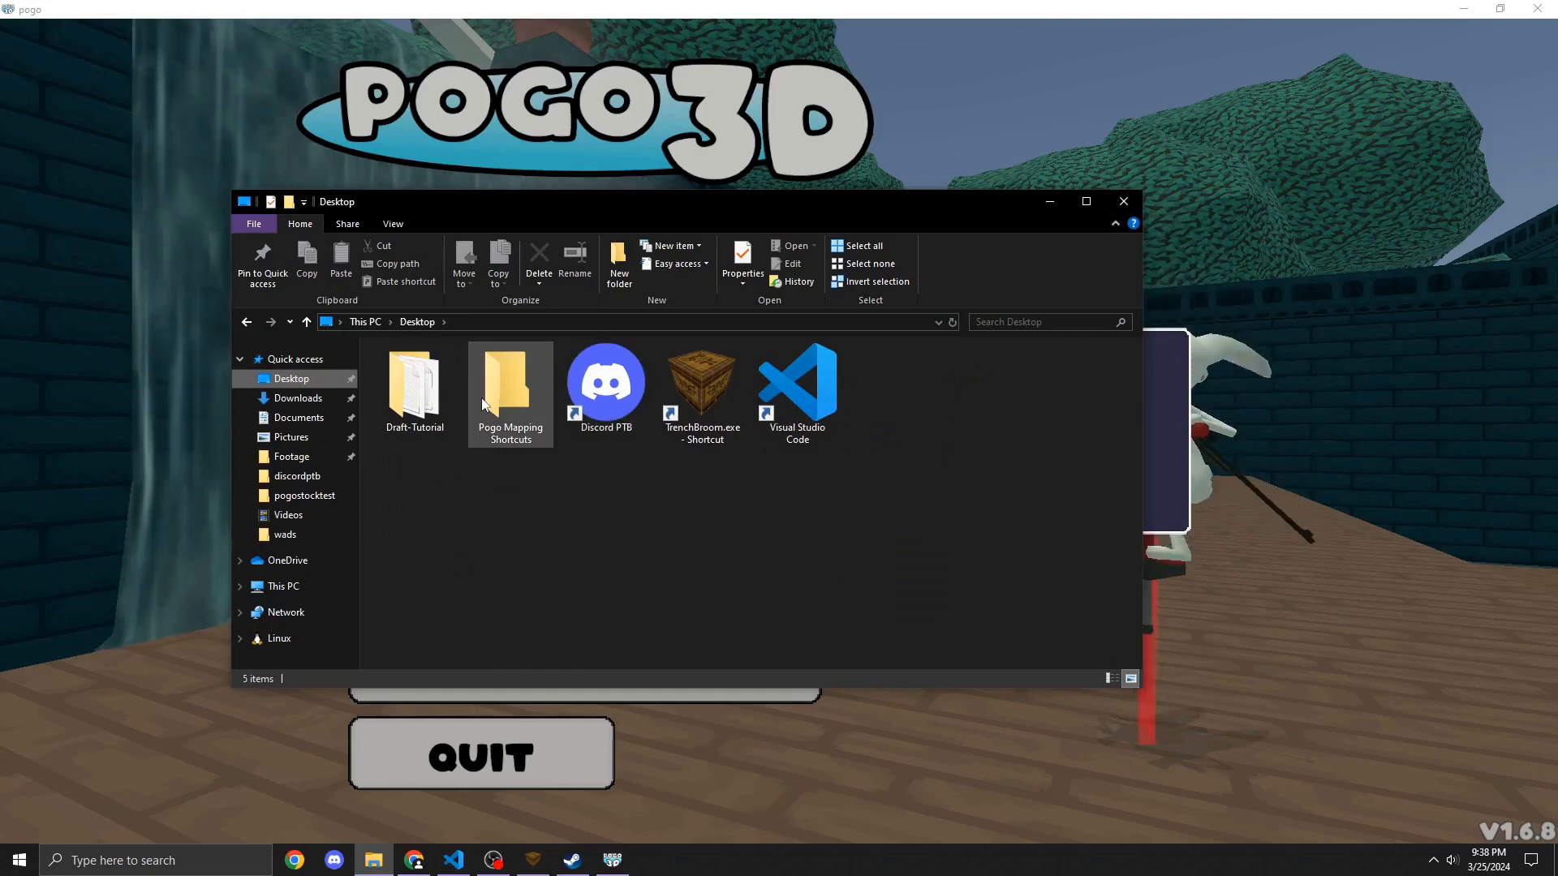
double_click(508, 389)
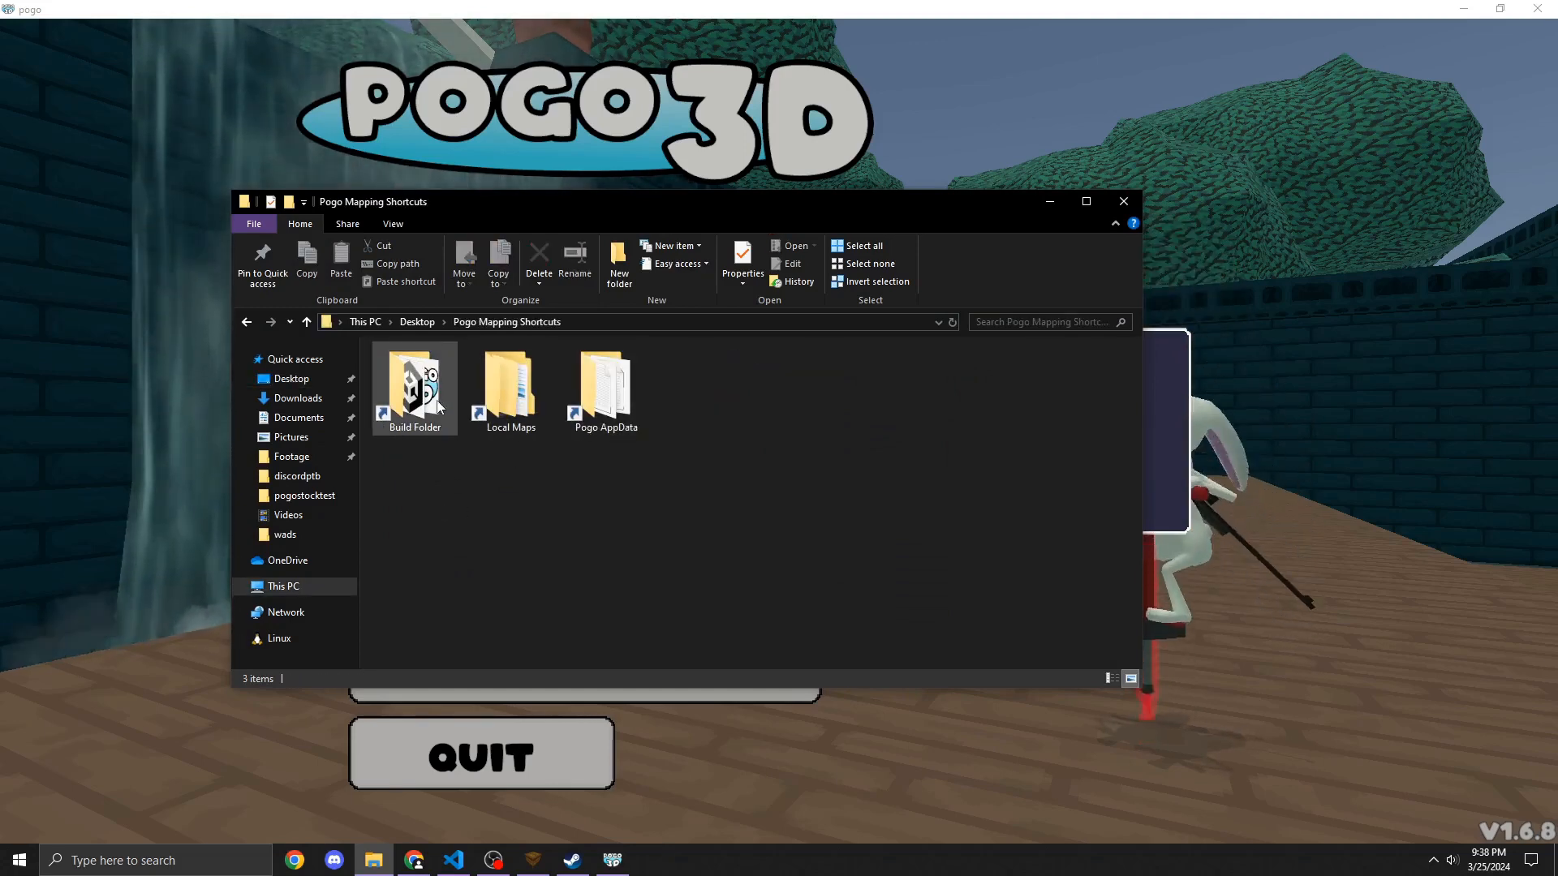
double_click(604, 405)
left_click(527, 406)
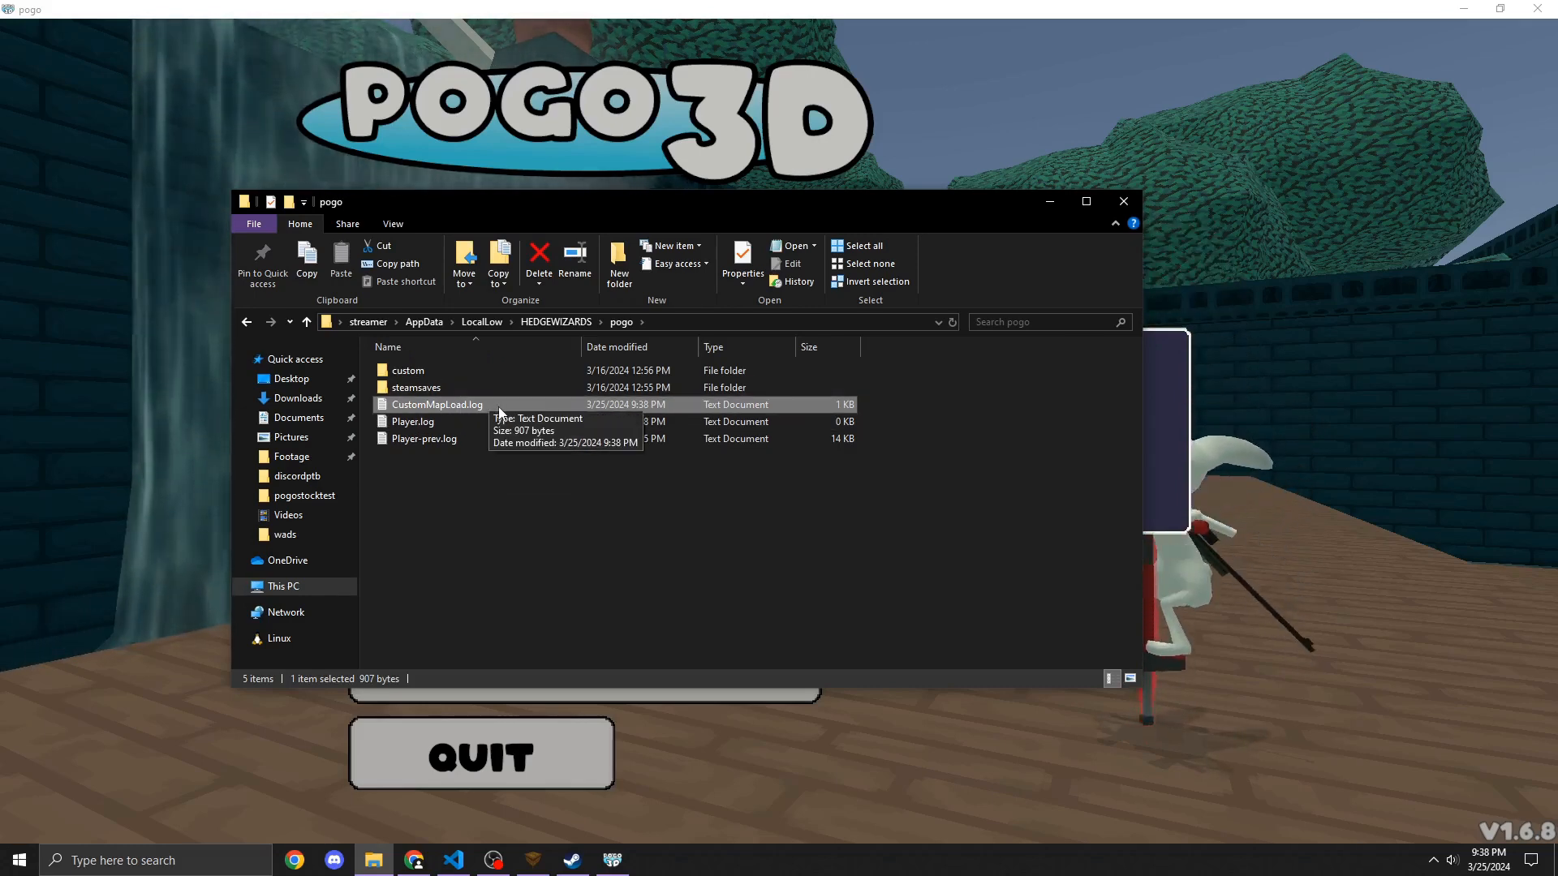
left_click_drag(652, 205, 723, 304)
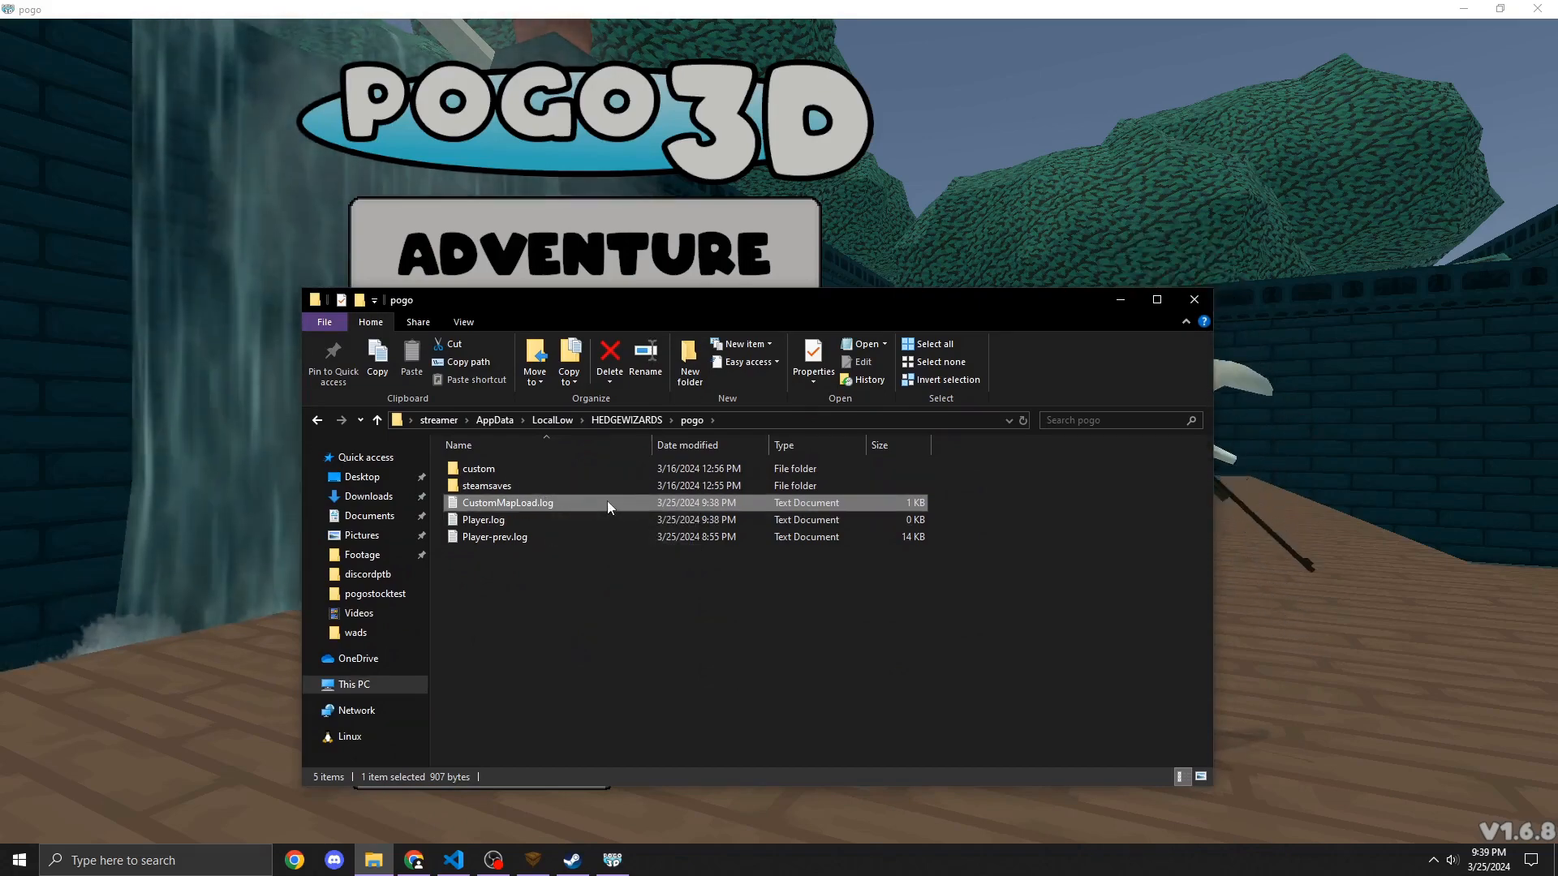
left_click(1194, 300)
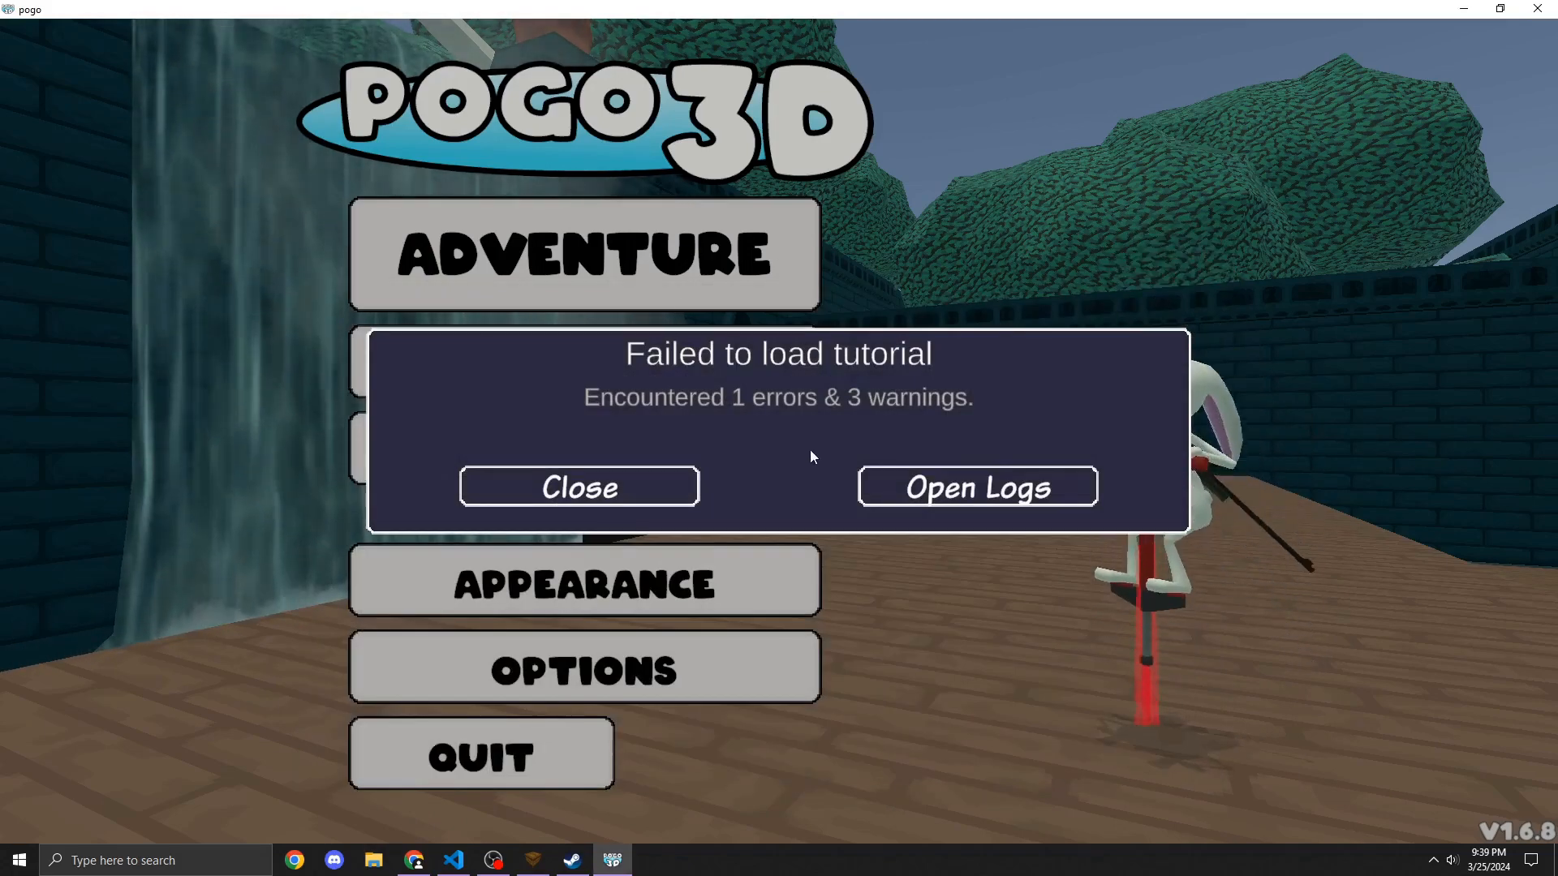
Step: Open the map load logs and read through each warning and error entry, then close the log
left_click(953, 493)
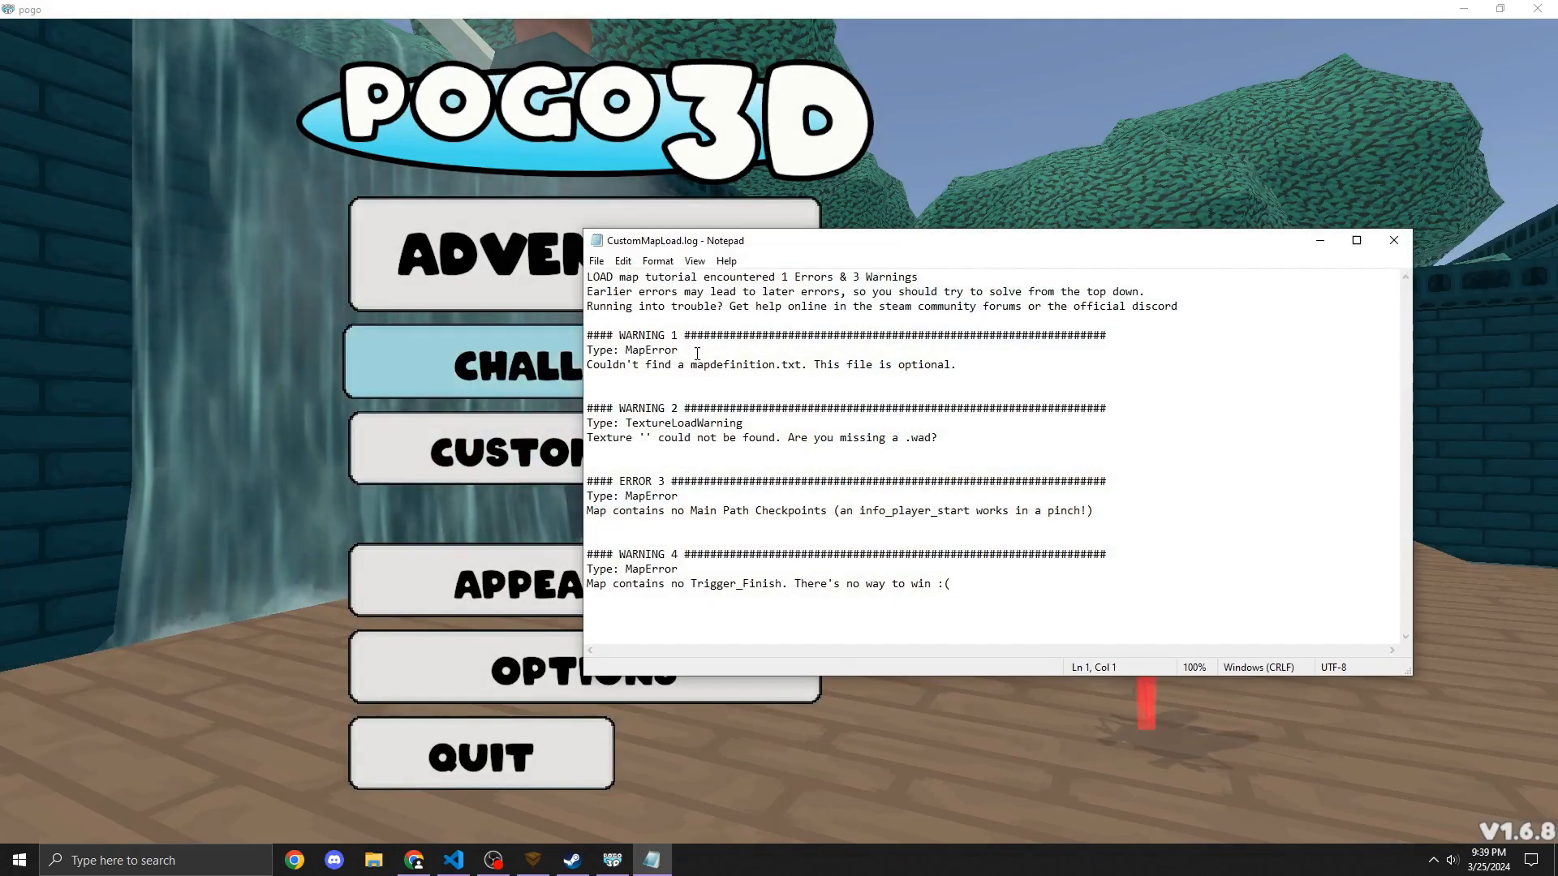
left_click_drag(1000, 366, 557, 341)
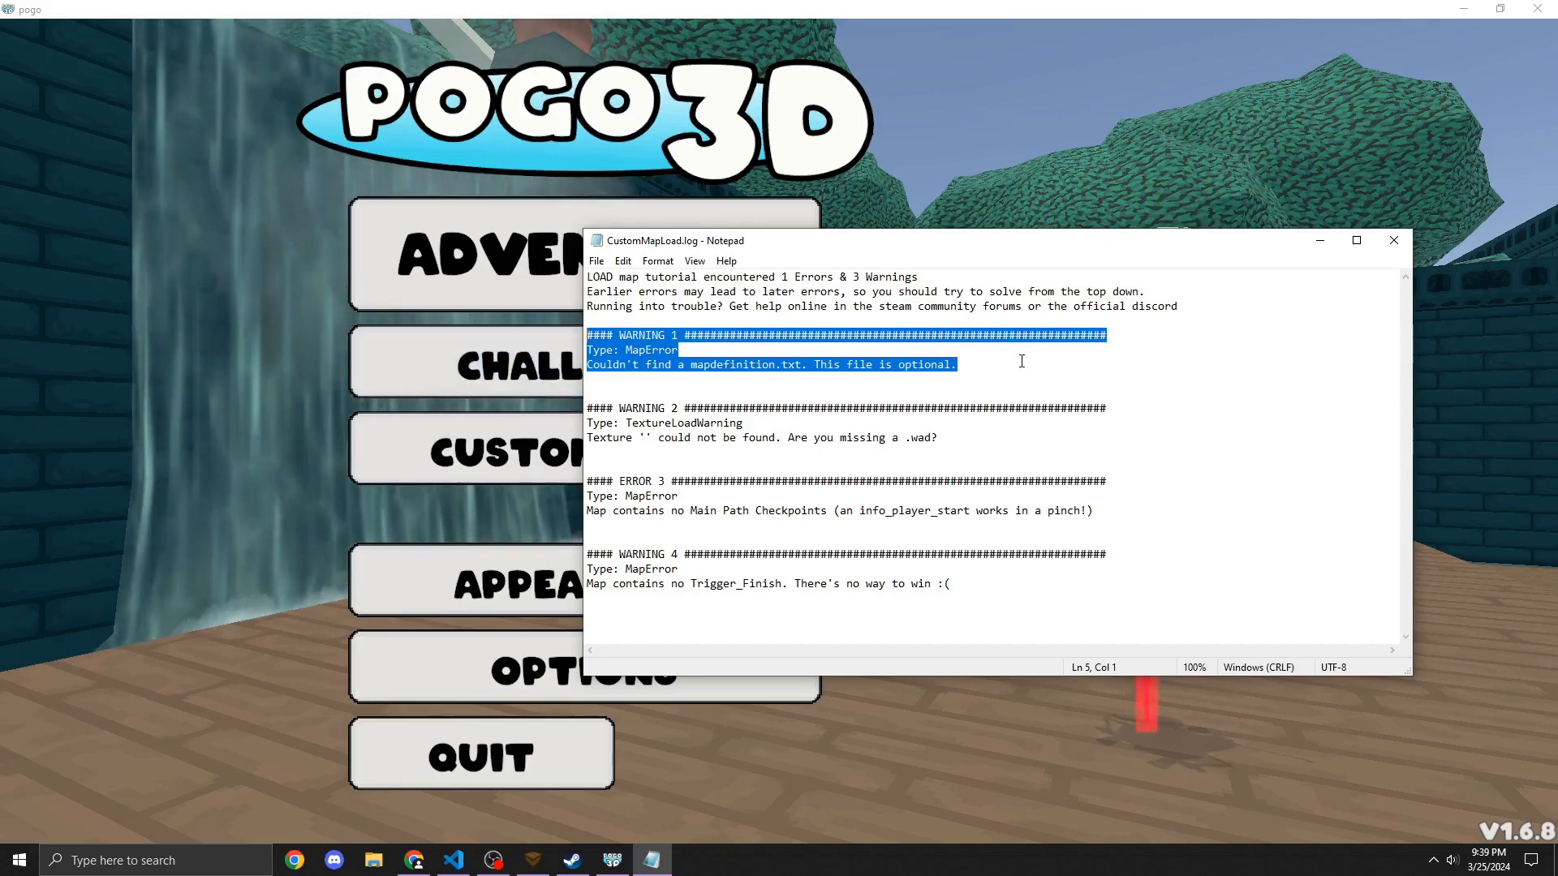
left_click(1022, 361)
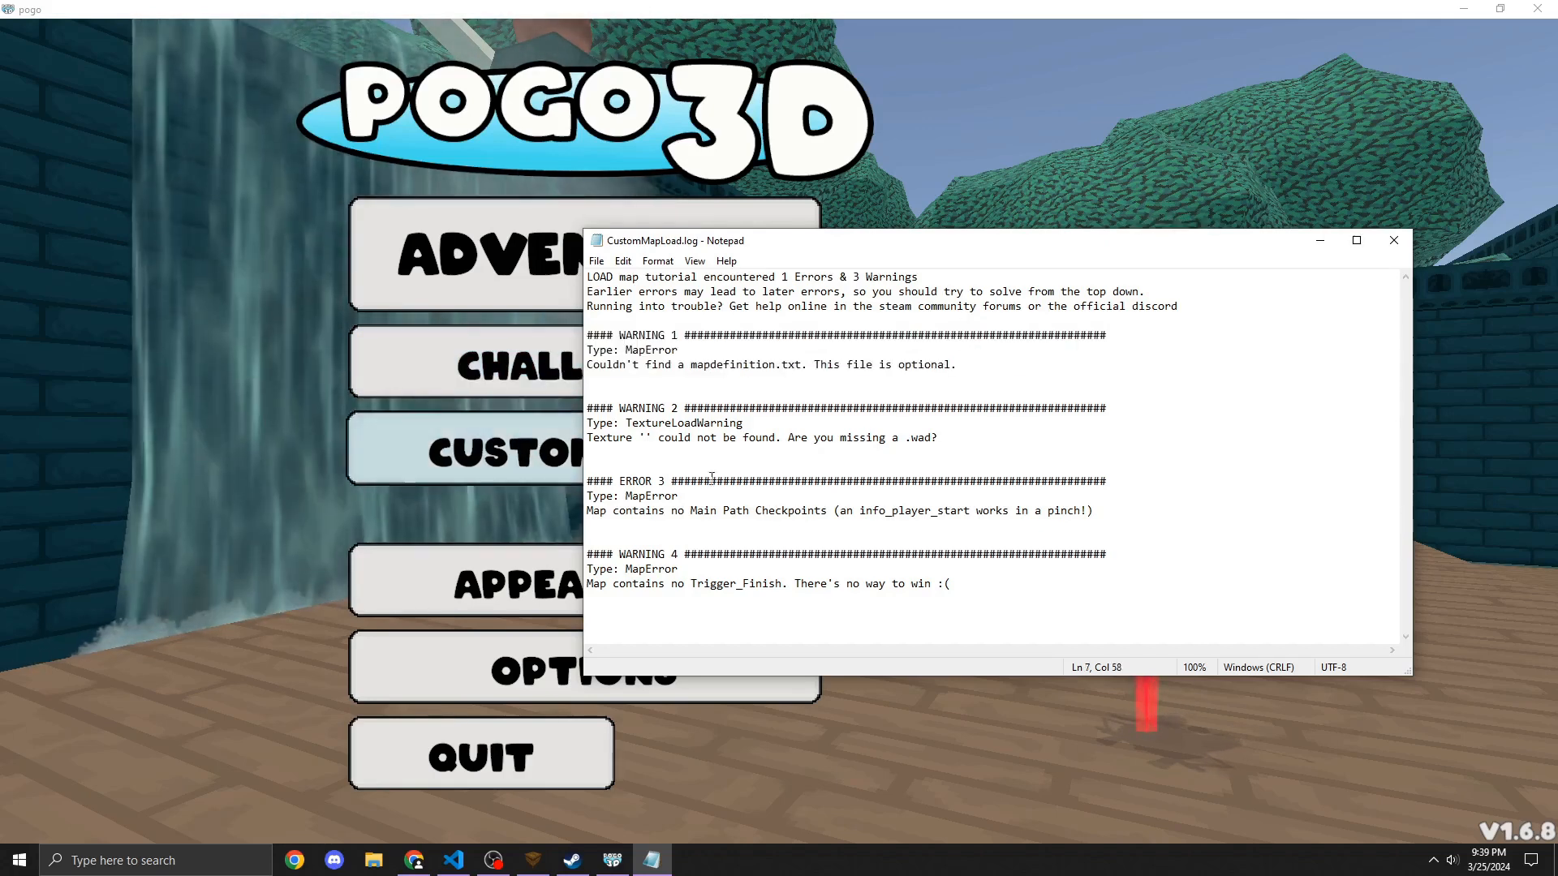
left_click_drag(1026, 445, 587, 408)
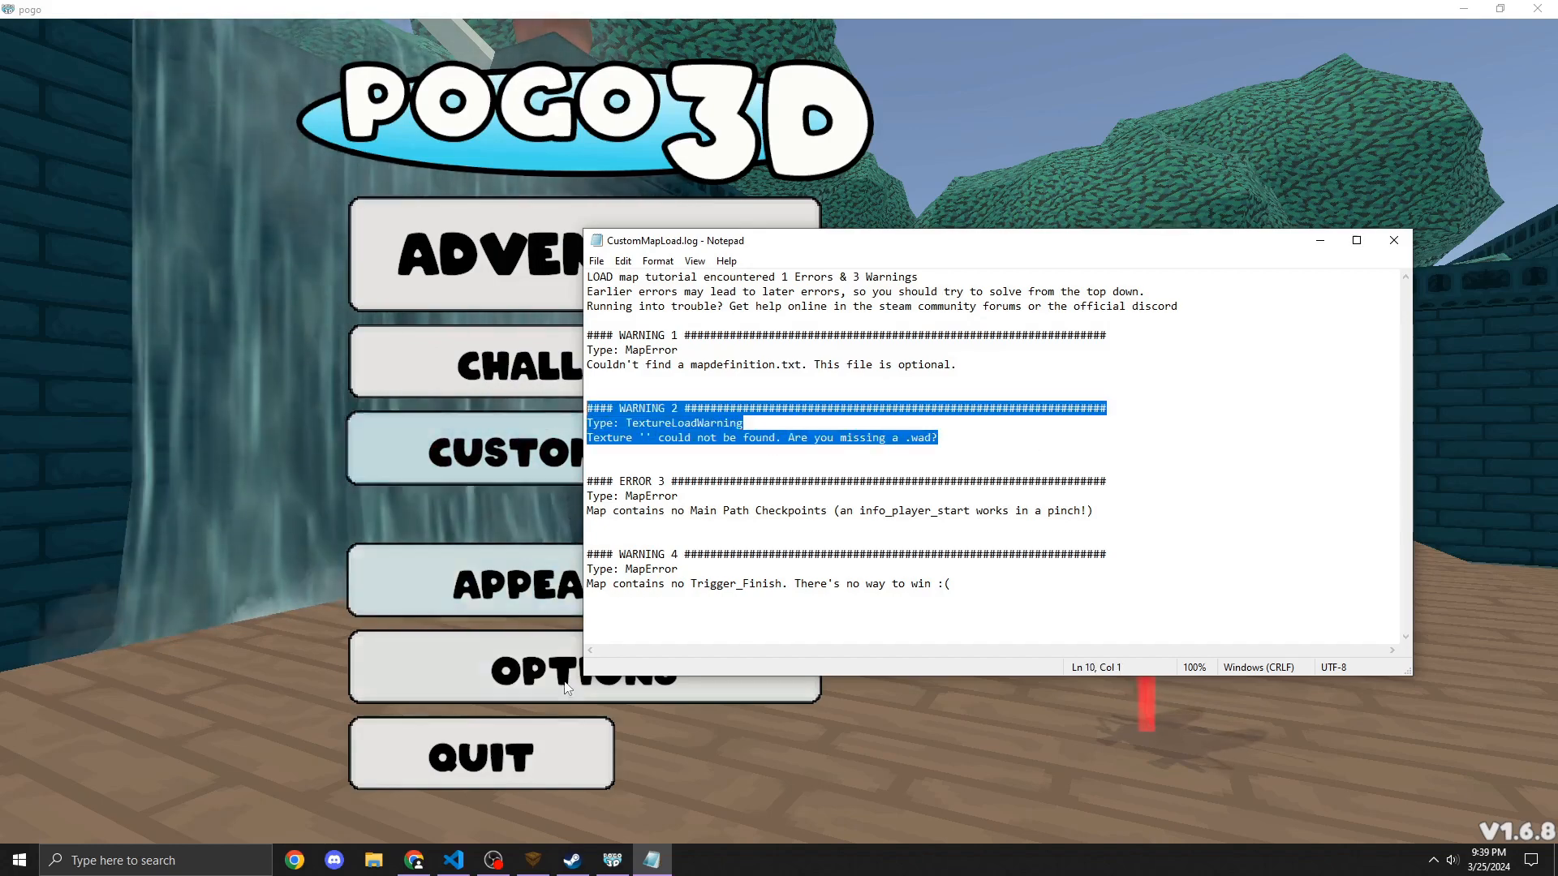
left_click(533, 859)
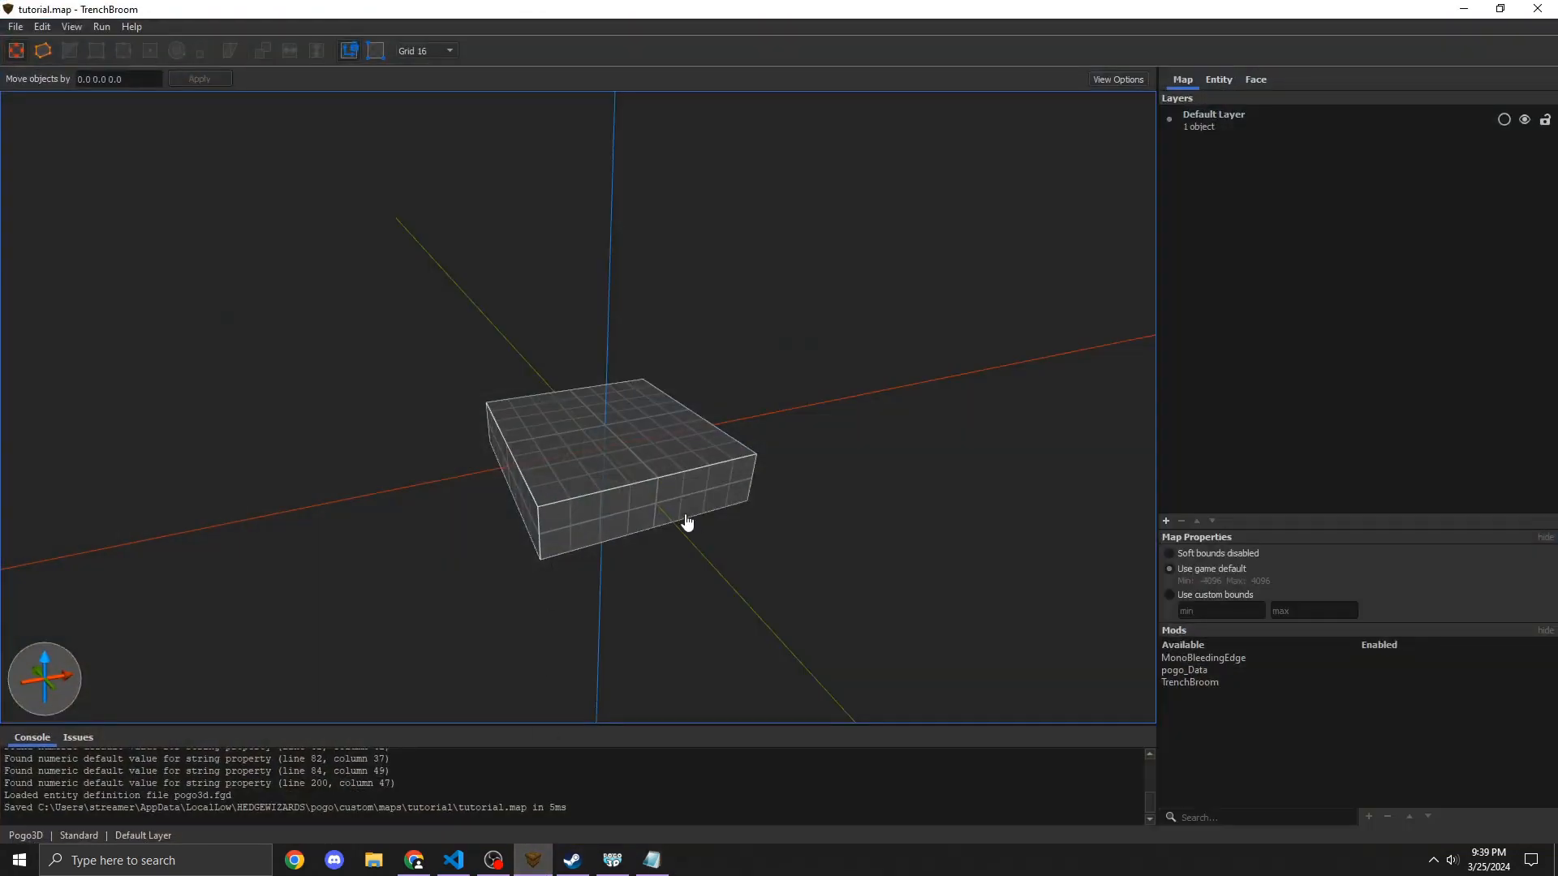
left_click(1464, 9)
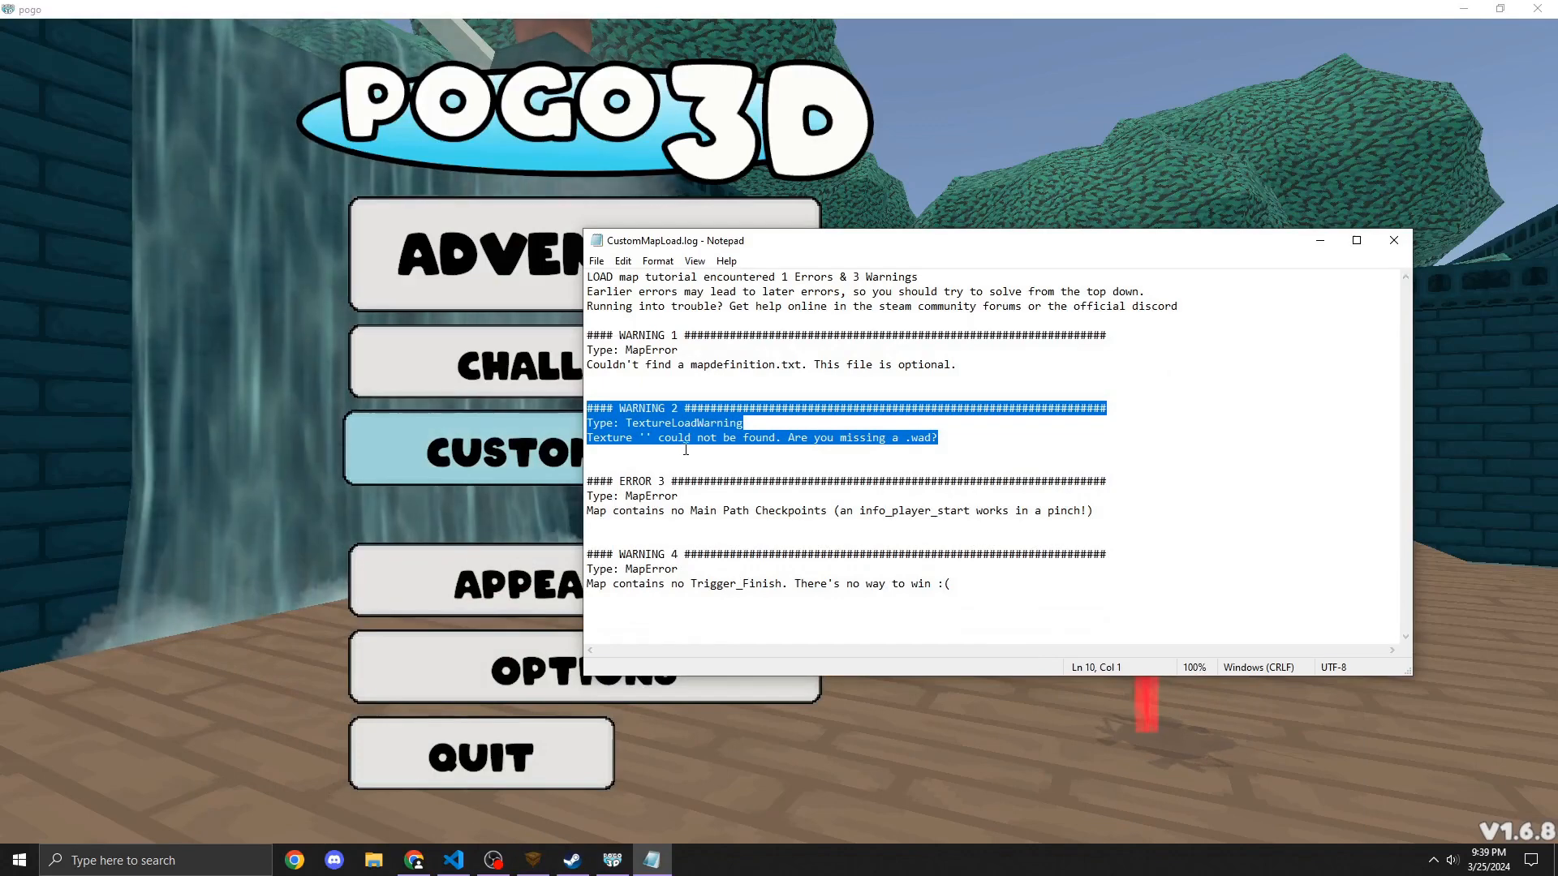
left_click(650, 438)
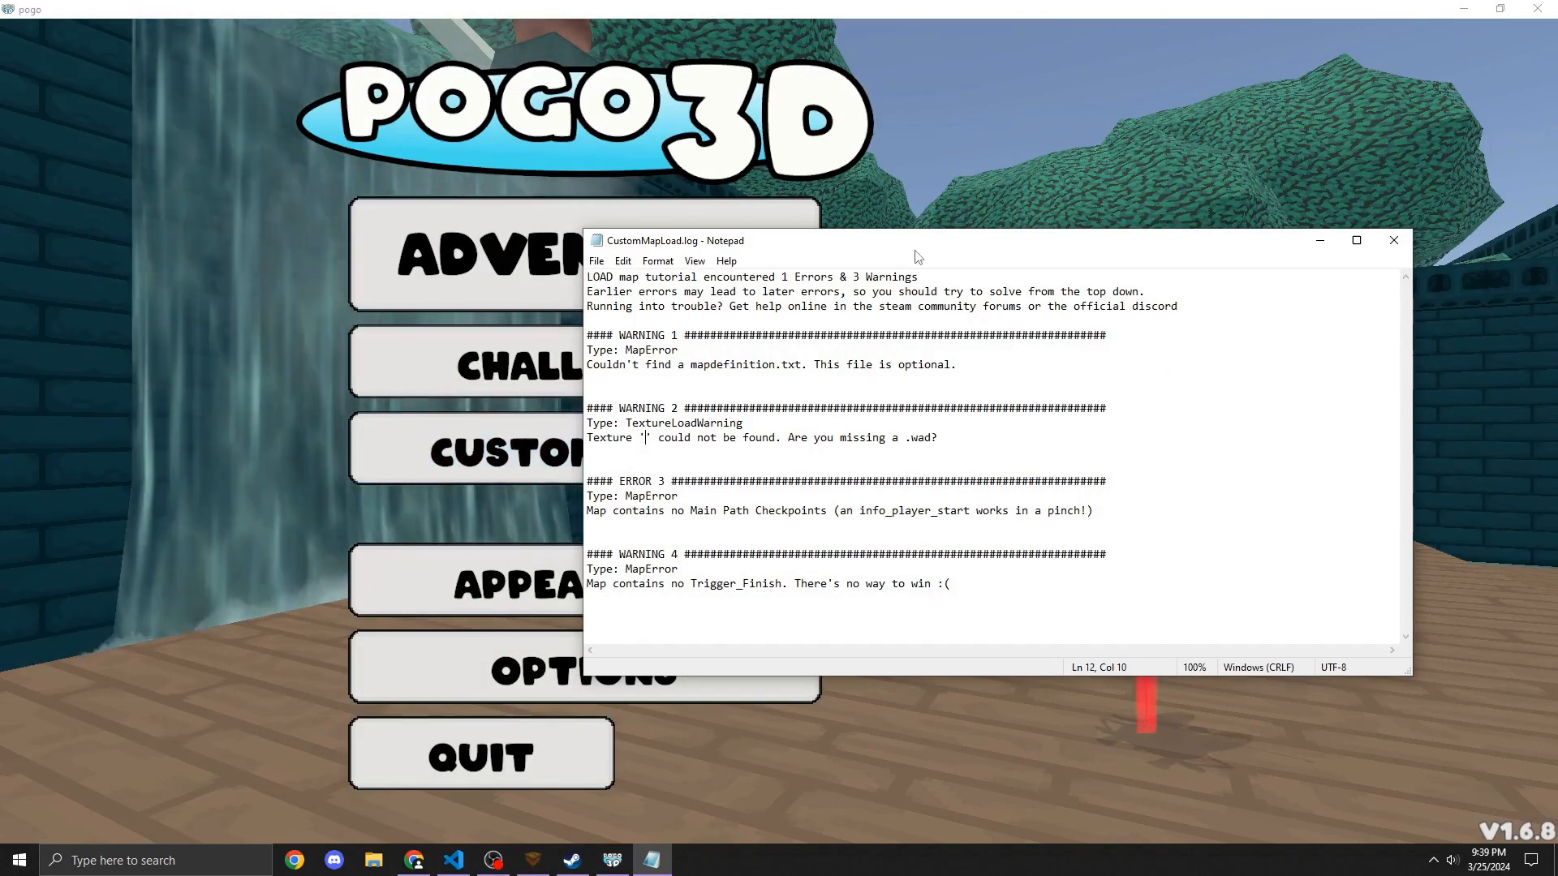
left_click_drag(915, 252, 987, 264)
left_click_drag(1196, 525, 584, 497)
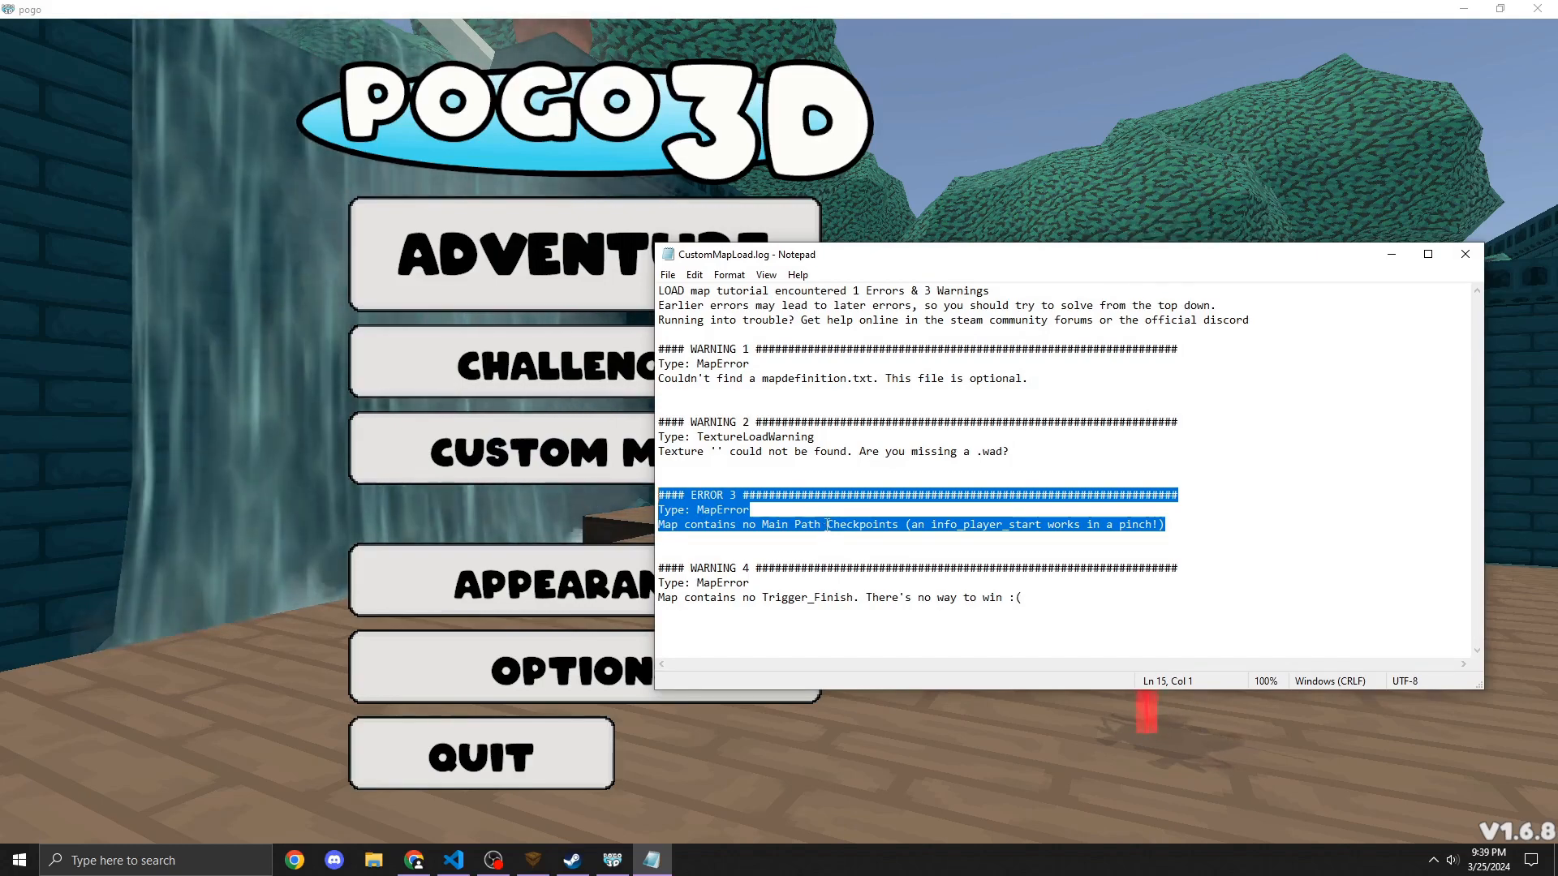
left_click_drag(1024, 598, 659, 568)
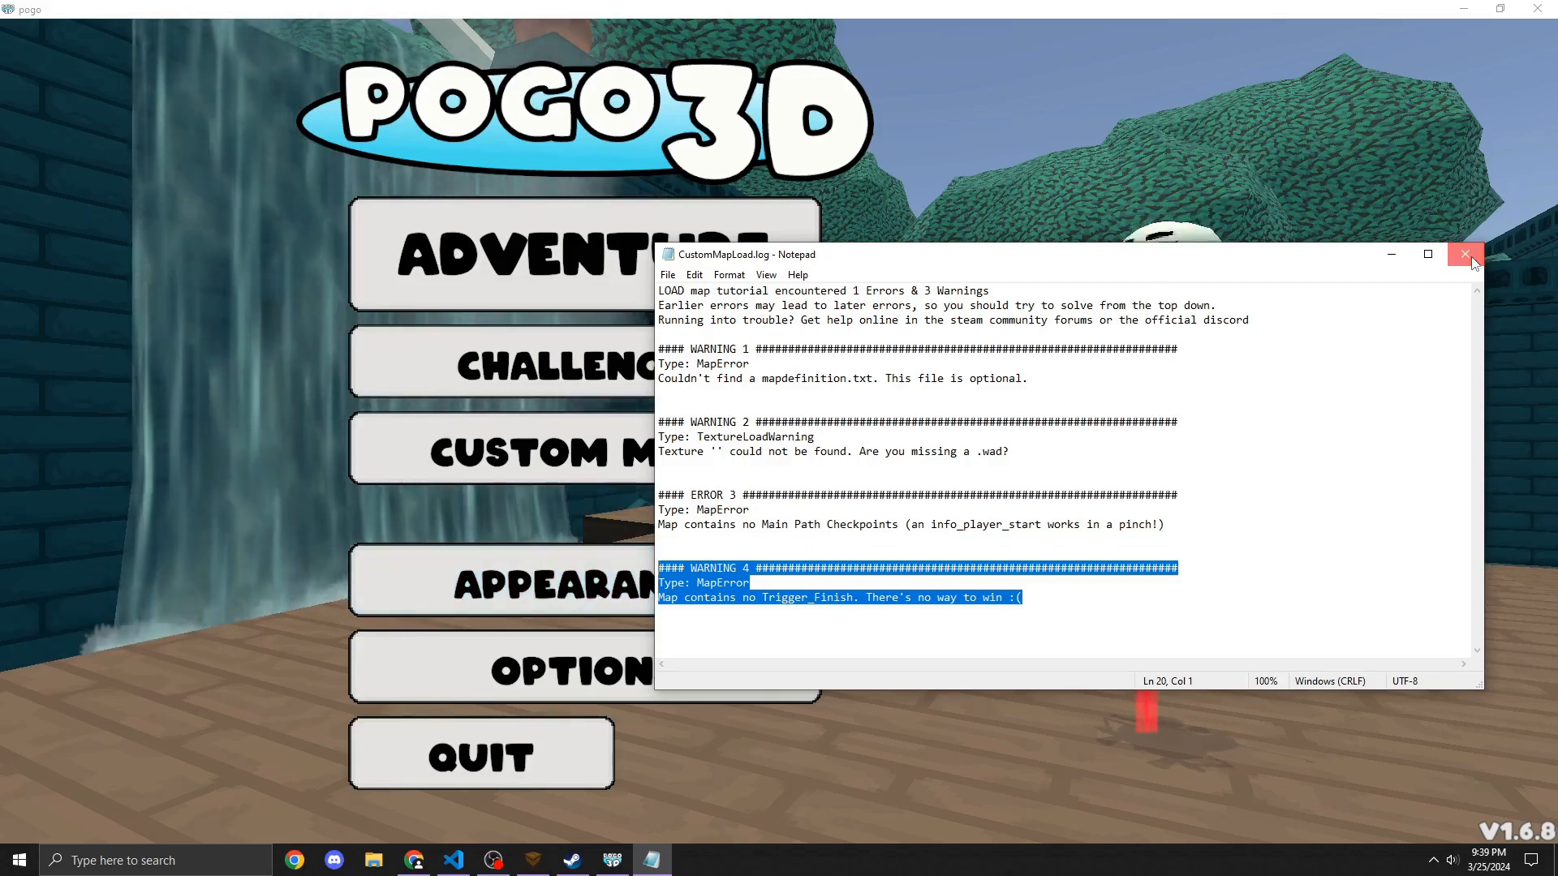
key("alt+F4")
Step: Quit Pogo3D and switch back to the tutorial map in TrenchBroom
left_click(532, 753)
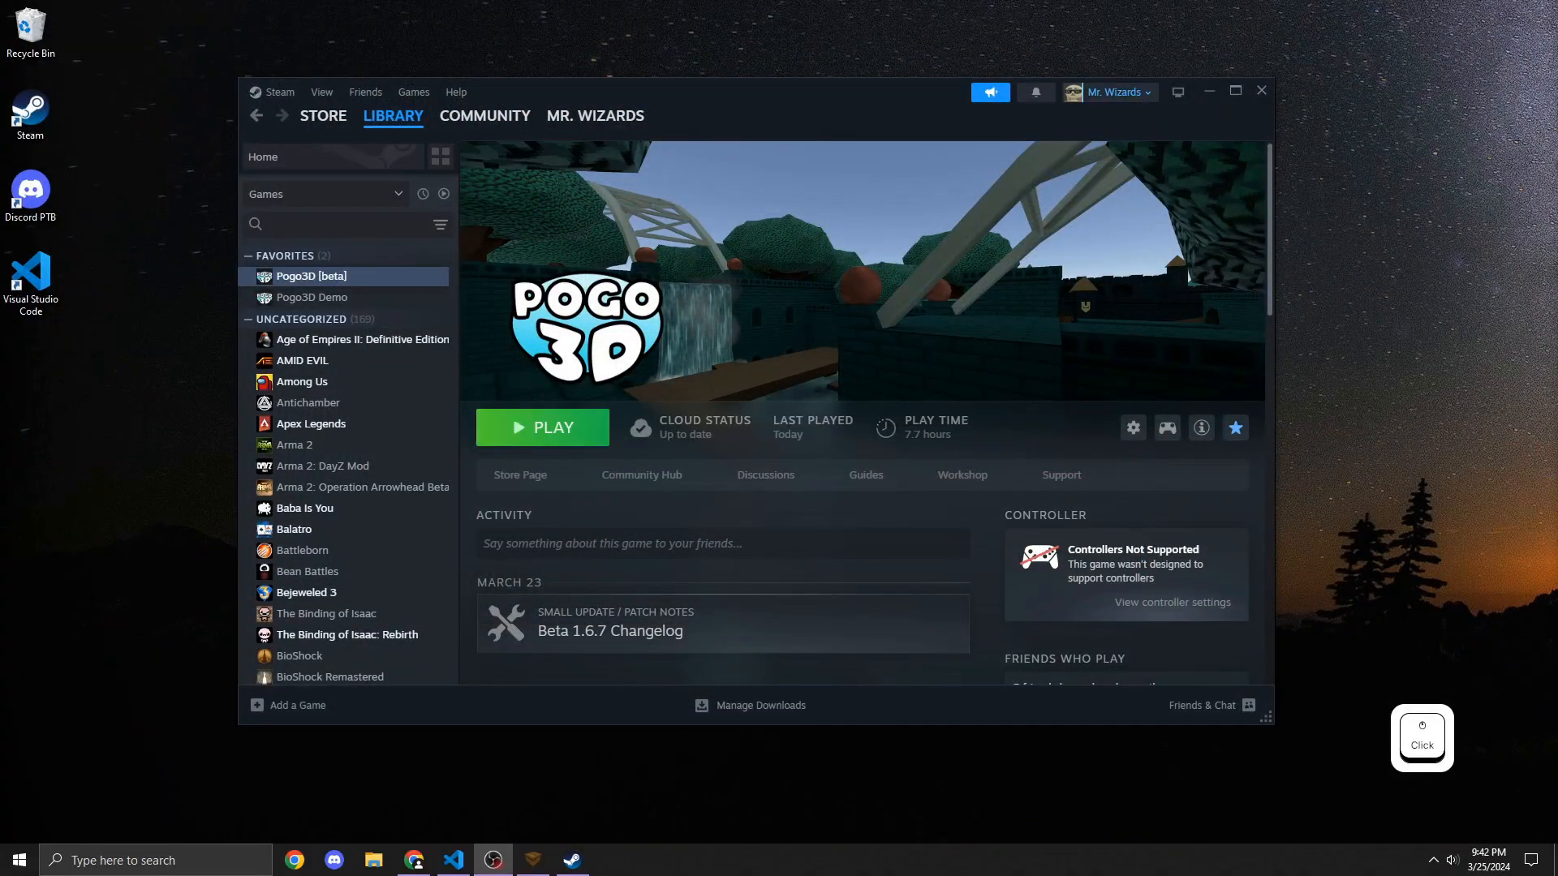
left_click(917, 720)
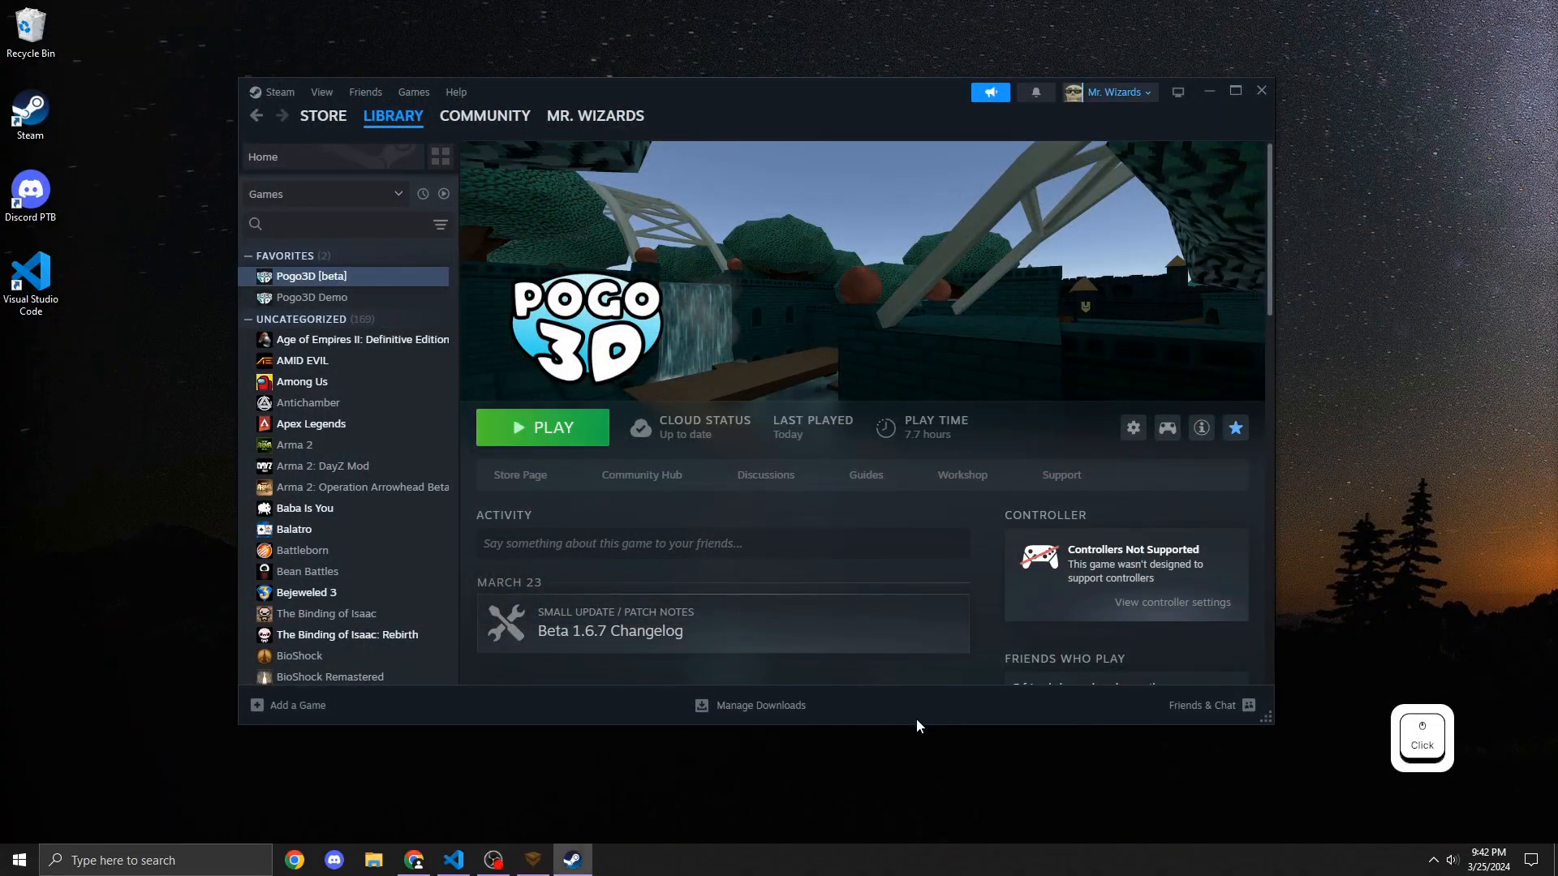
left_click(518, 860)
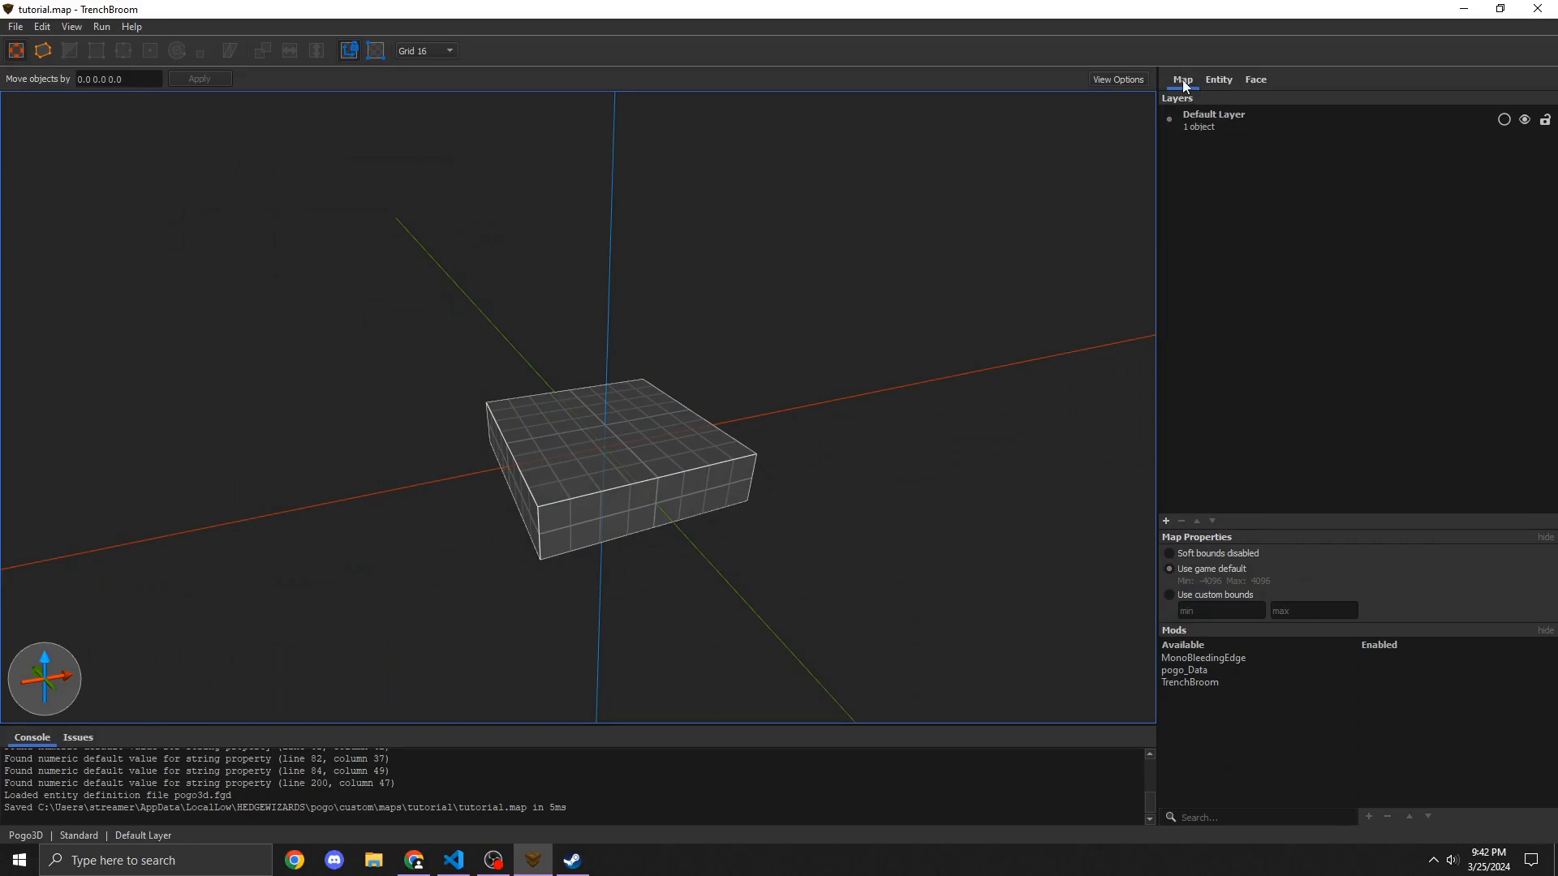
Step: Add the pogostock.wad texture collection from the Pogo3D custom wads folder to the map
left_click(1219, 83)
left_click(1255, 81)
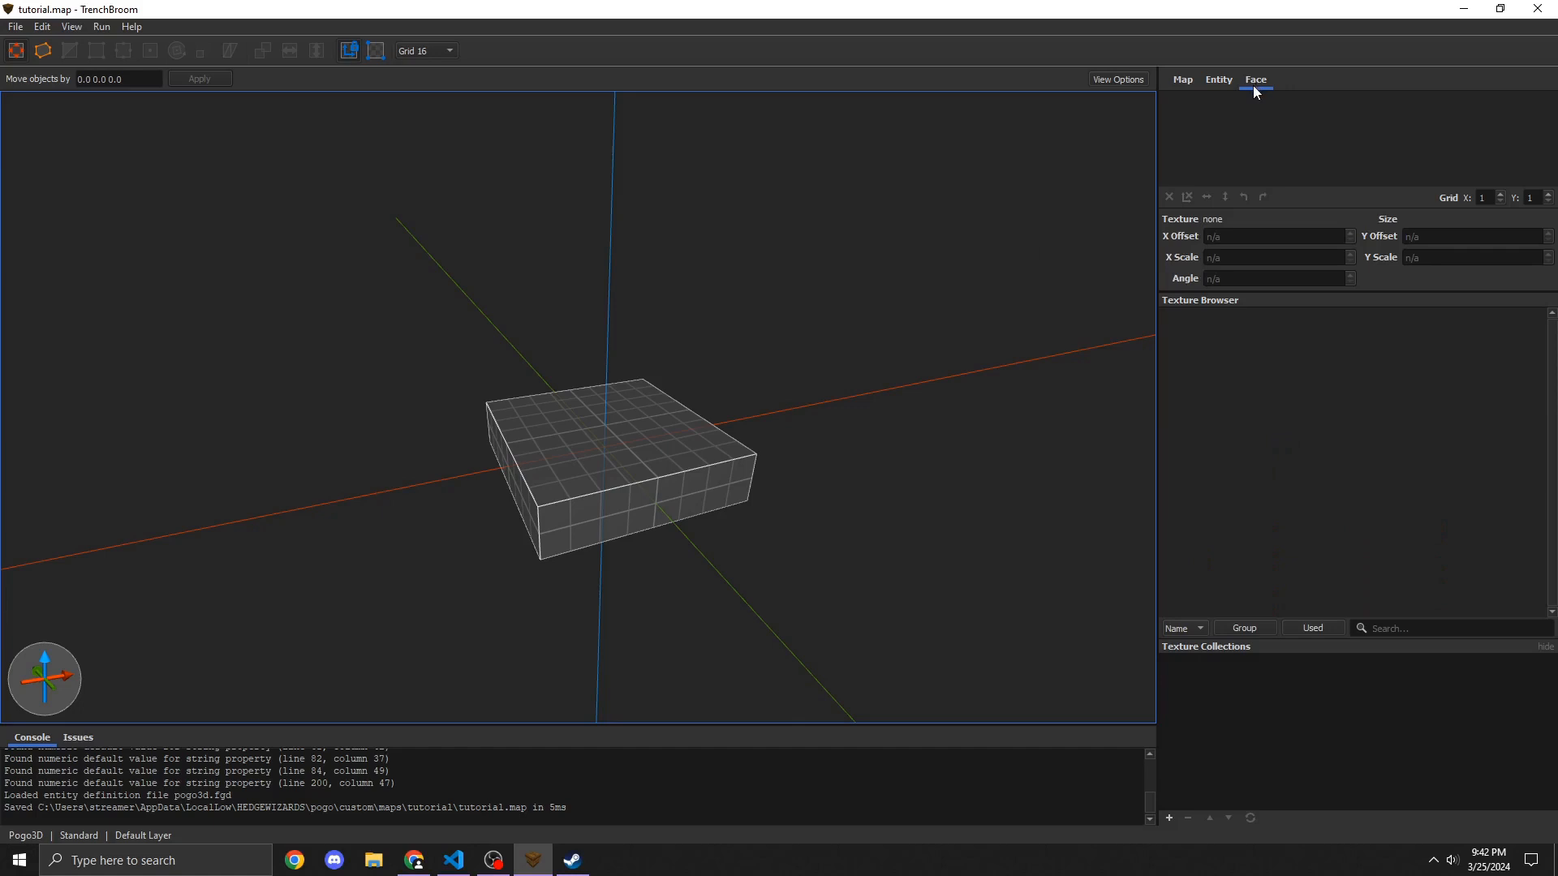
left_click(1169, 817)
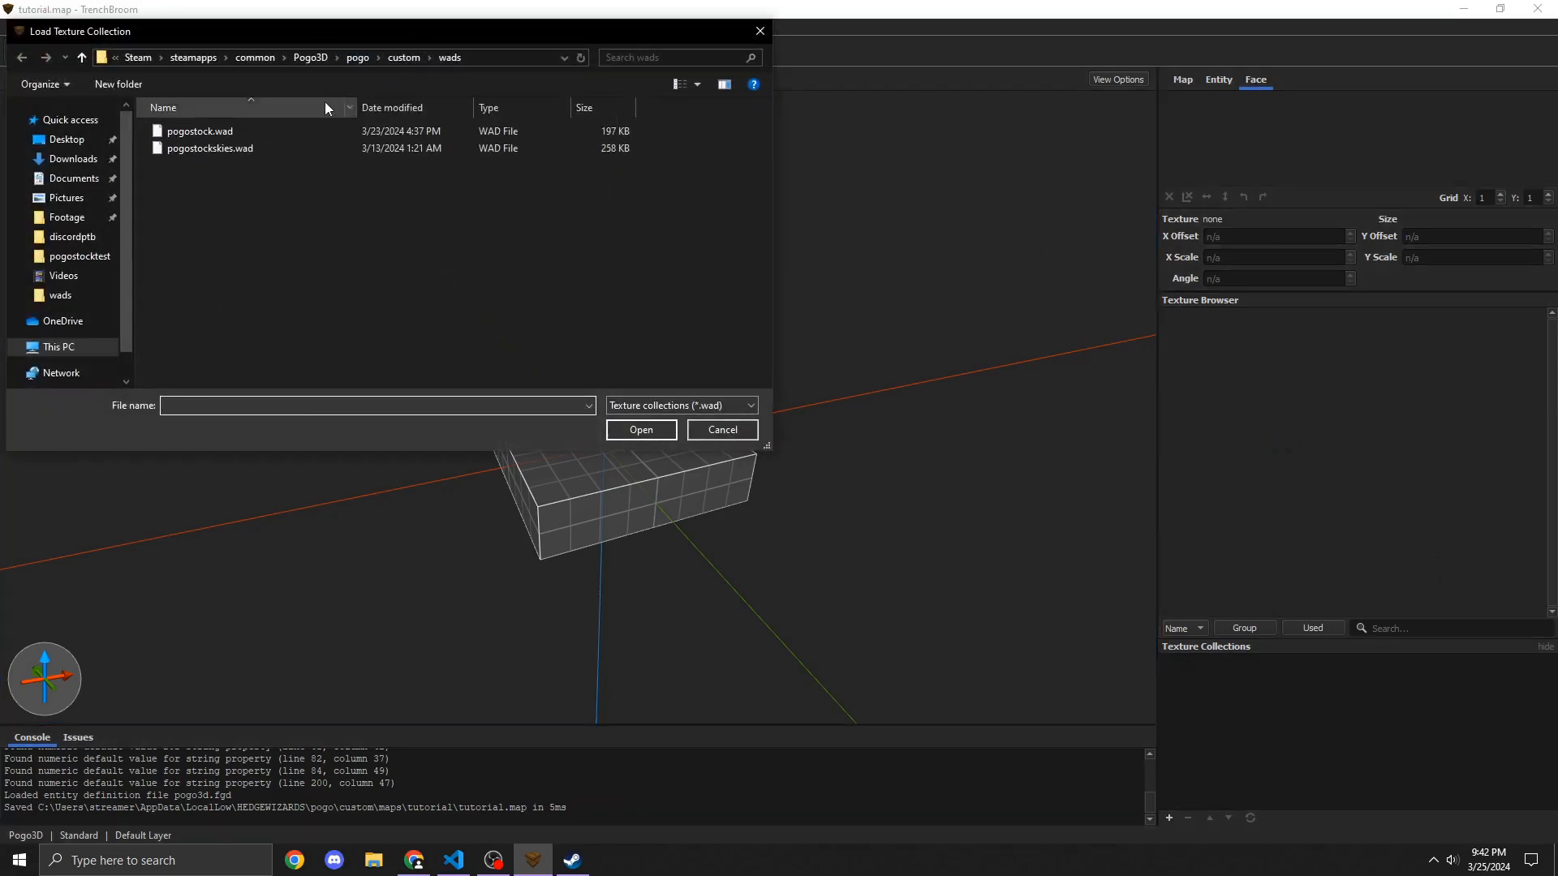
left_click(40, 140)
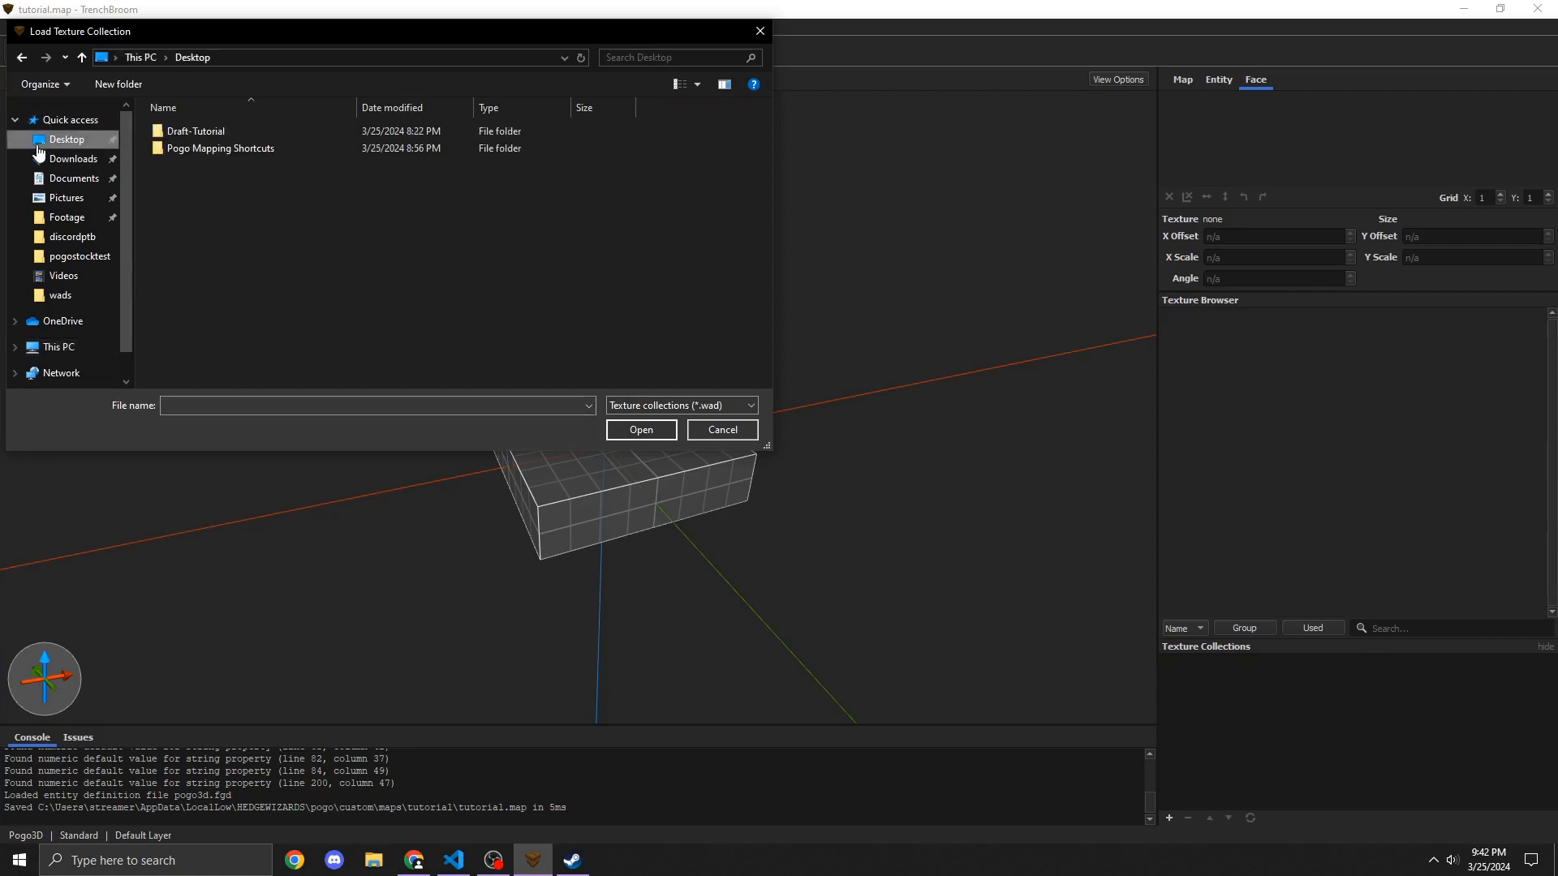
double_click(224, 148)
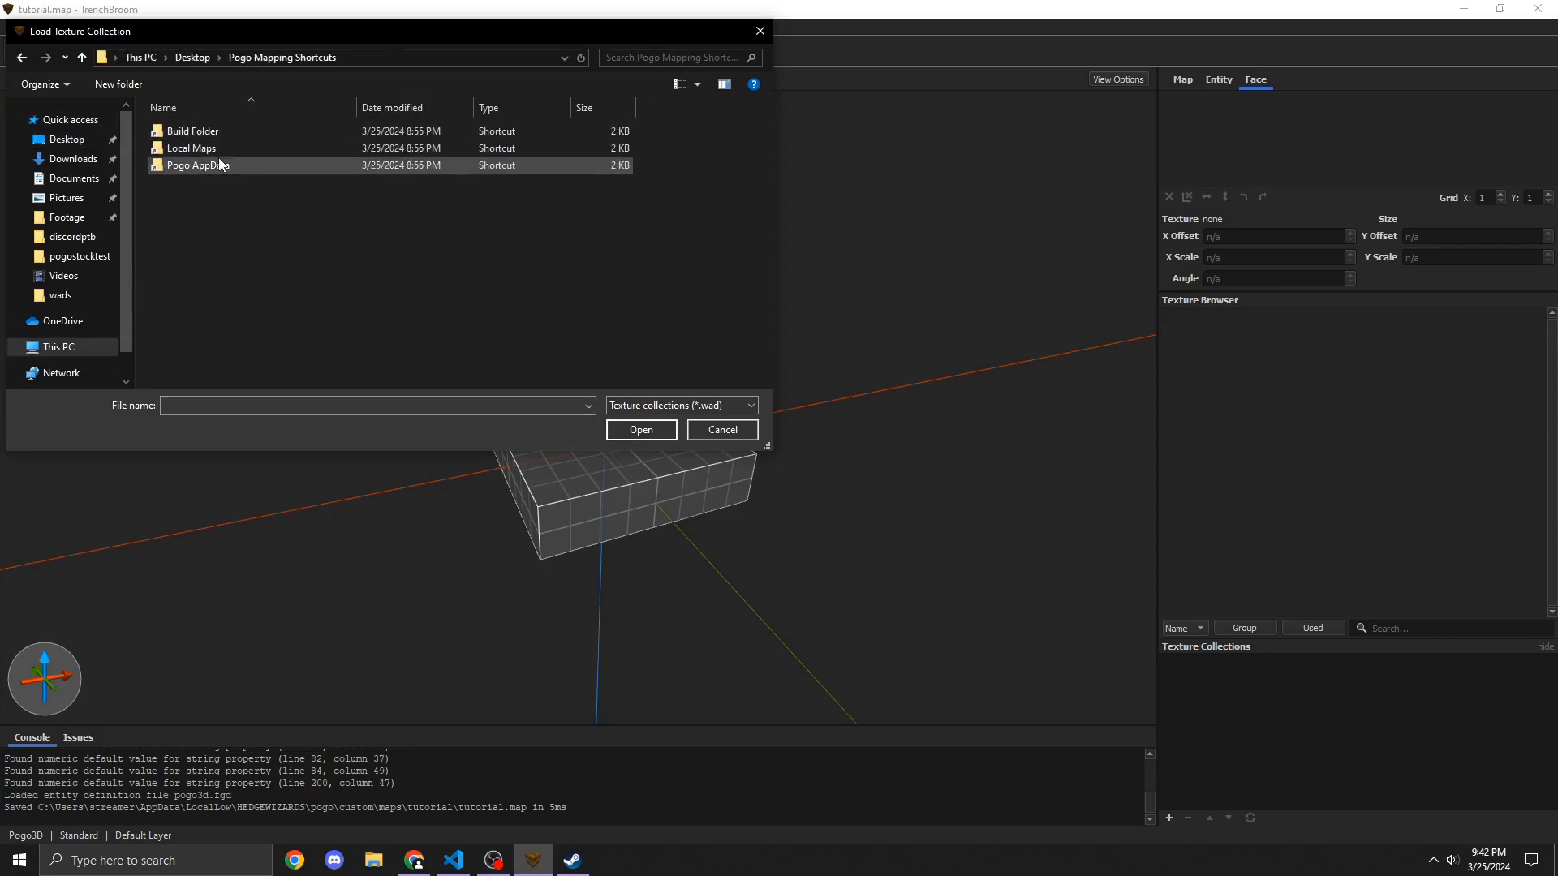
double_click(231, 132)
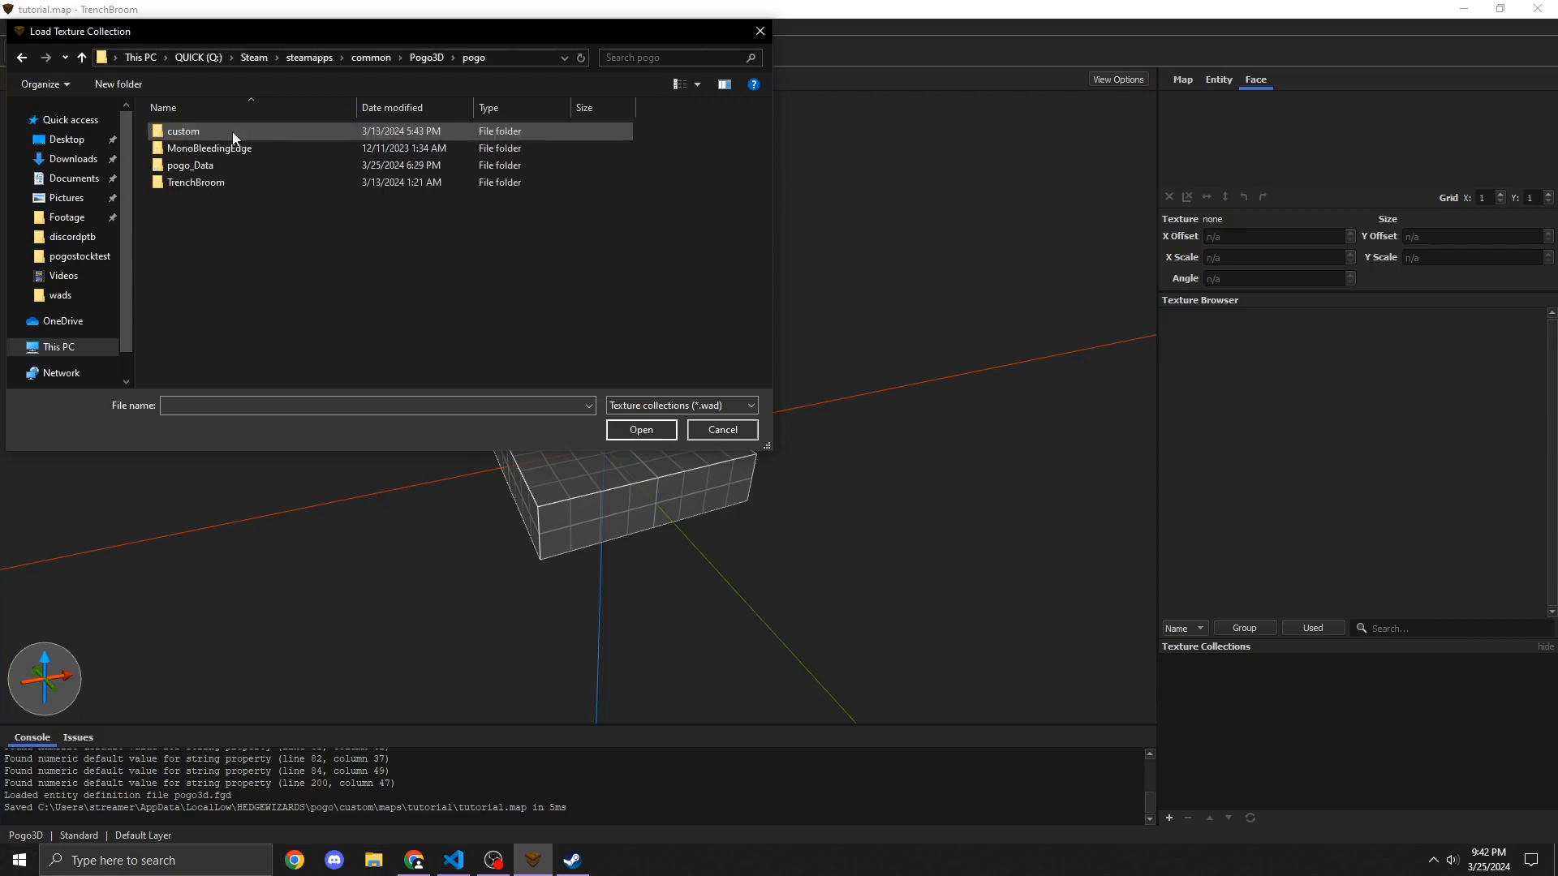
double_click(233, 134)
double_click(218, 167)
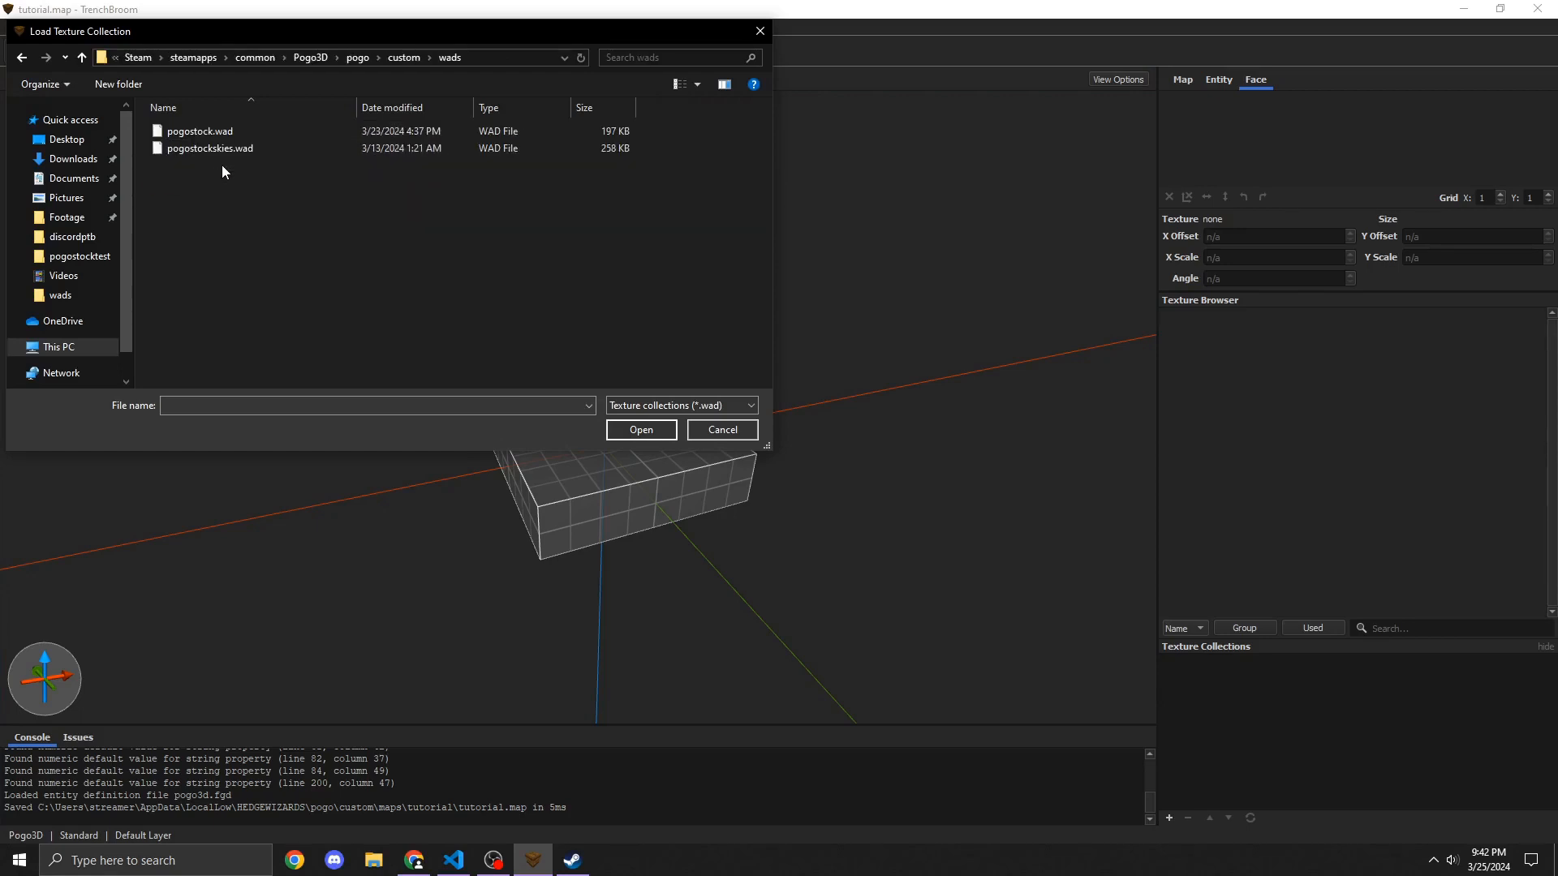
left_click(324, 132)
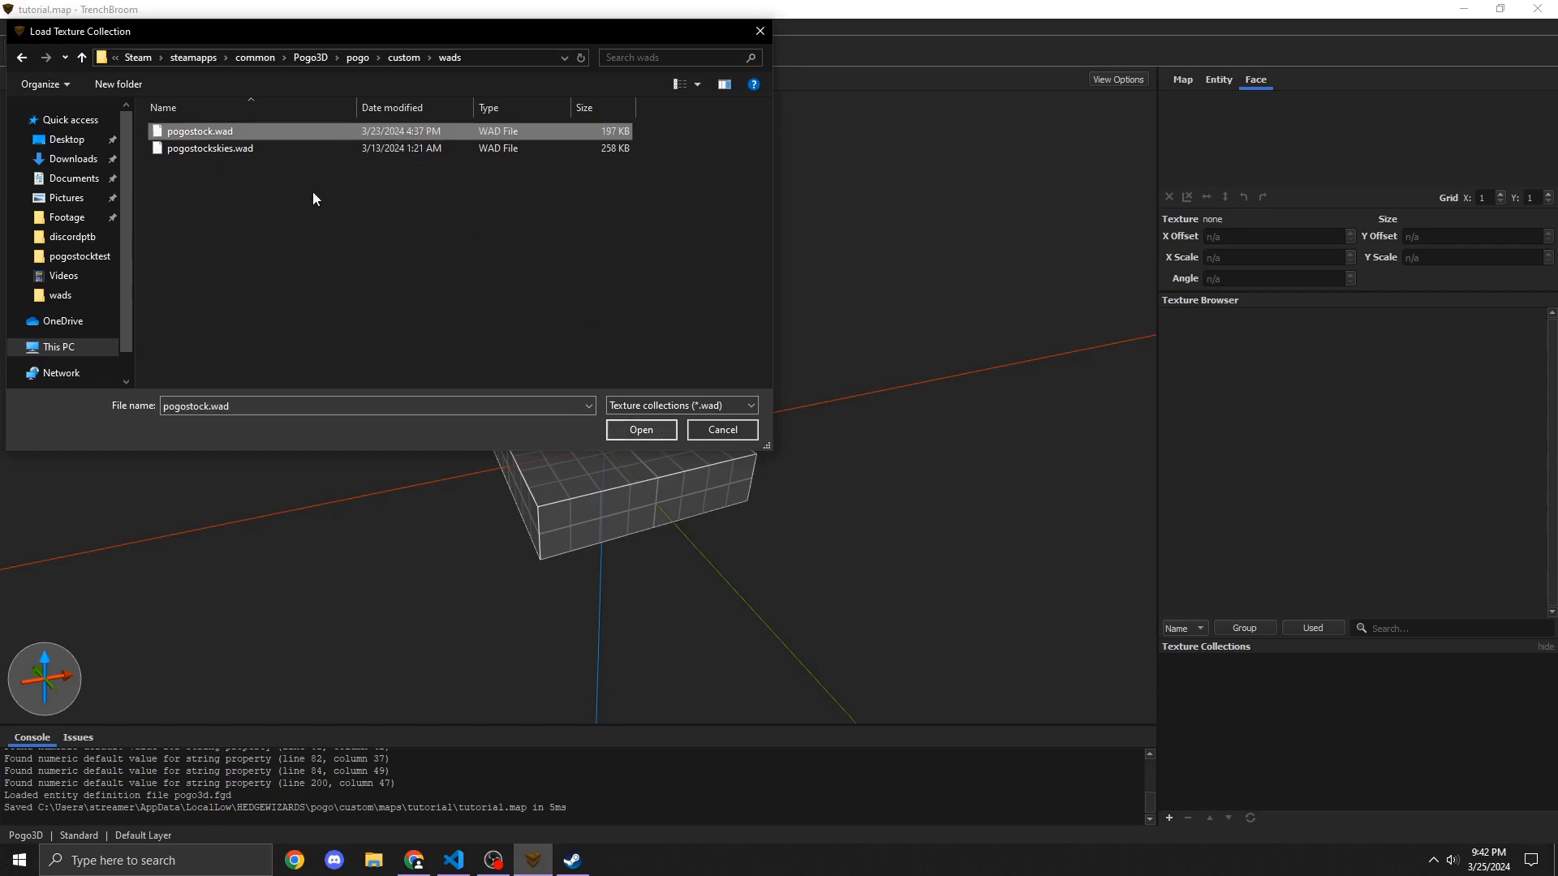
left_click(636, 433)
left_click(849, 518)
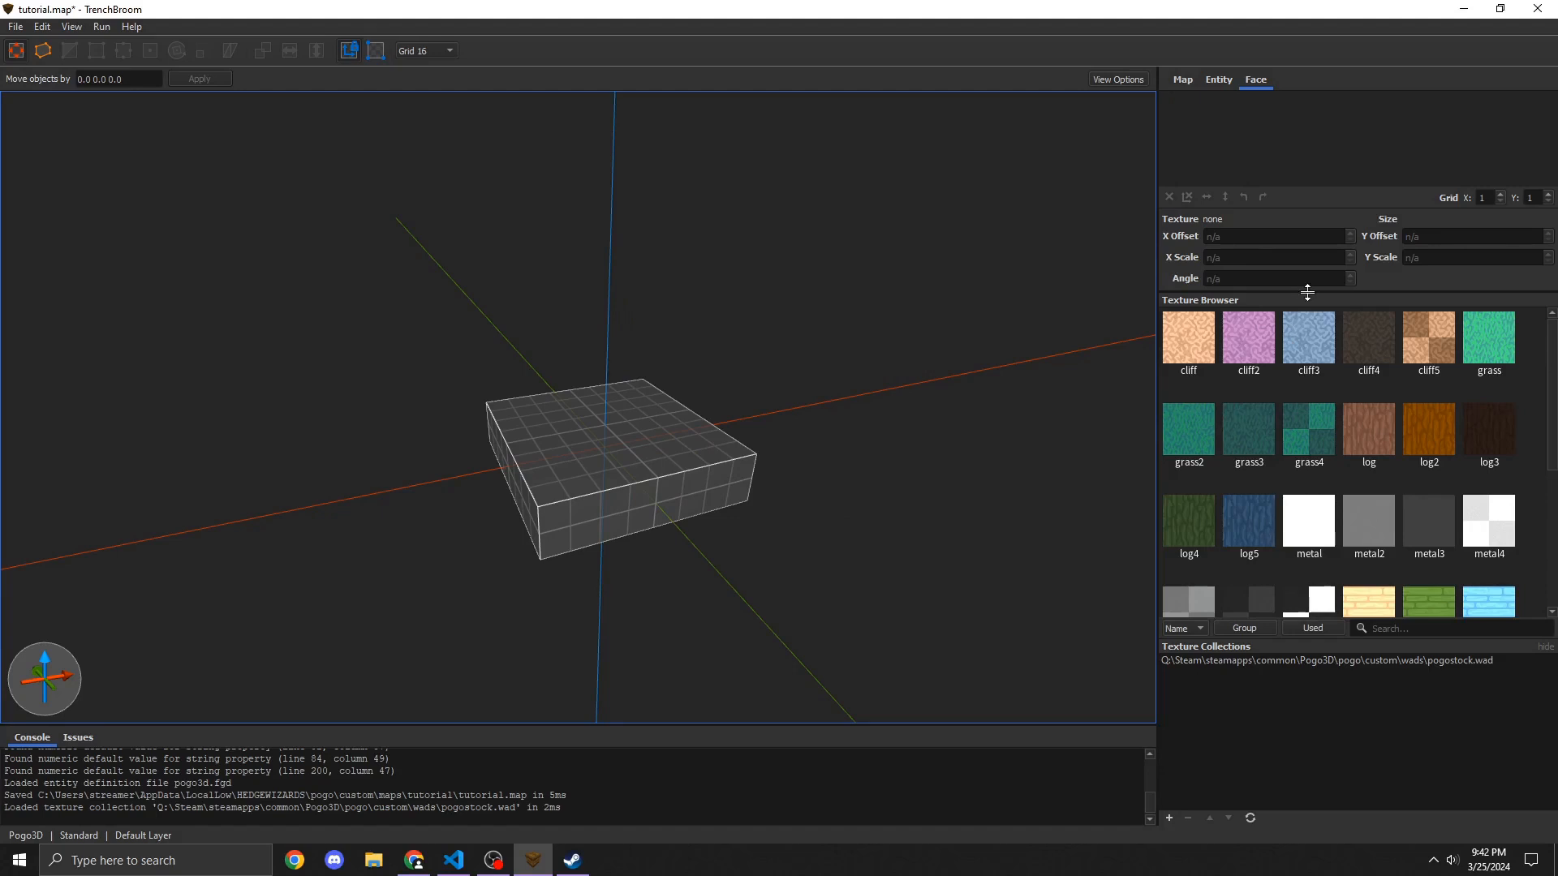
Step: Enlarge the texture browser, select the platform brush and apply the grass4 texture to it
left_click_drag(1307, 292, 1251, 203)
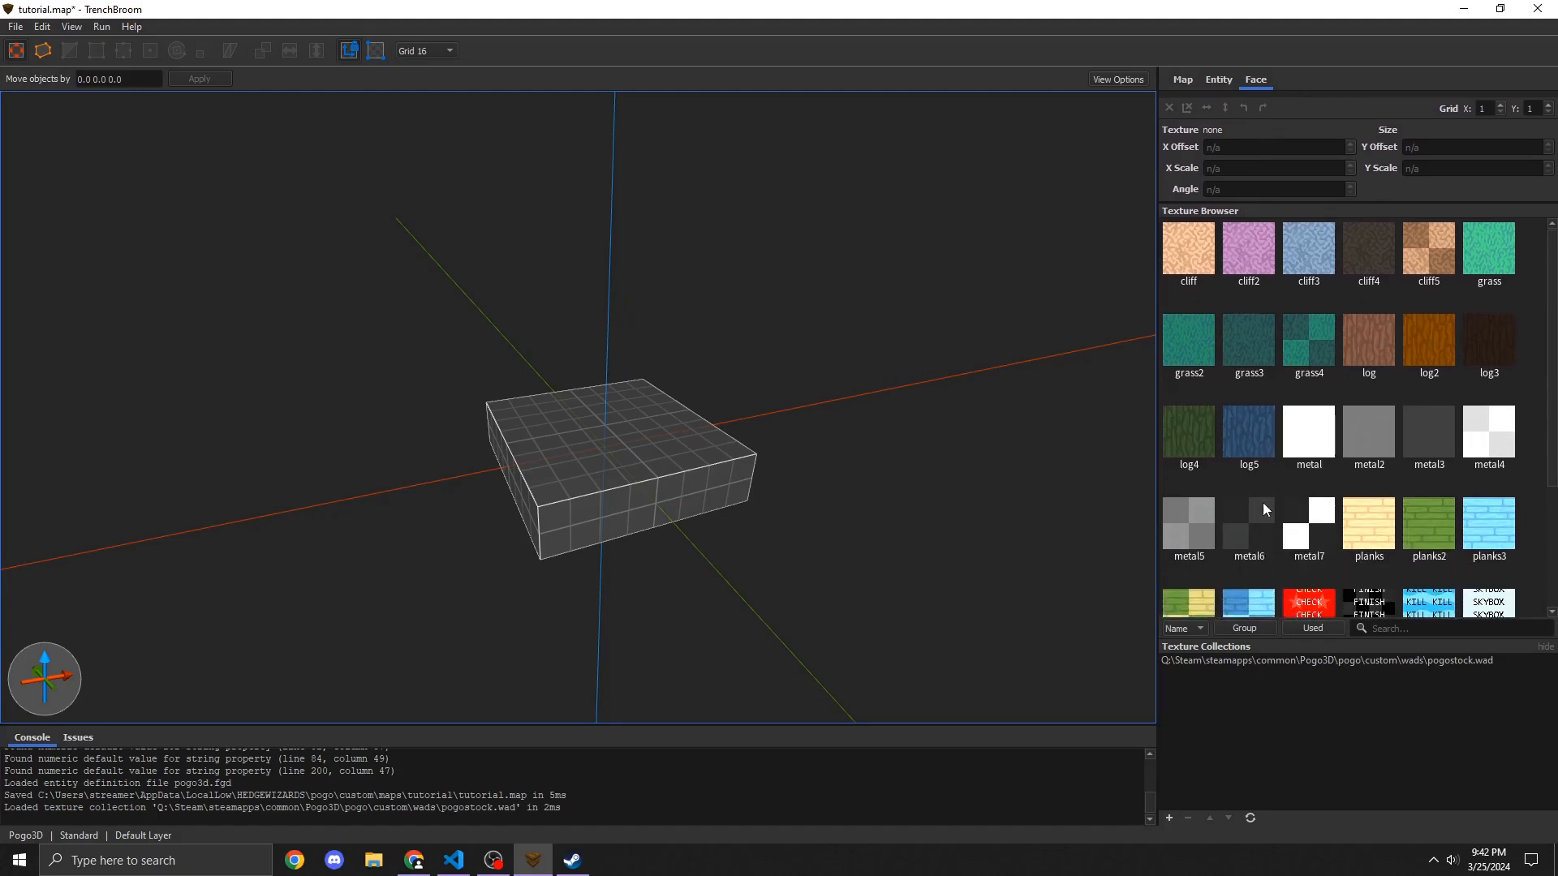
scroll(1265, 515, "down", 2)
scroll(1312, 484, "up", 2)
left_click(695, 471)
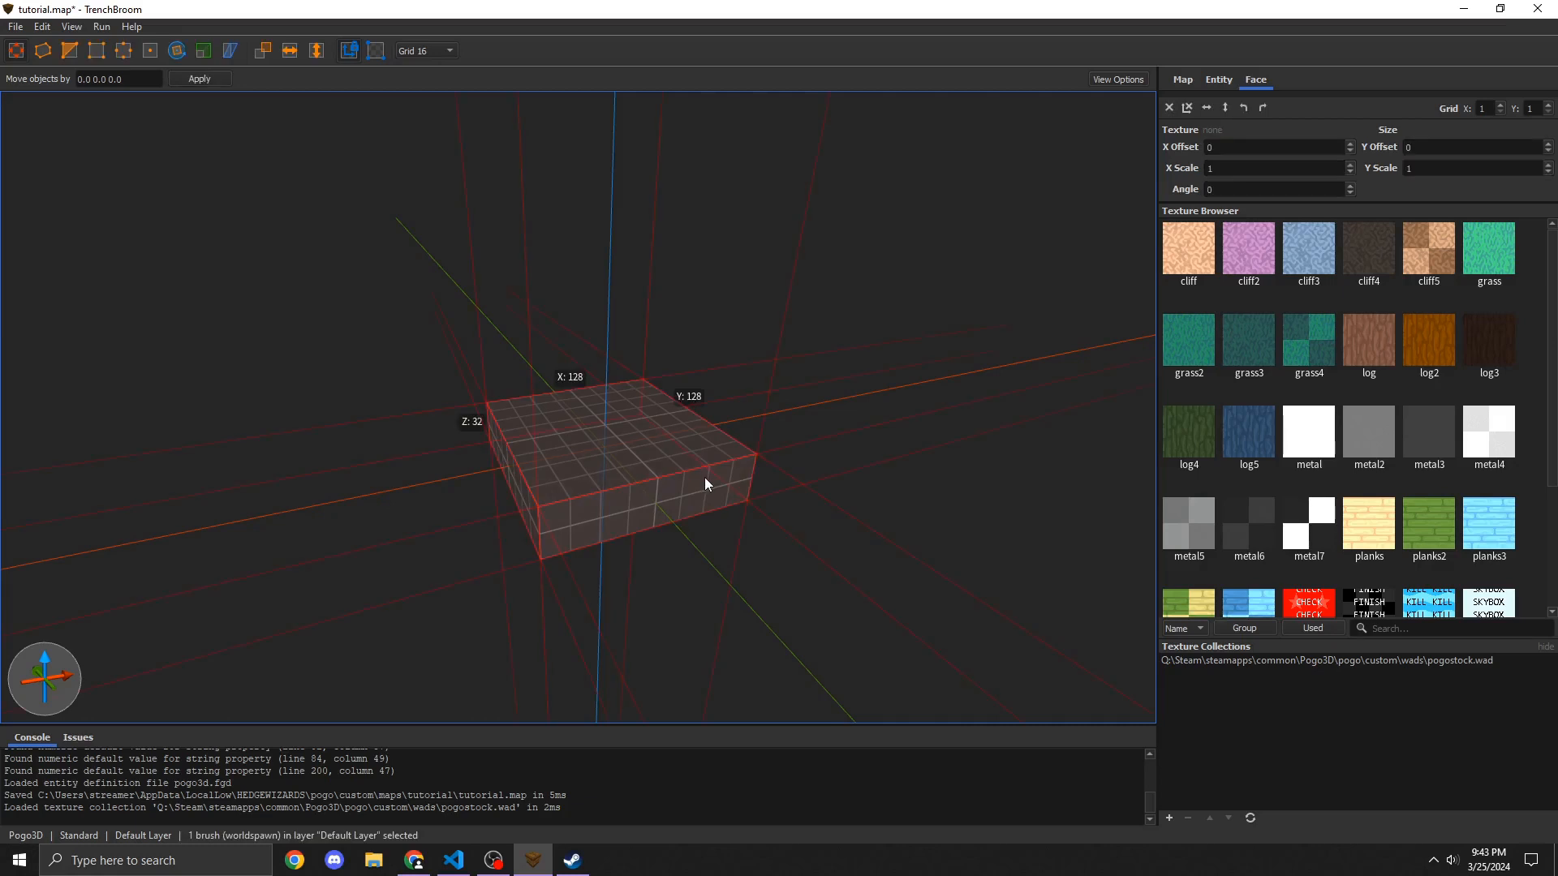
left_click(1299, 350)
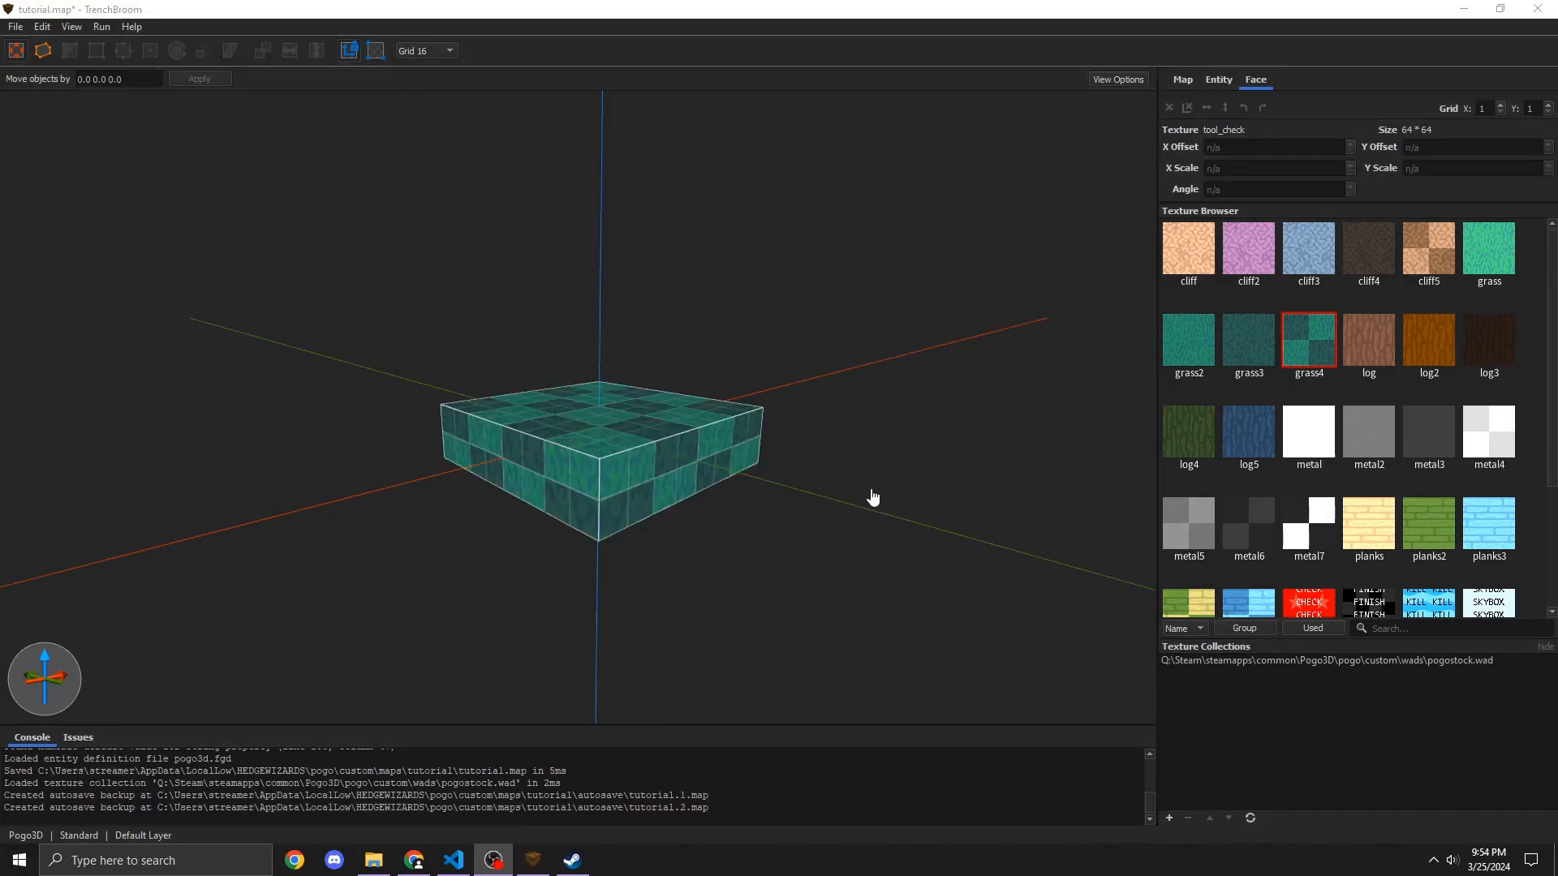
Step: Try dragging two of the platform's top vertices in vertex editing mode, then undo both edits and deselect
left_click(634, 445)
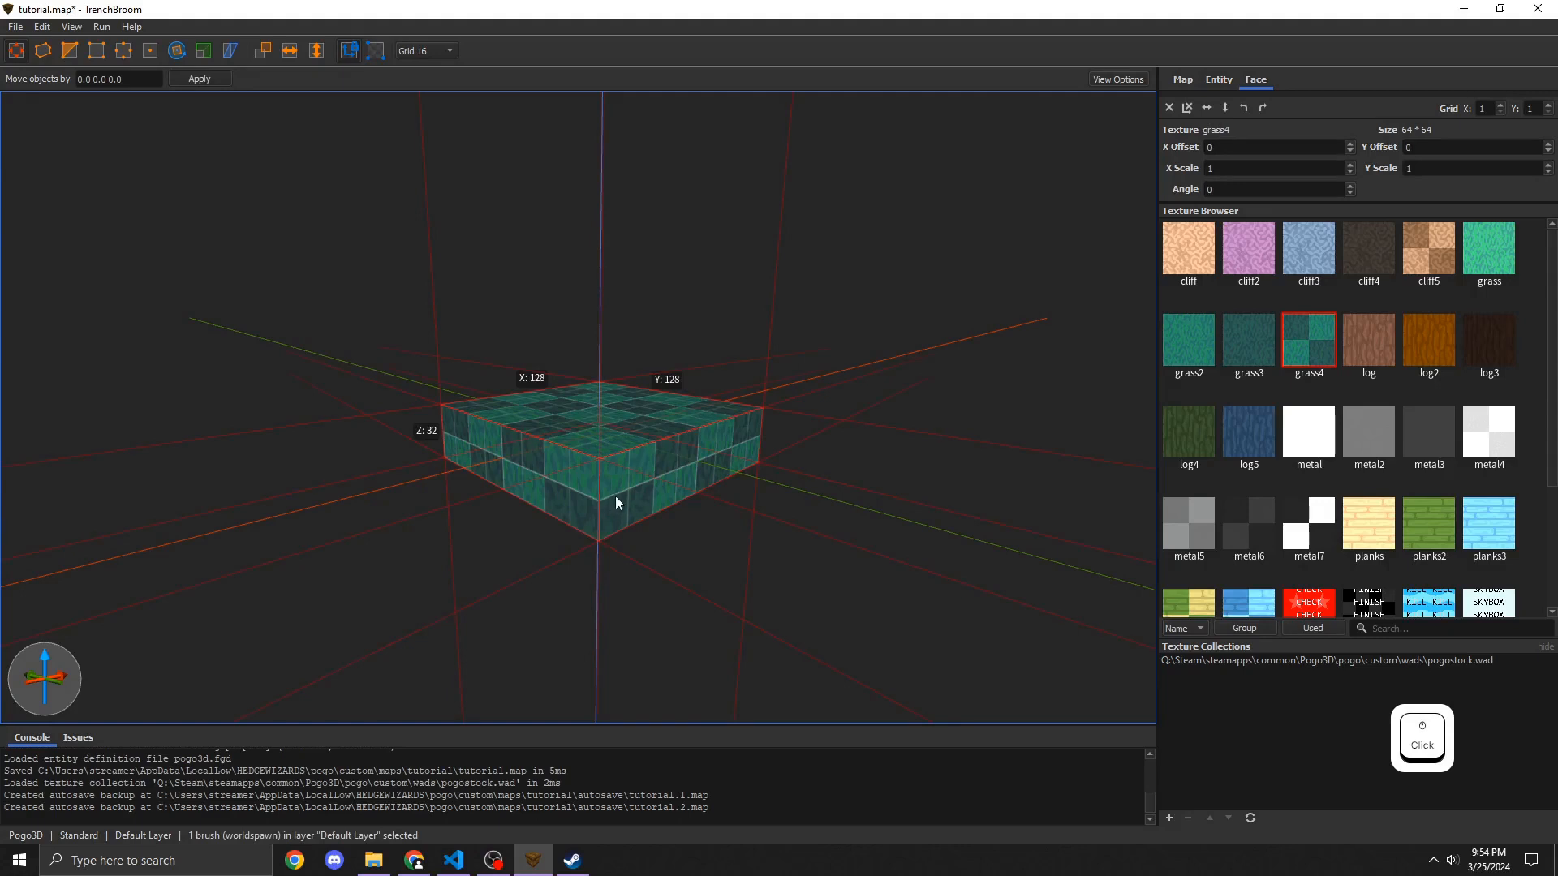
key("ctrl+z")
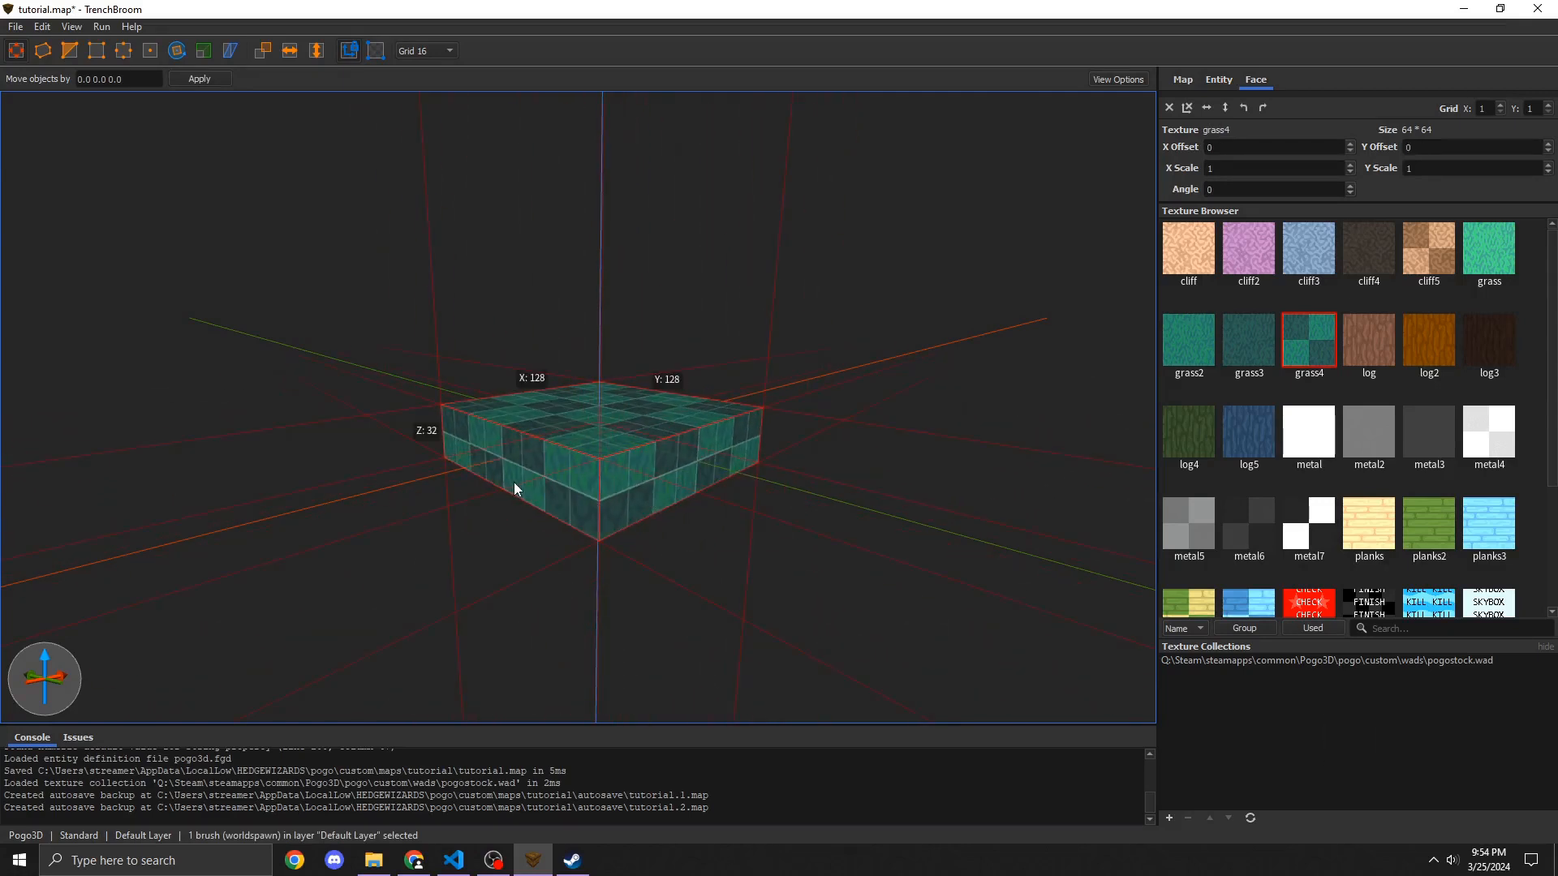
key("w")
mouse_move(513, 482)
right_mouse_down()
mouse_move(519, 456)
mouse_move(551, 504)
mouse_move(338, 355)
right_mouse_up()
key("s")
key("a")
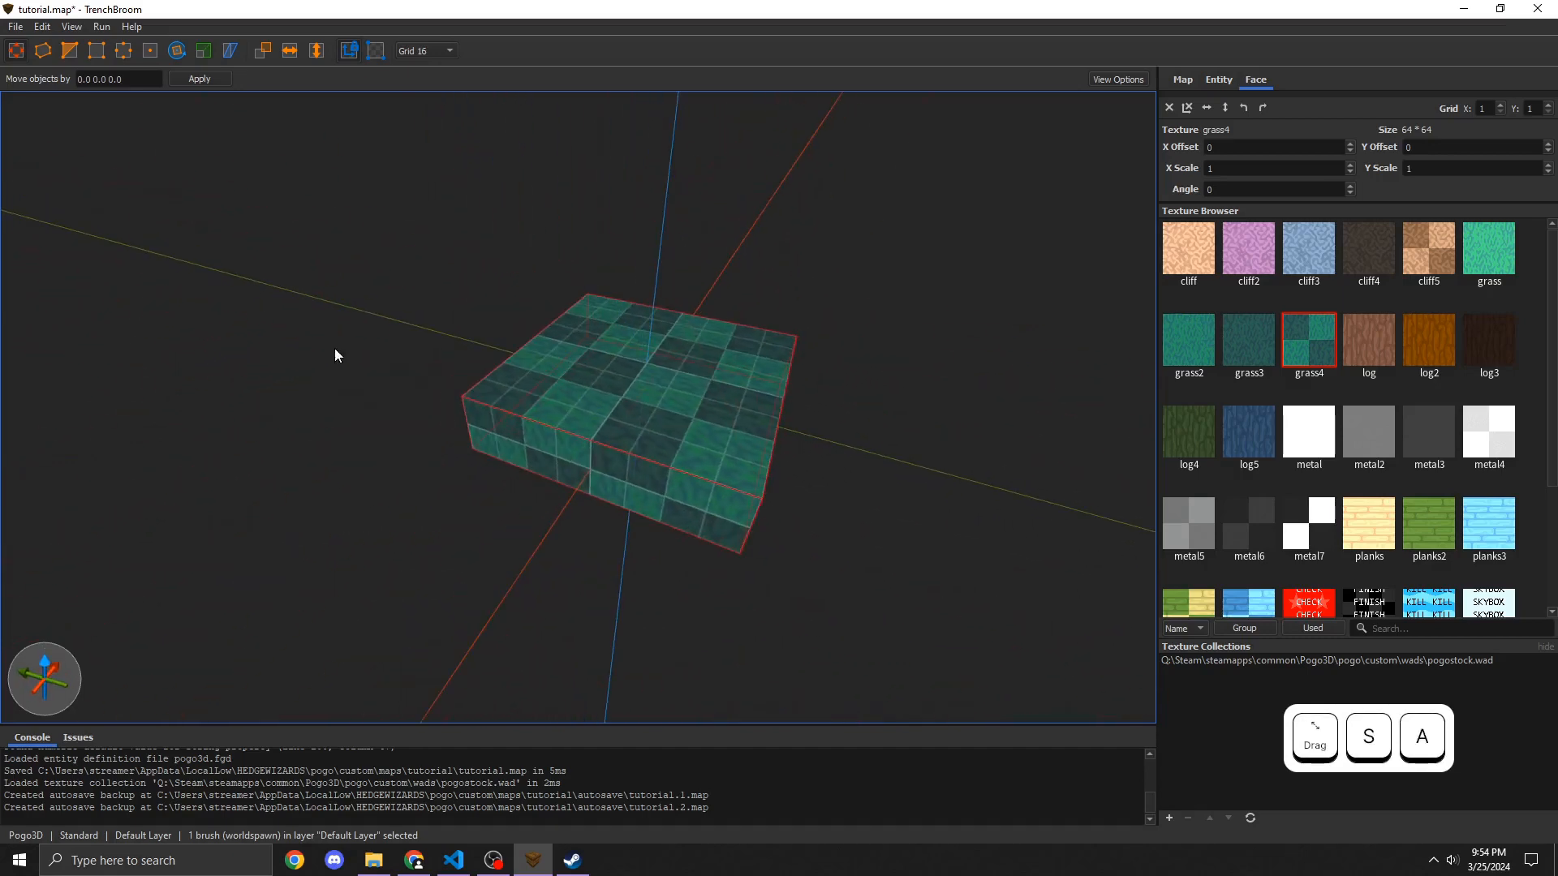
left_click(94, 52)
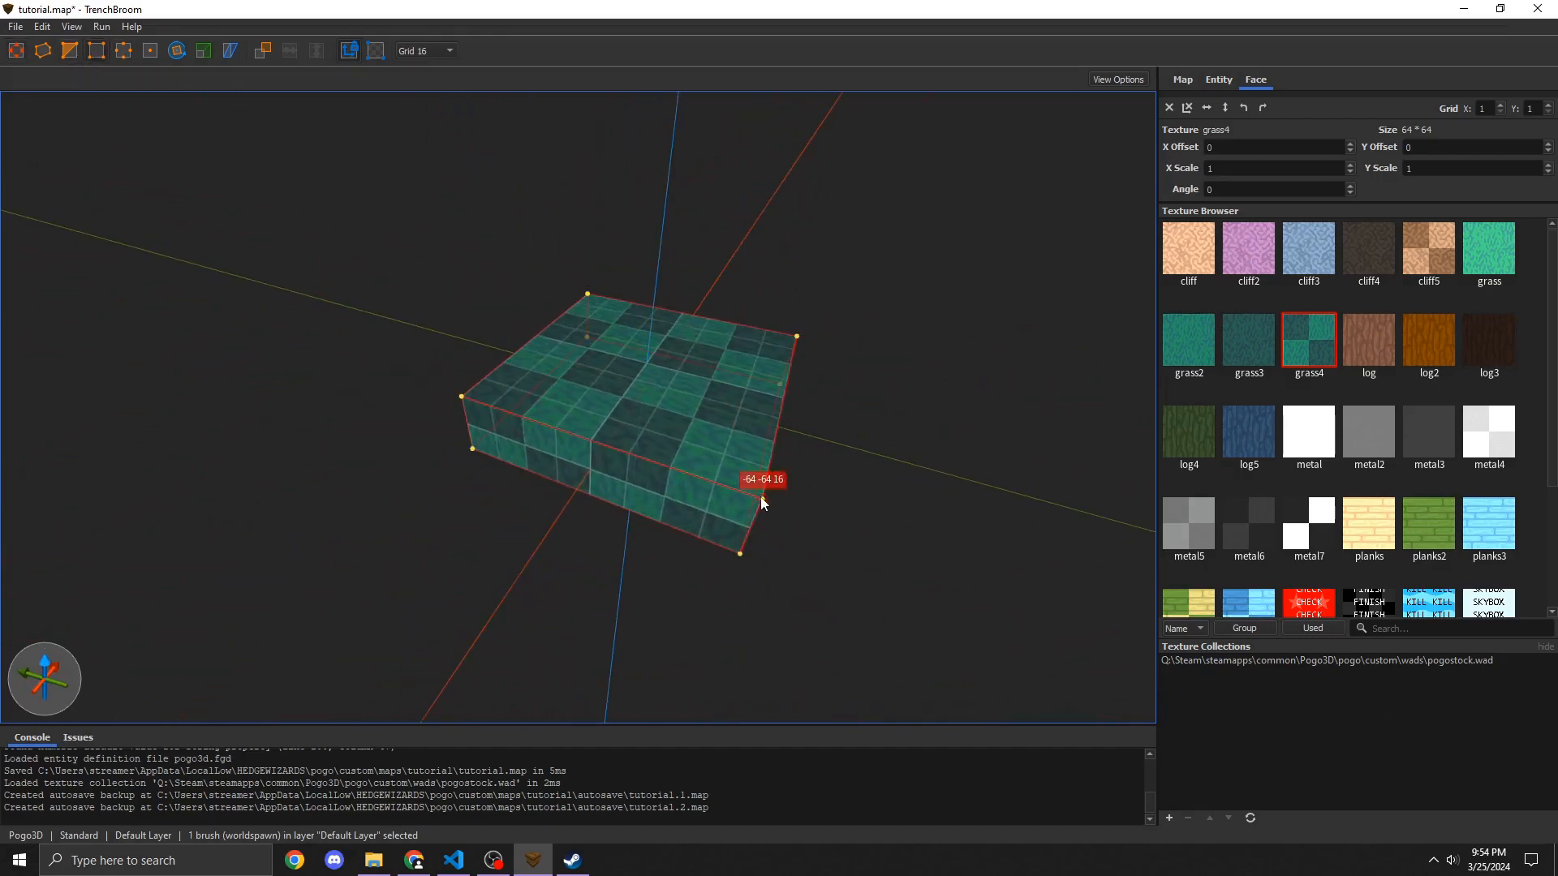
mouse_move(760, 499)
left_mouse_down()
mouse_move(621, 500)
mouse_move(458, 400)
left_mouse_up()
left_click_drag(795, 337, 577, 305)
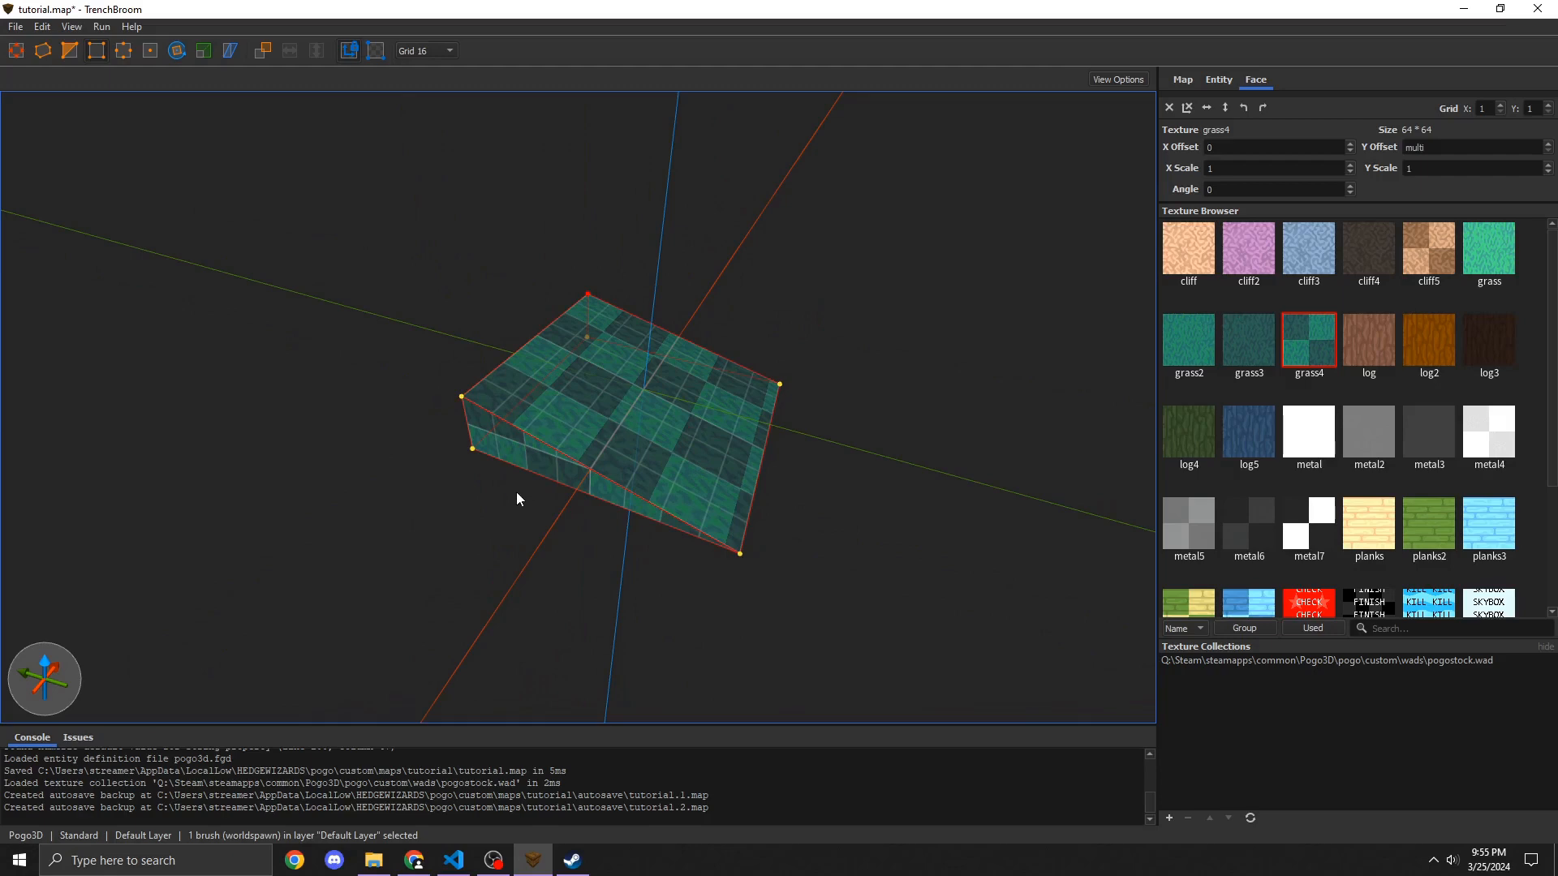
key("ctrl+z")
key("ctrl+z")
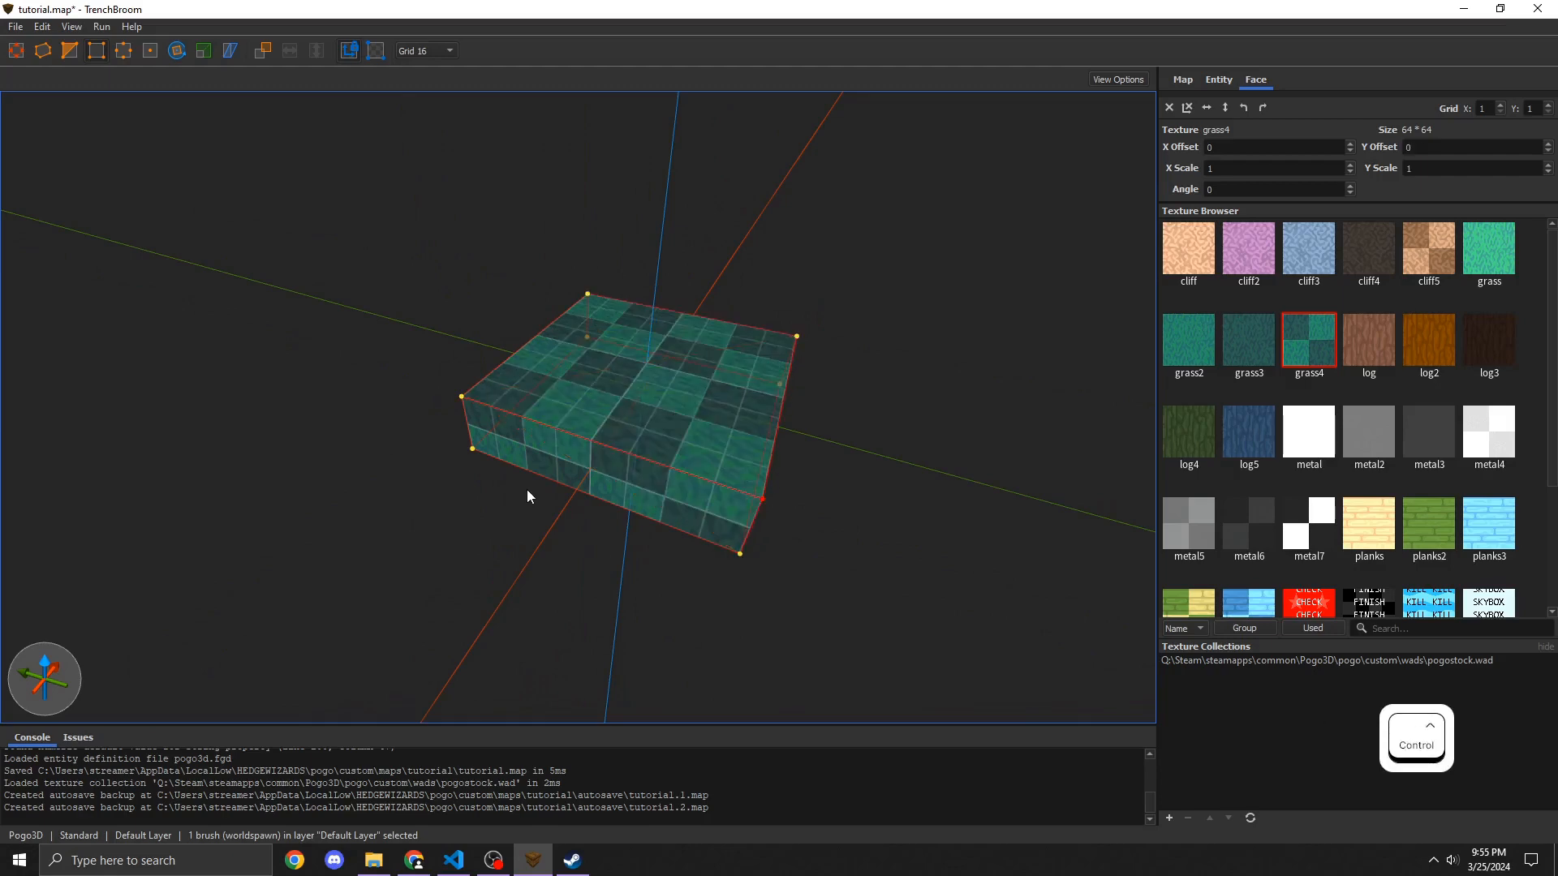
left_click(15, 52)
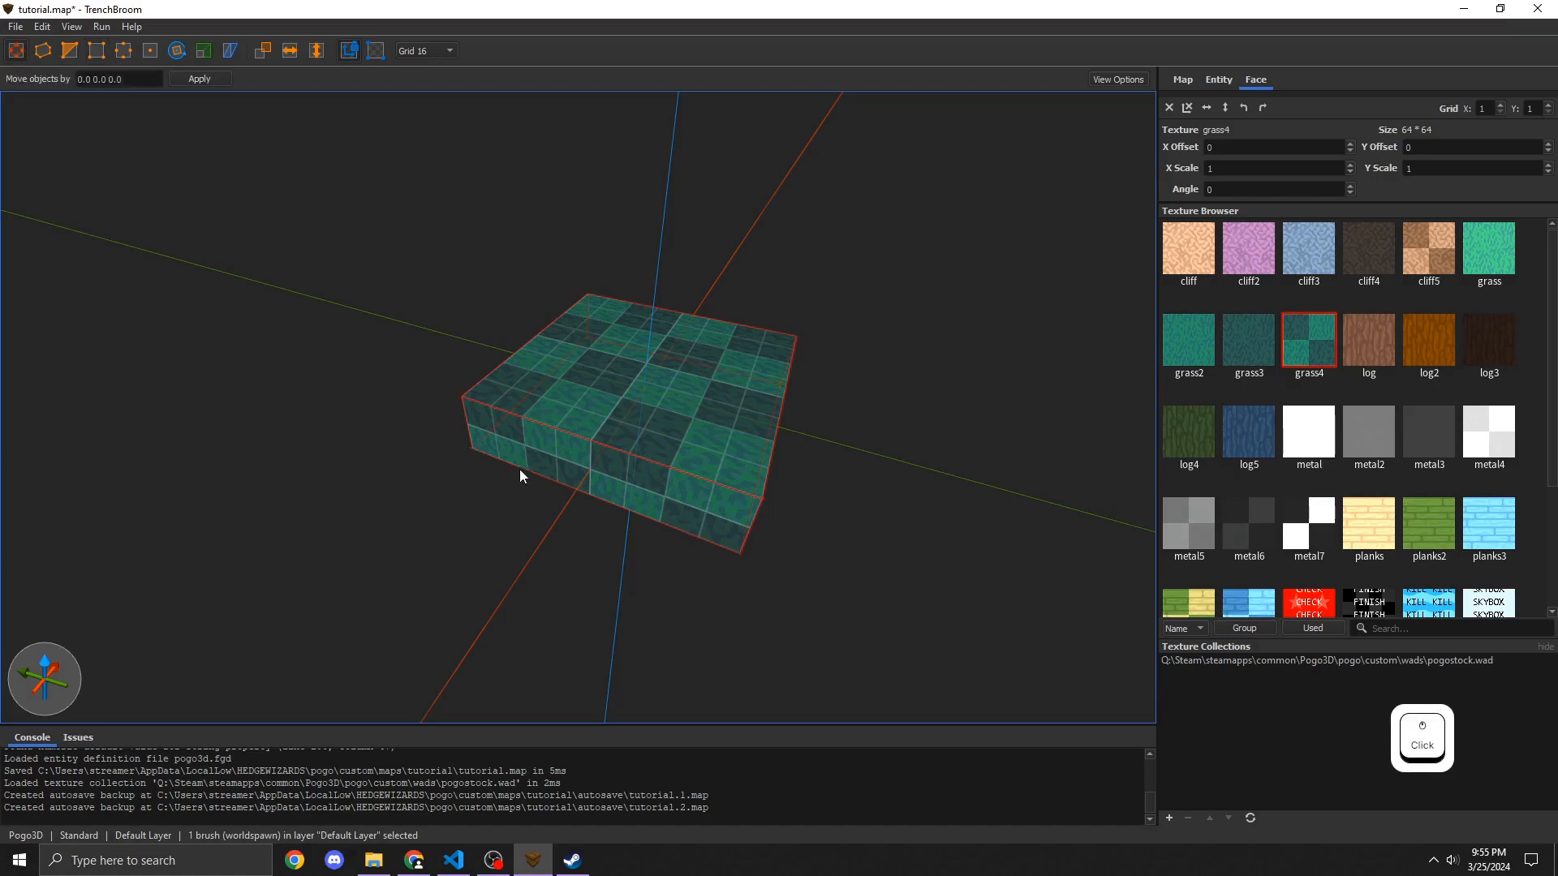
key("Escape")
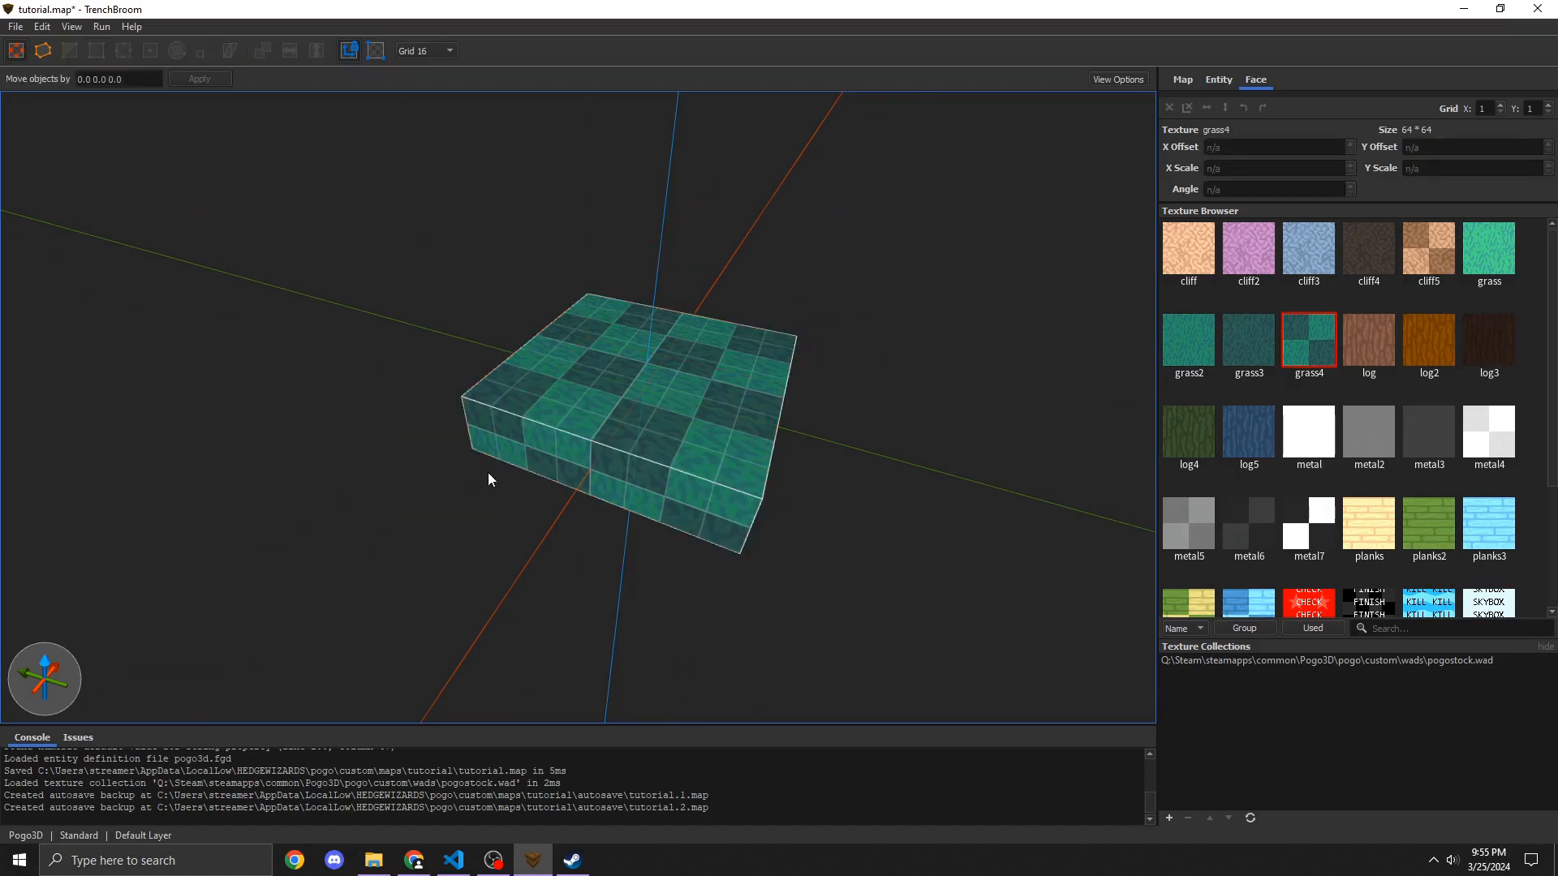
Step: Draw a 64 × 64 × 16 block on top of the platform and apply the tool_check texture to it
mouse_move(488, 473)
right_mouse_down()
mouse_move(551, 469)
mouse_move(475, 445)
mouse_move(544, 422)
mouse_move(483, 437)
mouse_move(472, 480)
mouse_move(401, 473)
mouse_move(450, 497)
right_mouse_up()
key("w")
key("s")
key("a")
key("d")
key("a")
key("w")
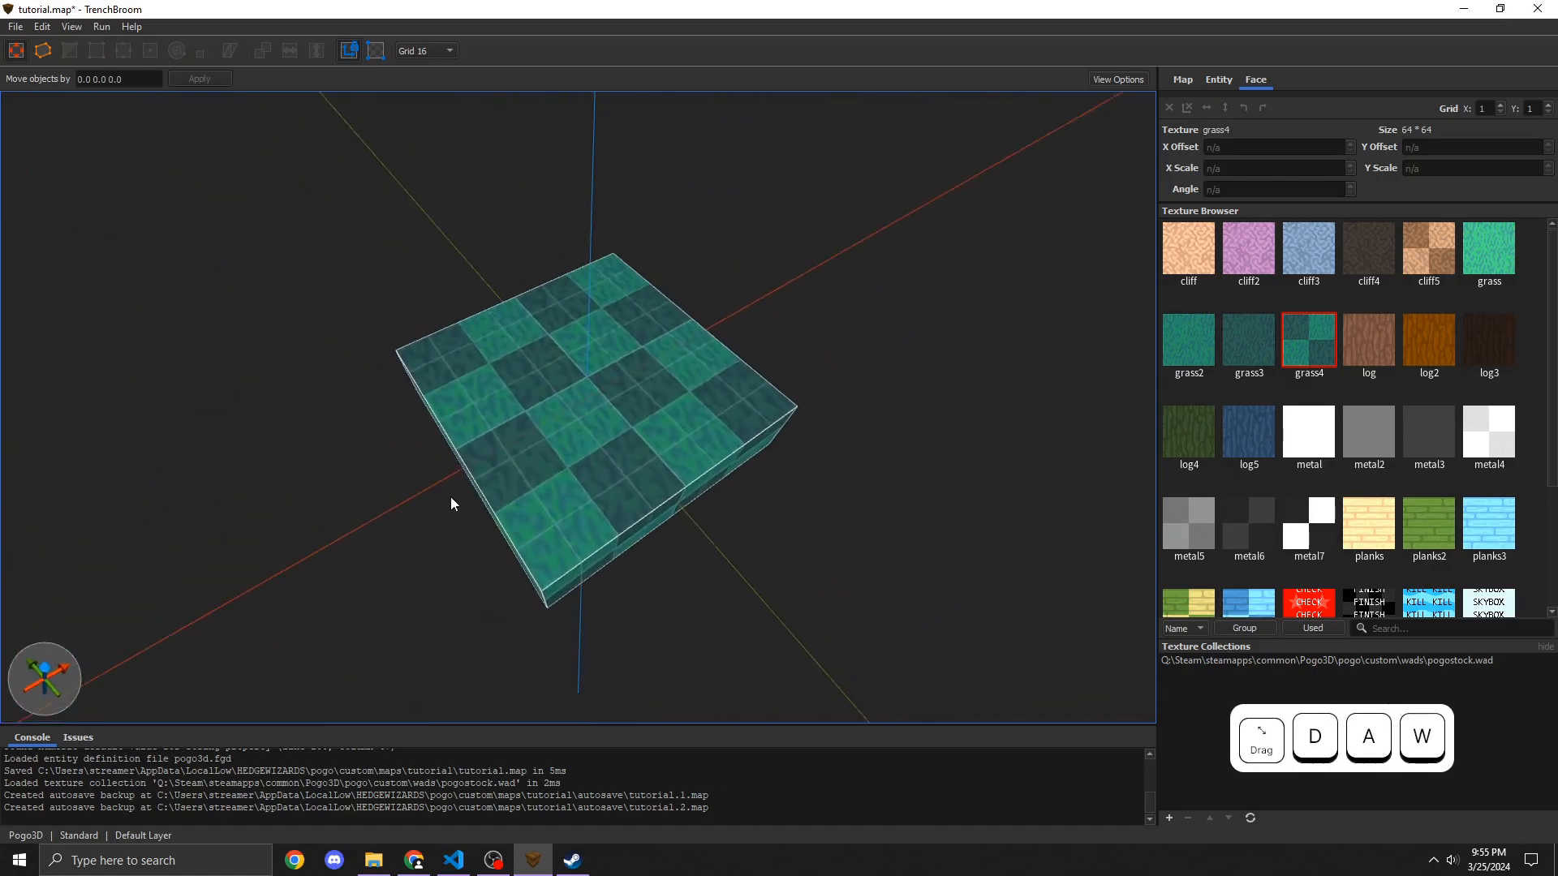
left_click_drag(506, 357, 676, 383)
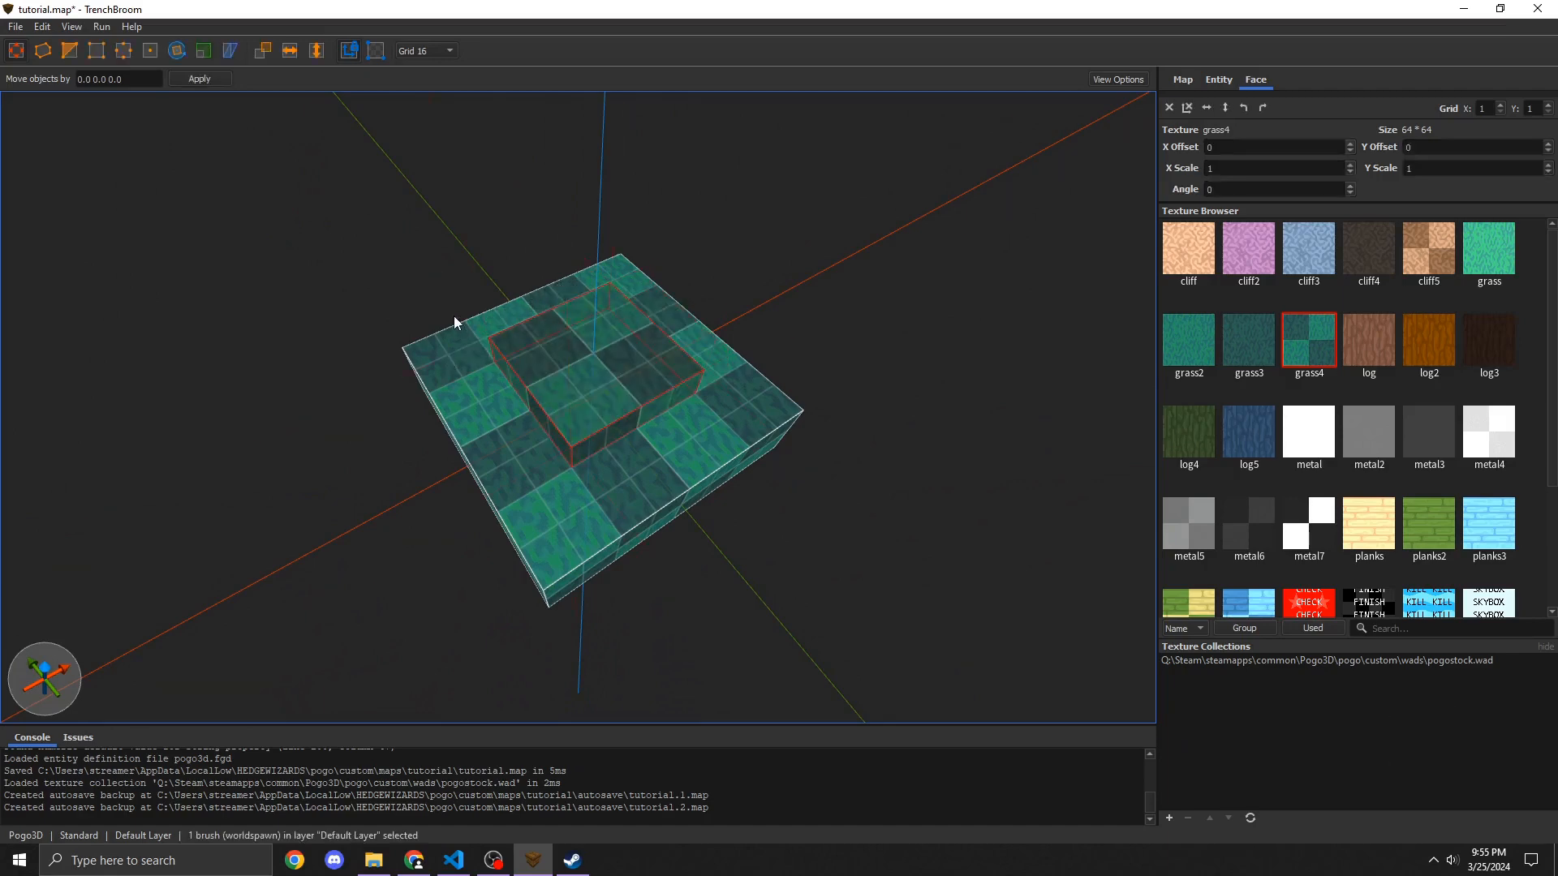
scroll(1280, 505, "down", 2)
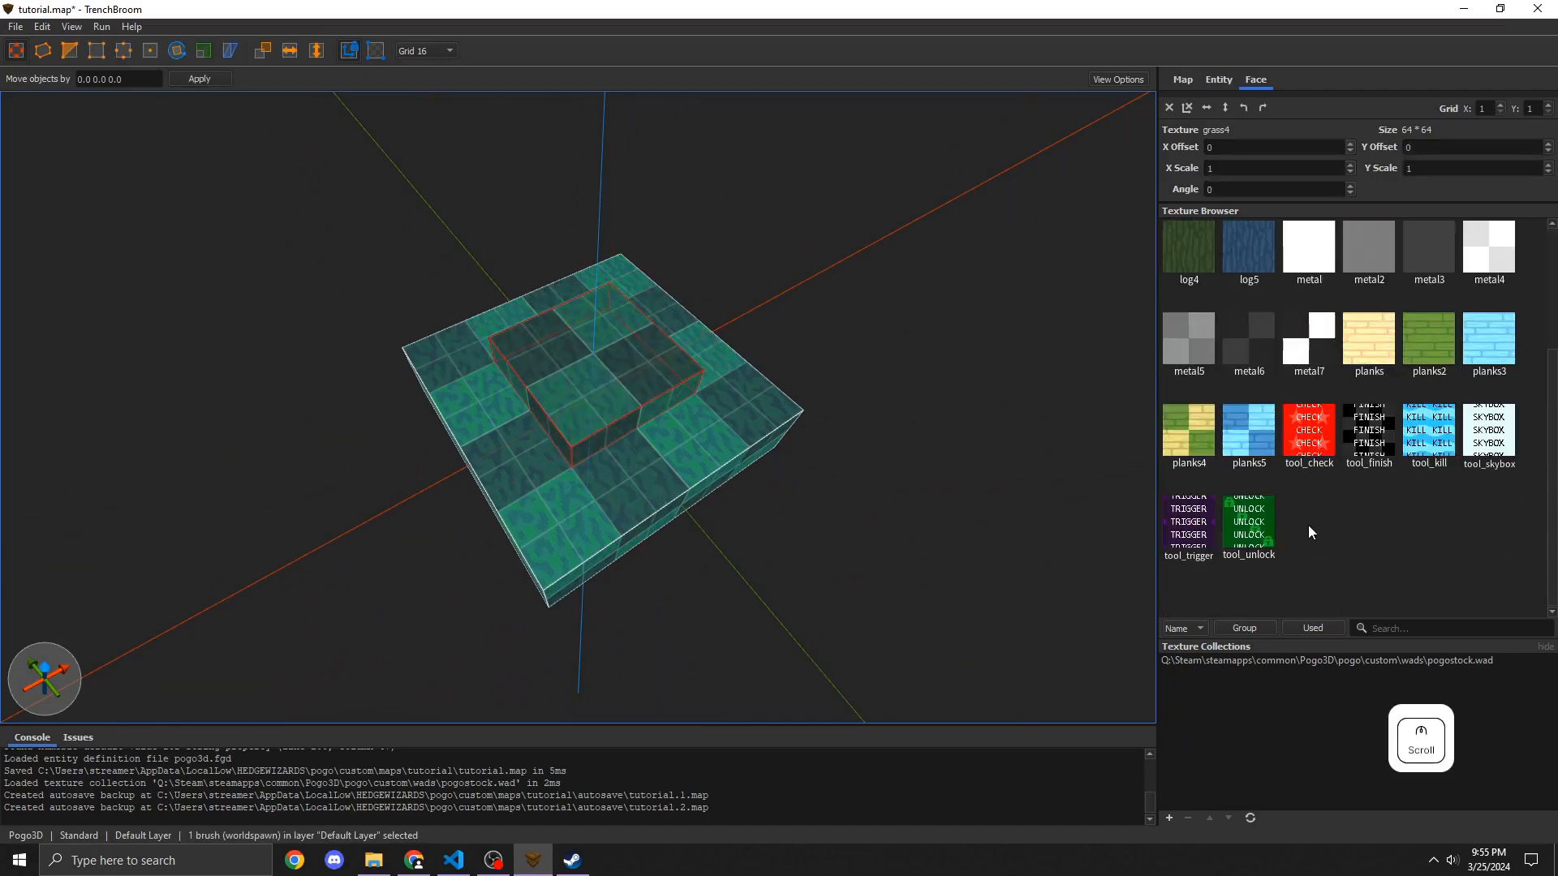
left_click(1308, 436)
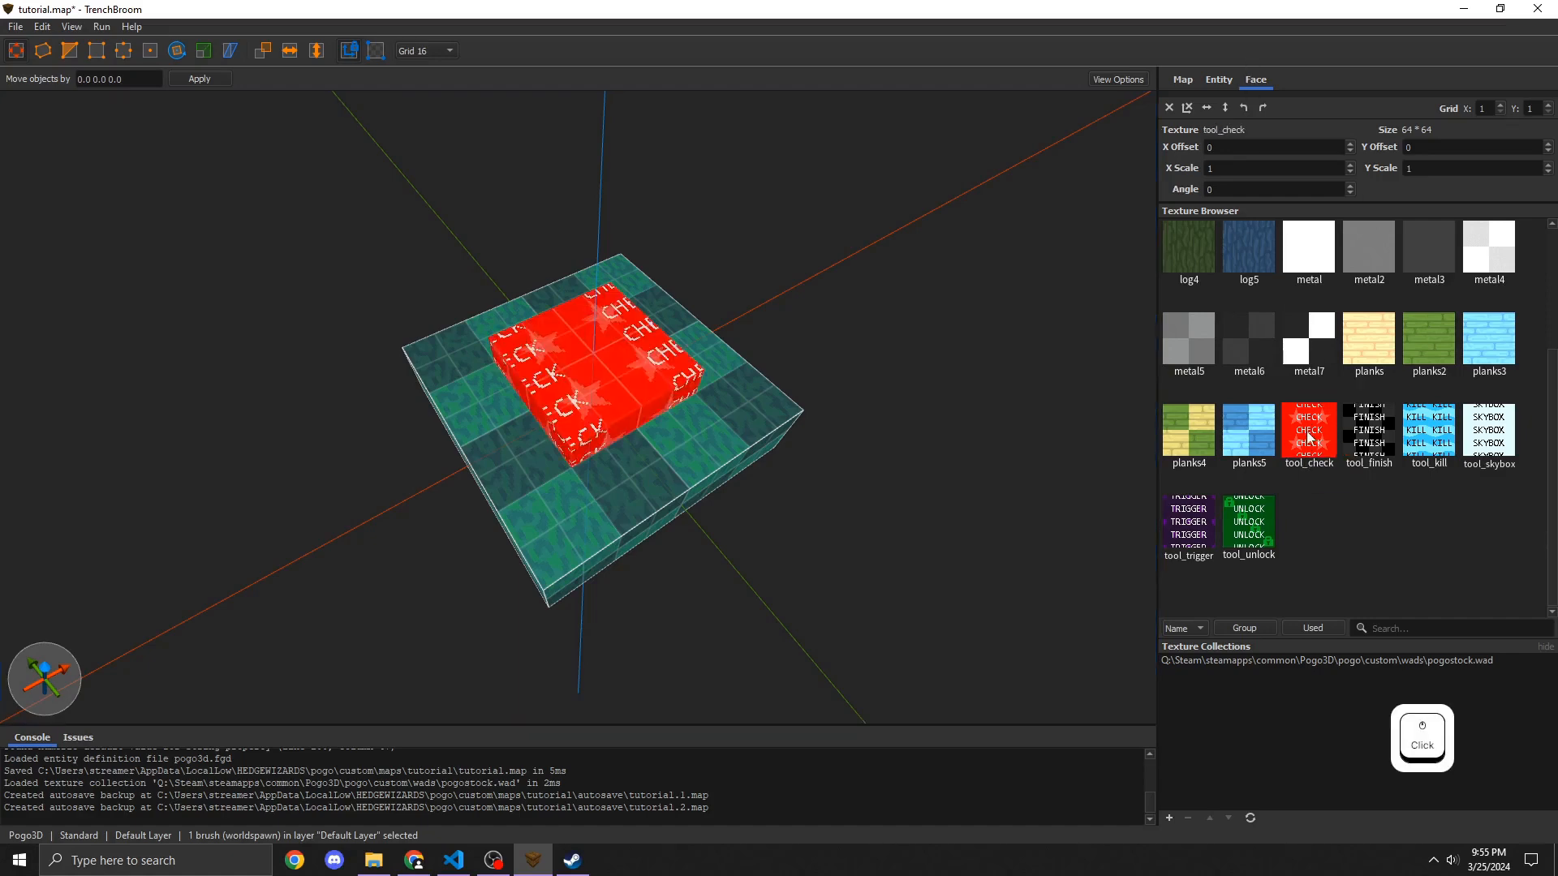
Step: Turn the tool_check block into a trigger_checkpoint brush entity
right_click_drag(535, 349, 517, 343)
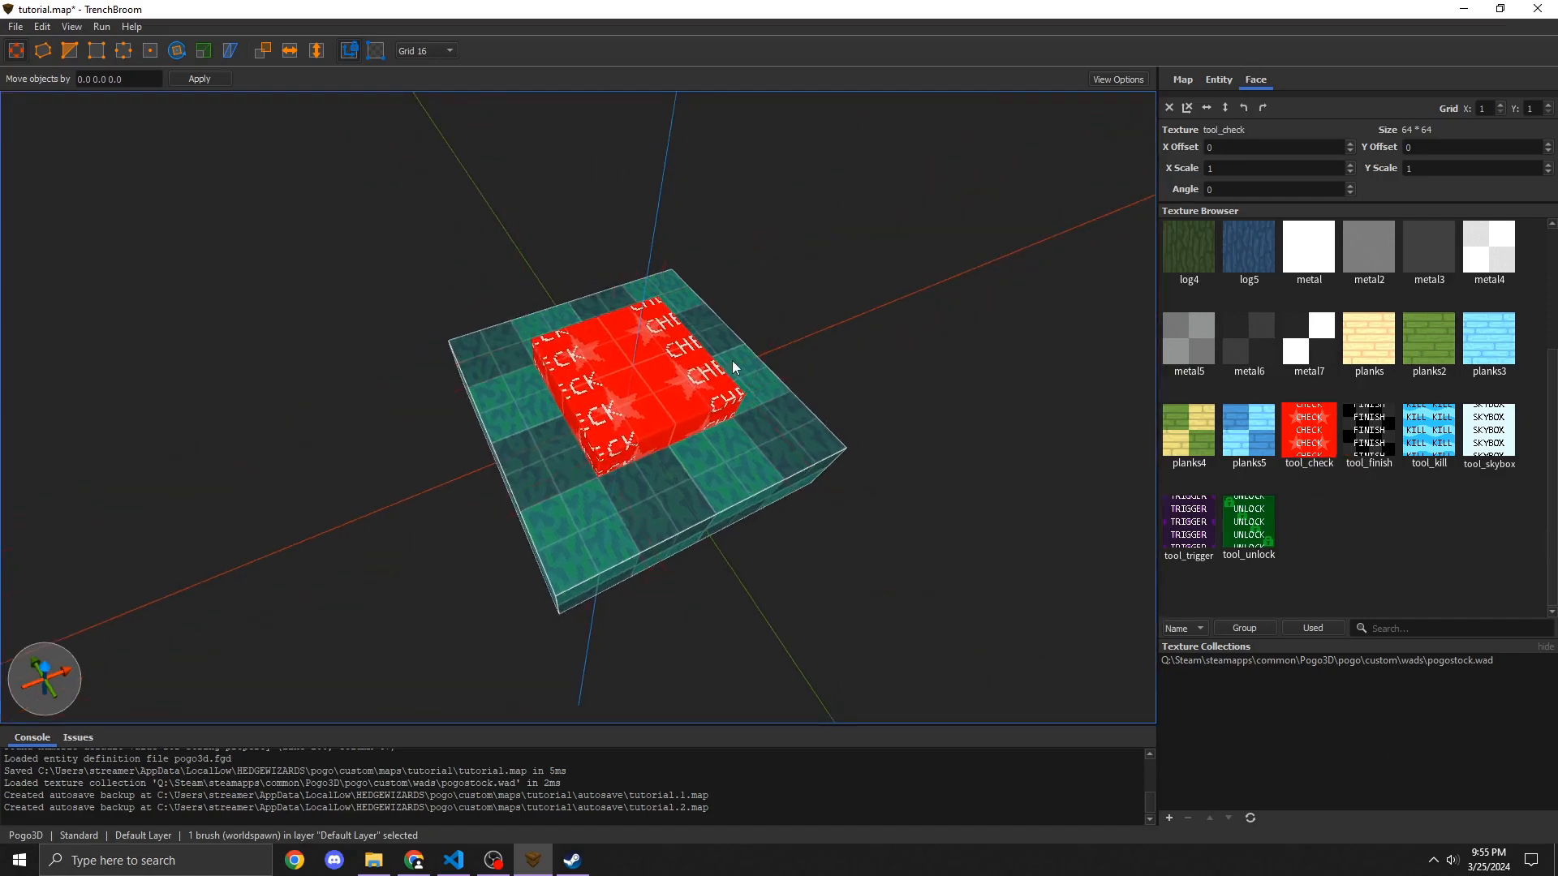
key("e")
mouse_move(625, 475)
right_mouse_down()
mouse_move(571, 557)
mouse_move(565, 542)
right_mouse_up()
key("w")
key("s")
left_click(13, 57)
key("w")
right_click_drag(516, 397, 516, 398)
key("s")
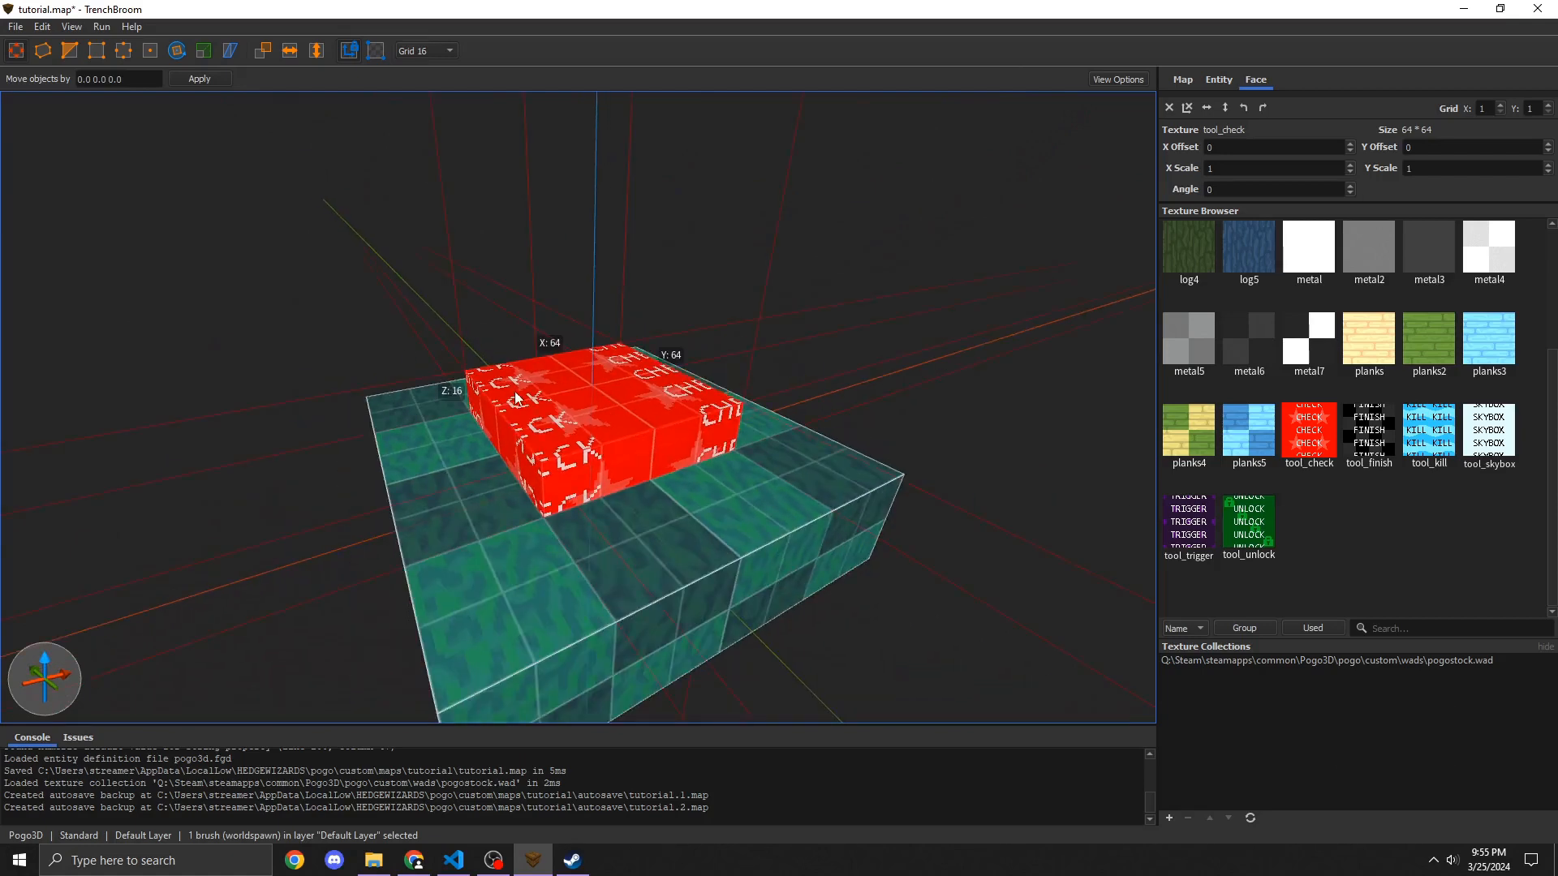
right_click(516, 397)
mouse_move(570, 690)
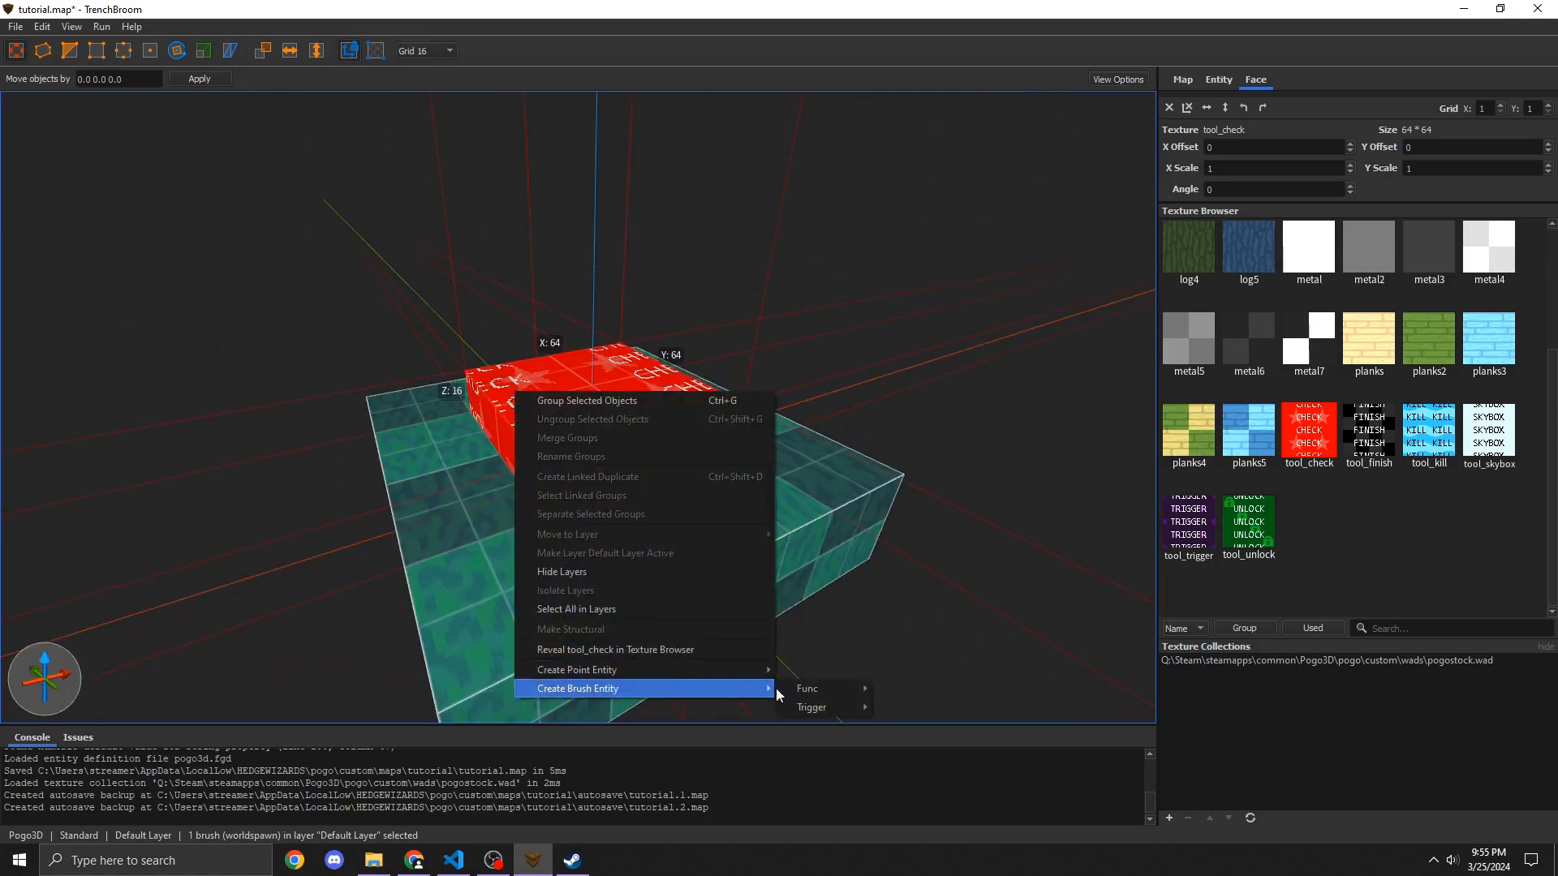
mouse_move(812, 707)
left_click(913, 707)
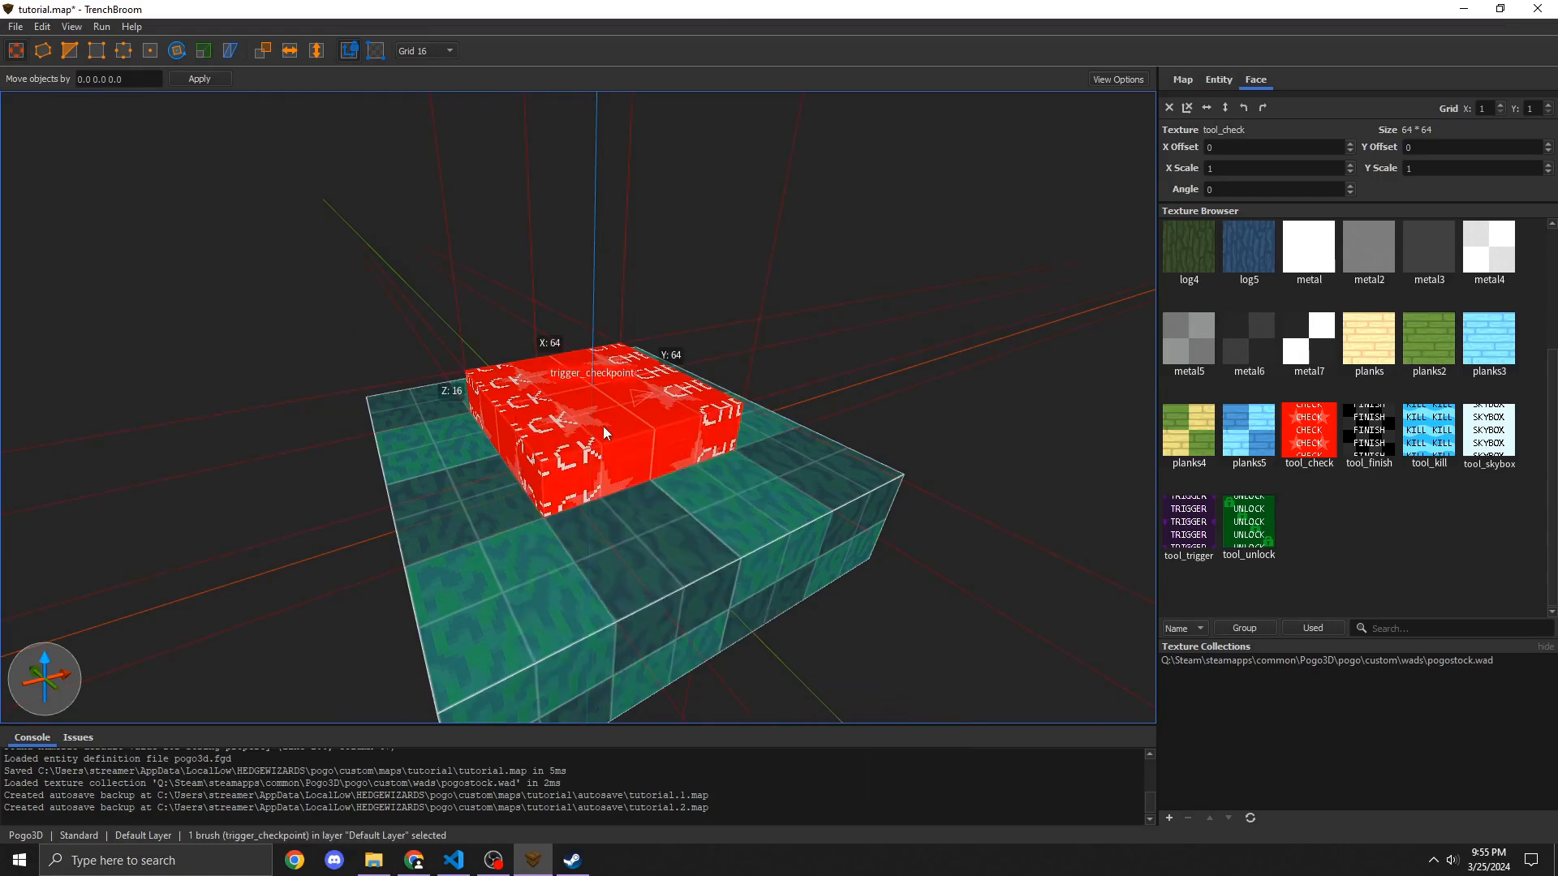
Step: Extrude the checkpoint trigger's top face upward to make it much taller
key("shift")
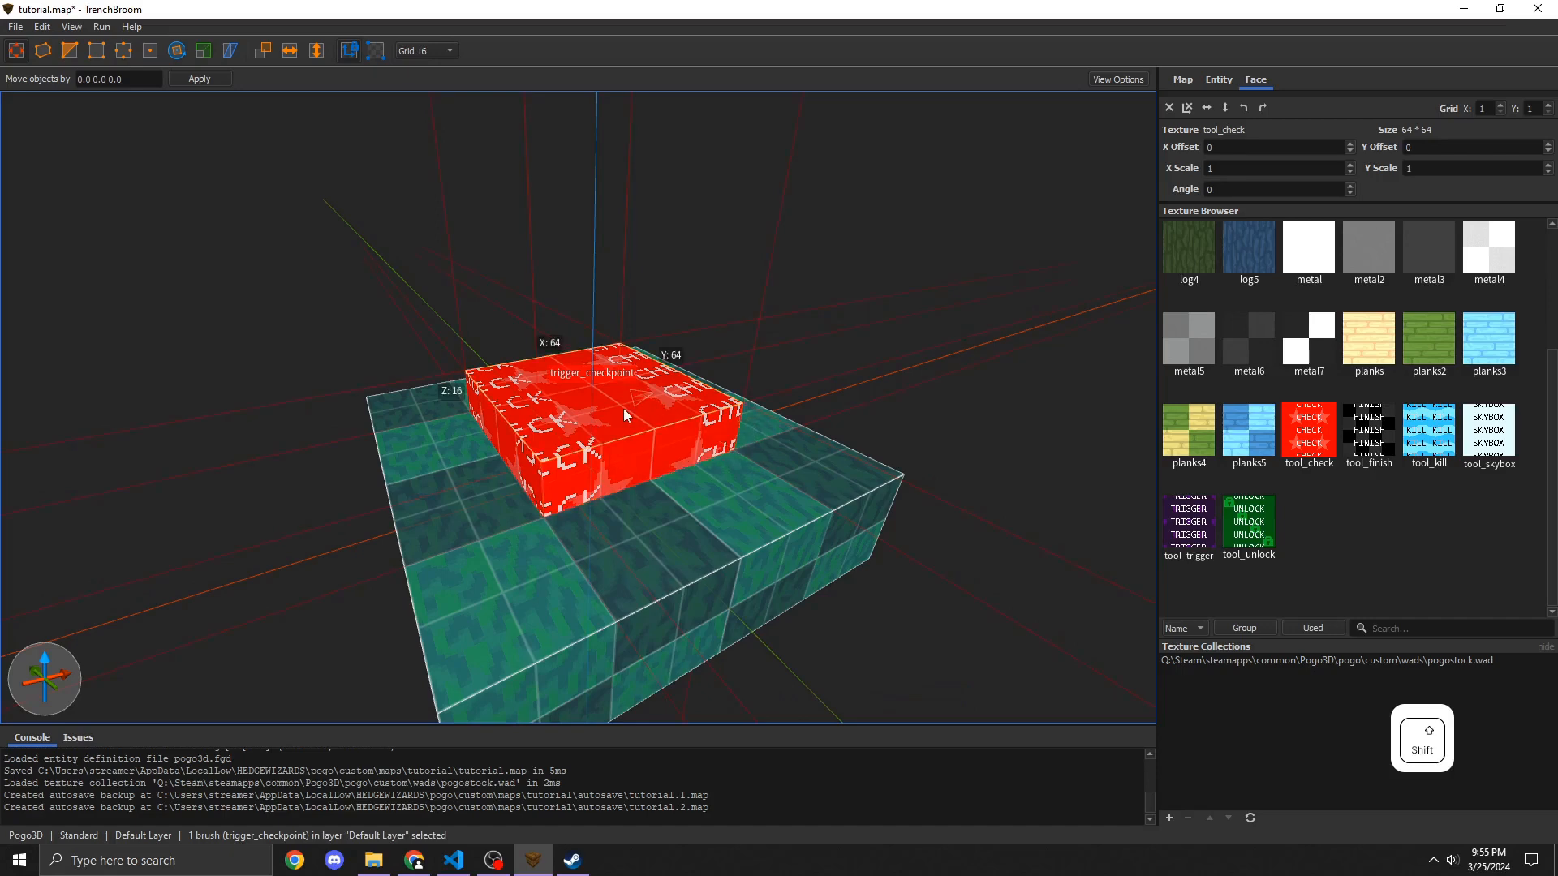
left_click_drag(623, 407, 655, 75, "shift")
key("s")
key("w")
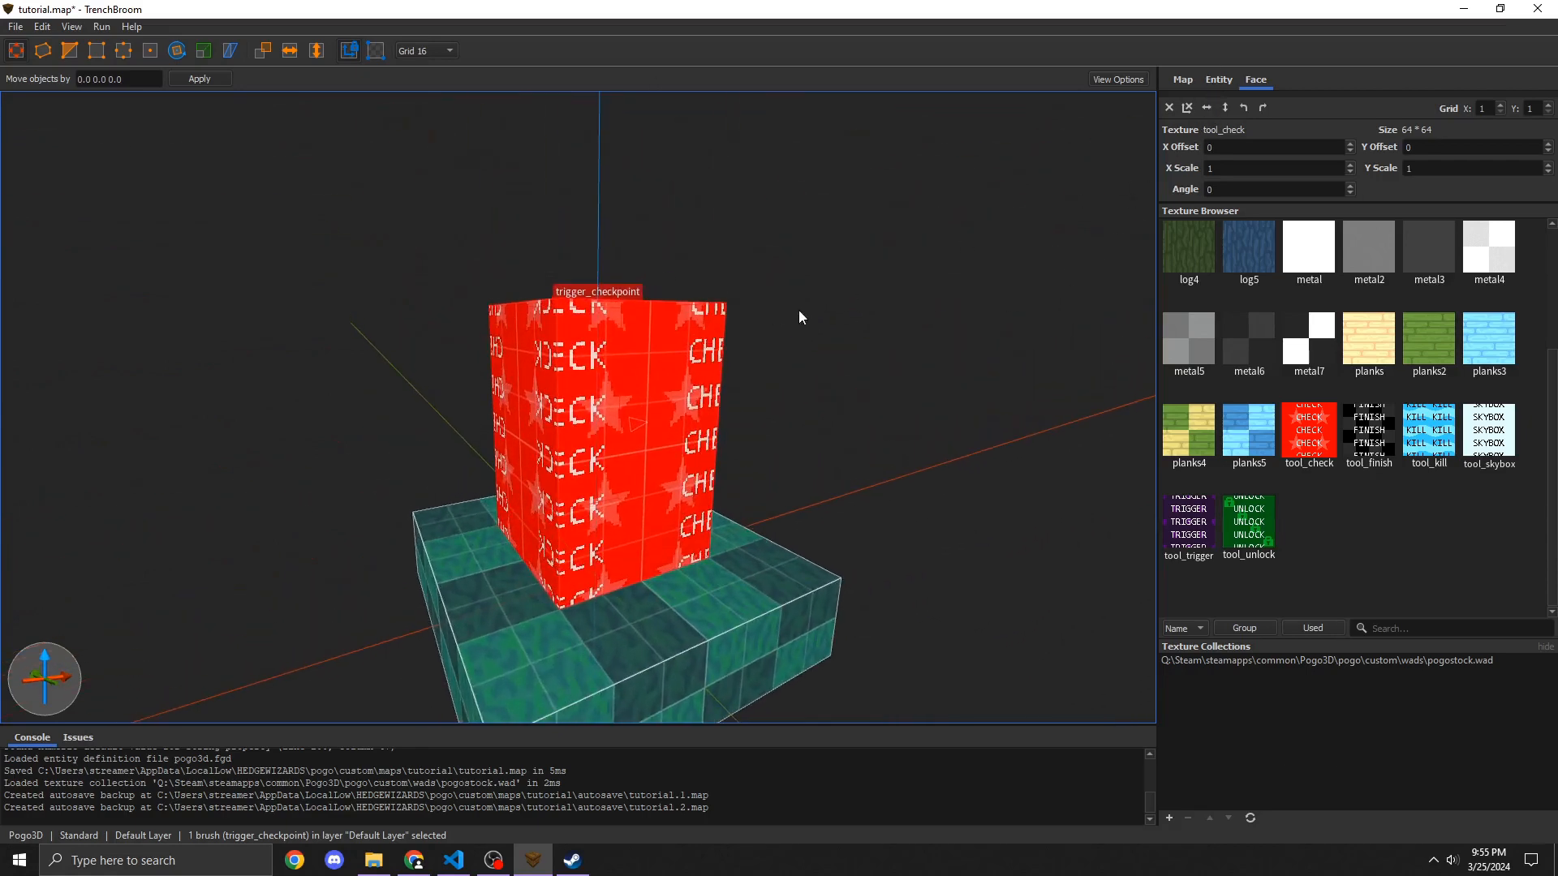
Step: Deselect and fly around the platform to inspect the checkpoint trigger from several angles
left_click(837, 411)
right_click_drag(862, 421, 831, 422)
key("s")
key("d")
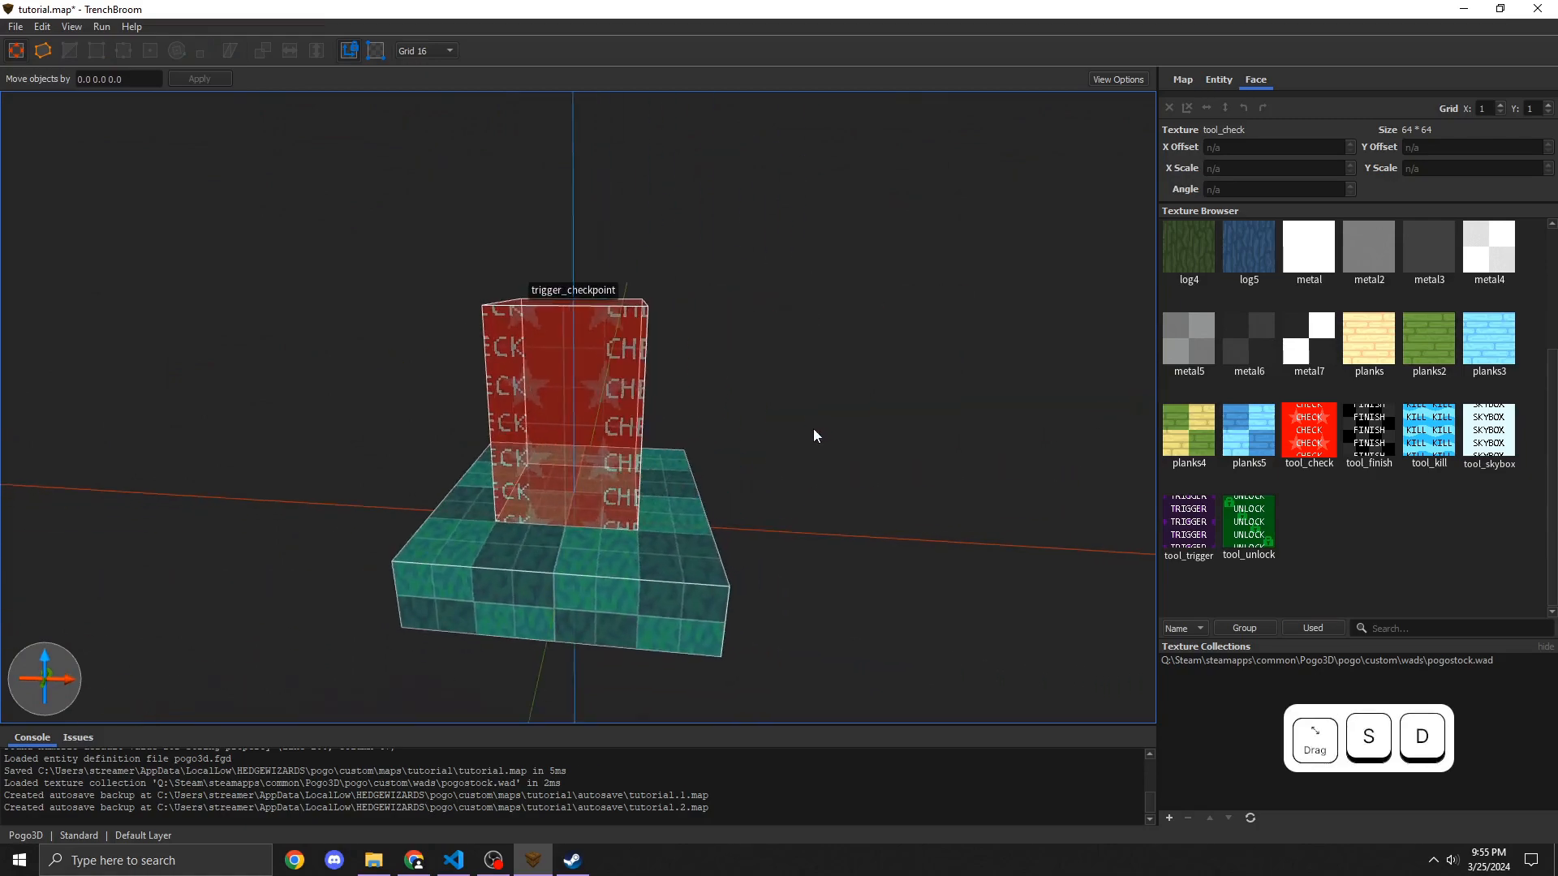
key("w")
mouse_move(529, 333)
right_mouse_down()
mouse_move(777, 512)
mouse_move(587, 493)
right_mouse_up()
key("d")
key("w")
key("s")
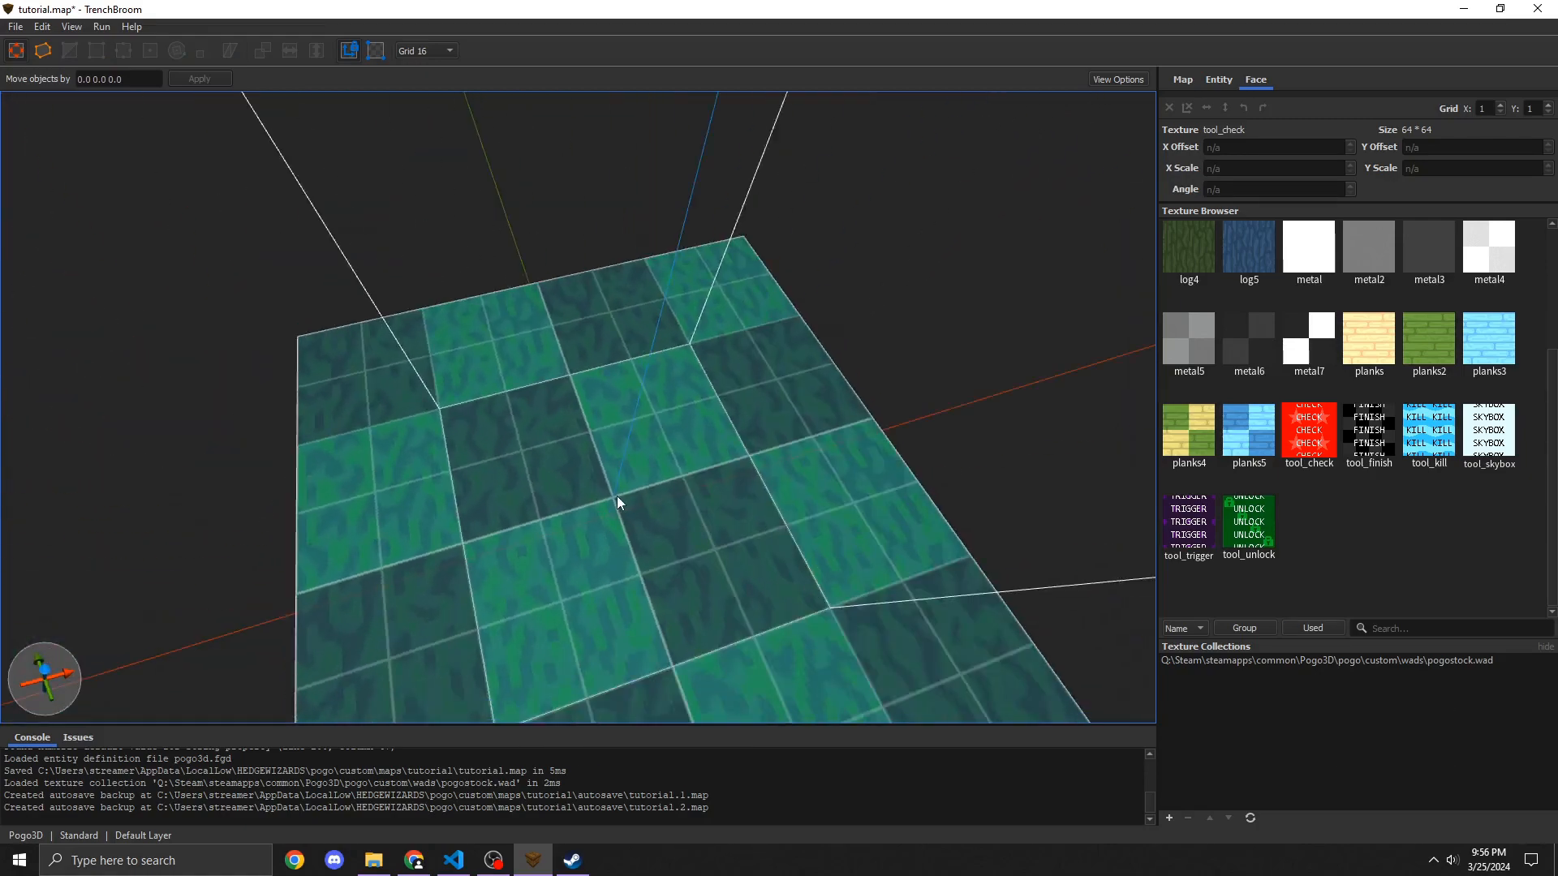
key("d")
mouse_move(630, 540)
right_mouse_down()
mouse_move(616, 494)
mouse_move(567, 460)
mouse_move(637, 455)
right_mouse_up()
key("w")
key("a")
key("s")
key("d")
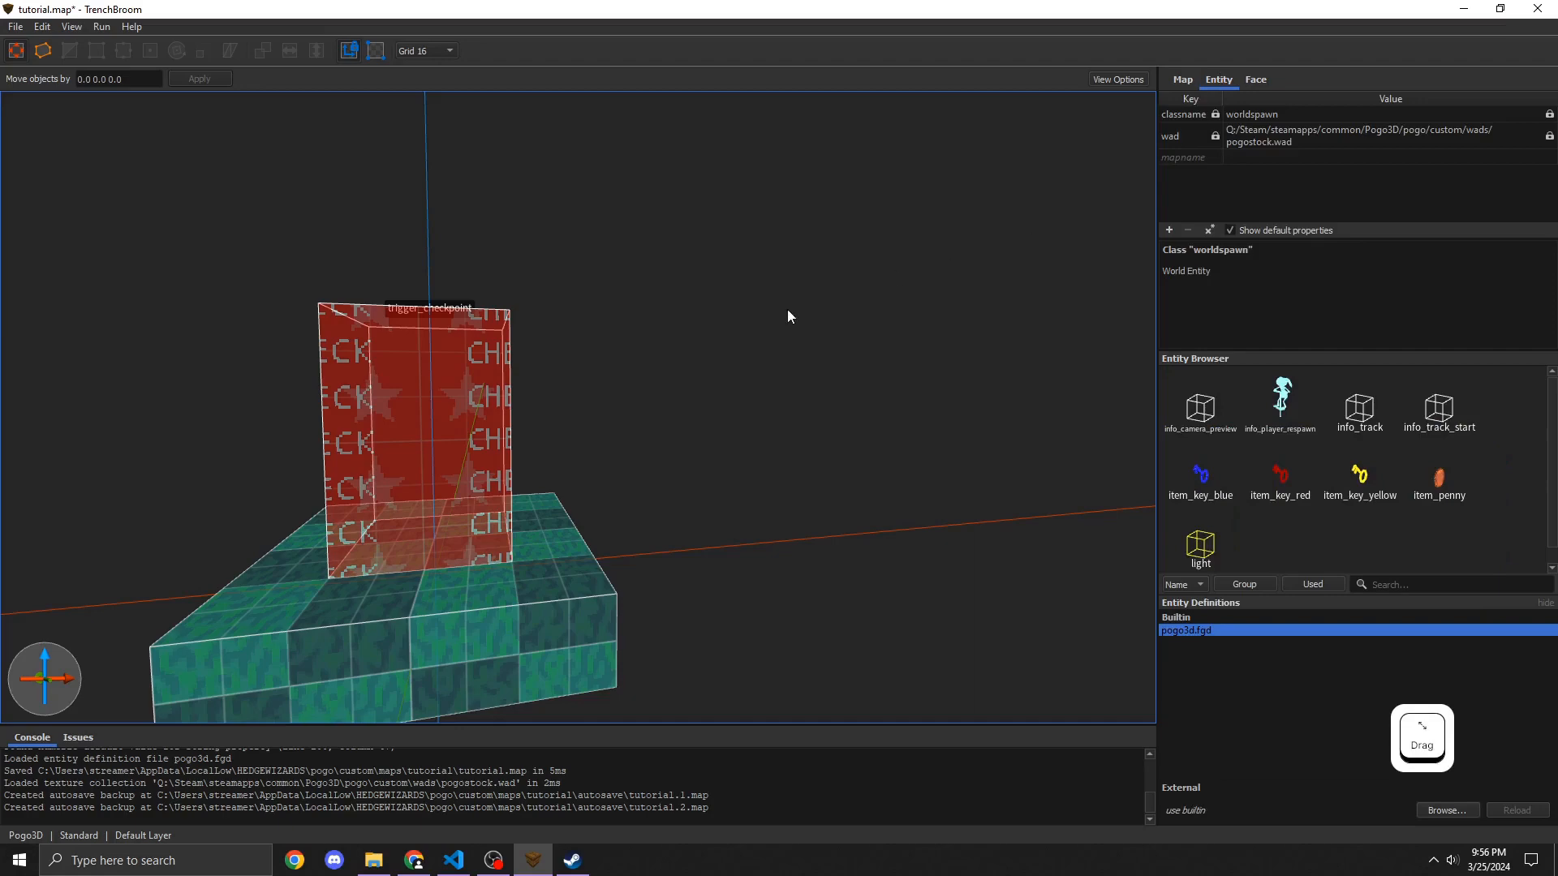
key("w")
right_click_drag(578, 519, 631, 569)
key("a")
key("s")
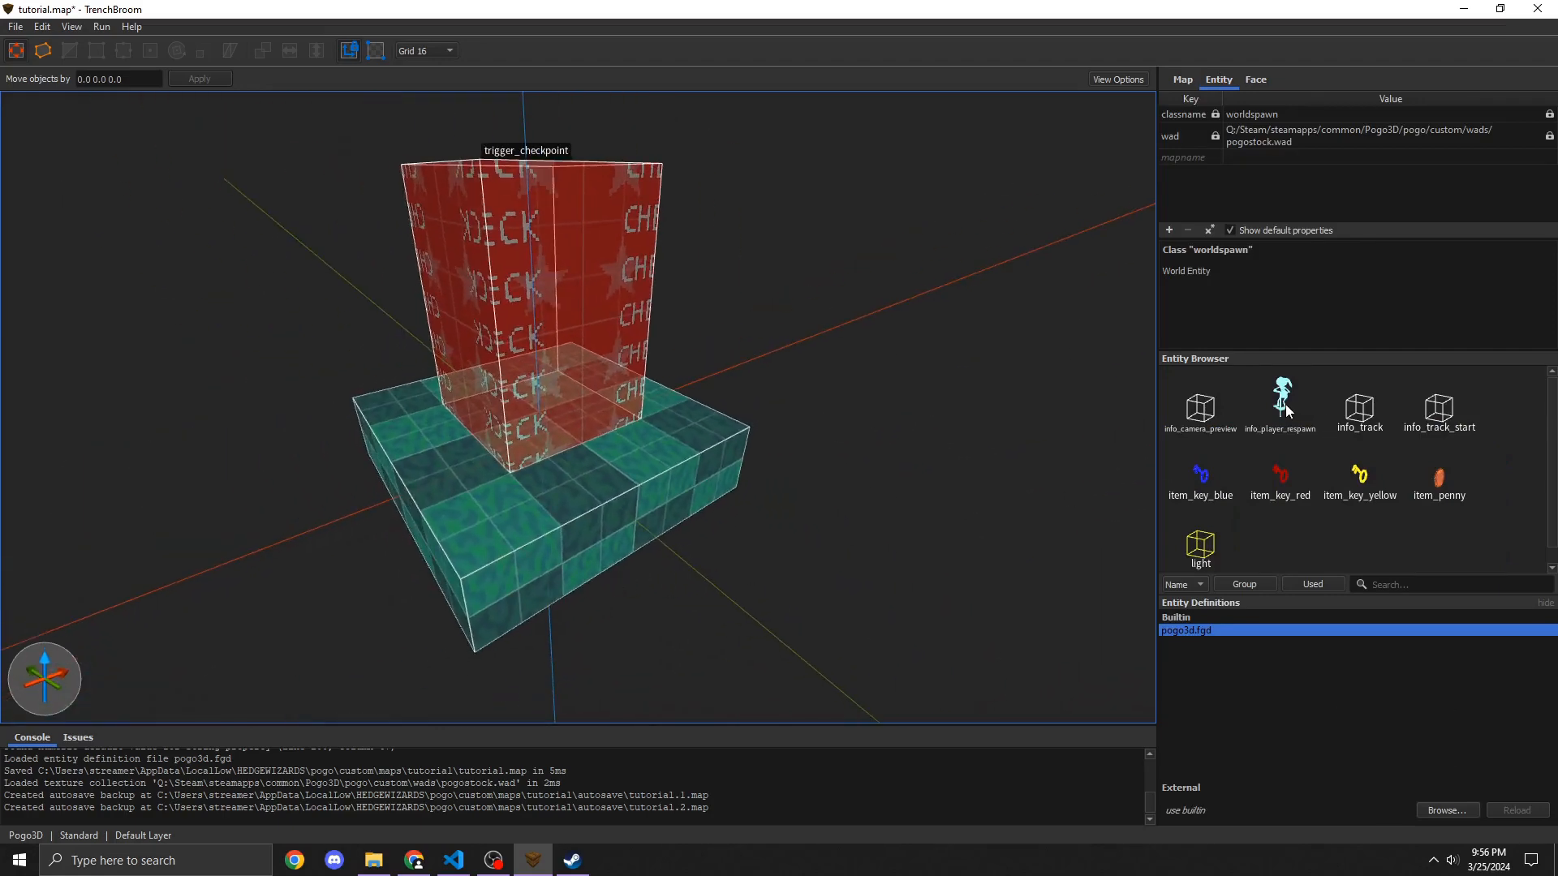
Step: Place an info_player_respawn entity on the platform inside the checkpoint, at origin 0 -64 16
left_click_drag(1283, 402, 623, 487)
right_click_drag(373, 280, 621, 377)
key("w")
key("a")
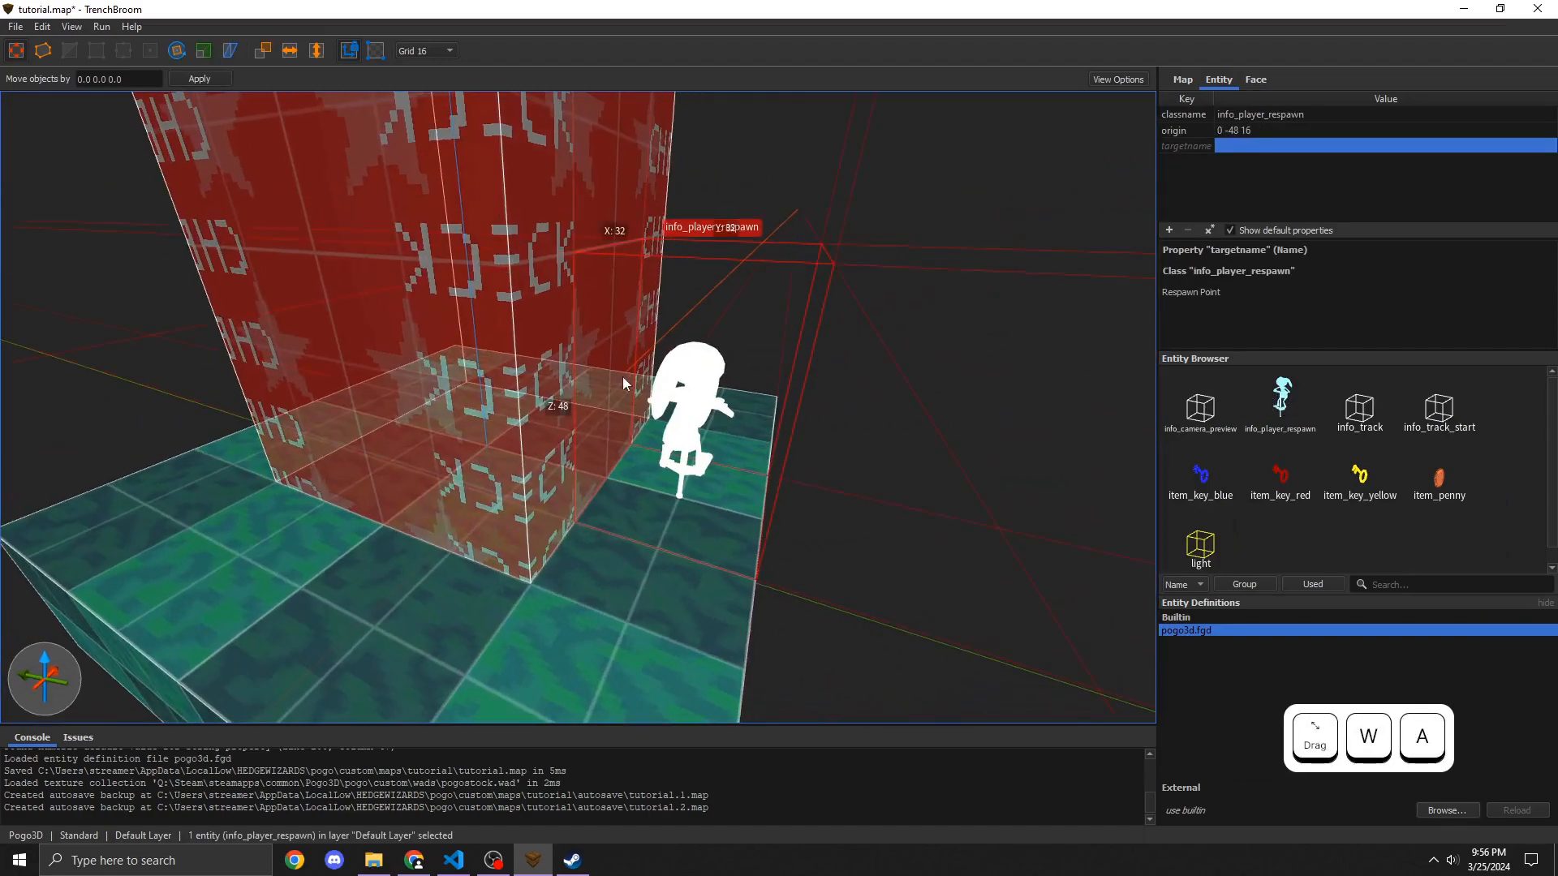
left_click_drag(696, 434, 795, 447)
right_click_drag(795, 447, 684, 449)
key("d")
Step: Give the info_player_respawn entity the targetname main1
right_click(684, 450)
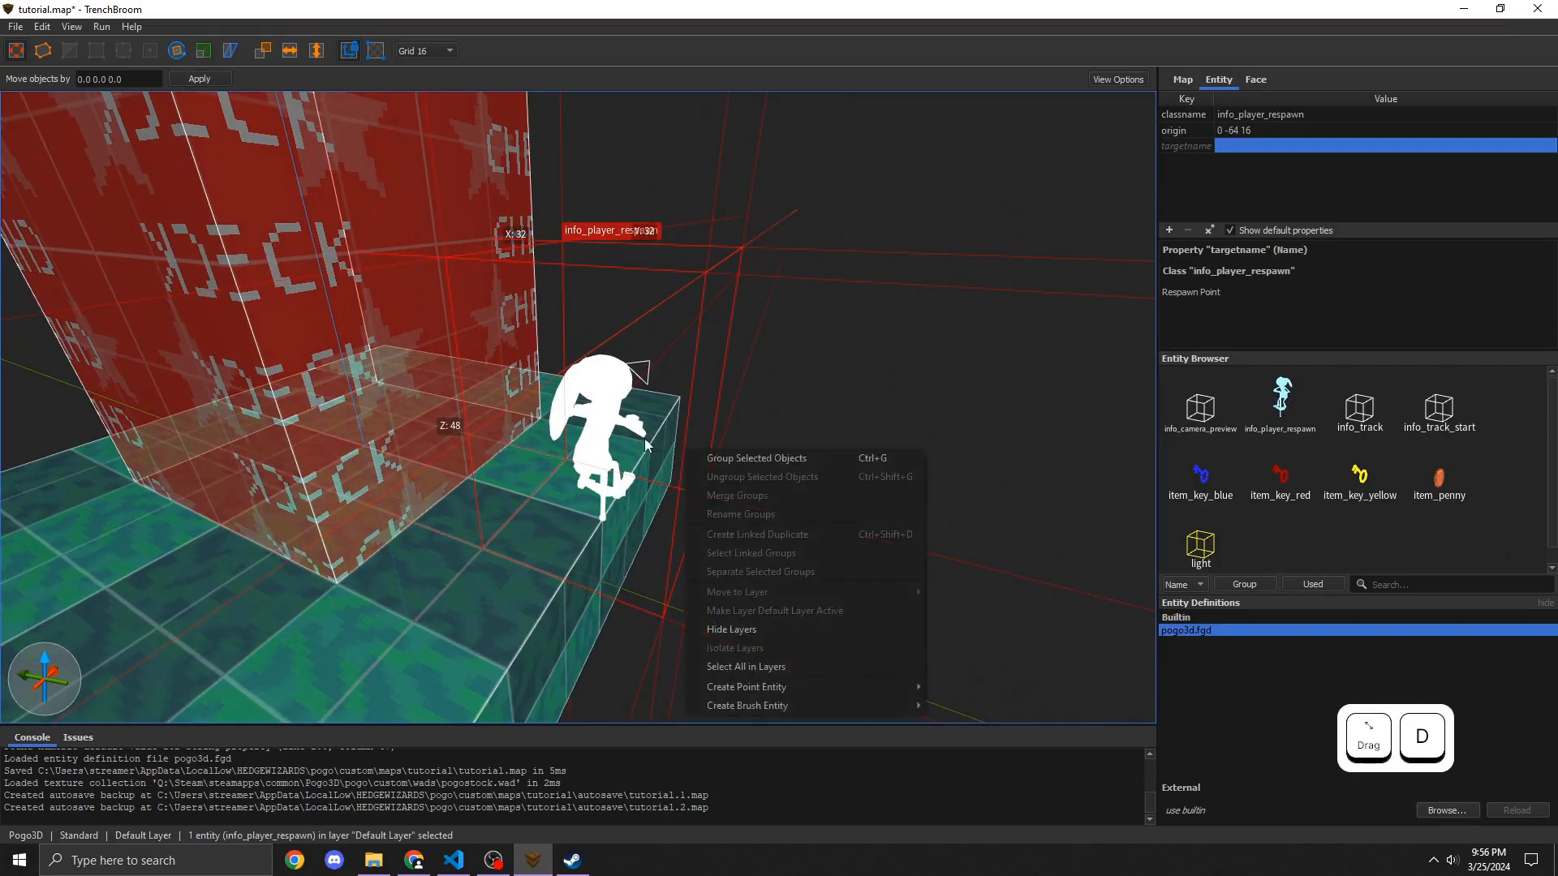
left_click(571, 410)
right_click_drag(572, 411, 600, 451)
key("s")
key("w")
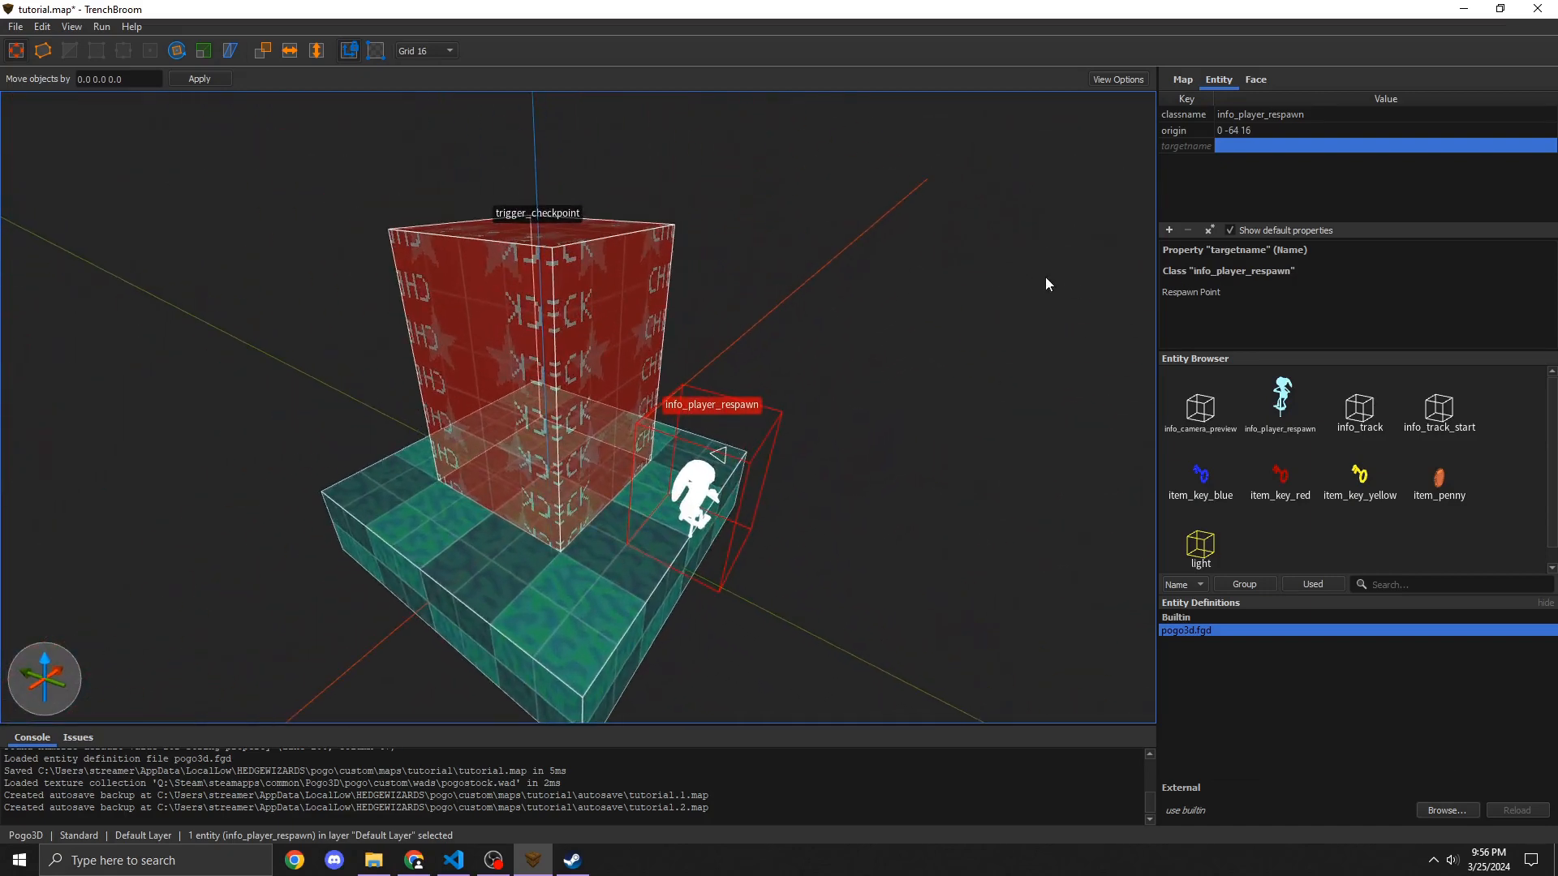
left_click(886, 407)
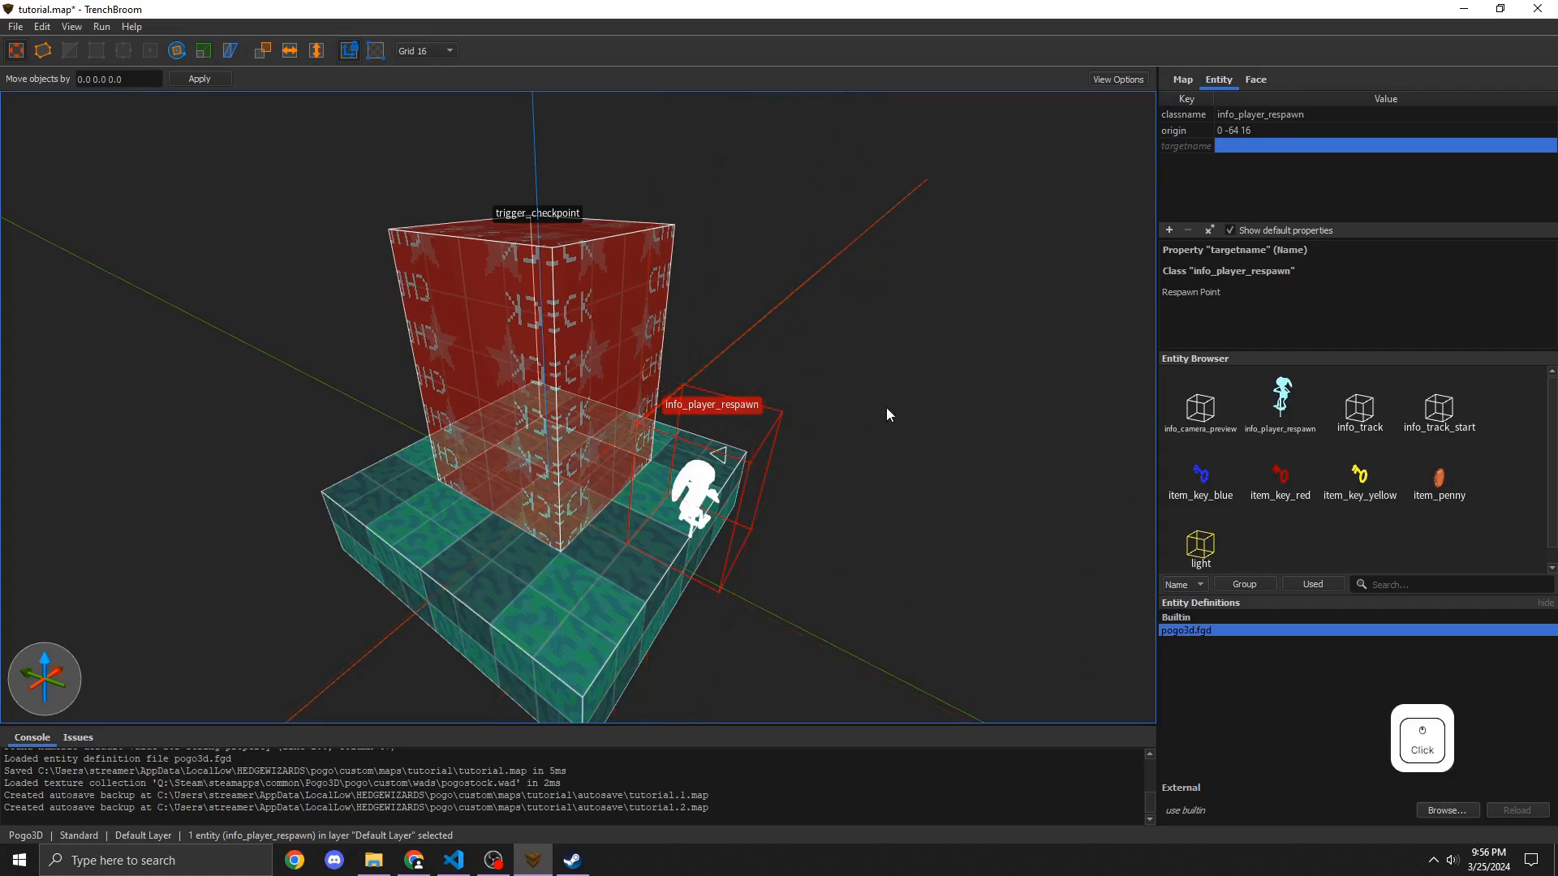
left_click(691, 464)
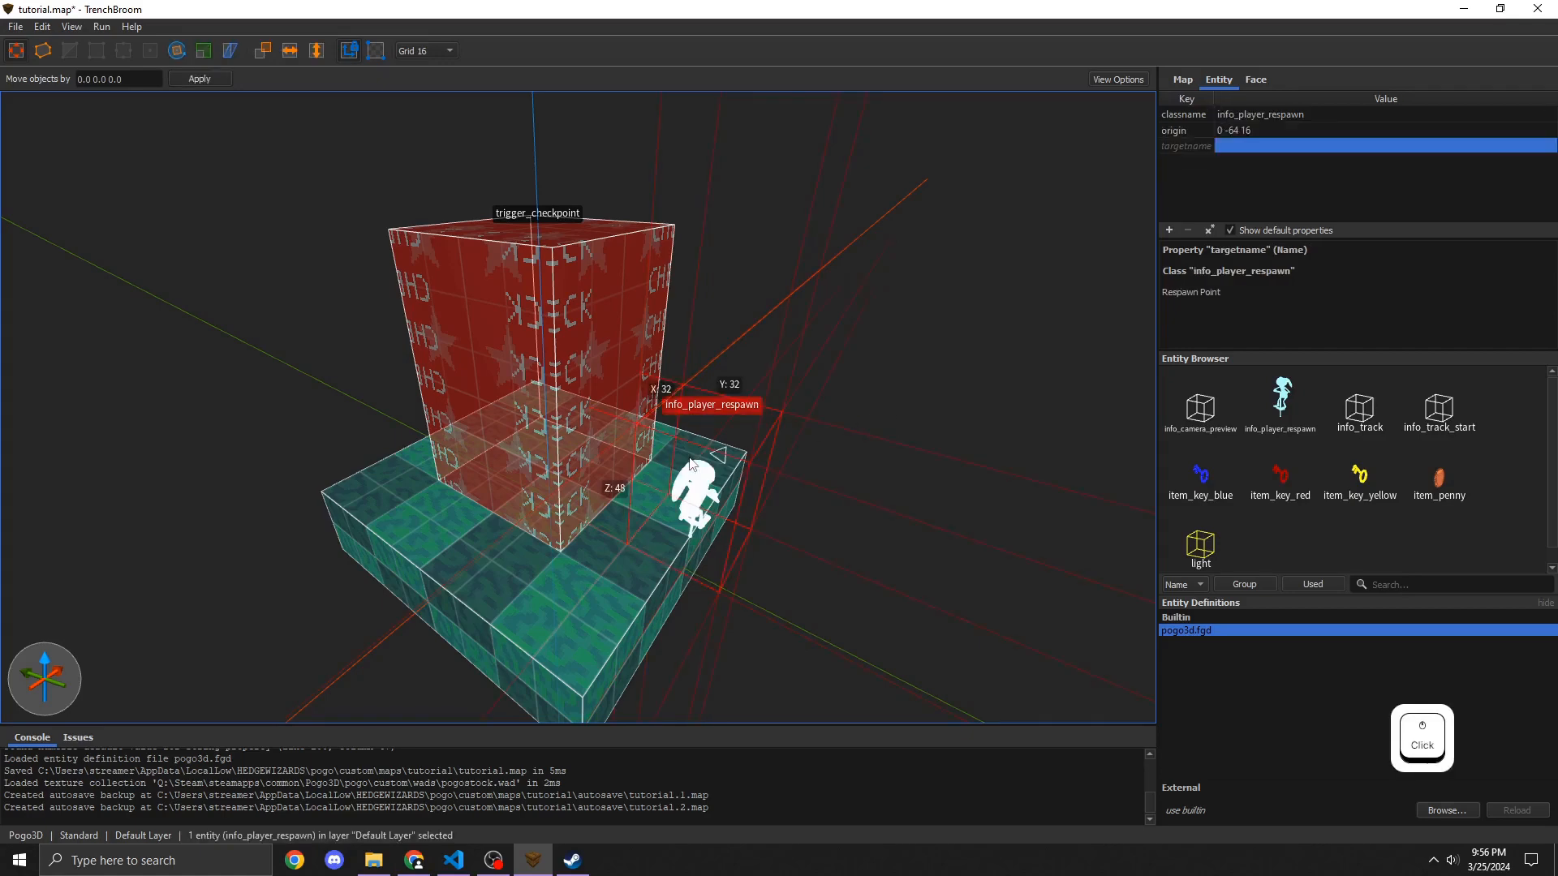
left_click(1229, 143)
type("main1")
key("Return")
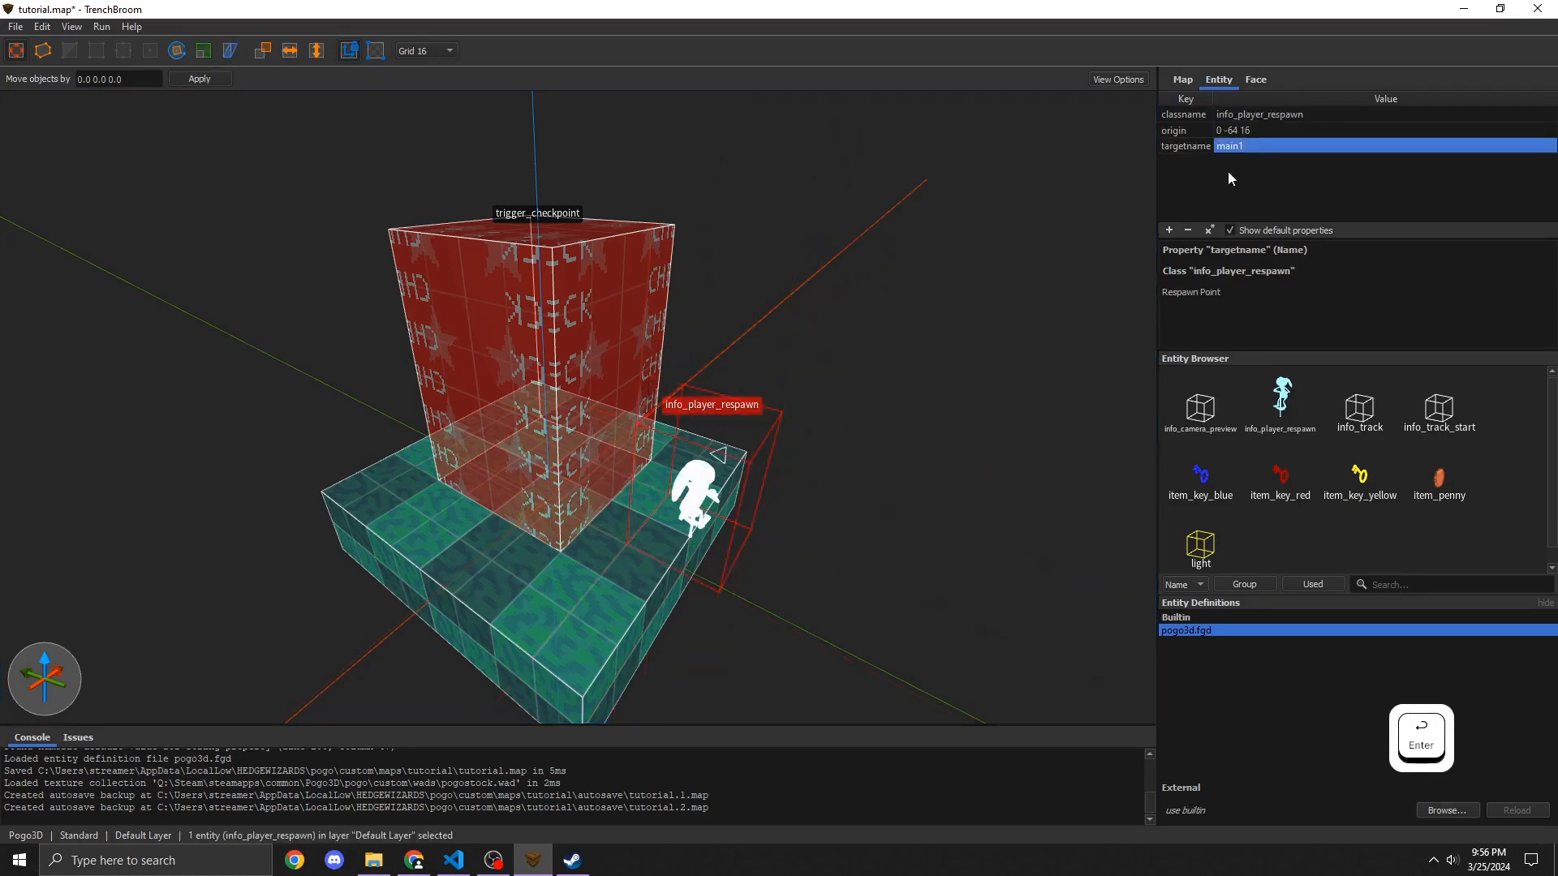
Step: Select the trigger_checkpoint brush and set its target property to main1
left_click(606, 263)
left_click(606, 265)
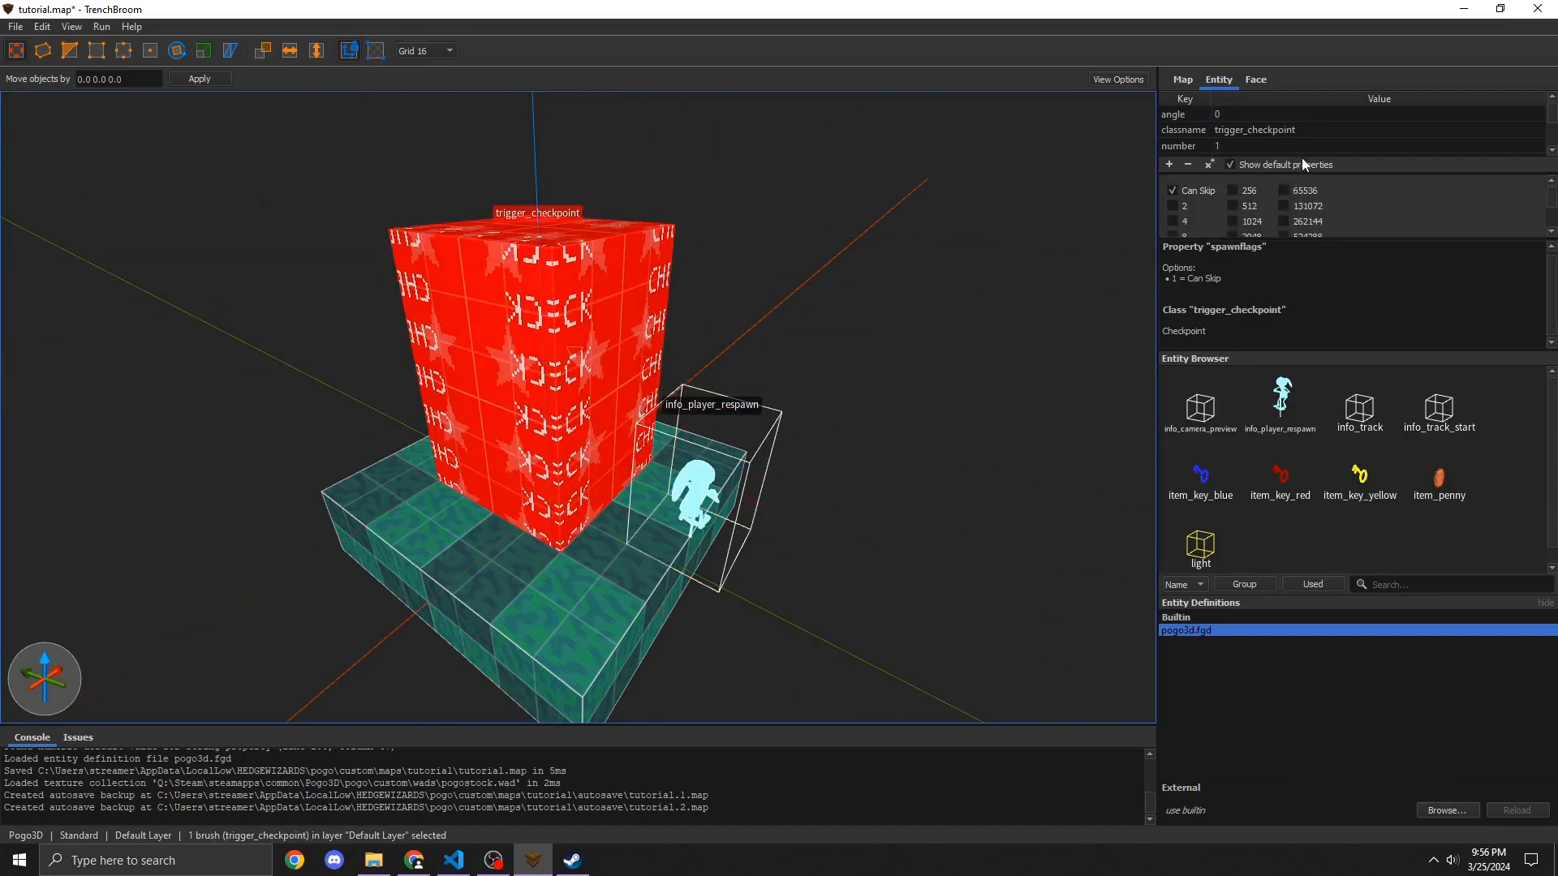
left_click_drag(1266, 350, 1313, 402)
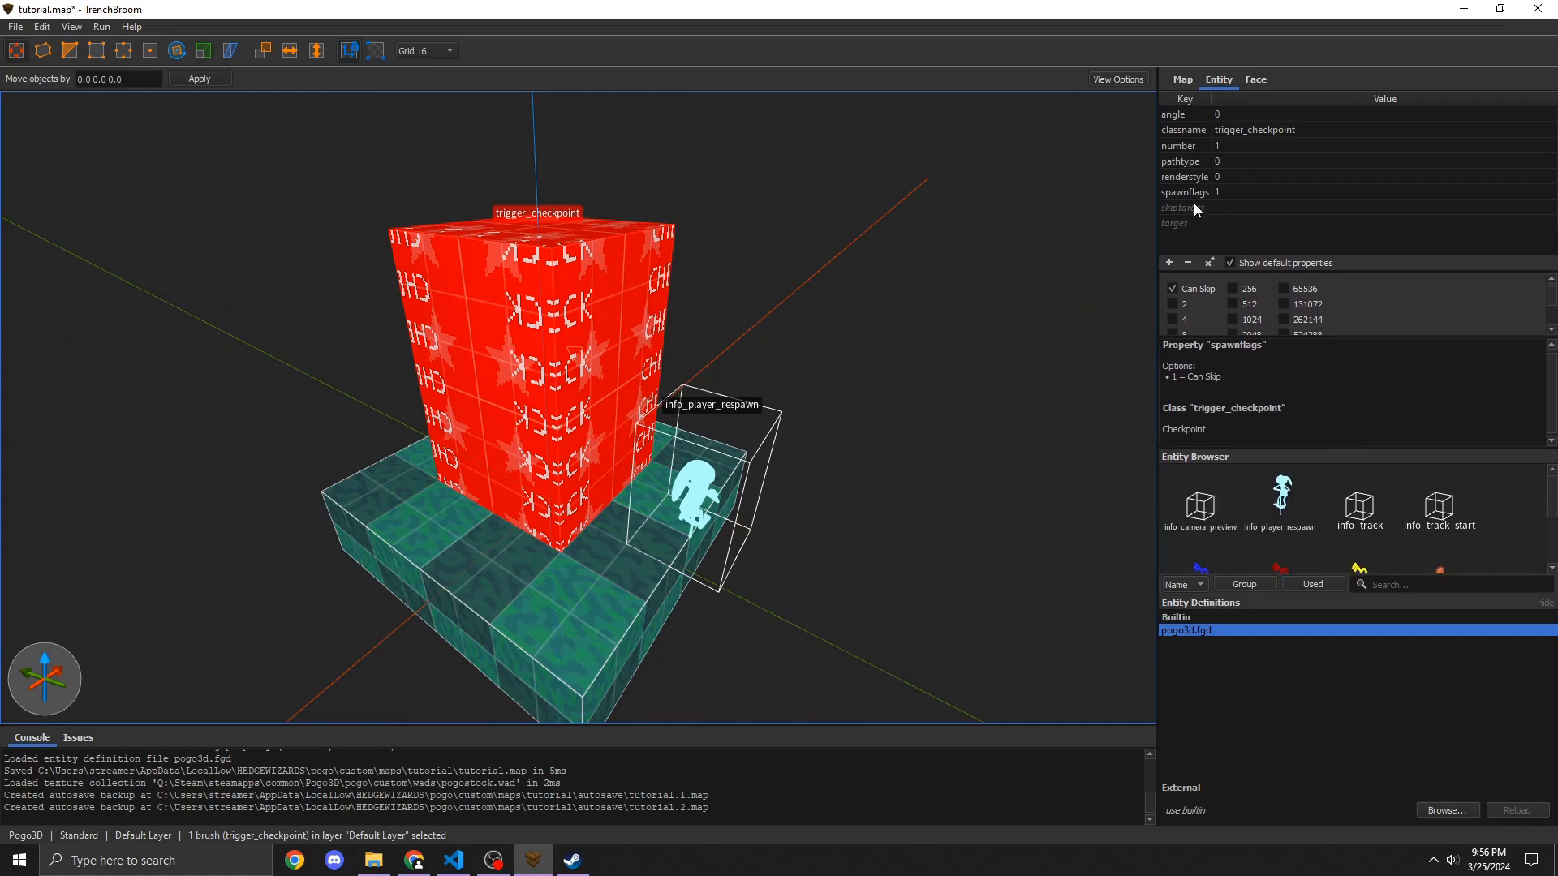
left_click(1226, 222)
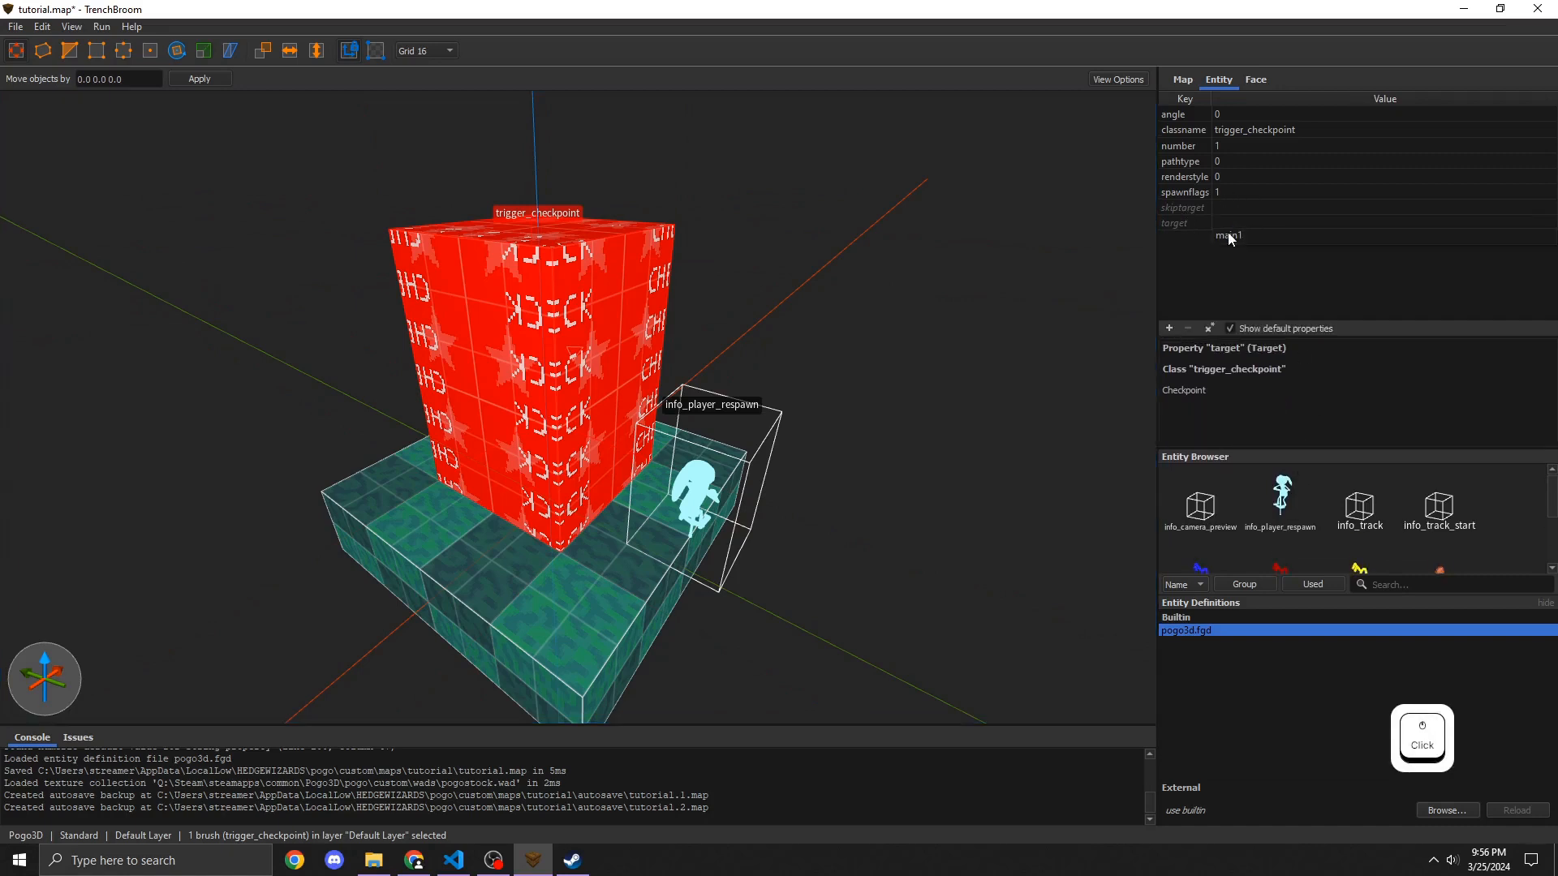
left_click(1228, 234)
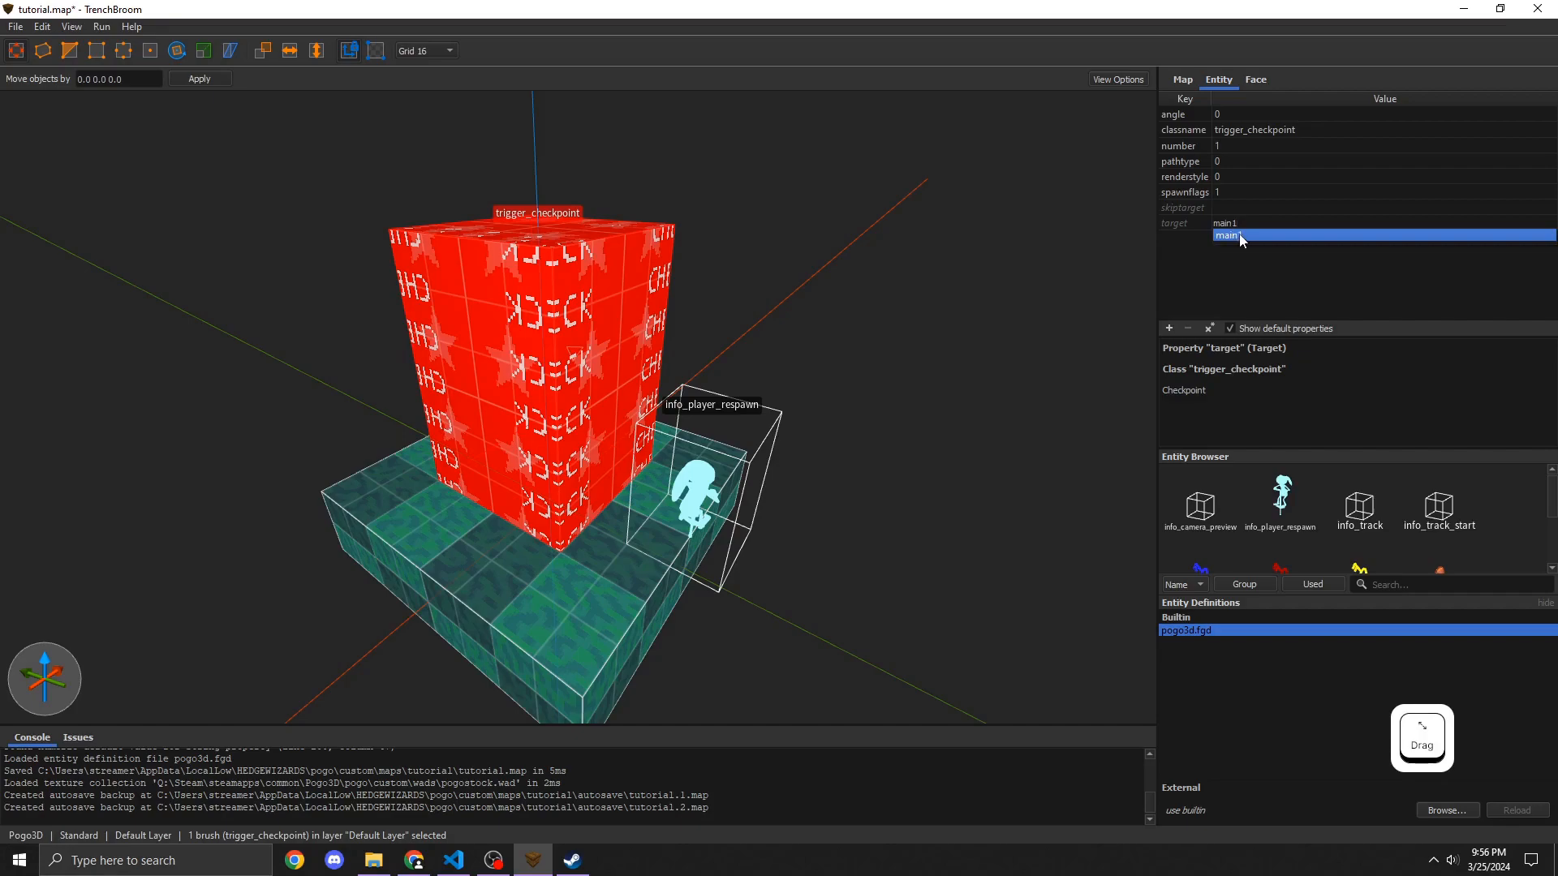
left_click(1239, 234)
Step: Move the respawn point into the centre of the checkpoint trigger, at origin 0 0 32
key("w")
mouse_move(607, 444)
right_mouse_down()
mouse_move(673, 409)
mouse_move(455, 325)
mouse_move(602, 415)
mouse_move(582, 427)
mouse_move(581, 403)
mouse_move(558, 430)
mouse_move(590, 474)
right_mouse_up()
key("s")
key("d")
key("s")
key("w")
key("d")
key("w")
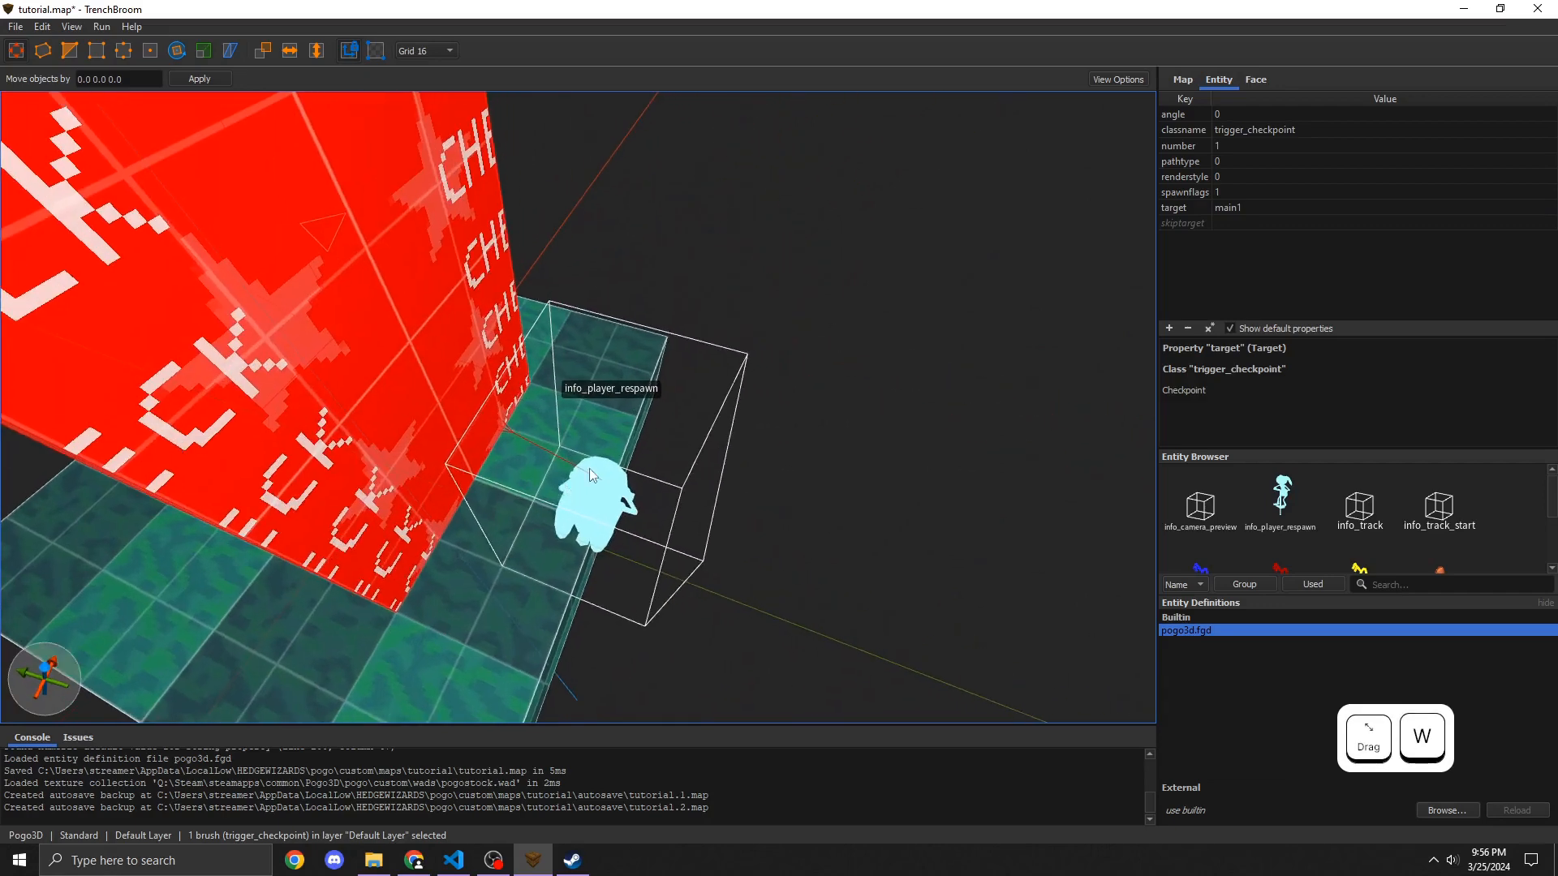
left_click(678, 484)
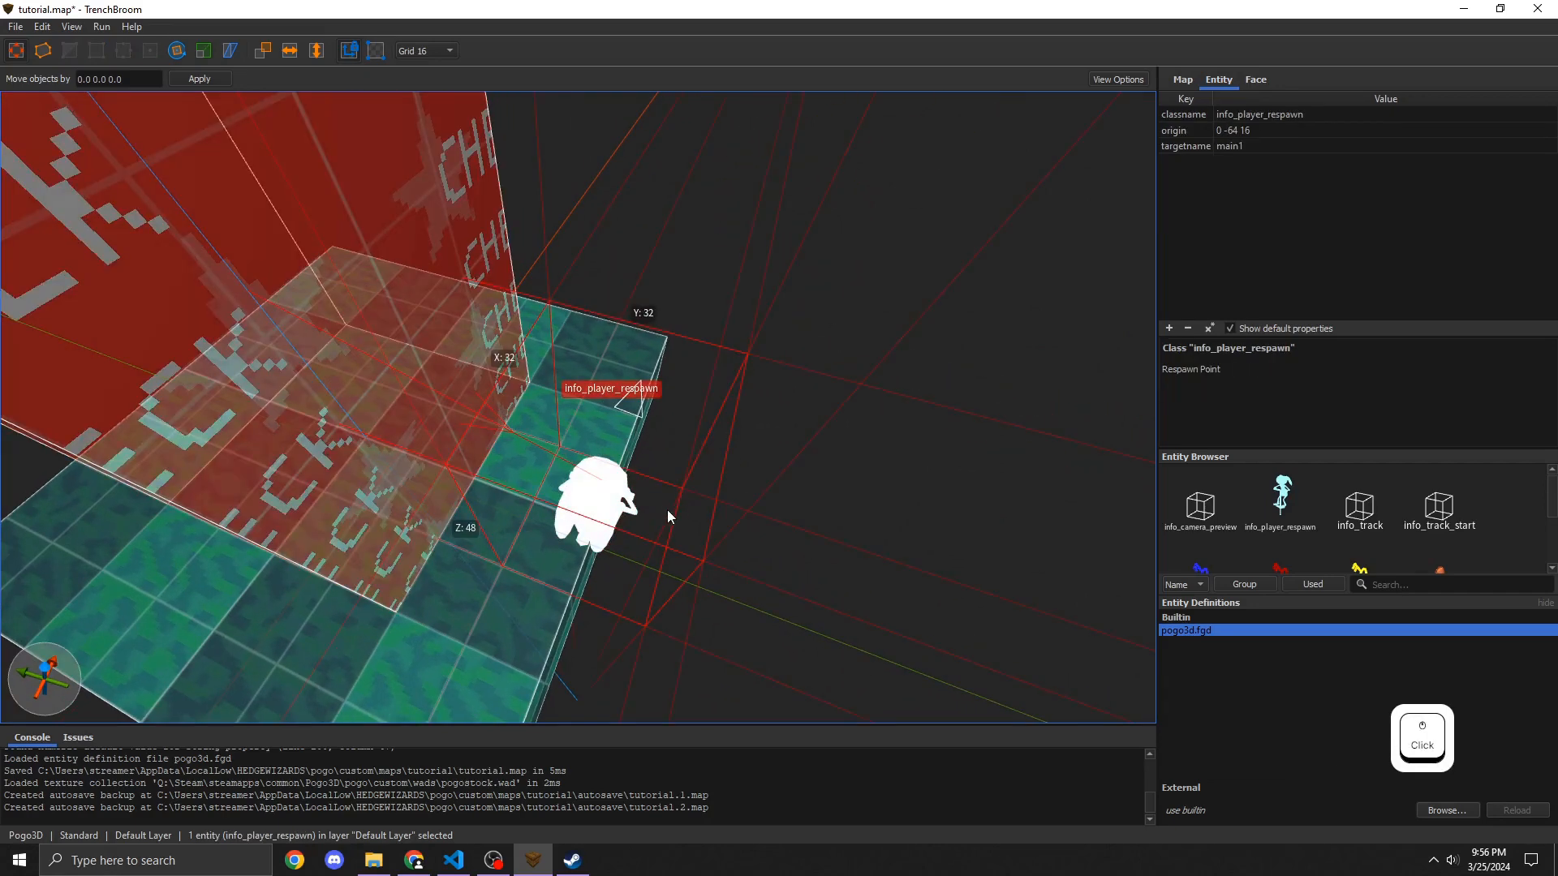
mouse_move(603, 503)
left_mouse_down()
mouse_move(495, 456)
mouse_move(215, 397)
mouse_move(227, 378)
mouse_move(202, 268)
left_mouse_up()
right_click_drag(471, 514, 412, 443)
key("d")
key("s")
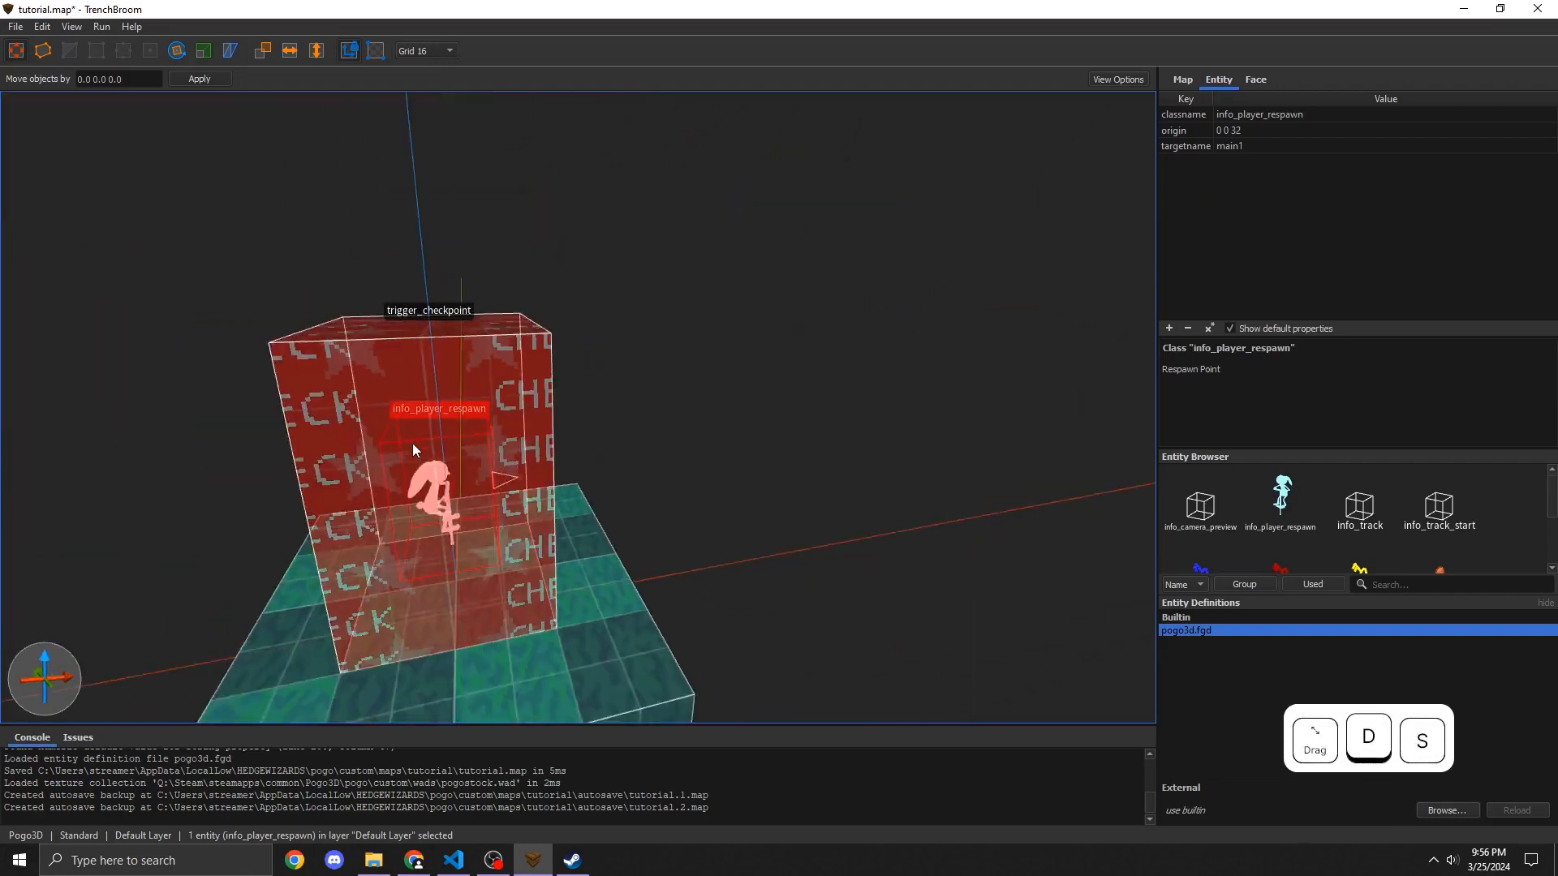
key("w")
key("a")
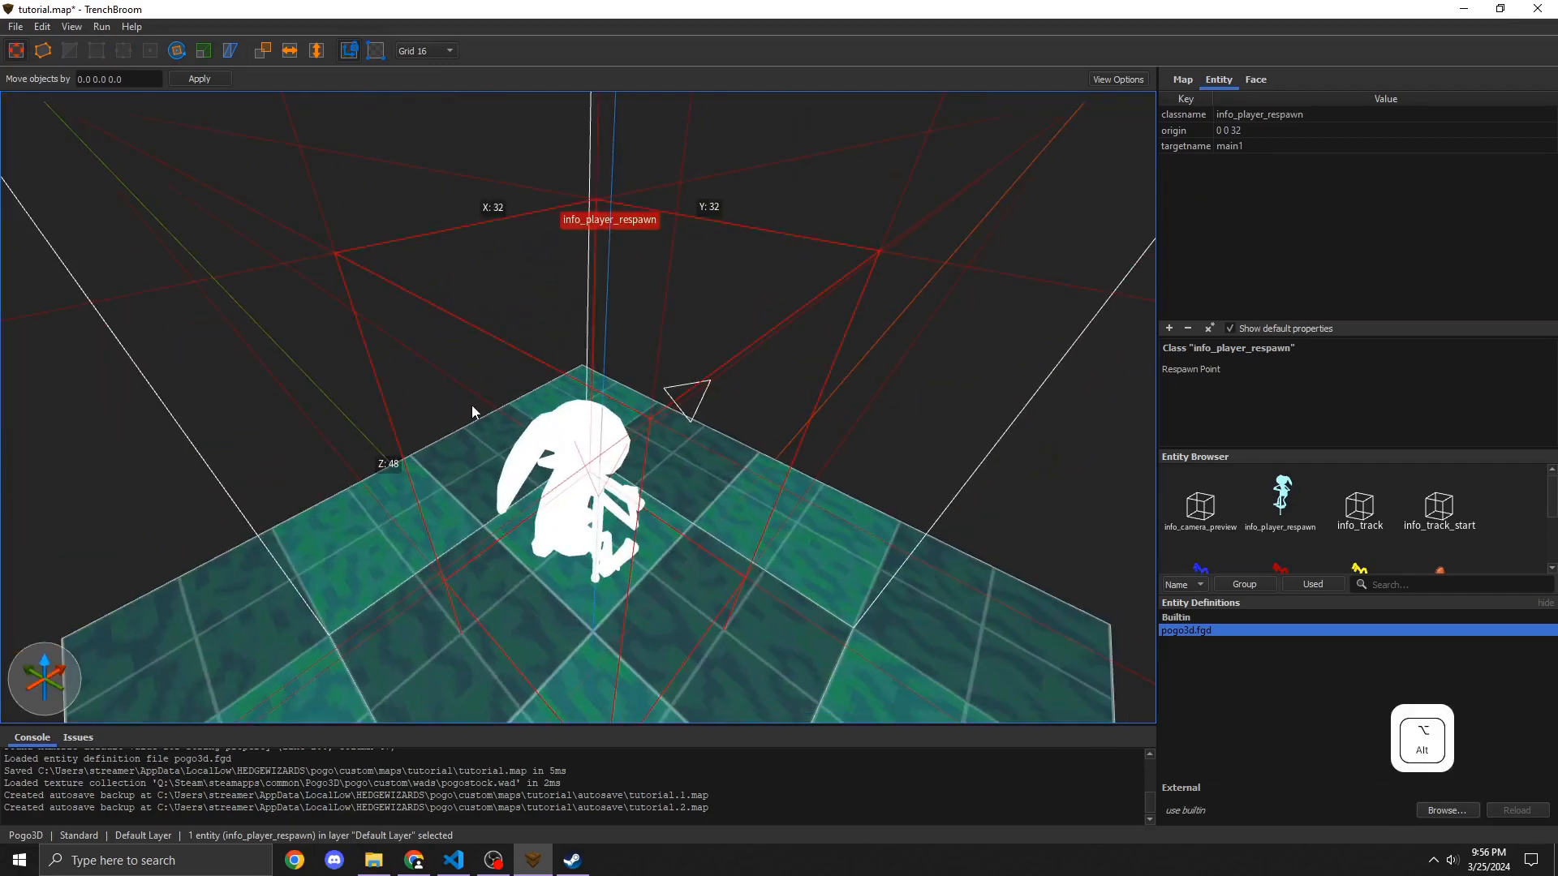
key("alt+Right")
key("alt+Right")
key("alt+Right")
key("alt+Right")
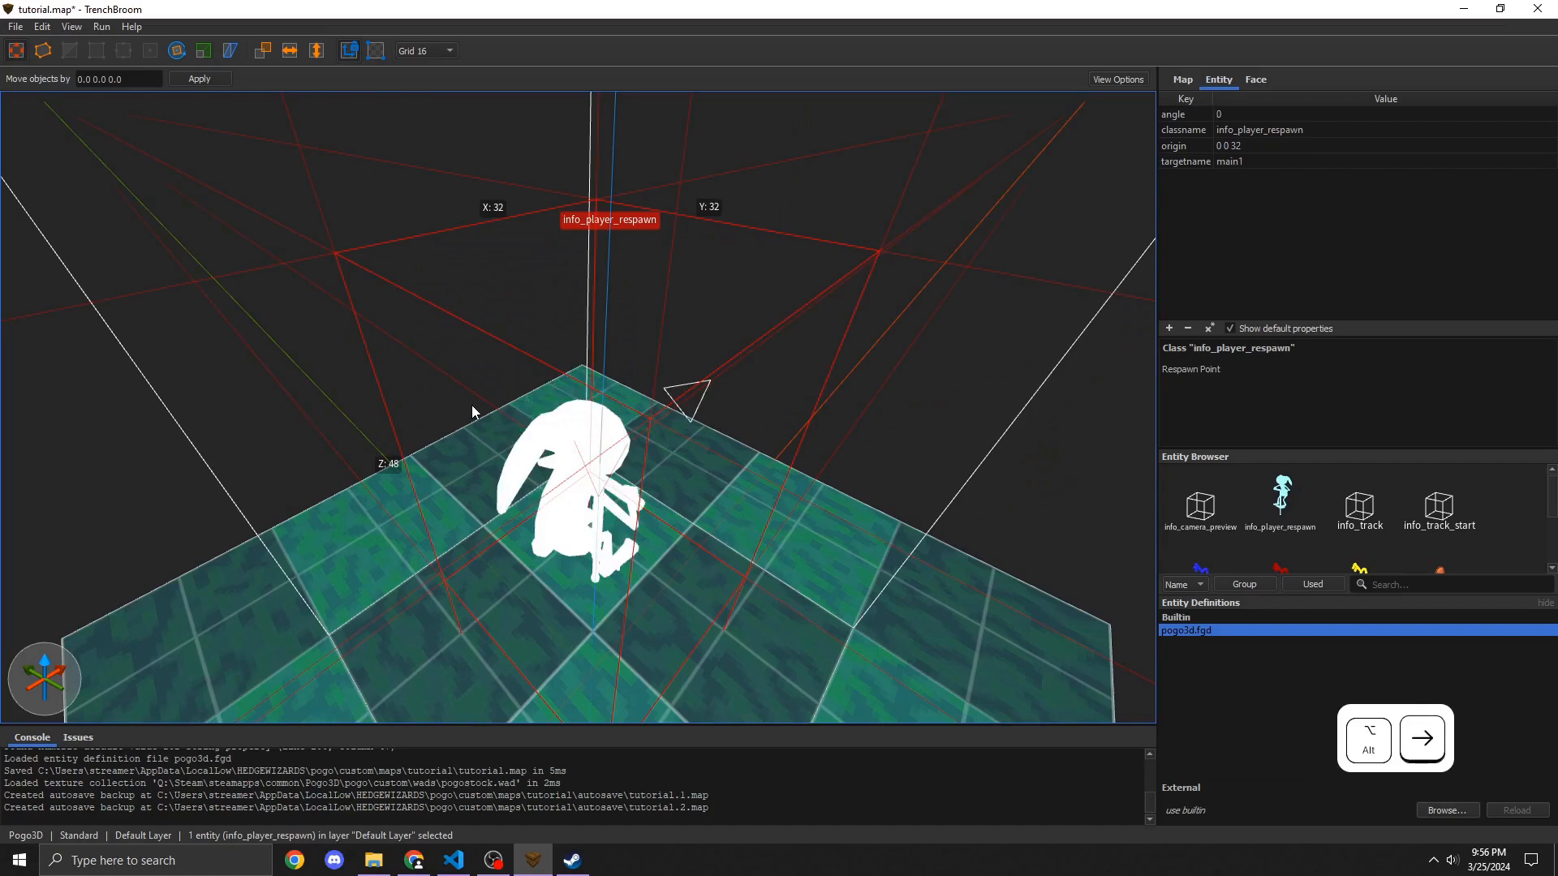
Step: Rotate the respawn point about the Z axis with the Rotate tool in 15-degree steps, then save the map
left_click(176, 50)
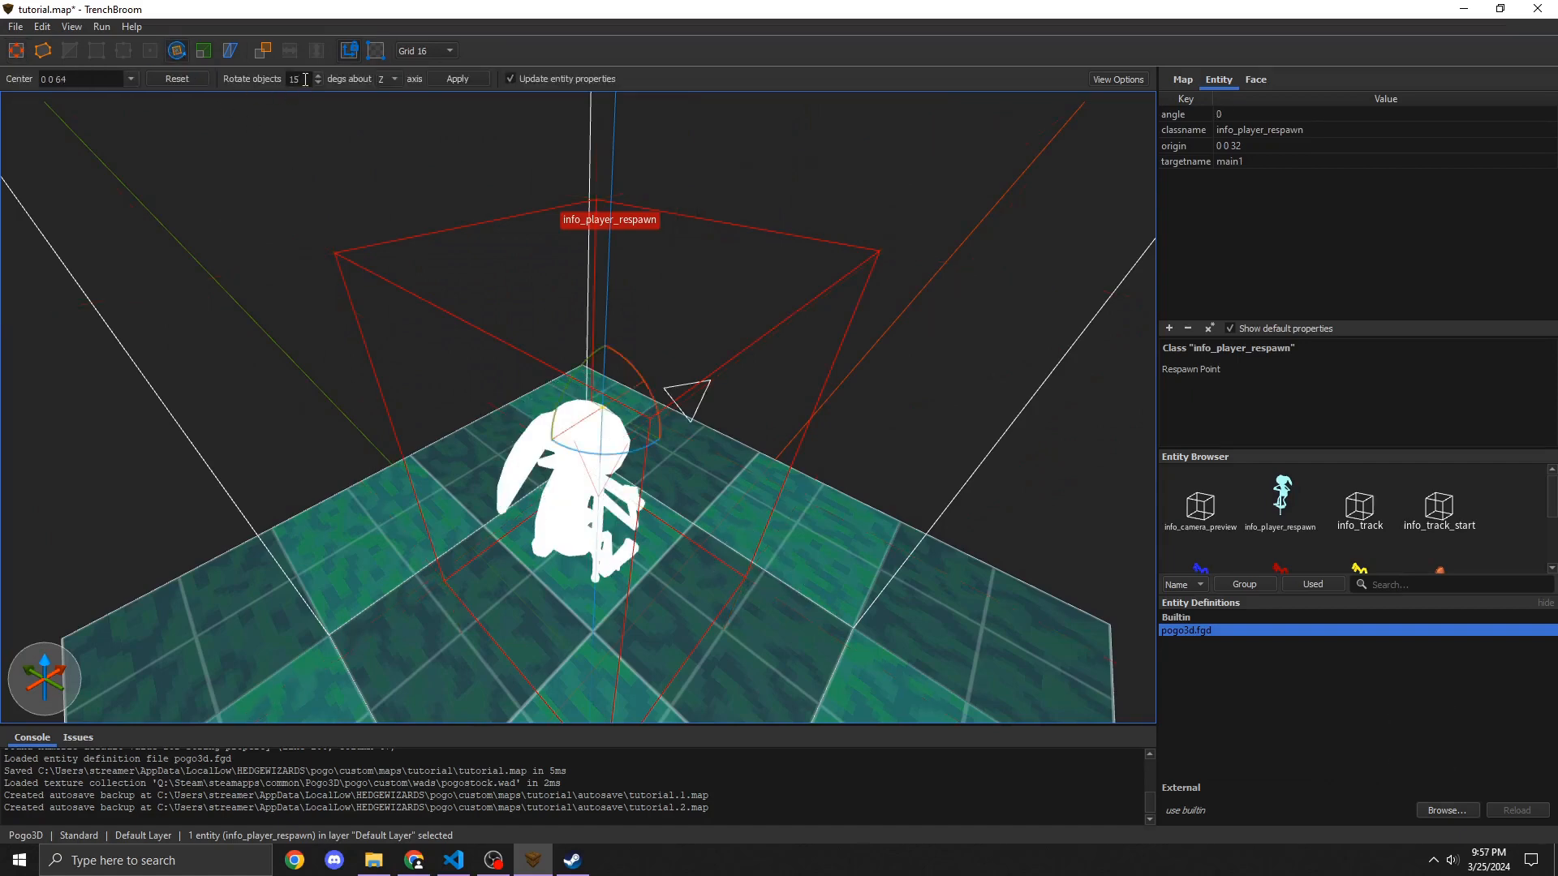
left_click_drag(301, 83, 296, 90)
left_click_drag(640, 453, 808, 471)
key("ctrl+z")
key("d")
right_click_drag(808, 464, 714, 416)
key("s")
key("a")
key("w")
left_click(714, 415)
key("ctrl+s")
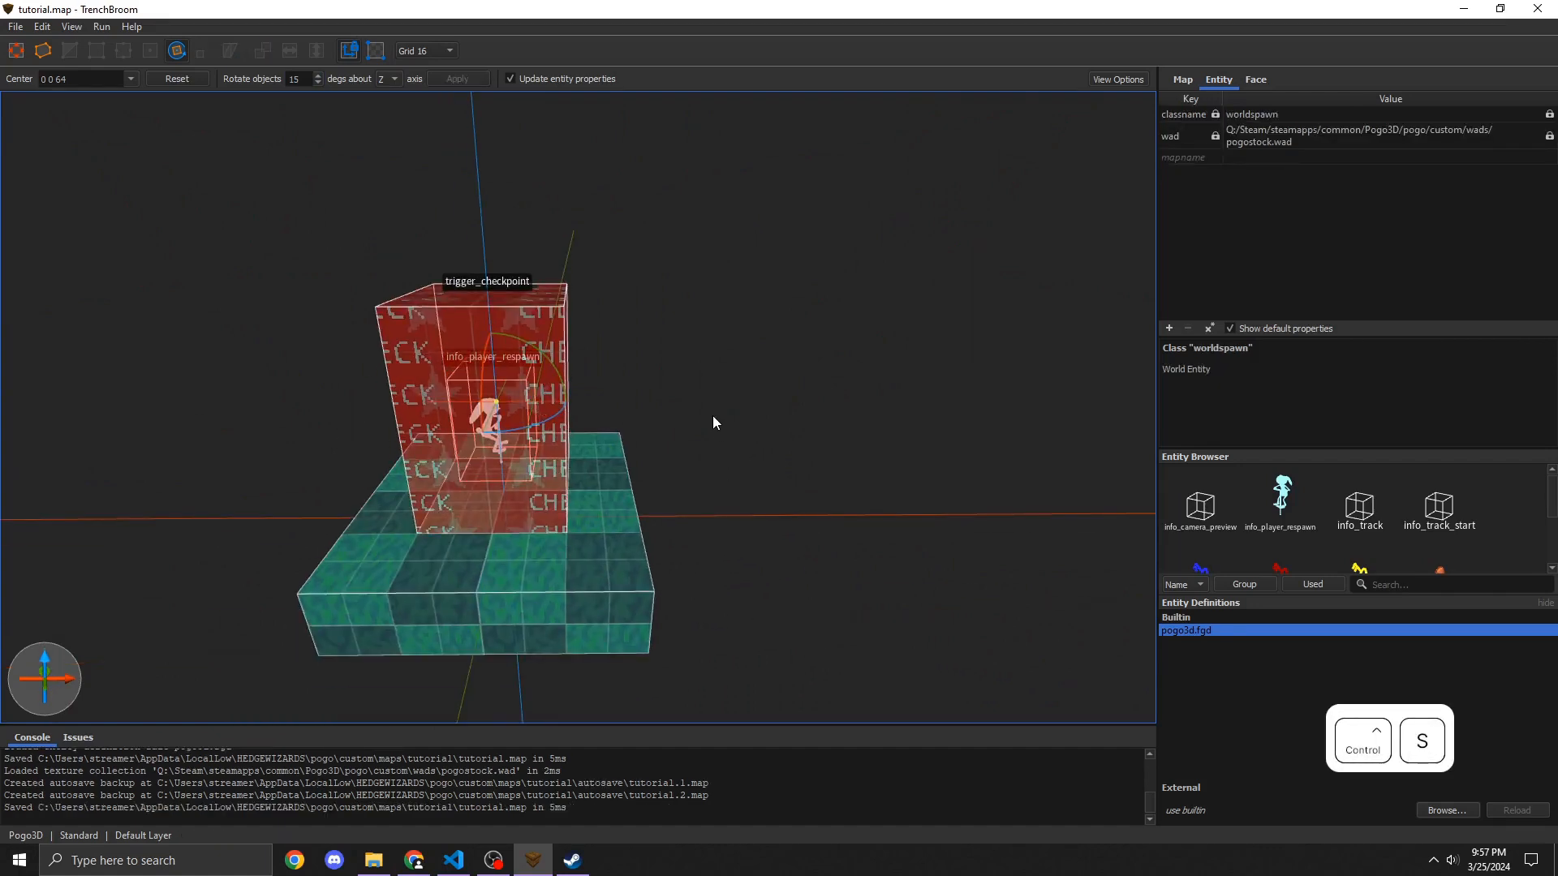
Step: Compile the map with the Build profile and launch Pogo3D from Steam to test it
left_click(103, 27)
left_click(130, 45)
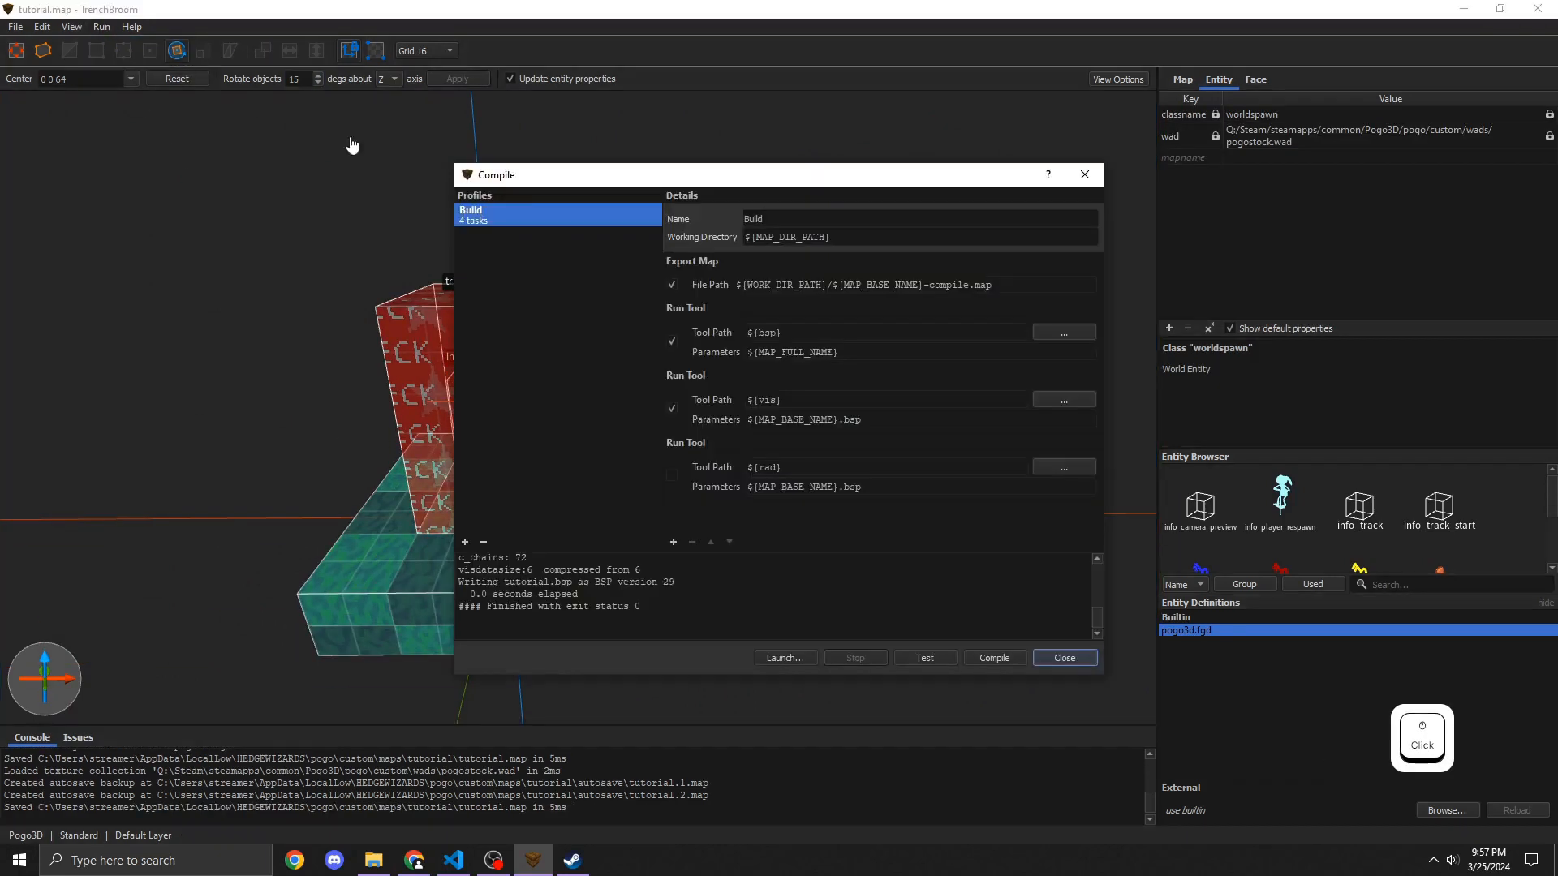
left_click(1010, 657)
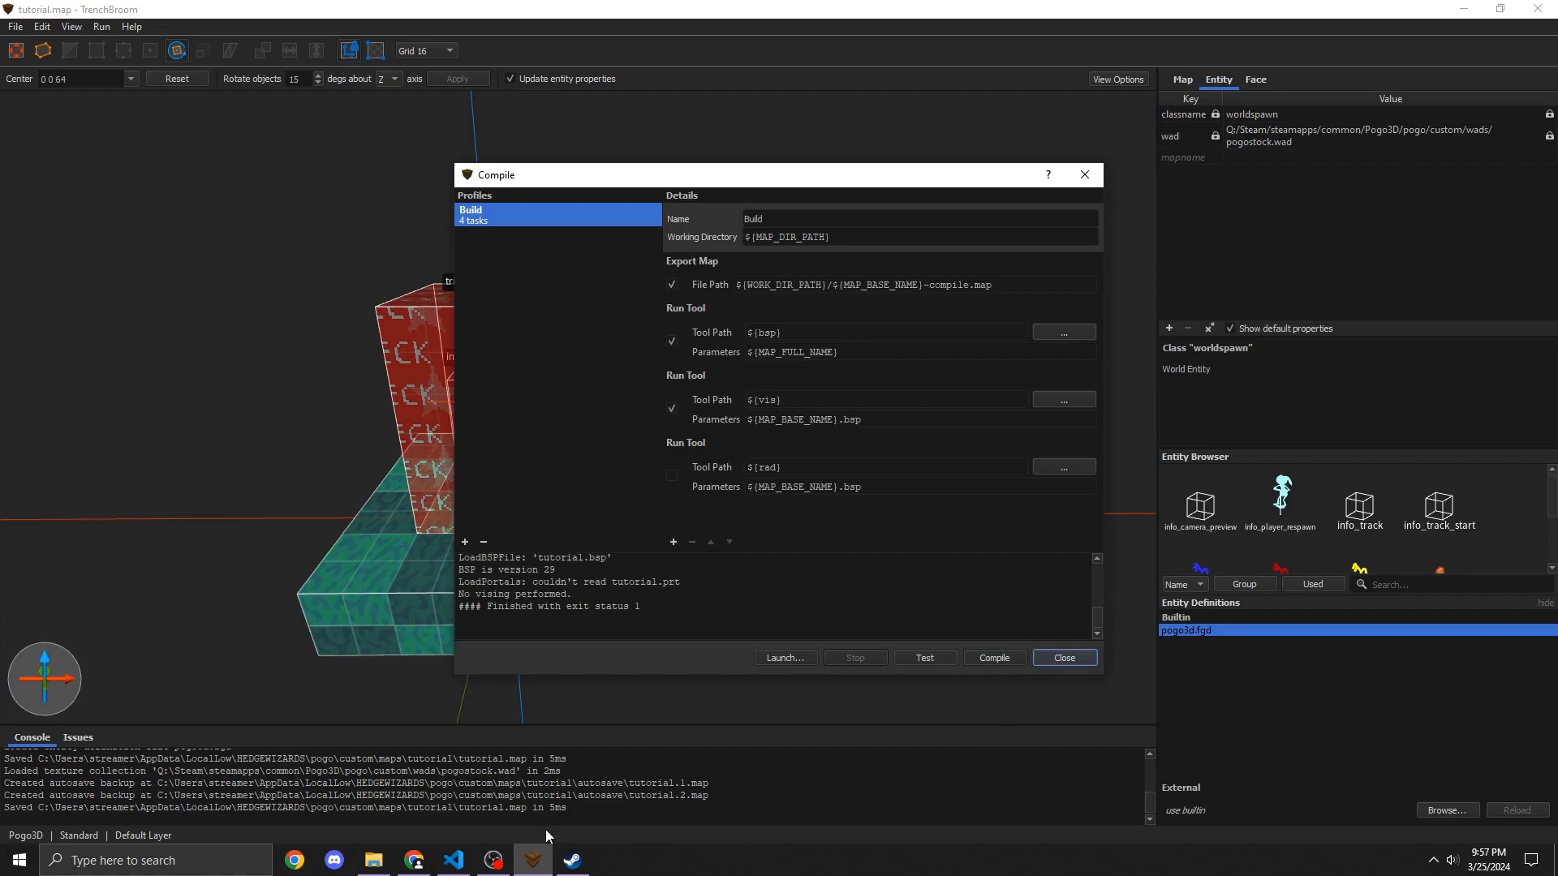
left_click(572, 860)
left_click(551, 421)
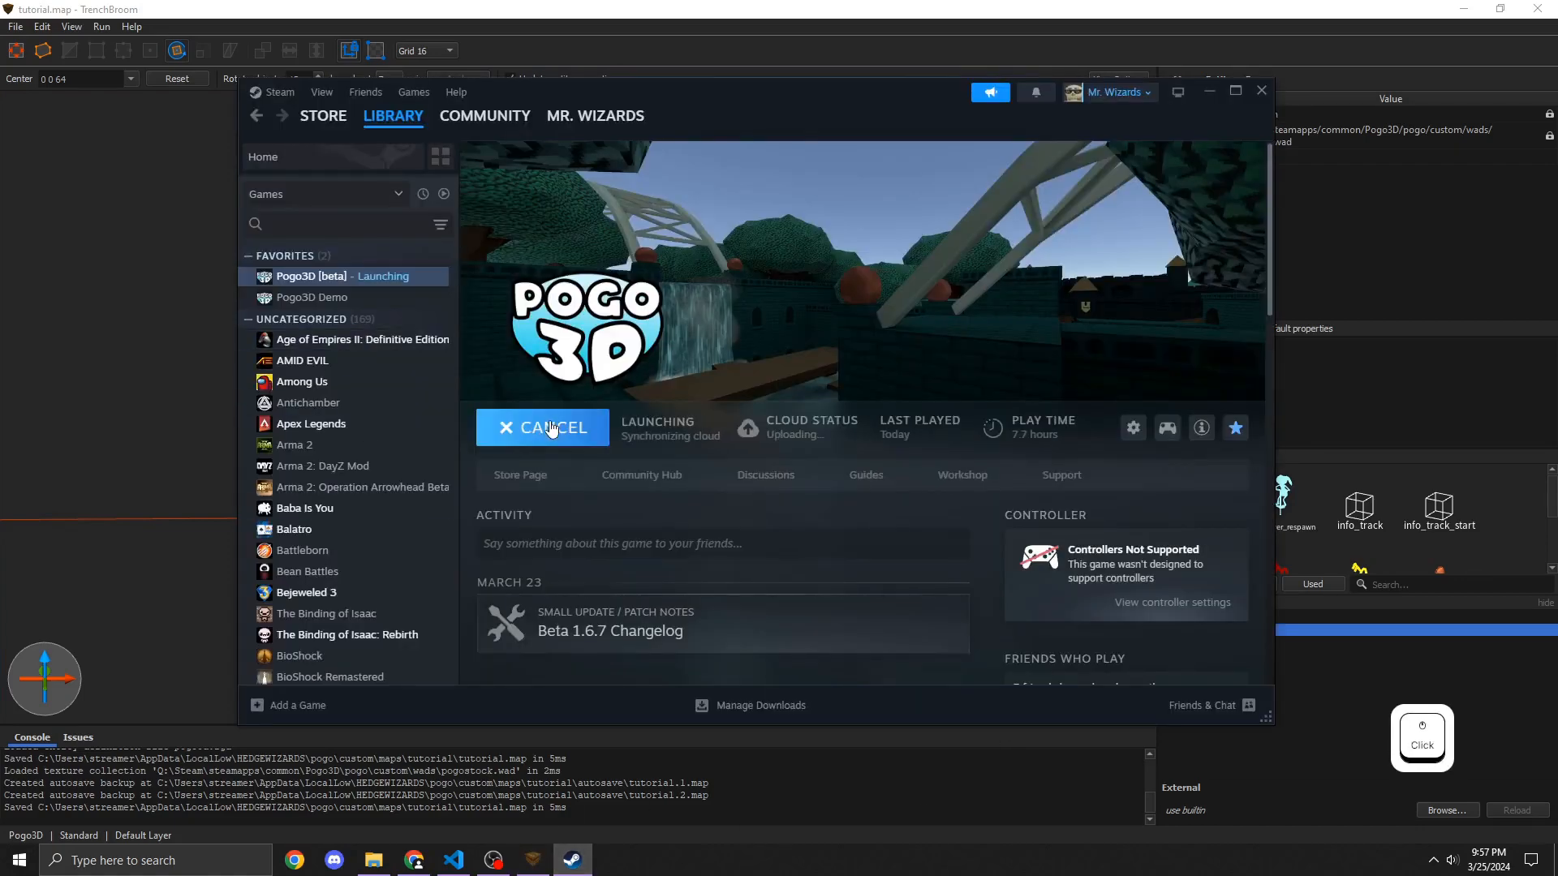
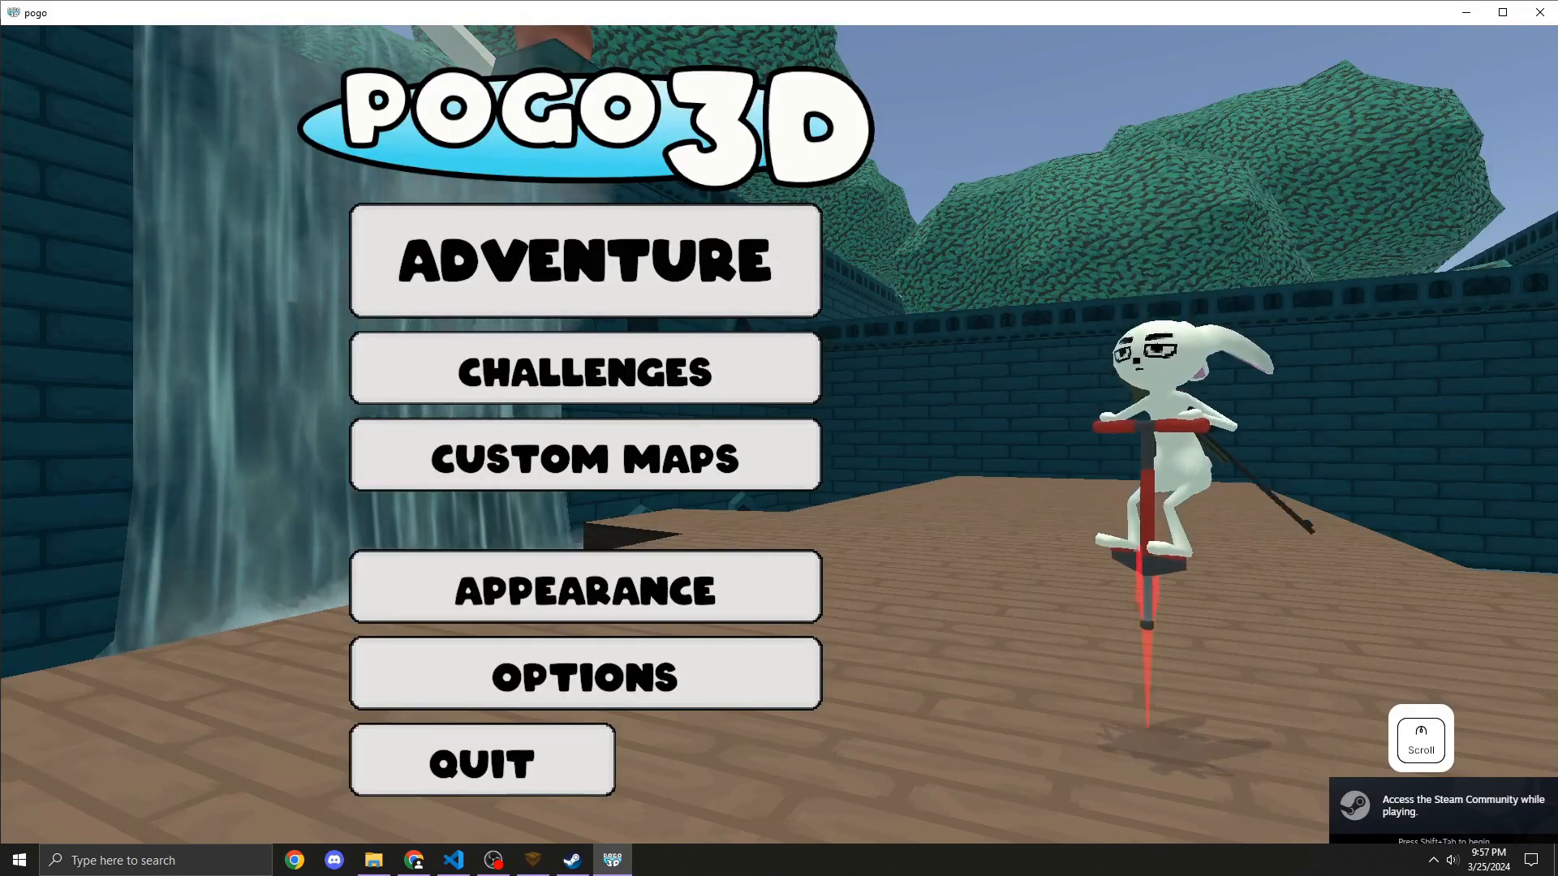
Step: Load the Tutorial custom map in Pogo3D to test it, then pause and close the game
left_click(530, 451)
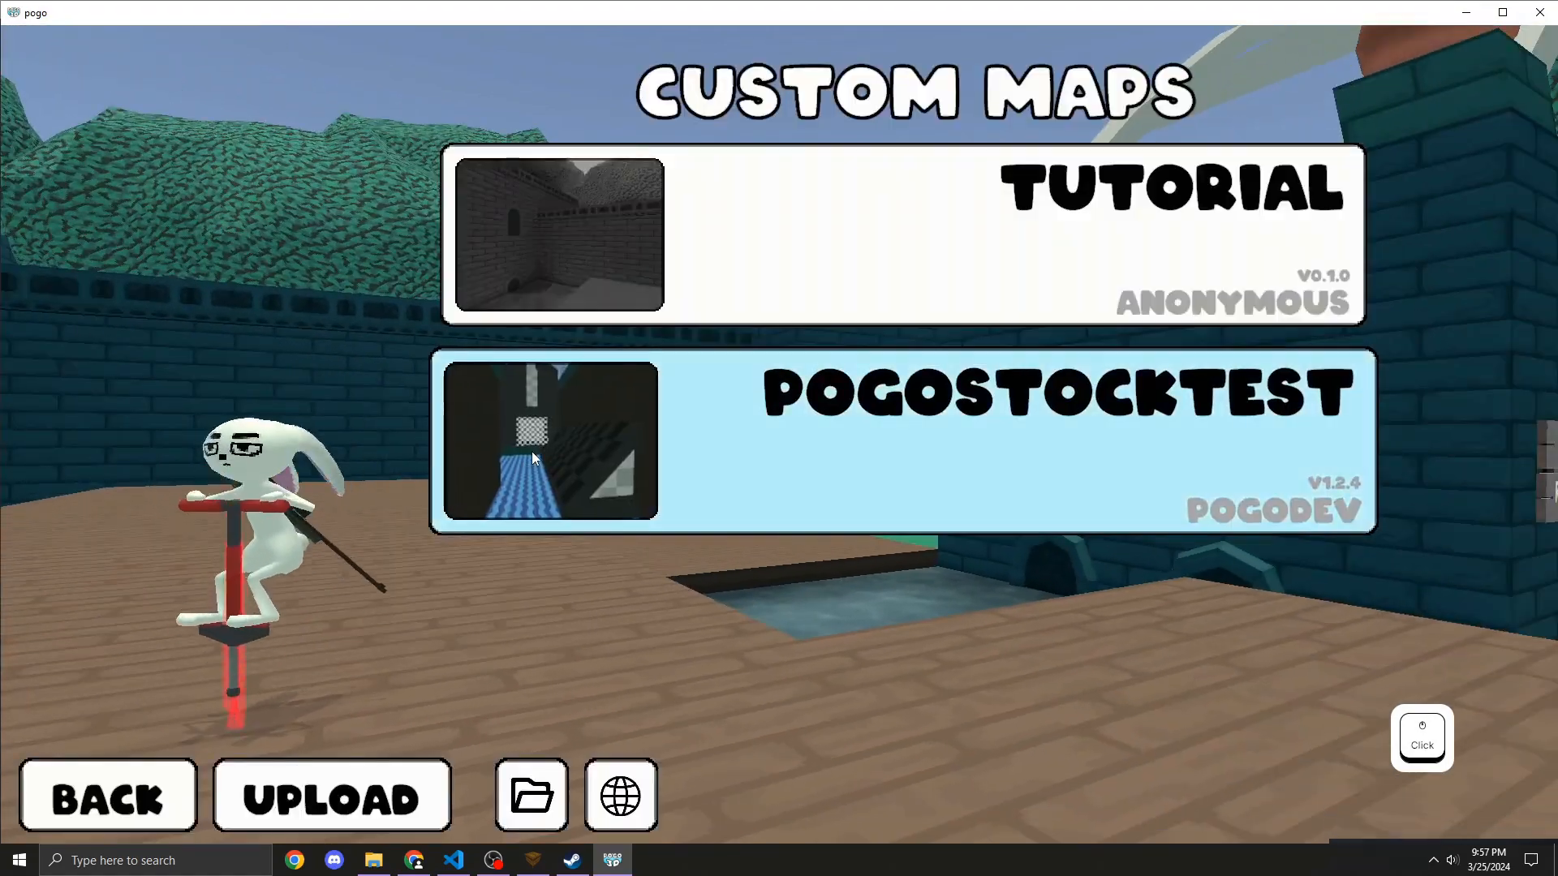
left_click(703, 280)
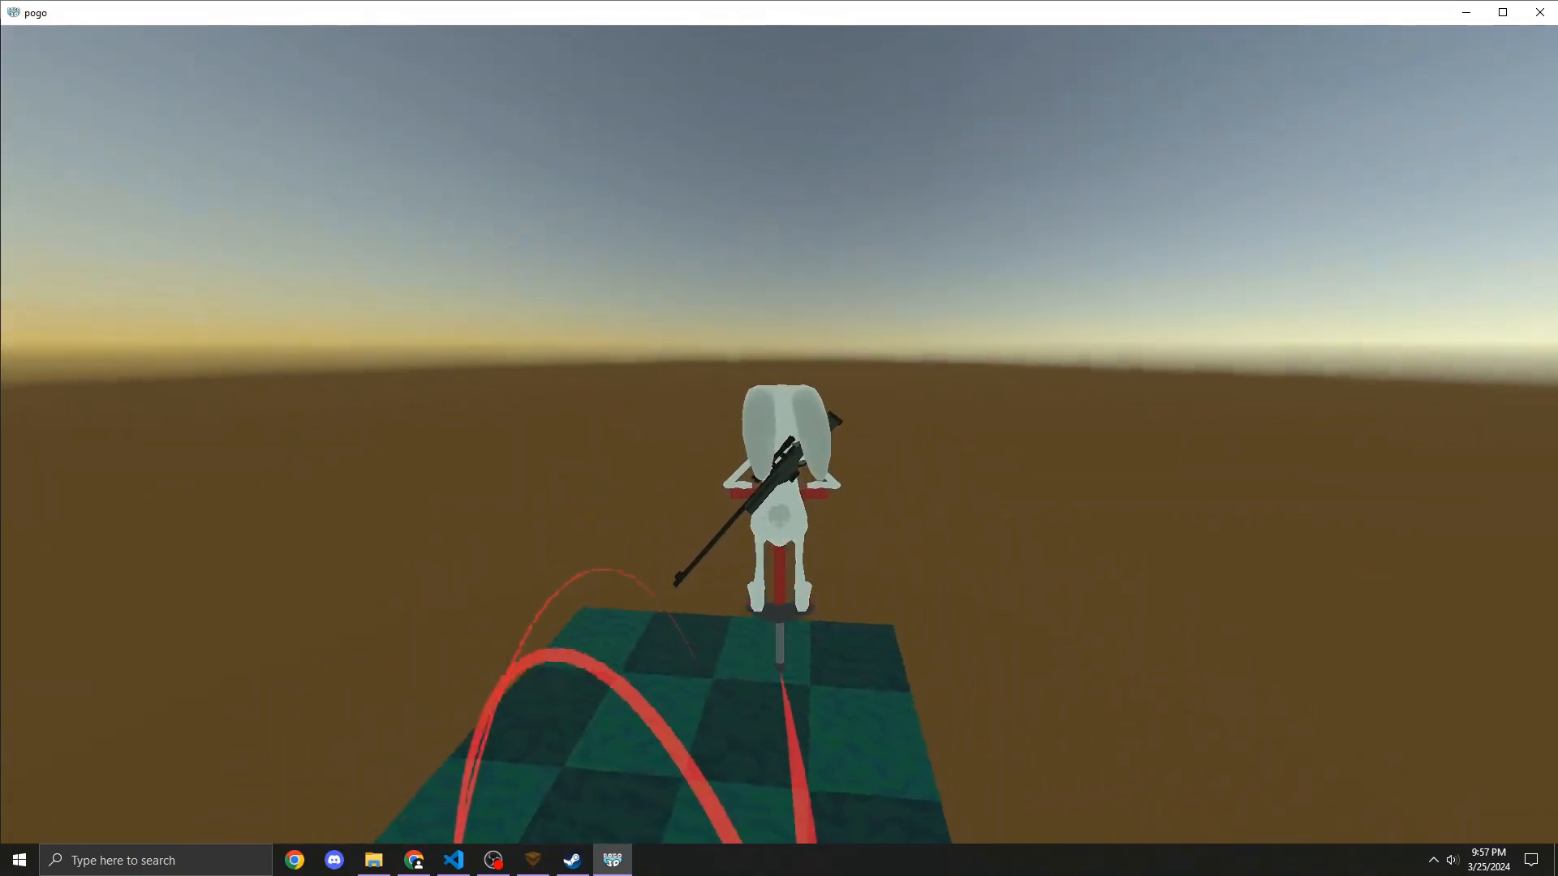
key("Escape")
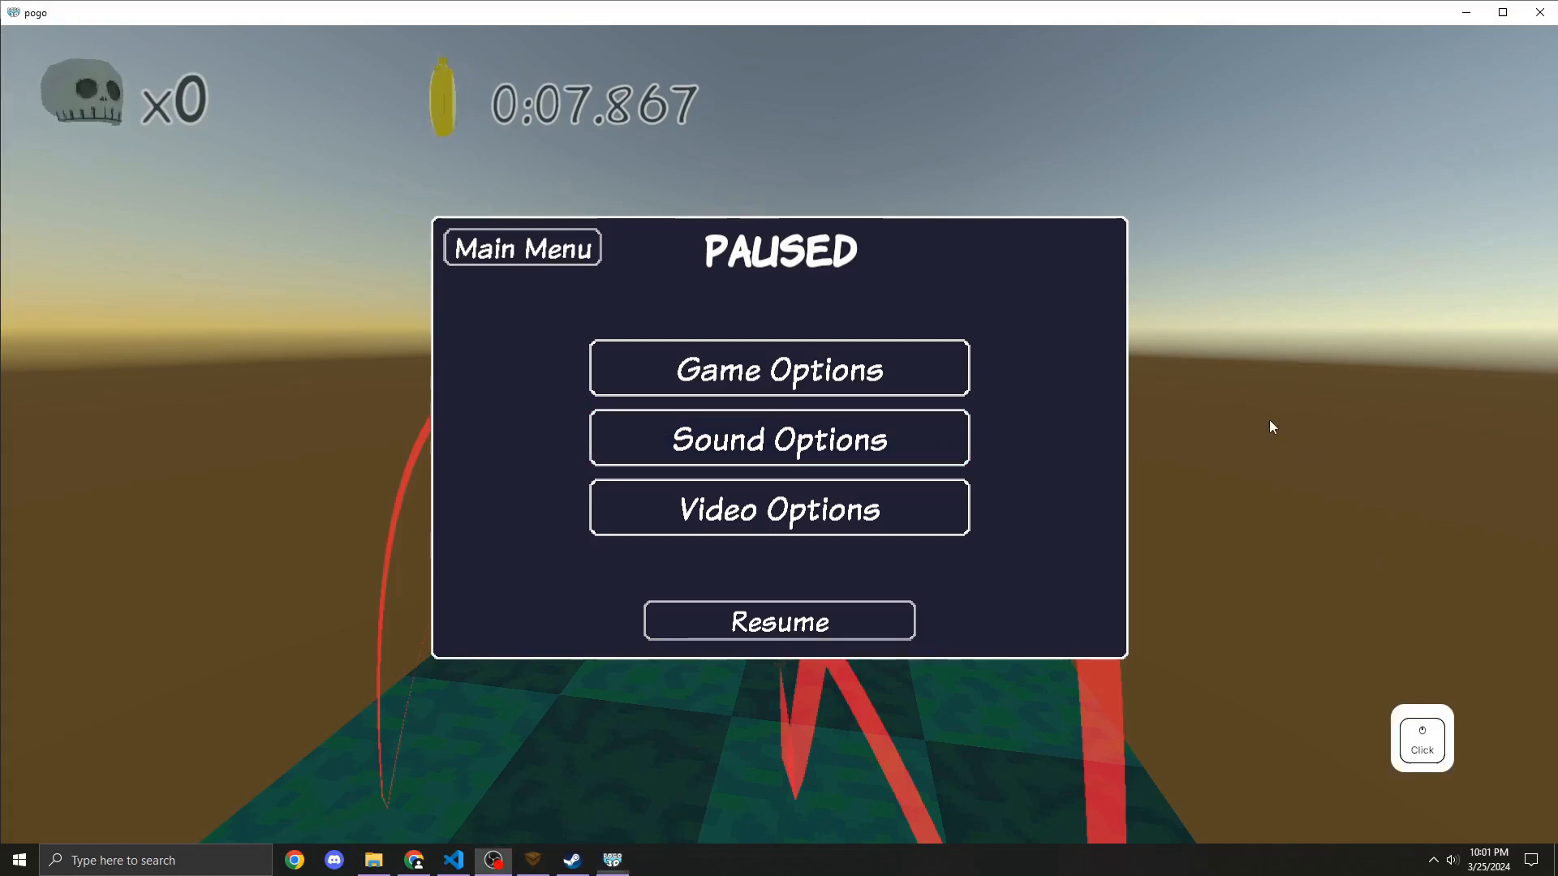
left_click(1538, 12)
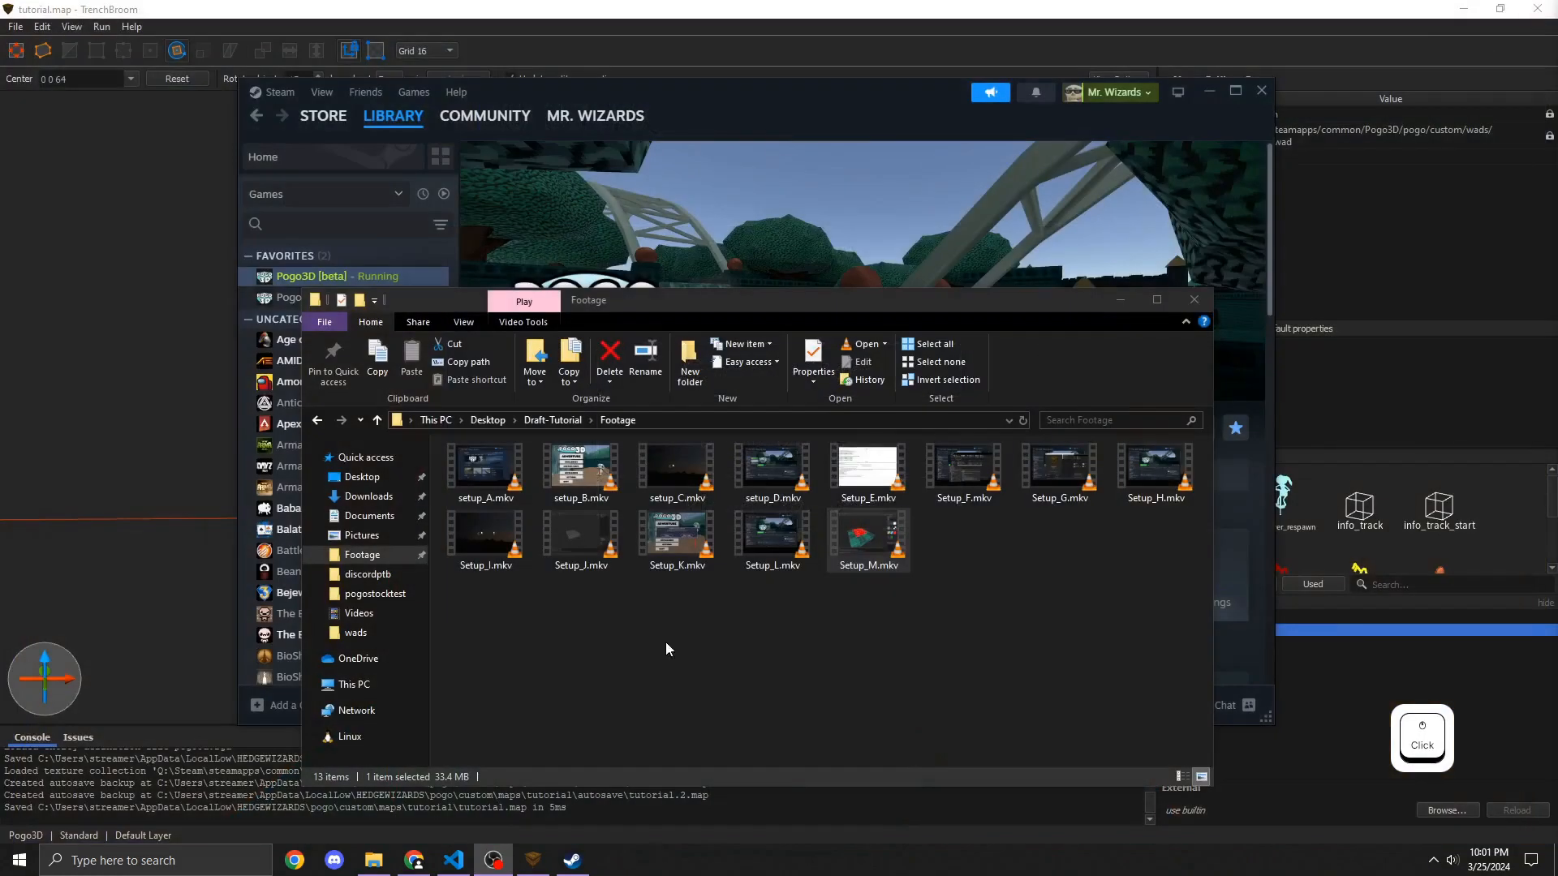
Step: Switch back to TrenchBroom and select the floor brush beneath the checkpoint
left_click(533, 860)
left_click(1089, 171)
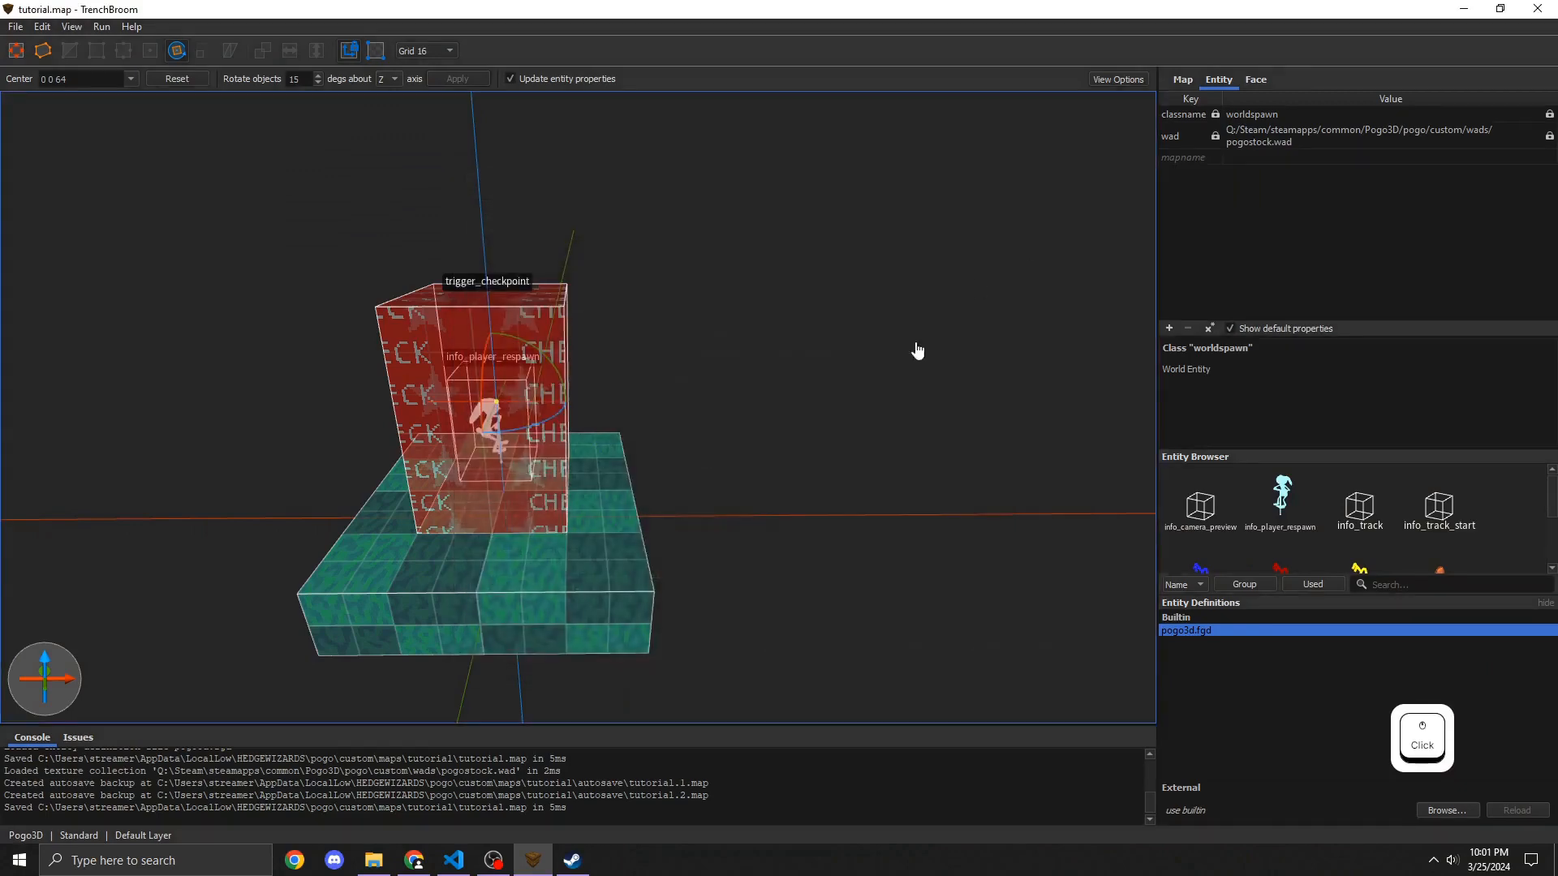
right_click_drag(775, 439, 734, 441)
key("s")
key("d")
key("a")
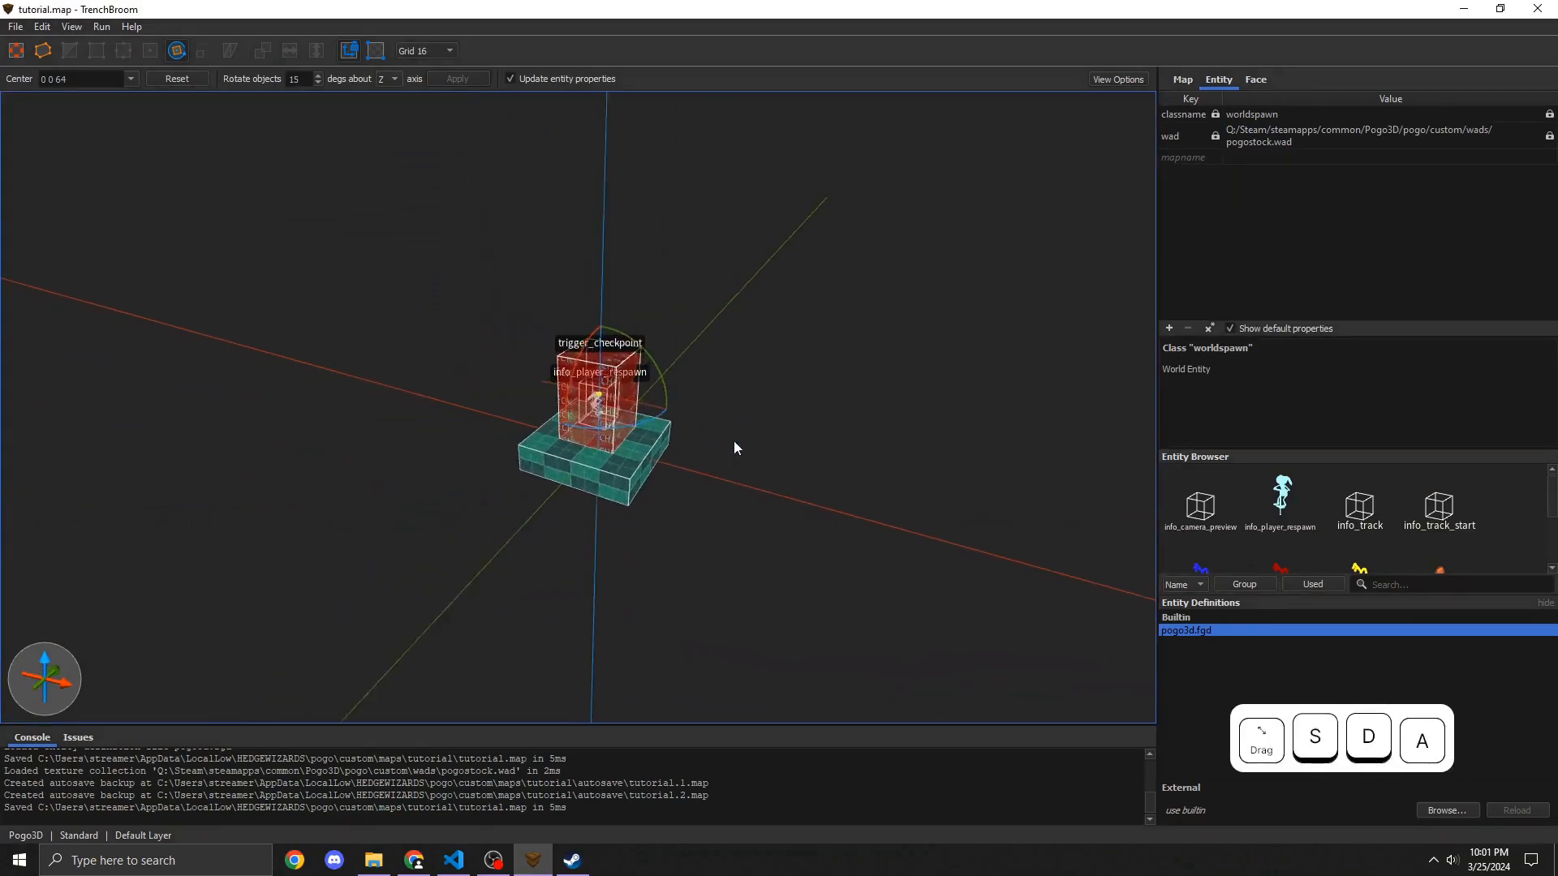
key("w")
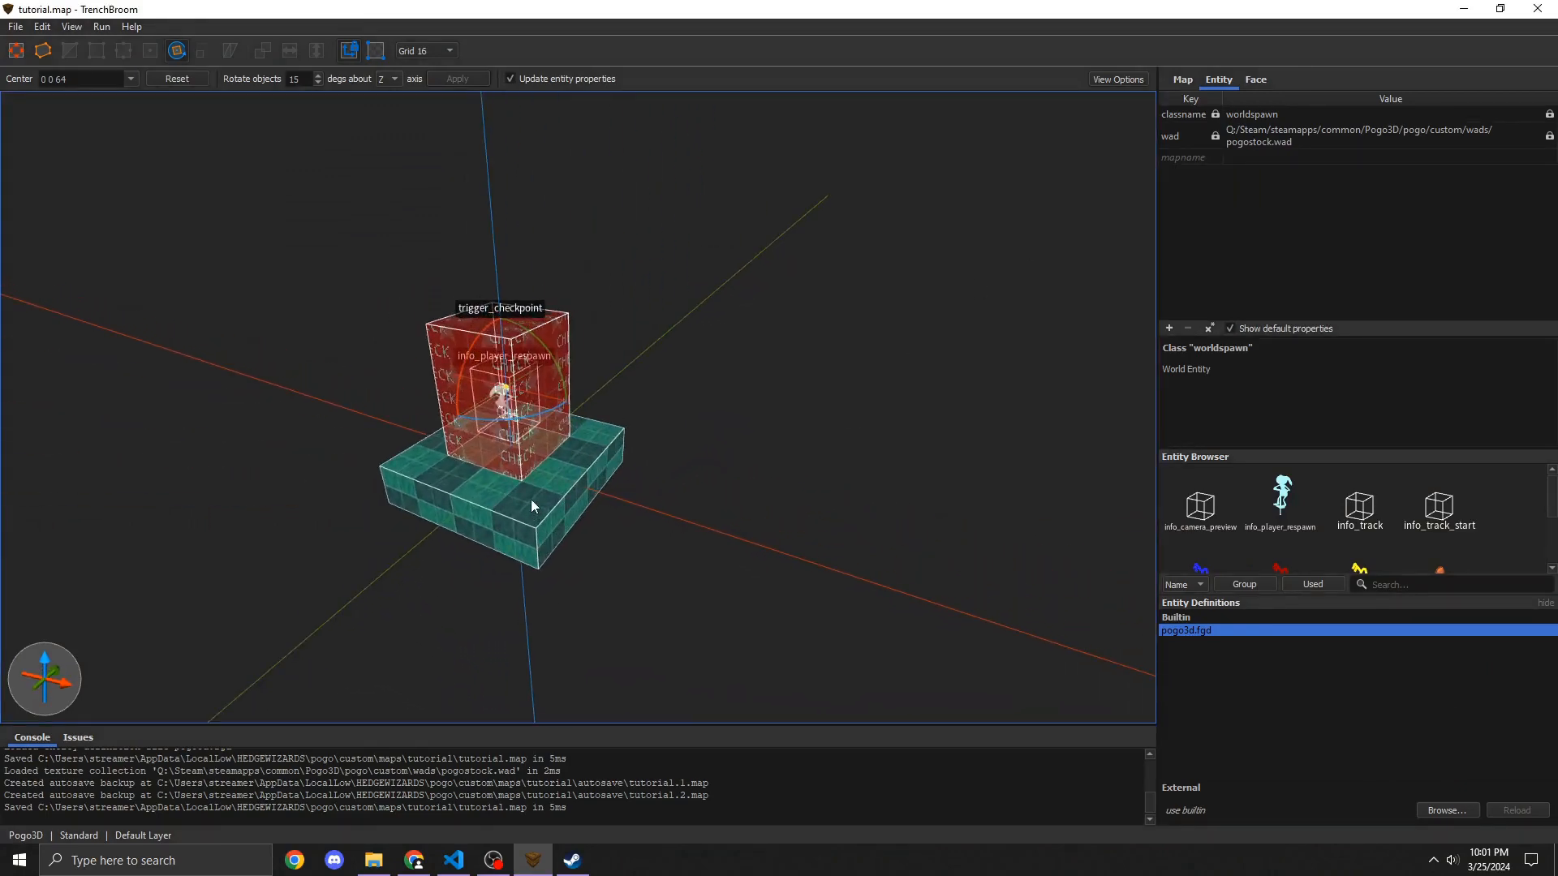
left_click(532, 501)
right_click_drag(530, 499, 577, 529)
key("shift")
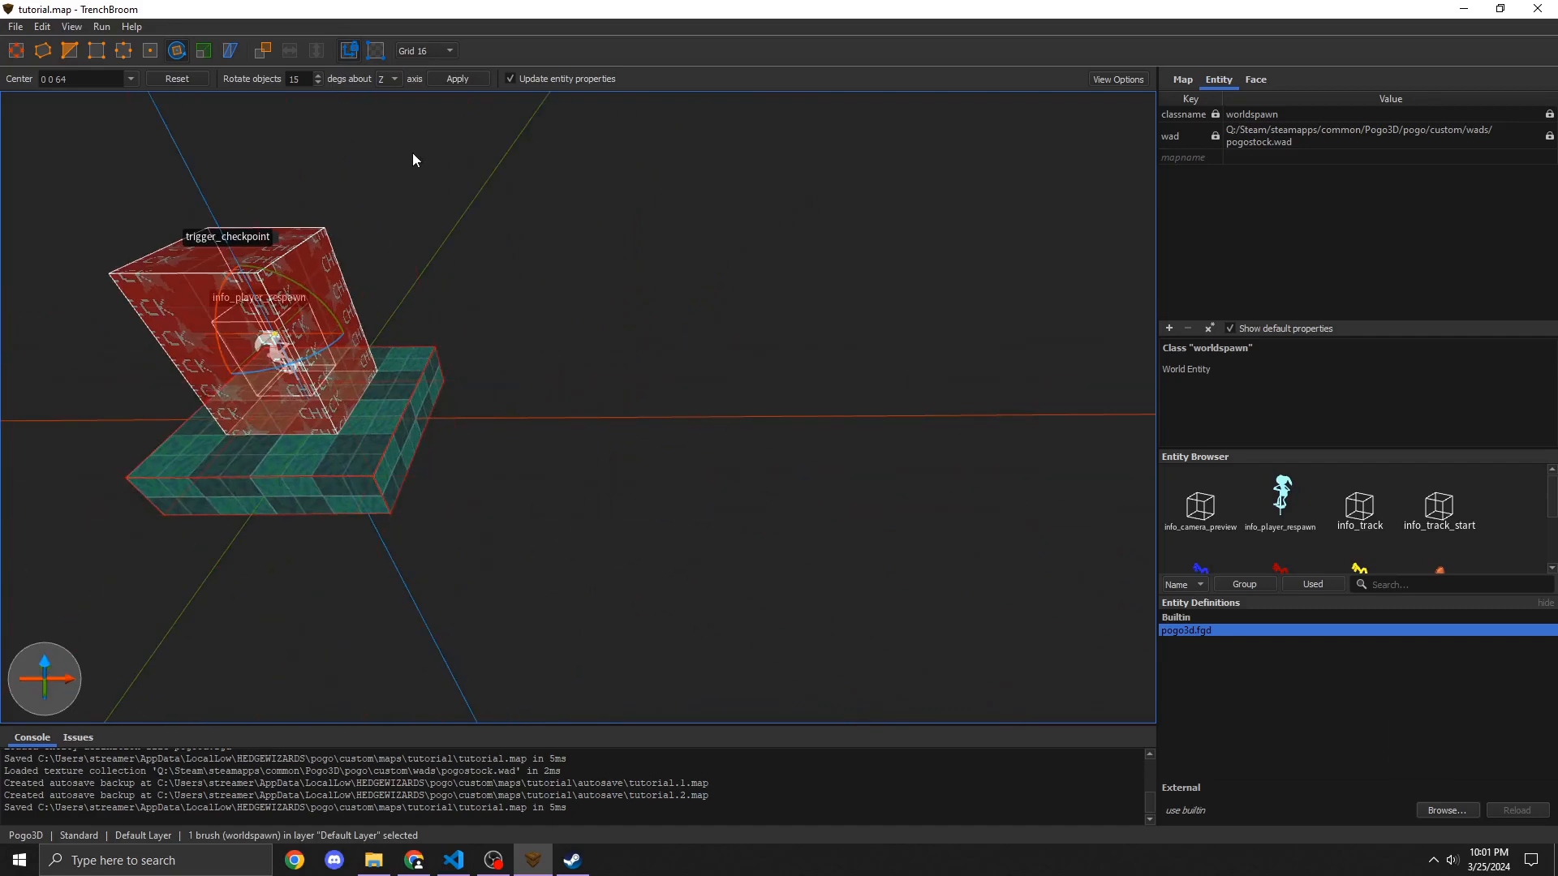
Step: Set the grid size to 128
key("1")
key("2")
key("3")
key("4")
key("5")
key("6")
key("7")
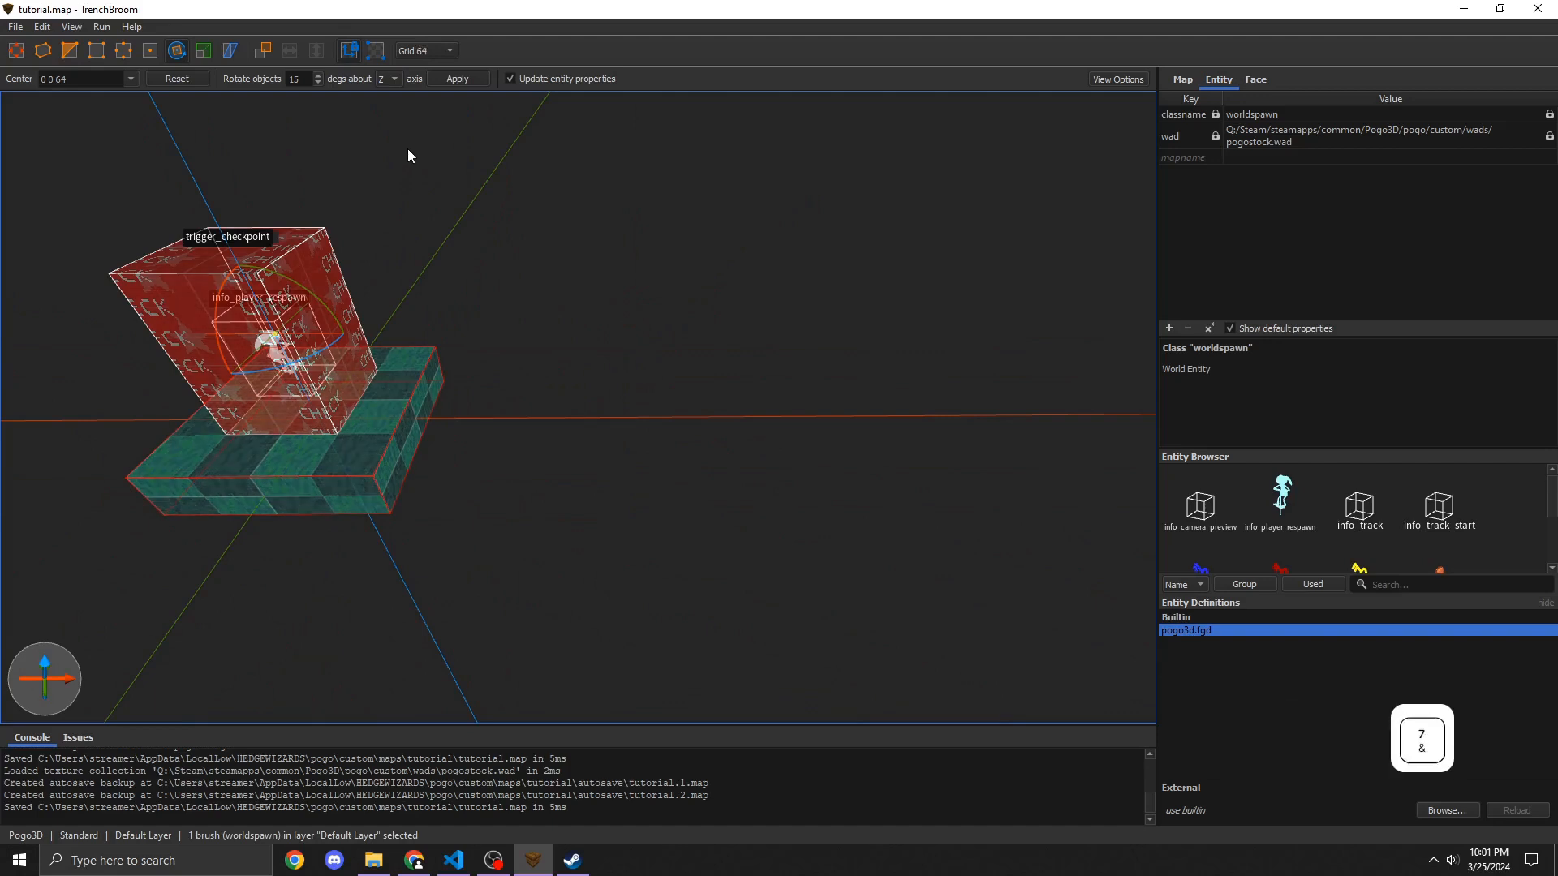
key("shift")
key("8")
left_click(441, 51)
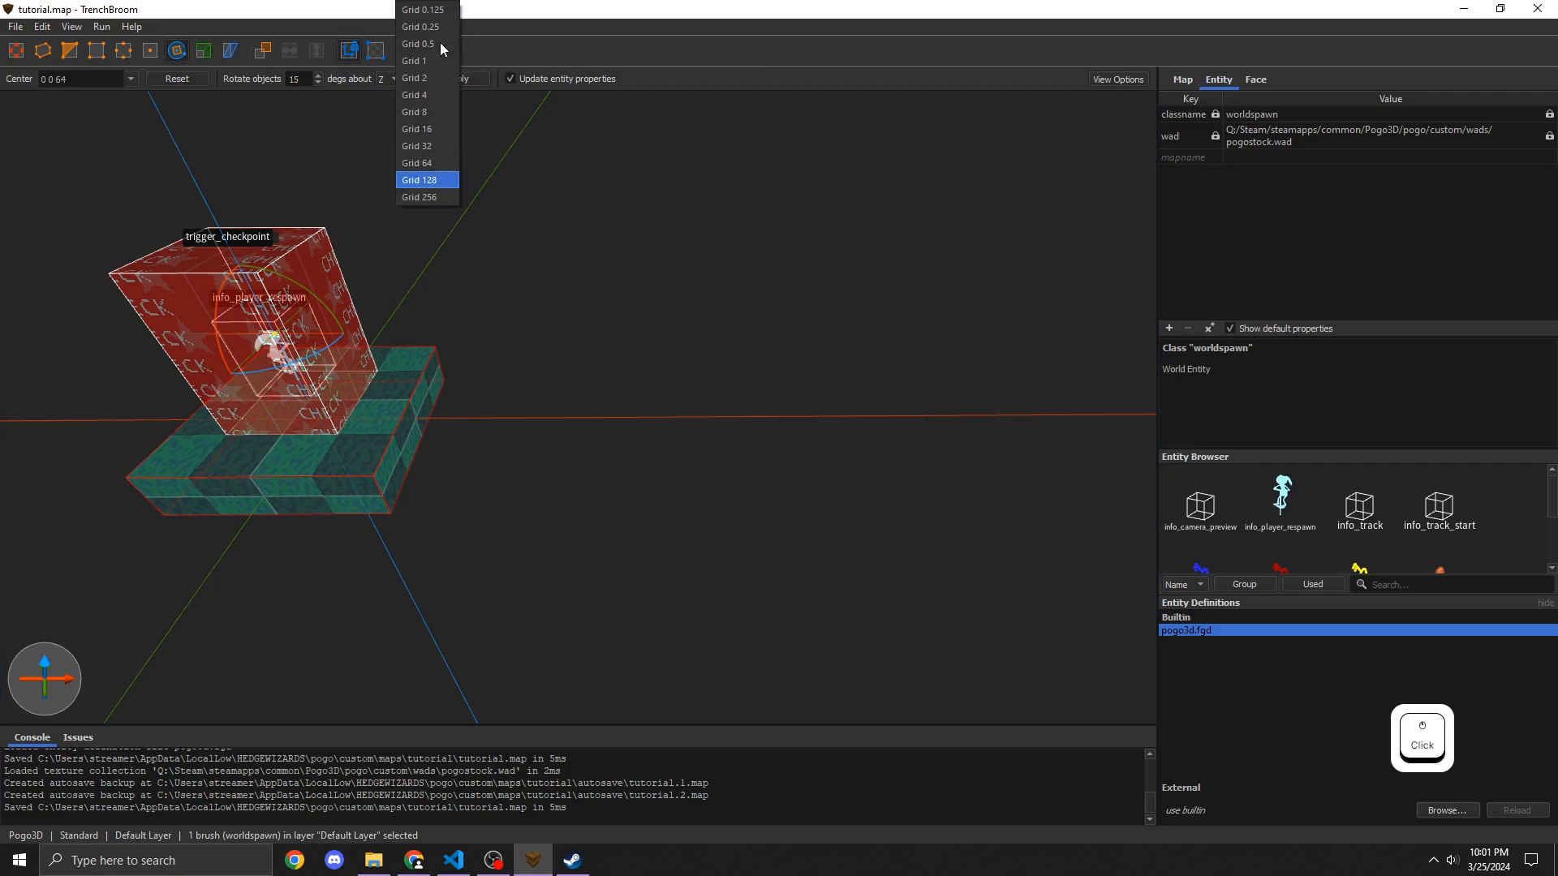
left_click(426, 181)
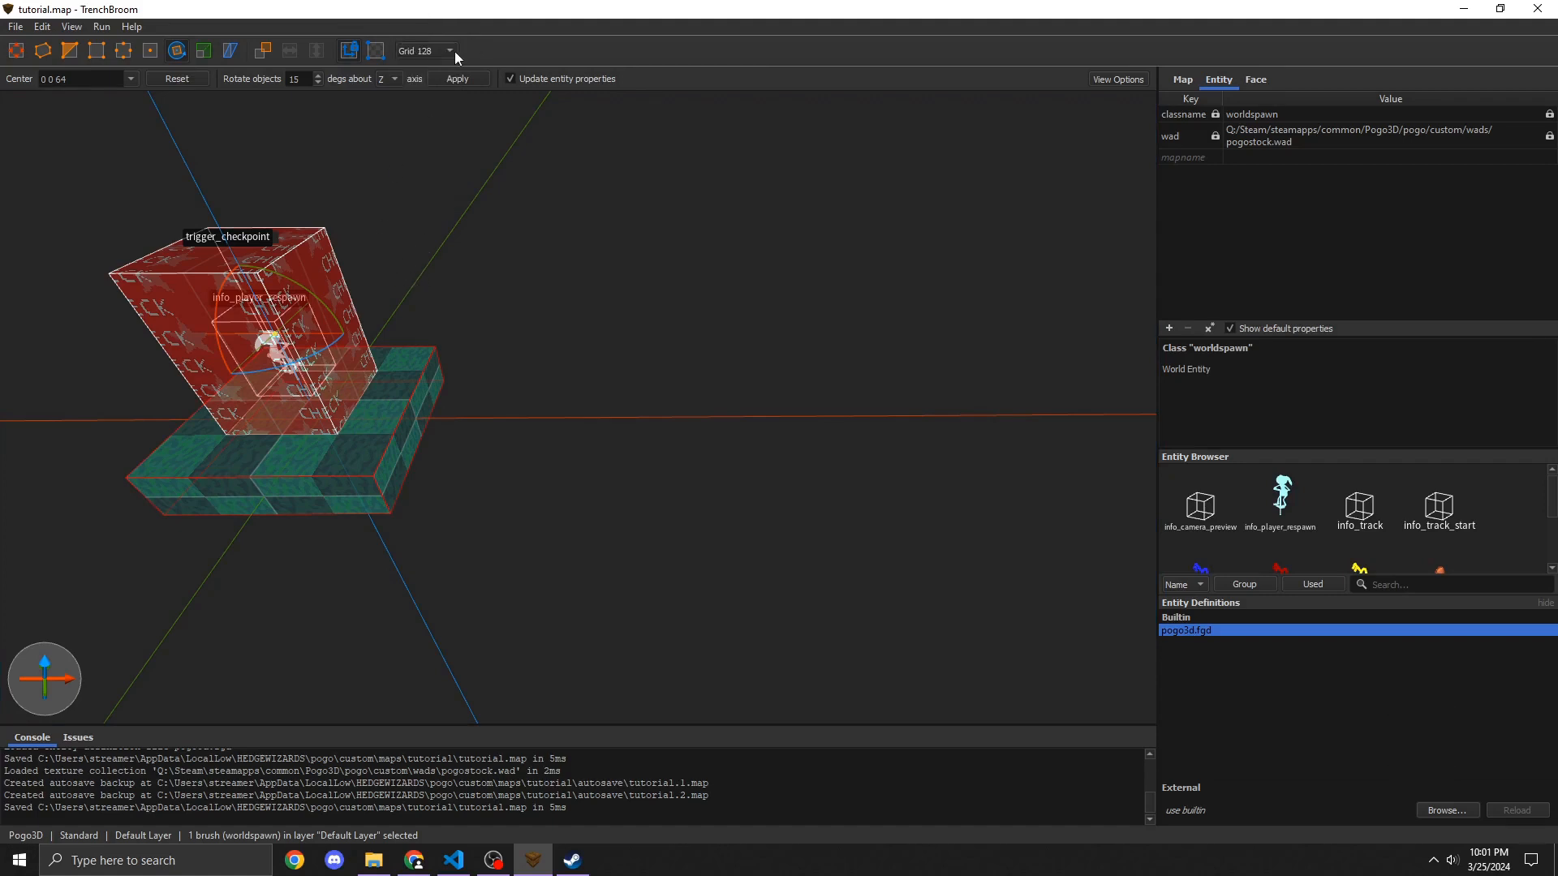
Step: Enlarge the floor brush by dragging its faces outward into a longer platform
left_click(384, 434)
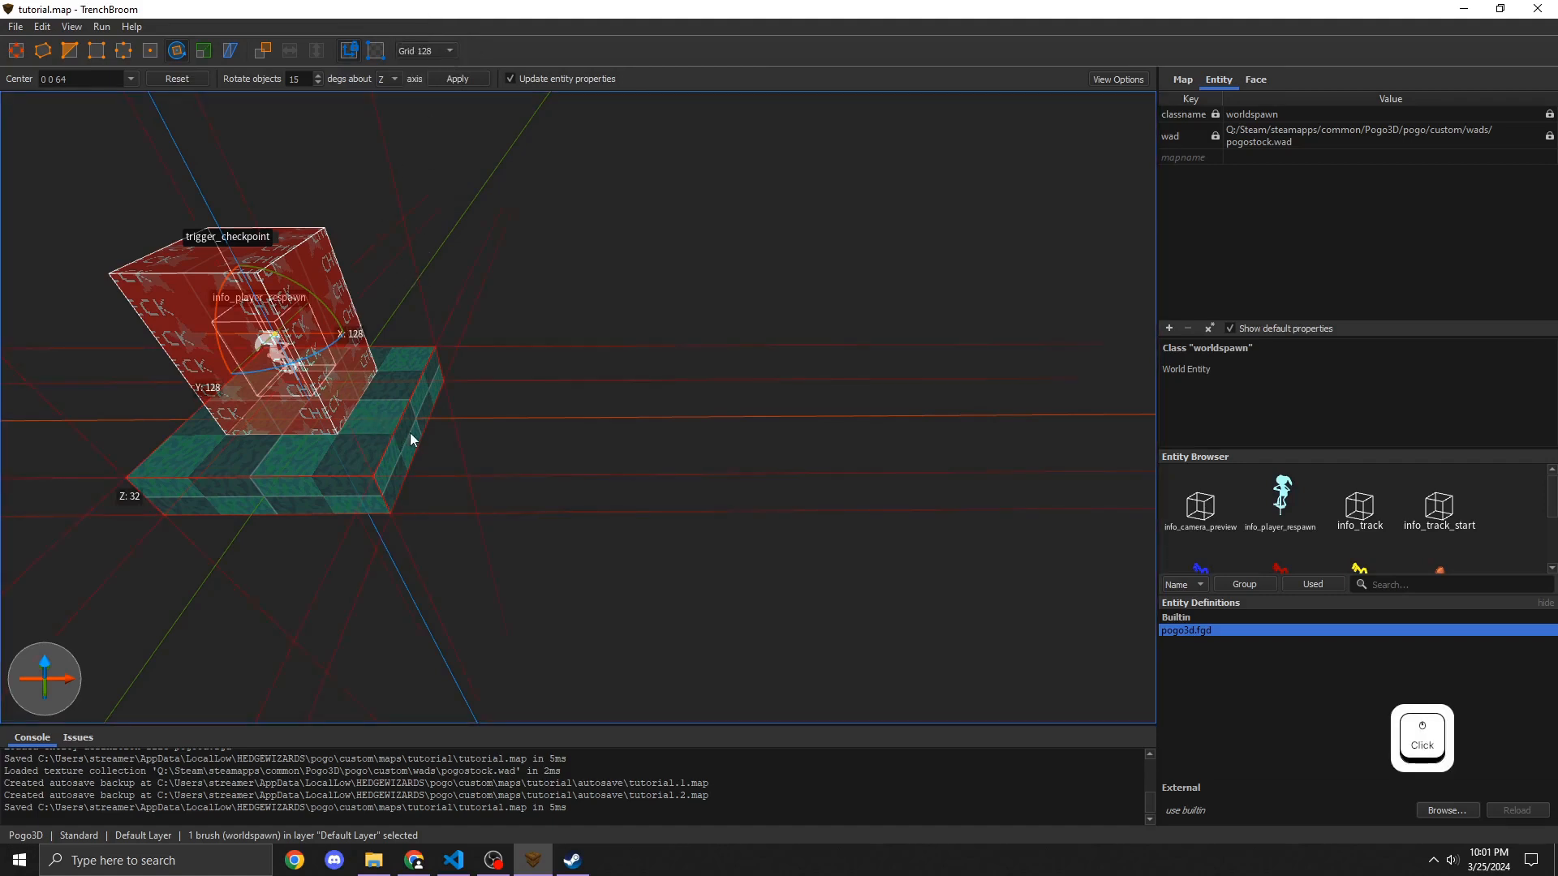
key("shift")
left_click(650, 453)
left_click(391, 472)
left_click_drag(407, 445, 446, 438, "shift")
right_click_drag(446, 438, 595, 451)
key("a")
key("w")
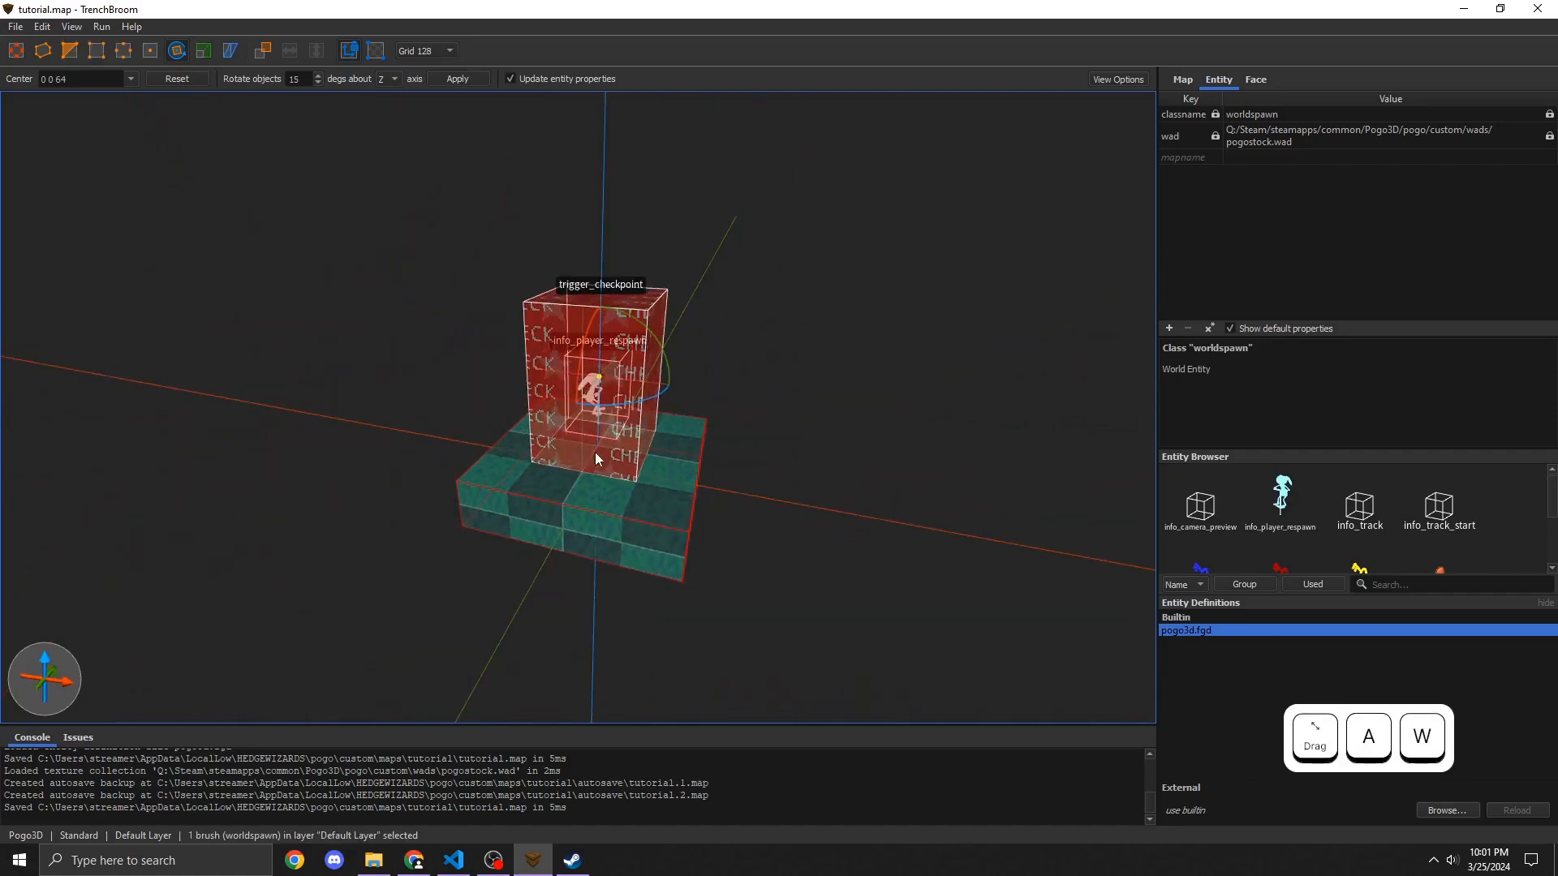
left_click(631, 495)
key("Escape")
left_click(824, 381)
left_click(685, 523)
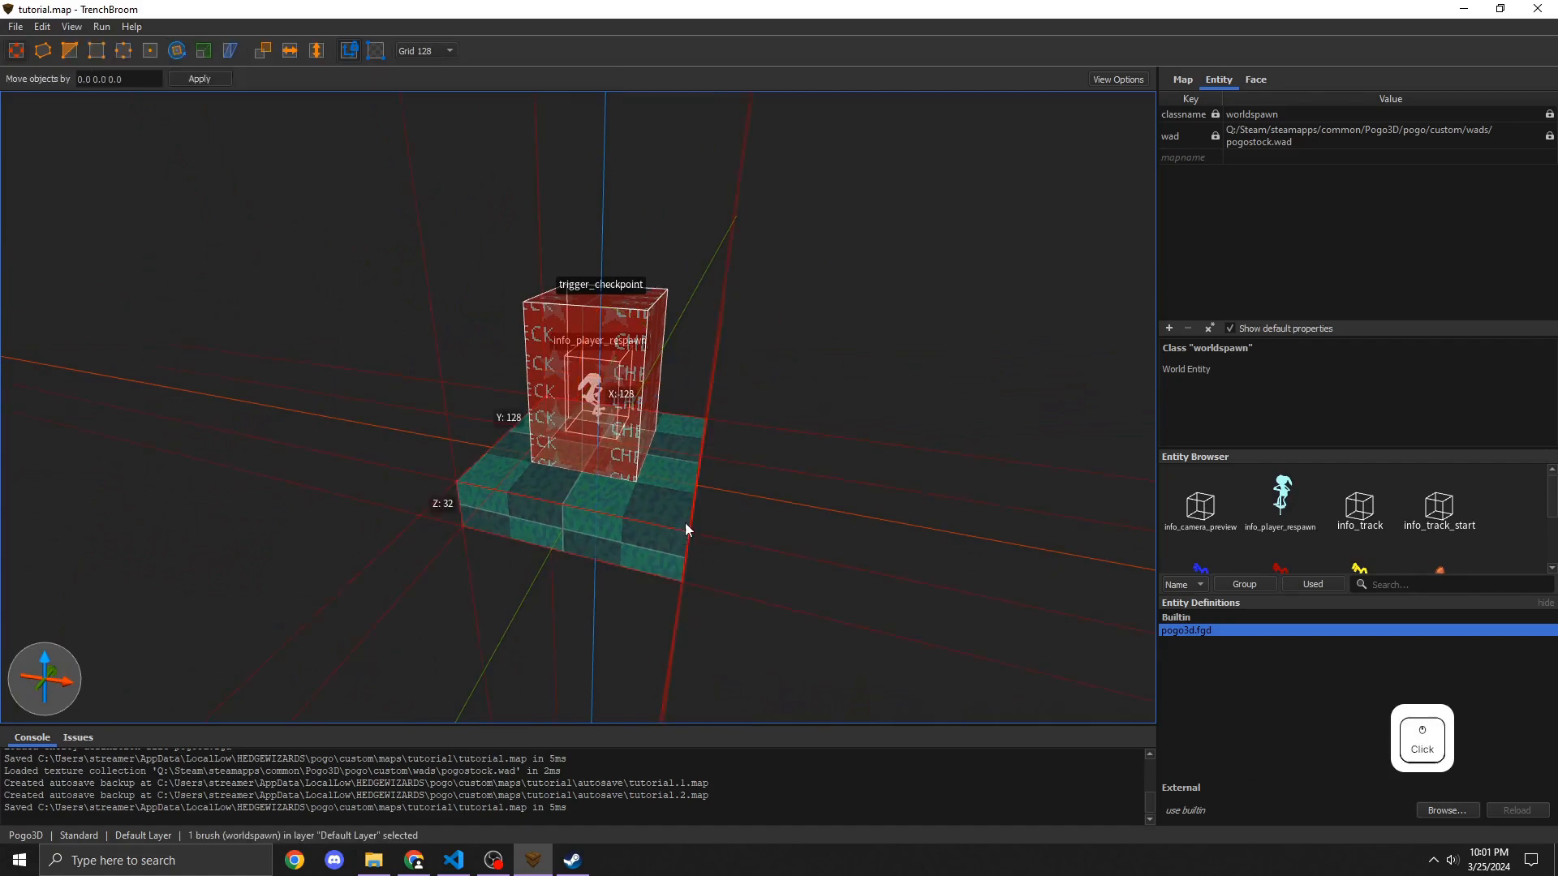
right_click_drag(678, 524, 740, 489)
key("d")
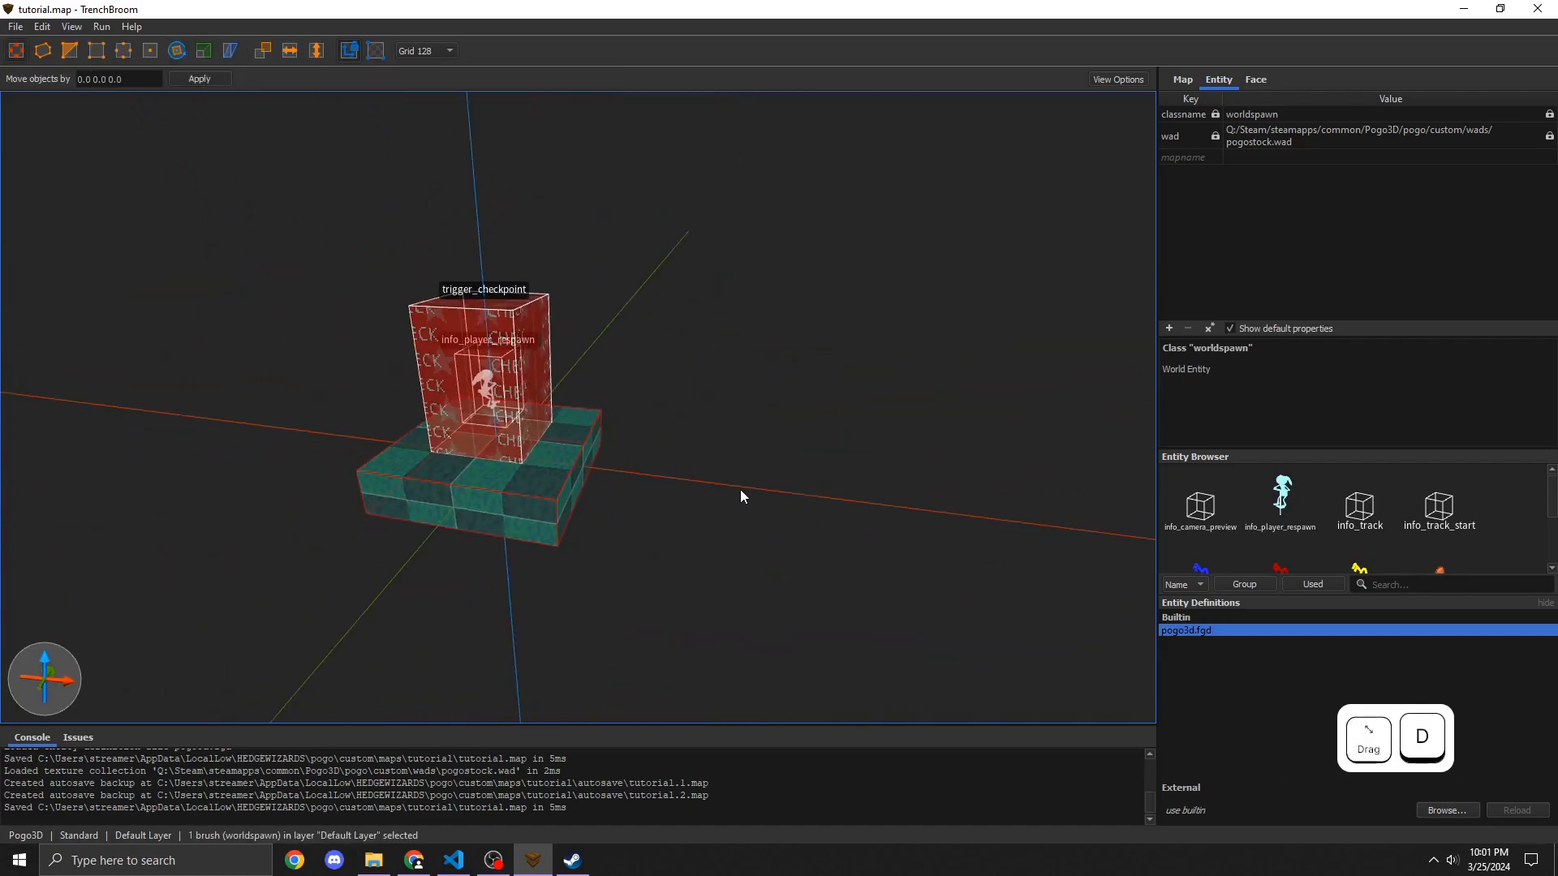
key("w")
right_click_drag(665, 550, 663, 564)
key("s")
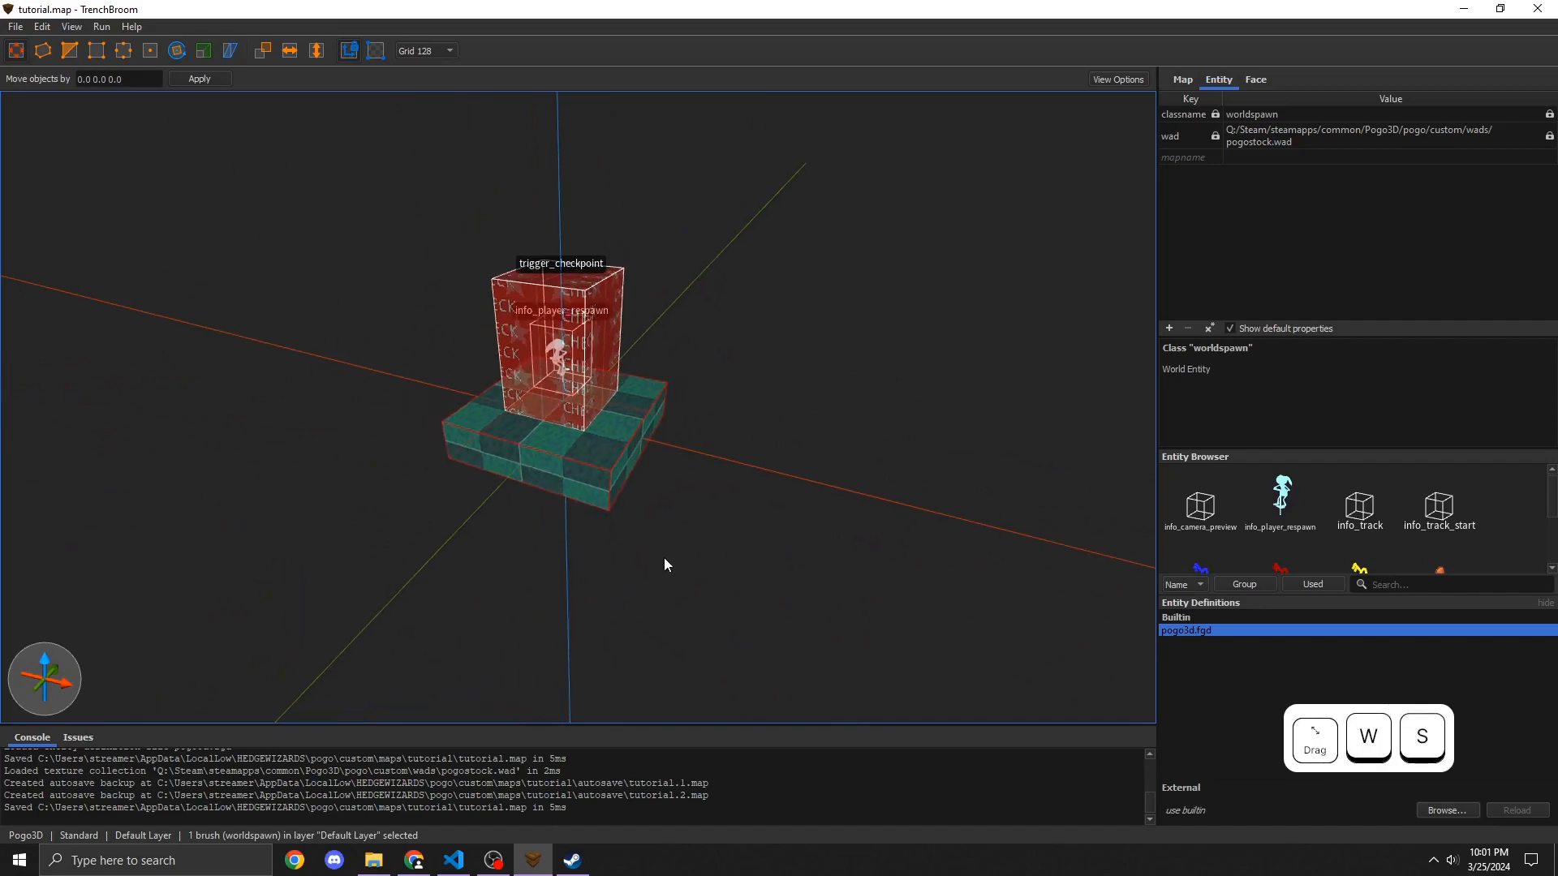
key("shift")
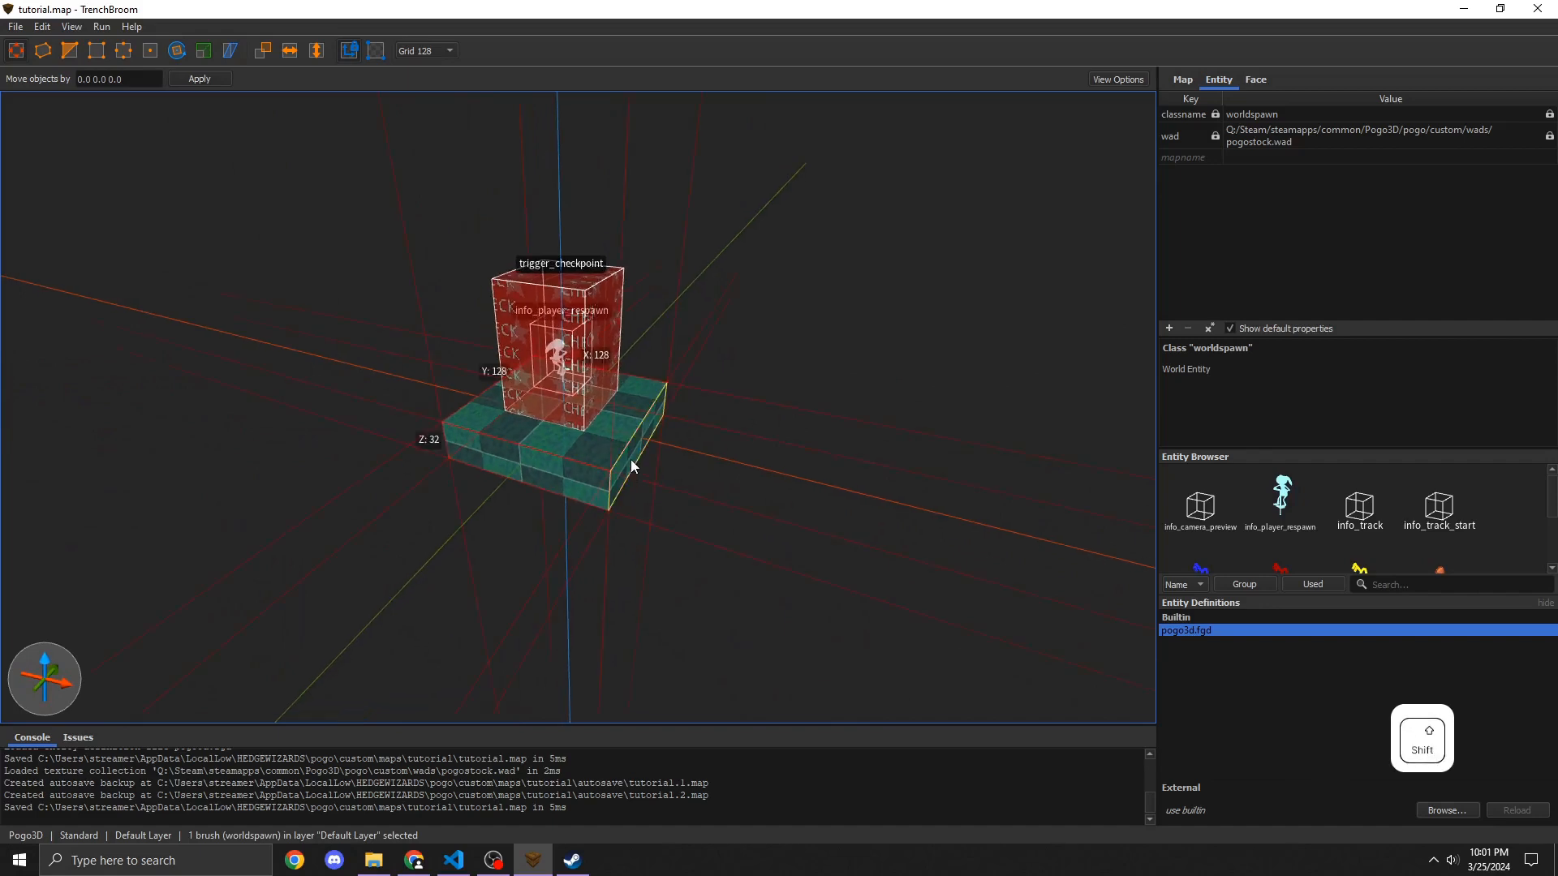
left_click_drag(631, 459, 912, 560, "shift")
left_click_drag(418, 423, 505, 493, "shift")
left_click_drag(743, 385, 771, 386, "shift")
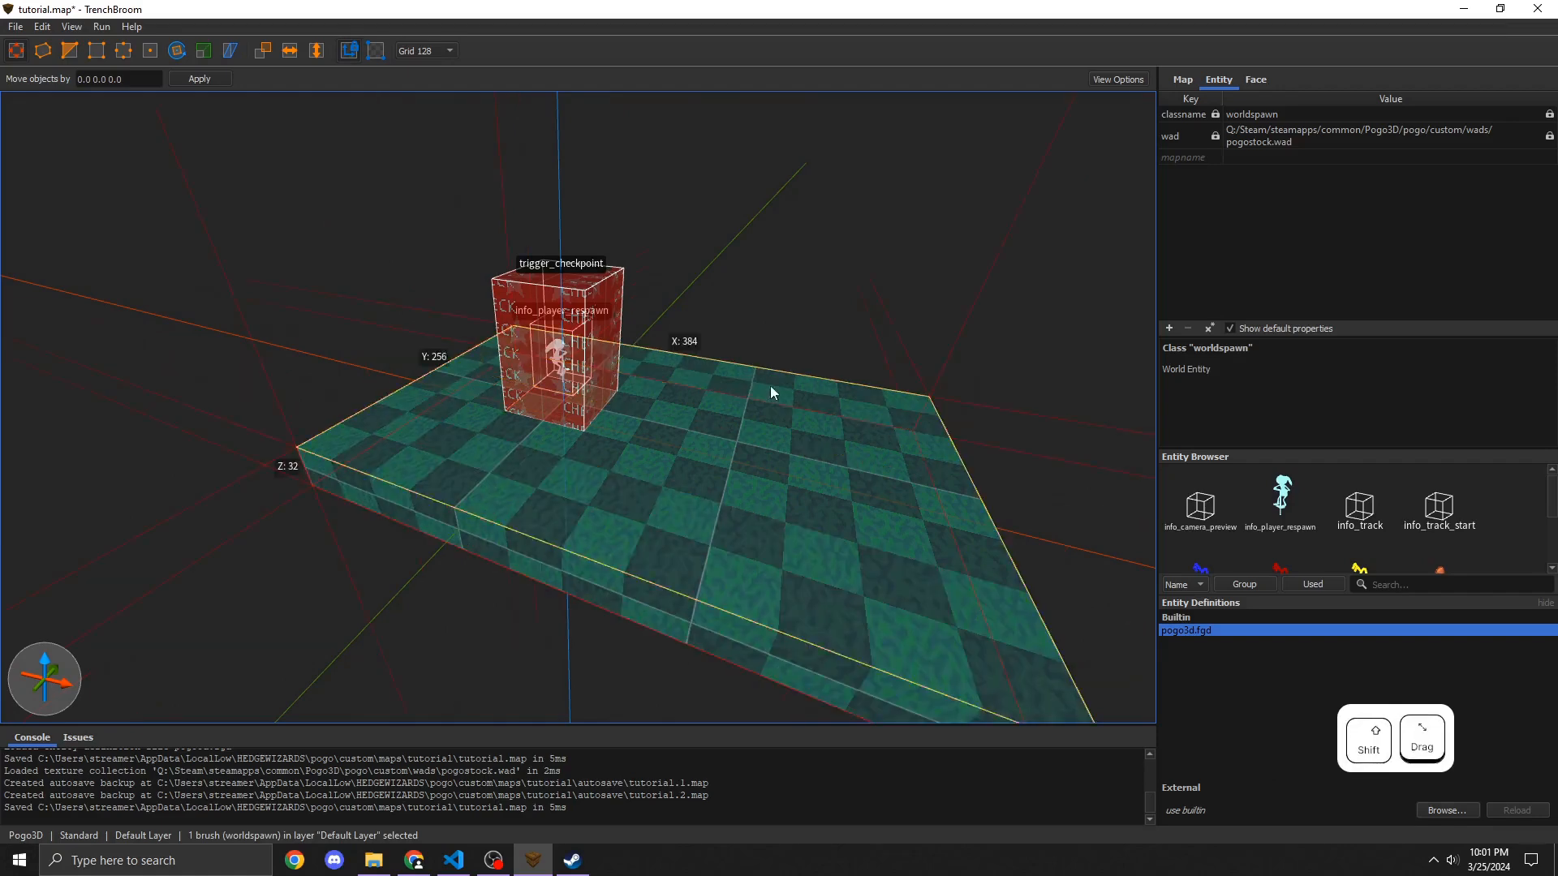
right_click_drag(771, 386, 1051, 445)
Step: Extrude a new floor section from the platform's side face to widen the play area
key("d")
left_click_drag(723, 468, 925, 480, "shift")
key("a")
key("s")
mouse_move(568, 438)
right_mouse_down()
mouse_move(720, 426)
mouse_move(747, 453)
right_mouse_up()
key("d")
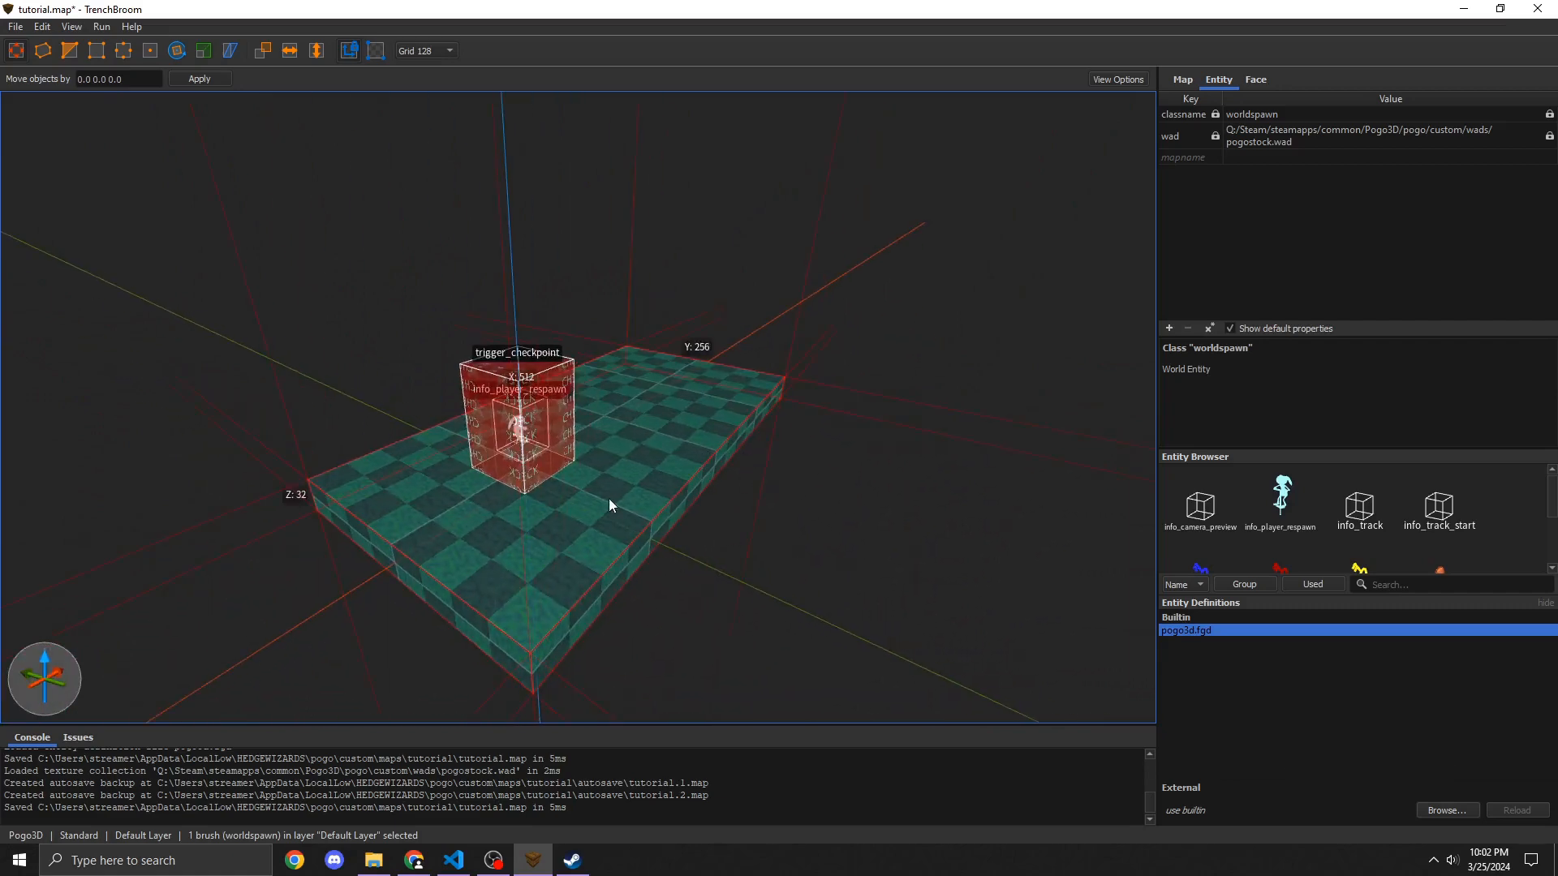
key("w")
key("d")
mouse_move(734, 414)
right_mouse_down()
mouse_move(557, 445)
mouse_move(605, 440)
mouse_move(693, 485)
mouse_move(692, 465)
mouse_move(640, 474)
mouse_move(608, 441)
right_mouse_up()
key("s")
key("a")
key("w")
key("a")
key("s")
key("w")
key("d")
key("d")
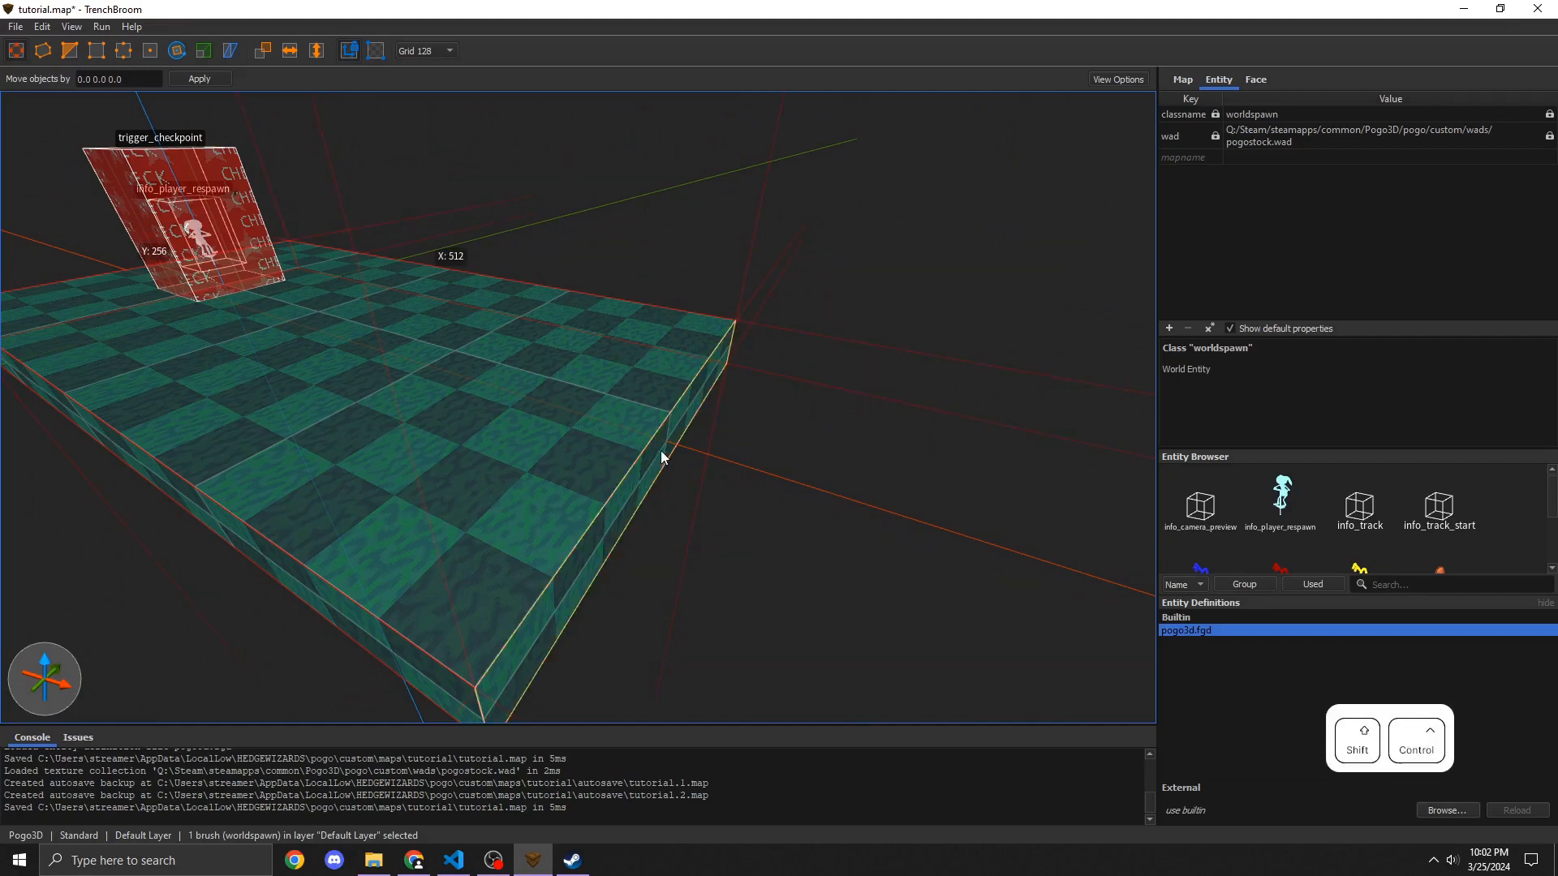
left_click(661, 451, "ctrl+shift")
left_click_drag(730, 477, 923, 553, "ctrl+shift")
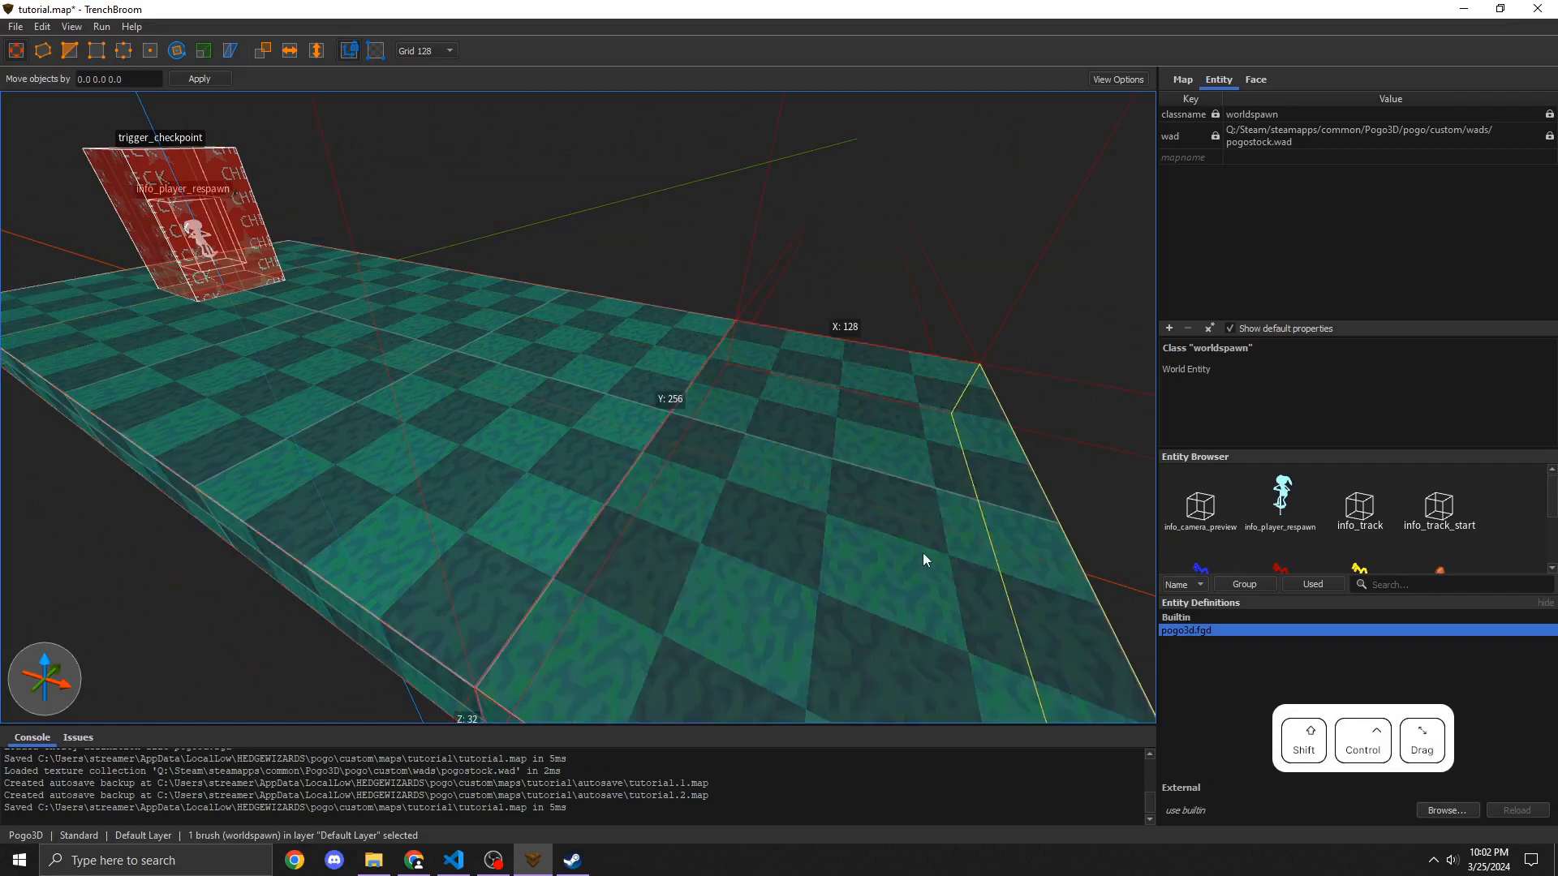
mouse_move(922, 553)
right_mouse_down()
mouse_move(690, 464)
mouse_move(634, 485)
right_mouse_up()
Step: Extrude border brushes around the floor and select all four of them
key("d")
key("s")
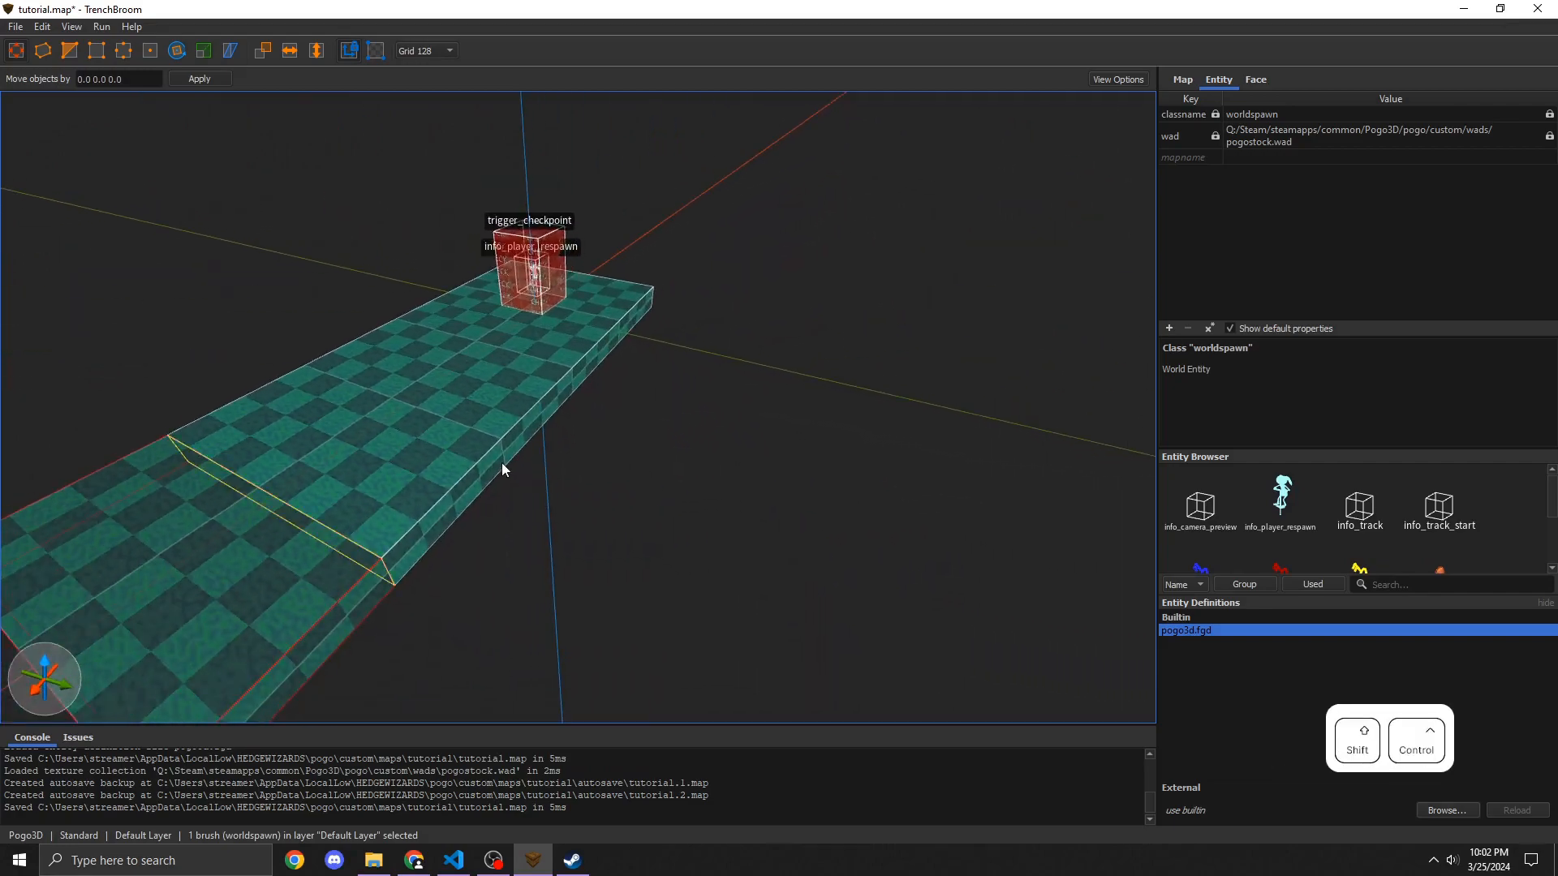
left_click_drag(493, 459, 605, 494, "shift")
key("a")
mouse_move(606, 493)
right_mouse_down()
mouse_move(524, 455)
mouse_move(562, 445)
mouse_move(466, 463)
mouse_move(519, 450)
right_mouse_up()
left_click(561, 446)
key("a")
key("w")
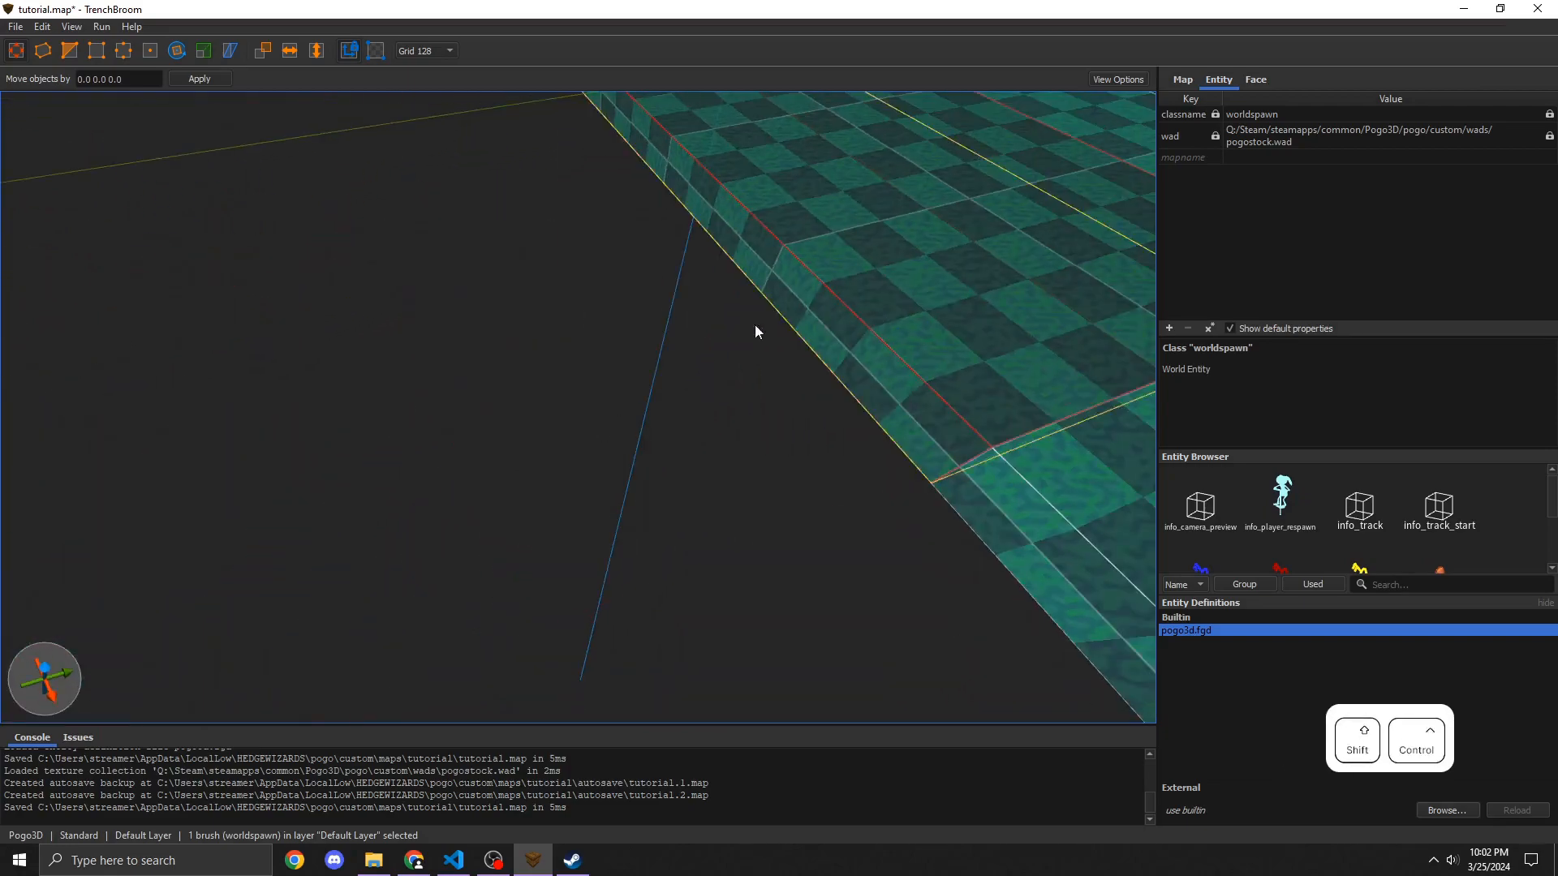
left_click_drag(754, 325, 489, 347, "ctrl+shift")
key("a")
key("w")
mouse_move(489, 347)
right_mouse_down()
mouse_move(581, 281)
mouse_move(632, 313)
right_mouse_up()
key("s")
left_click(629, 386)
left_click_drag(629, 386, 569, 422, "ctrl+shift")
left_click(779, 458)
left_click(608, 394, "ctrl")
left_click(669, 284, "ctrl")
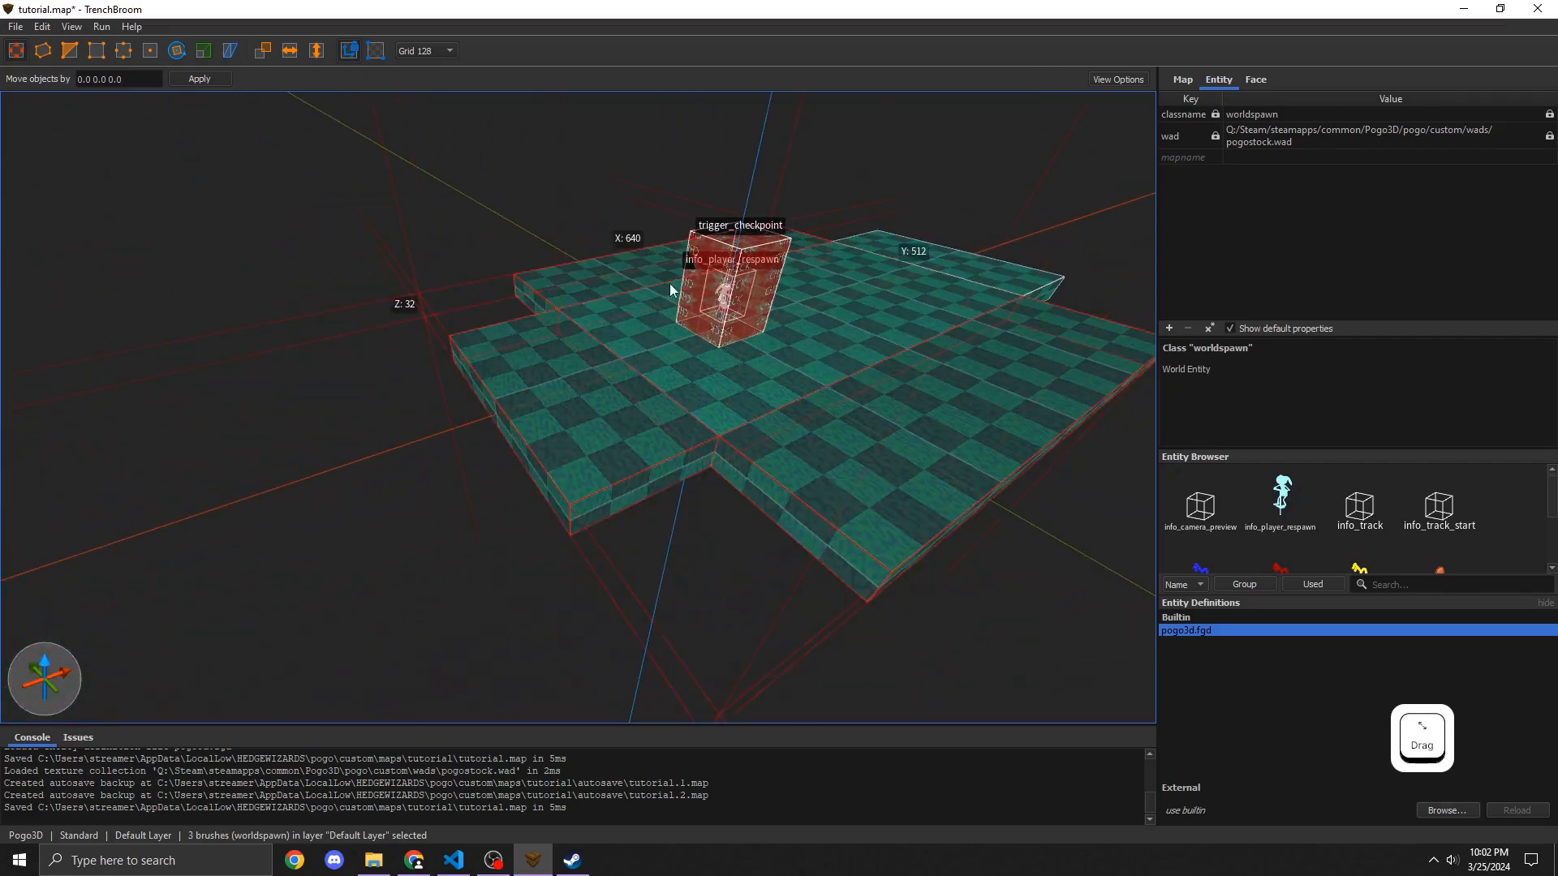
left_click(1001, 265, "ctrl")
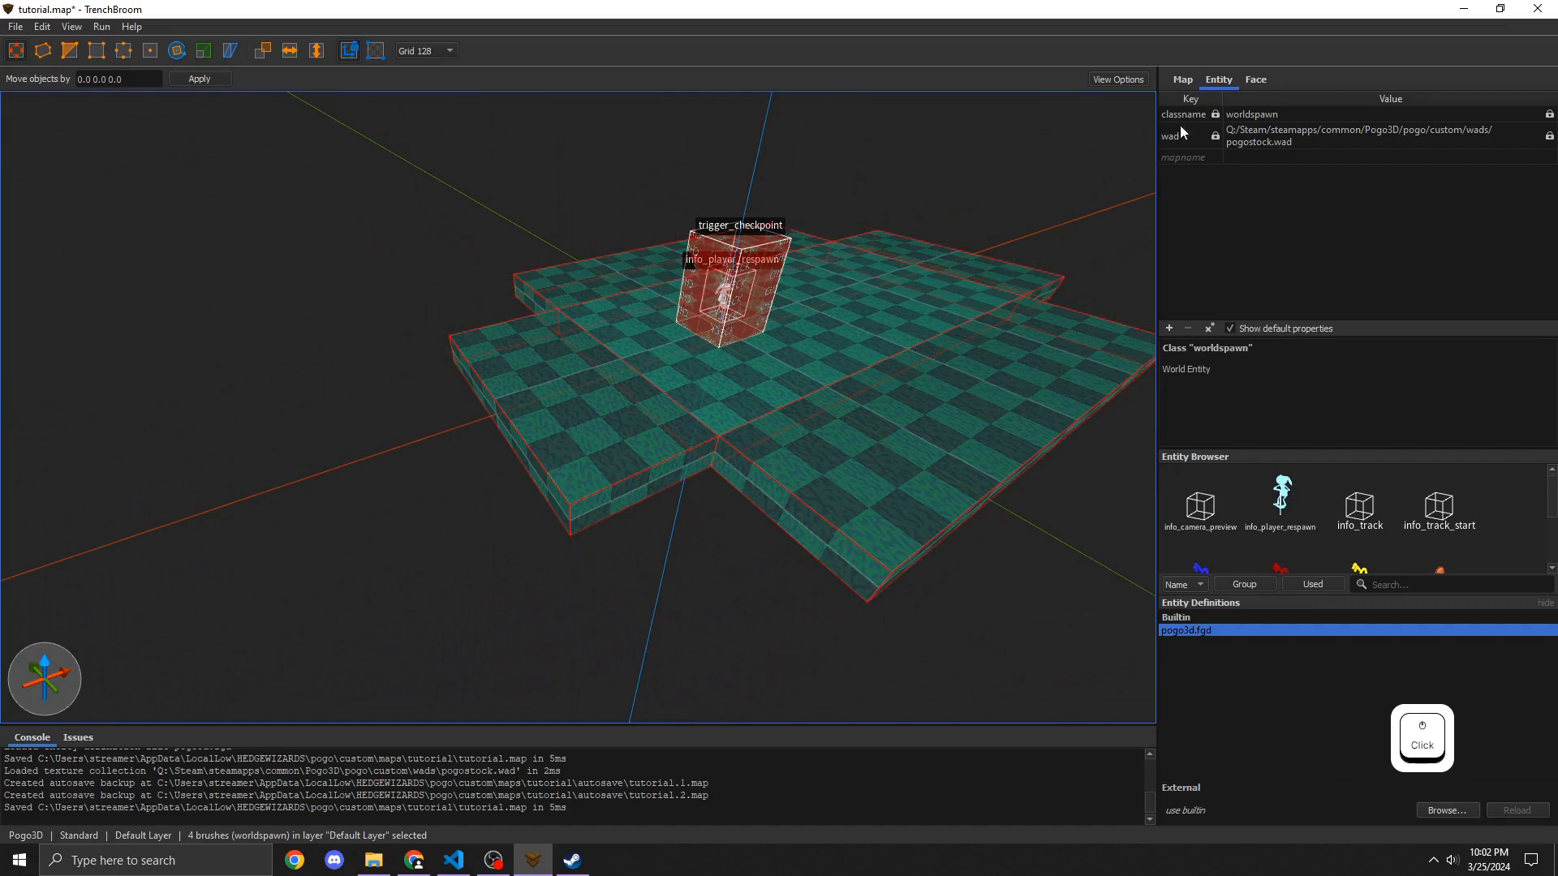
Step: Apply the cliff4 texture to the four selected border brushes
left_click(1255, 81)
scroll(1337, 357, "up", 2)
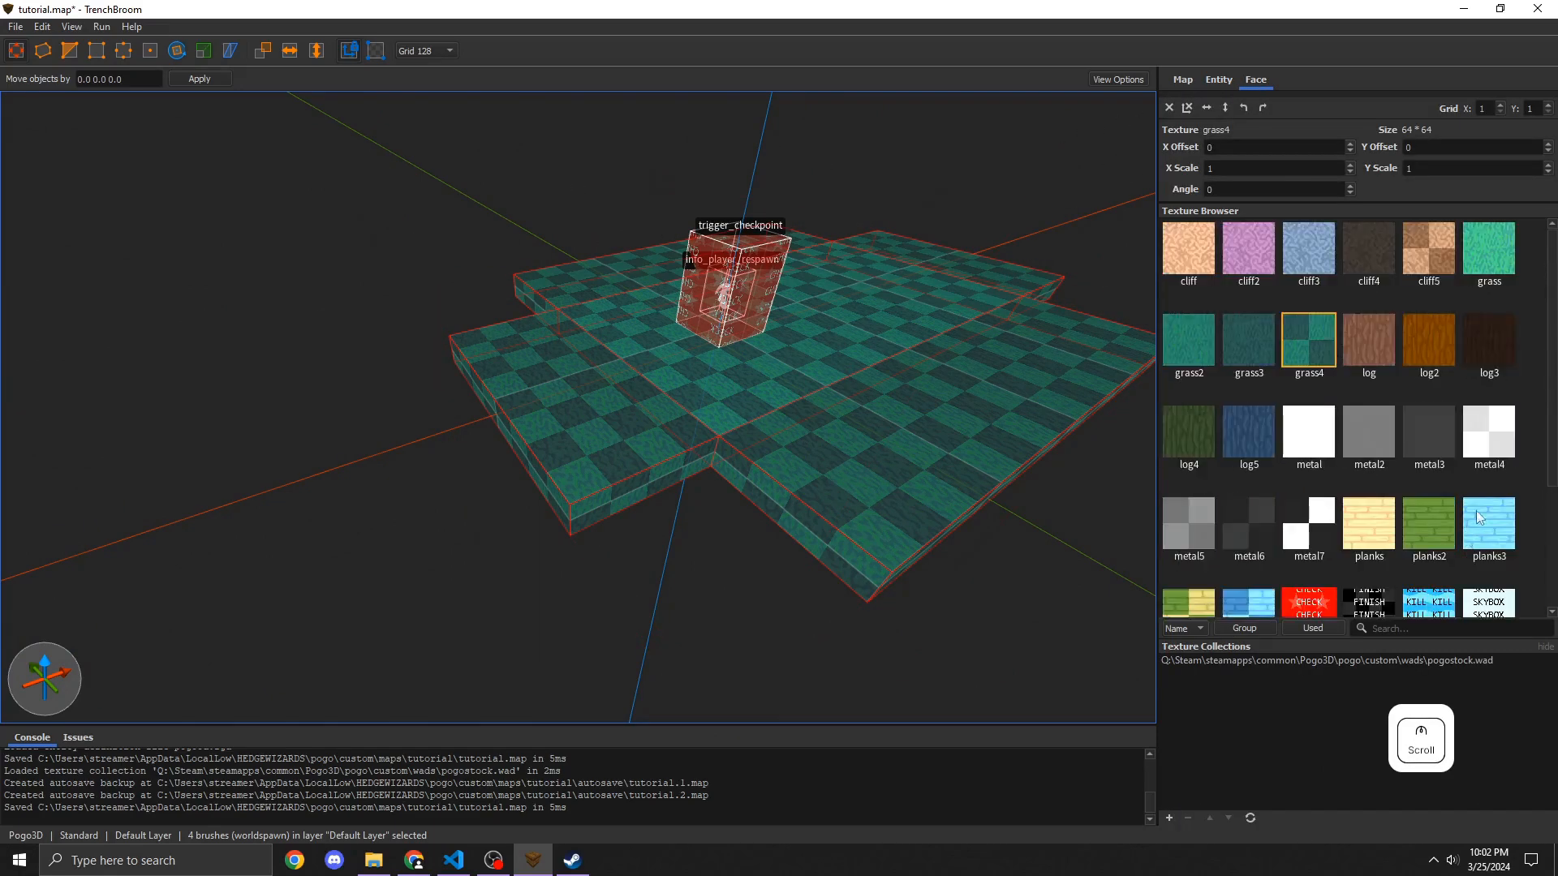
left_click(1368, 248)
Step: Raise the four border brushes upward into tall walls surrounding the floor
key("d")
mouse_move(933, 301)
right_mouse_down()
mouse_move(743, 339)
mouse_move(779, 382)
right_mouse_up()
key("s")
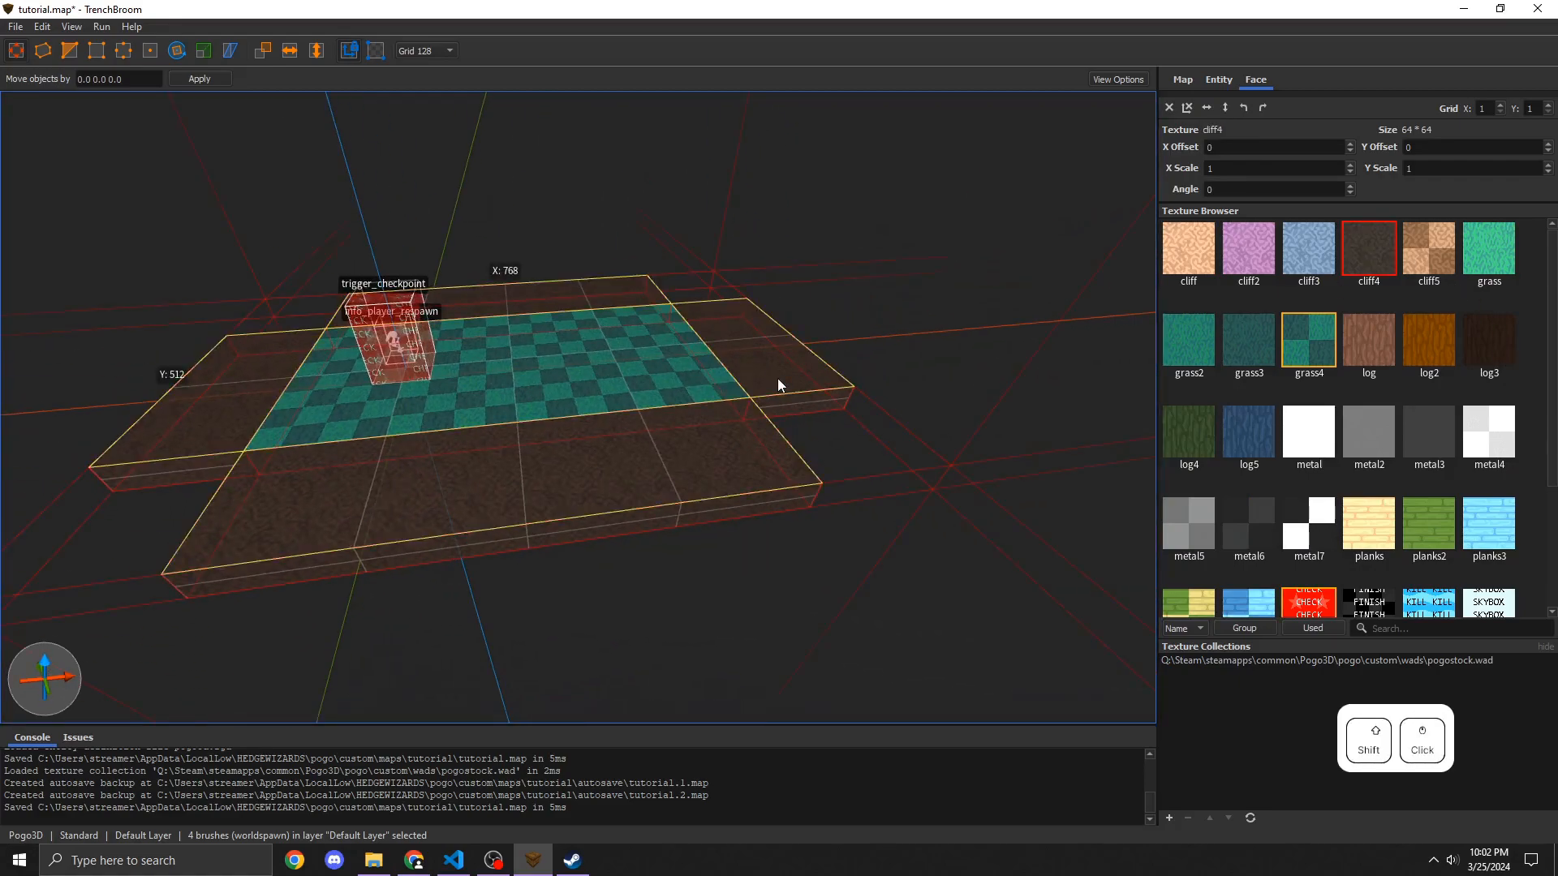
left_click_drag(781, 344, 781, 324, "shift")
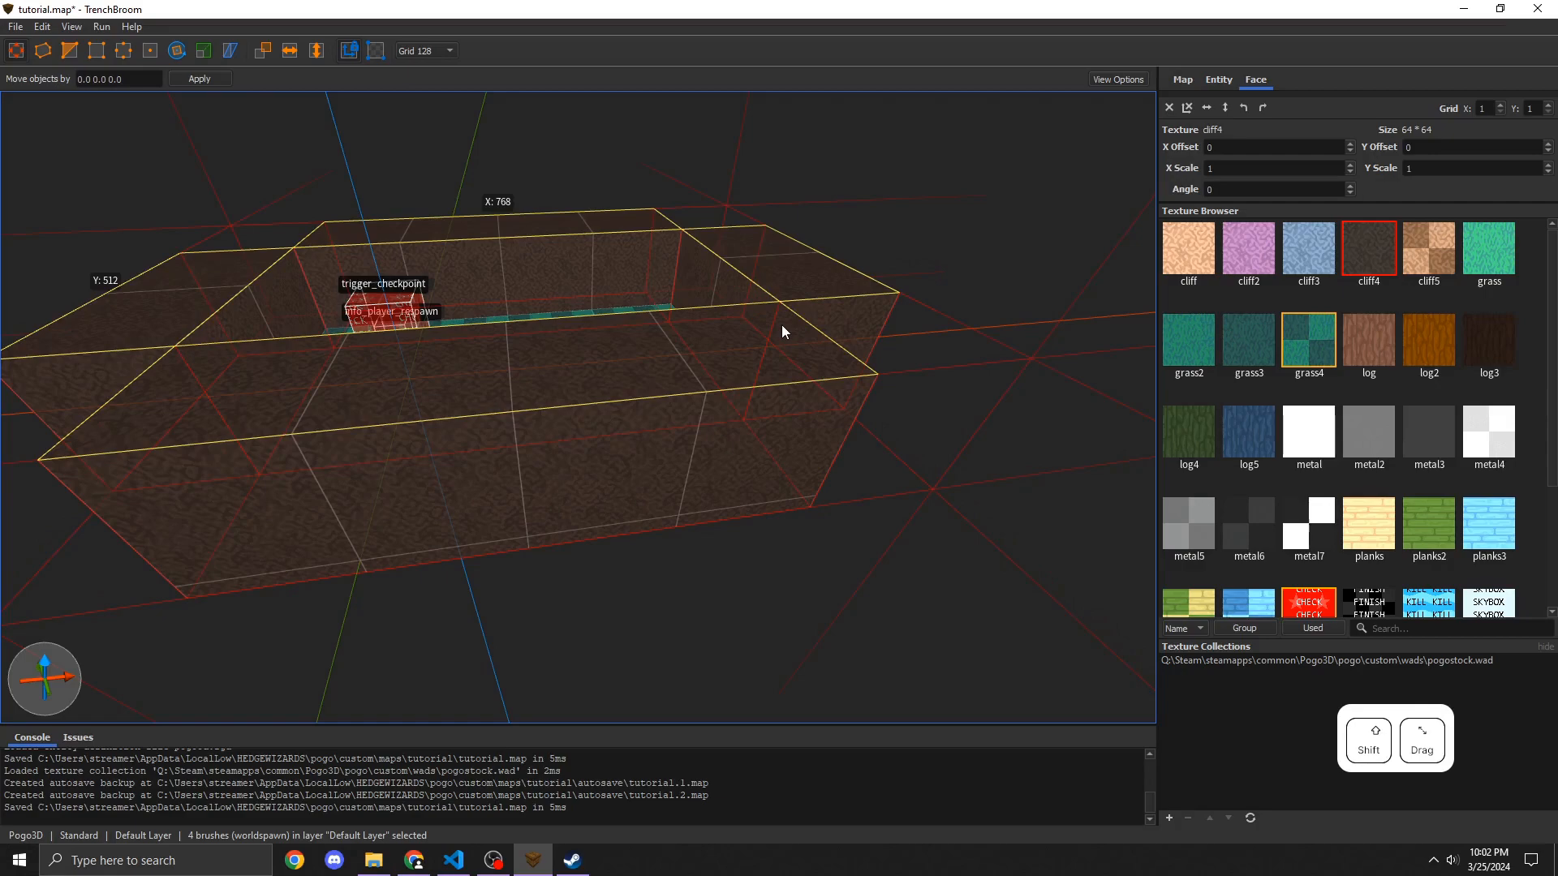
key("w")
right_click_drag(781, 331, 641, 298)
key("s")
key("d")
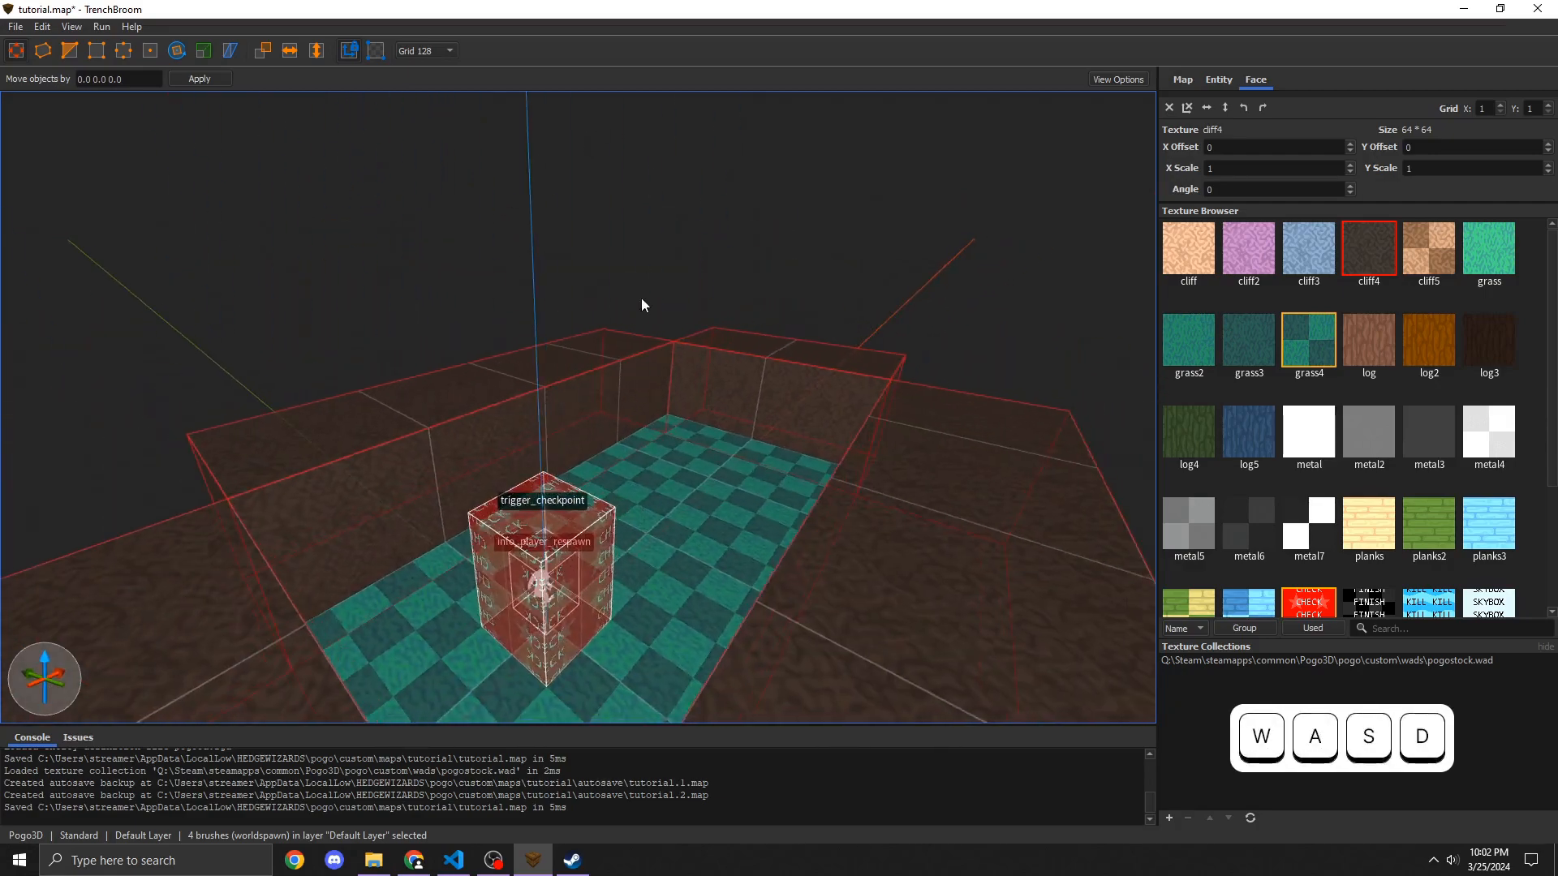
left_click_drag(604, 344, 605, 264, "shift")
right_click_drag(605, 265, 509, 304)
key("w")
key("s")
key("d")
key("w")
key("d")
Step: Extrude a new 128-unit brush layer on top of the walls and apply the tool_skybox texture
key("ctrl+shift")
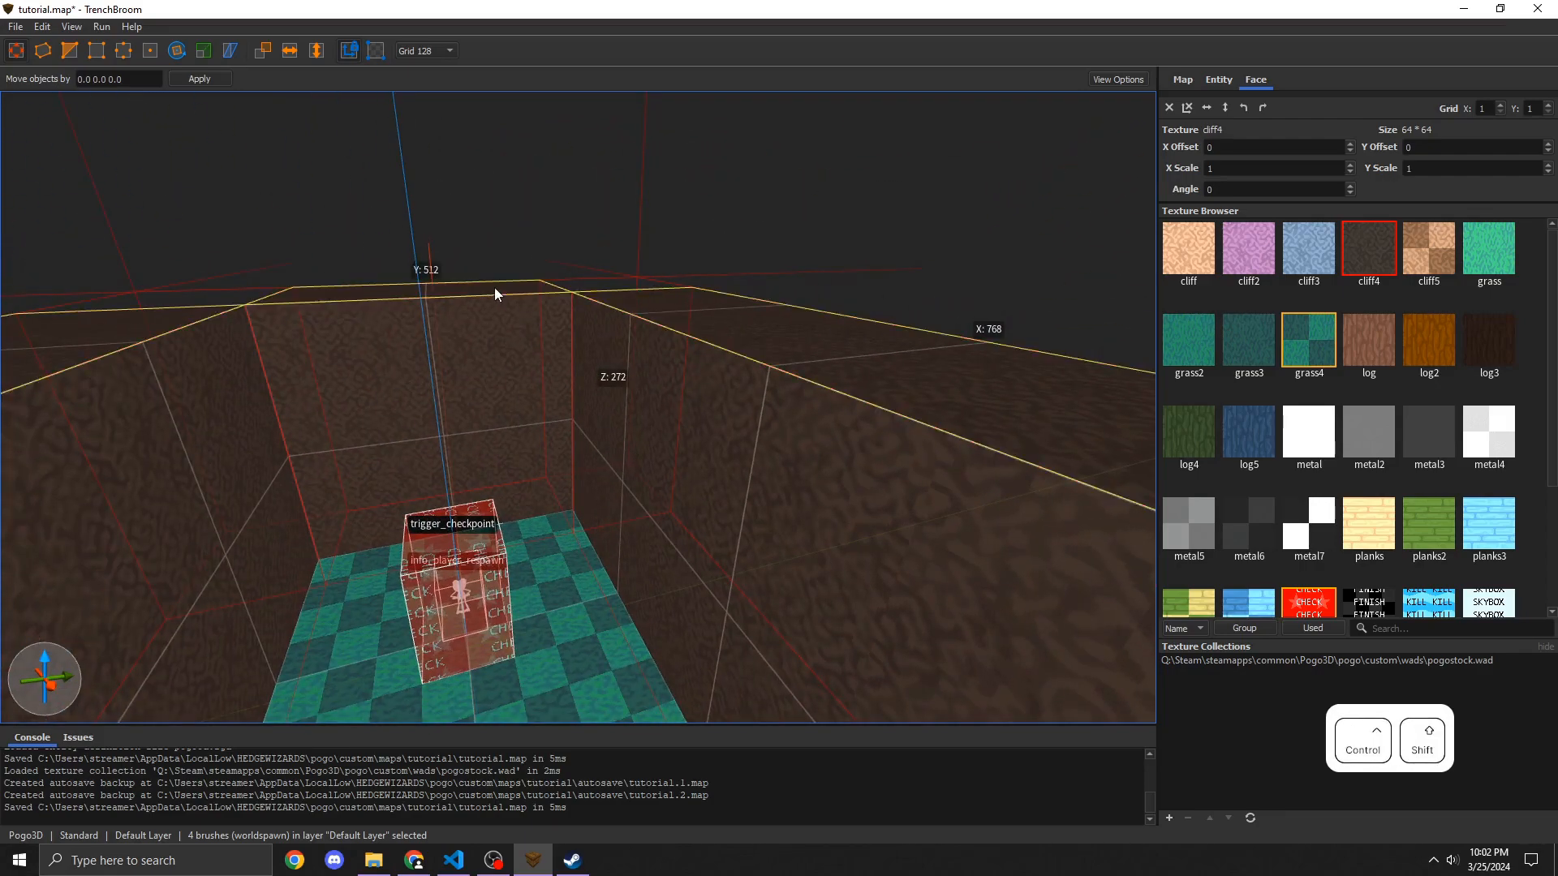
left_click_drag(495, 287, 490, 182, "ctrl+shift")
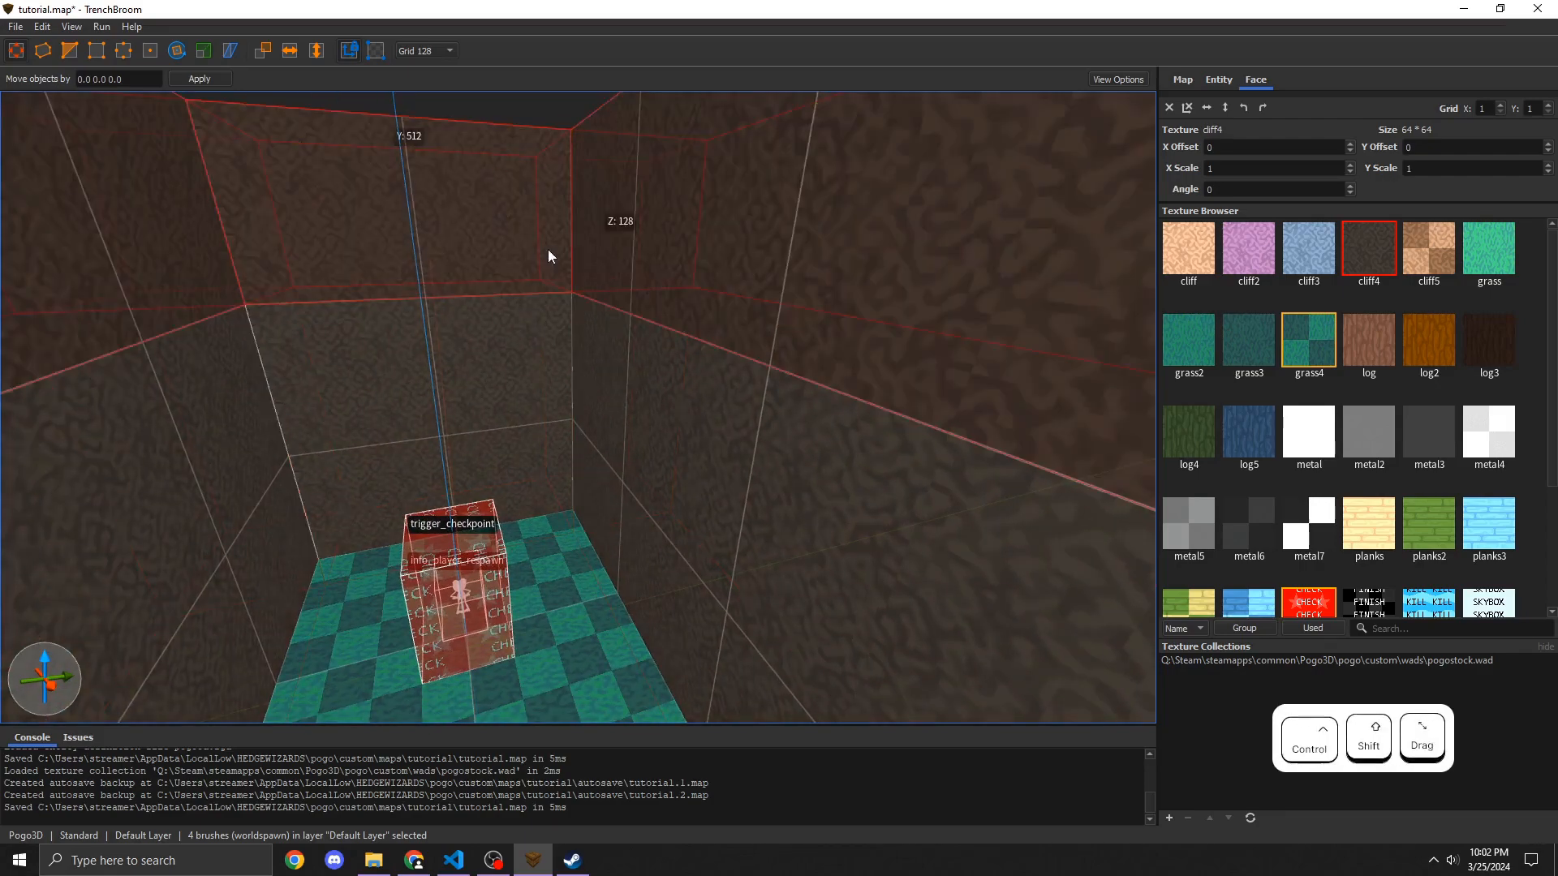
right_click_drag(550, 253, 576, 273)
scroll(1270, 404, "down", 1)
scroll(1271, 408, "down", 1)
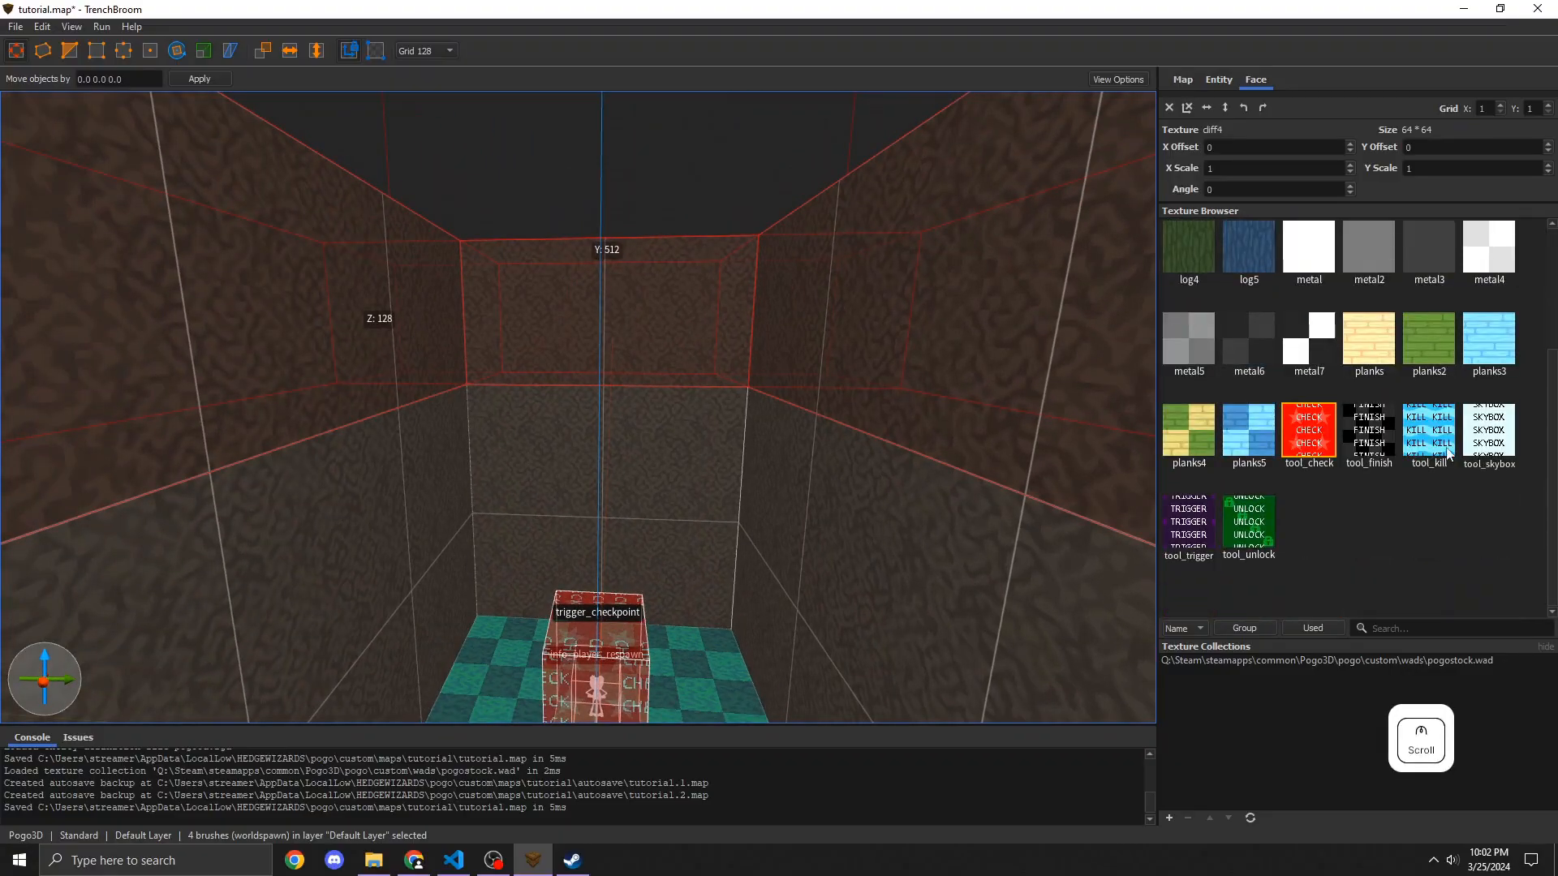
left_click(1475, 448)
Step: Select the floor brush and duplicate it upward to Z 384 to form a ceiling
right_click_drag(819, 349, 535, 370)
key("w")
key("d")
key("s")
key("a")
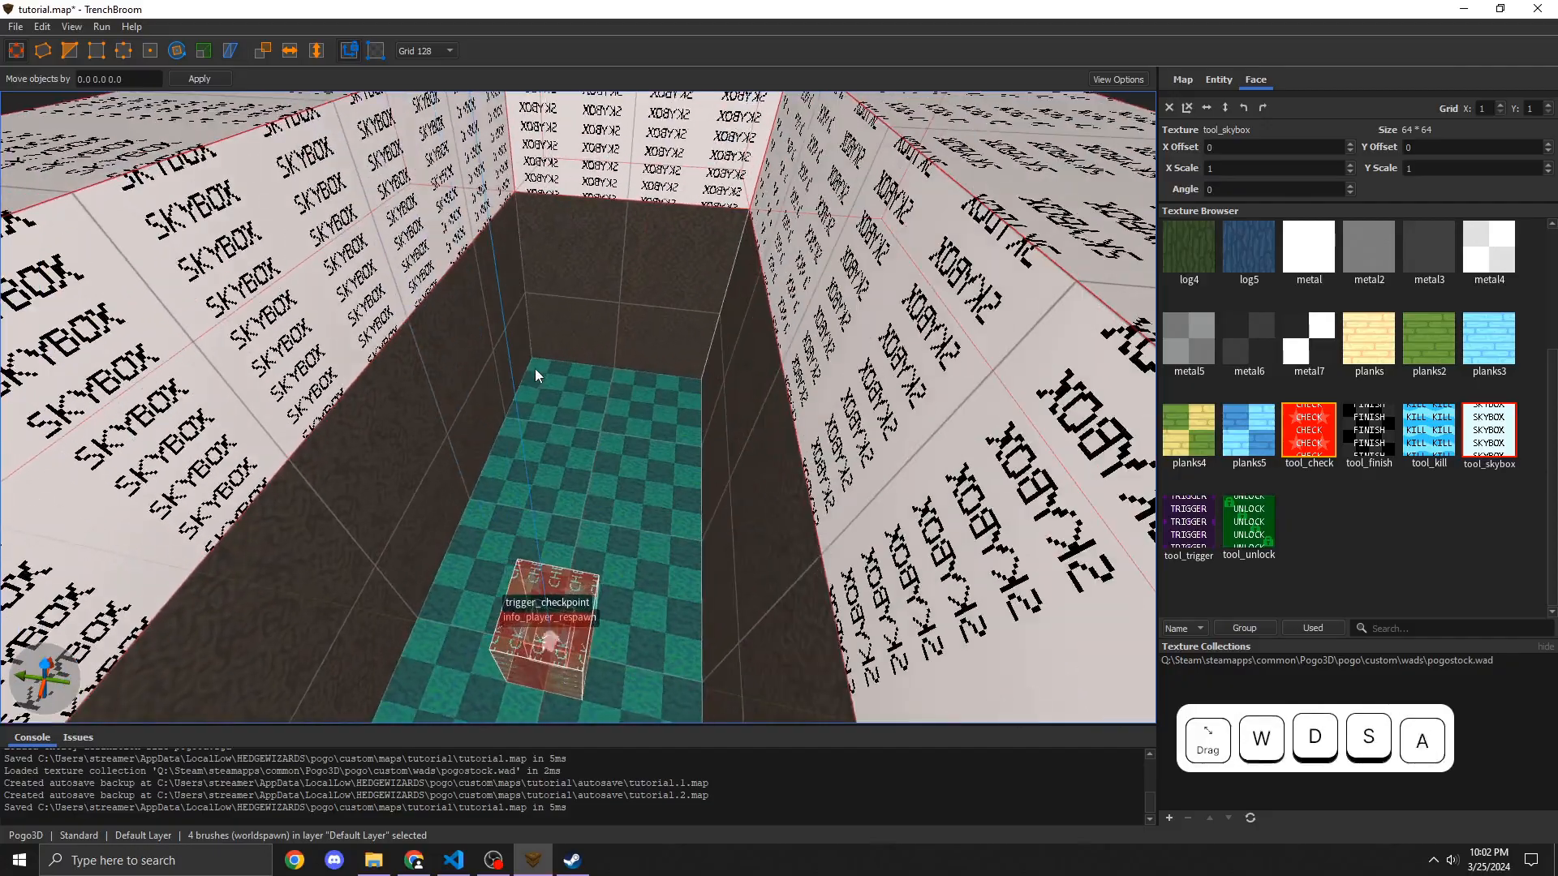
left_click(631, 417)
right_click_drag(631, 417, 588, 417)
key("a")
key("d")
key("w")
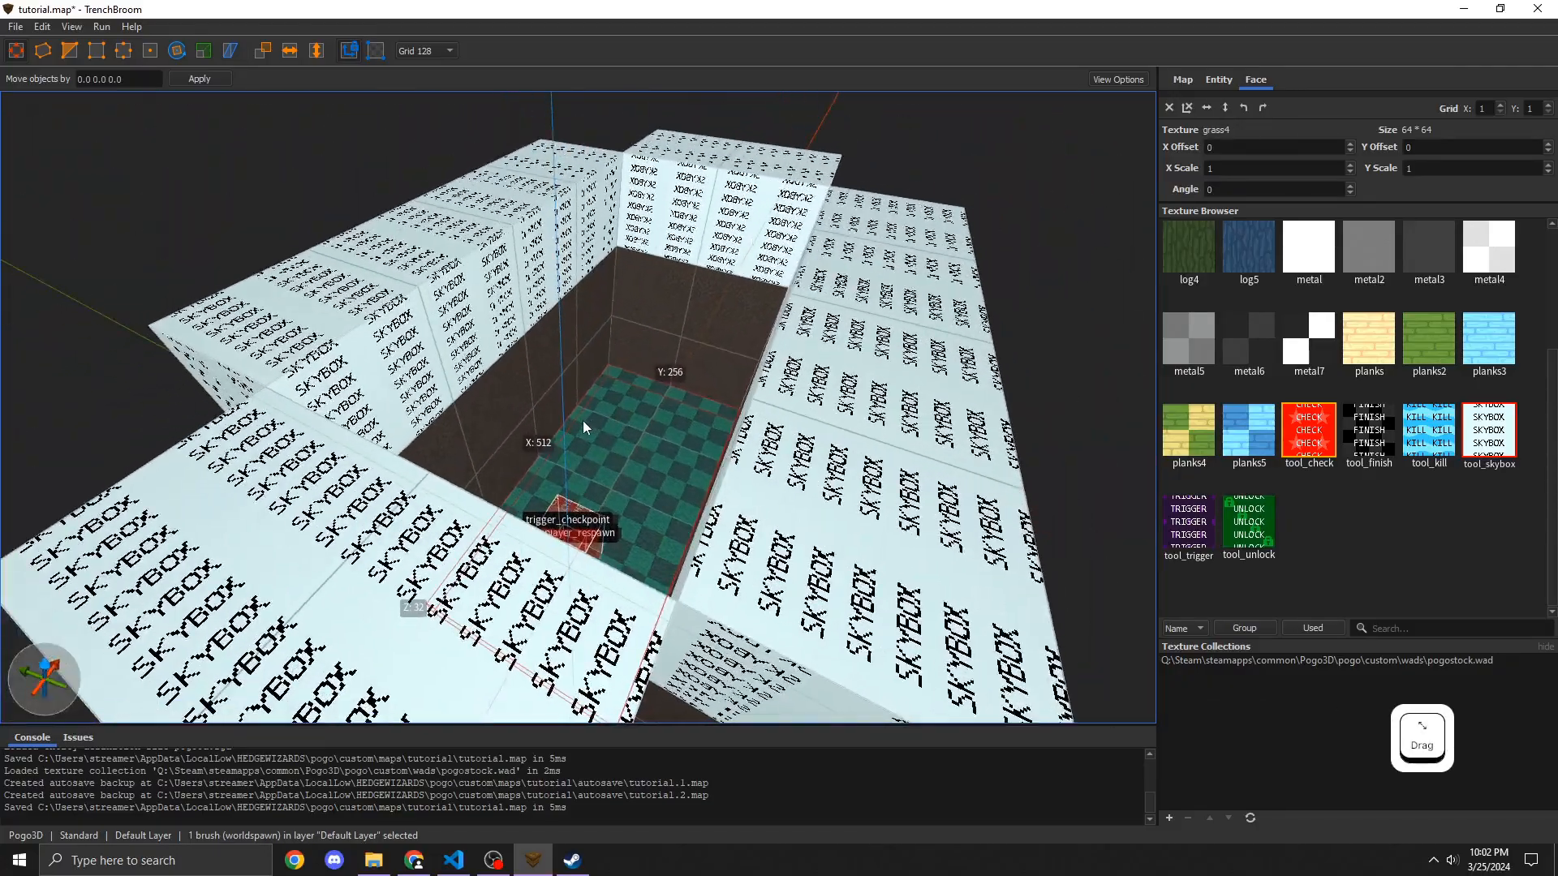
key("ctrl+alt")
mouse_move(583, 420)
left_mouse_down("ctrl+alt")
mouse_move(626, 435)
mouse_move(648, 280)
left_mouse_up("ctrl+alt")
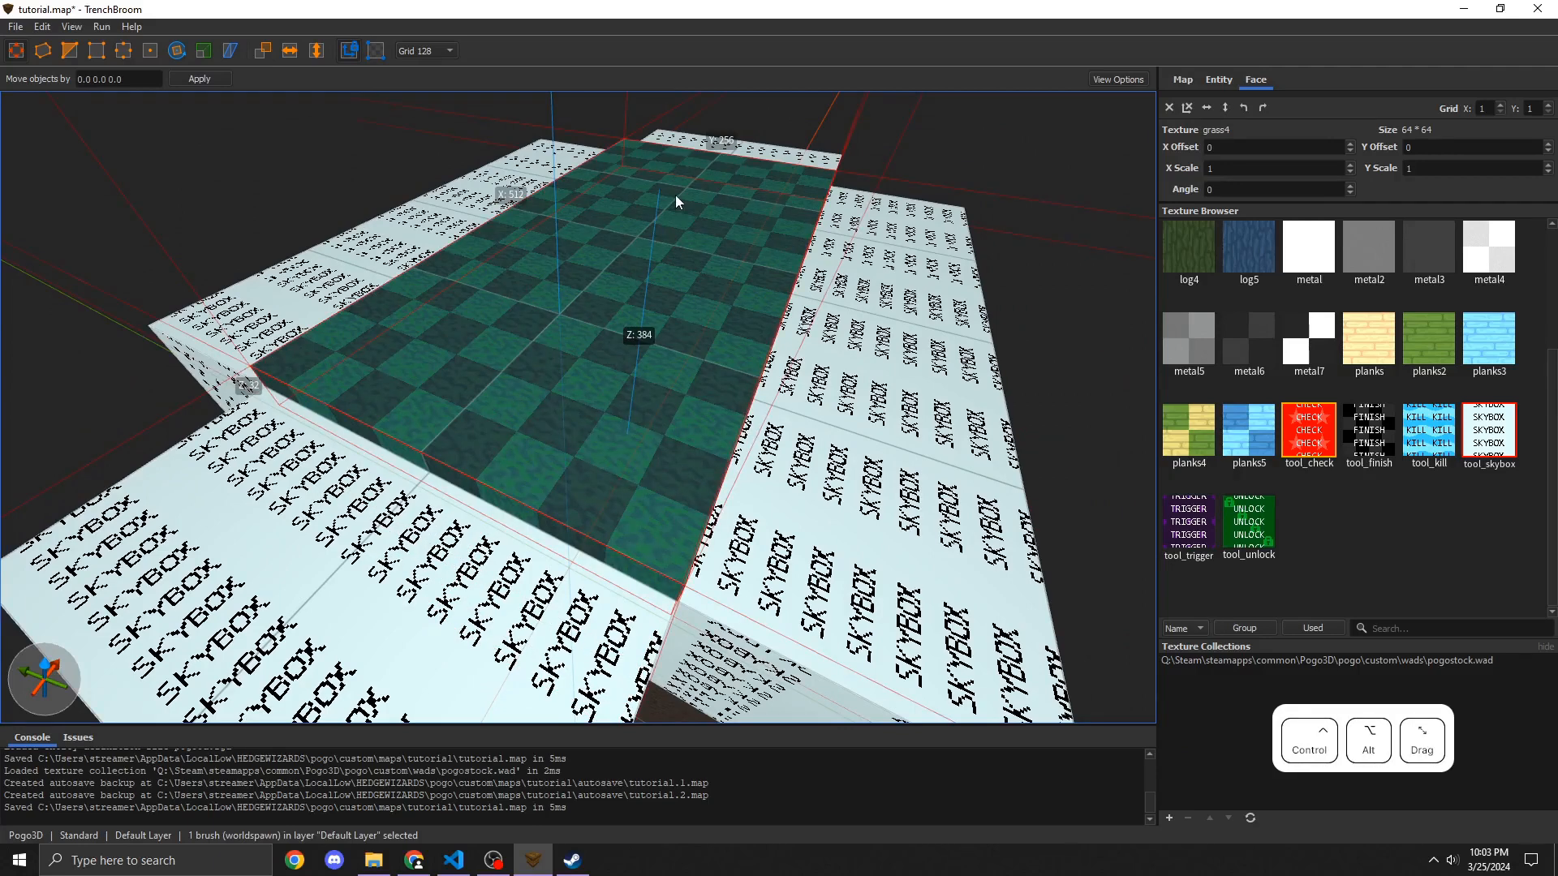
Step: Recreate the ceiling by duplicating the floor brush upward again and apply the tool_skybox texture to it
key("ctrl+z")
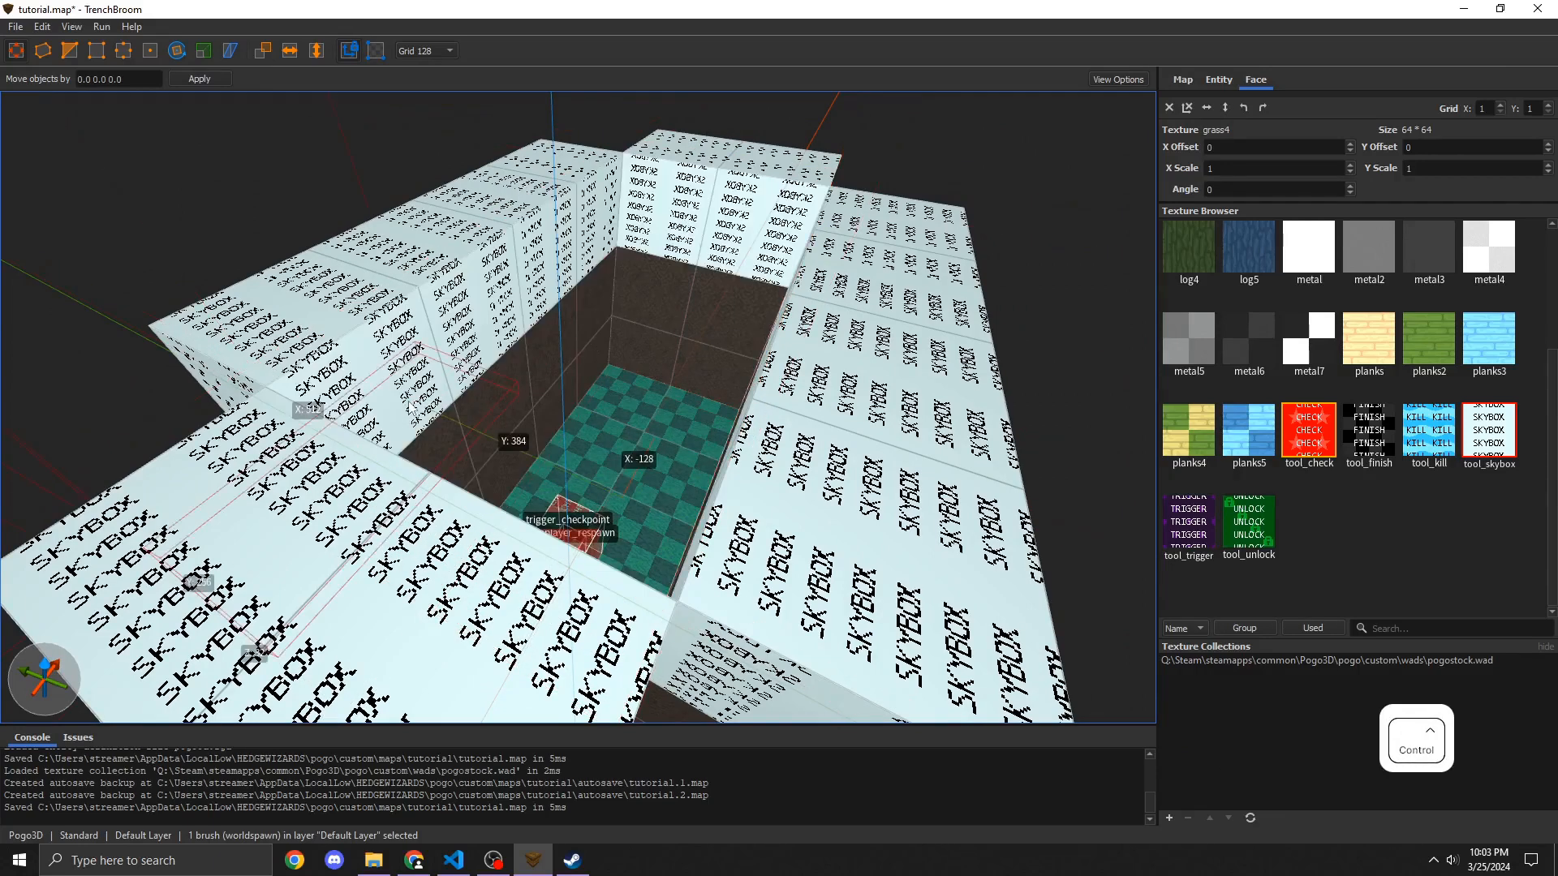
left_click_drag(411, 408, 149, 284)
key("ctrl+z")
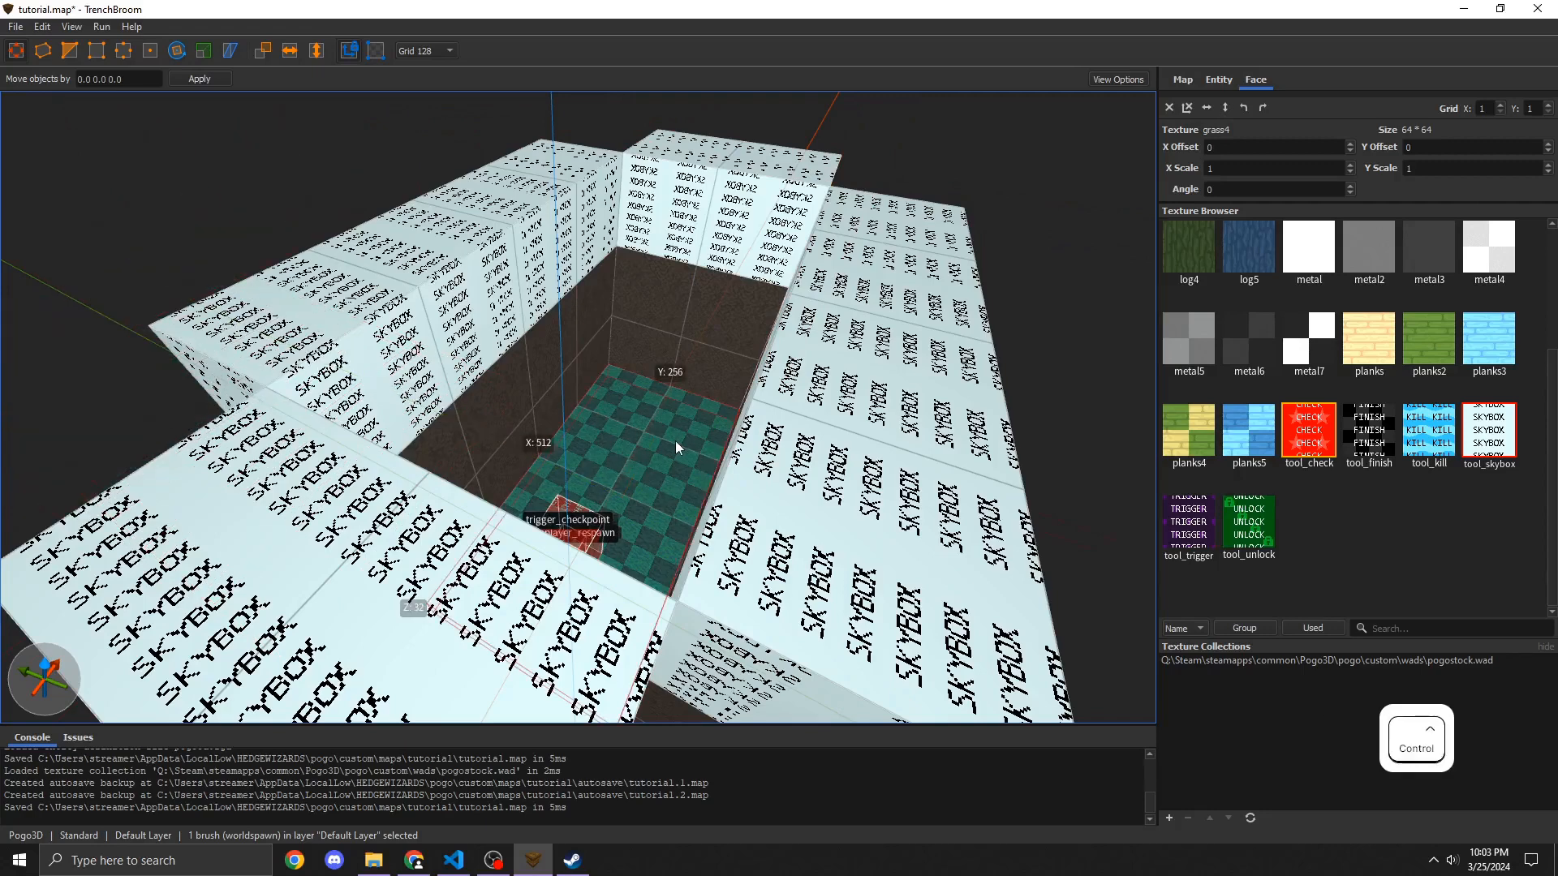
mouse_move(676, 445)
left_mouse_down("ctrl")
mouse_move(584, 428)
mouse_move(663, 445)
mouse_move(697, 203)
left_mouse_up("ctrl")
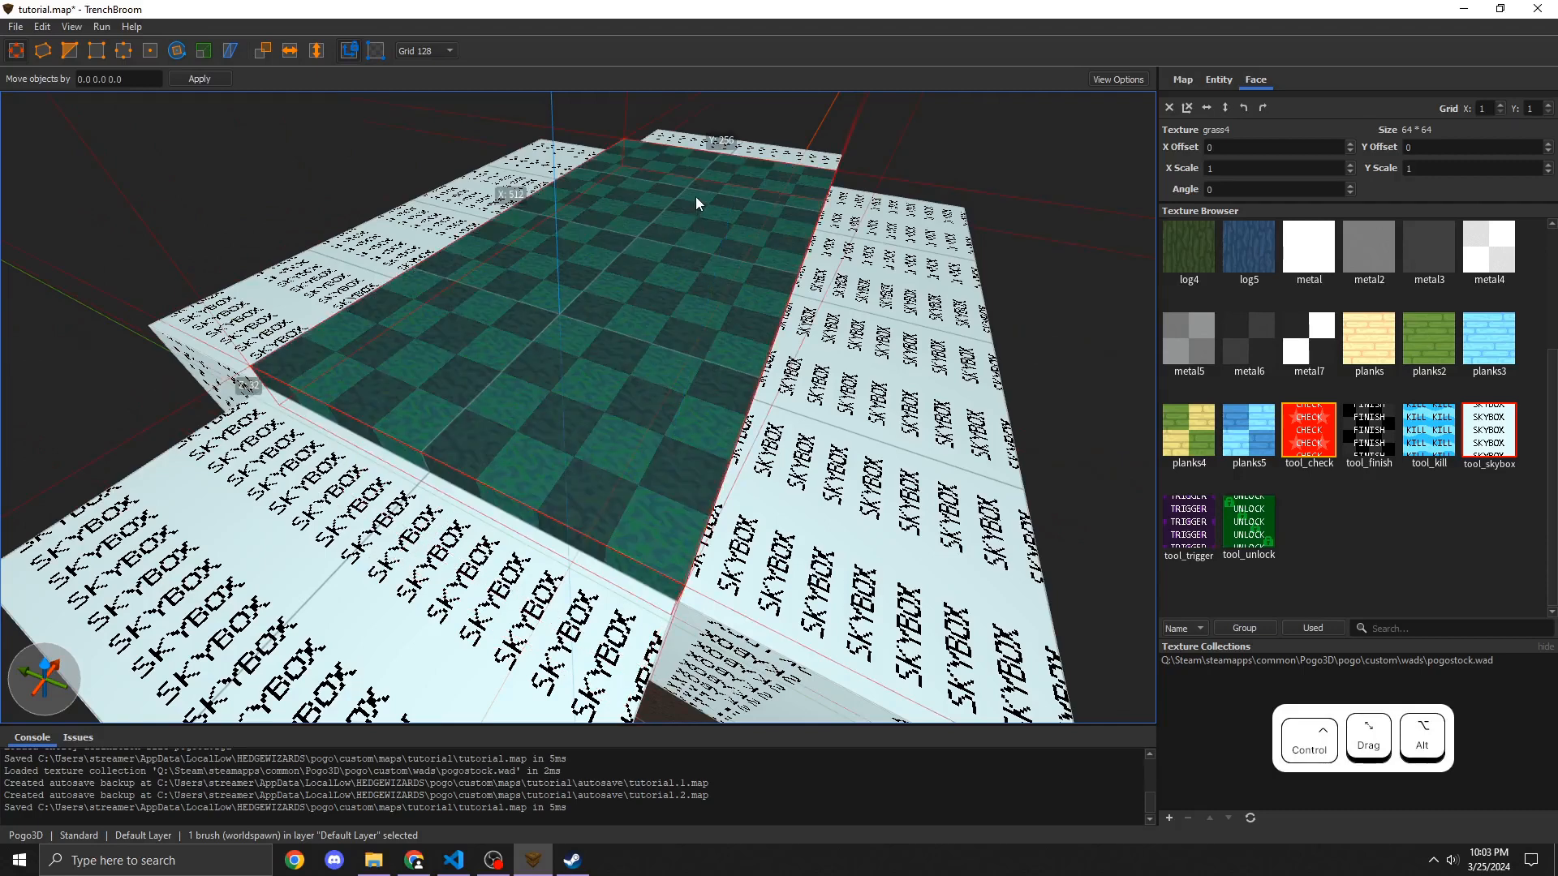
left_click(1481, 457)
Step: Save the map and compile it with the Build profile
key("w")
mouse_move(430, 408)
right_mouse_down()
mouse_move(431, 389)
mouse_move(467, 387)
mouse_move(558, 411)
mouse_move(525, 344)
right_mouse_up()
key("a")
key("d")
key("s")
left_click_drag(525, 344, 526, 256, "shift")
mouse_move(527, 260)
right_mouse_down()
mouse_move(531, 325)
mouse_move(584, 351)
mouse_move(539, 341)
mouse_move(536, 360)
mouse_move(527, 260)
right_mouse_up()
key("w")
key("d")
key("ctrl+s")
left_click(102, 27)
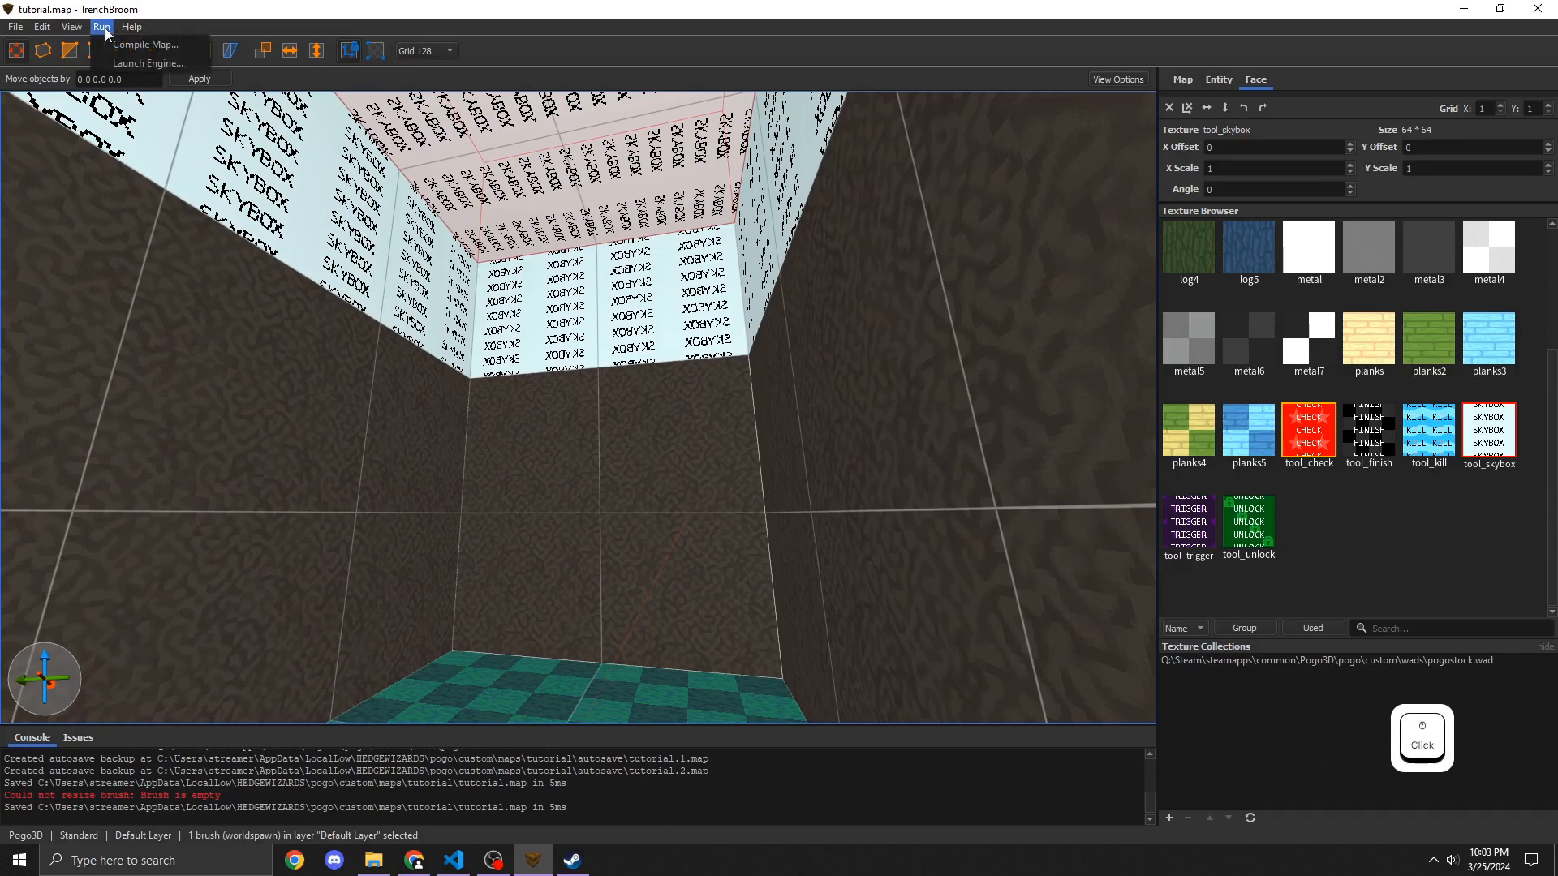
left_click(138, 45)
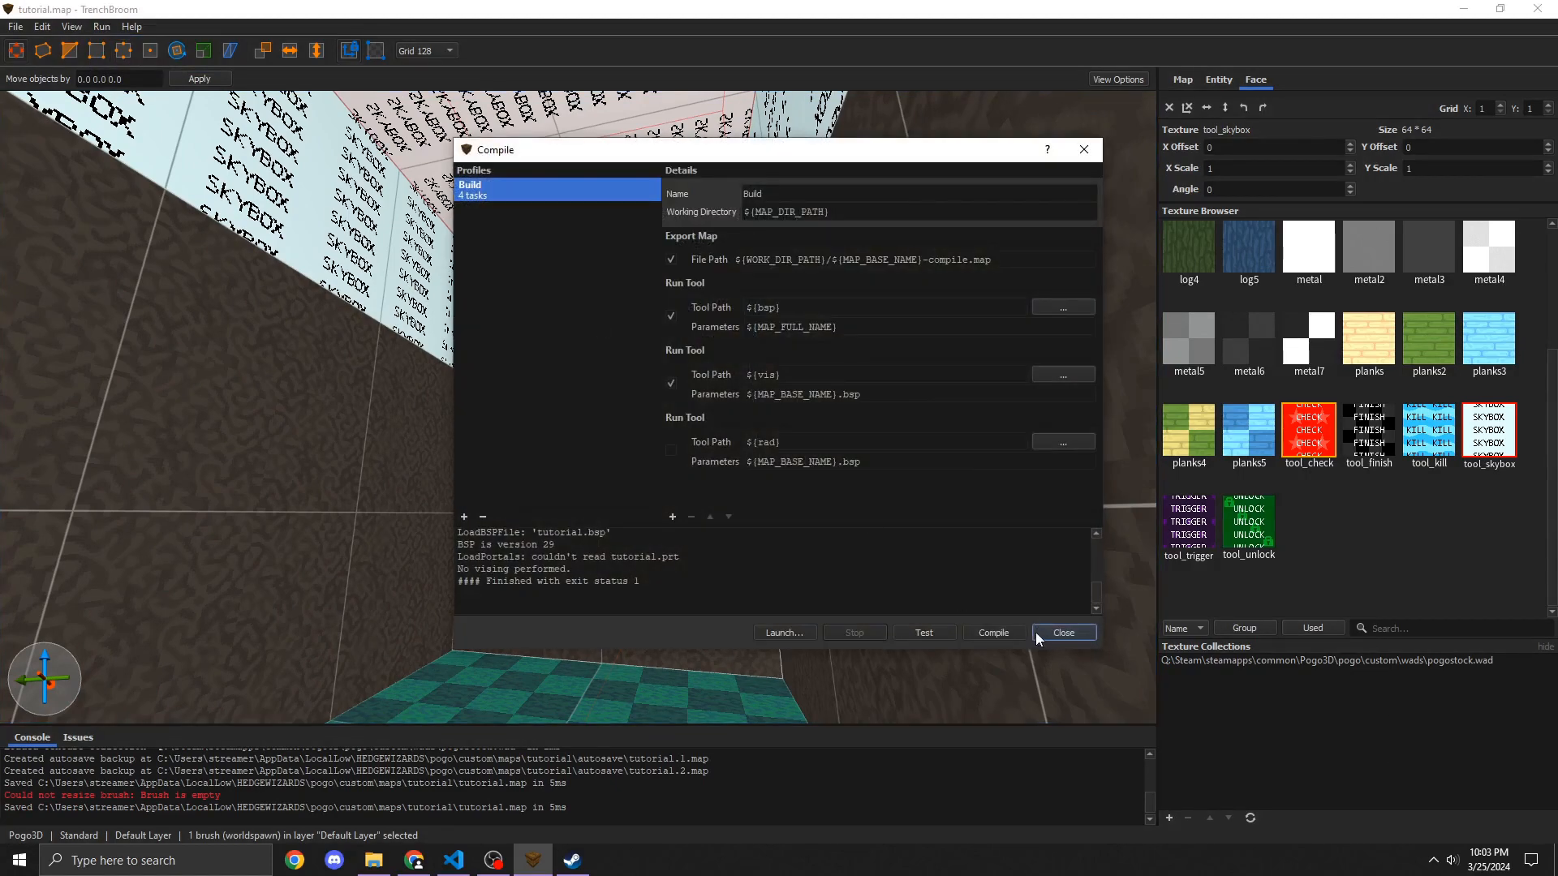
Step: Switch to Pogo3D and load the tutorial map from Custom Maps
left_click(573, 862)
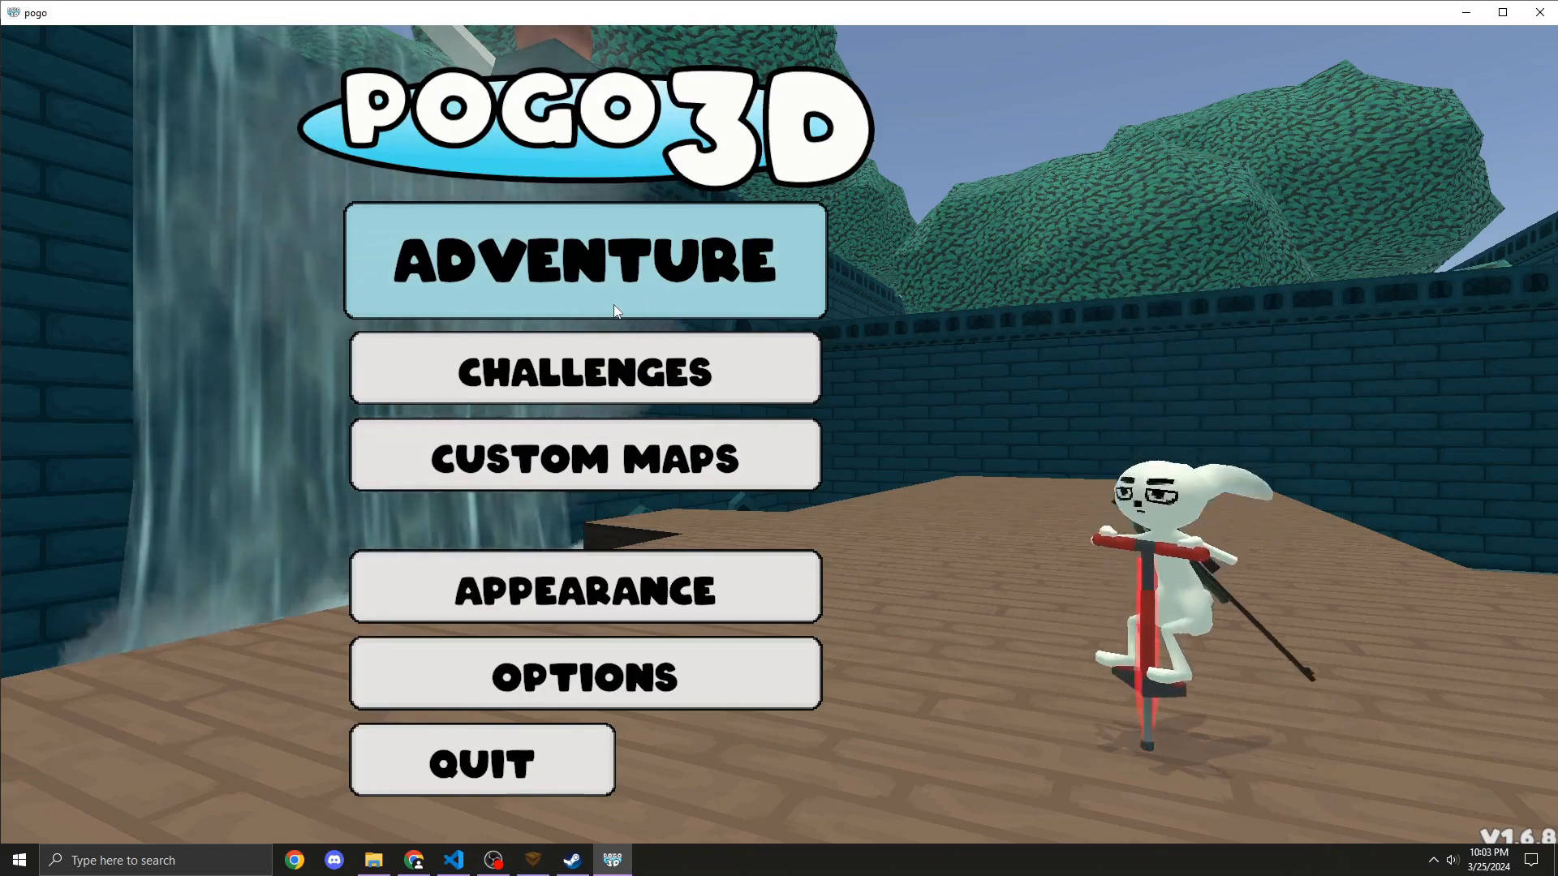
left_click(488, 869)
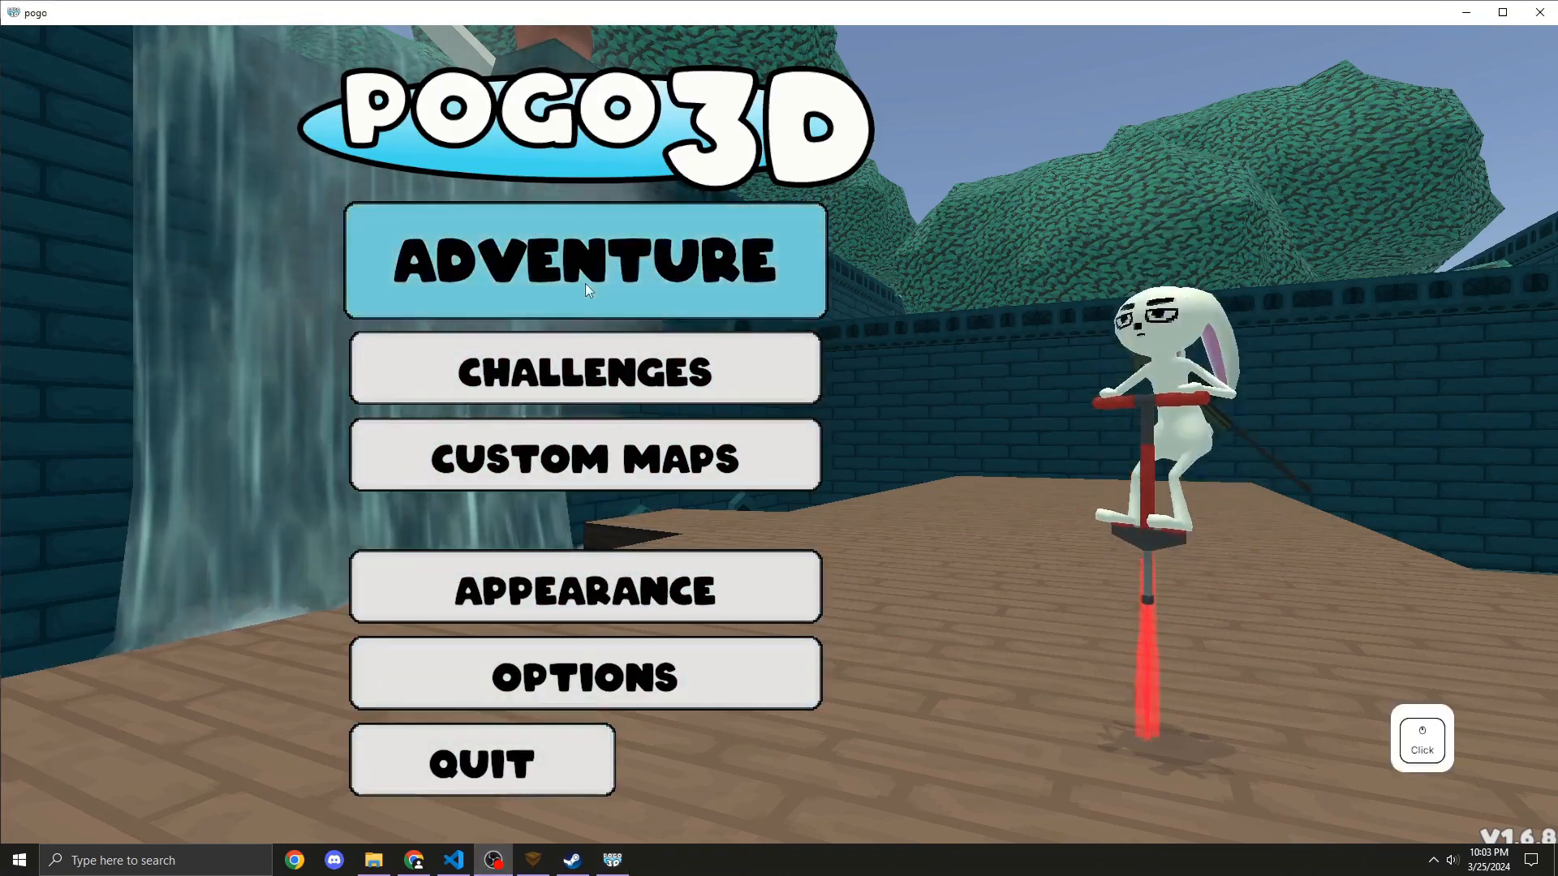
left_click(585, 284)
left_click(164, 775)
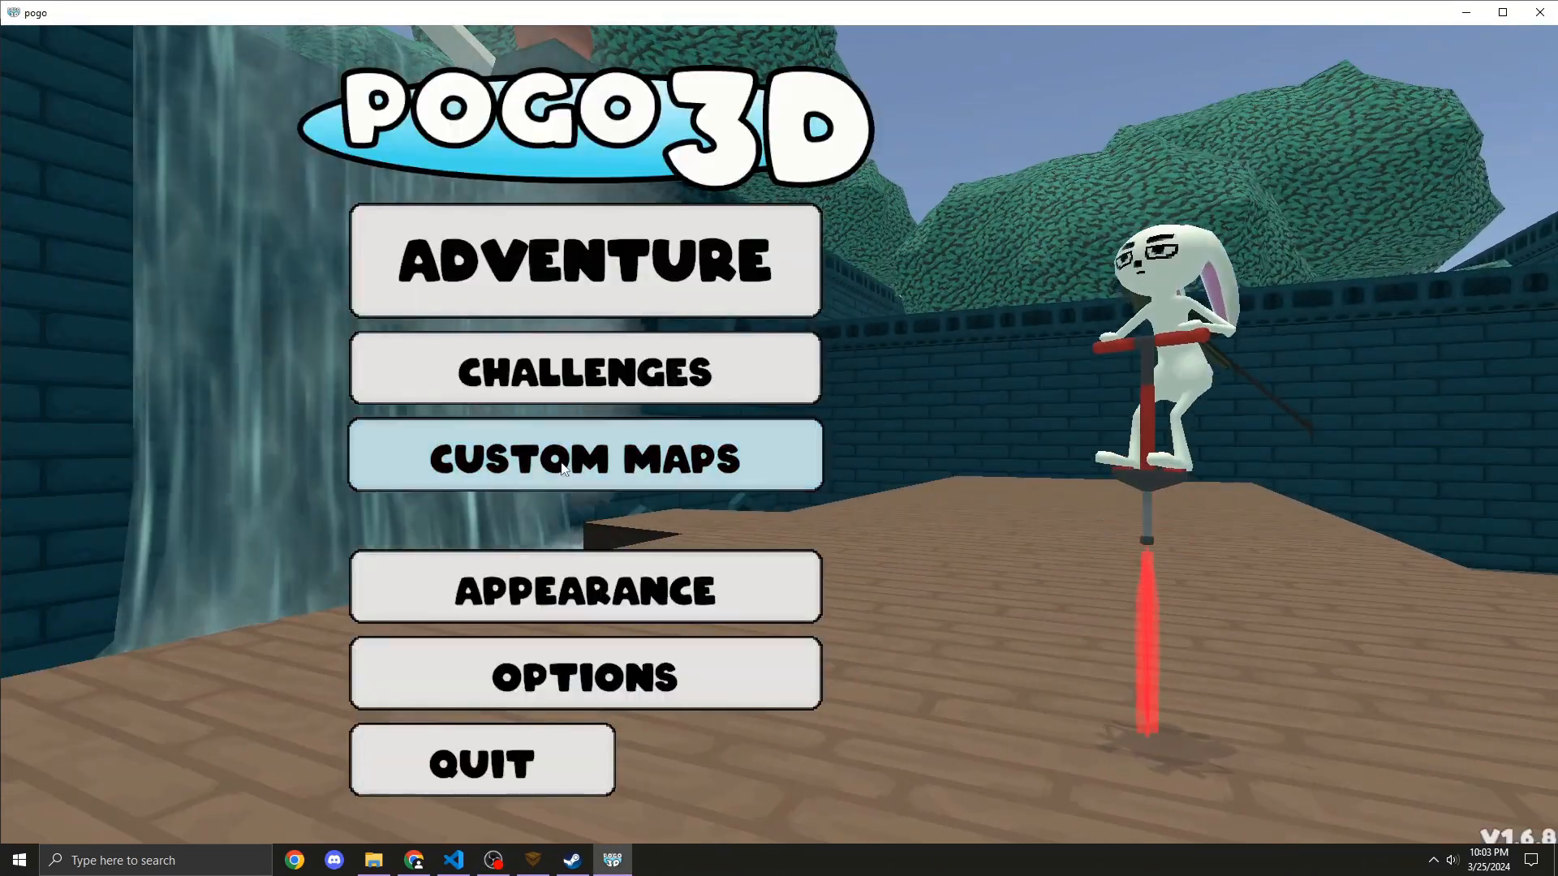
left_click(673, 456)
left_click(715, 258)
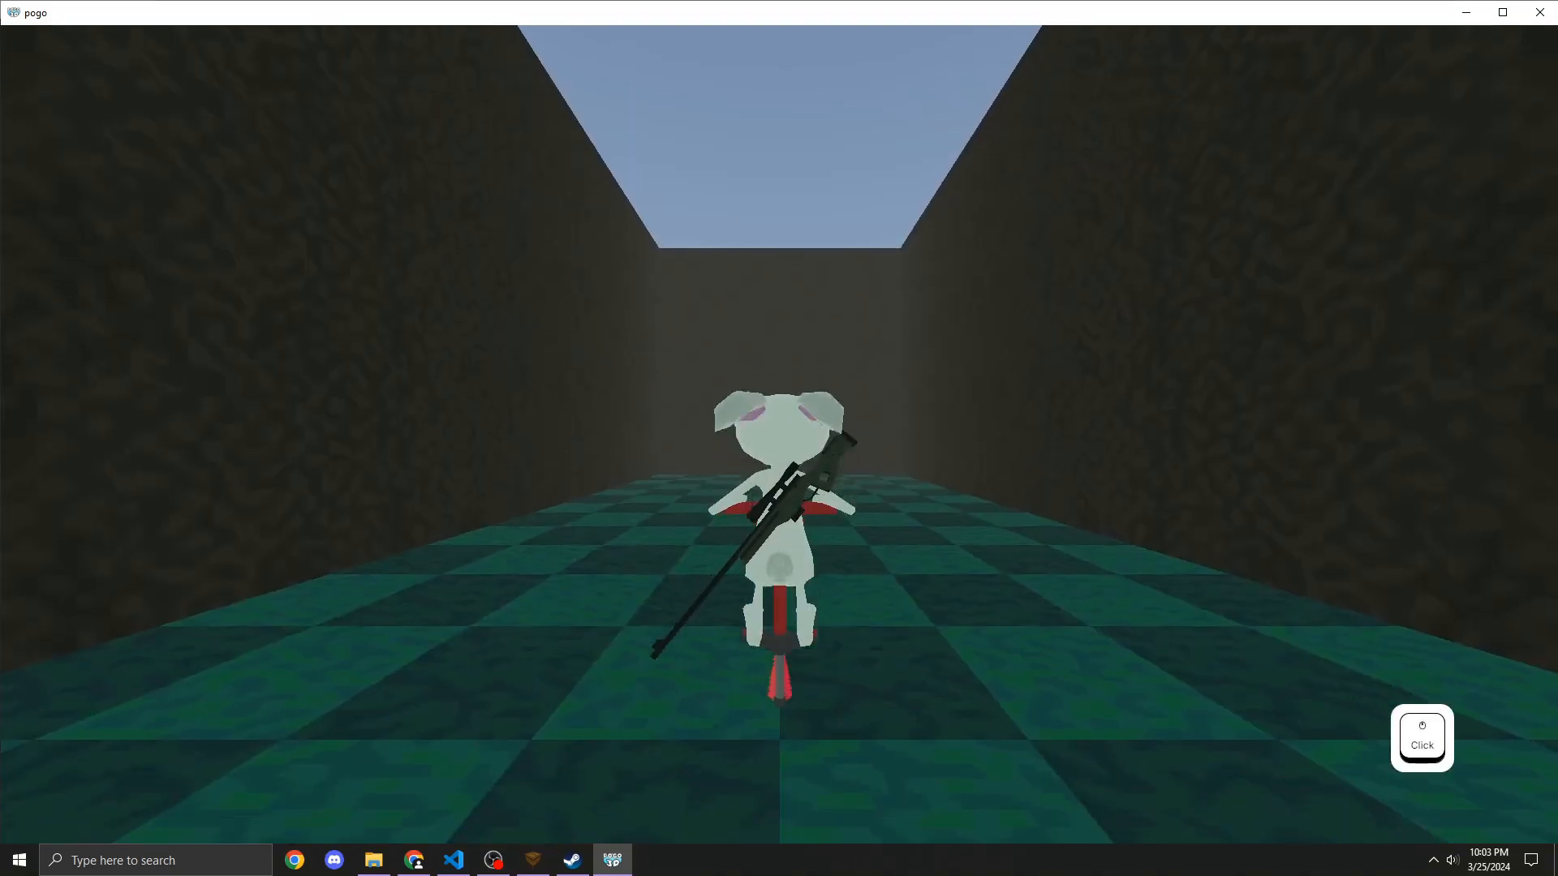
Step: Test-play the map, looking around the enclosed room, then quit to the main menu
key("Escape")
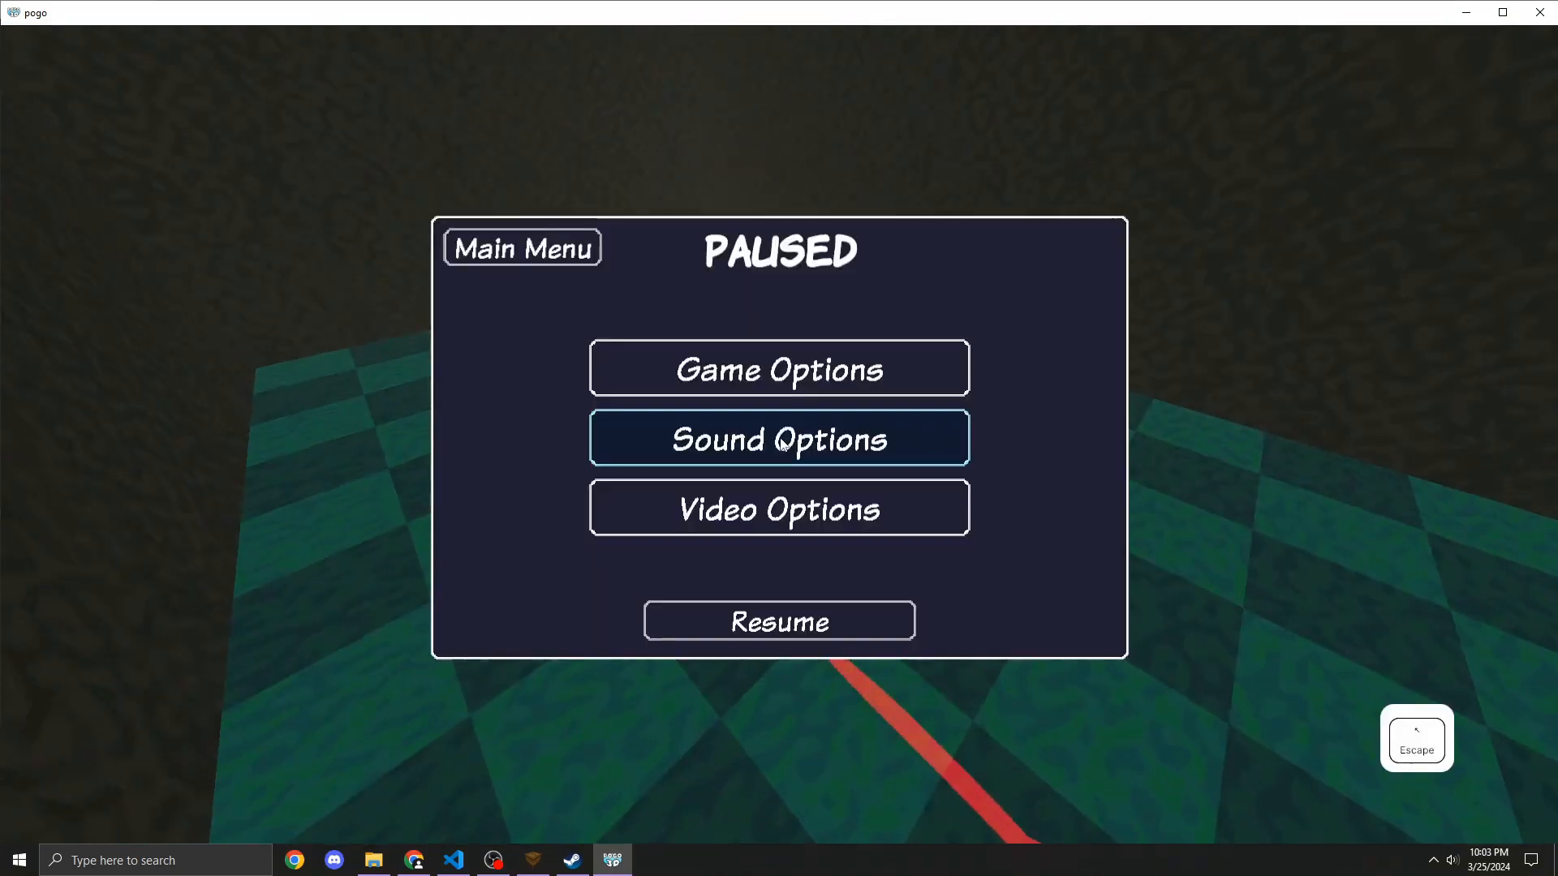
left_click(778, 438)
left_click(810, 602)
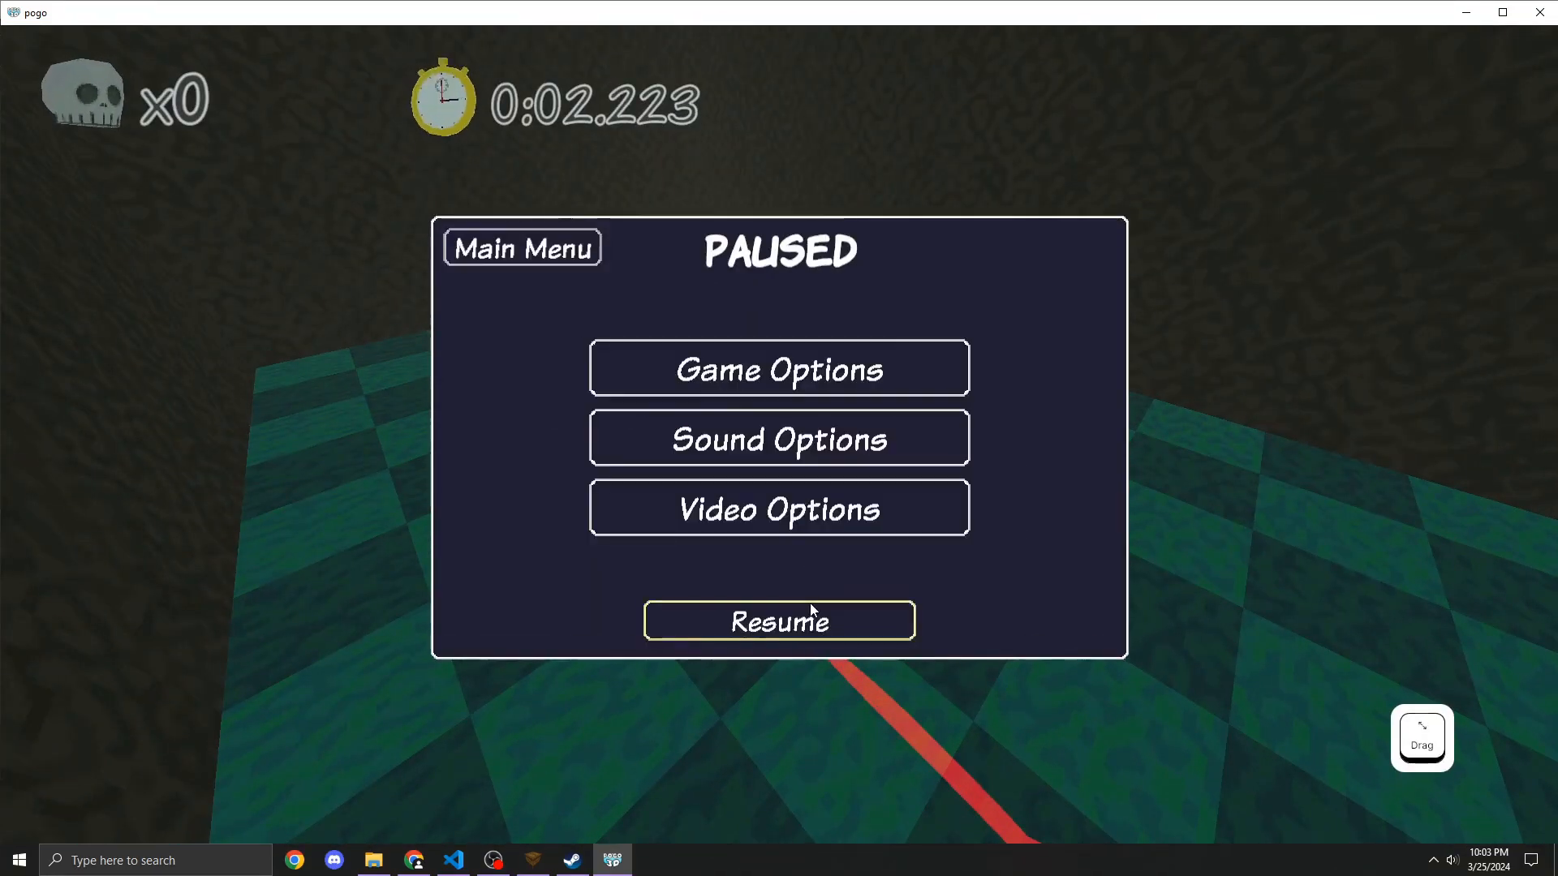
left_click(809, 602)
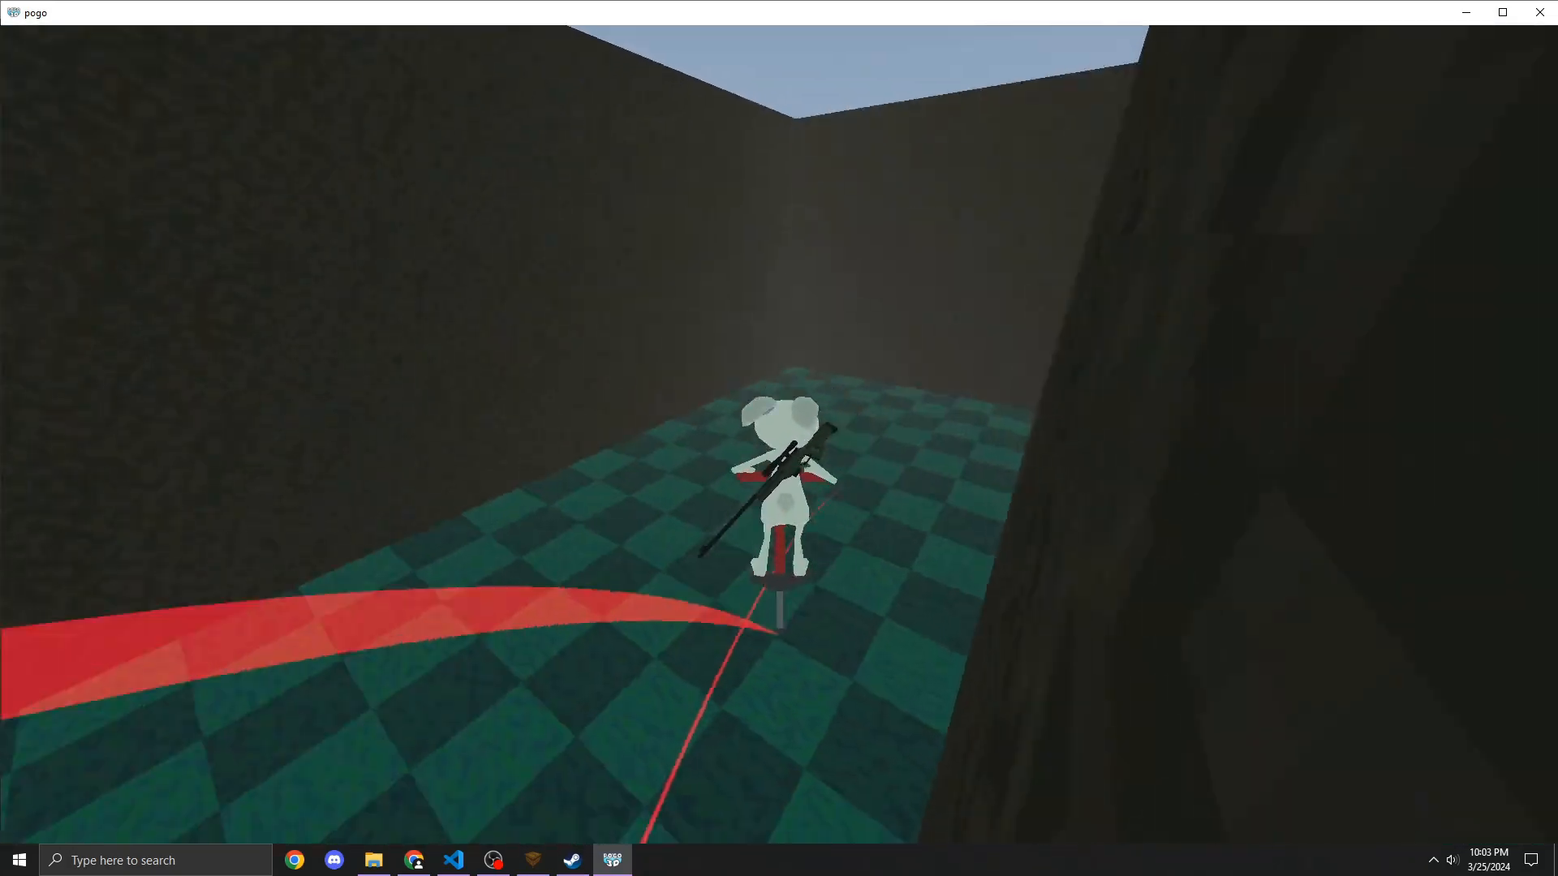
left_click_drag(779, 438, 632, 478)
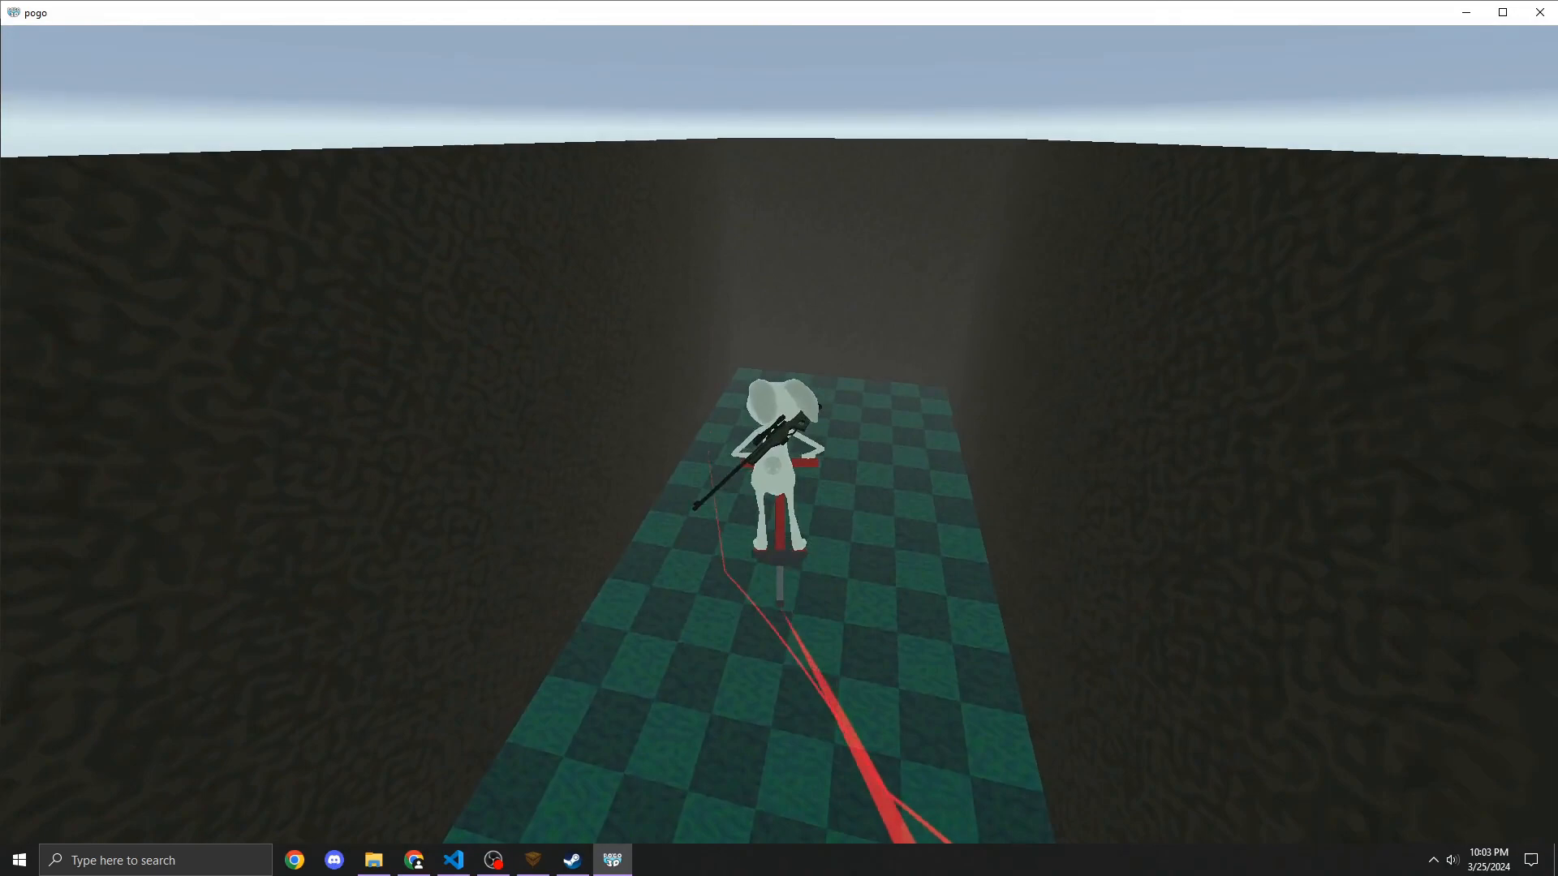
left_click_drag(779, 438, 632, 446)
key("Escape")
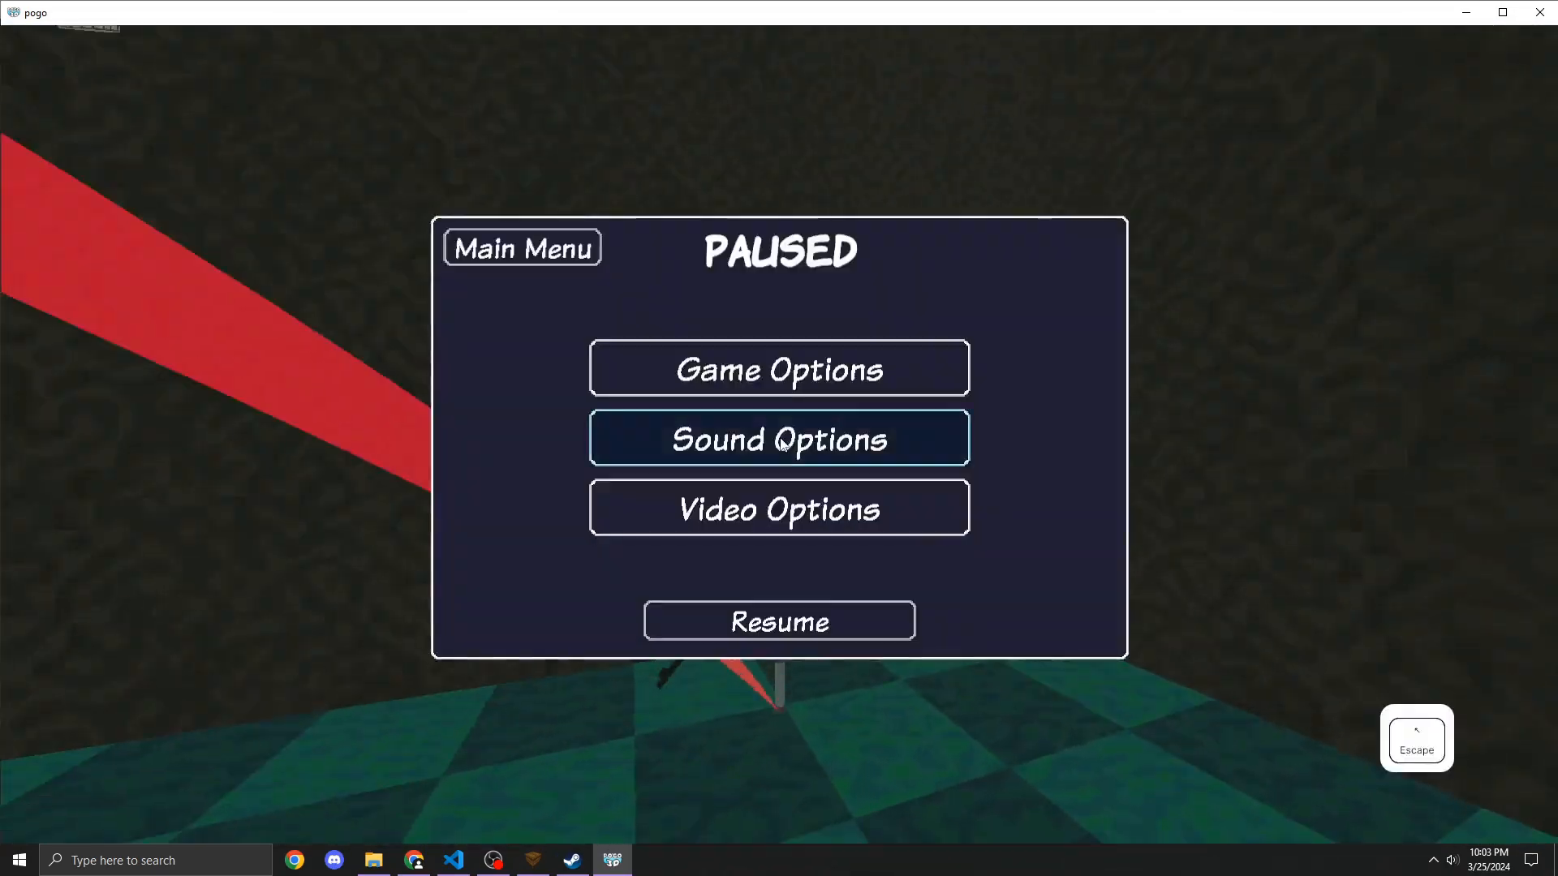
left_click(492, 265)
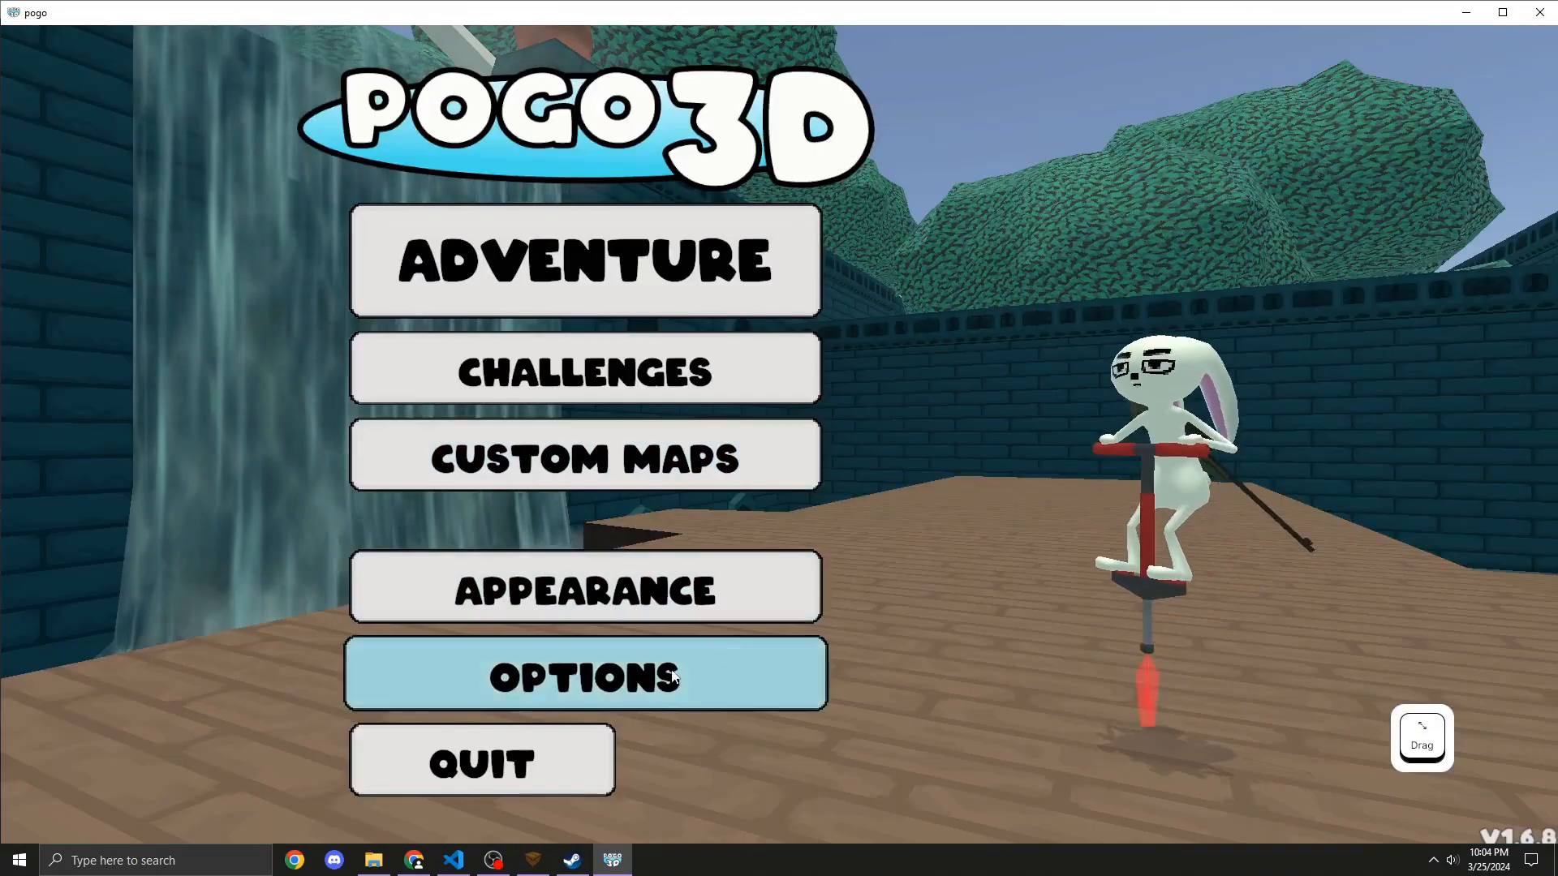
Step: Return to TrenchBroom, close the compile dialog and draw a 128-unit cube brush on the floor
left_click(535, 860)
left_click(1083, 149)
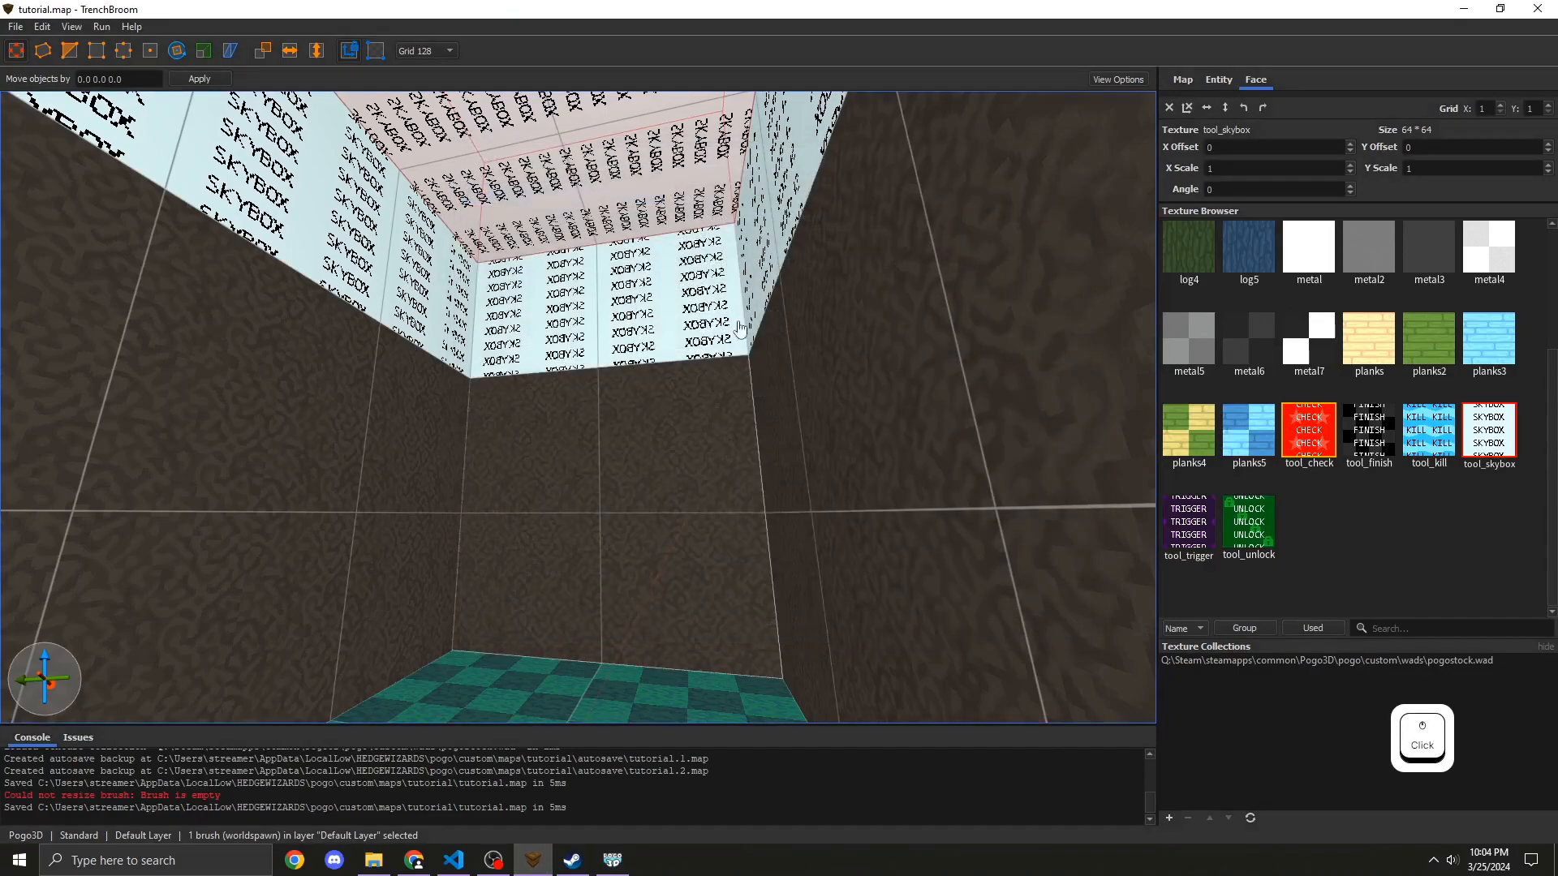
key("s")
key("a")
right_click_drag(737, 327, 704, 402)
key("d")
key("w")
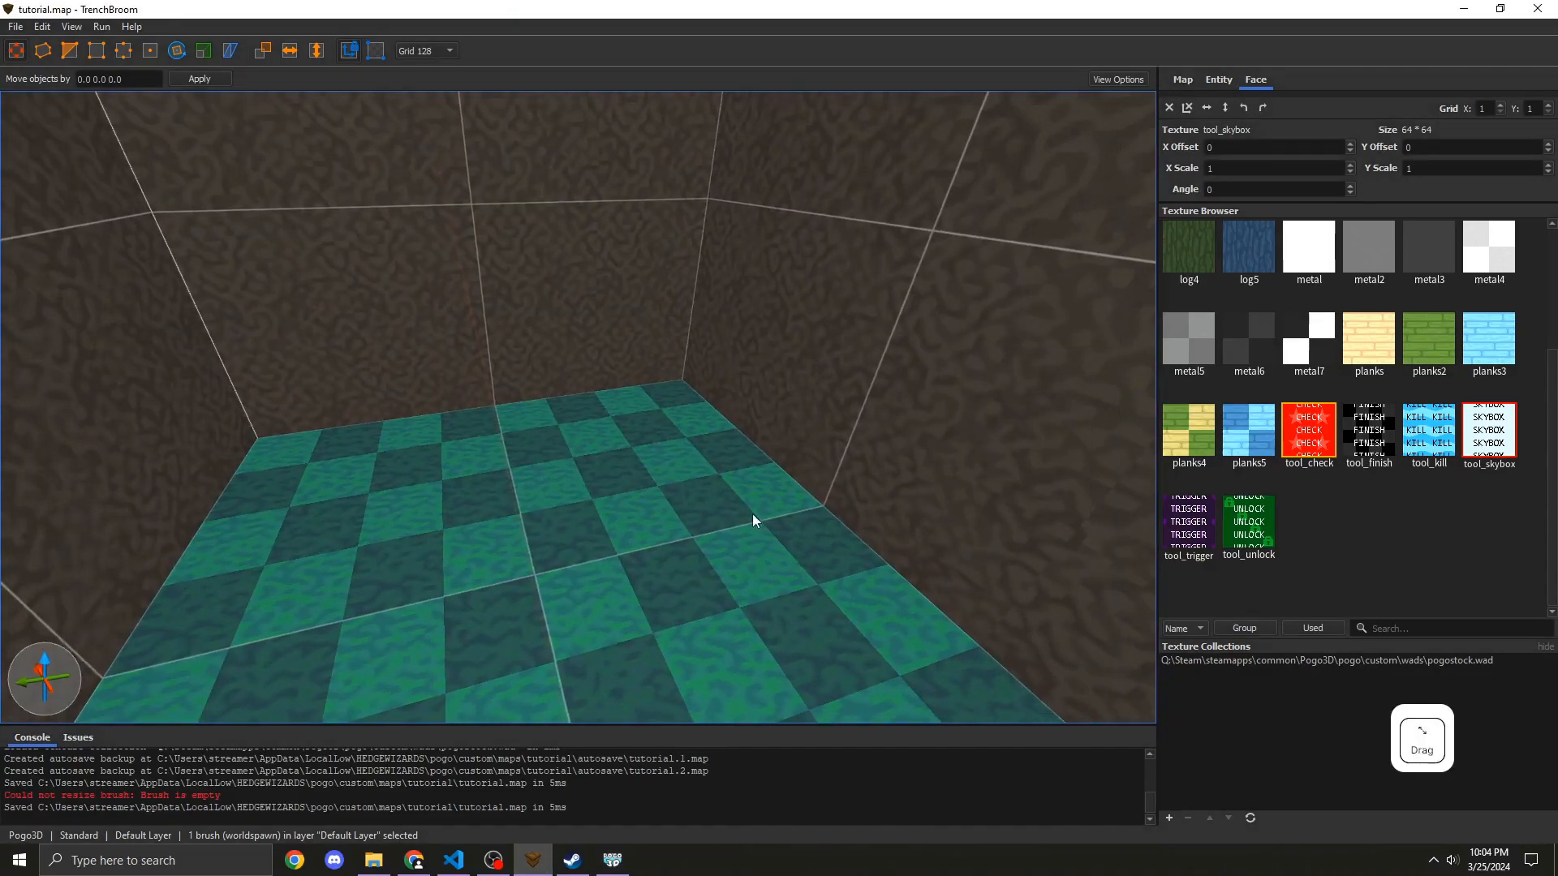
key("s")
mouse_move(859, 540)
right_mouse_down()
mouse_move(675, 547)
mouse_move(602, 498)
right_mouse_up()
key("Escape")
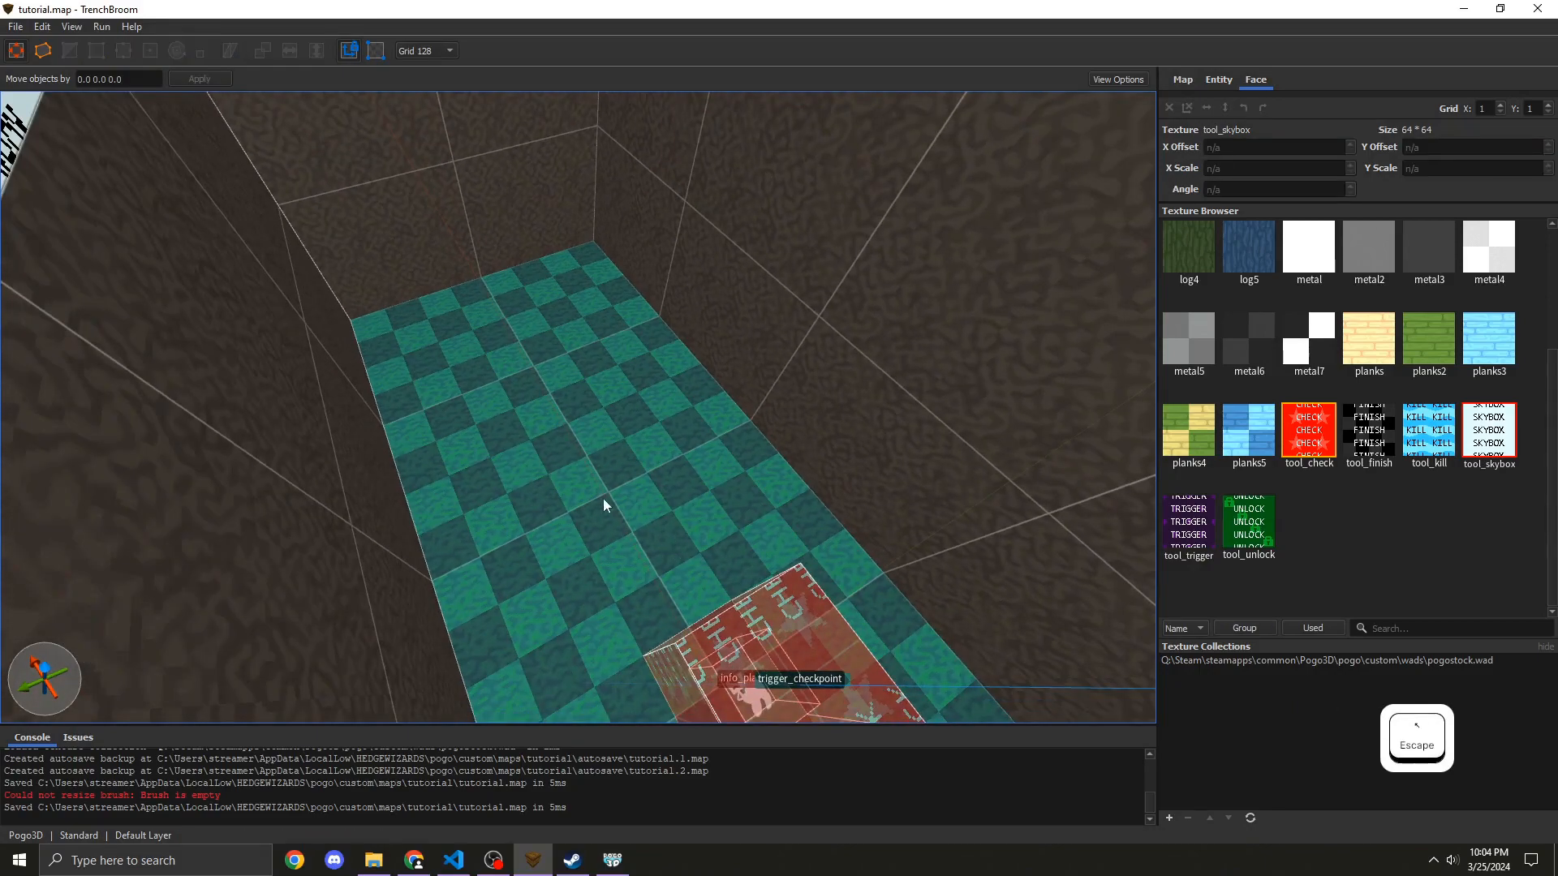
left_click(576, 314)
Step: Apply the log3 texture to the new cube brush
key("w")
right_click_drag(576, 314, 576, 304)
key("s")
key("d")
right_click_drag(602, 385, 558, 349)
key("w")
scroll(1342, 394, "up", 3)
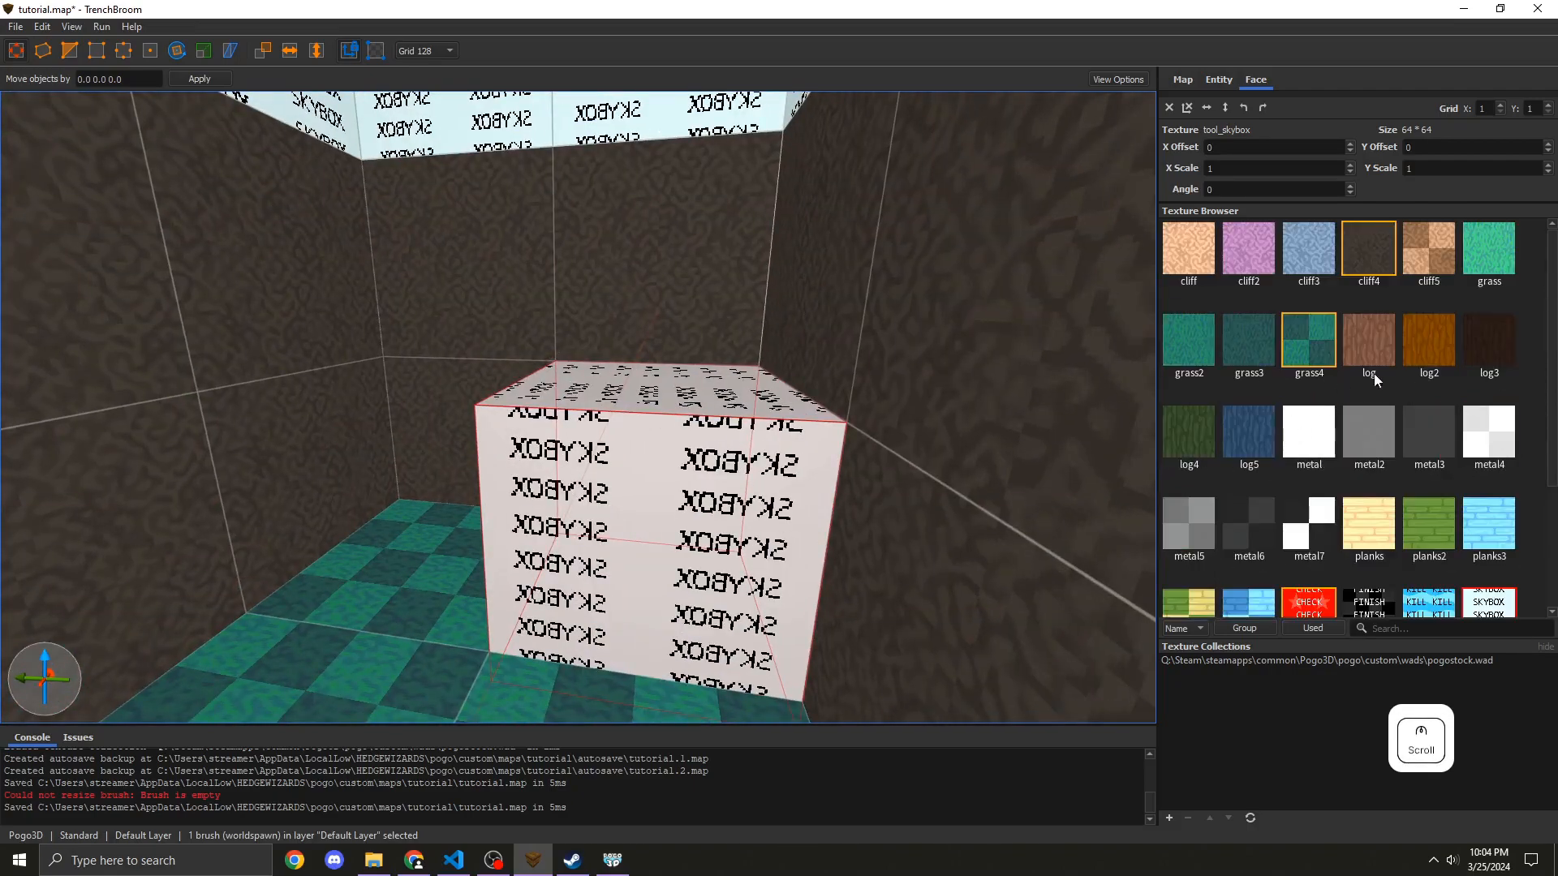
left_click(1496, 361)
Step: Apply the planks texture to the cube's top face
key("w")
mouse_move(608, 511)
right_mouse_down()
mouse_move(592, 485)
mouse_move(586, 537)
mouse_move(746, 518)
mouse_move(615, 496)
mouse_move(601, 470)
mouse_move(645, 502)
right_mouse_up()
key("s")
key("a")
key("d")
key("d")
key("s")
key("a")
key("w")
left_click(621, 474, "shift")
key("s")
key("d")
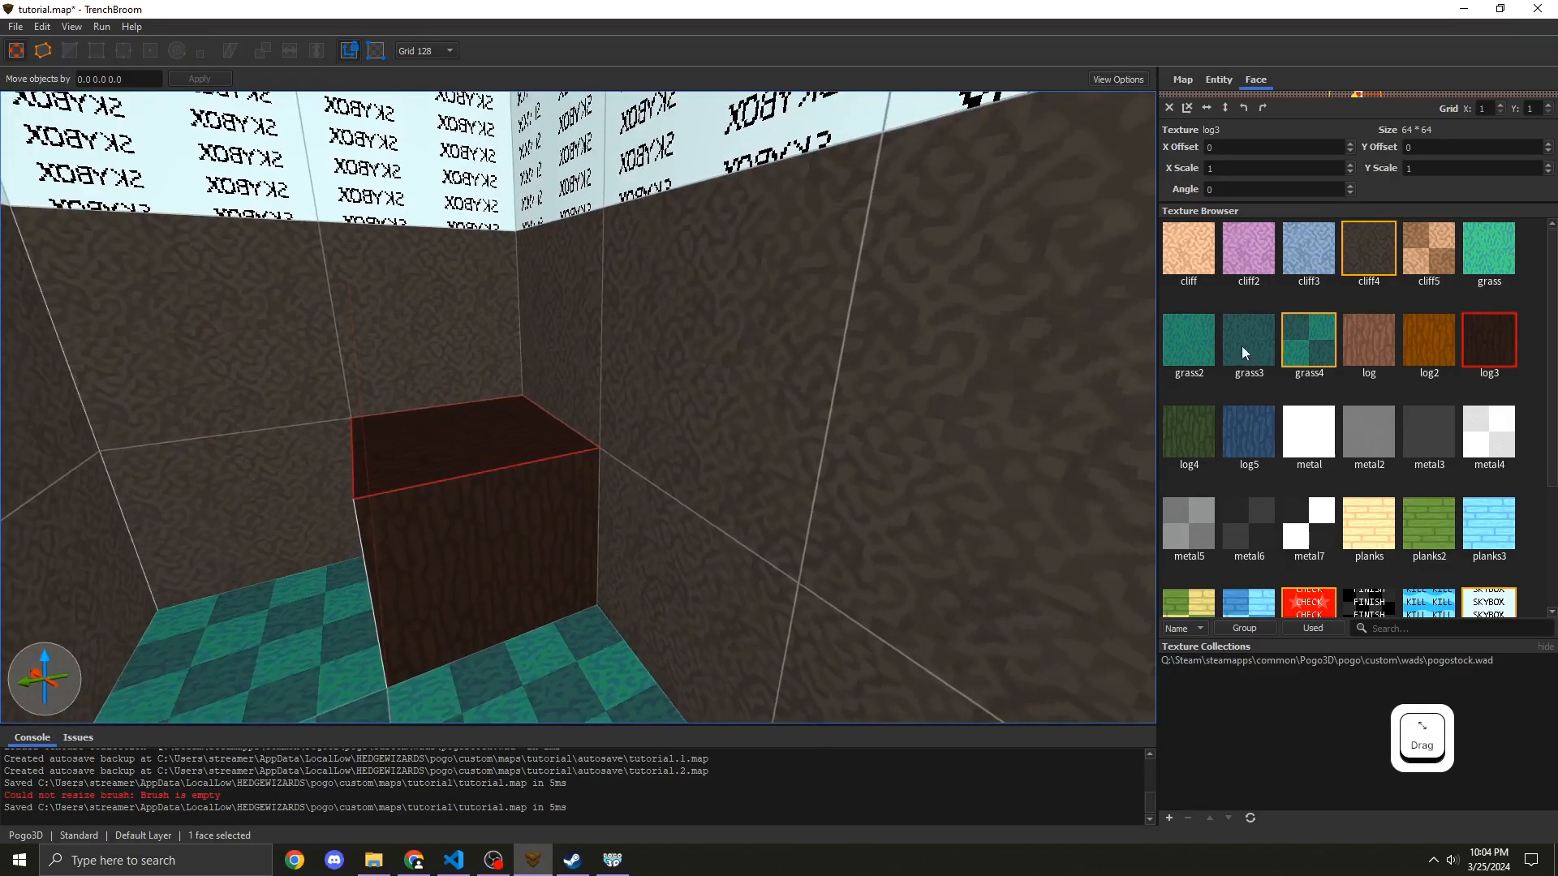
scroll(1371, 306, "down", 2)
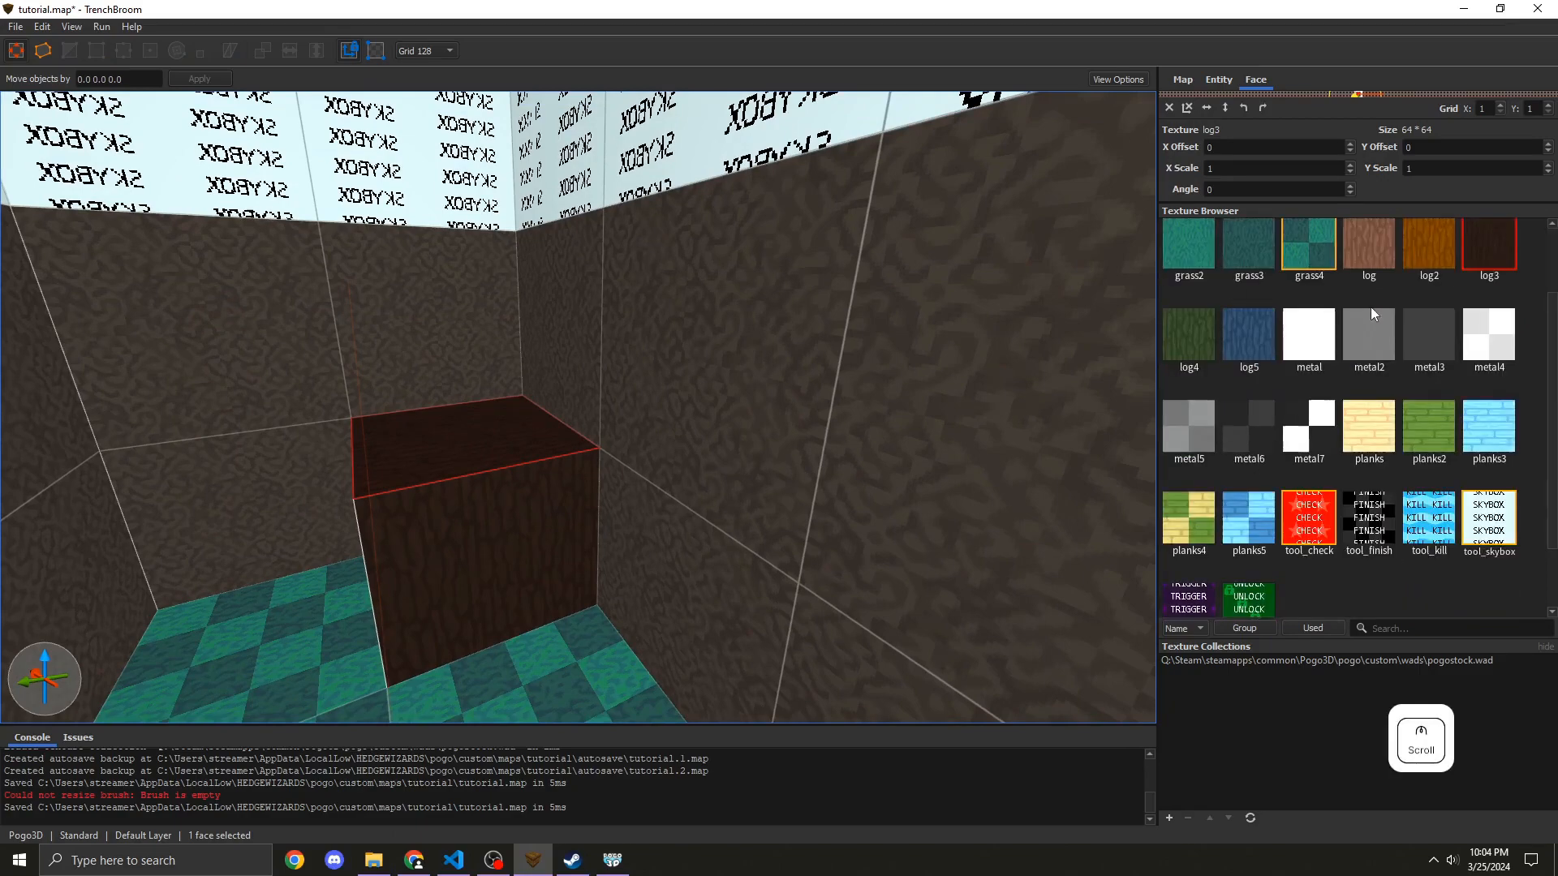
left_click(1384, 442)
Step: Draw a new brush on top of the cube and apply the tool_finish texture to it
key("a")
key("w")
right_click_drag(715, 526, 630, 492)
key("d")
key("s")
key("w")
key("d")
key("w")
key("s")
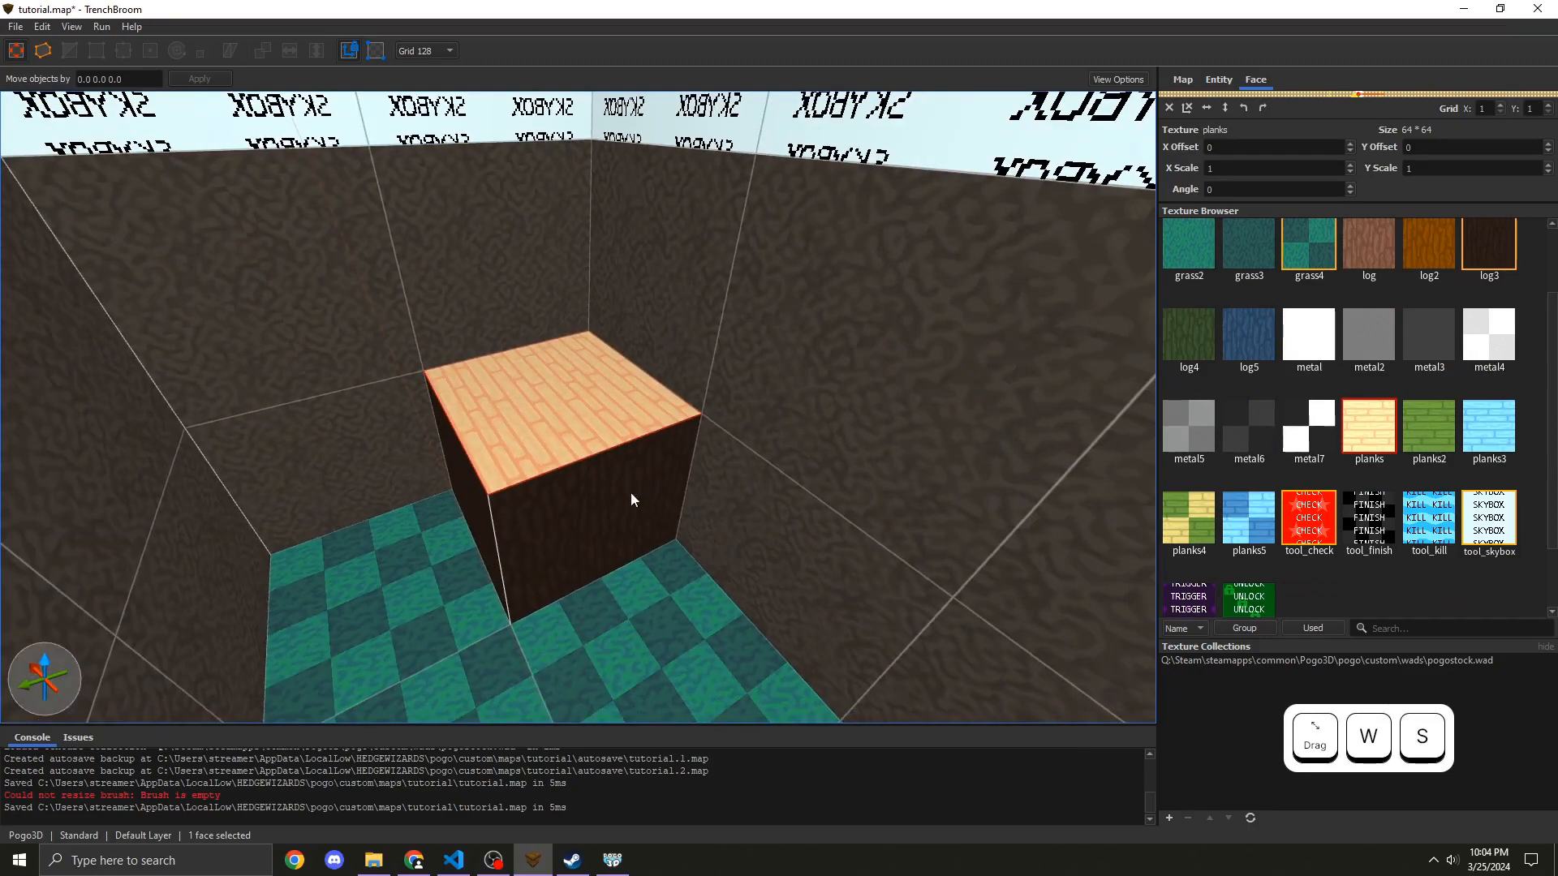
key("Escape")
mouse_move(436, 397)
left_mouse_down()
mouse_move(451, 381)
mouse_move(544, 403)
left_mouse_up()
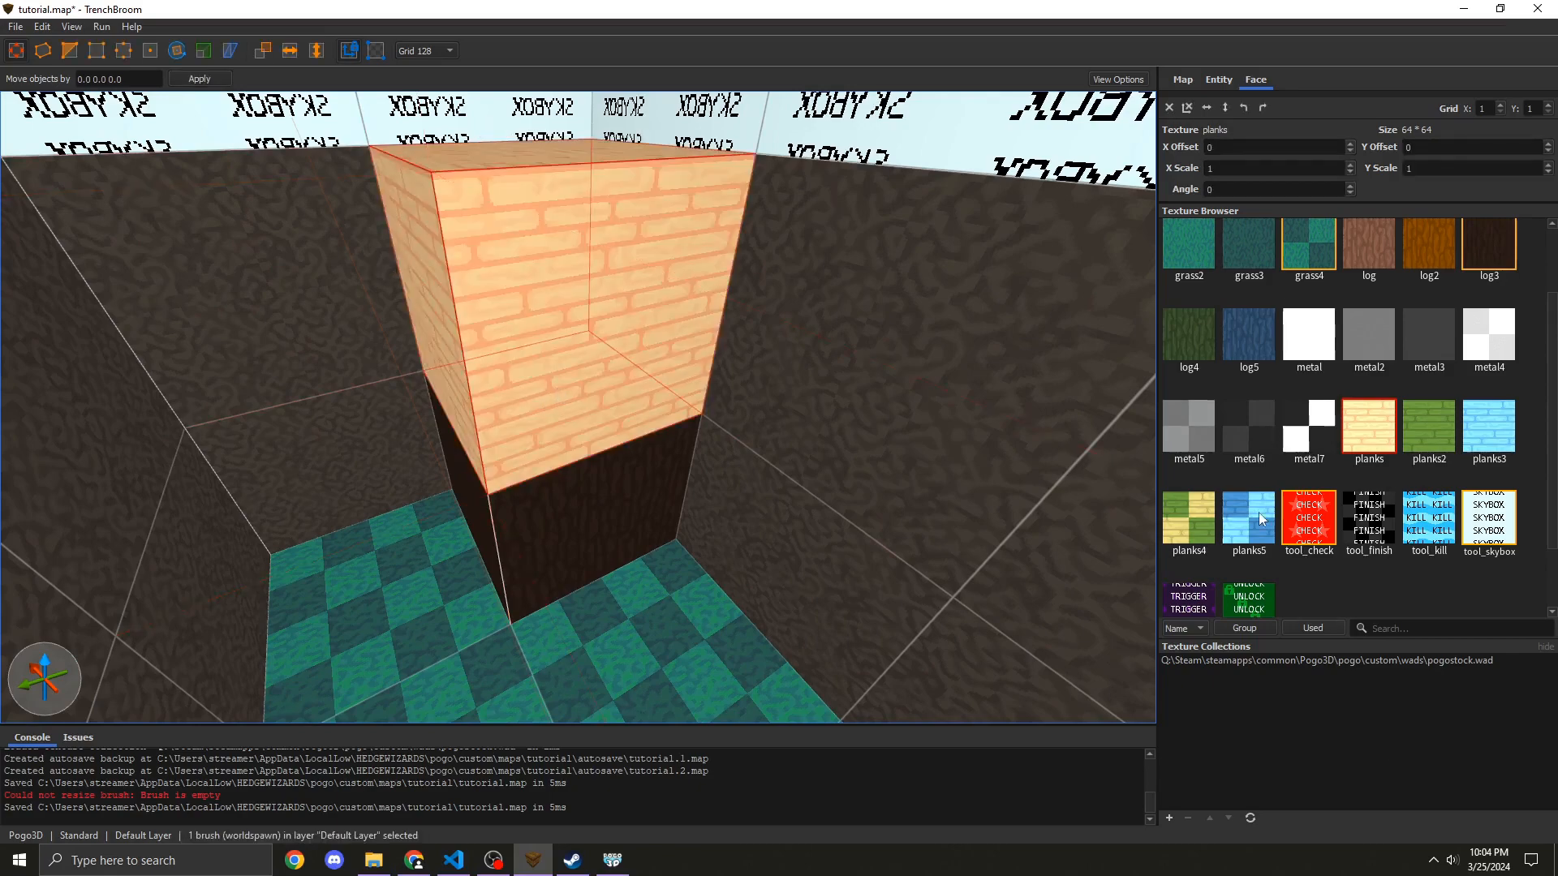
left_click(1363, 531)
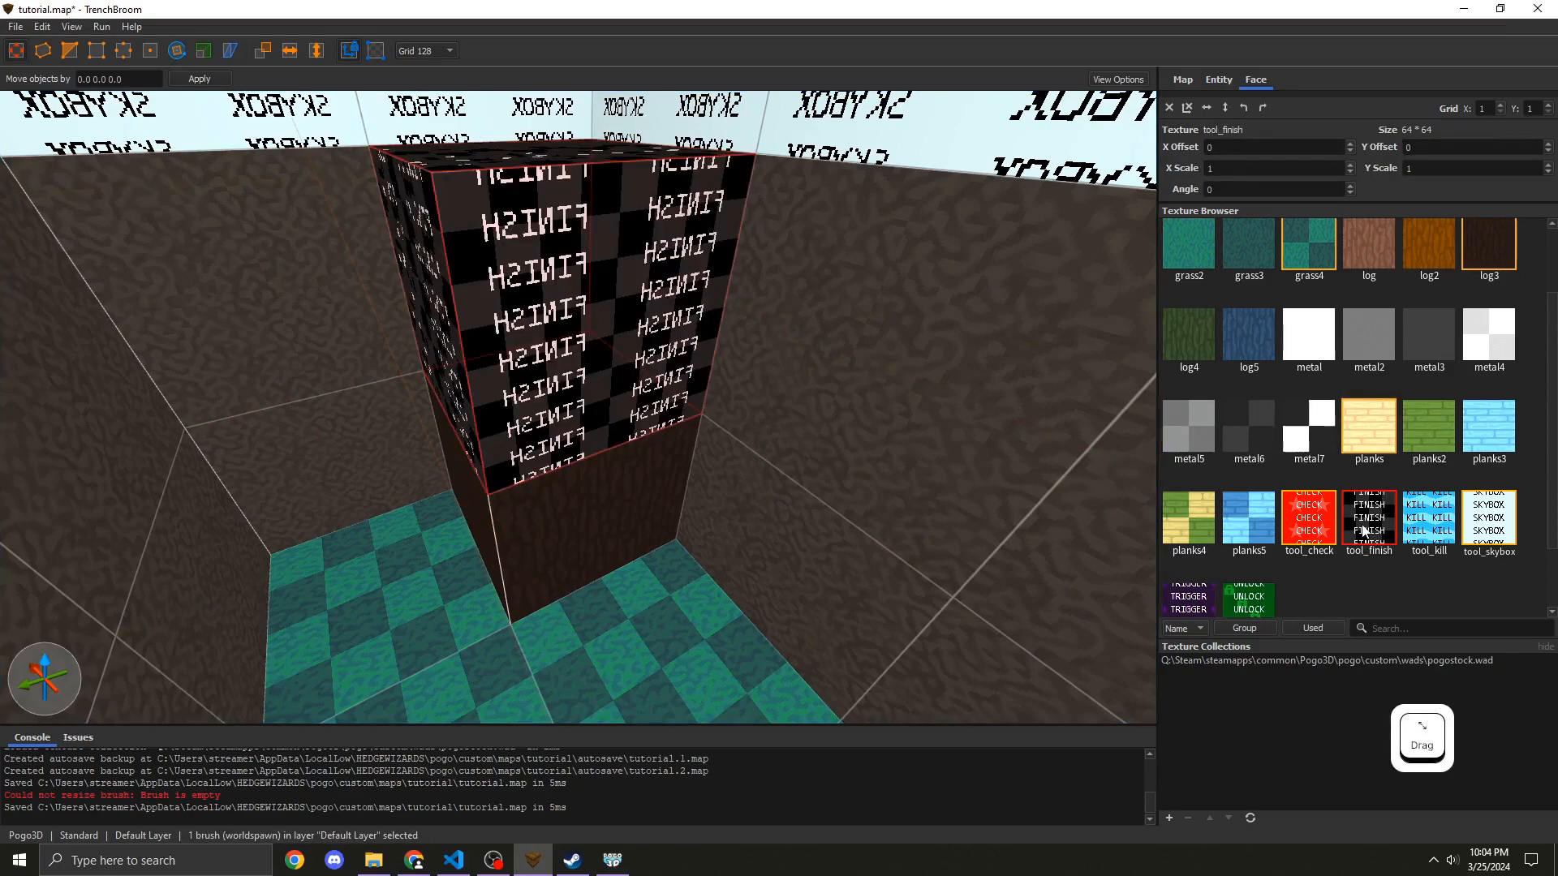
Step: Resize the tool_finish brush with the grid set to 16, then 32
left_click(453, 53)
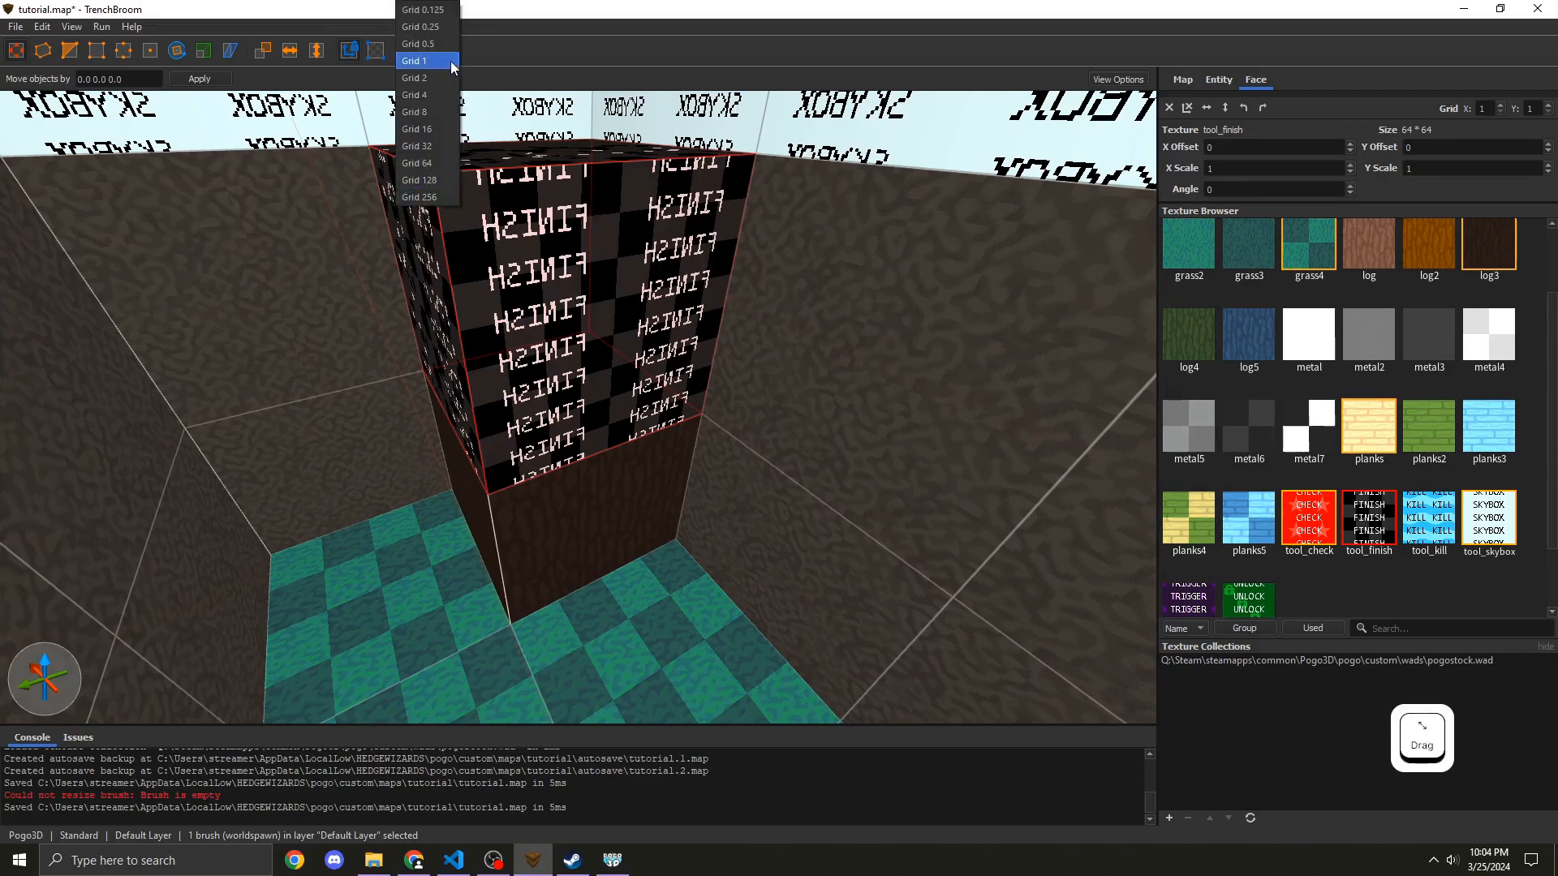
left_click(454, 126)
key("a")
right_click_drag(496, 135, 649, 154)
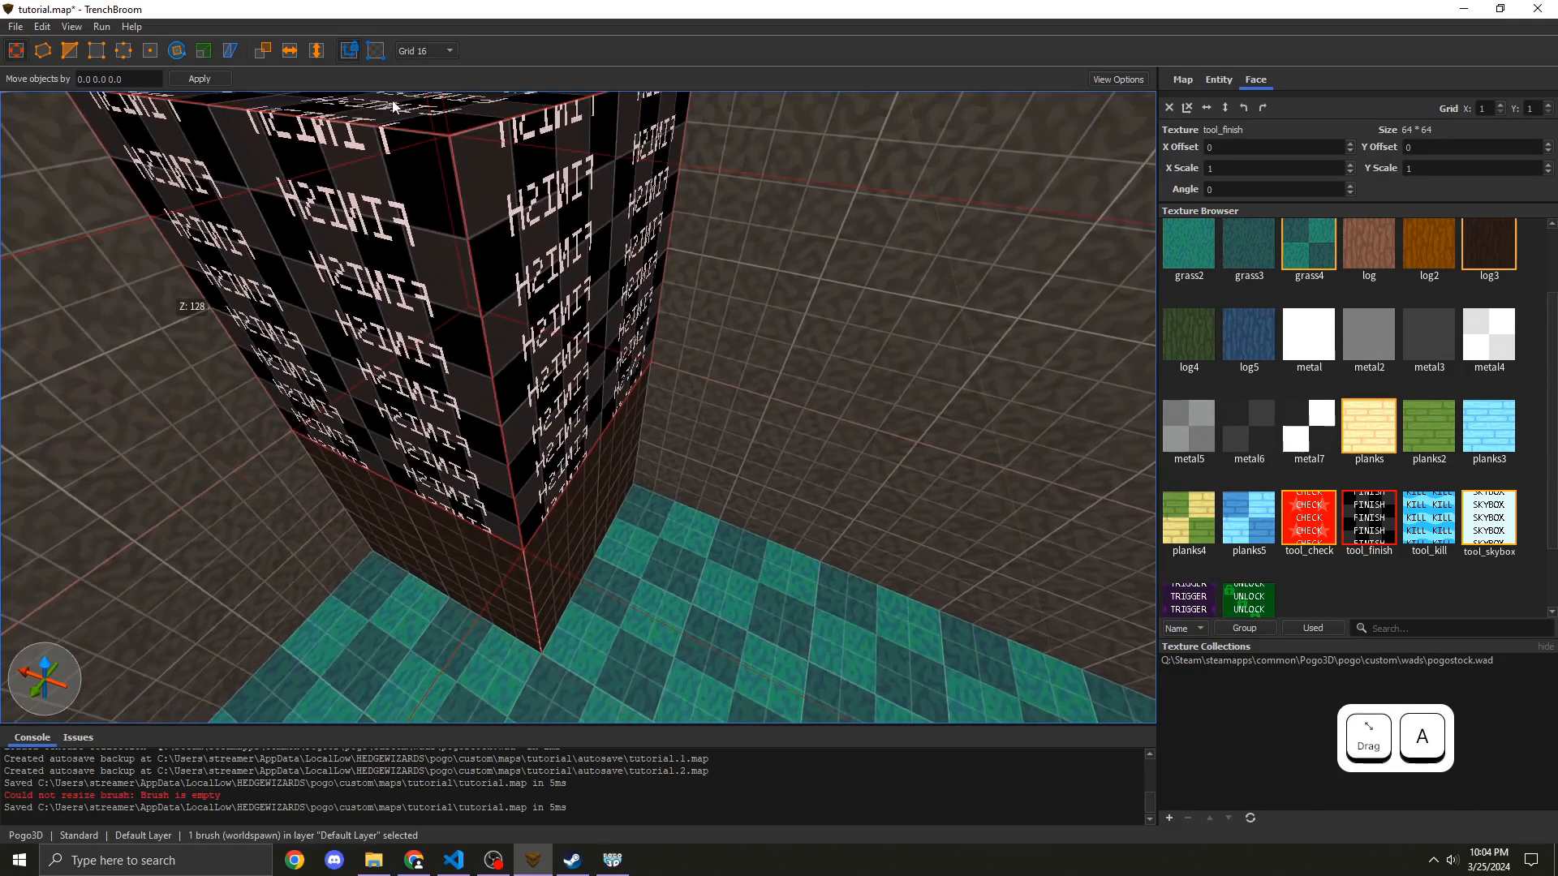
left_click(414, 55)
left_click(453, 151)
key("a")
mouse_move(653, 327)
right_mouse_down()
mouse_move(672, 318)
mouse_move(648, 318)
right_mouse_up()
key("d")
left_click_drag(624, 337, 566, 326, "shift")
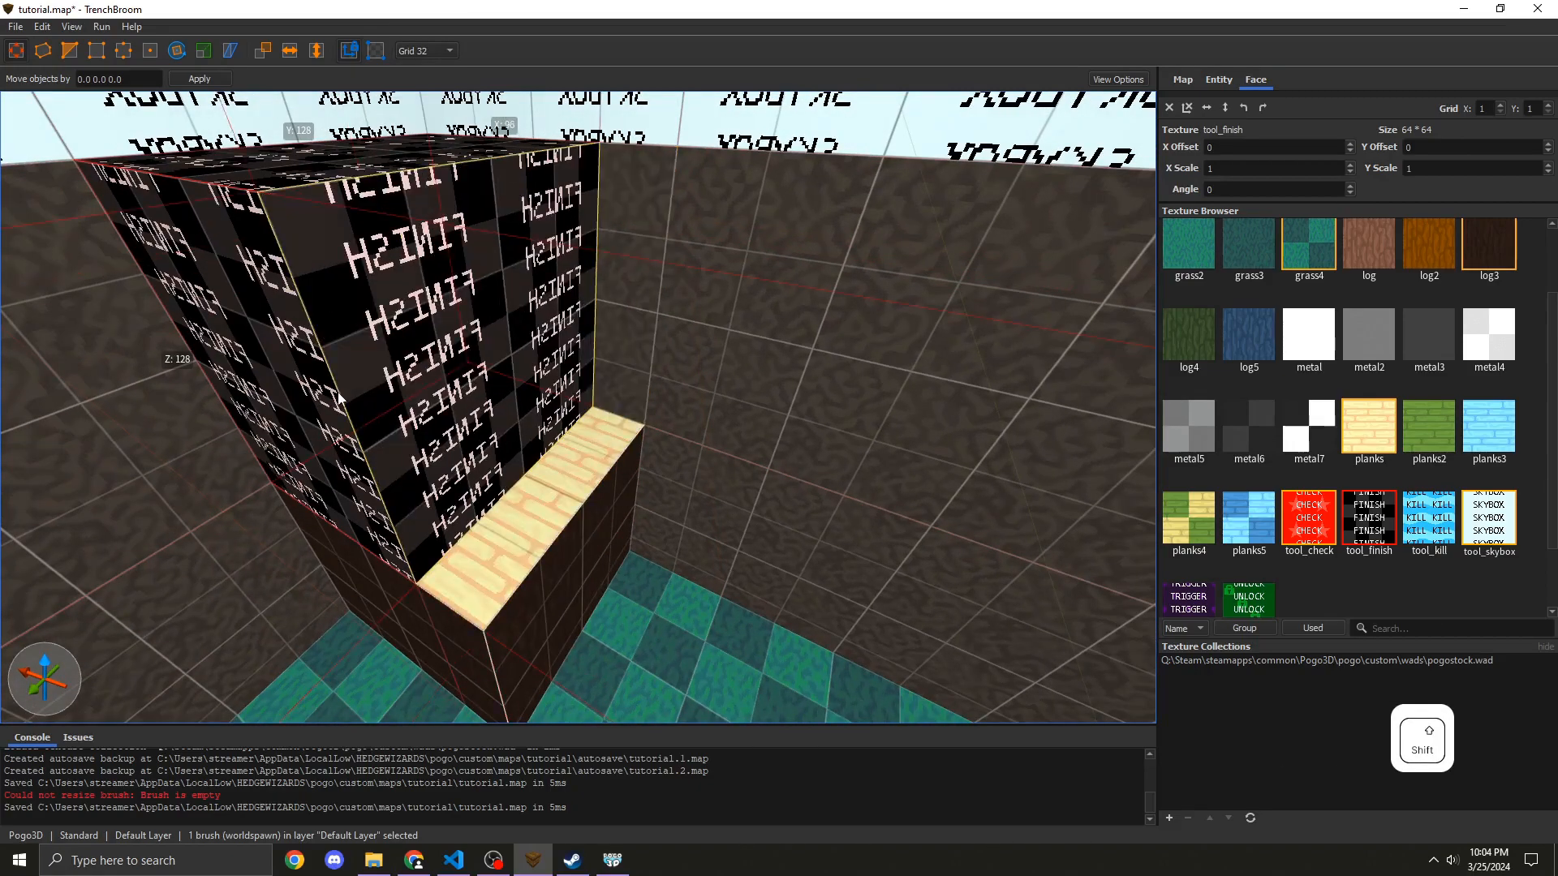
Step: Shrink the tool_finish brush further so it sits on only part of the cube's planks top
left_click_drag(373, 407, 391, 365, "shift")
key("w")
mouse_move(696, 519)
right_mouse_down()
mouse_move(699, 472)
mouse_move(600, 328)
right_mouse_up()
key("d")
key("s")
key("a")
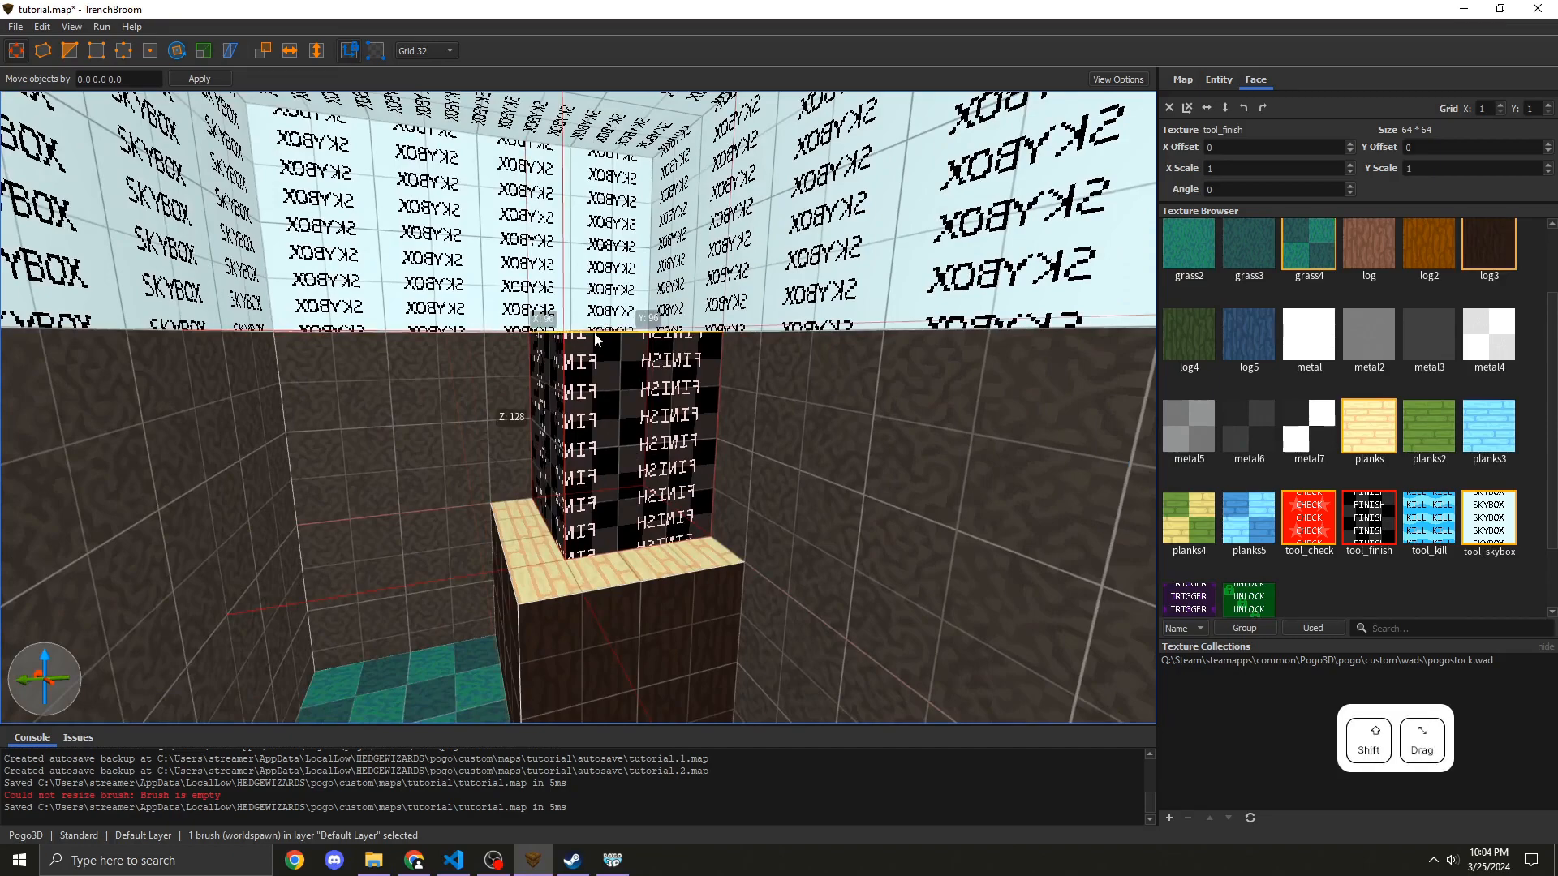
left_click_drag(595, 333, 589, 367, "shift")
key("w")
mouse_move(589, 367)
right_mouse_down()
mouse_move(592, 387)
mouse_move(596, 369)
mouse_move(567, 371)
right_mouse_up()
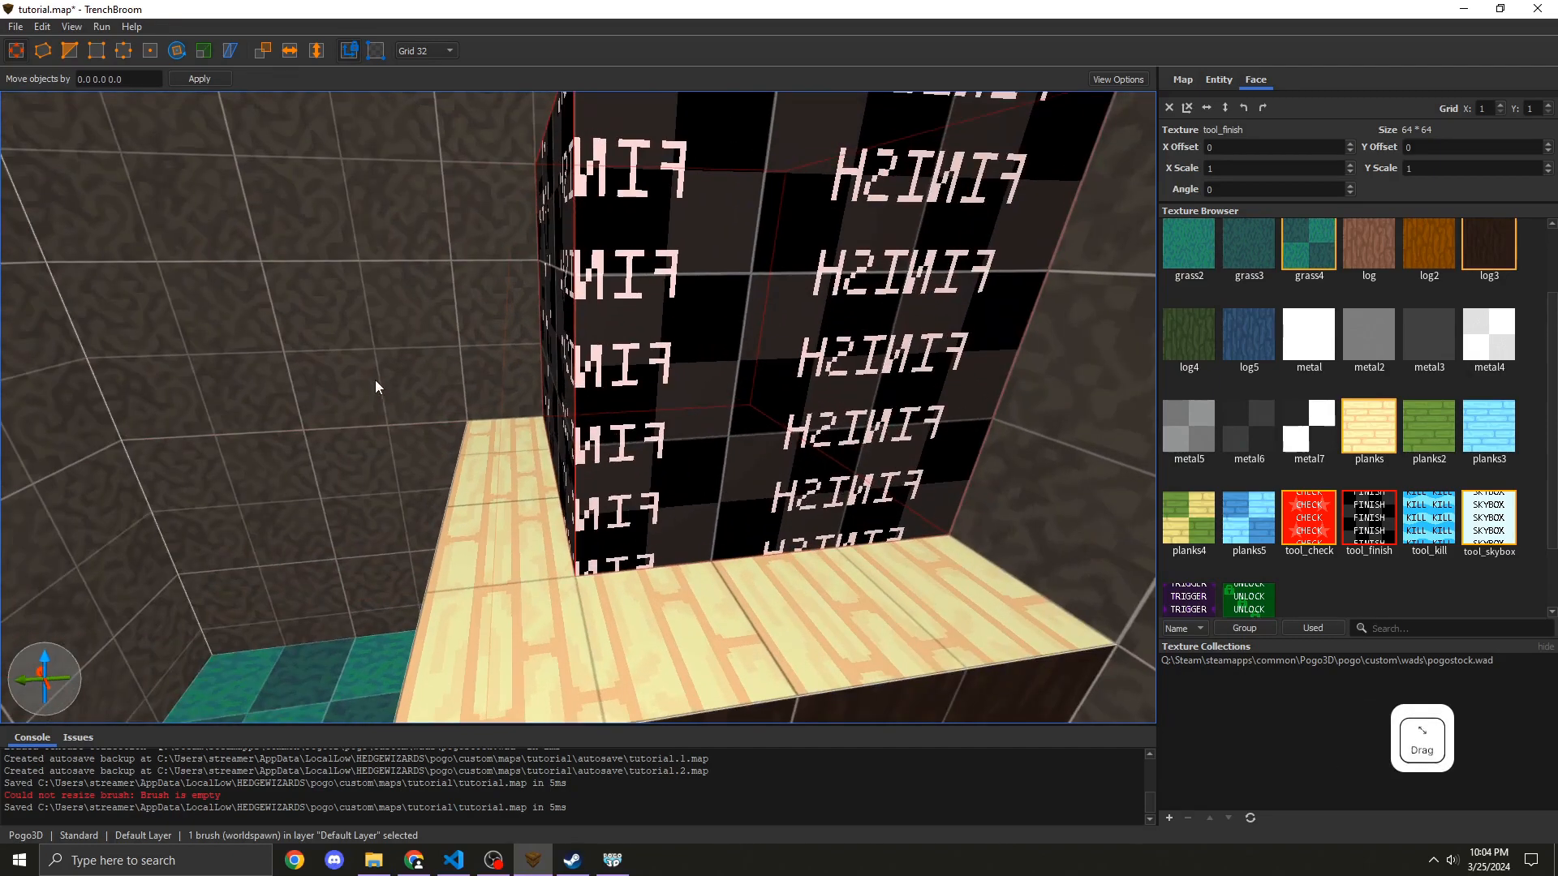
Step: Save the map and compile it again
key("Escape")
right_click_drag(562, 439, 586, 412)
key("s")
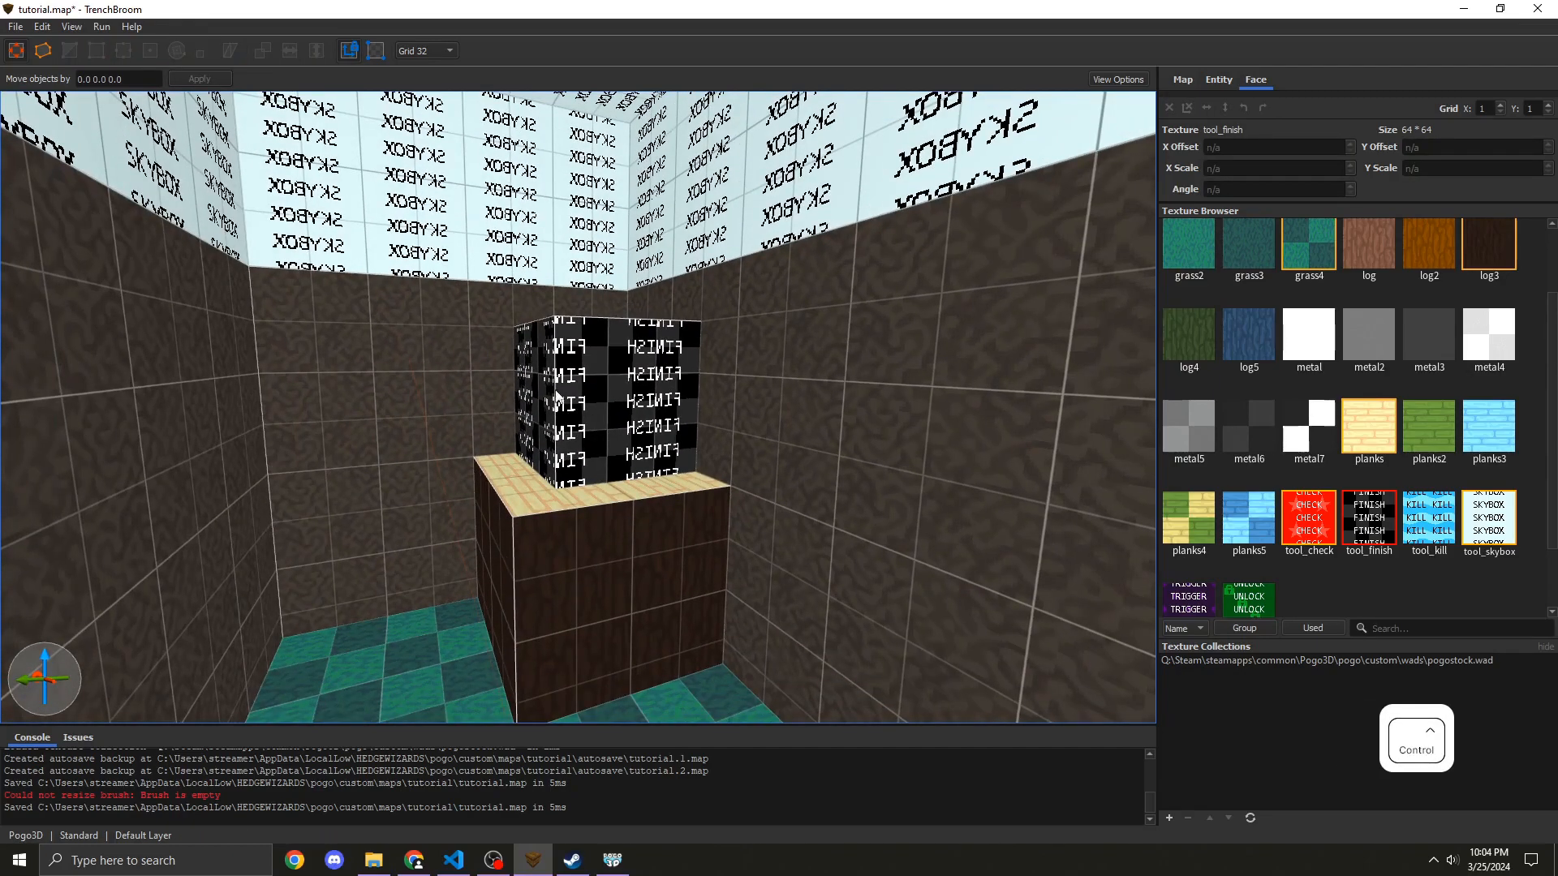
key("ctrl+s")
left_click(116, 50)
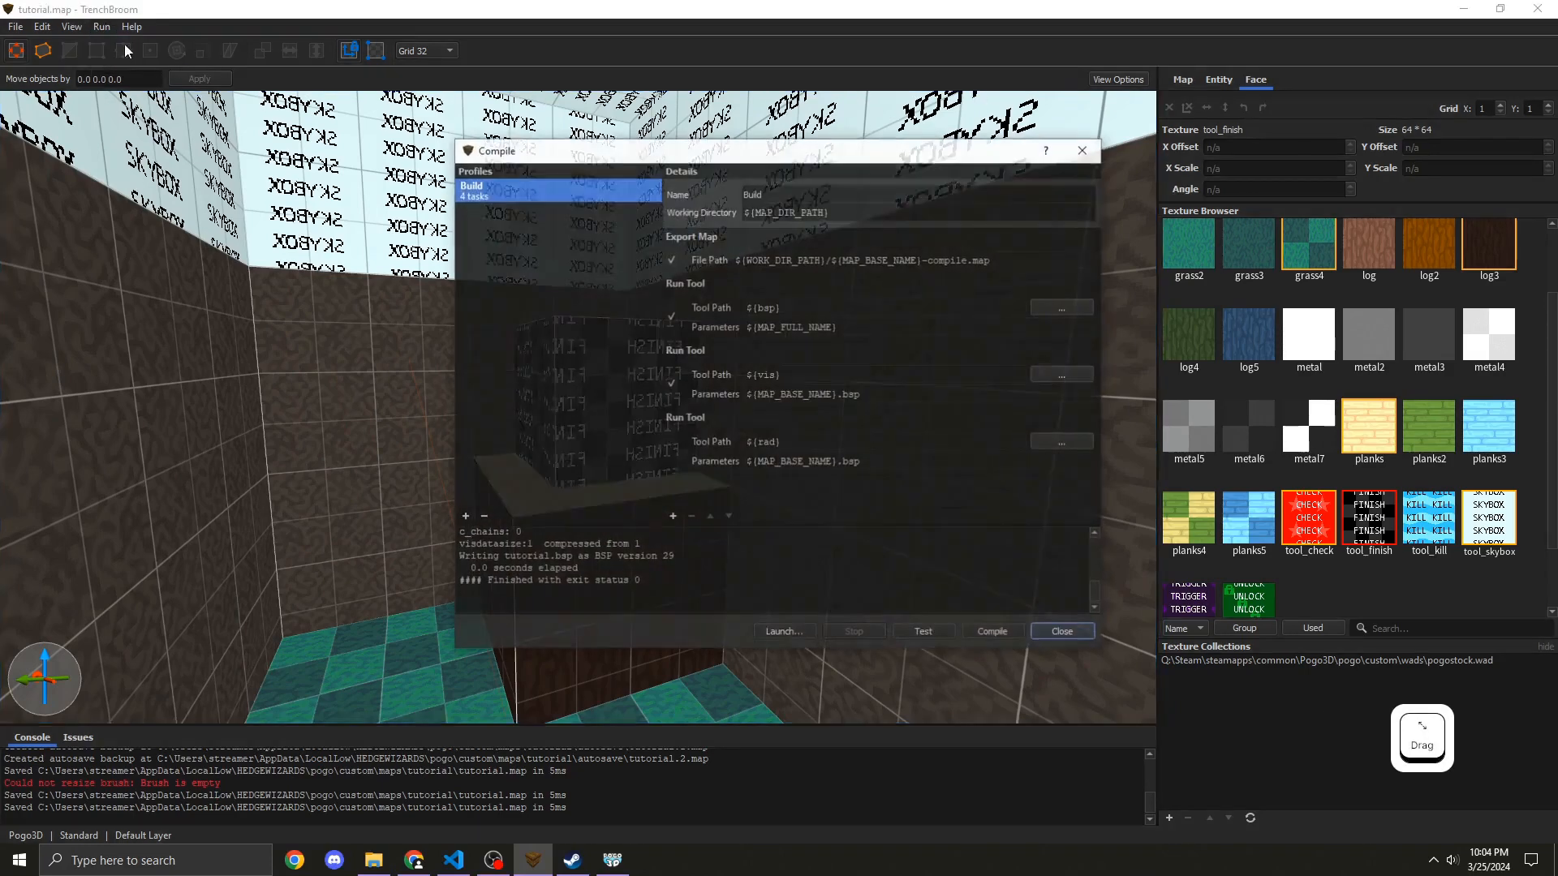
Step: Launch the tutorial map in Pogo3D to test the finish block, then return to the main menu
left_click(613, 861)
left_click(584, 452)
left_click(640, 265)
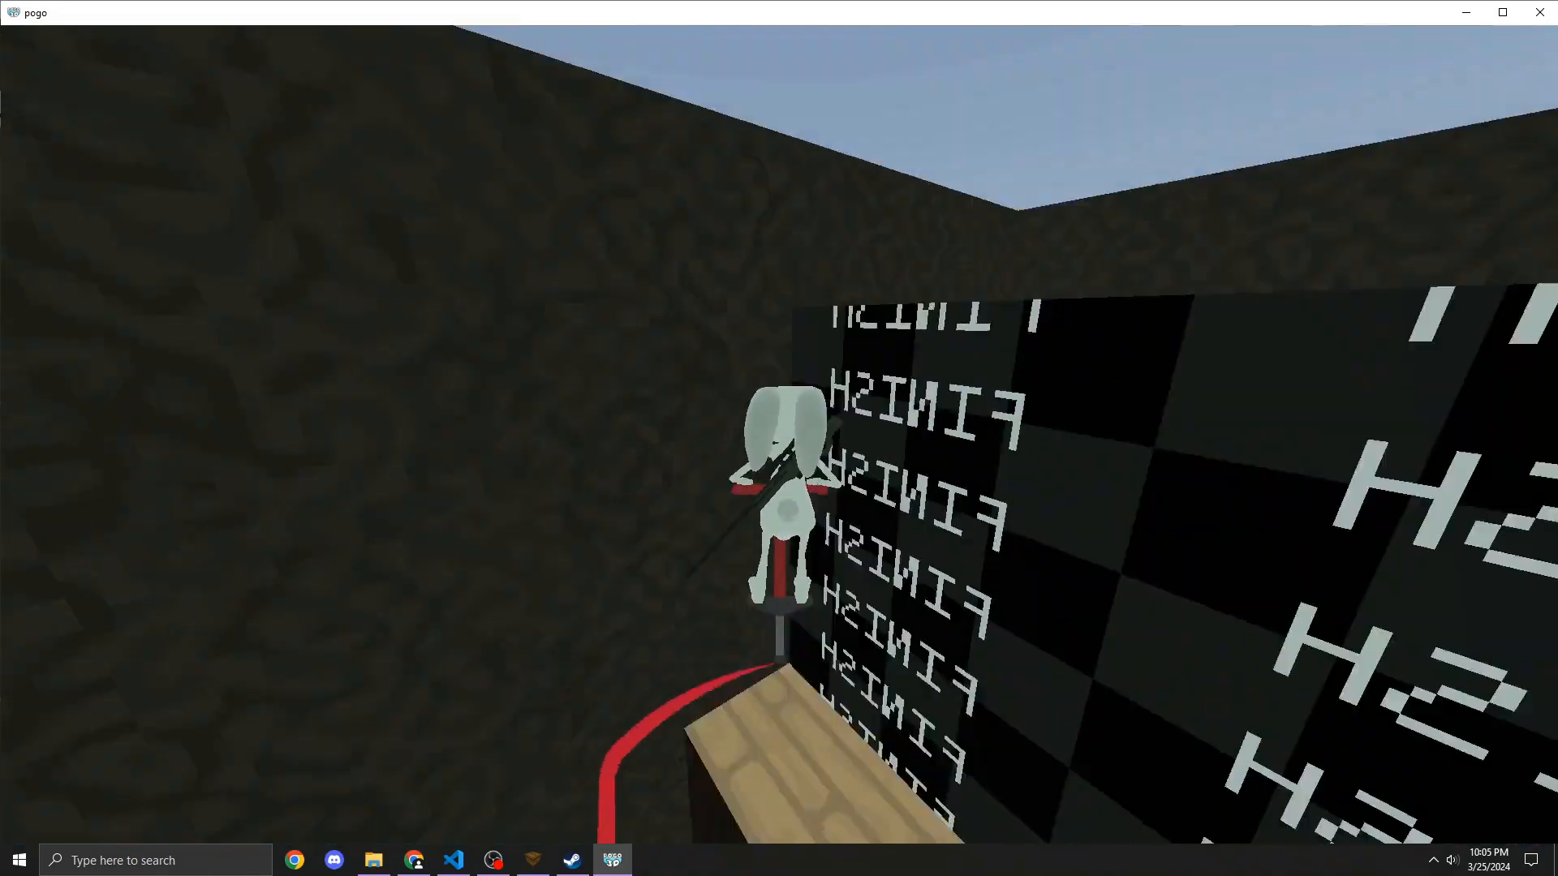
key("Escape")
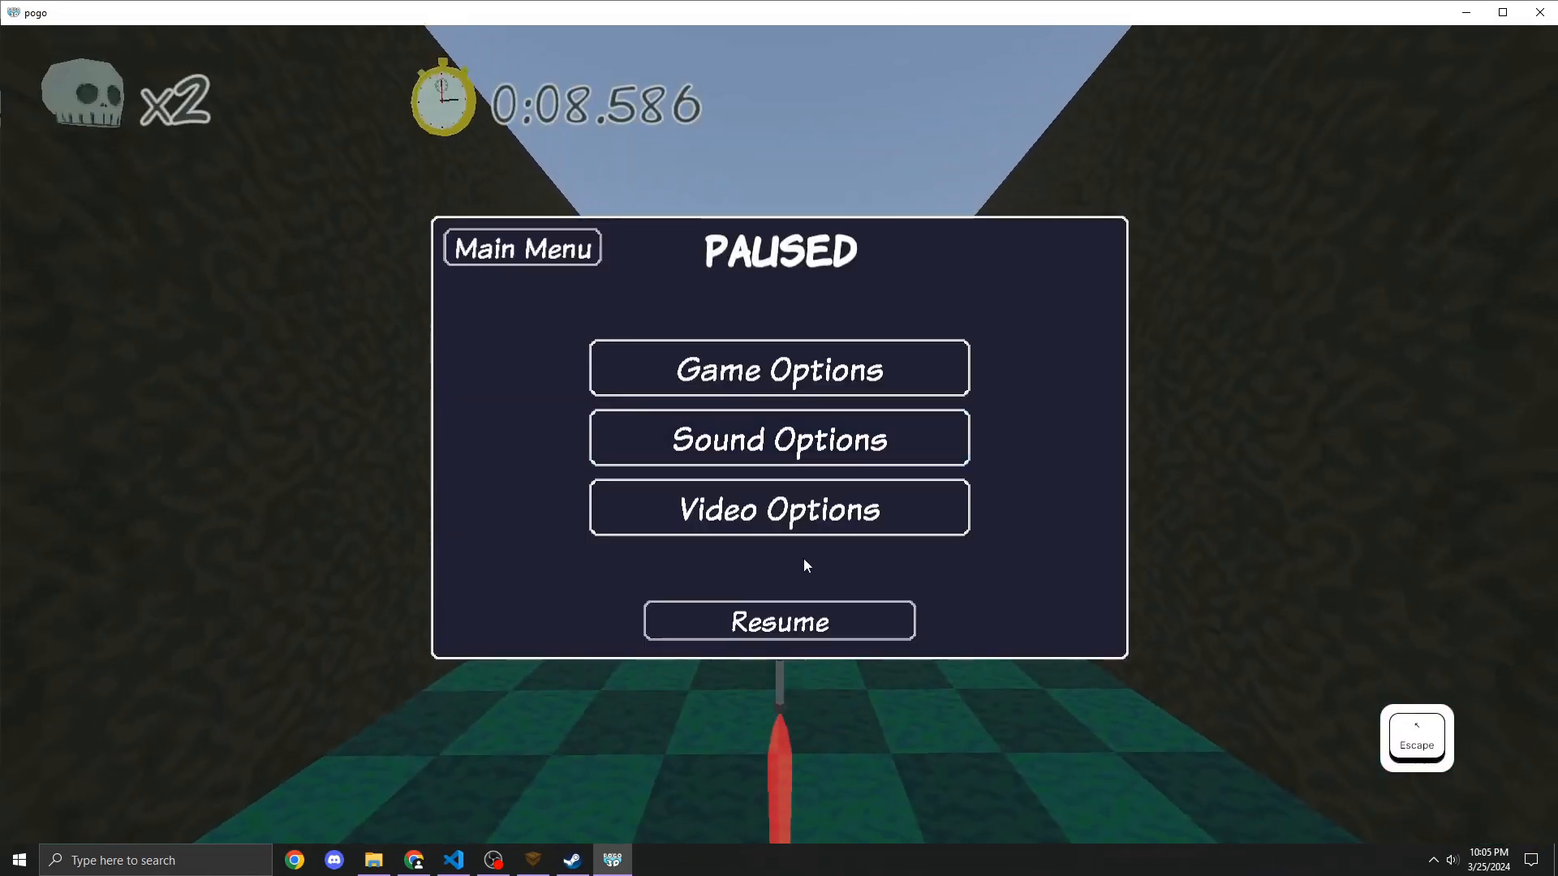
left_click(522, 248)
left_click(596, 746)
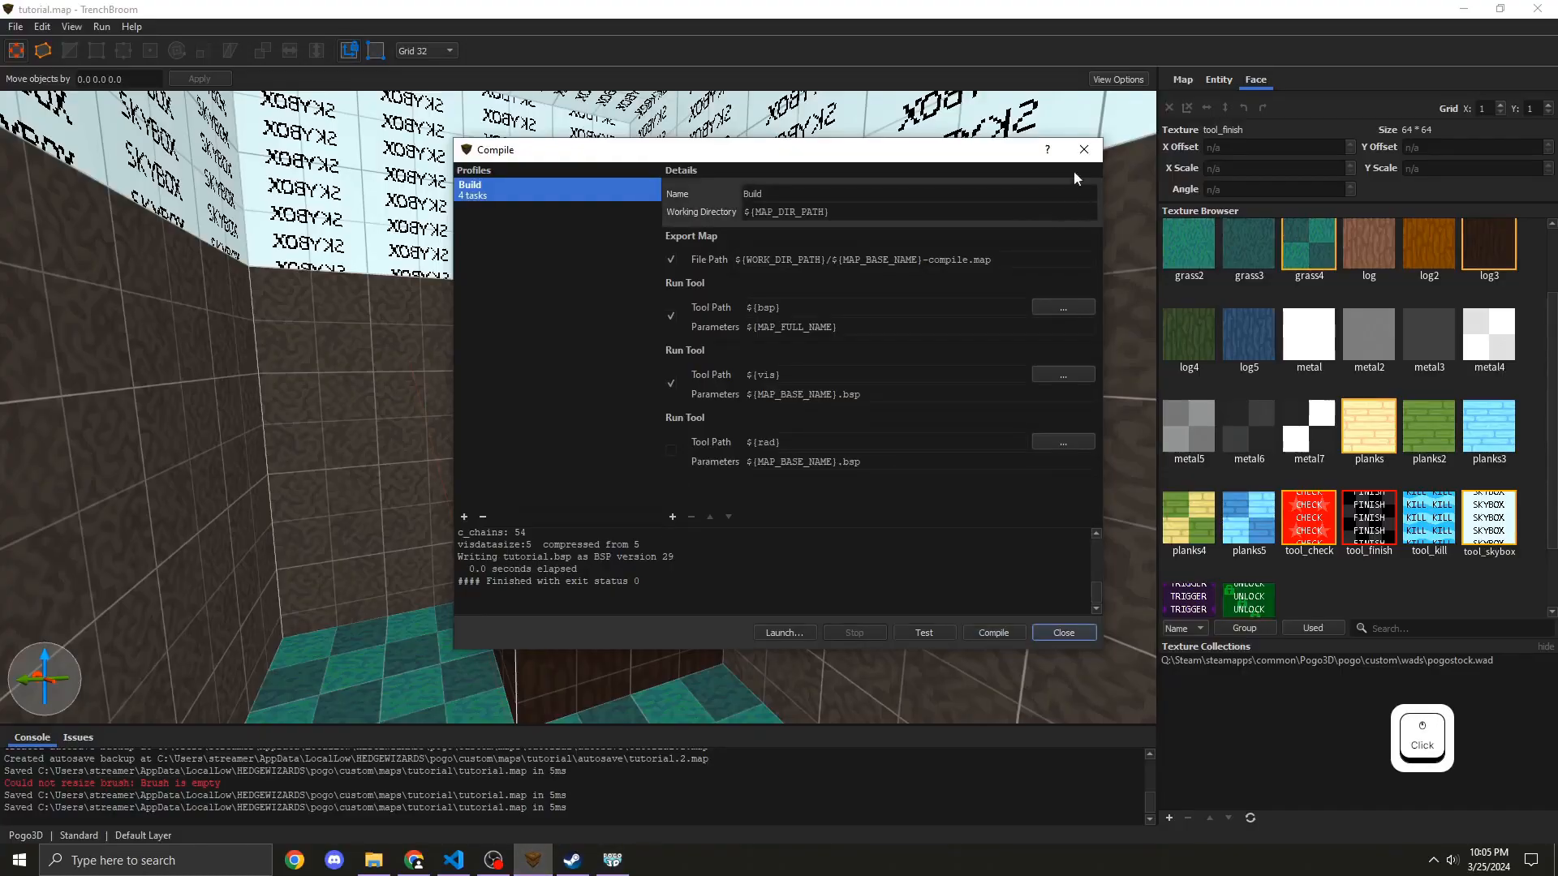
Step: Turn the tool_finish brush on the cube into a trigger_finish brush entity
left_click(1084, 149)
left_click(602, 372)
right_click(547, 344)
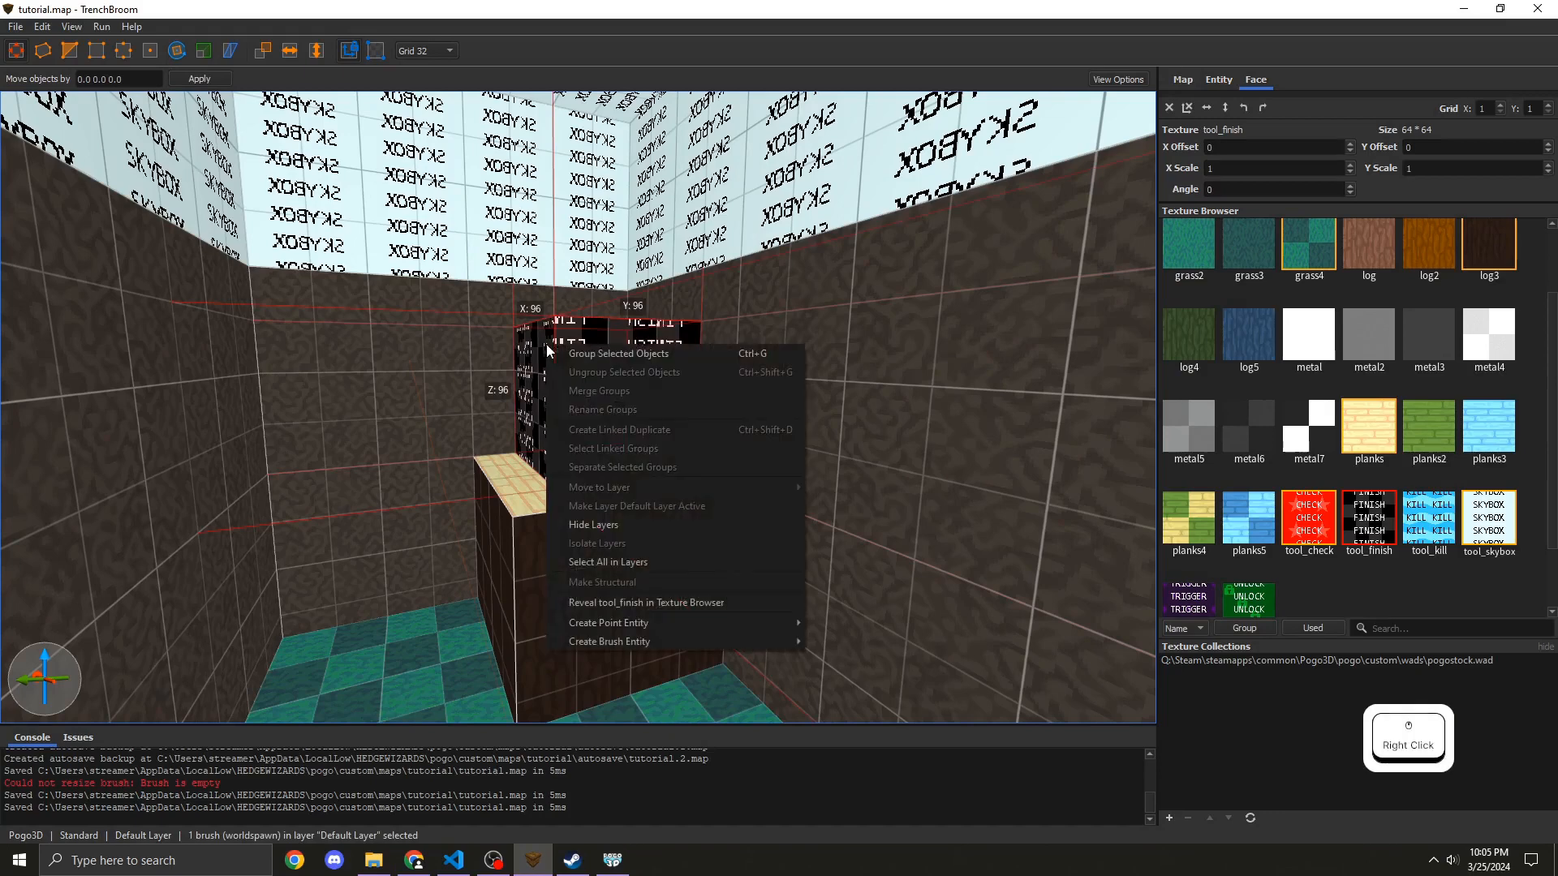
mouse_move(642, 645)
mouse_move(876, 661)
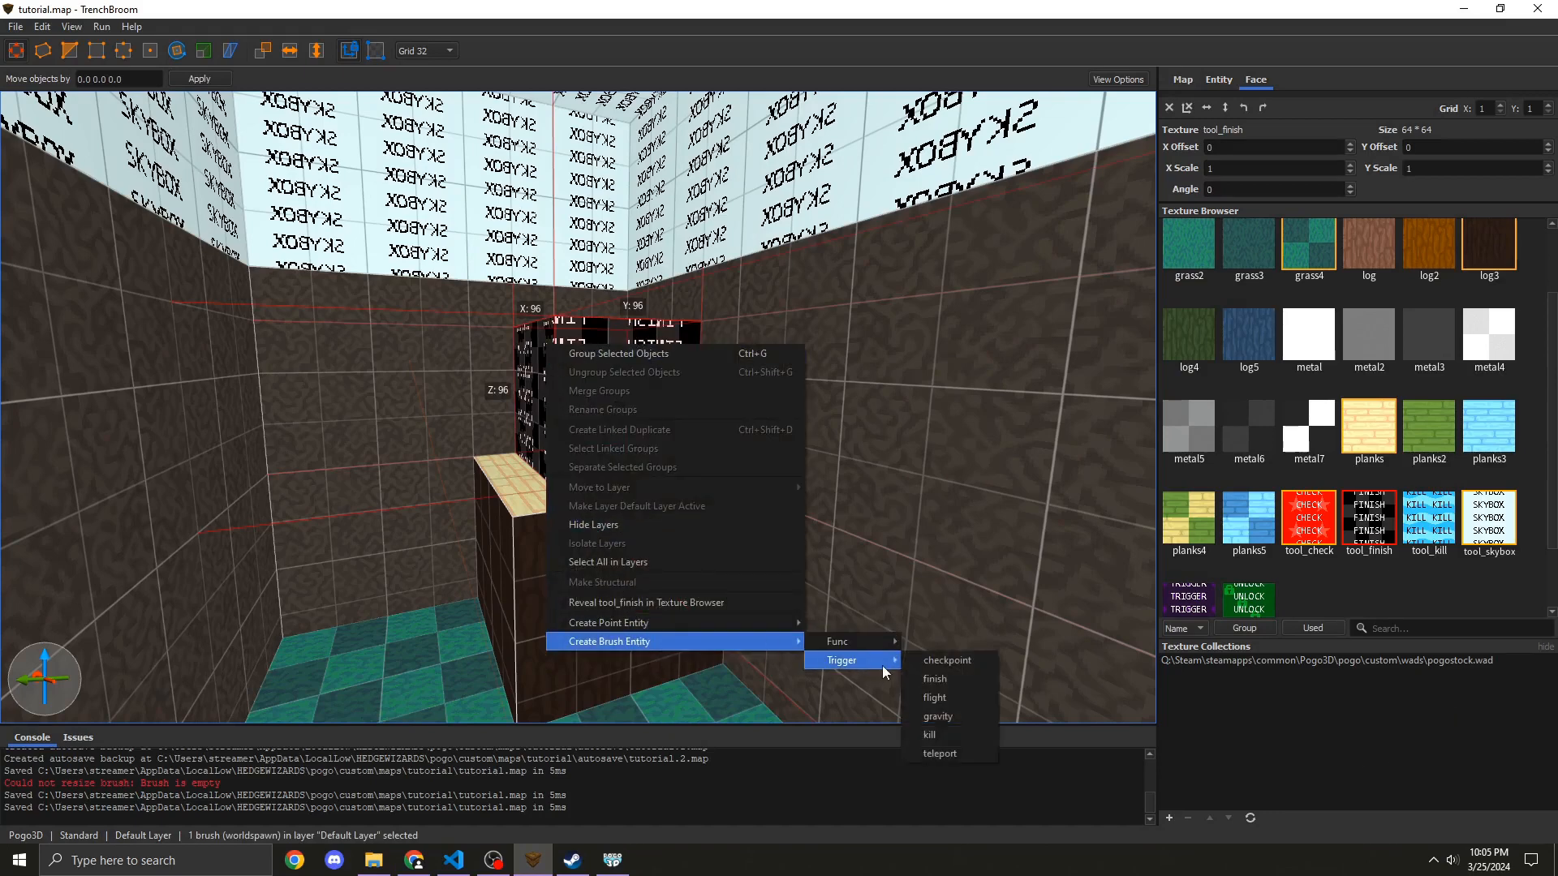
left_click(934, 681)
Step: Save the map and compile it again
key("ctrl+s")
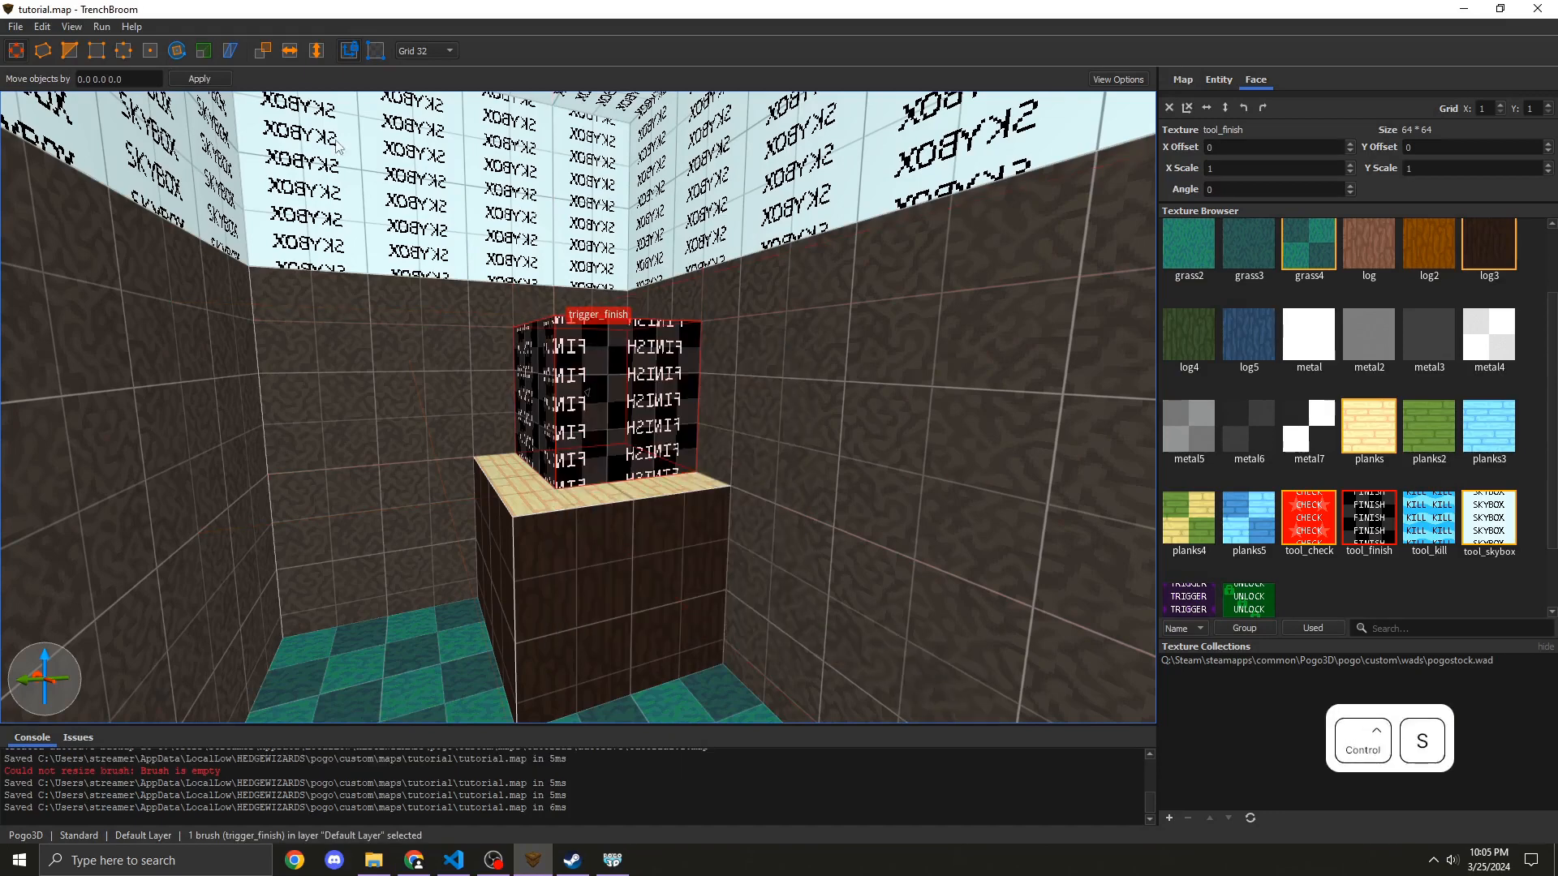
left_click(110, 49)
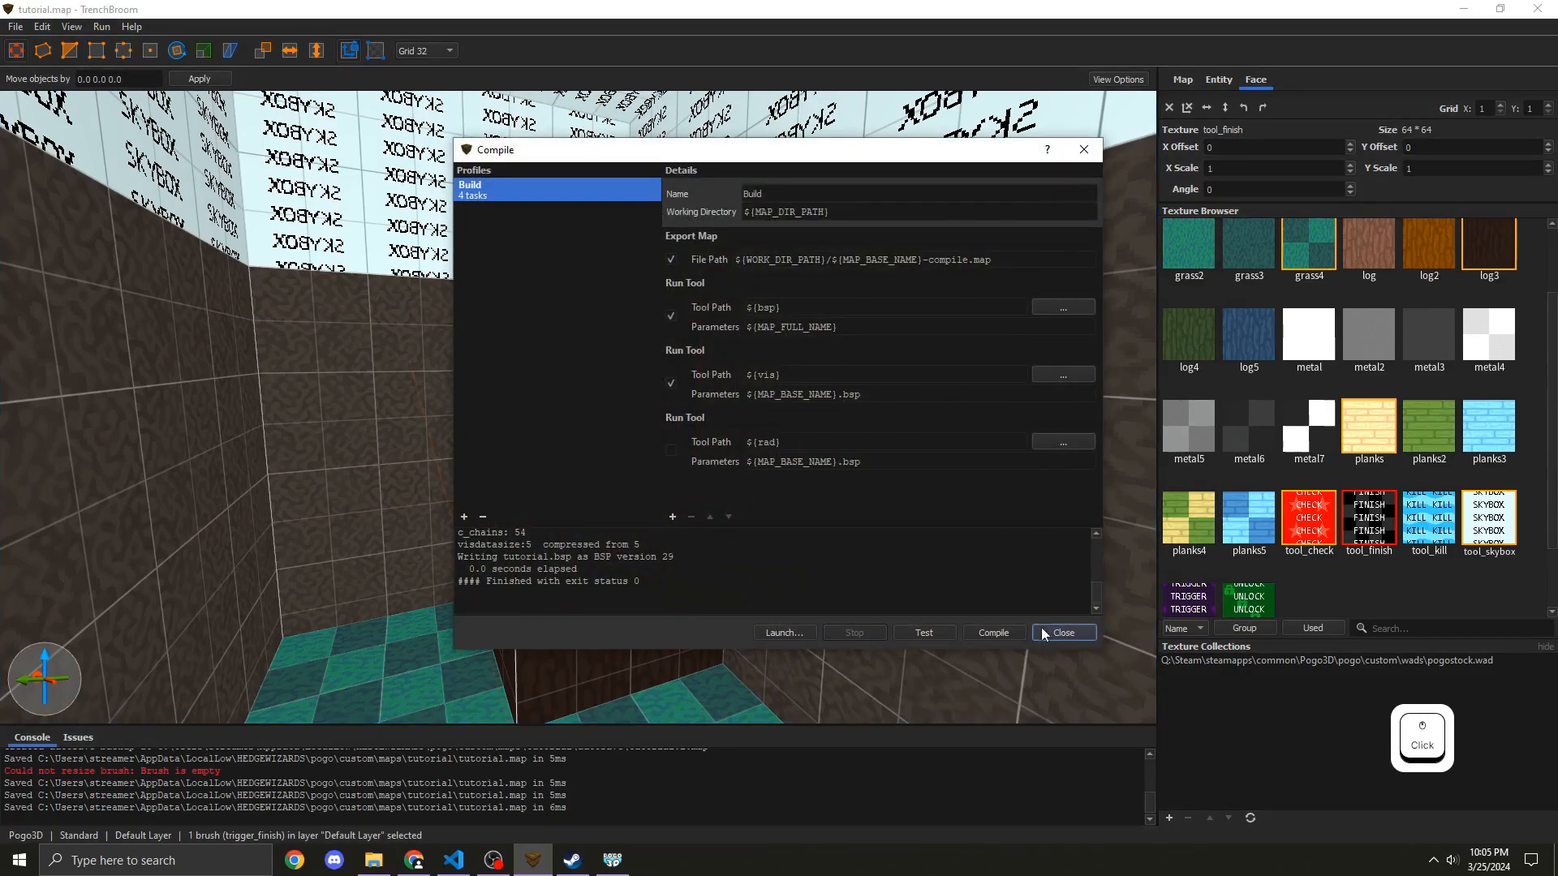
Step: Play the tutorial map in Pogo3D through to the finish, quit to the main menu and minimize the game
left_click(612, 862)
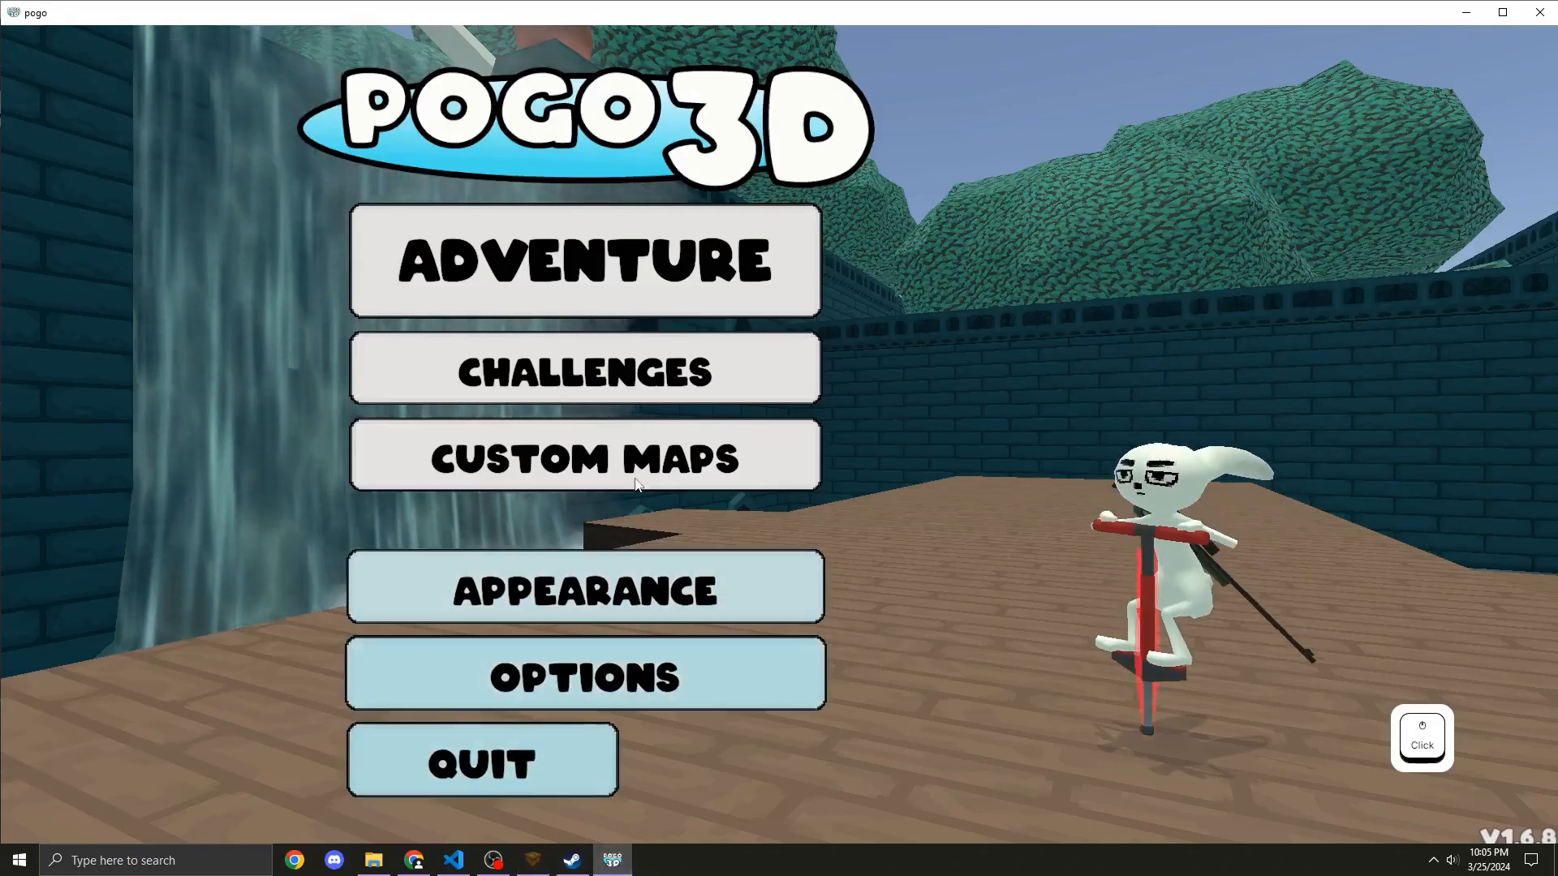
left_click(584, 452)
left_click(735, 236)
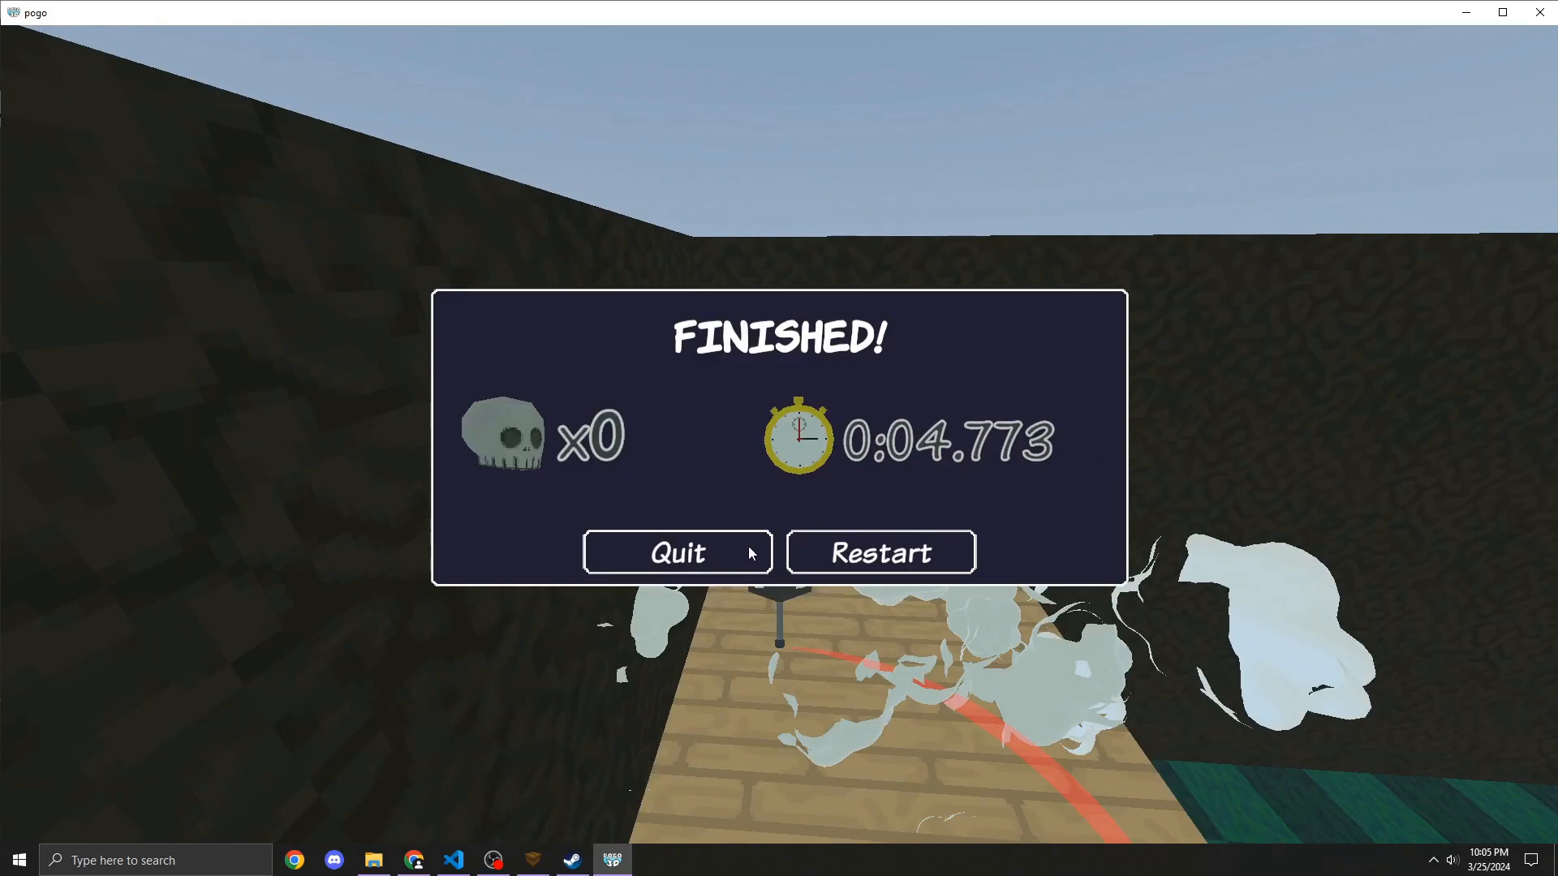
left_click(739, 550)
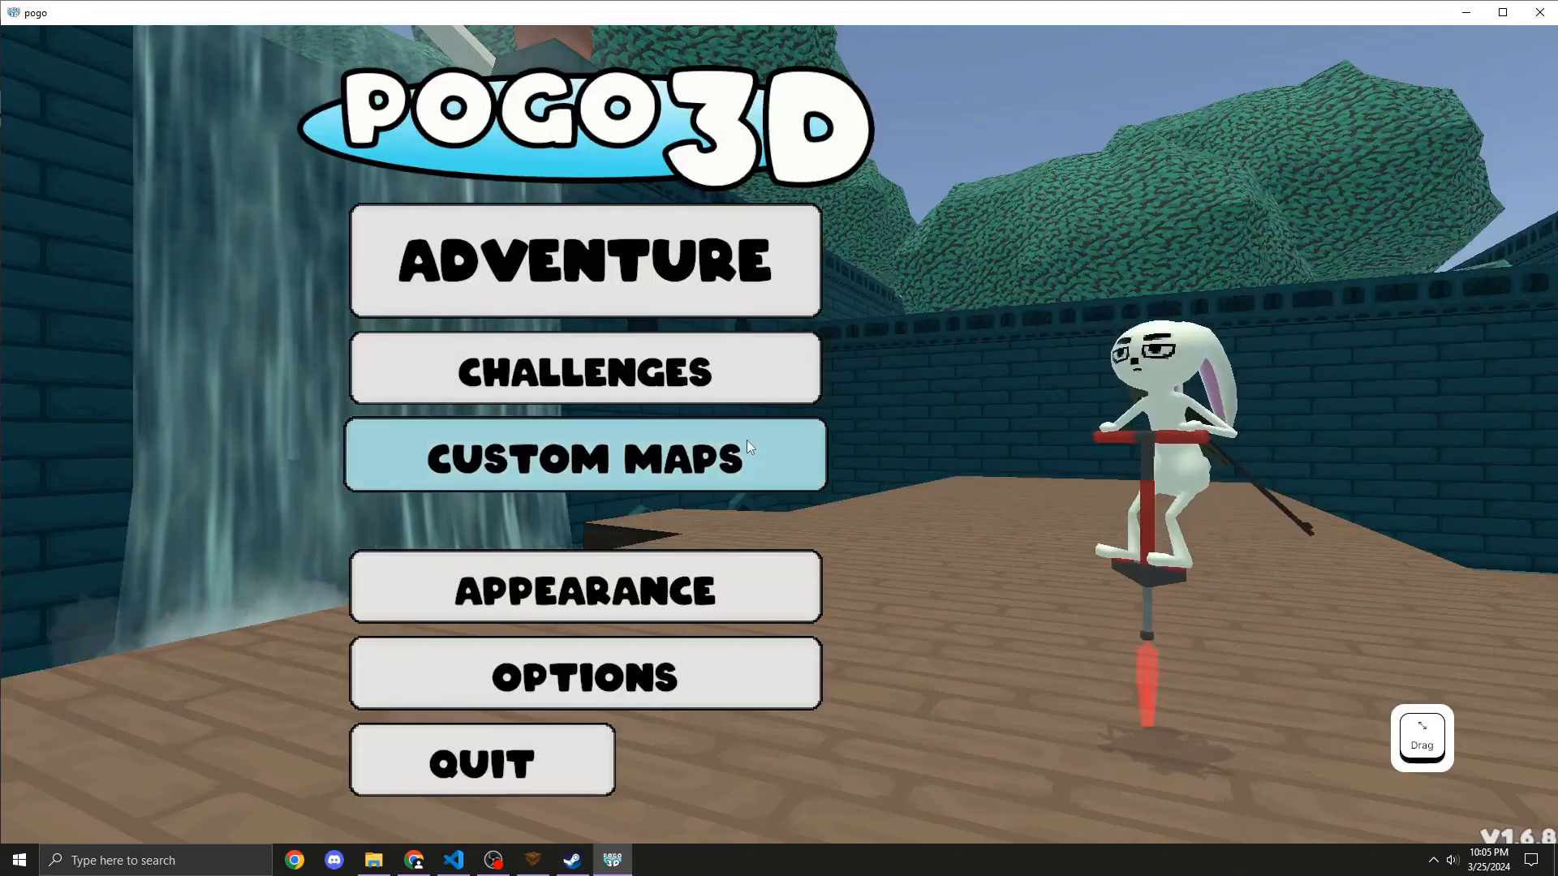
left_click(1464, 13)
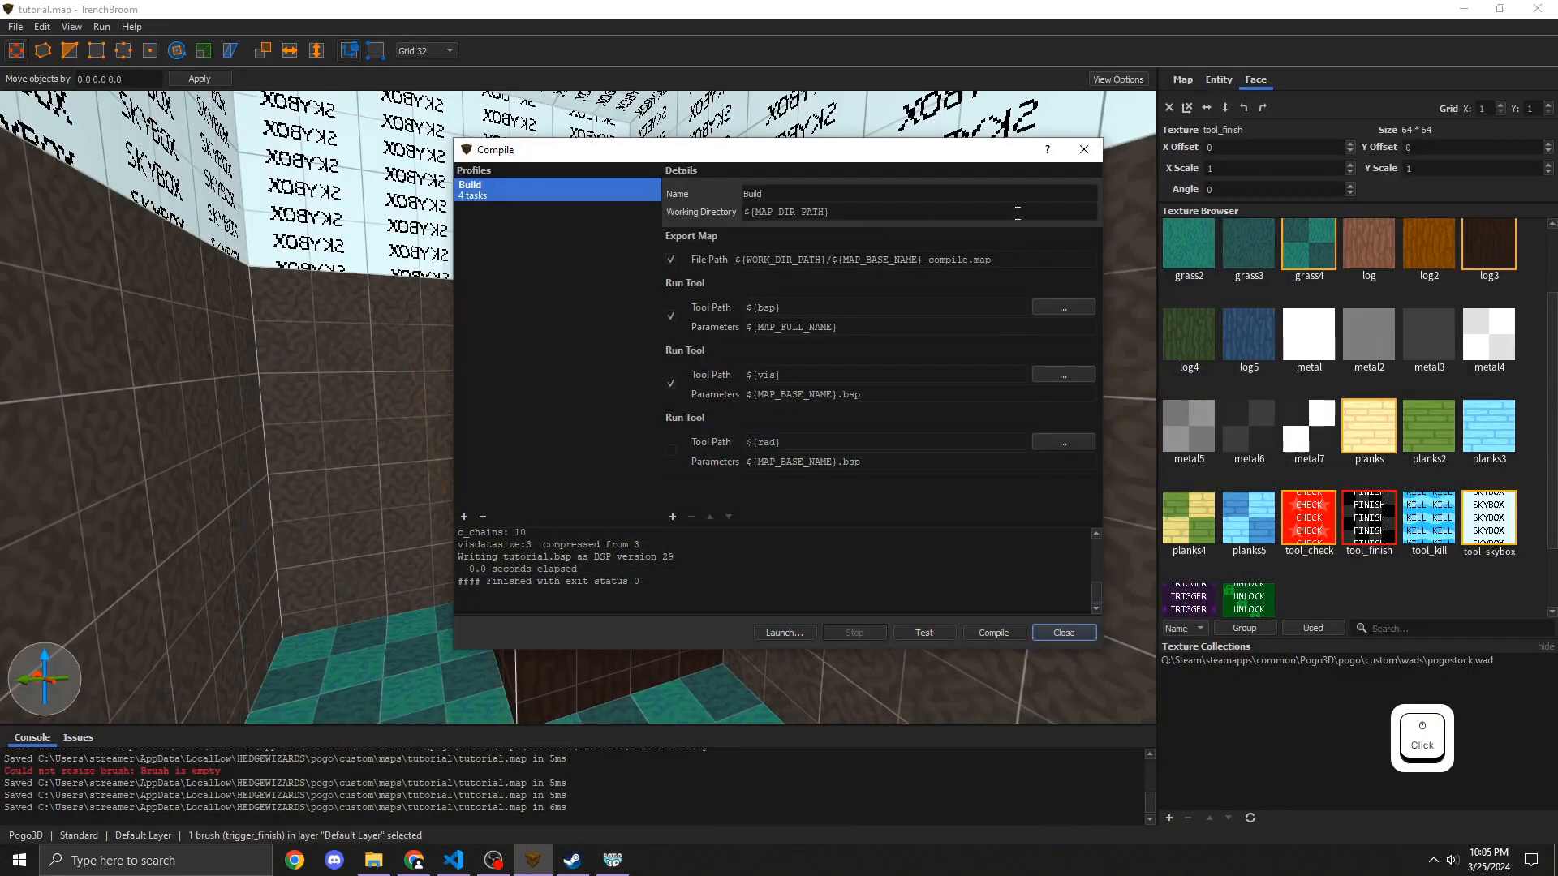
Step: Convert the finish block on the cube into a trigger_checkpoint brush textured with tool_check
left_click(1084, 150)
mouse_move(559, 396)
right_mouse_down()
mouse_move(560, 372)
mouse_move(559, 397)
right_mouse_up()
key("w")
key("s")
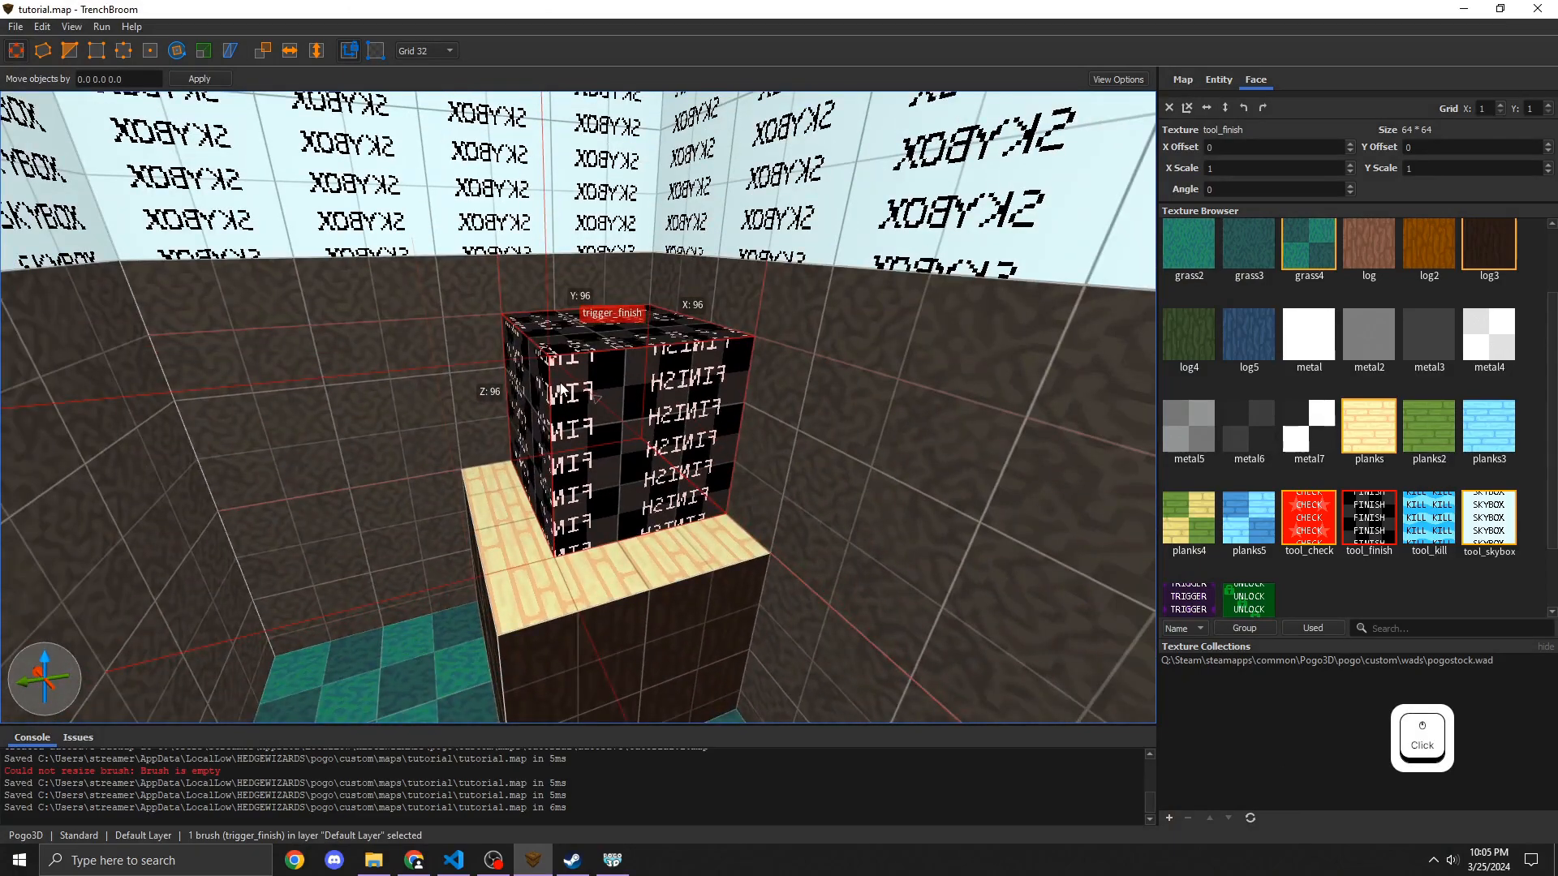
key("Delete")
mouse_move(520, 471)
left_mouse_down()
mouse_move(568, 397)
mouse_move(617, 382)
mouse_move(605, 307)
left_mouse_up()
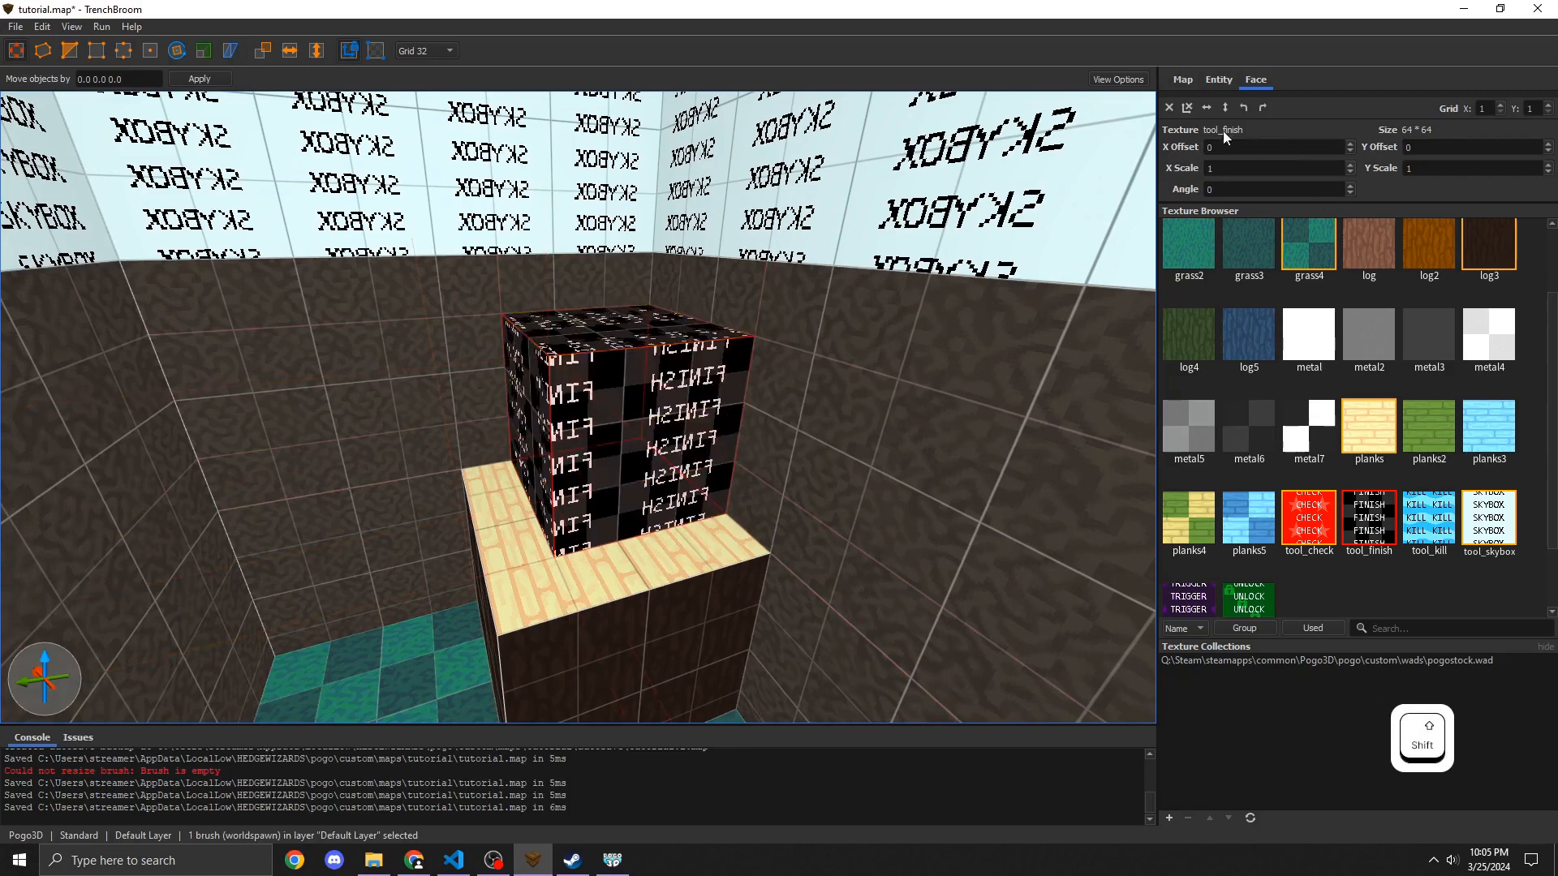
left_click(1206, 81)
left_click(1256, 82)
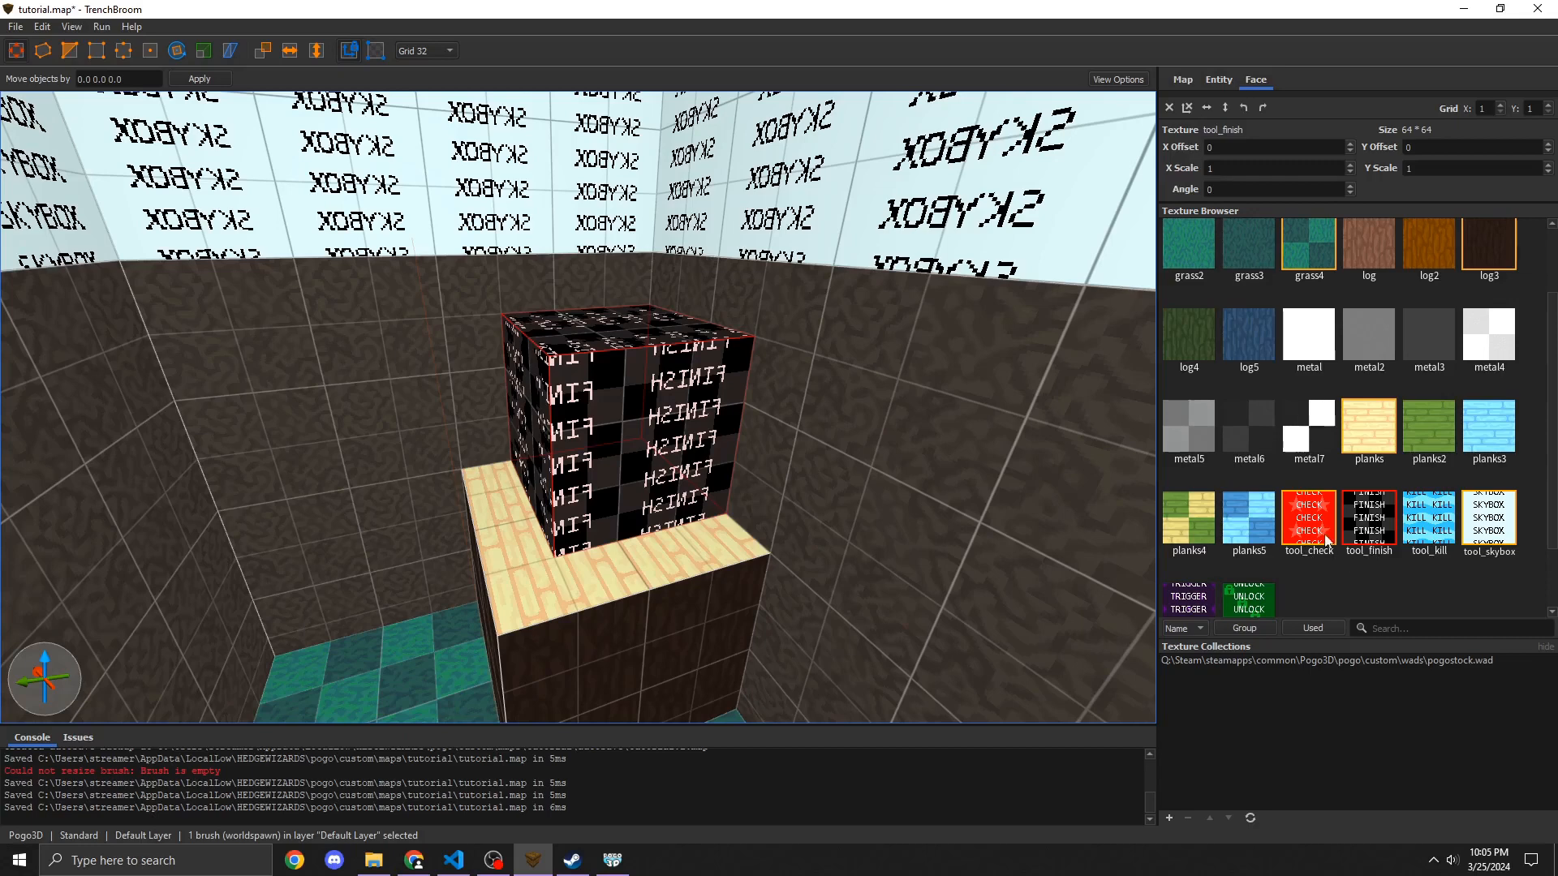
left_click(1327, 539)
right_click(524, 362)
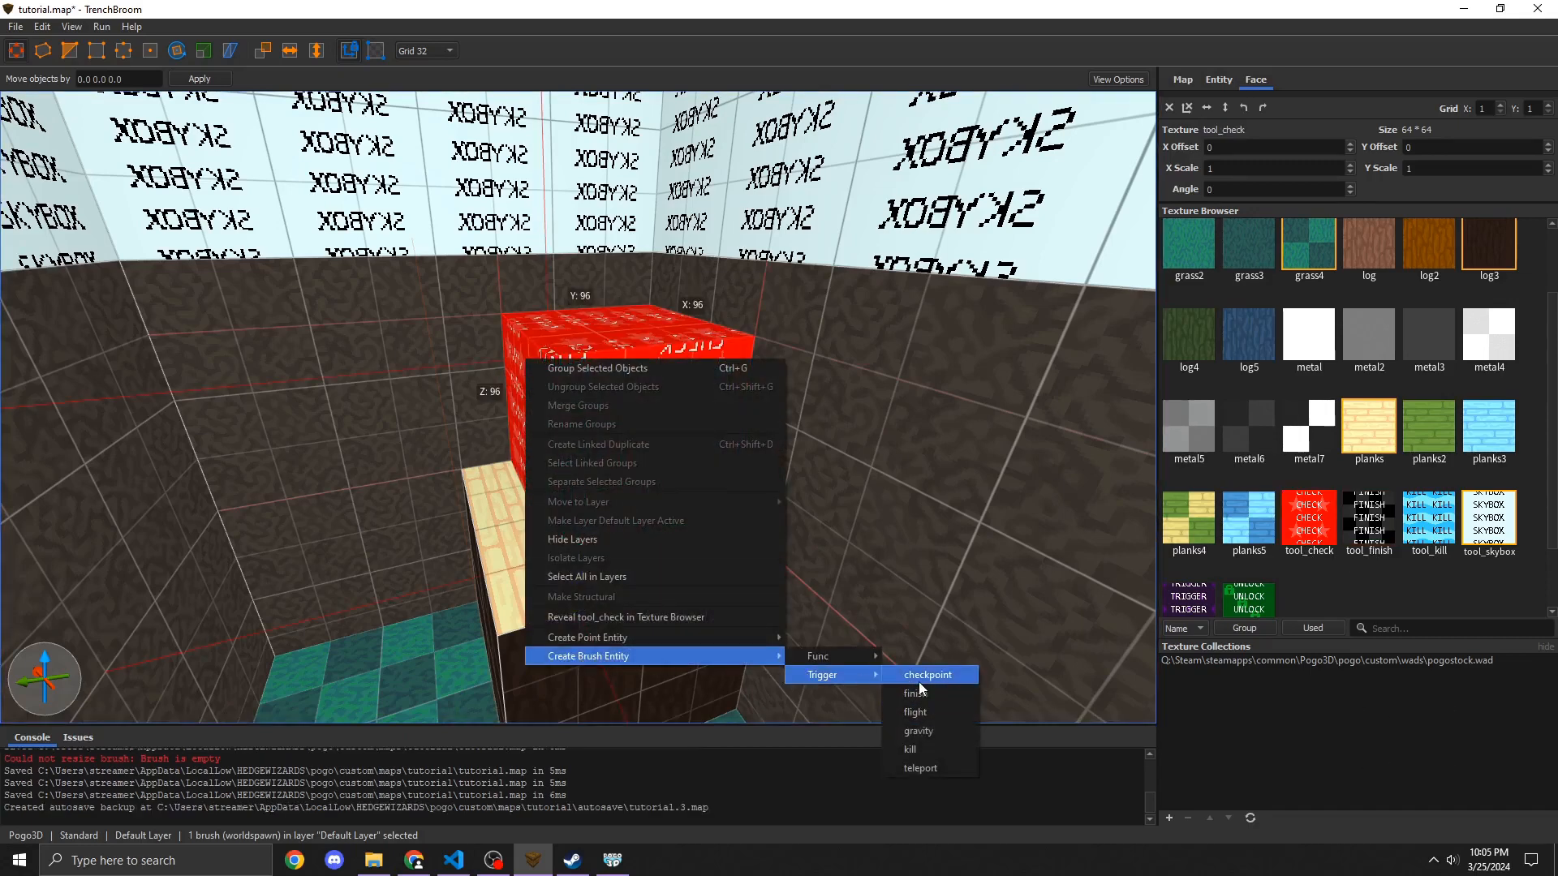
left_click(918, 682)
Step: Look over the existing checkpoint and its respawn point across the room
key("w")
key("a")
key("w")
mouse_move(549, 533)
right_mouse_down()
mouse_move(554, 504)
mouse_move(504, 566)
mouse_move(539, 590)
mouse_move(495, 610)
mouse_move(515, 625)
mouse_move(471, 605)
mouse_move(700, 588)
right_mouse_up()
key("a")
key("d")
key("s")
key("d")
key("w")
key("a")
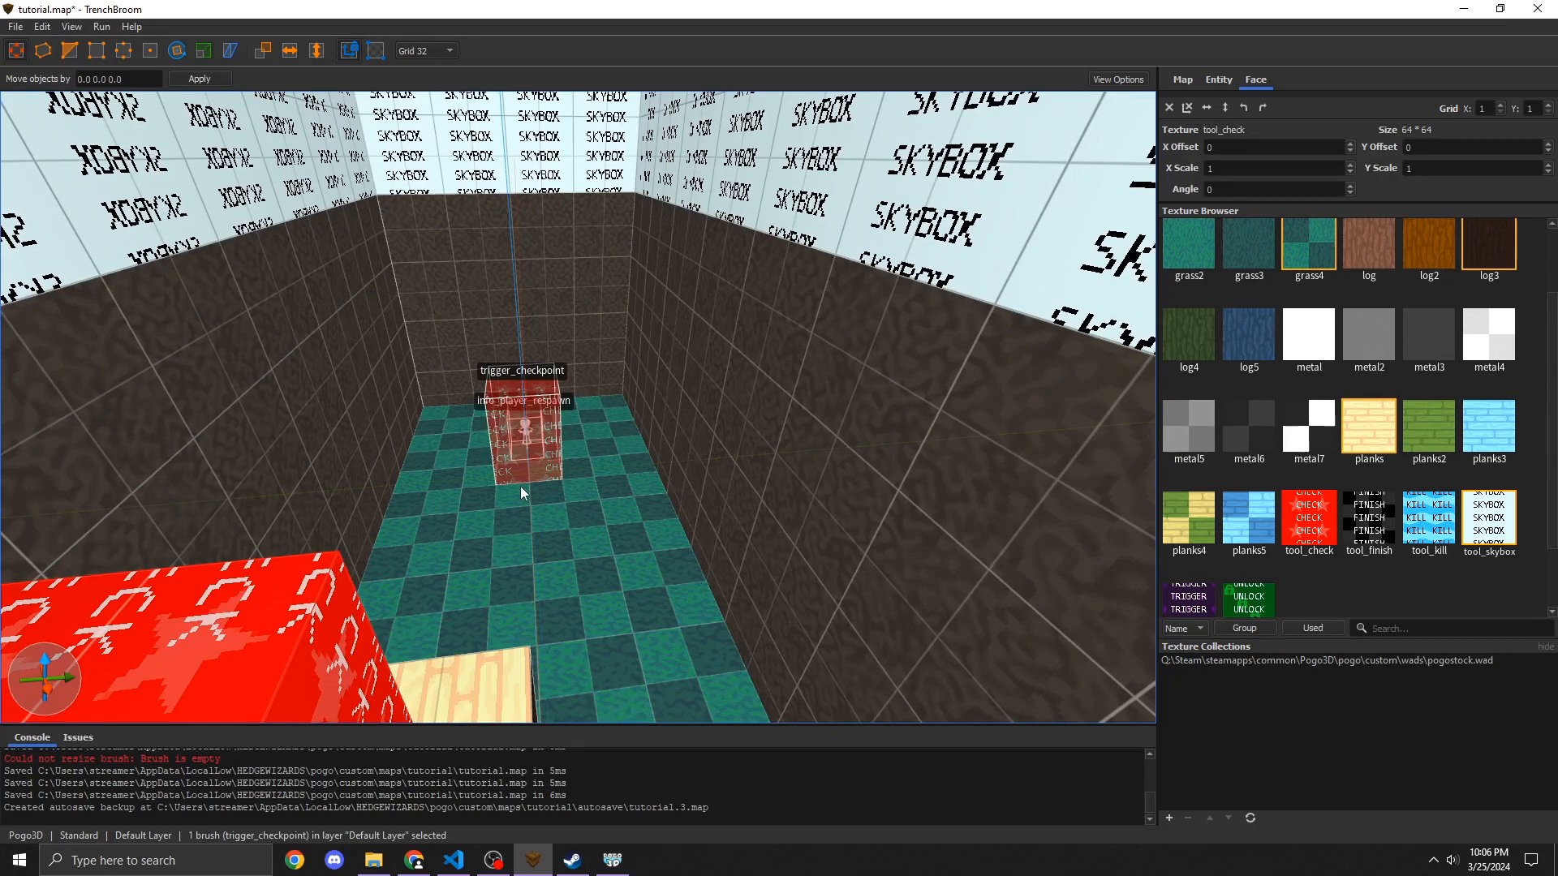
key("s")
Step: Place an info_player_respawn entity on the cube beside the new checkpoint and name it main2
mouse_move(519, 486)
right_mouse_down()
mouse_move(497, 456)
mouse_move(287, 465)
mouse_move(339, 485)
mouse_move(1059, 146)
right_mouse_up()
key("a")
key("w")
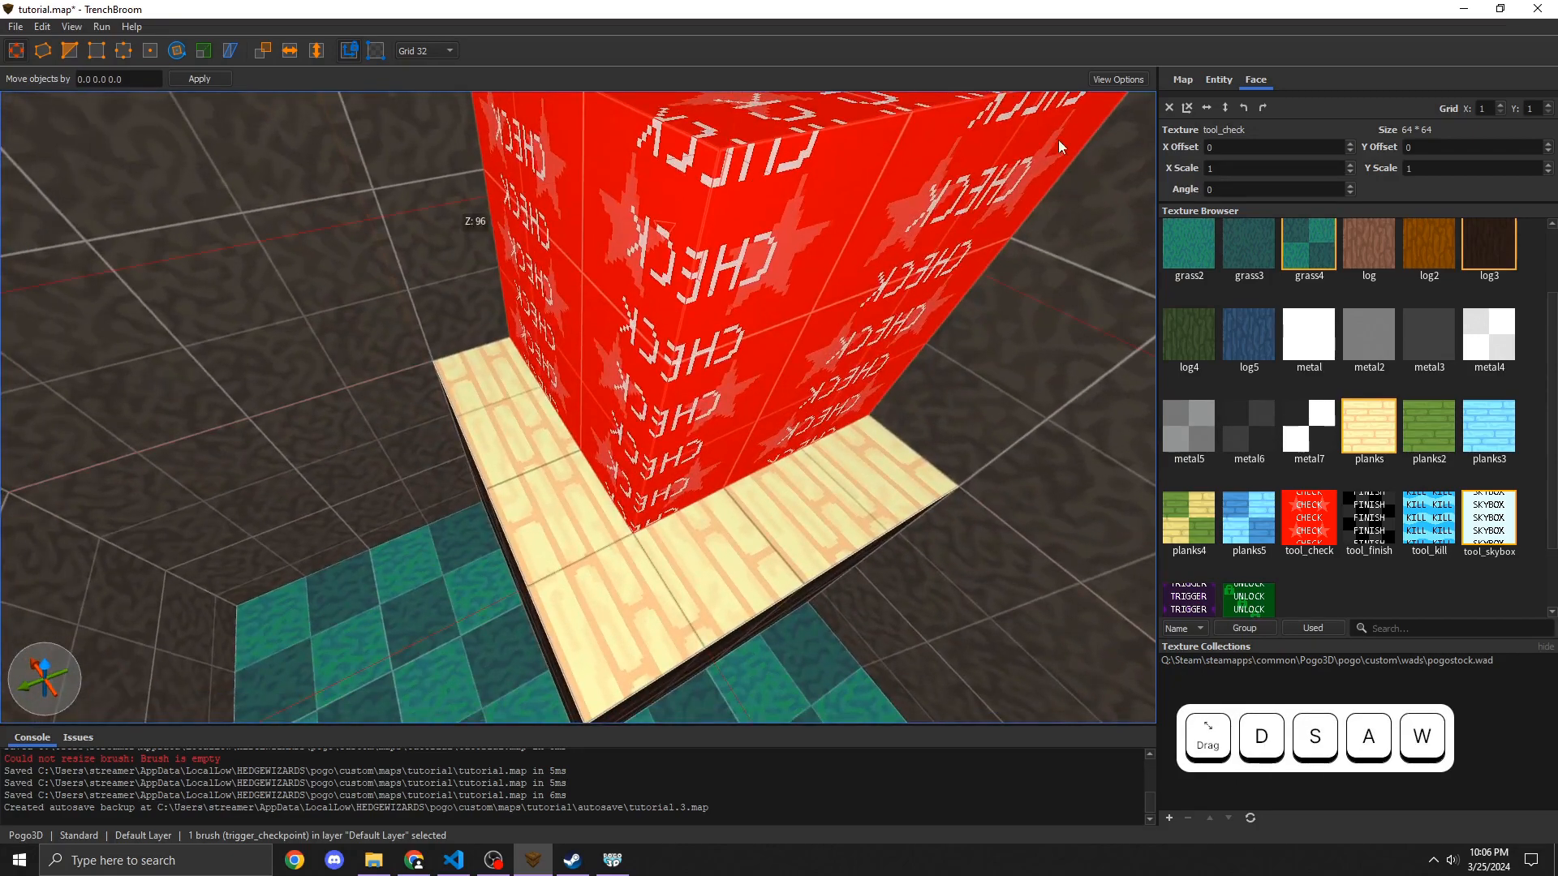
left_click(1218, 79)
left_click_drag(1280, 495, 538, 448)
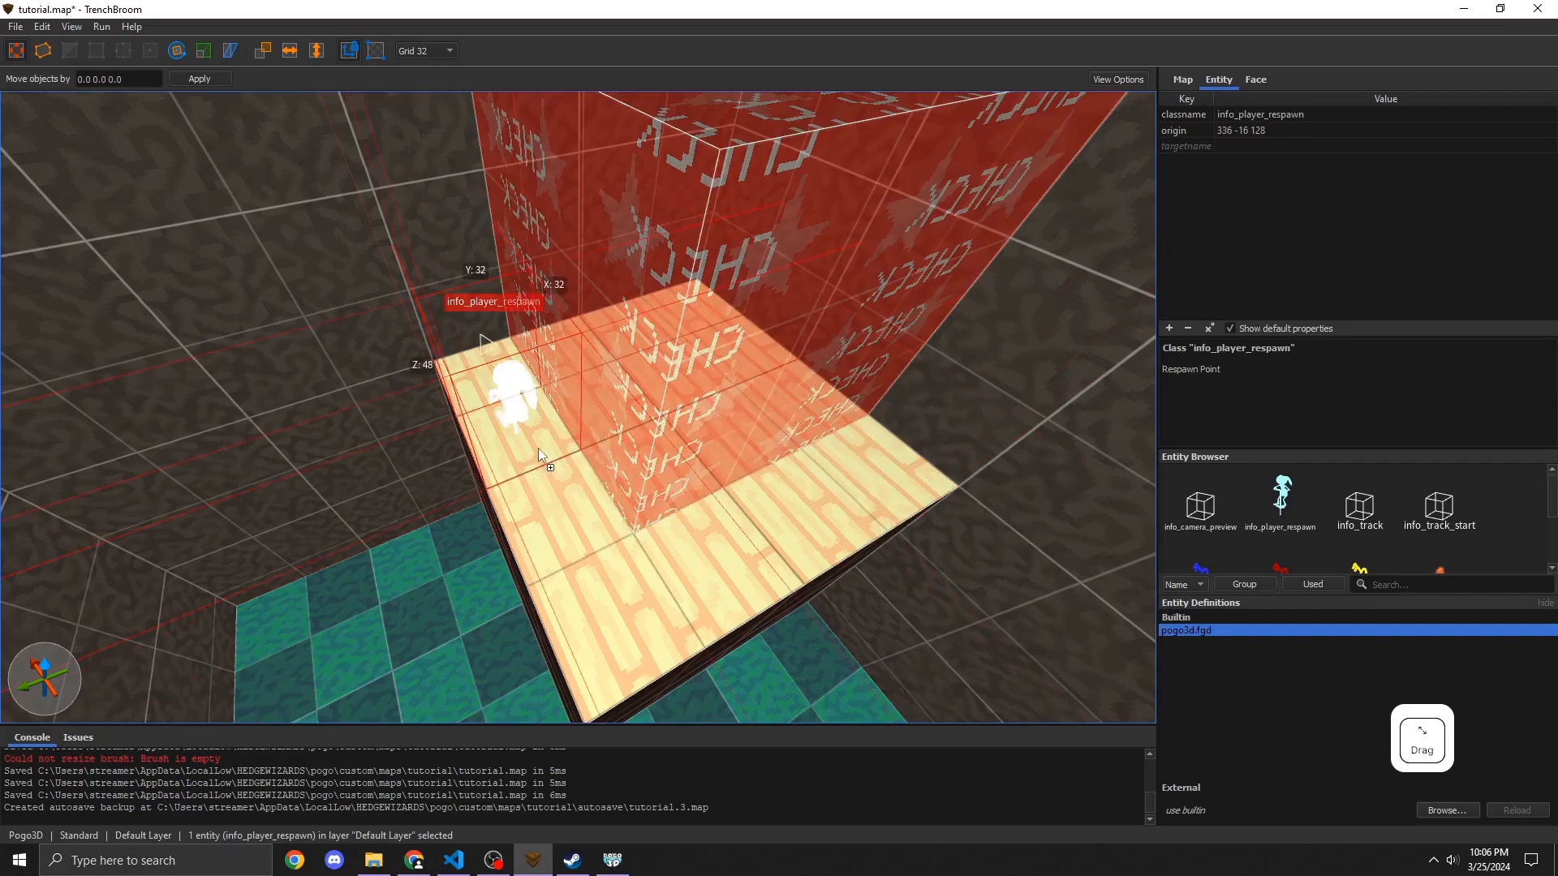
key("a")
mouse_move(538, 448)
right_mouse_down()
mouse_move(456, 344)
mouse_move(479, 344)
right_mouse_up()
key("d")
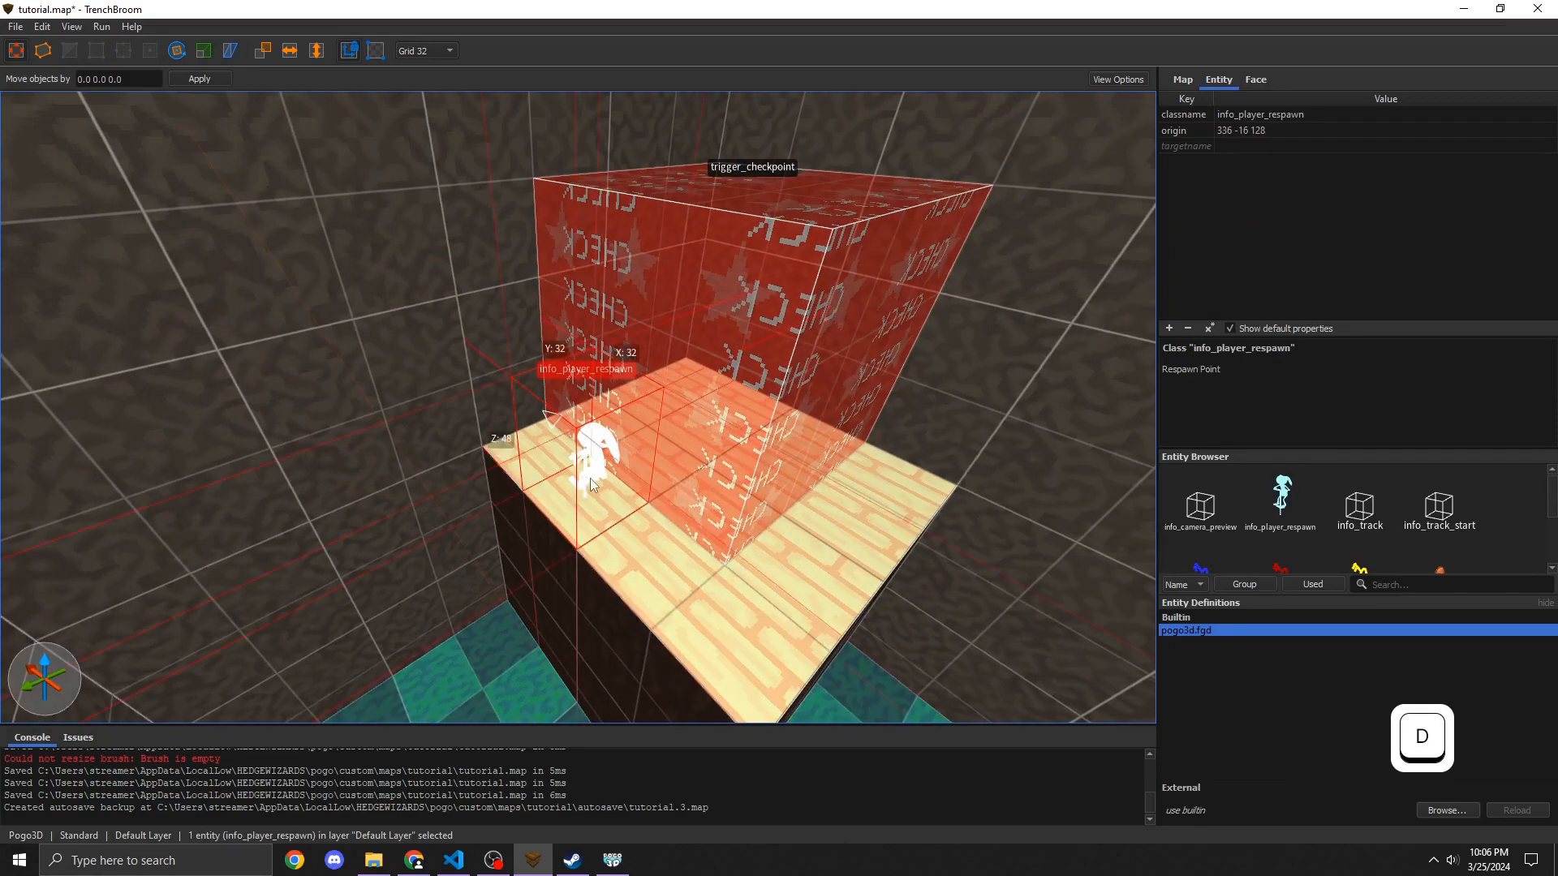
left_click(1246, 146)
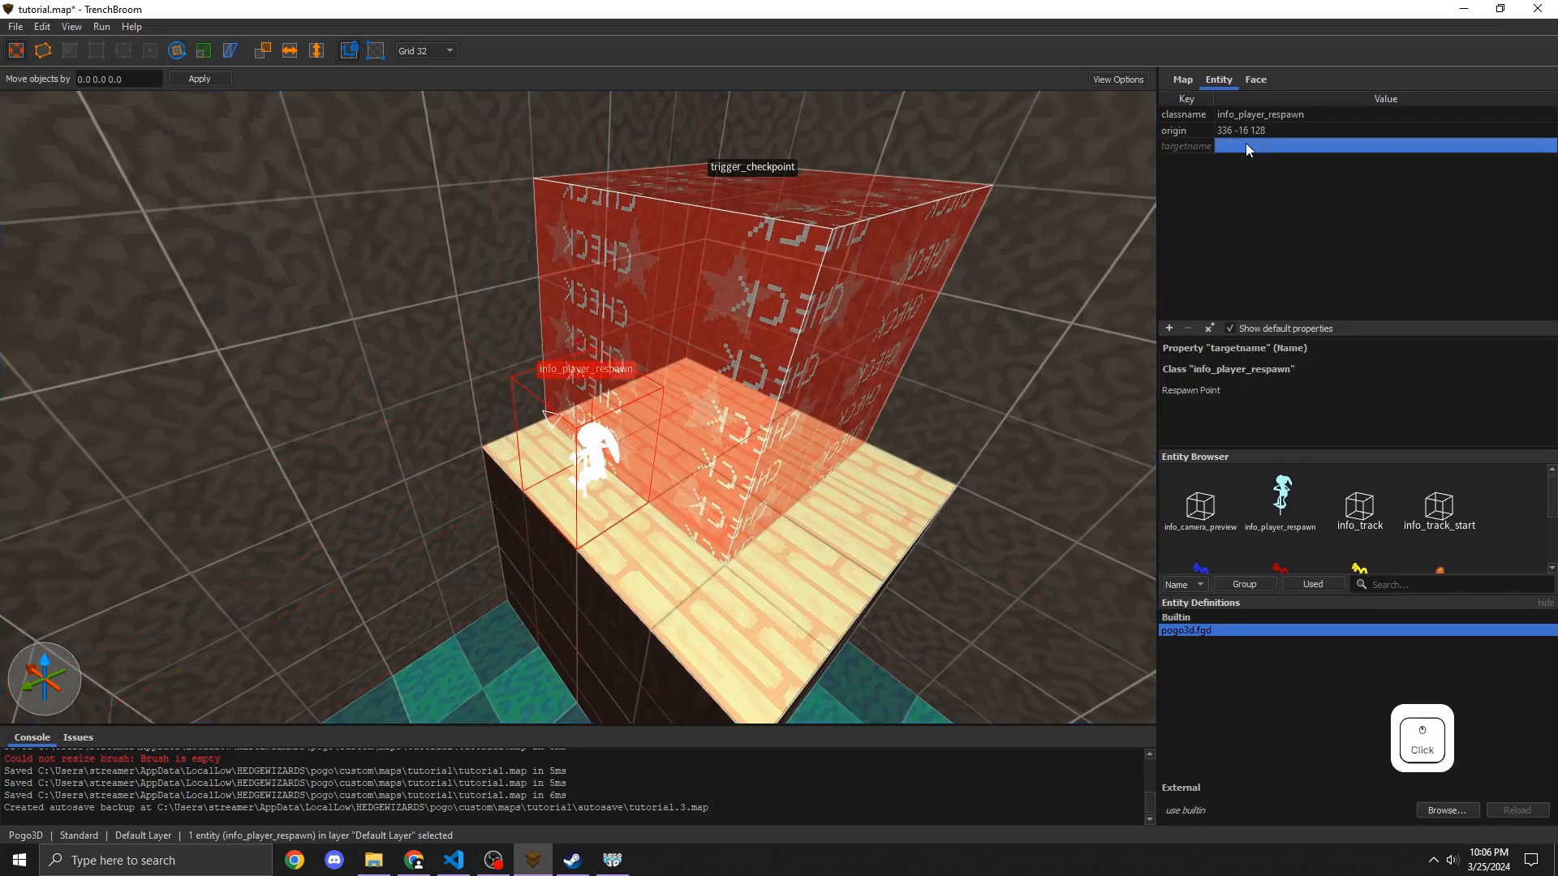
key("Return")
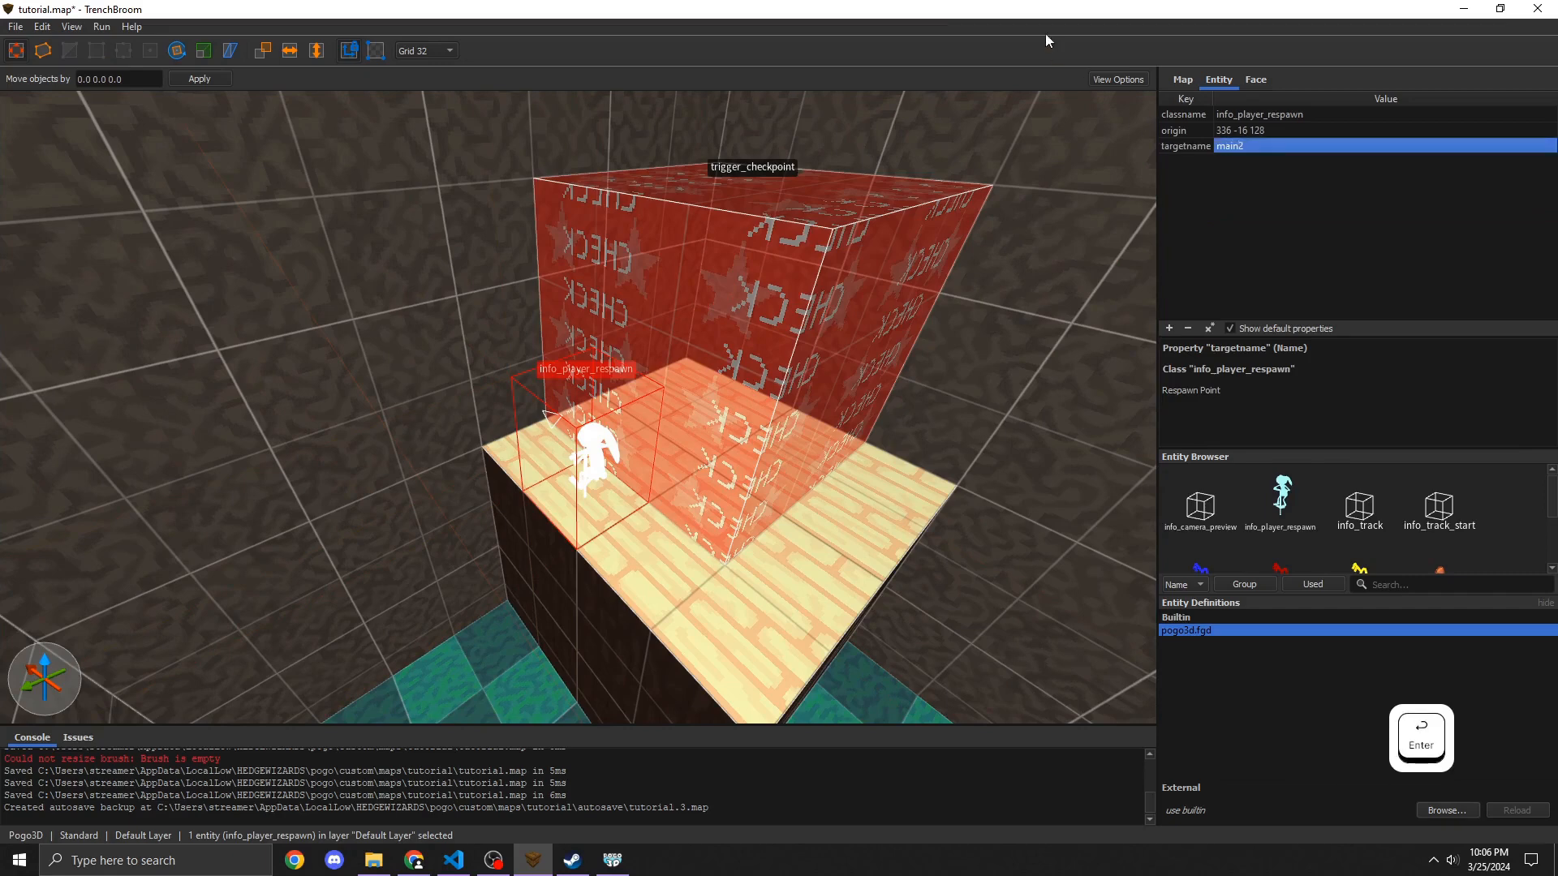
Step: Set the new checkpoint's target to main2
left_click(720, 241)
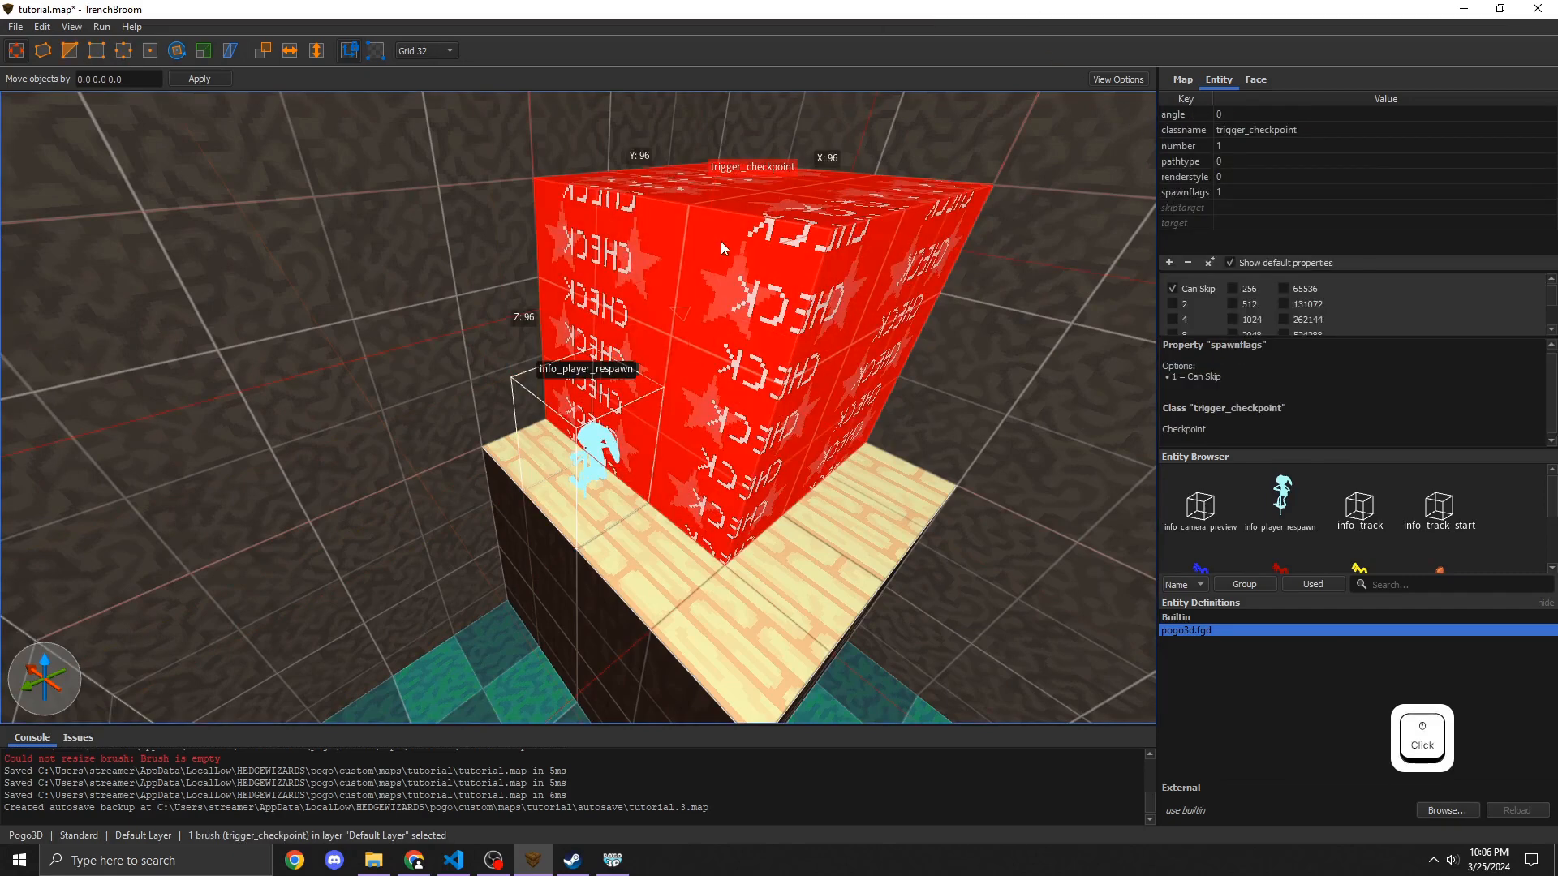
left_click(1239, 228)
type("main2")
key("Return")
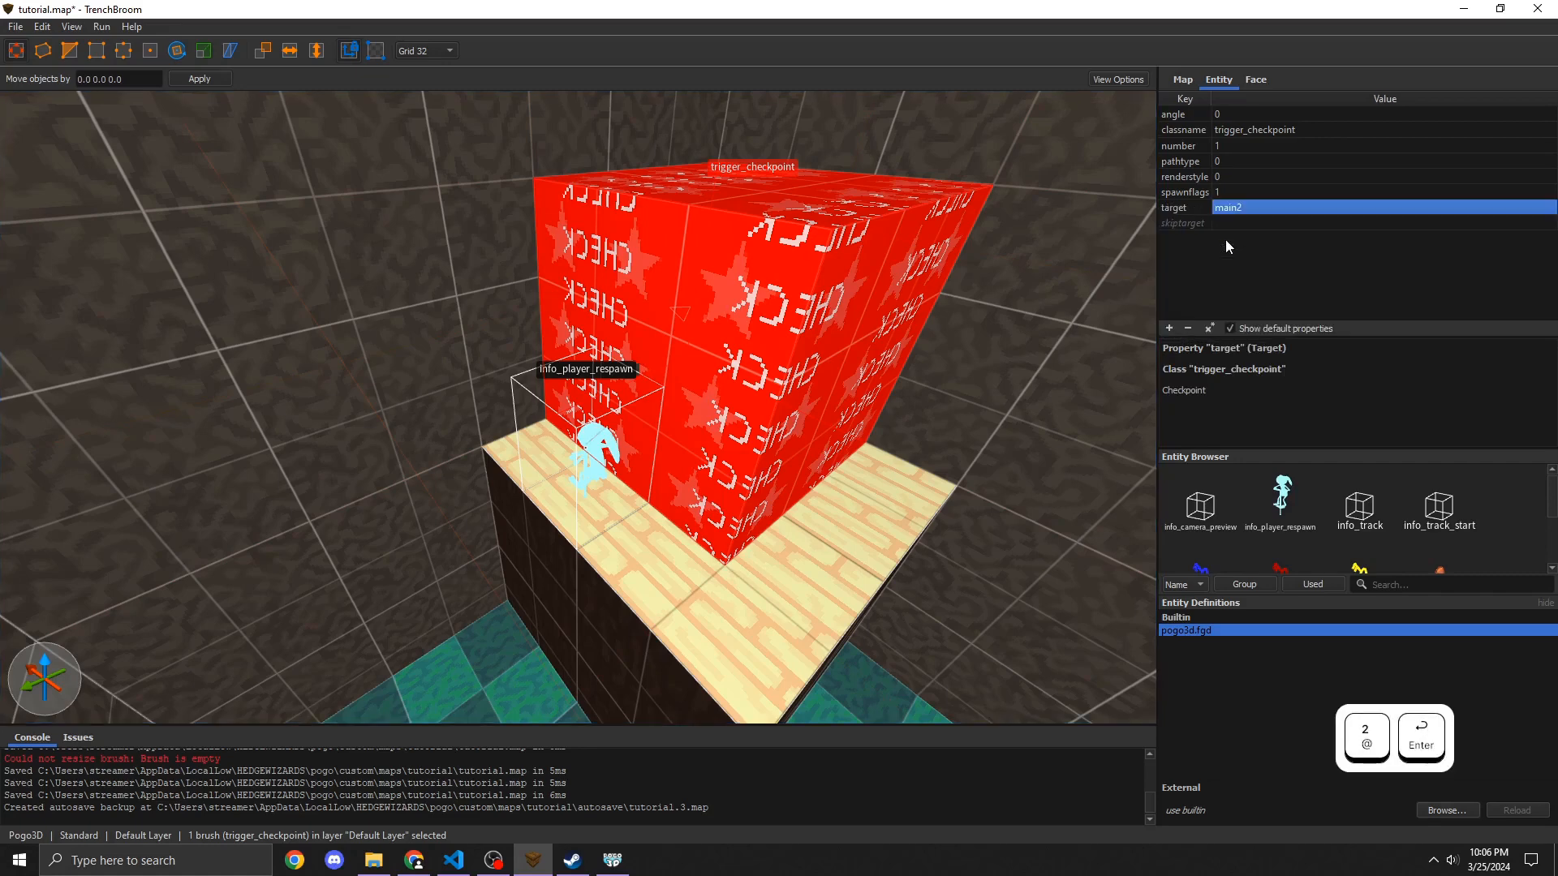
Step: Raise the respawn point up inside the checkpoint volume and save the map
left_click(588, 486)
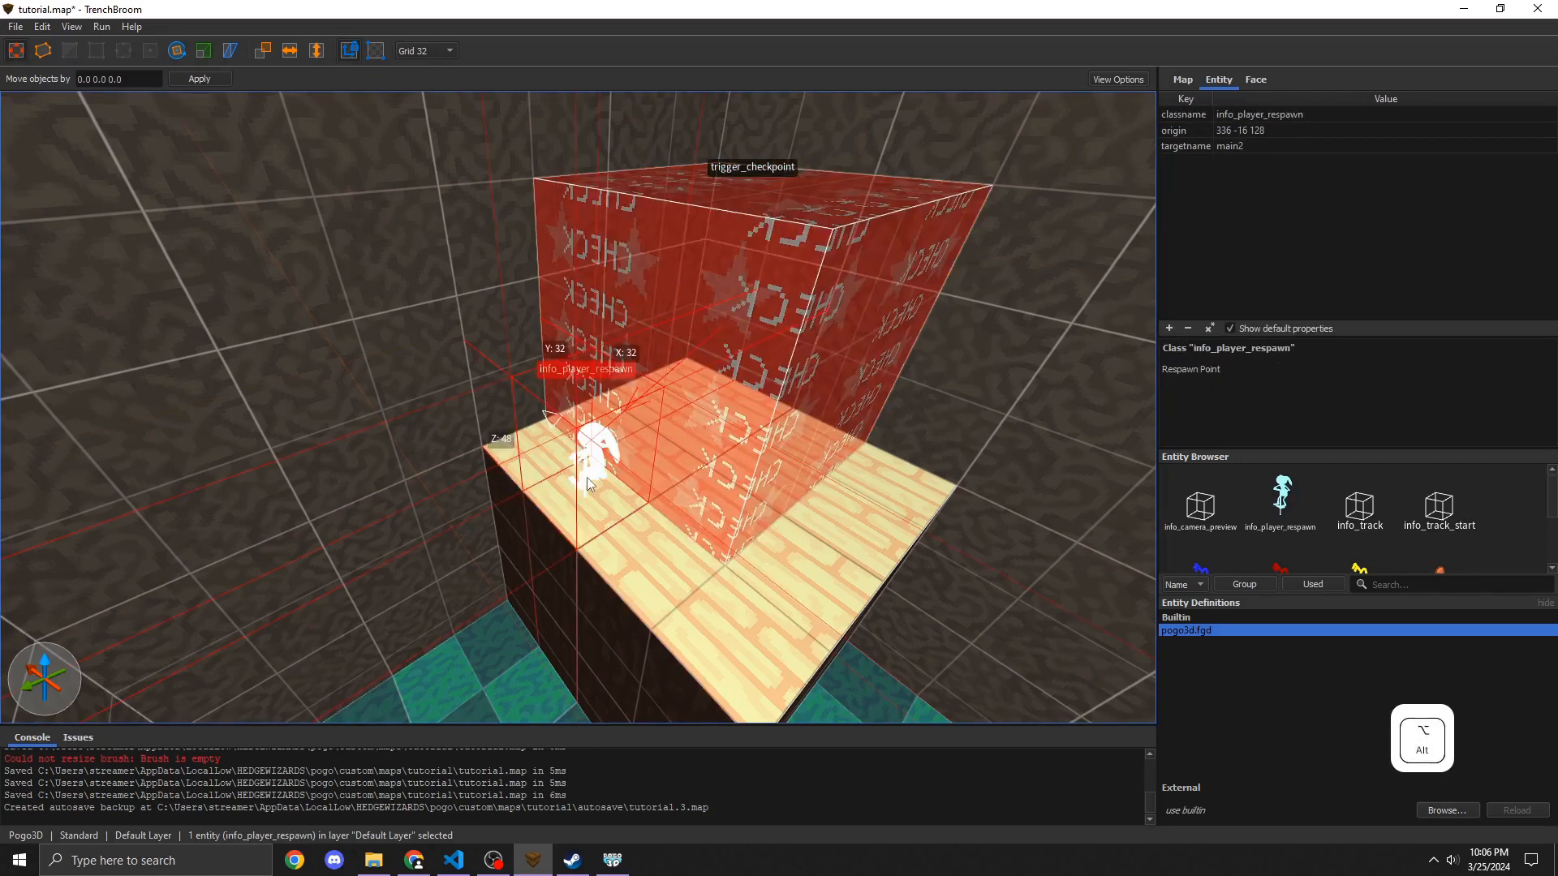
left_click_drag(586, 478, 589, 388, "alt")
left_click_drag(592, 388, 689, 328)
key("ctrl+s")
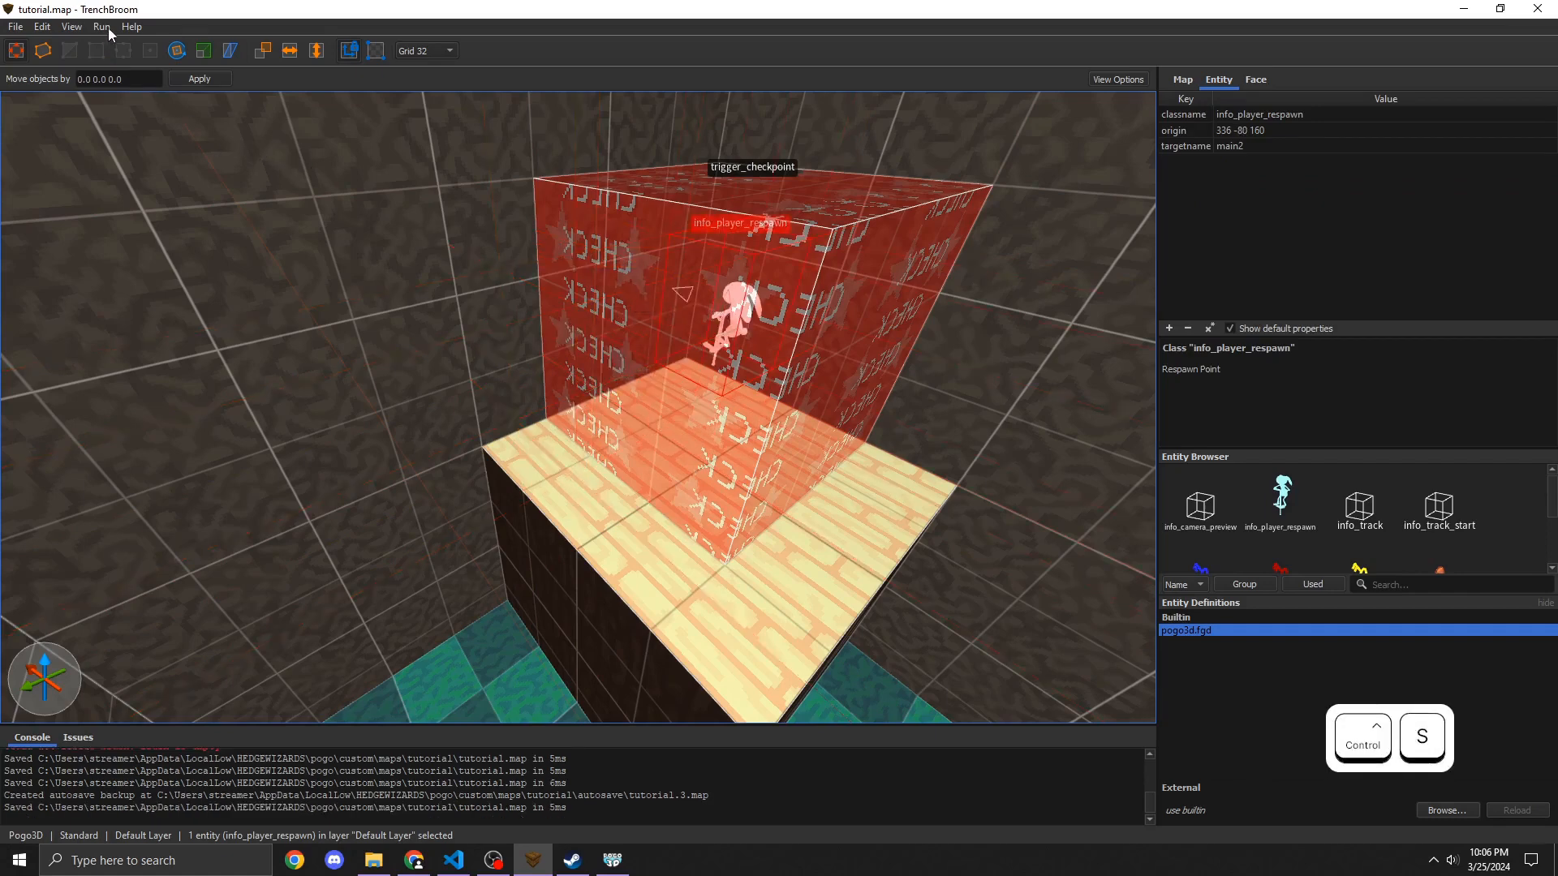
Step: Compile the map
left_click(102, 27)
left_click(130, 46)
left_click(986, 635)
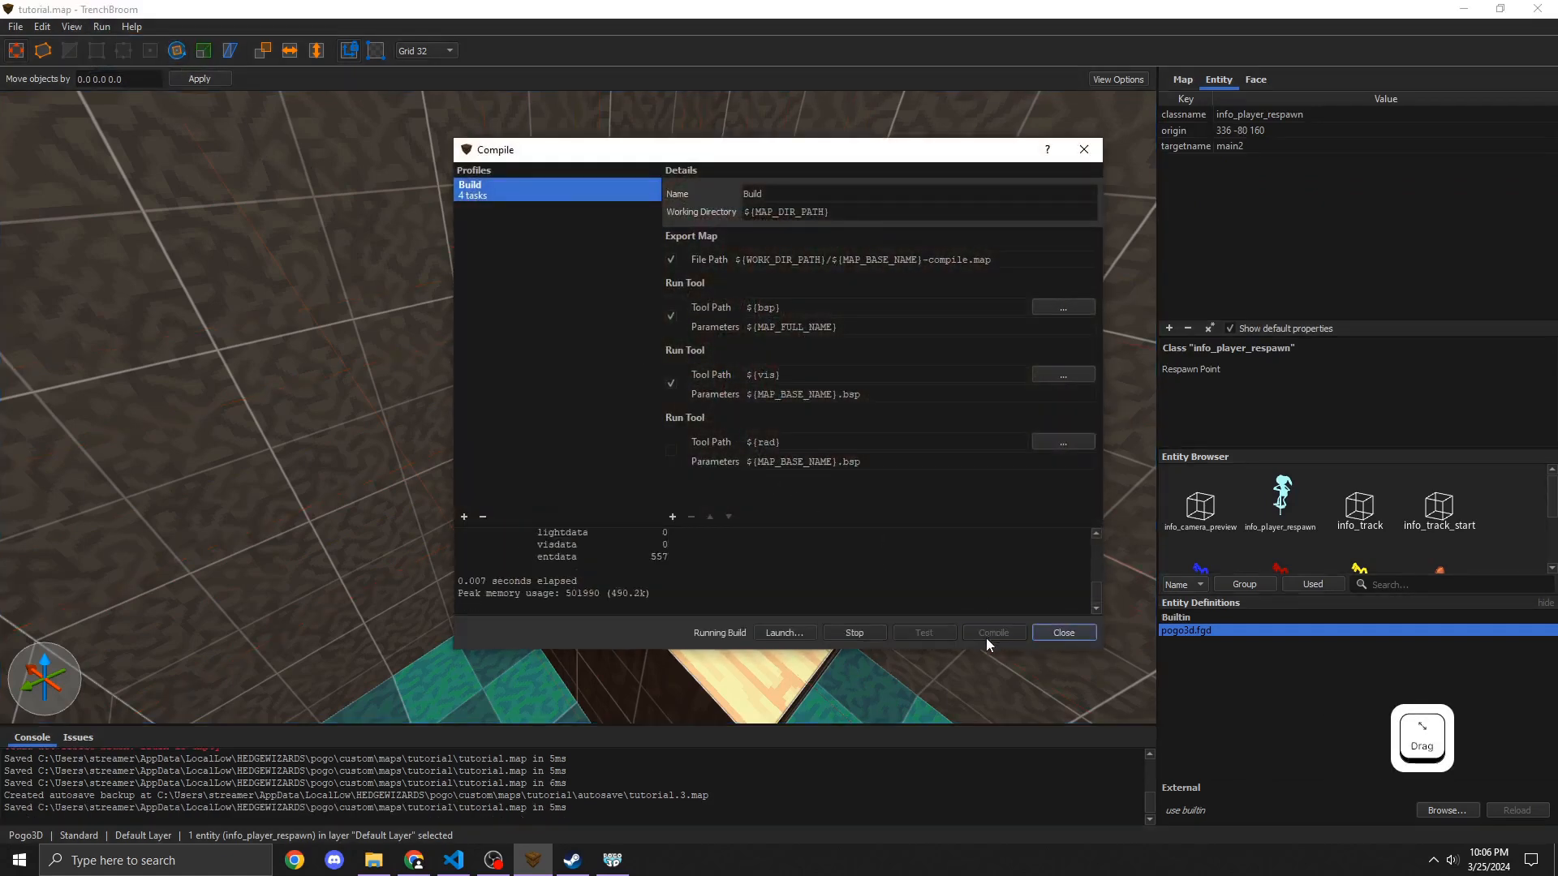
Step: Try to load the tutorial map from Pogo3D's custom maps
left_click(612, 860)
left_click(598, 474)
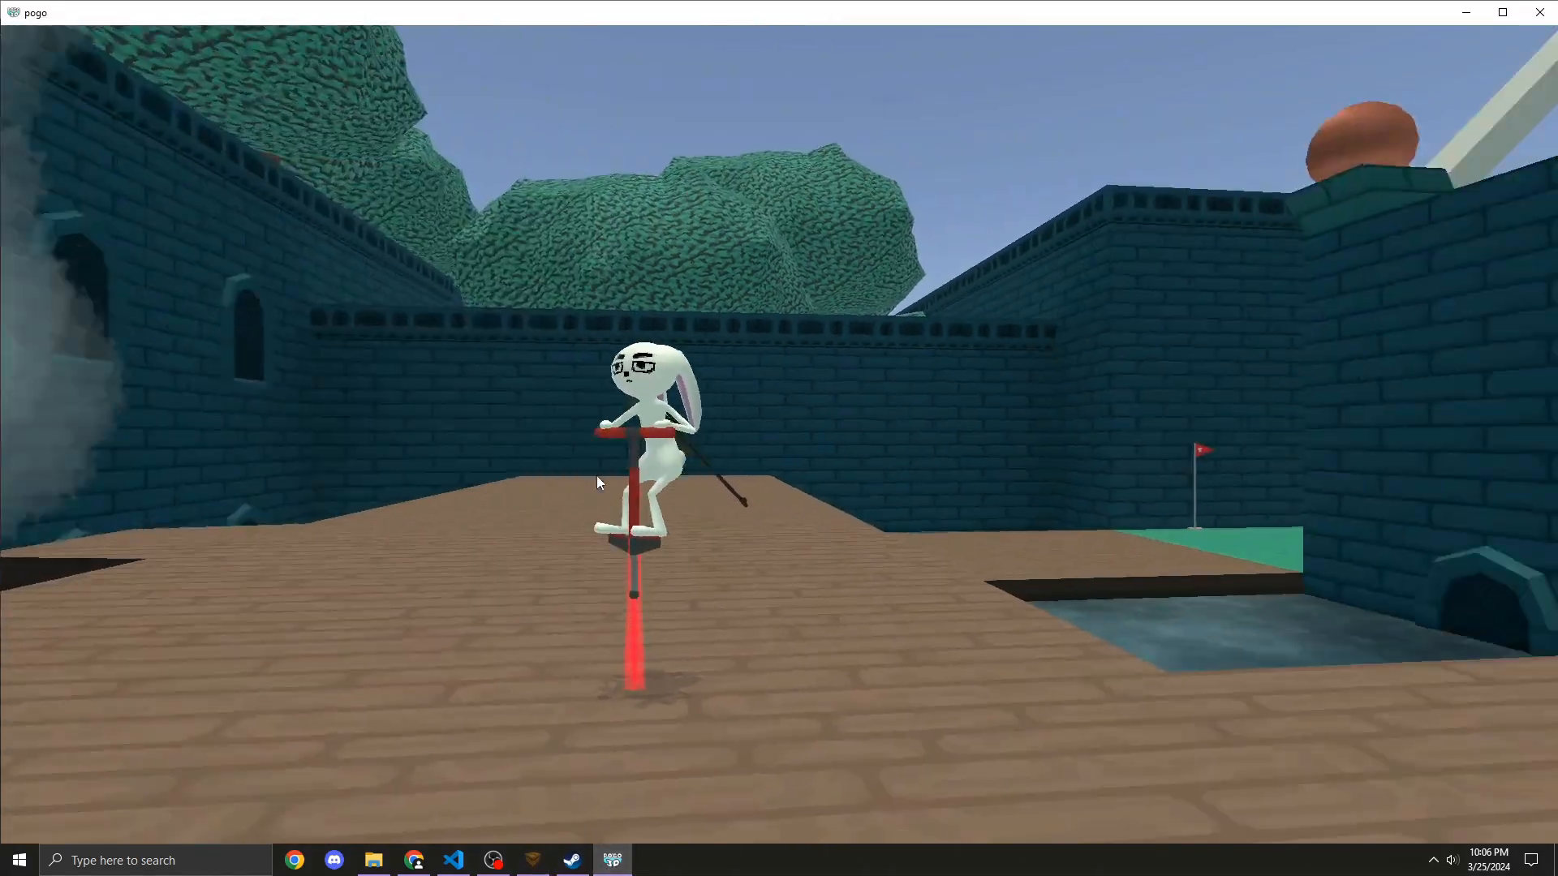
left_click(592, 403)
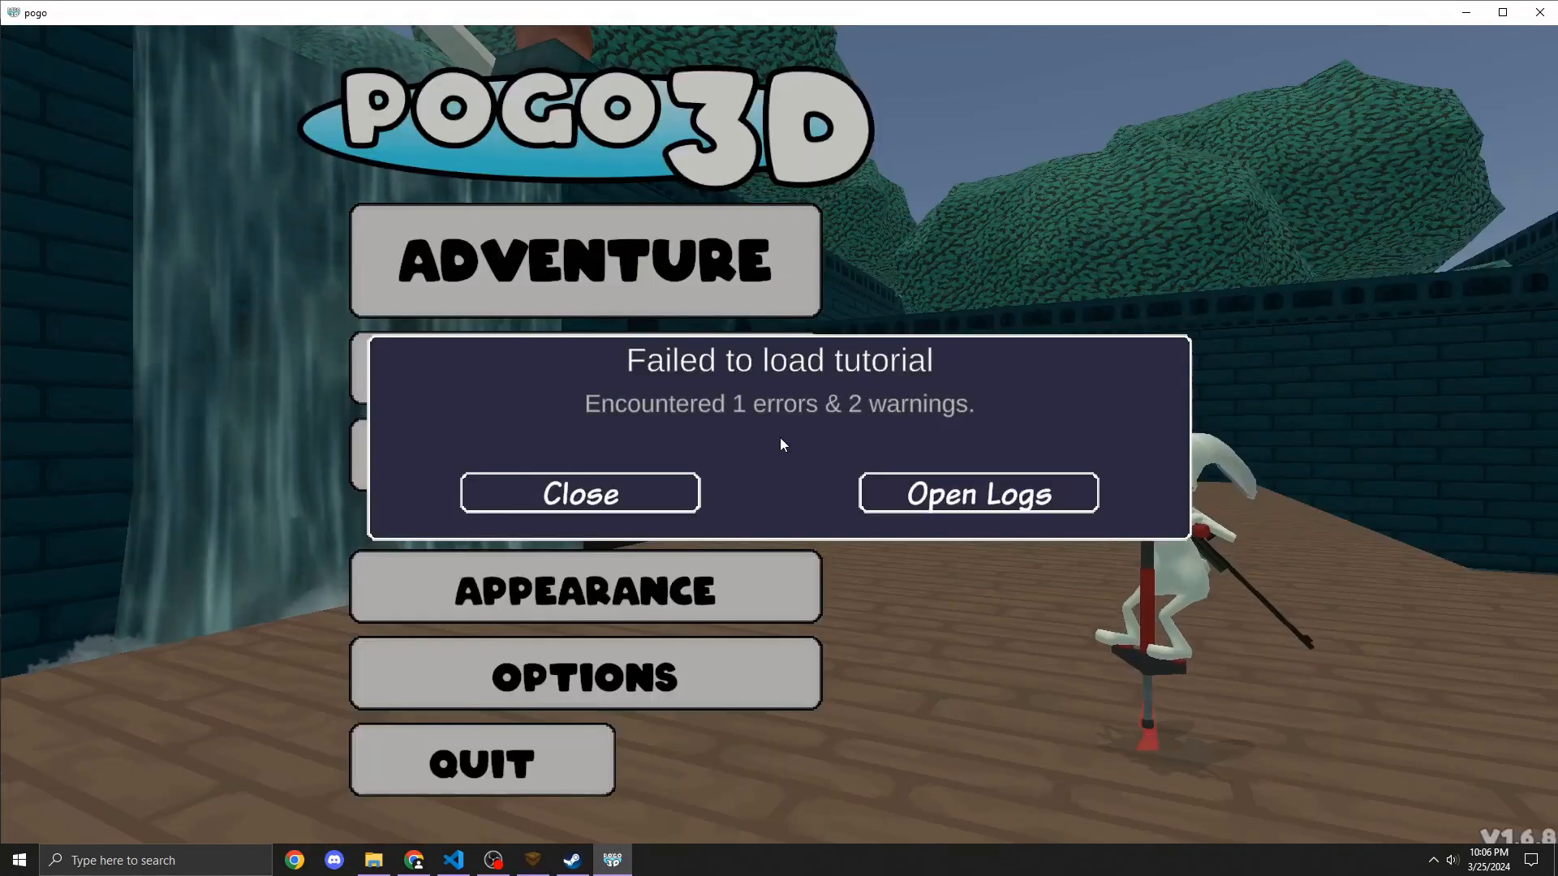
Step: Open the map load log, read the duplicate checkpoint error, and close it
left_click(935, 503)
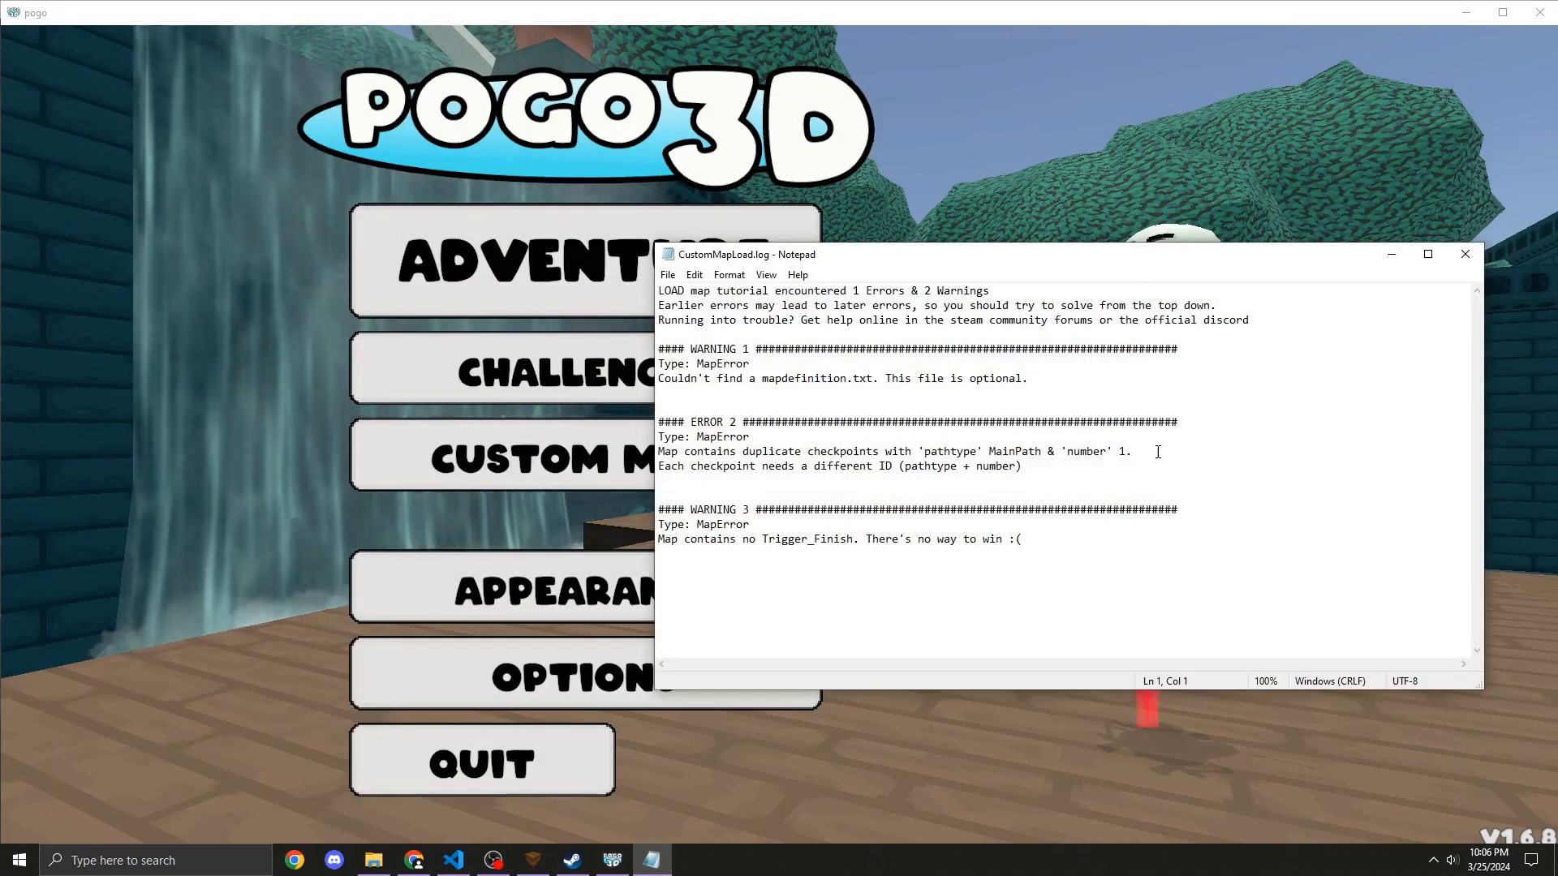
left_click_drag(1133, 452, 655, 452)
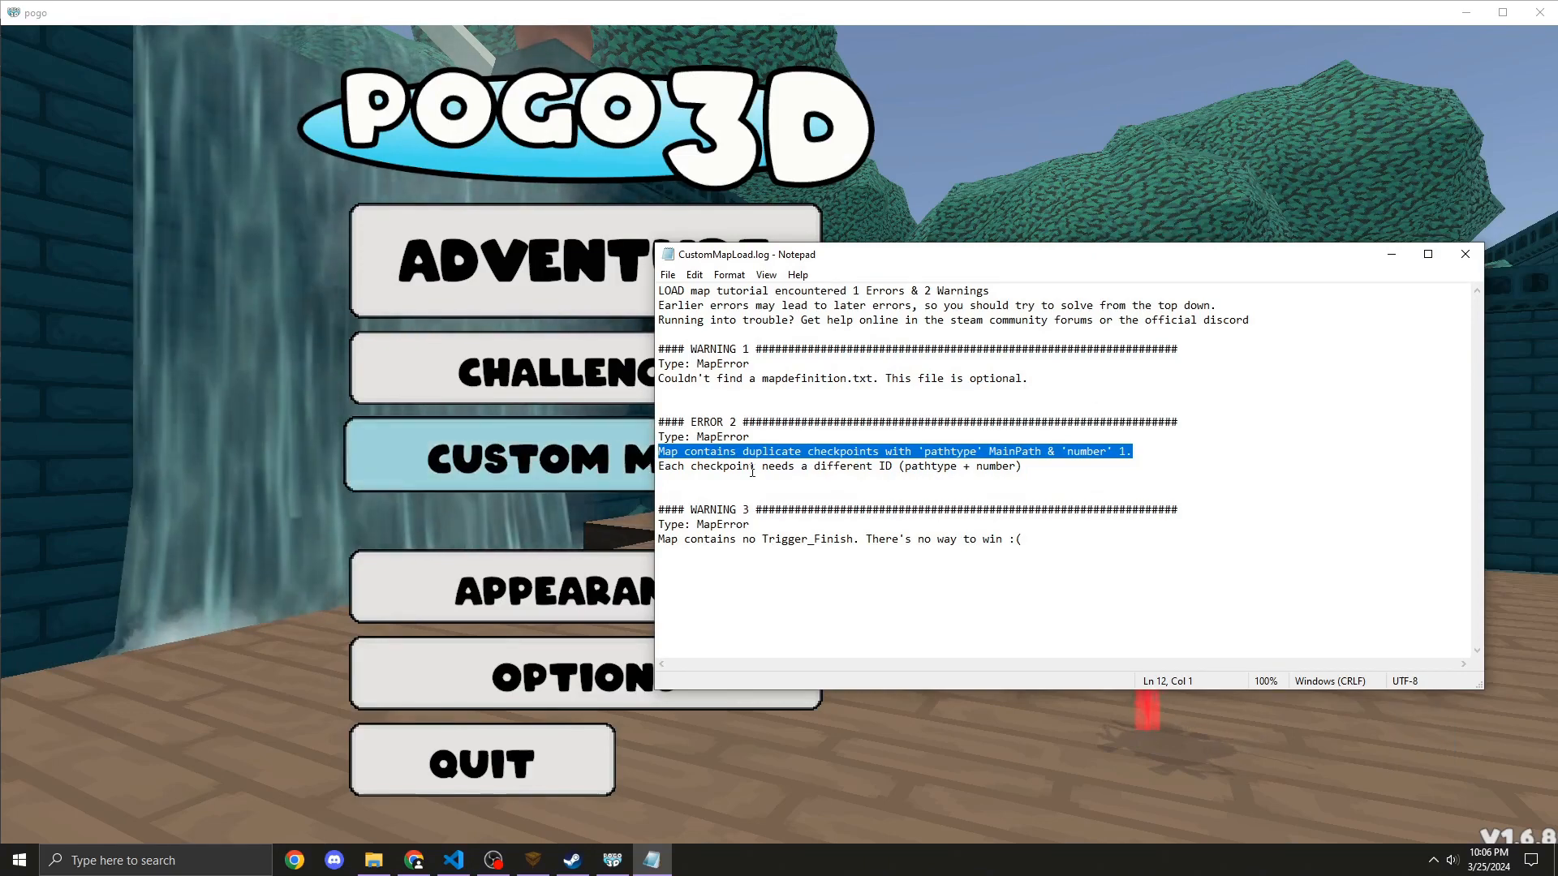
left_click(1465, 255)
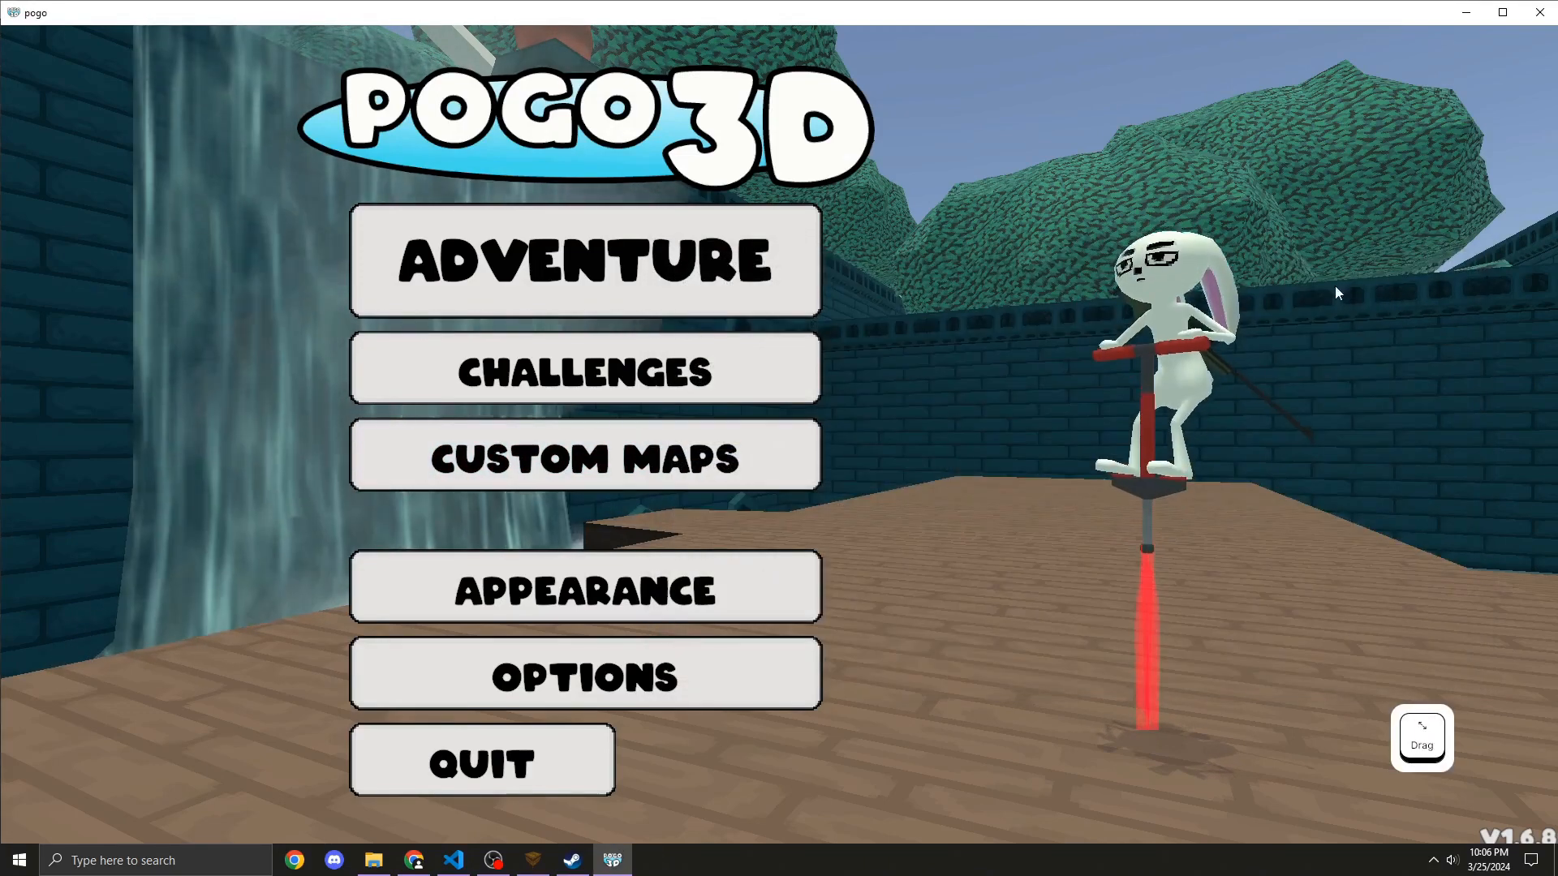
Step: Set the new checkpoint's pathtype to 1 (Side Path)
left_click(532, 860)
left_click(1083, 150)
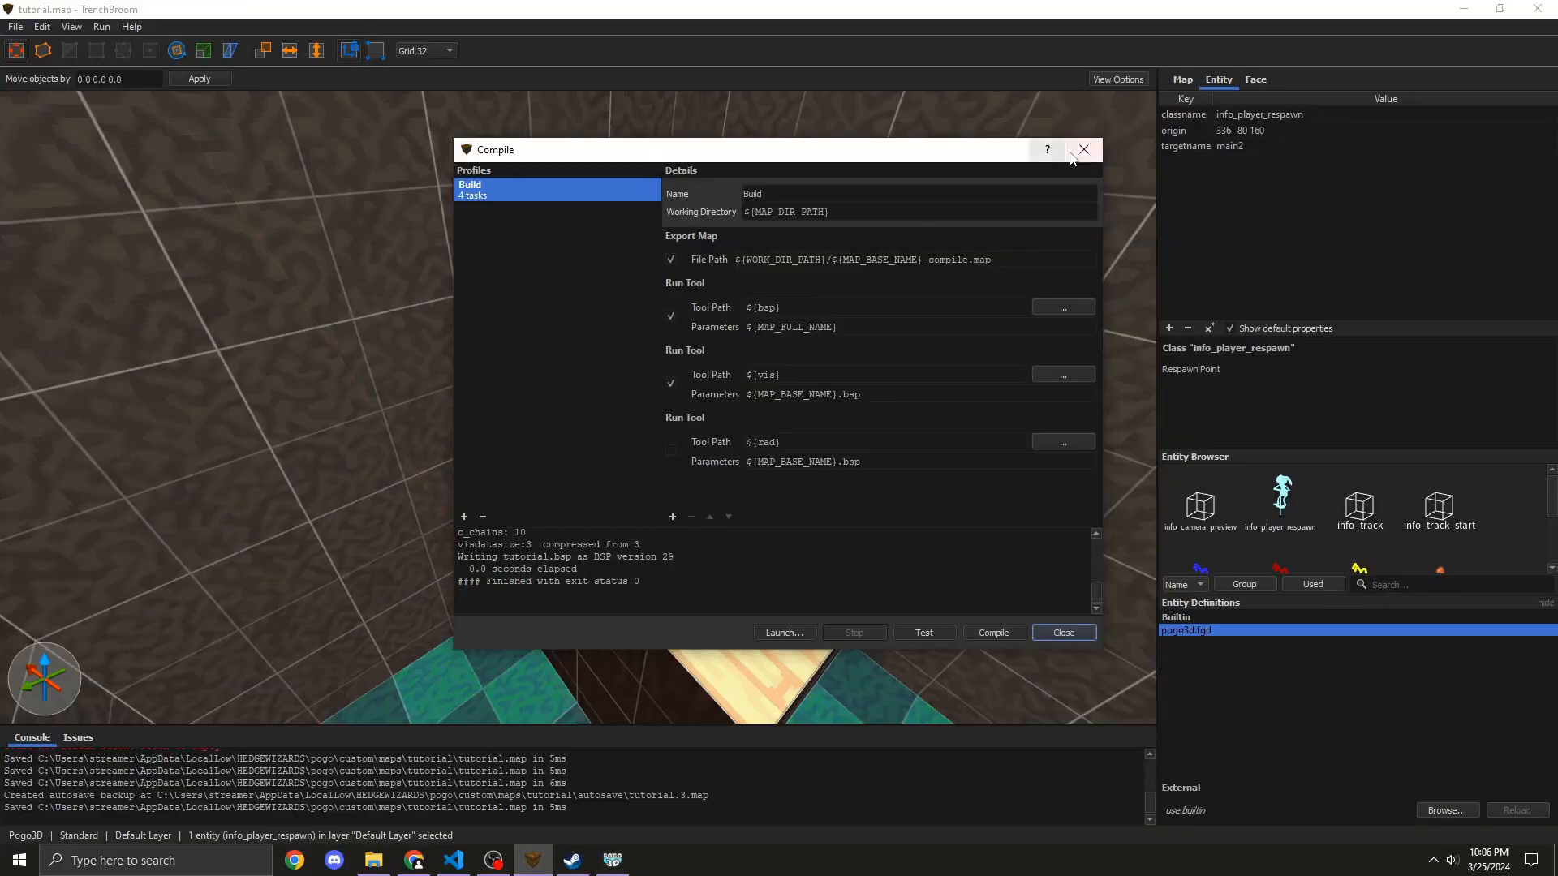
left_click(647, 304)
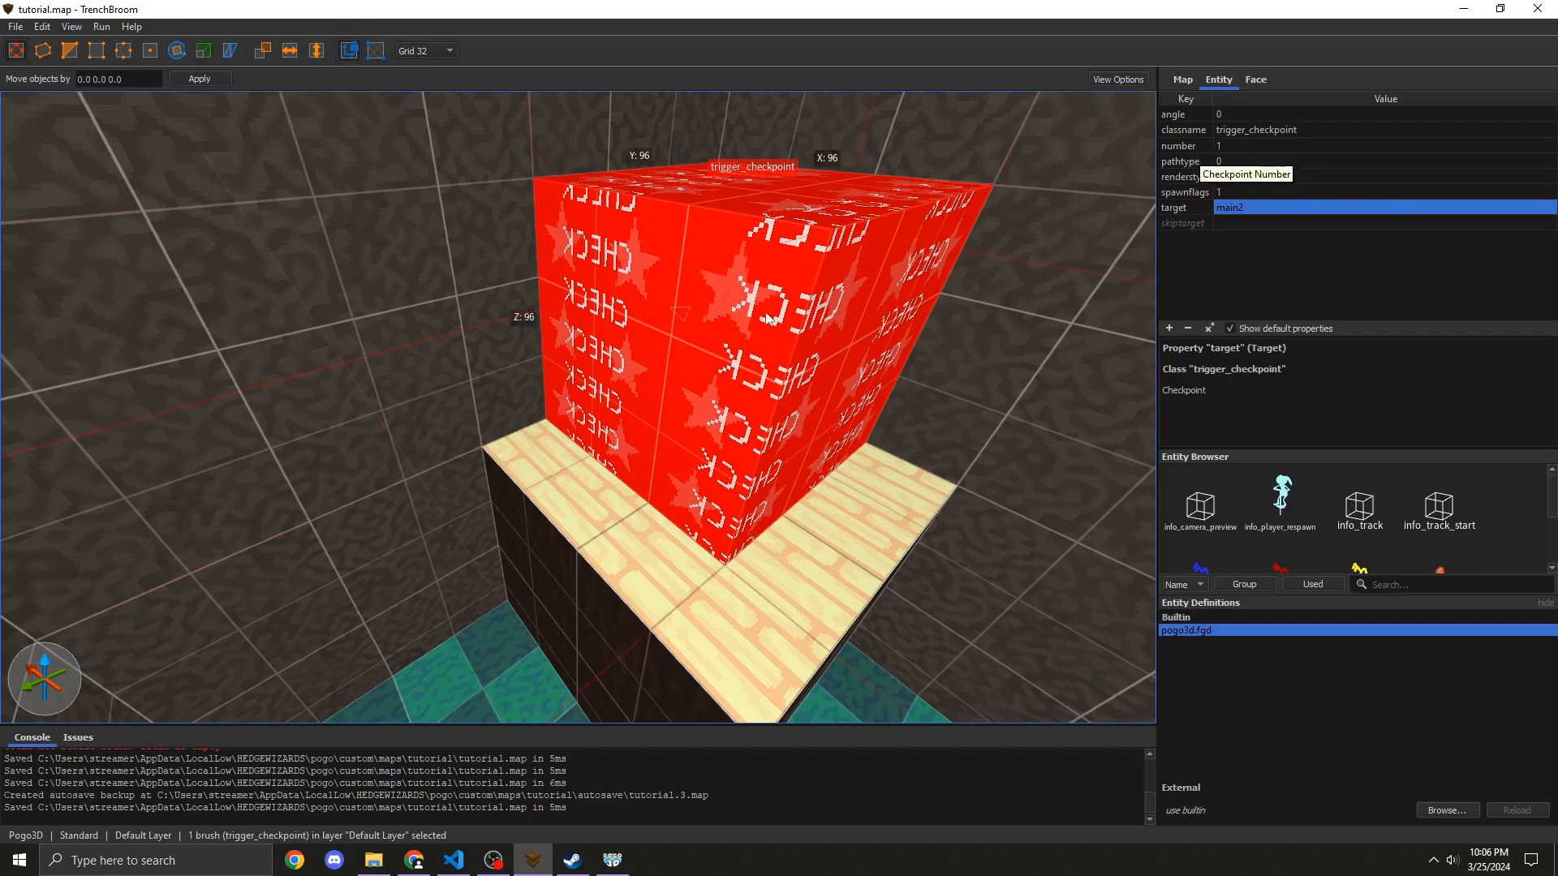
right_click_drag(768, 318, 890, 370)
key("d")
key("w")
key("s")
left_click(1228, 162)
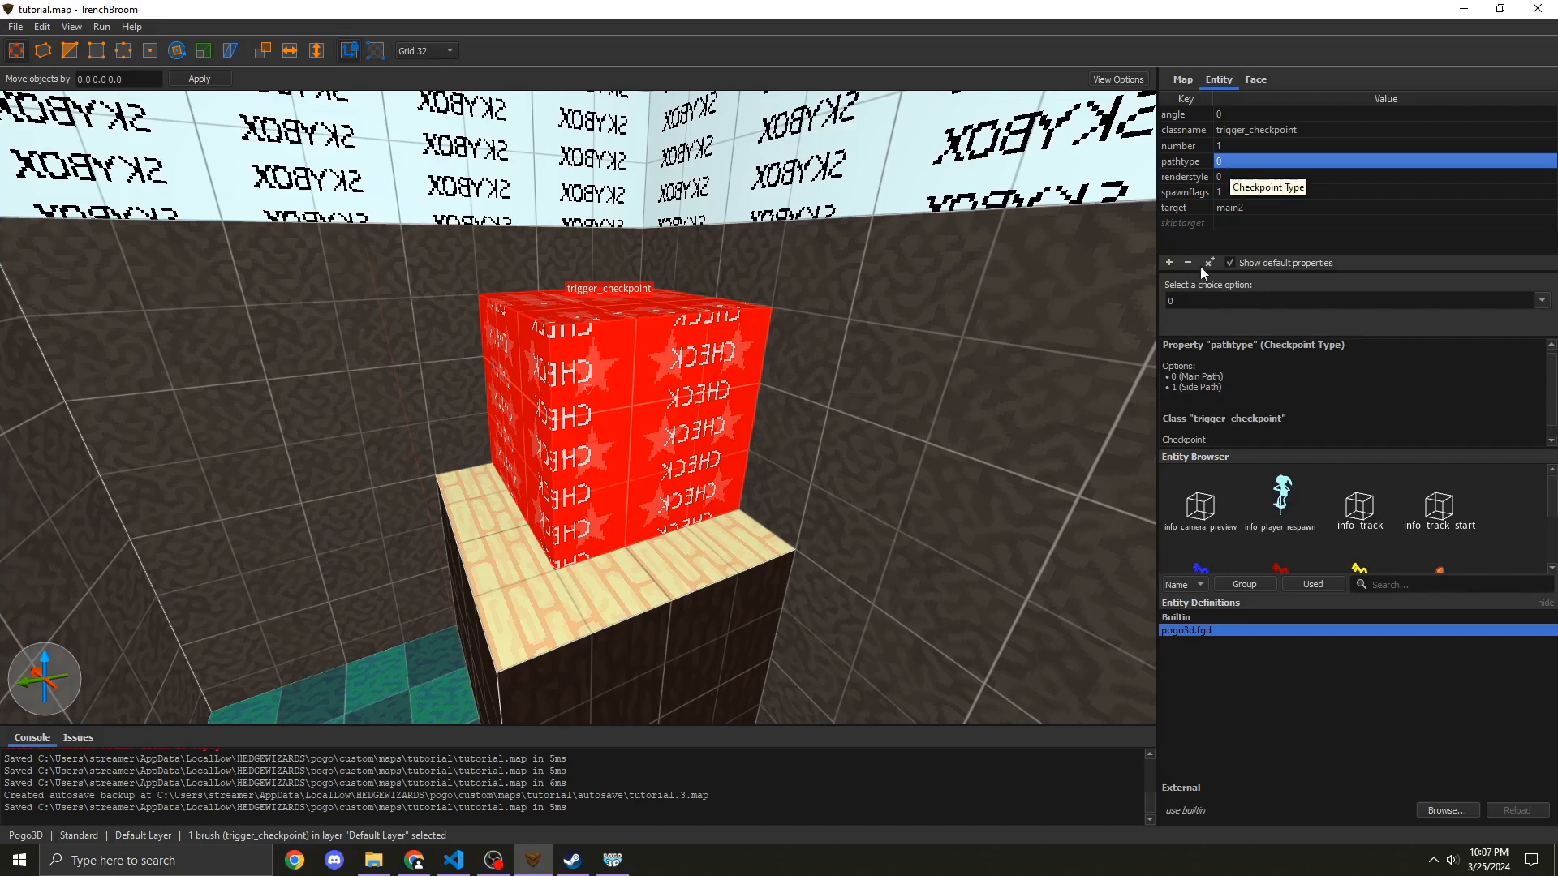
left_click(1216, 303)
type("1")
left_click_drag(1205, 301, 1112, 289)
key("ctrl+a")
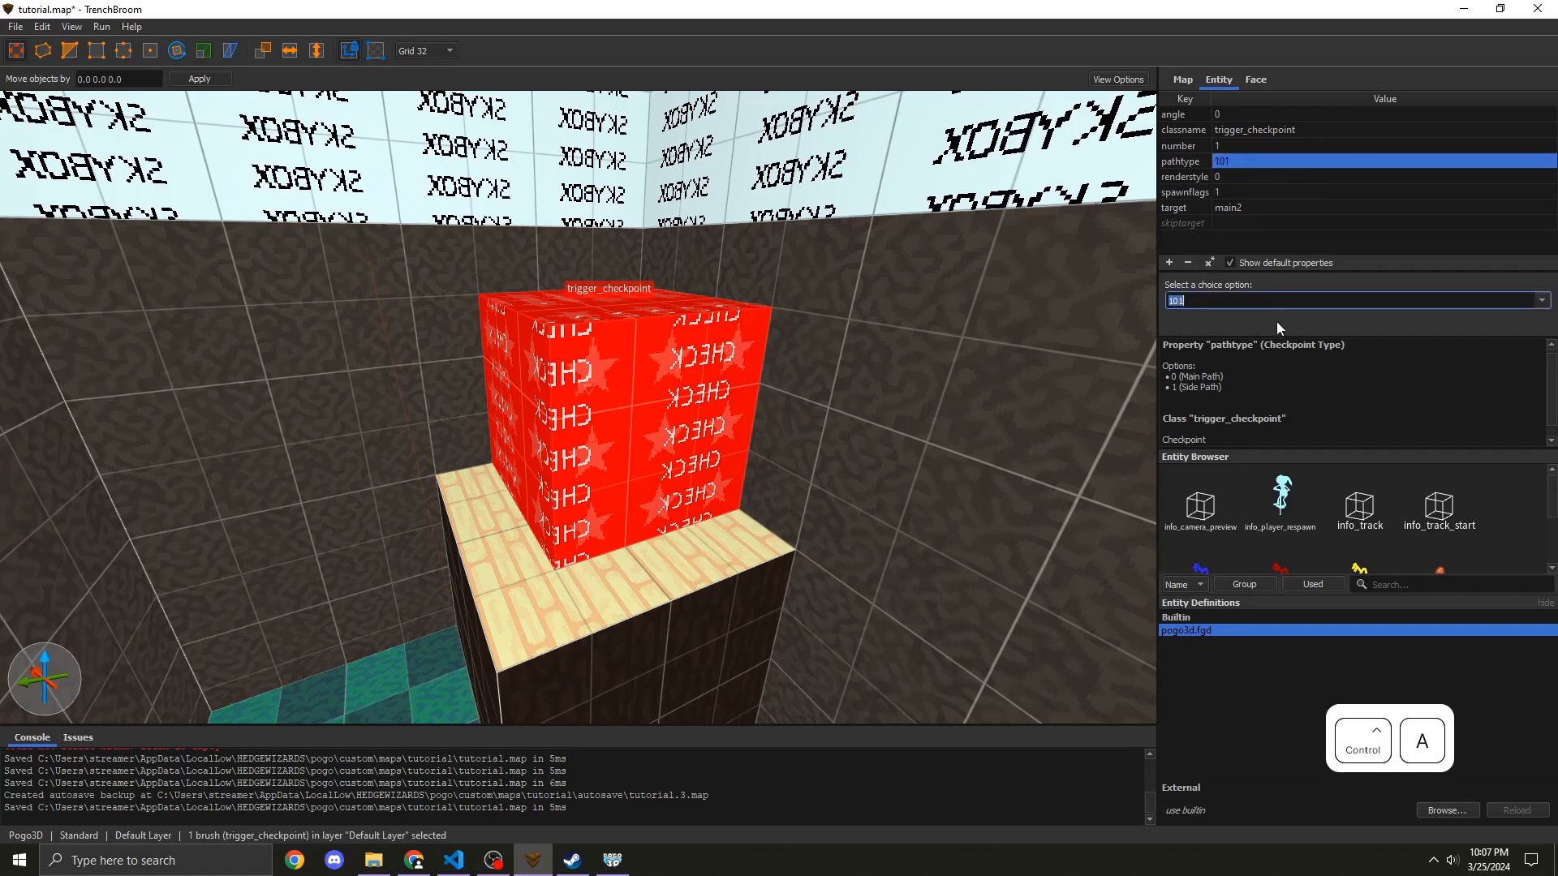
key("BackSpace")
type("1")
key("Return")
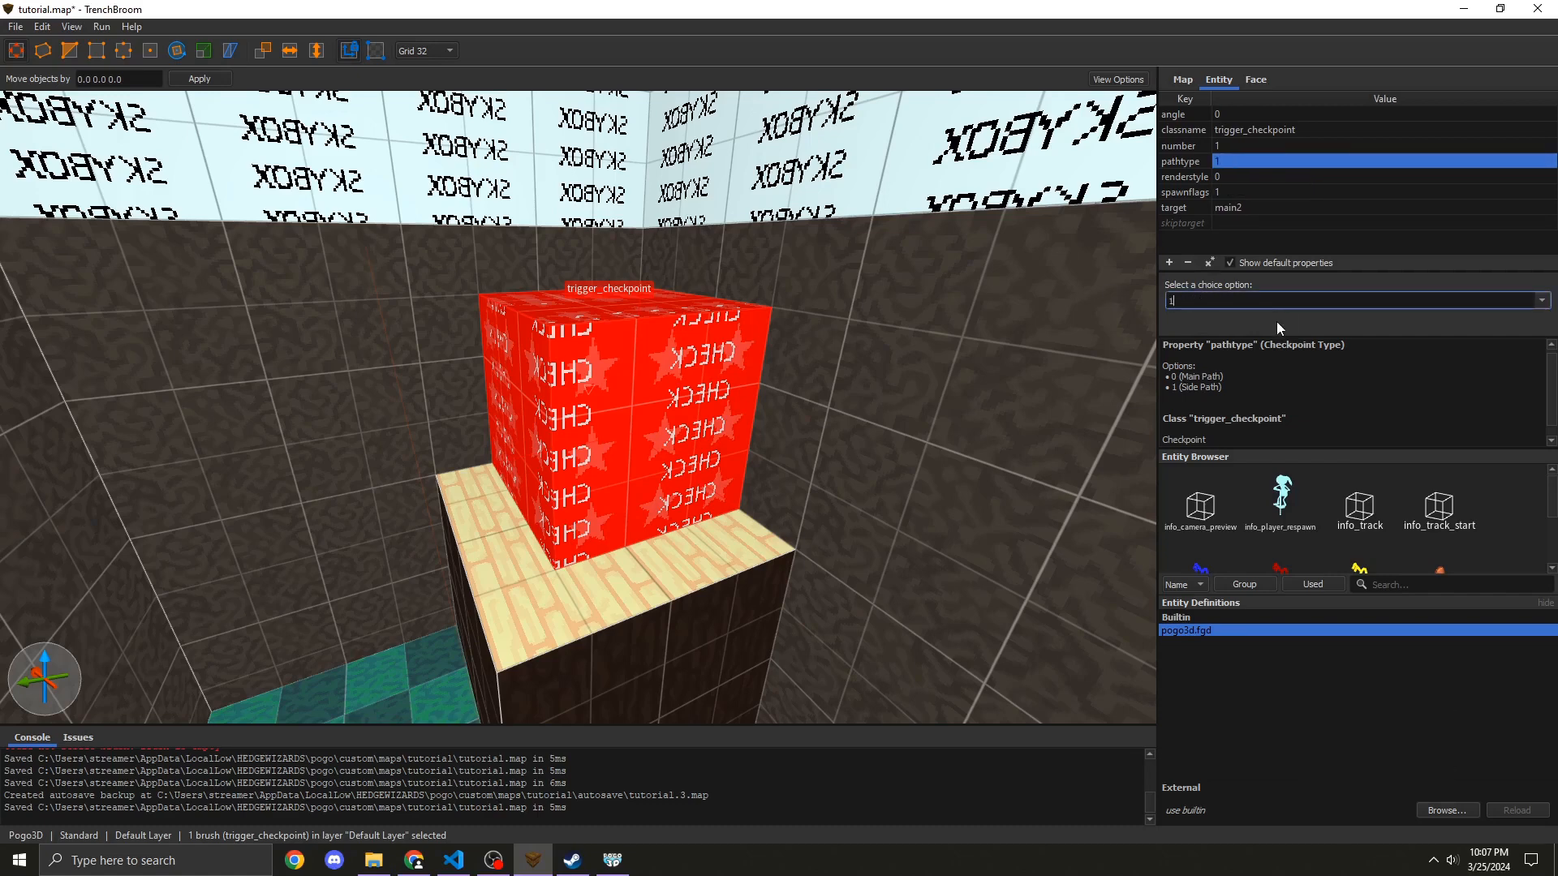
left_click(611, 440)
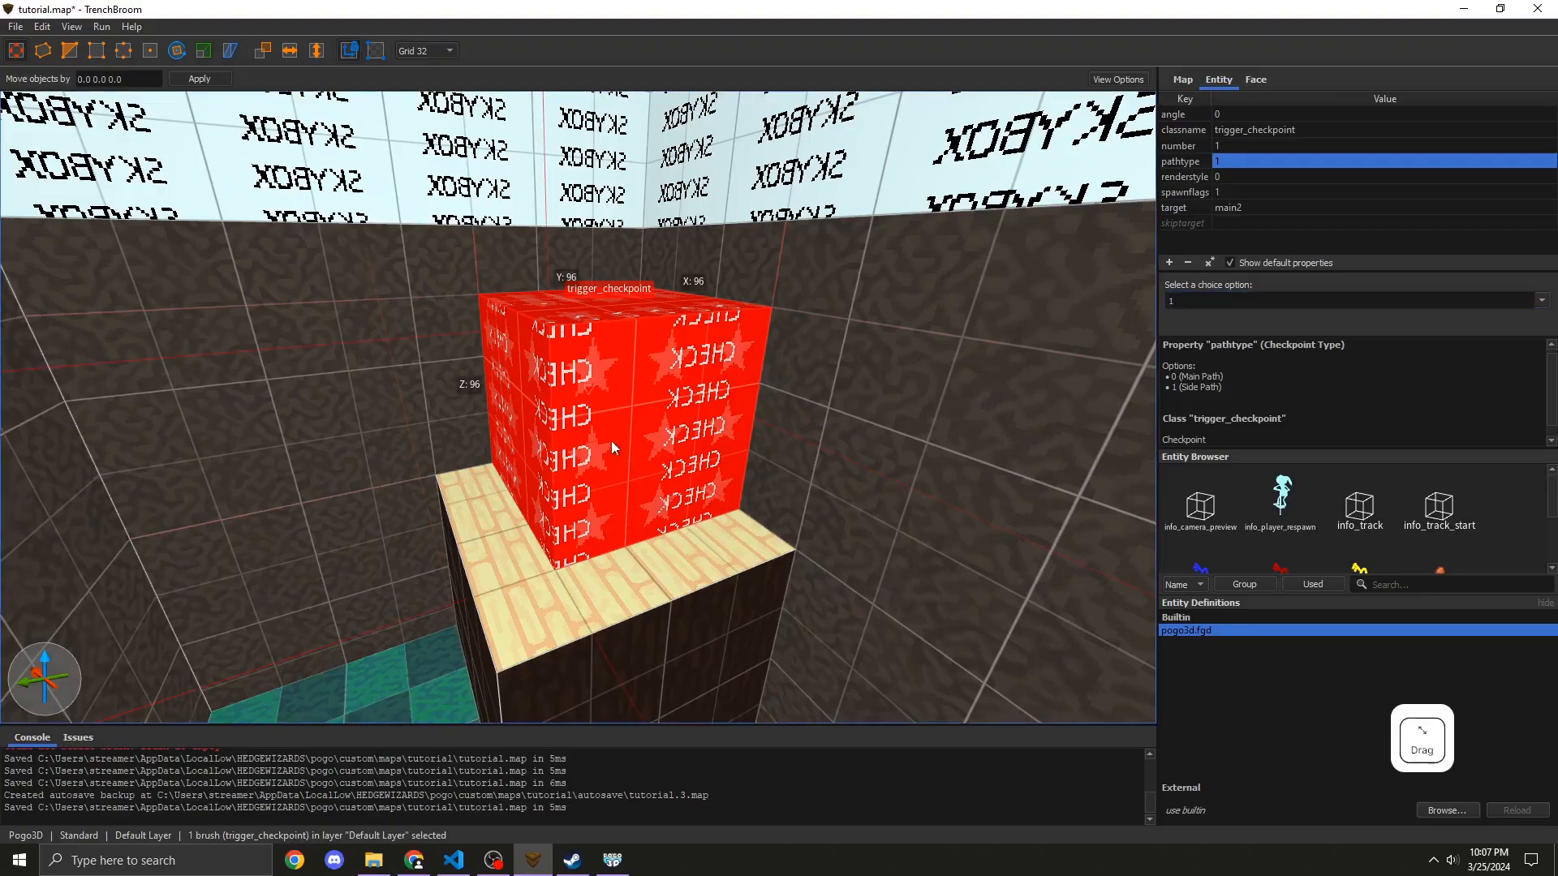
left_click_drag(656, 453, 357, 528, "ctrl")
right_click_drag(350, 532, 325, 545)
mouse_move(454, 341)
left_mouse_down("ctrl")
mouse_move(633, 422)
mouse_move(656, 477)
left_mouse_up("ctrl")
mouse_move(656, 476)
right_mouse_down()
mouse_move(639, 425)
mouse_move(629, 483)
mouse_move(632, 430)
mouse_move(653, 504)
mouse_move(679, 509)
mouse_move(629, 442)
right_mouse_up()
key("s")
key("w")
key("s")
key("ctrl+z")
key("w")
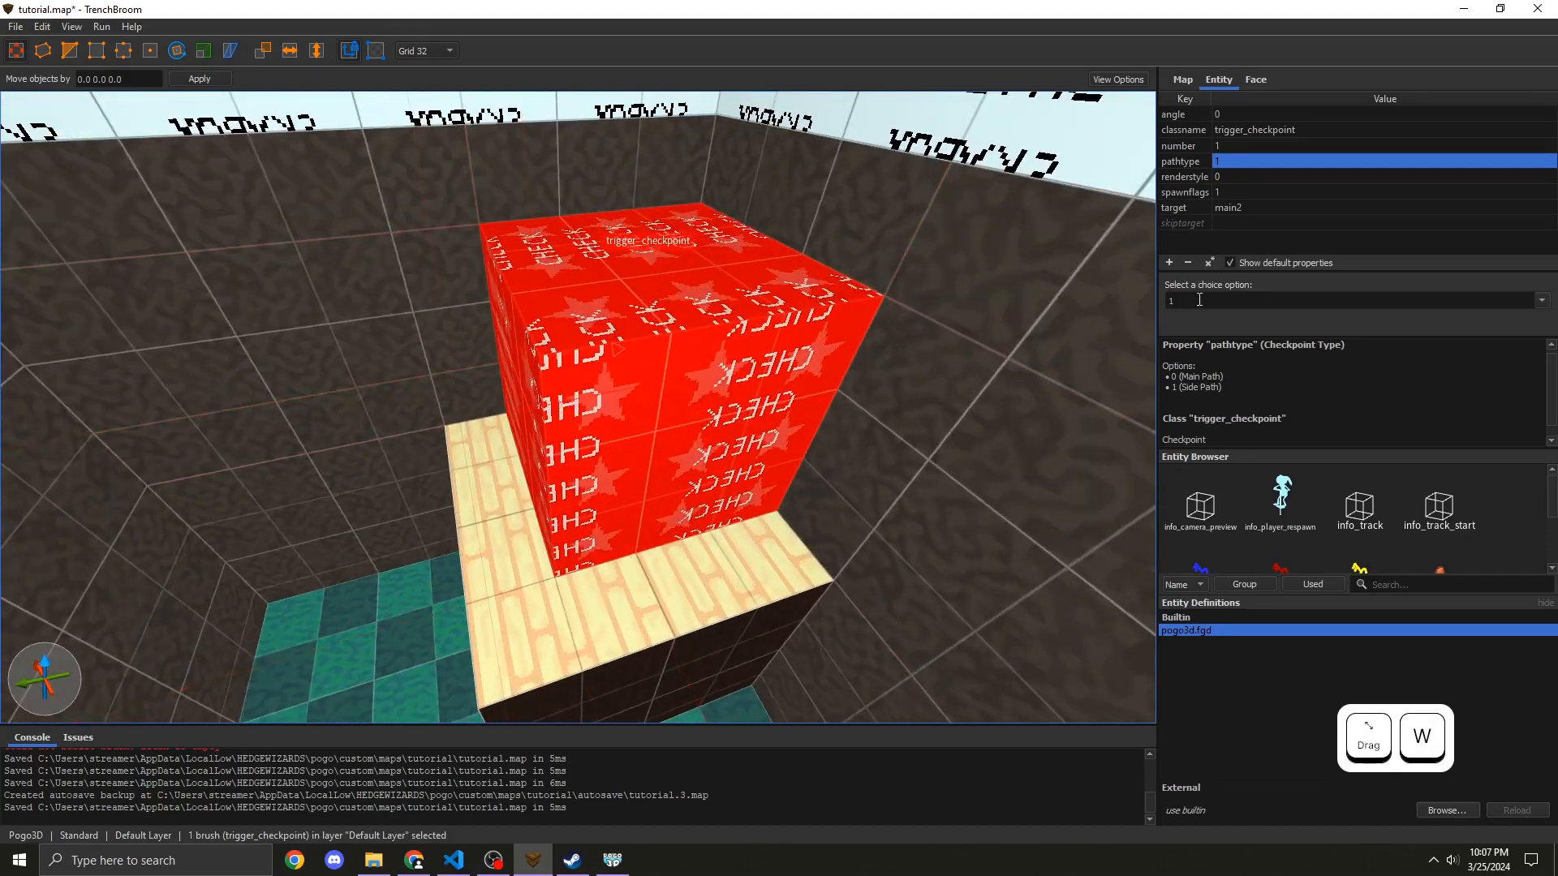
Step: Set the new checkpoint's pathtype to 0 (Main Path) and its number to 2
left_click(1214, 300)
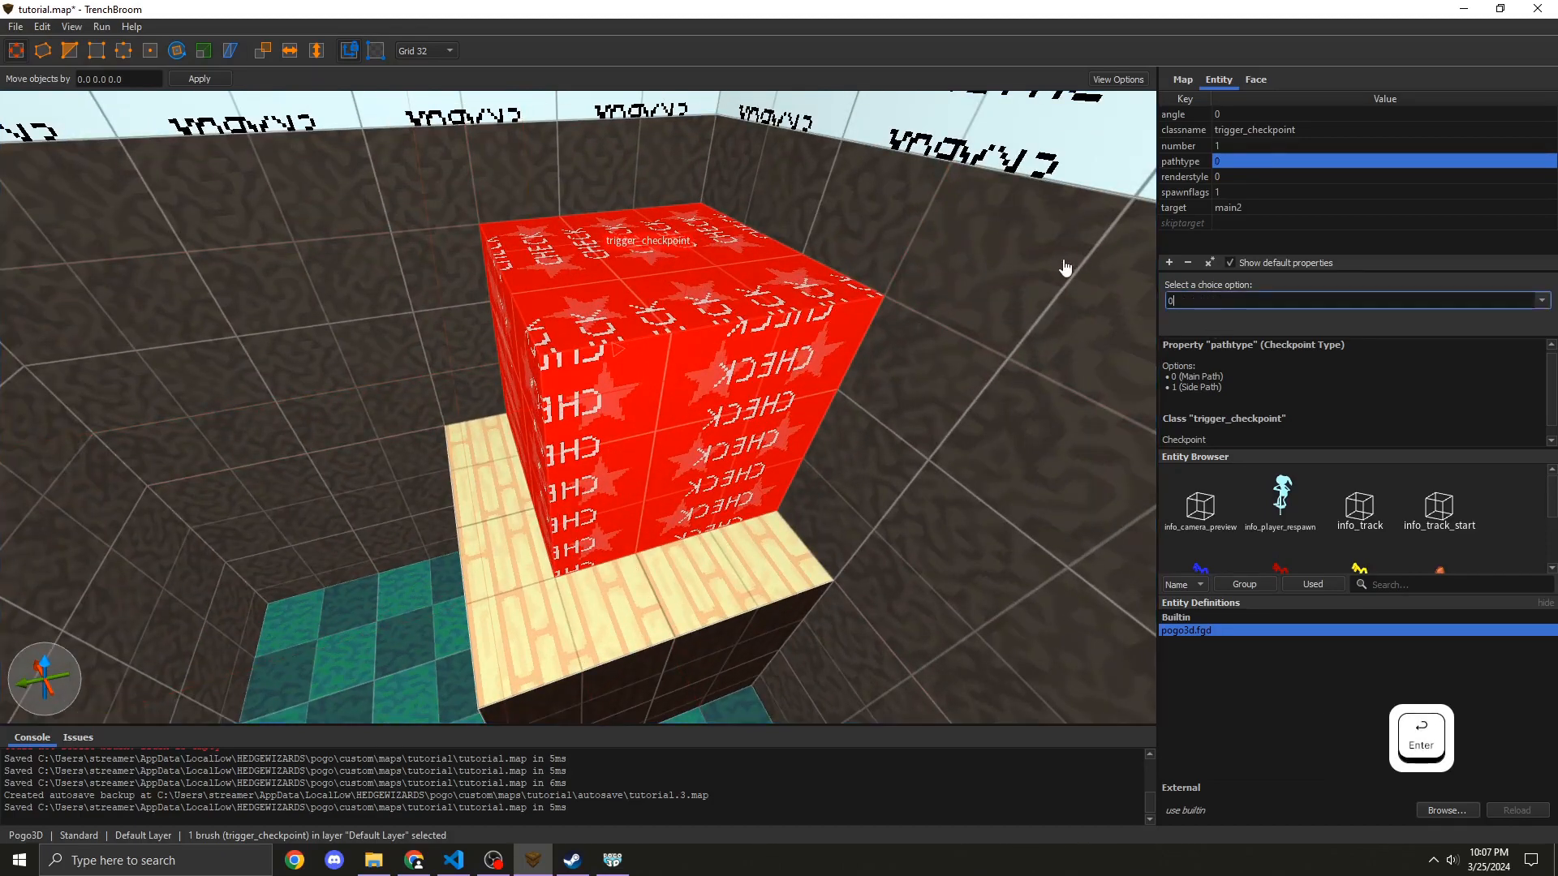
left_click(1246, 145)
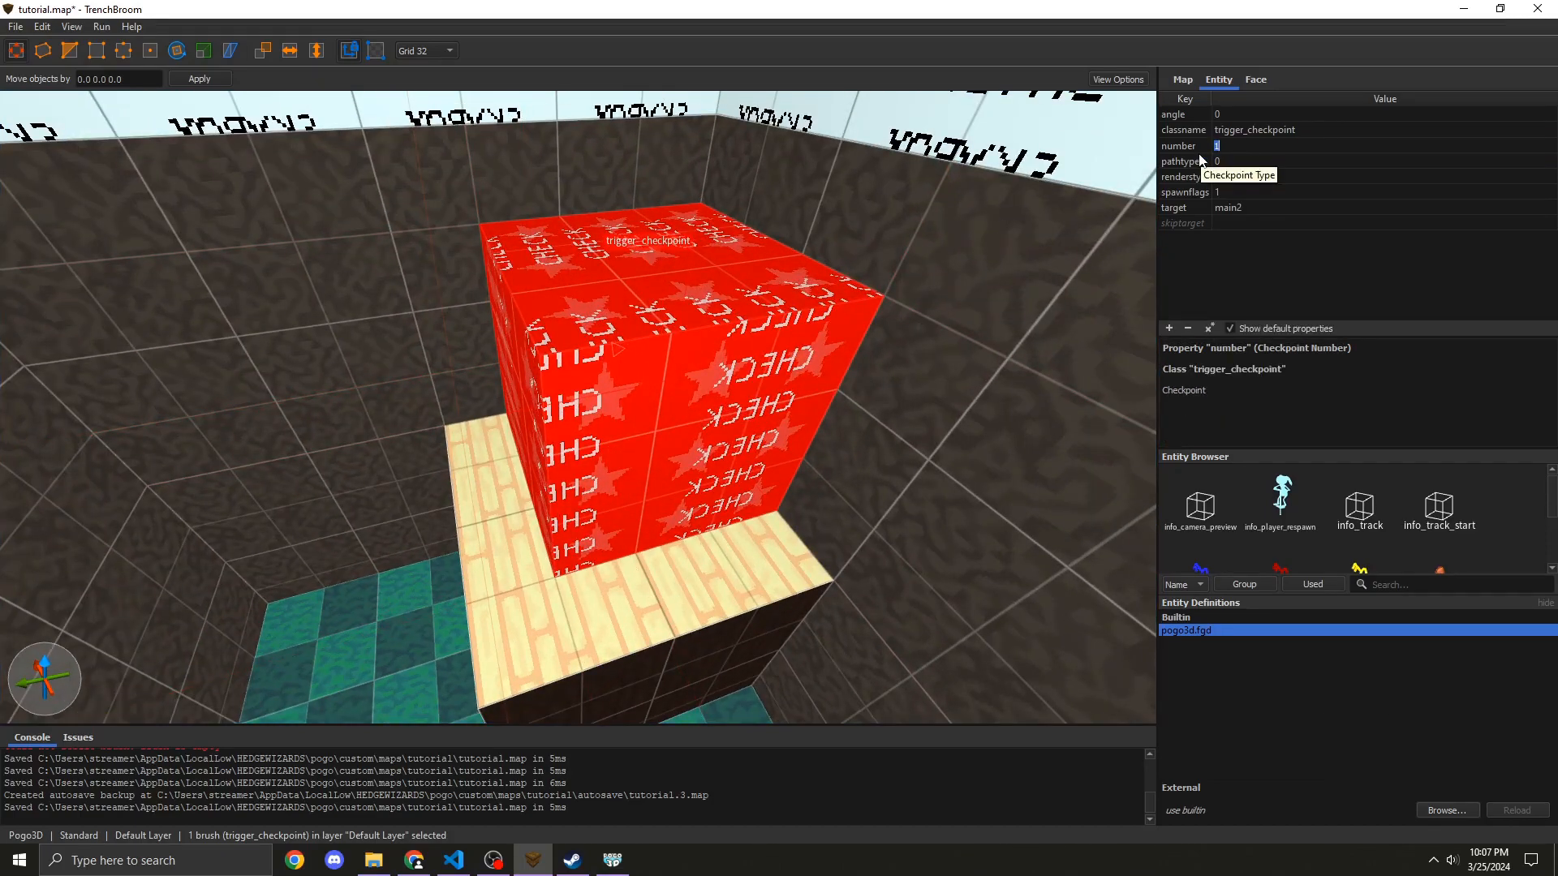
type("2")
key("Return")
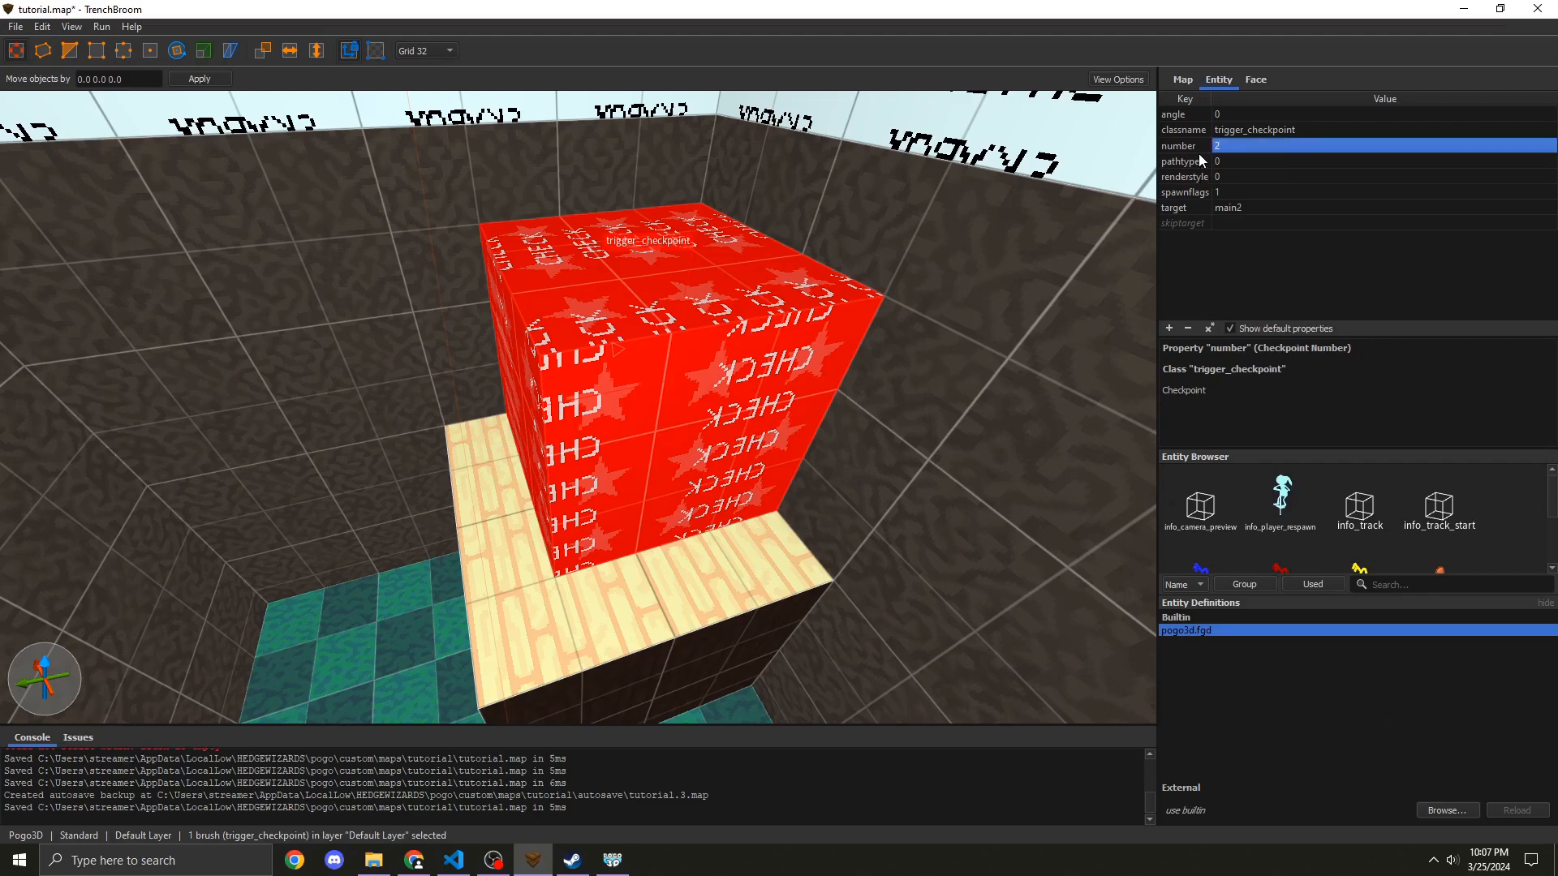
Step: Extrude a new brush out from the room's back wall to start a corridor
right_click_drag(354, 395, 388, 356)
key("q")
key("w")
key("a")
key("d")
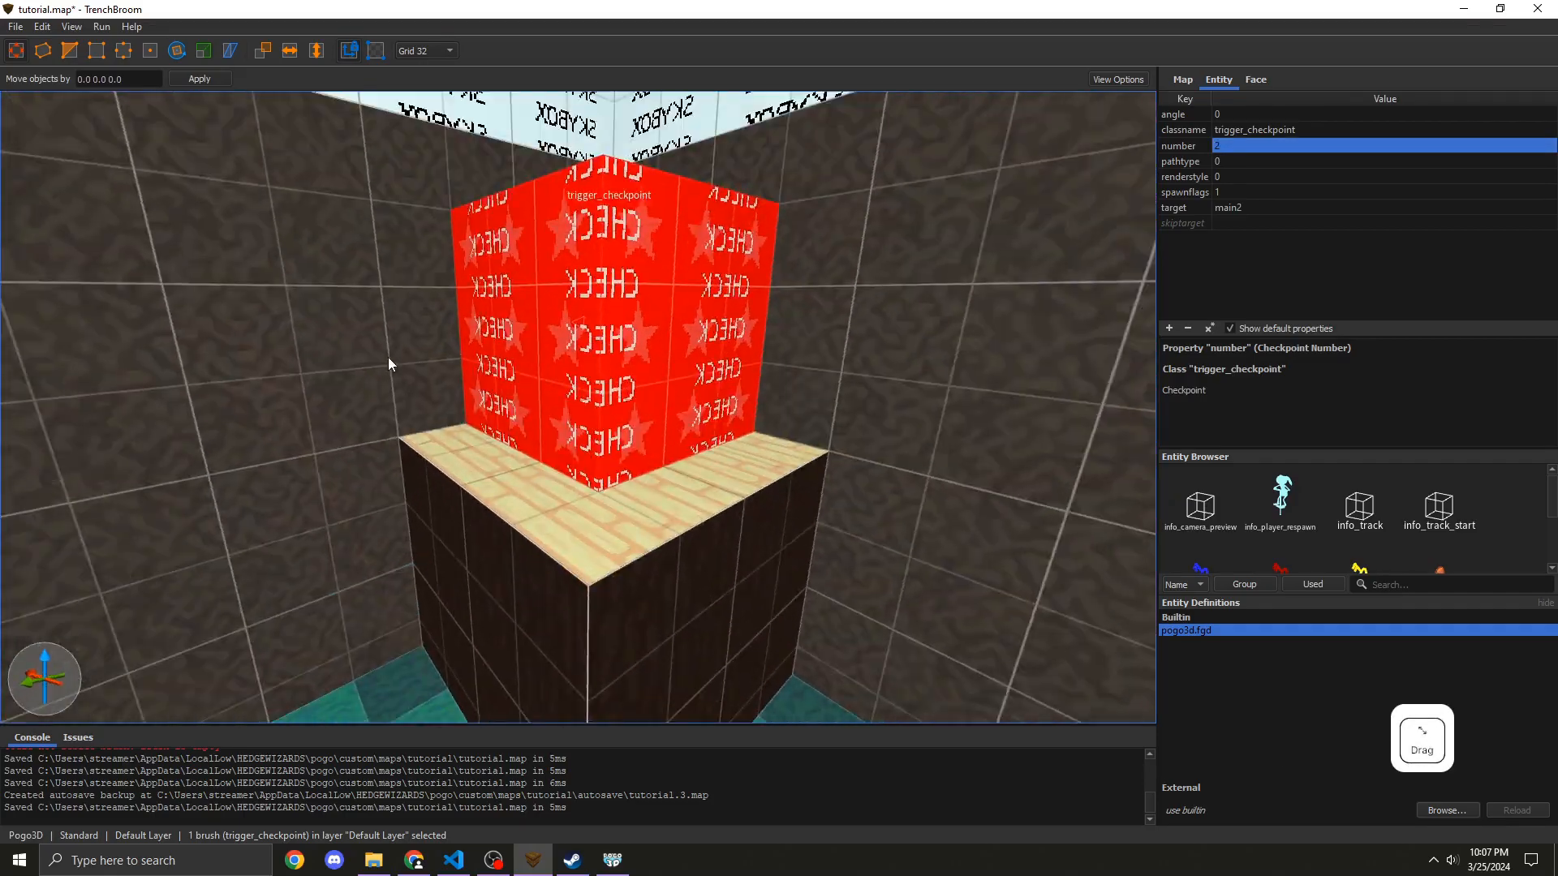
key("w")
mouse_move(537, 402)
right_mouse_down()
mouse_move(533, 383)
mouse_move(524, 415)
mouse_move(477, 423)
mouse_move(209, 421)
mouse_move(261, 439)
right_mouse_up()
key("s")
key("a")
key("d")
left_click(523, 407)
key("d")
key("w")
key("a")
key("s")
key("w")
mouse_move(377, 412)
left_mouse_down("shift")
mouse_move(416, 396)
mouse_move(396, 422)
mouse_move(539, 367)
mouse_move(522, 383)
left_mouse_up("shift")
key("d")
mouse_move(523, 385)
right_mouse_down()
mouse_move(487, 343)
mouse_move(435, 342)
right_mouse_up()
left_click(436, 342)
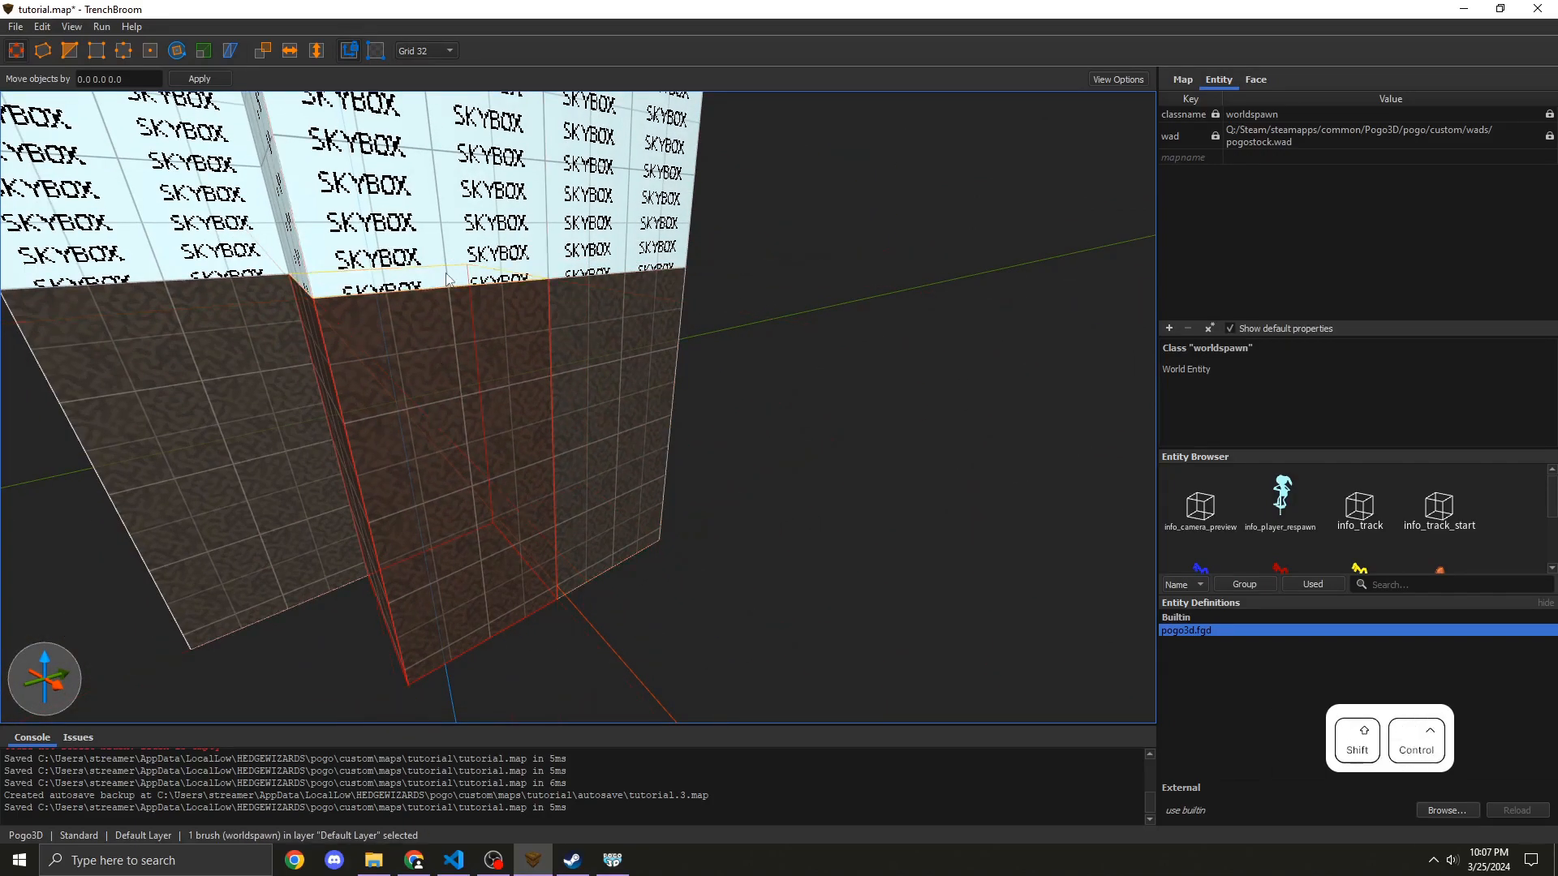
left_click_drag(435, 347, 440, 434, "ctrl+shift")
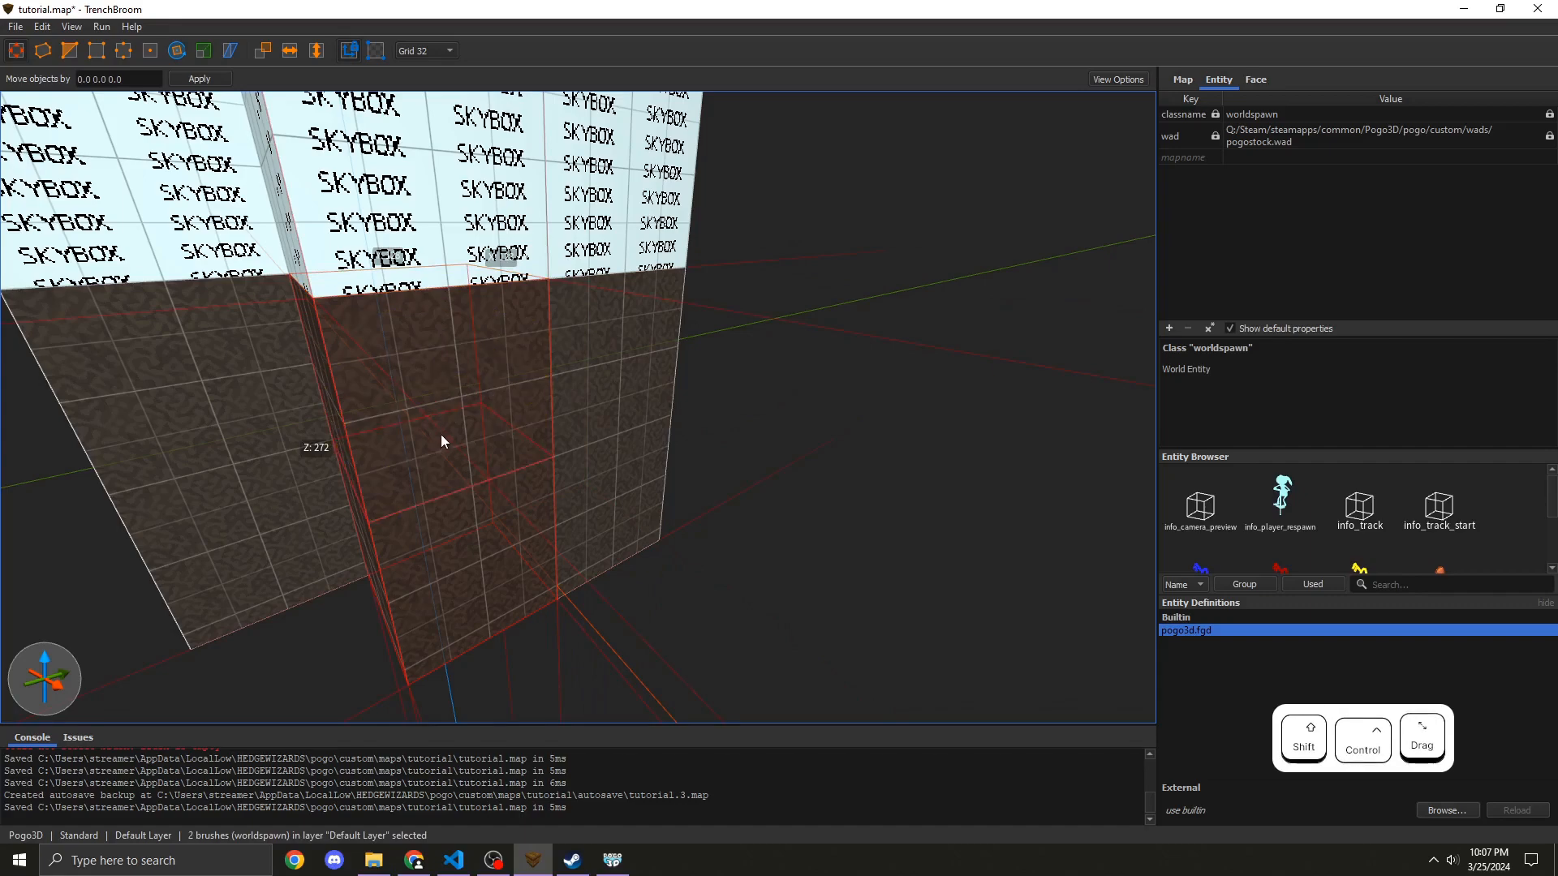
left_click(417, 374)
mouse_move(417, 375)
right_mouse_down()
mouse_move(403, 388)
mouse_move(480, 374)
right_mouse_up()
key("d")
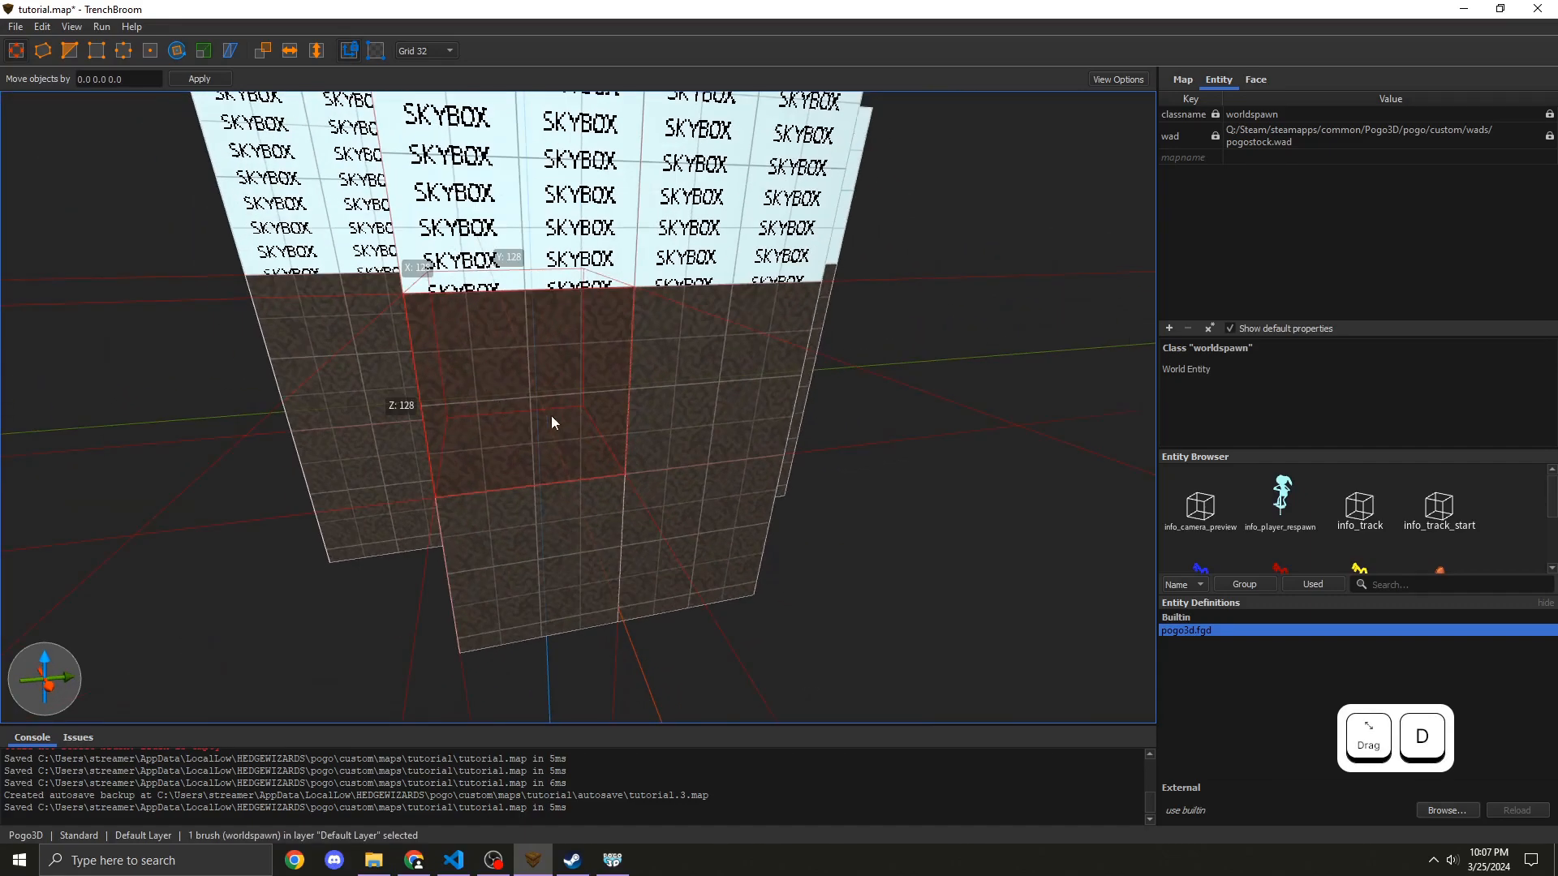
Step: Resize the extruded brushes to shape the corridor's walls and a 128-unit-wide floor
mouse_move(551, 415)
right_mouse_down()
mouse_move(311, 439)
mouse_move(401, 432)
mouse_move(325, 381)
mouse_move(112, 401)
mouse_move(555, 500)
mouse_move(712, 469)
mouse_move(598, 312)
mouse_move(542, 553)
mouse_move(514, 582)
mouse_move(715, 555)
right_mouse_up()
key("w")
key("d")
key("s")
key("a")
key("w")
key("s")
key("a")
key("w")
key("s")
key("d")
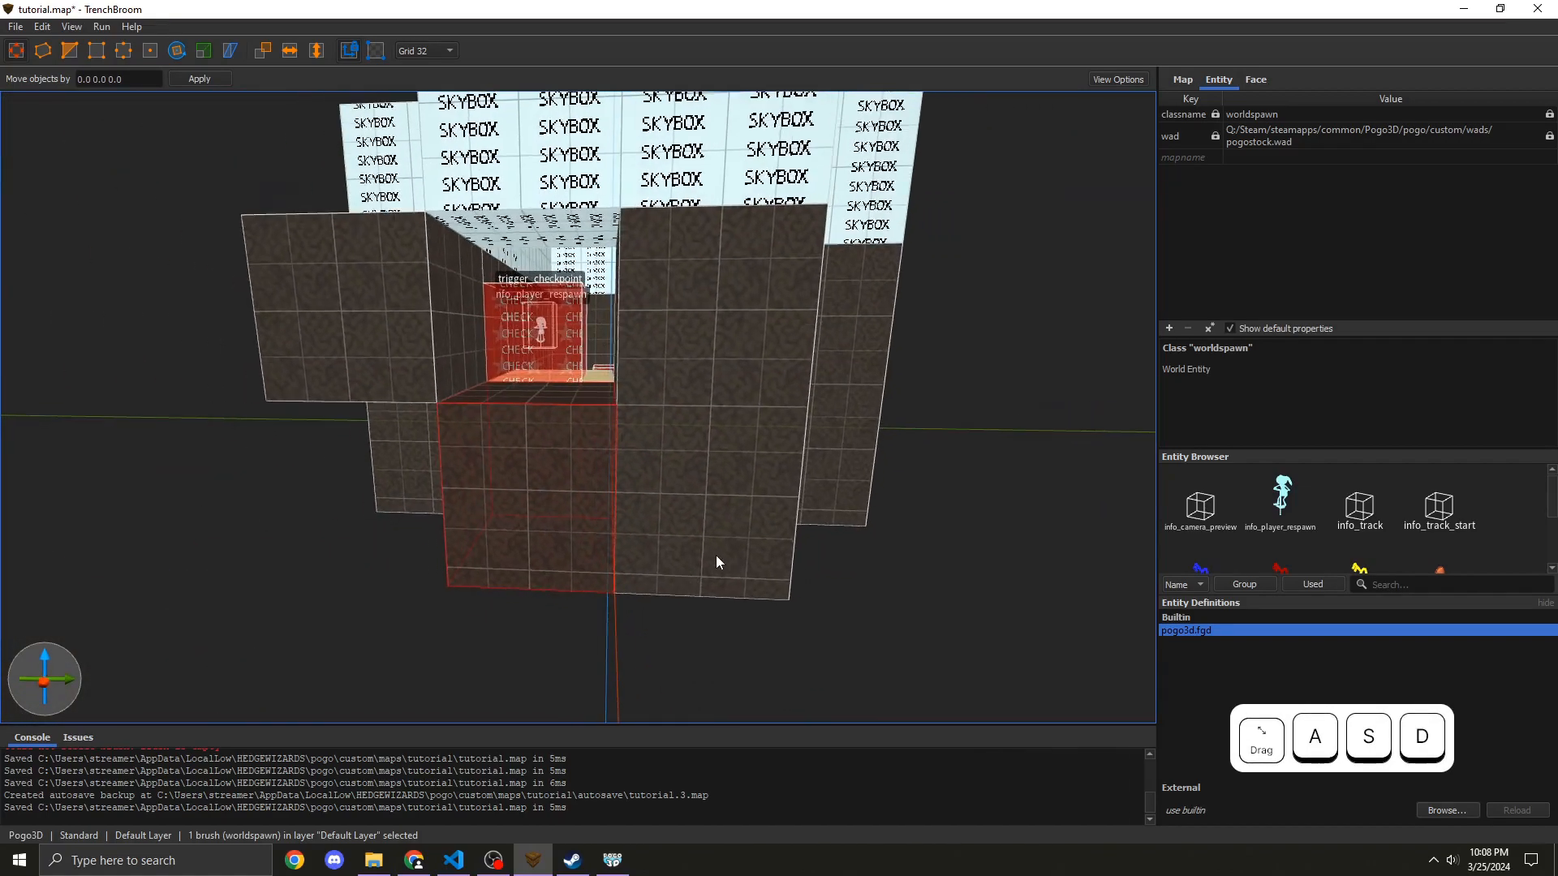
mouse_move(561, 536)
left_mouse_down("ctrl+alt")
mouse_move(548, 339)
mouse_move(535, 439)
mouse_move(545, 282)
left_mouse_up("ctrl+alt")
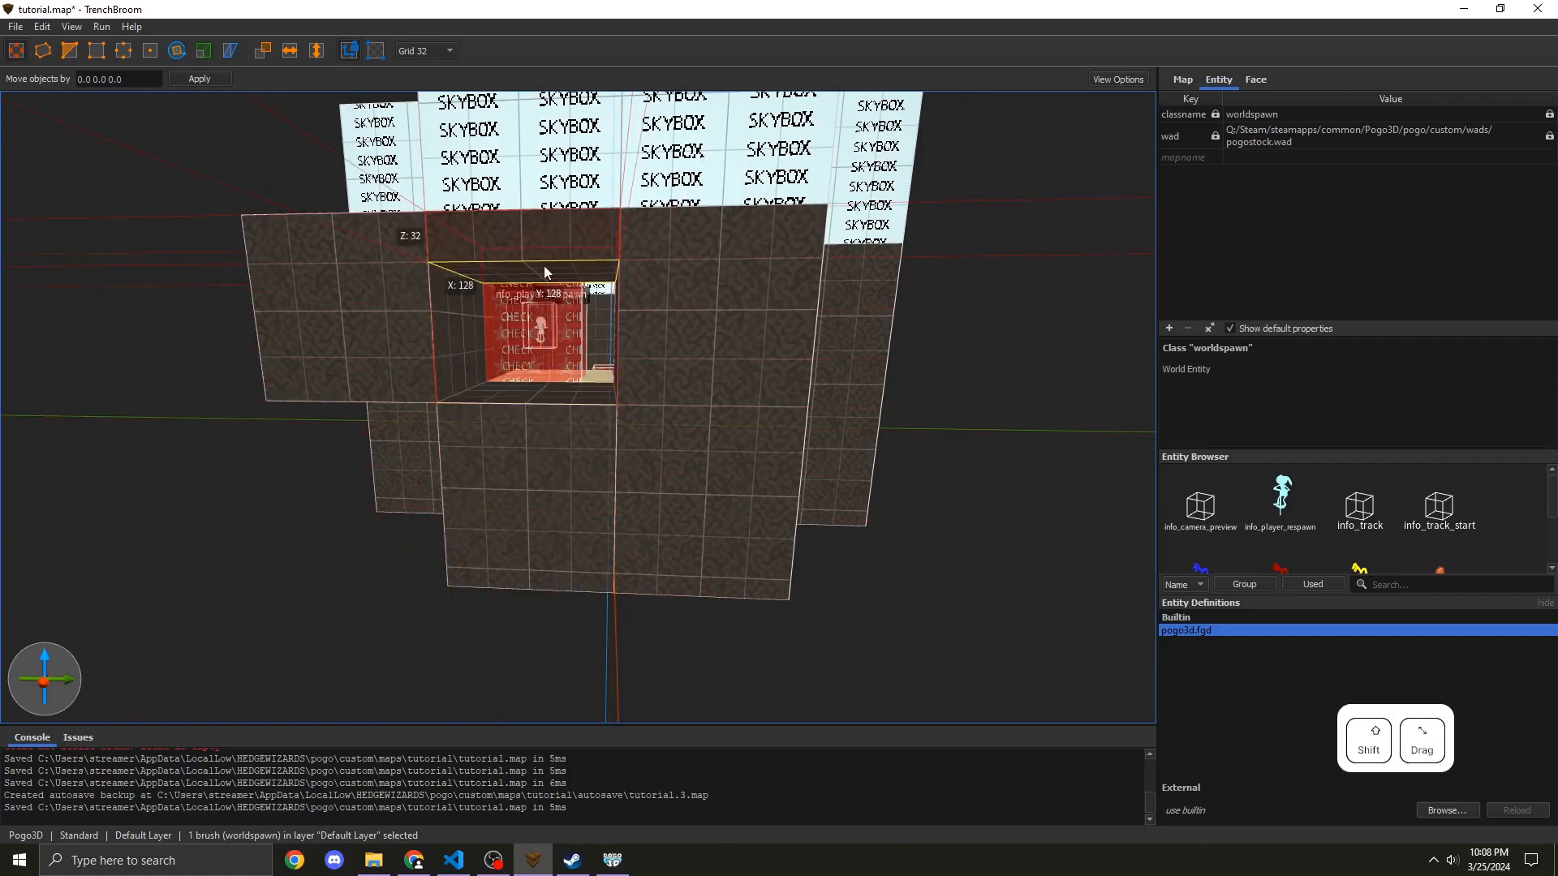
key("w")
right_click_drag(544, 265, 443, 519)
key("d")
key("w")
key("a")
key("s")
key("d")
Step: Extrude further brushes to complete the corridor's side walls and ceiling
key("d")
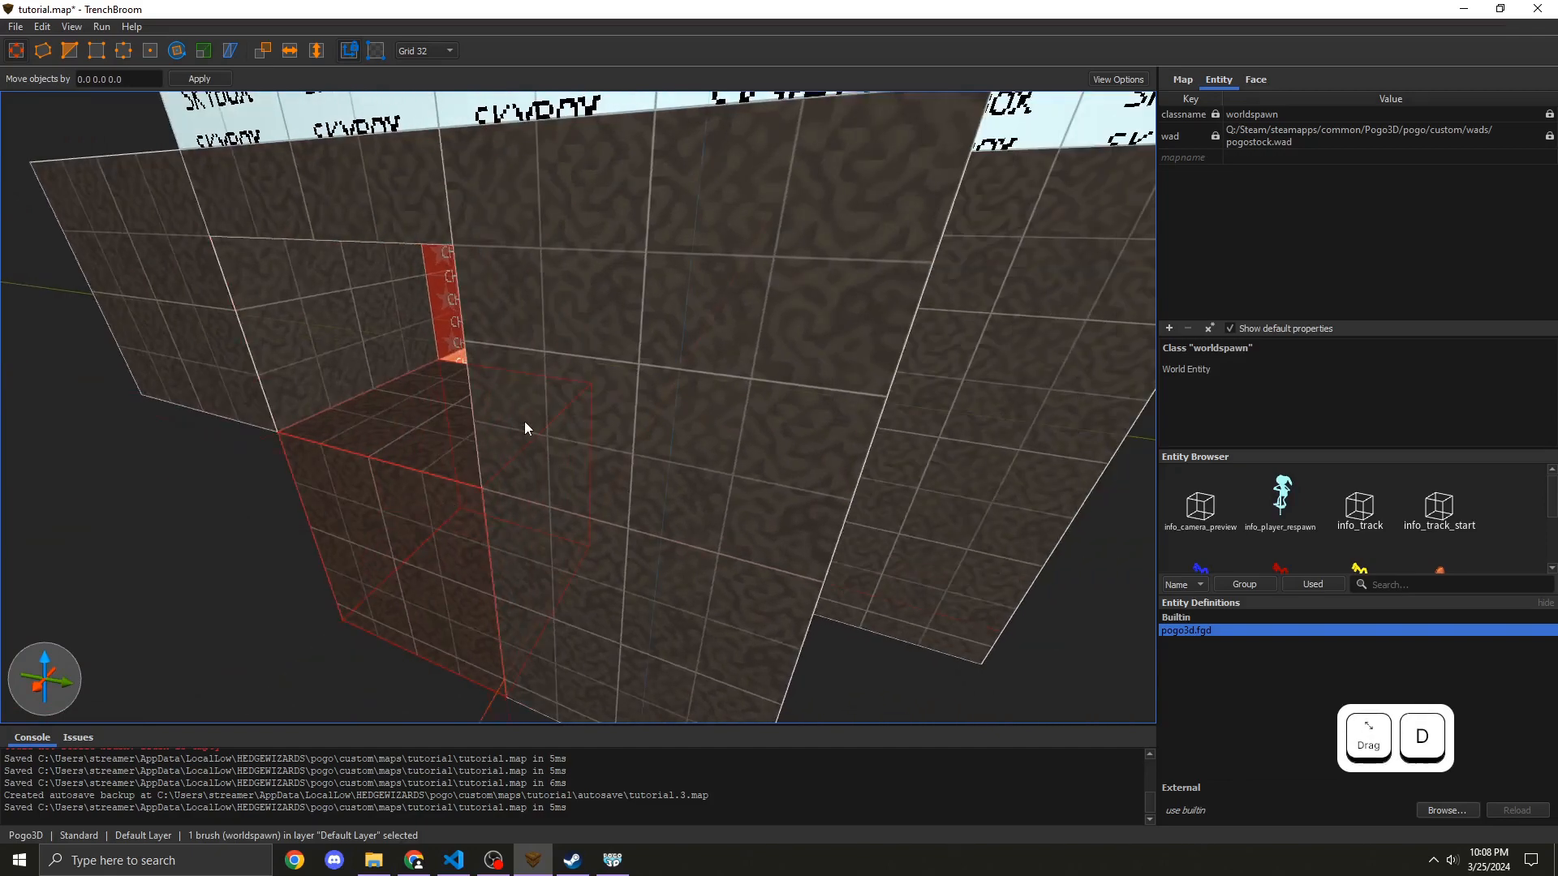
left_click(514, 395, "ctrl")
left_click(198, 278, "ctrl")
key("s")
key("a")
mouse_move(198, 277)
right_mouse_down()
mouse_move(343, 371)
mouse_move(459, 383)
mouse_move(495, 406)
mouse_move(373, 381)
mouse_move(873, 471)
mouse_move(579, 440)
mouse_move(712, 437)
mouse_move(469, 511)
mouse_move(181, 567)
mouse_move(268, 400)
mouse_move(241, 396)
mouse_move(344, 406)
mouse_move(445, 388)
mouse_move(376, 391)
right_mouse_up()
key("d")
key("s")
key("w")
key("d")
key("shift")
key("a")
key("d")
key("w")
key("Escape")
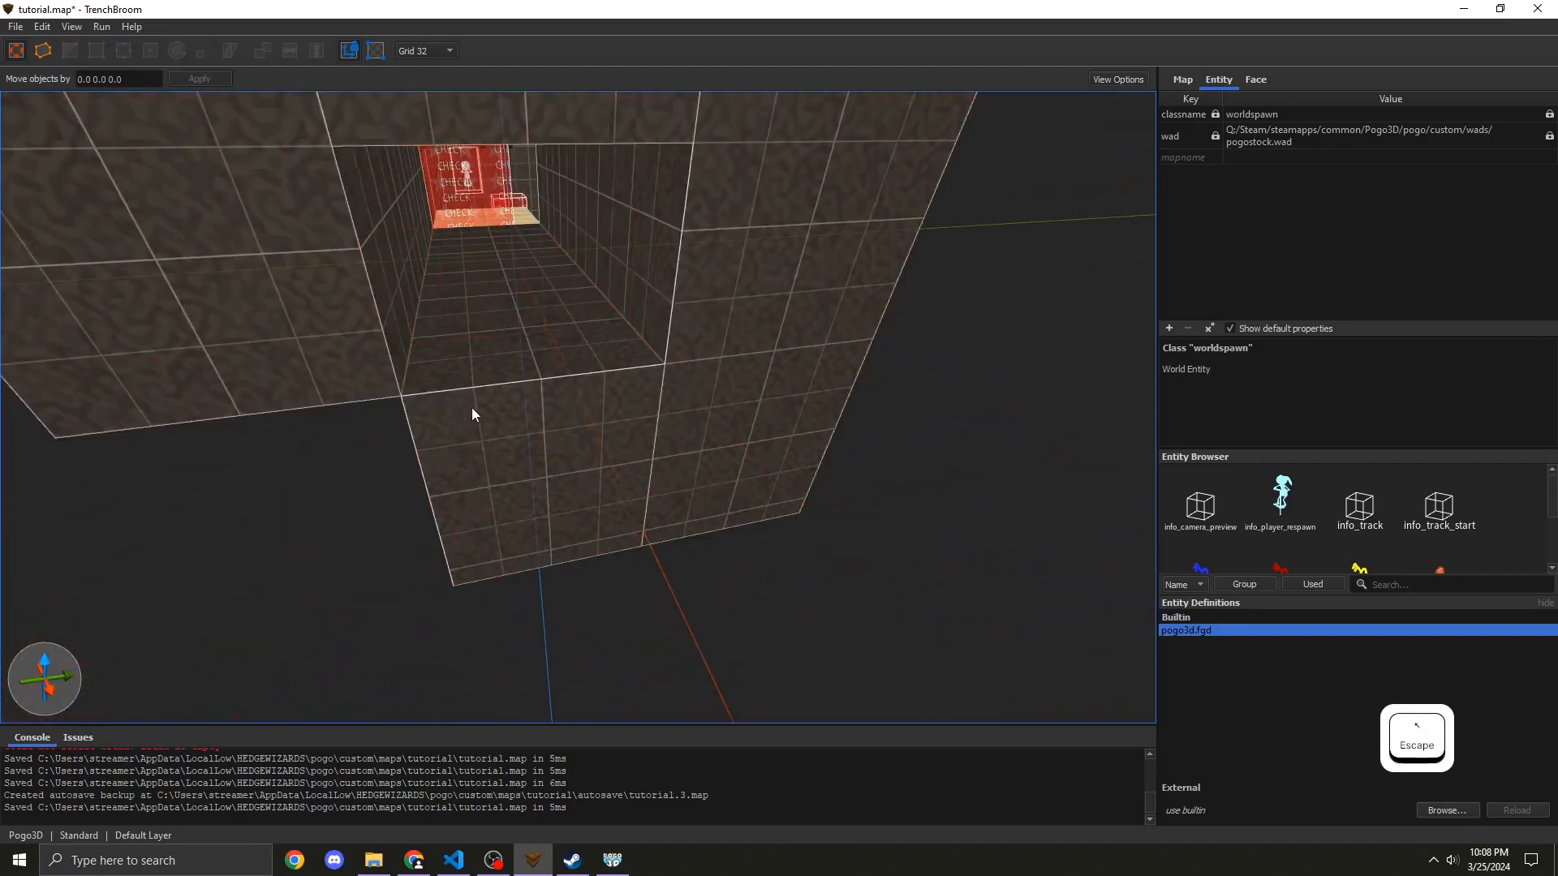
Step: Select the corridor's floor brush and texture it with cliff
right_click_drag(456, 341, 455, 383)
key("w")
key("s")
key("d")
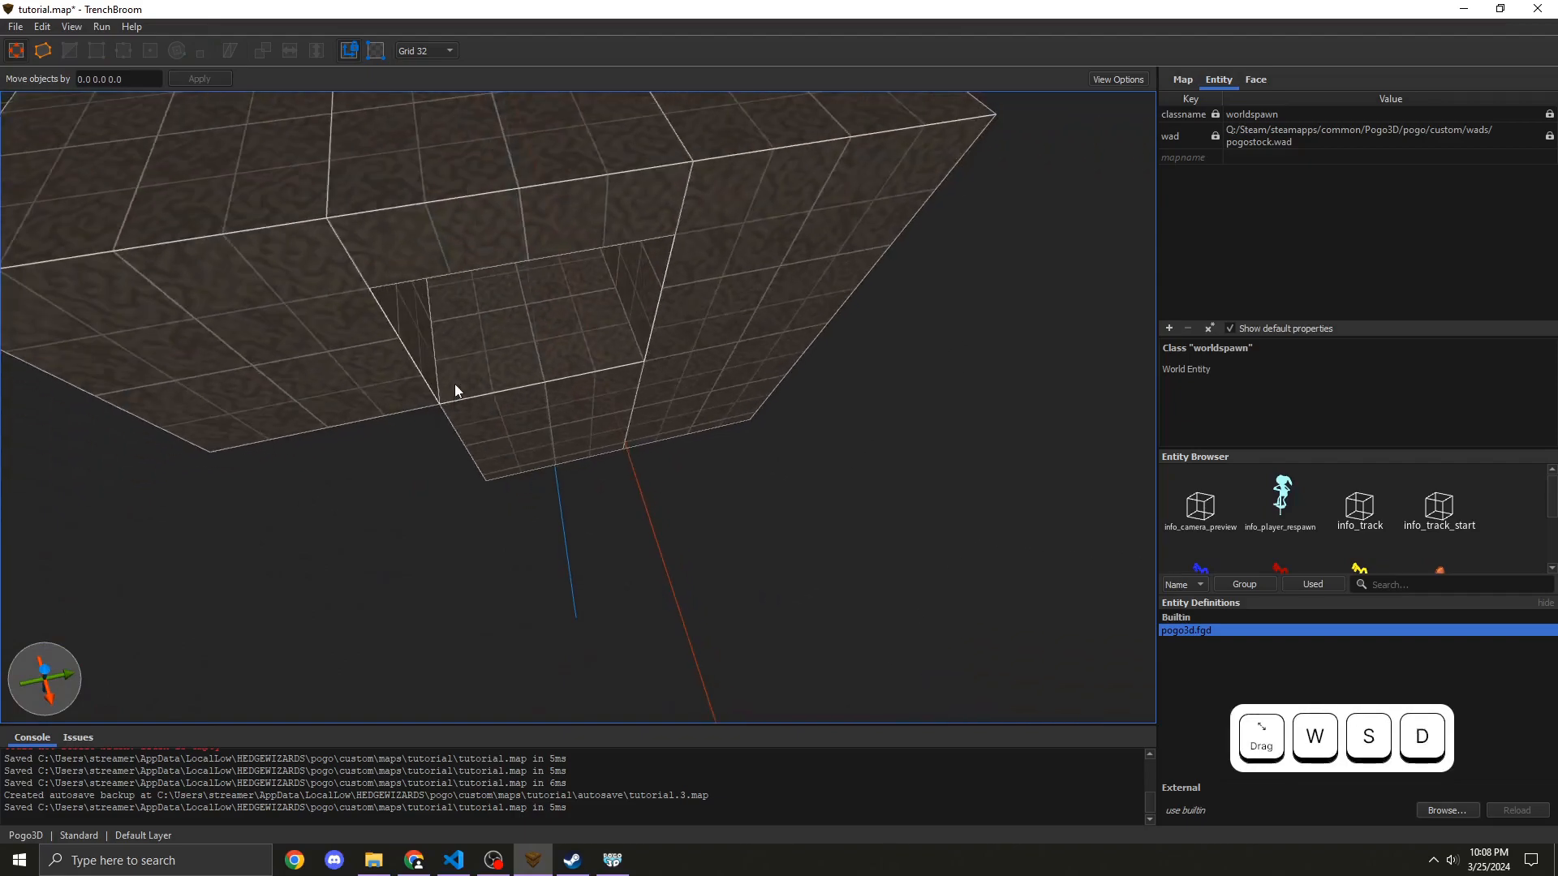
mouse_move(451, 408)
left_mouse_down()
mouse_move(664, 548)
mouse_move(693, 546)
left_mouse_up()
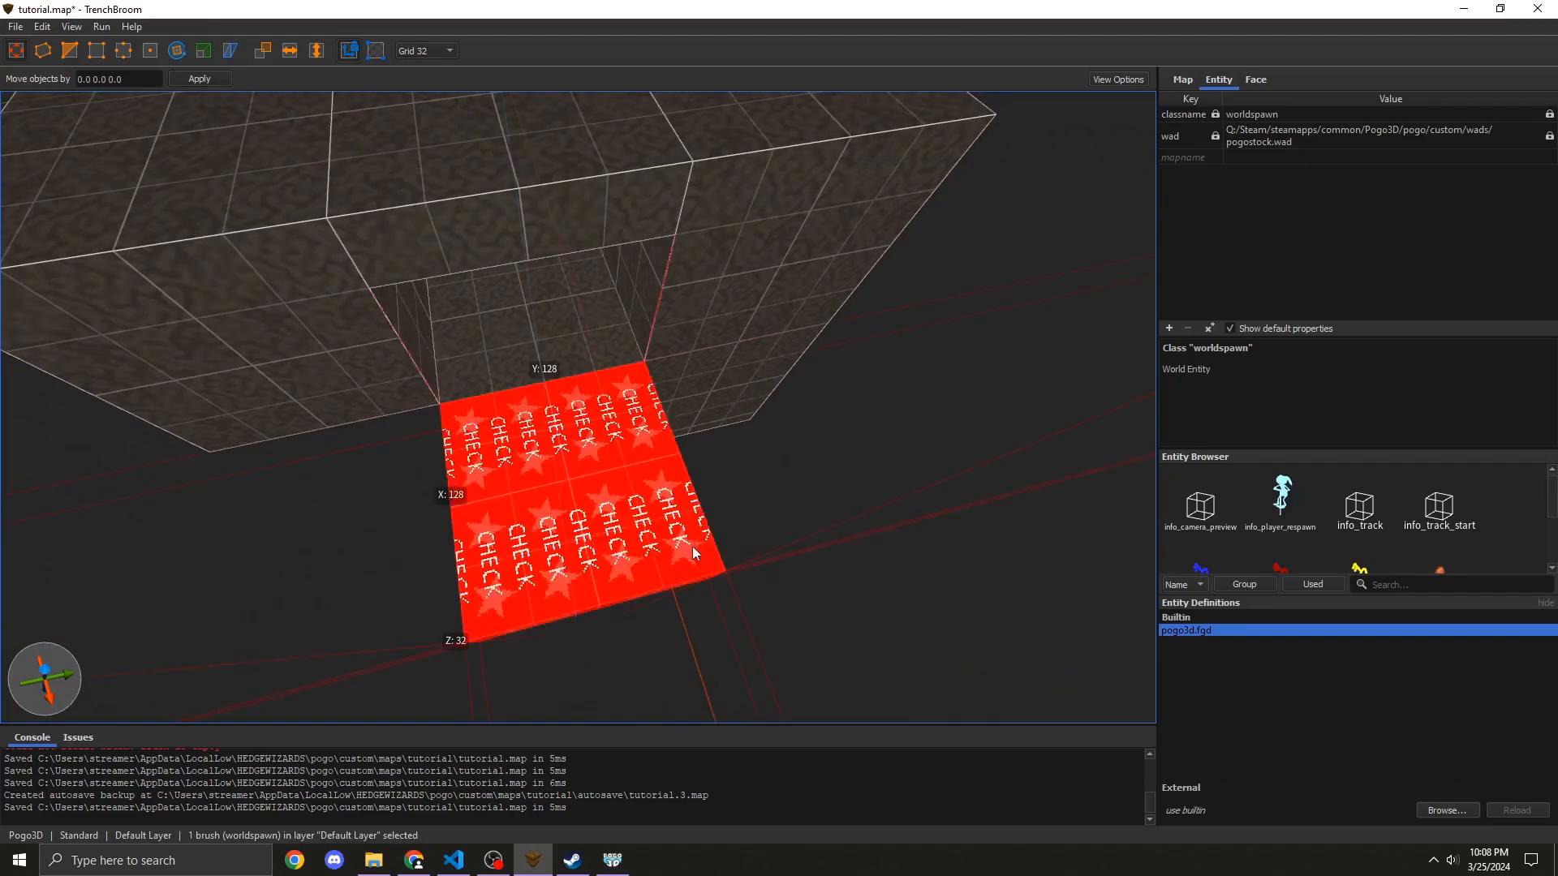
key("w")
key("d")
mouse_move(693, 547)
right_mouse_down()
mouse_move(825, 558)
mouse_move(1296, 125)
right_mouse_up()
left_click(1257, 81)
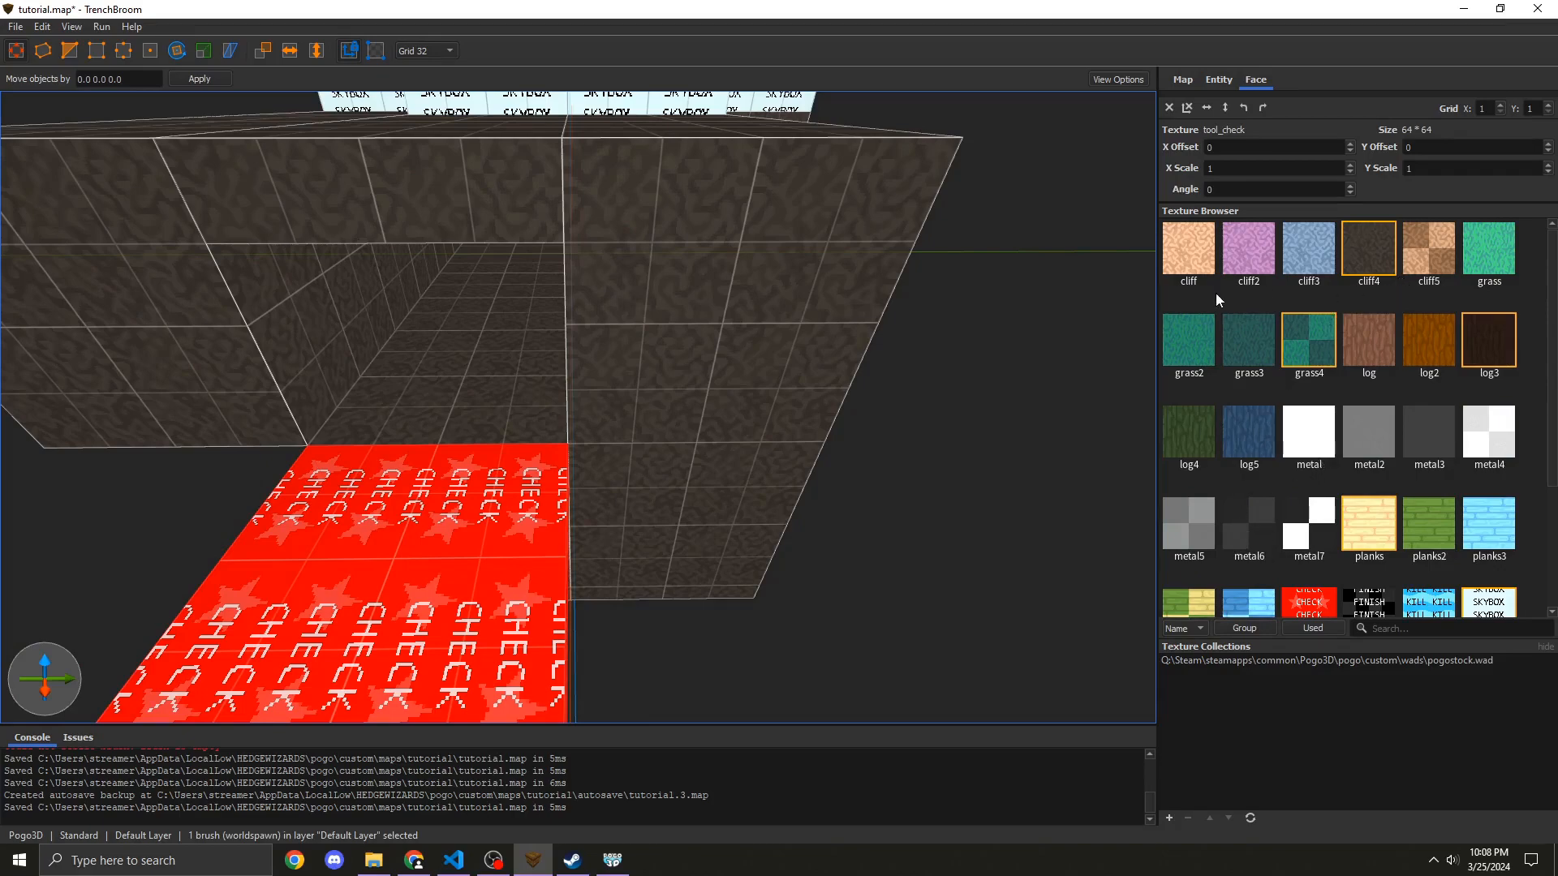
left_click(1191, 253)
Step: Apply the cliff5 texture to the top face of the corridor floor
key("d")
mouse_move(1071, 305)
right_mouse_down()
mouse_move(436, 384)
mouse_move(513, 310)
mouse_move(308, 358)
mouse_move(301, 344)
right_mouse_up()
key("a")
key("w")
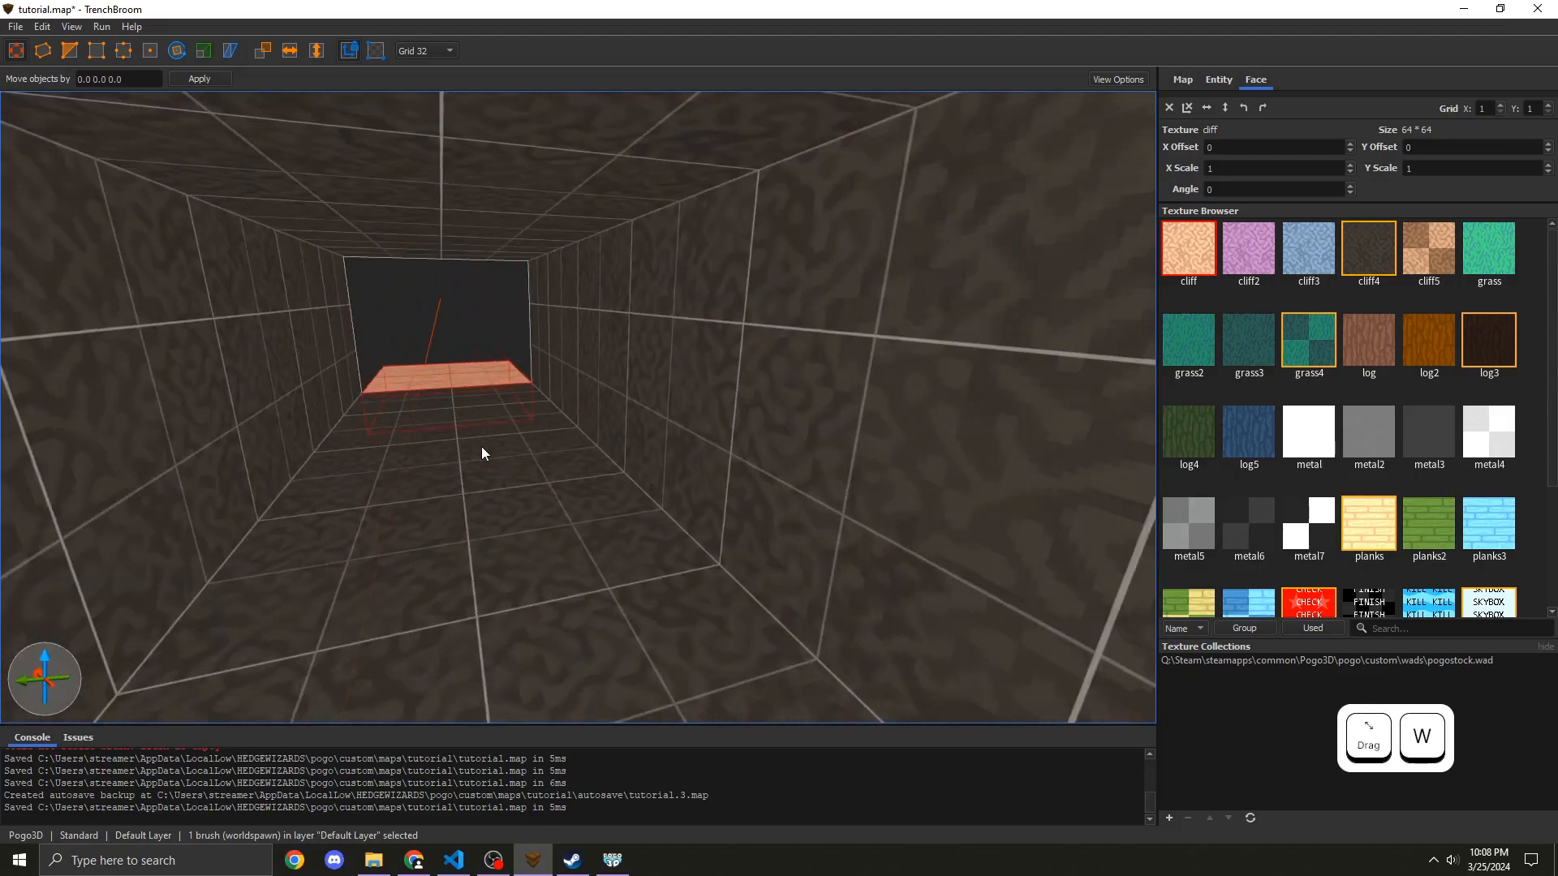
left_click(482, 470, "shift")
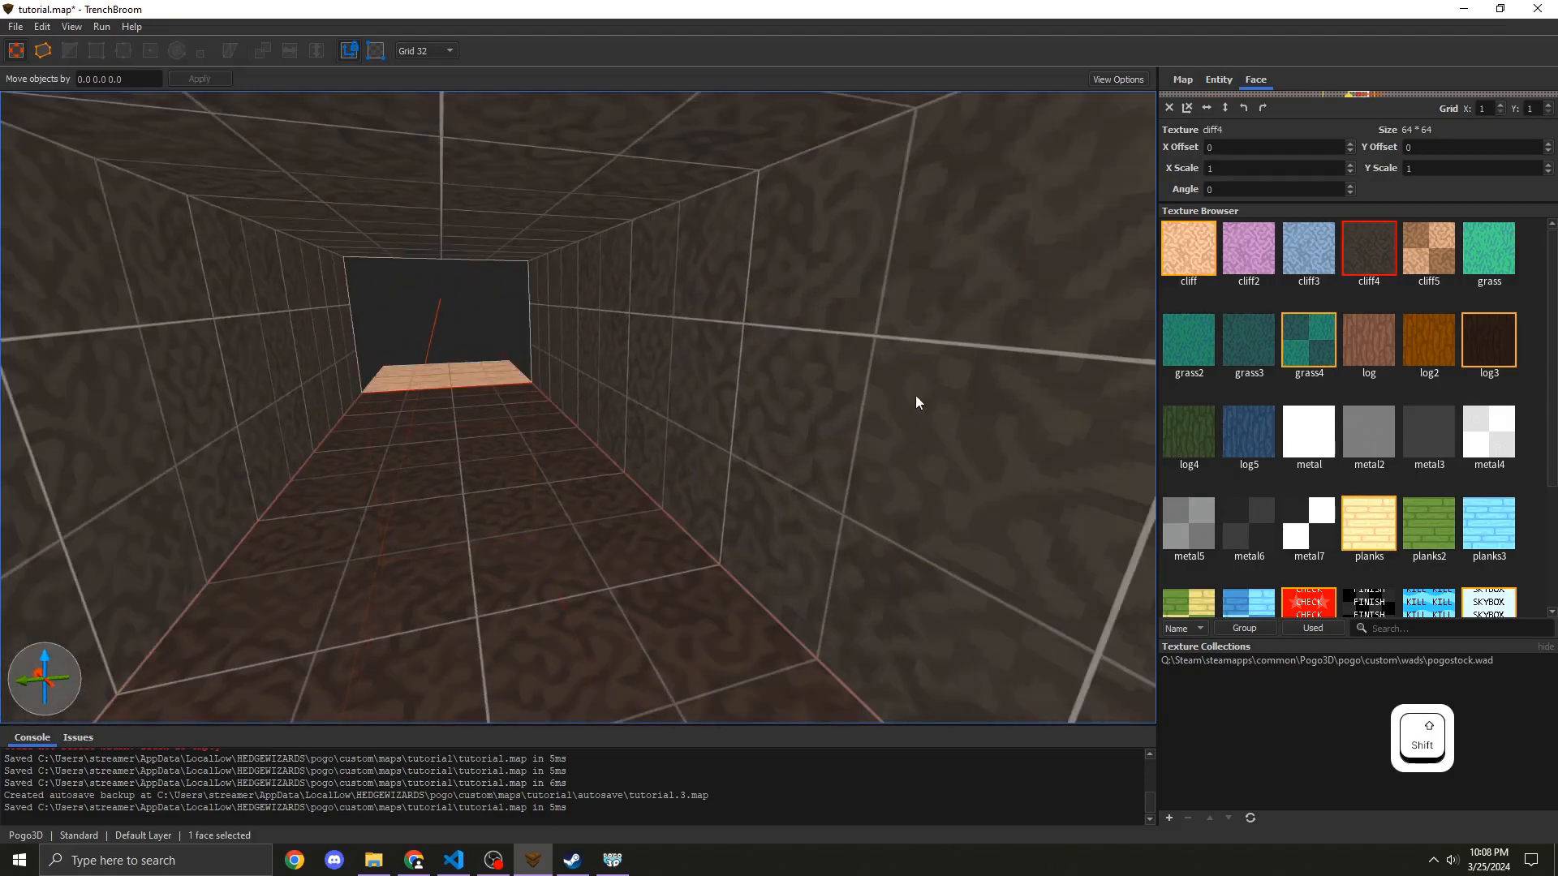
left_click(1419, 274)
key("w")
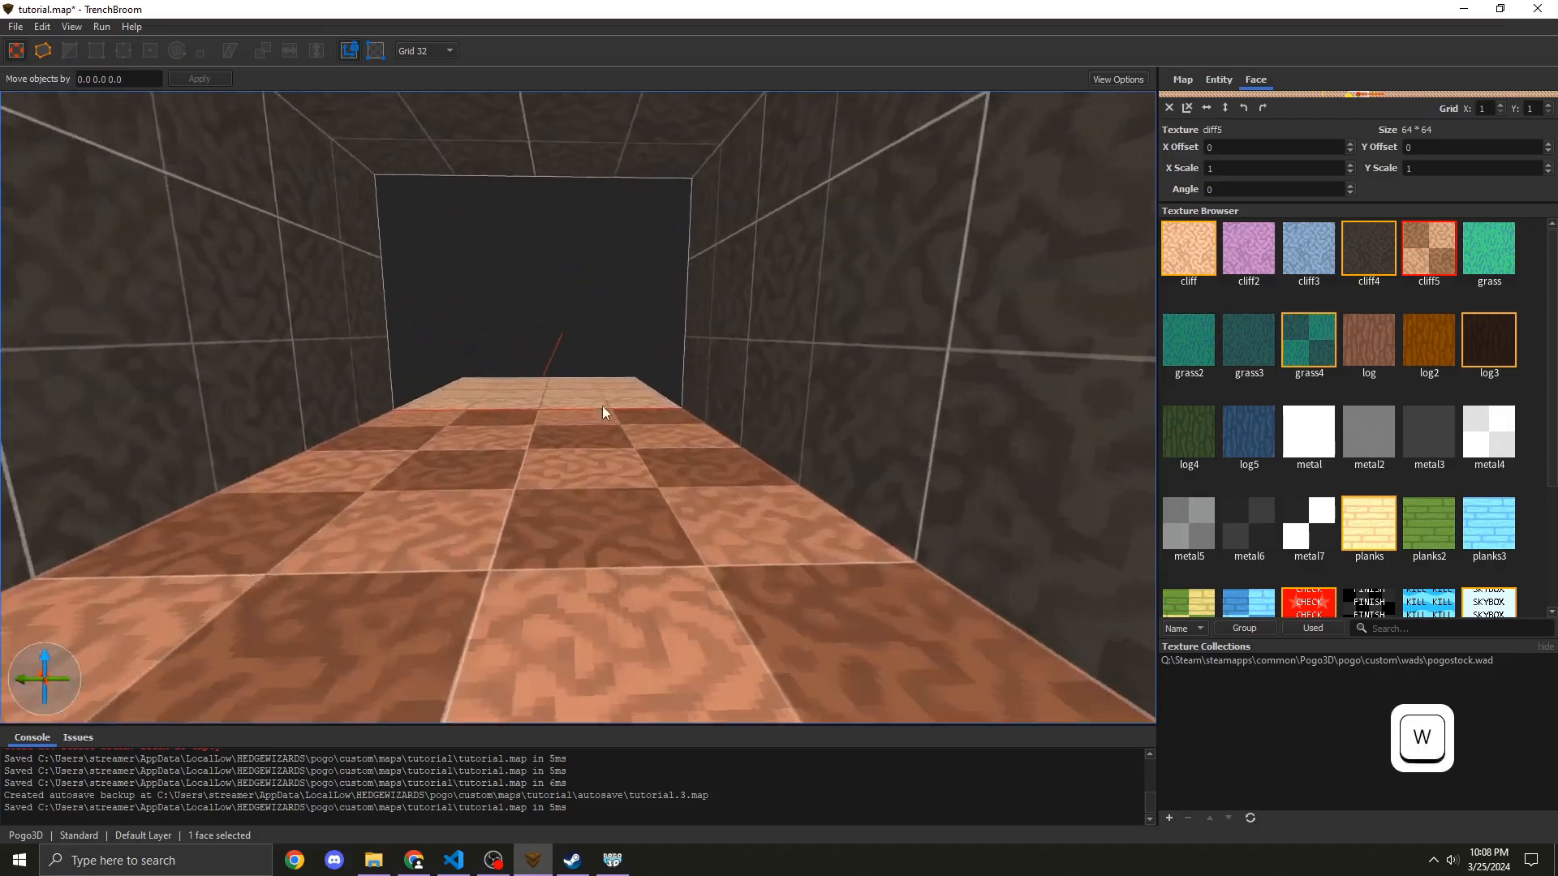
Step: Close off the far end of the corridor with a cliff-textured wall brush
key("d")
key("s")
left_click(456, 461)
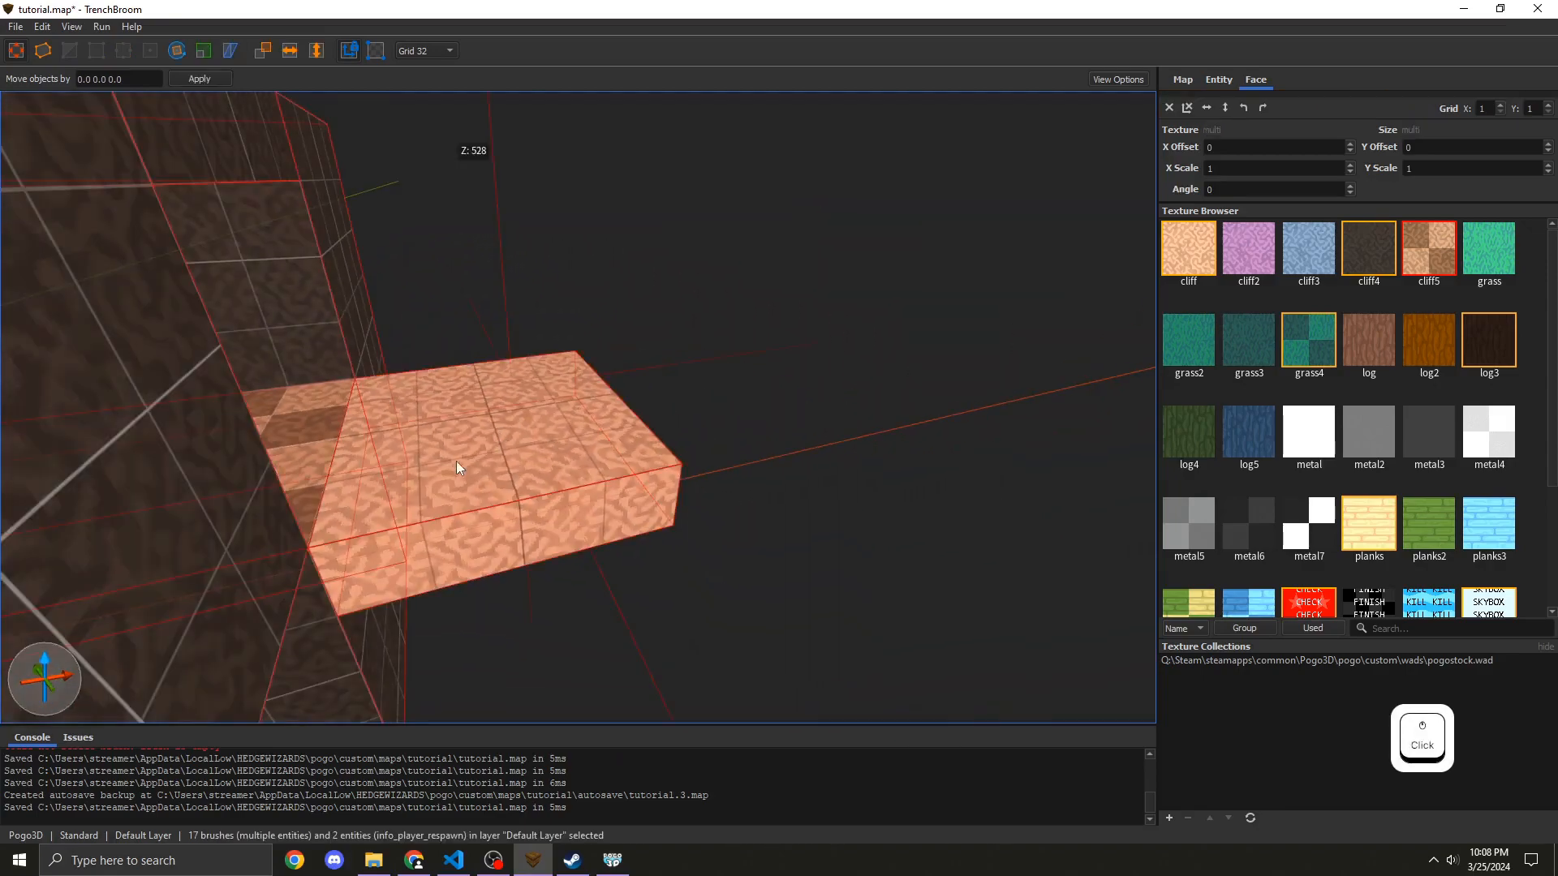
left_click_drag(476, 459, 430, 213, "shift")
key("w")
key("a")
mouse_move(430, 212)
right_mouse_down()
mouse_move(337, 252)
mouse_move(432, 228)
mouse_move(466, 201)
mouse_move(680, 219)
mouse_move(563, 200)
mouse_move(420, 208)
mouse_move(469, 223)
right_mouse_up()
key("s")
key("w")
key("d")
key("s")
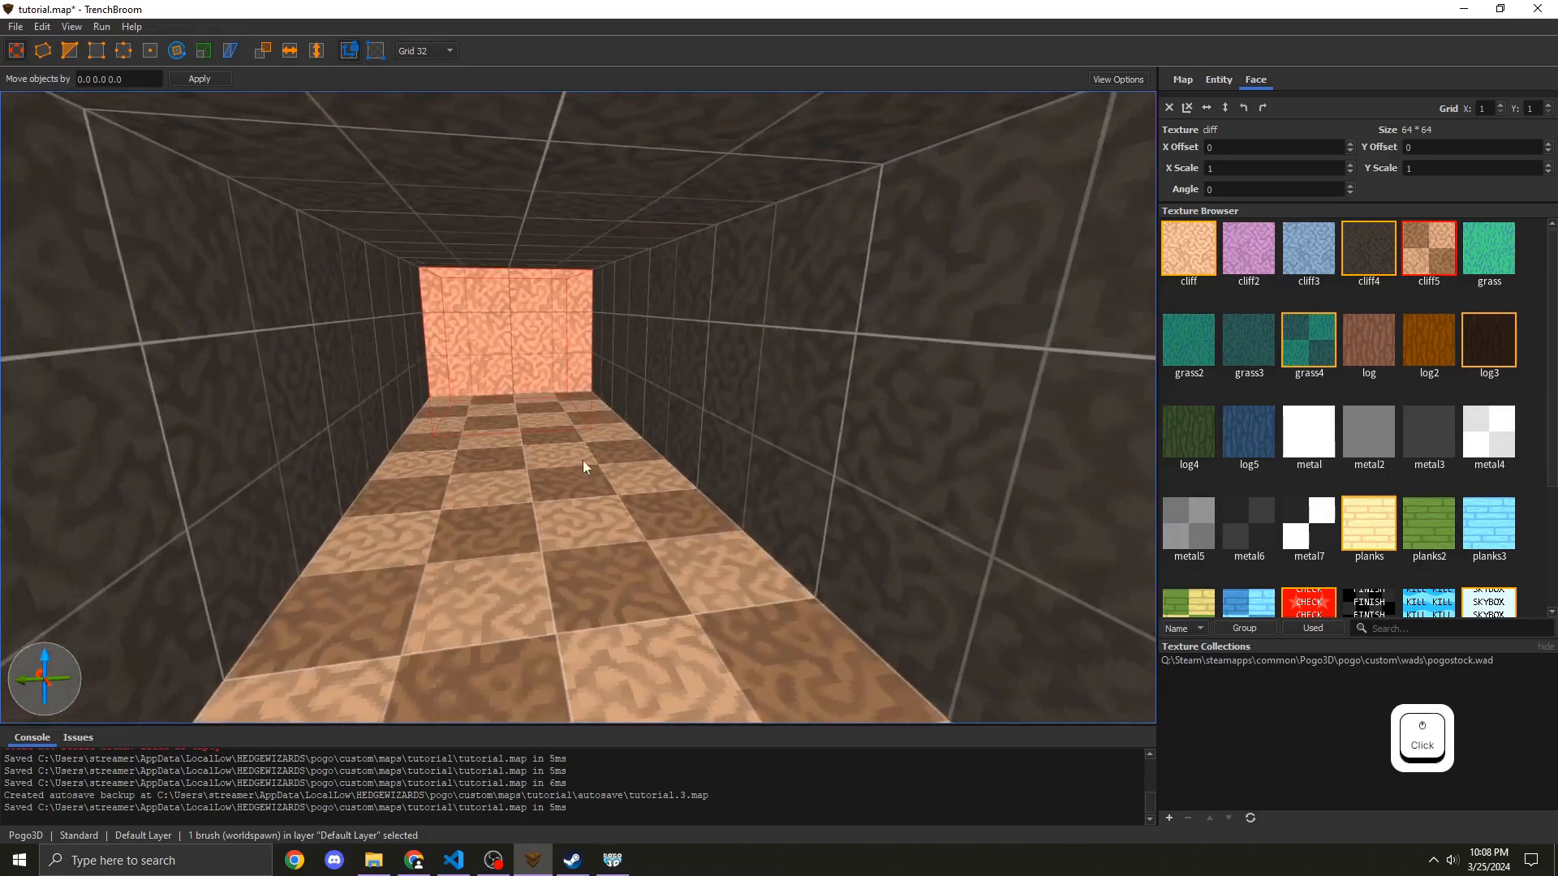
Step: Extrude a block about 128 × 128 × 96 units on the floor at the corridor's end
left_click(582, 461)
right_click_drag(583, 461, 529, 455)
left_click(509, 339)
key("w")
key("d")
mouse_move(509, 339)
right_mouse_down()
mouse_move(446, 319)
mouse_move(386, 333)
mouse_move(558, 421)
right_mouse_up()
key("s")
left_click_drag(524, 578, 515, 503, "shift")
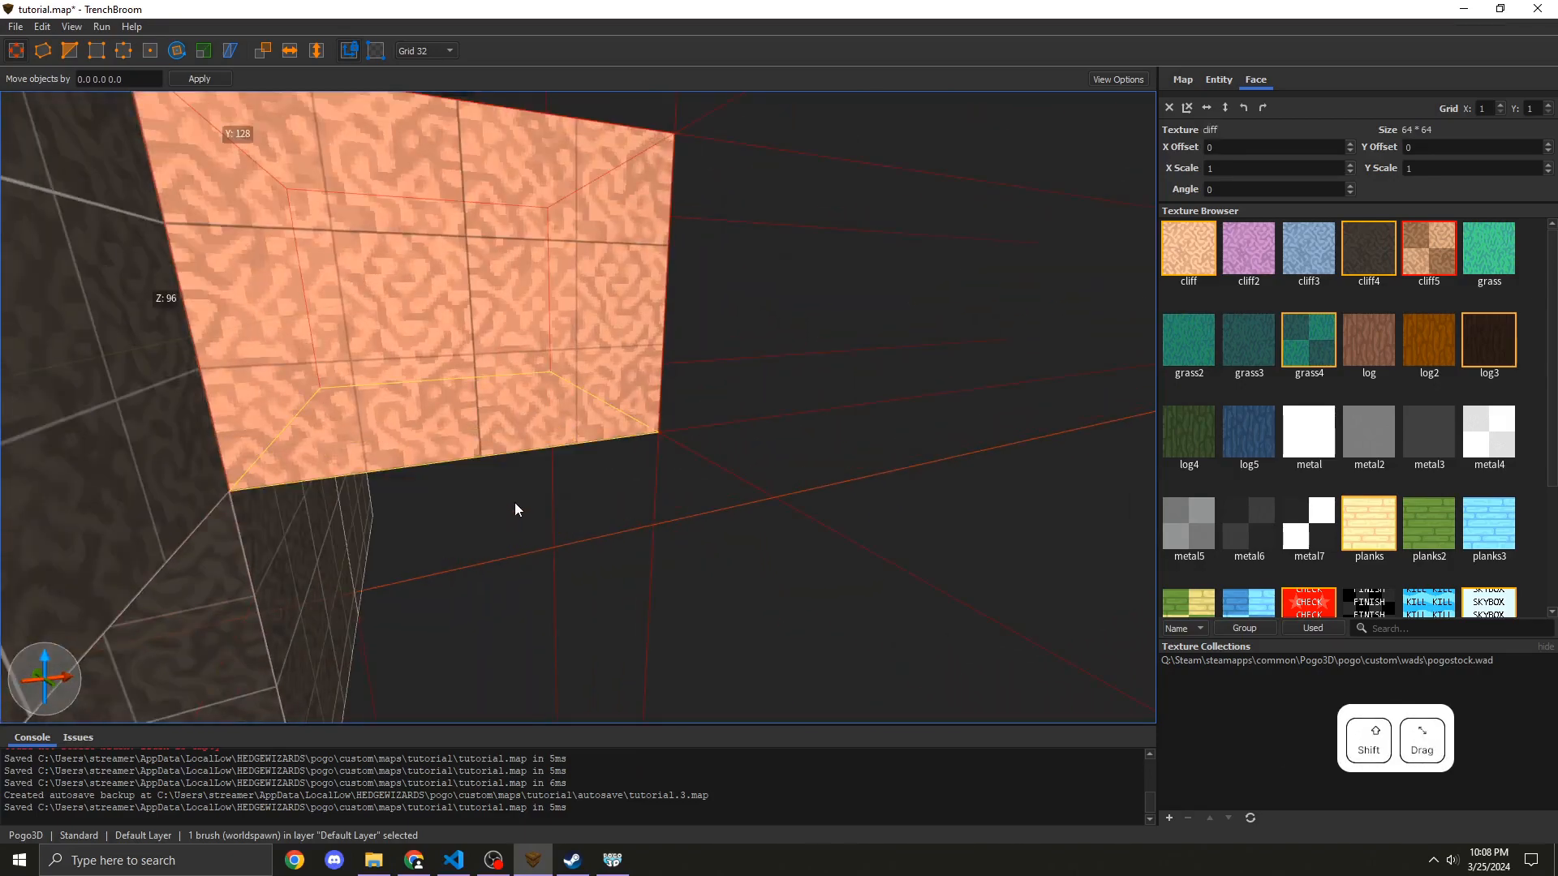
key("a")
mouse_move(515, 503)
right_mouse_down()
mouse_move(410, 435)
mouse_move(483, 436)
mouse_move(494, 473)
mouse_move(526, 442)
mouse_move(675, 450)
mouse_move(699, 471)
mouse_move(568, 457)
right_mouse_up()
key("w")
key("d")
key("s")
key("w")
key("a")
key("s")
key("d")
key("s")
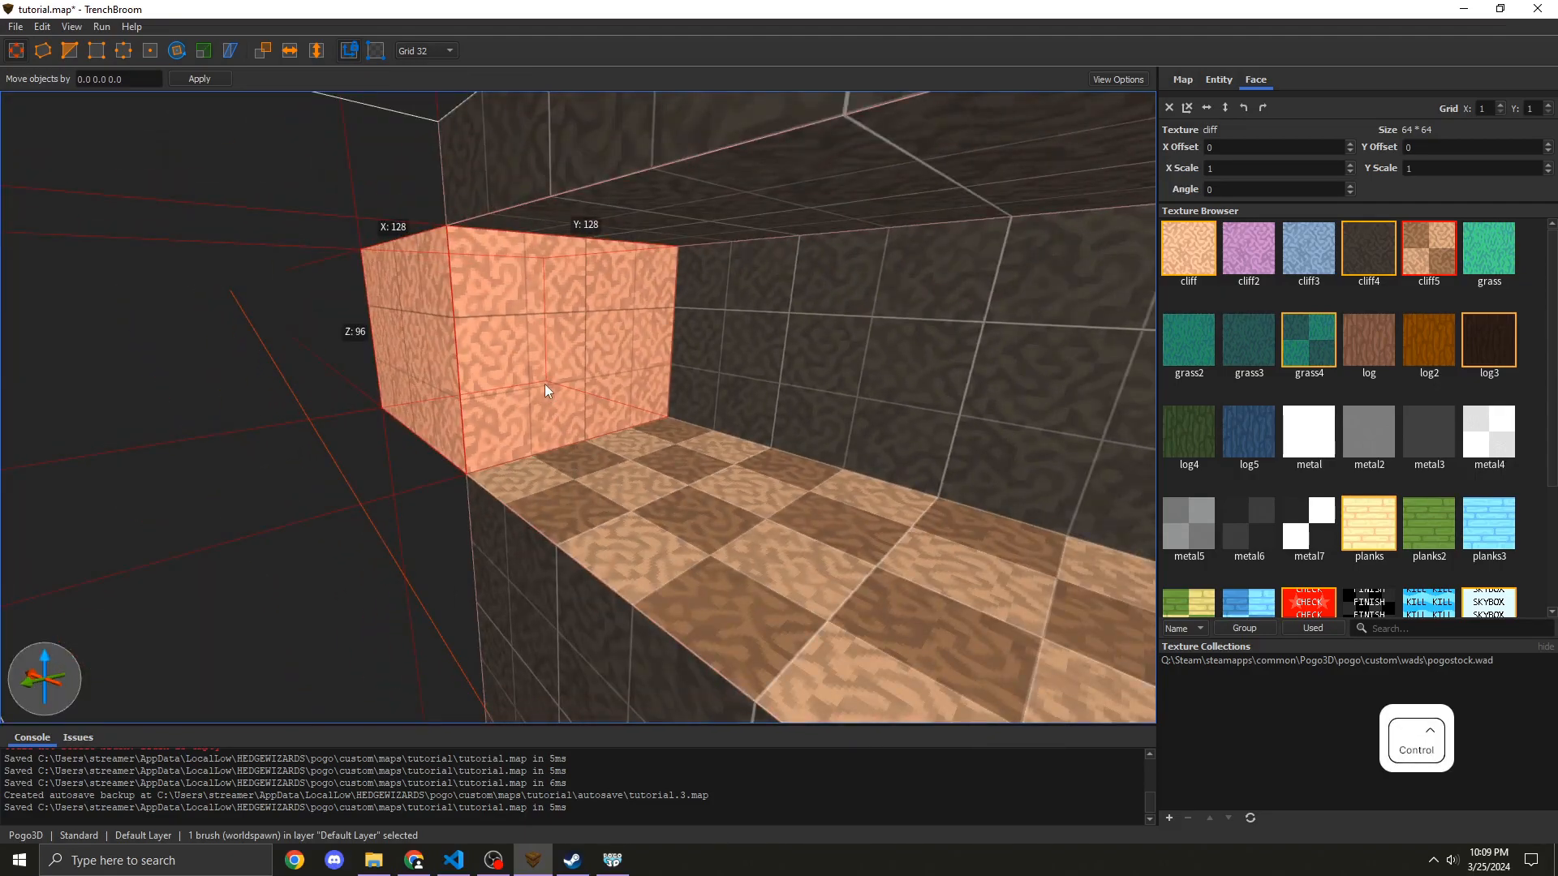
Step: Apply the tool_finish texture to the end block
left_click_drag(545, 388, 848, 509, "ctrl")
scroll(1266, 556, "down", 2)
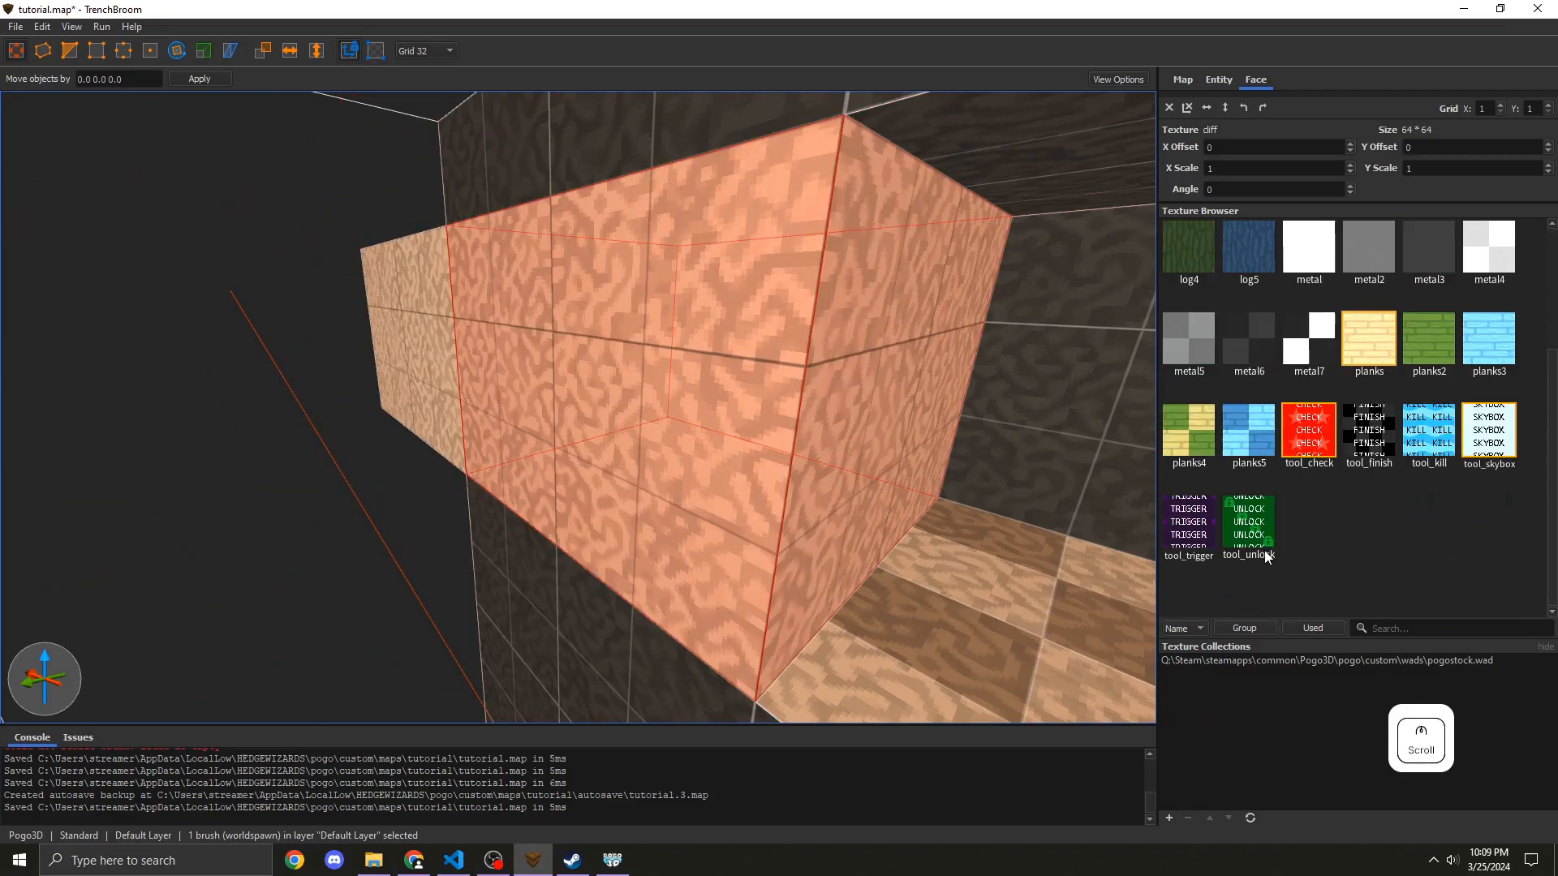
left_click(1368, 430)
Step: Turn the end block into a trigger finish brush entity and save the map
key("w")
key("d")
key("s")
mouse_move(811, 406)
right_mouse_down()
mouse_move(892, 412)
mouse_move(762, 422)
mouse_move(498, 393)
right_mouse_up()
key("s")
right_click(410, 303)
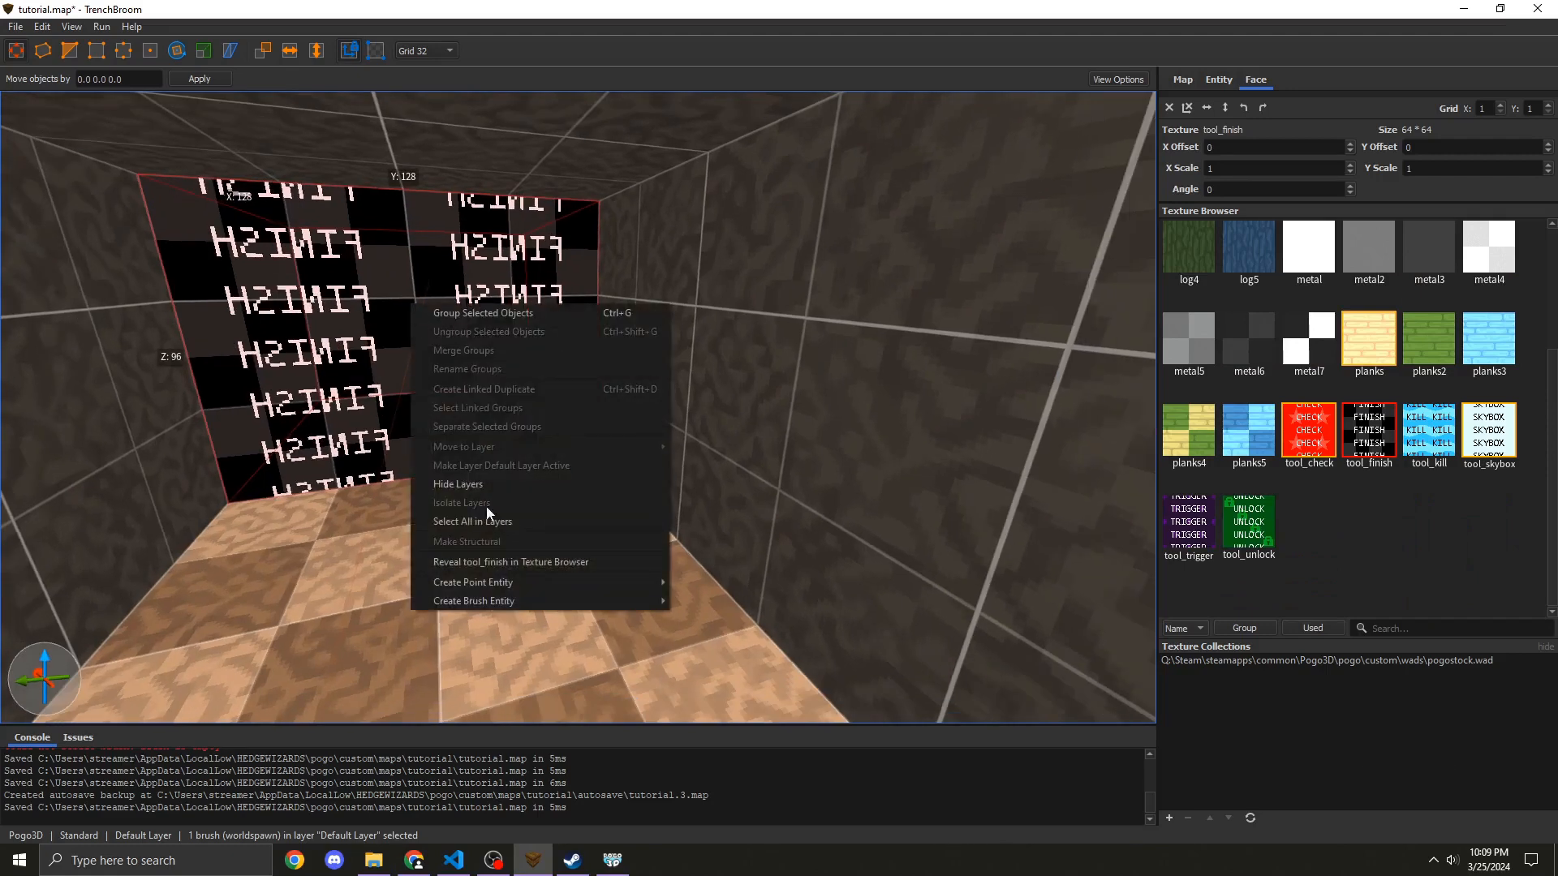
mouse_move(519, 601)
mouse_move(730, 619)
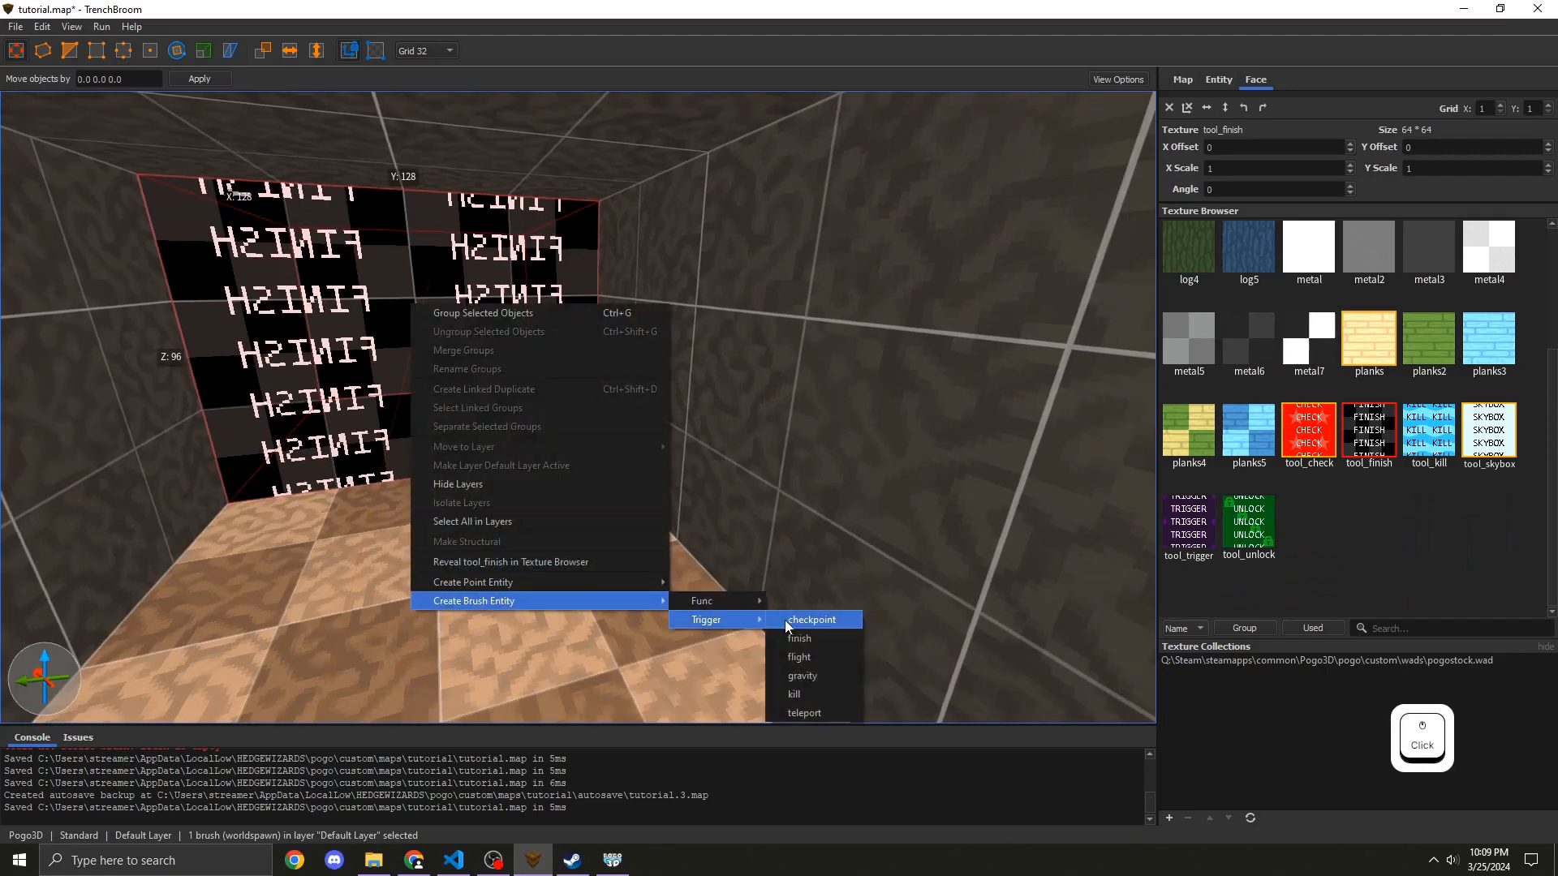
left_click(839, 638)
key("ctrl+u")
key("ctrl+s")
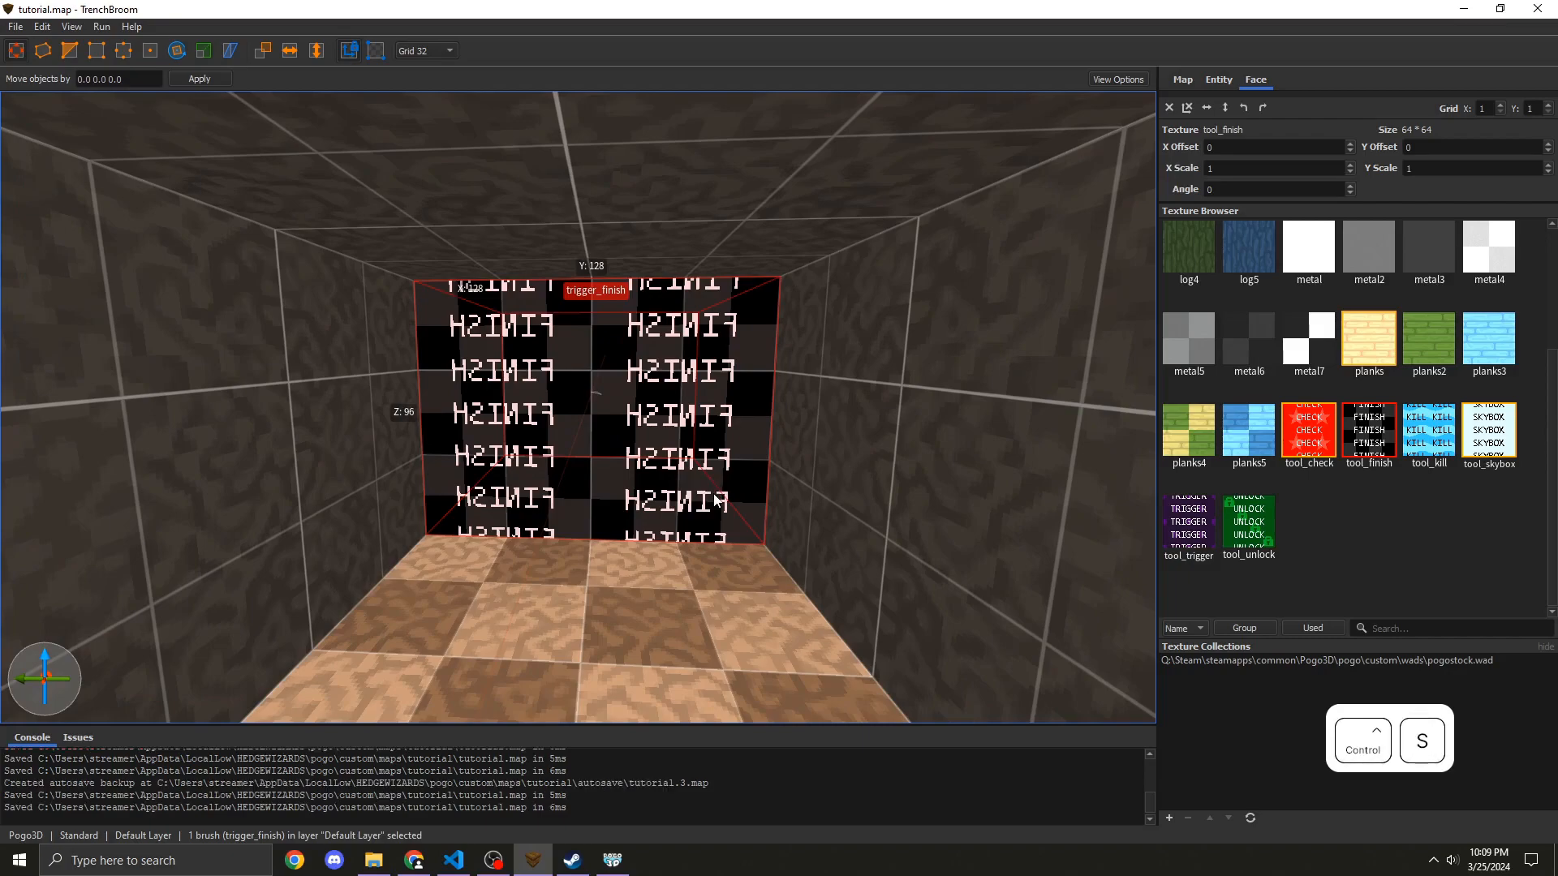
Step: Recompile the map with the Build profile
mouse_move(716, 501)
right_mouse_down()
mouse_move(351, 483)
mouse_move(712, 488)
right_mouse_up()
key("w")
key("a")
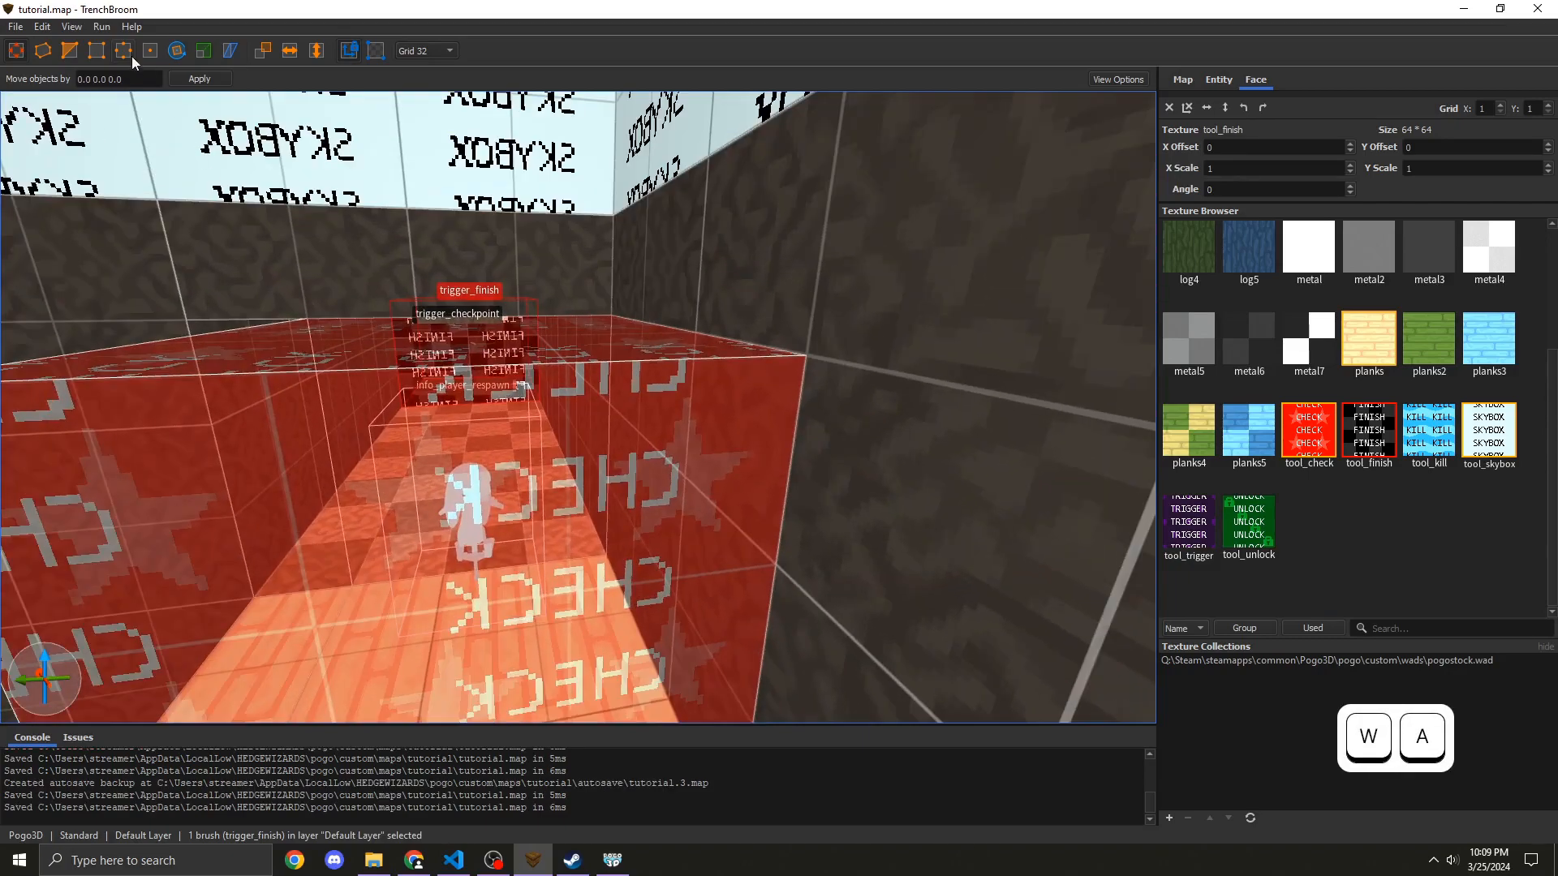
left_click(101, 26)
left_click(134, 42)
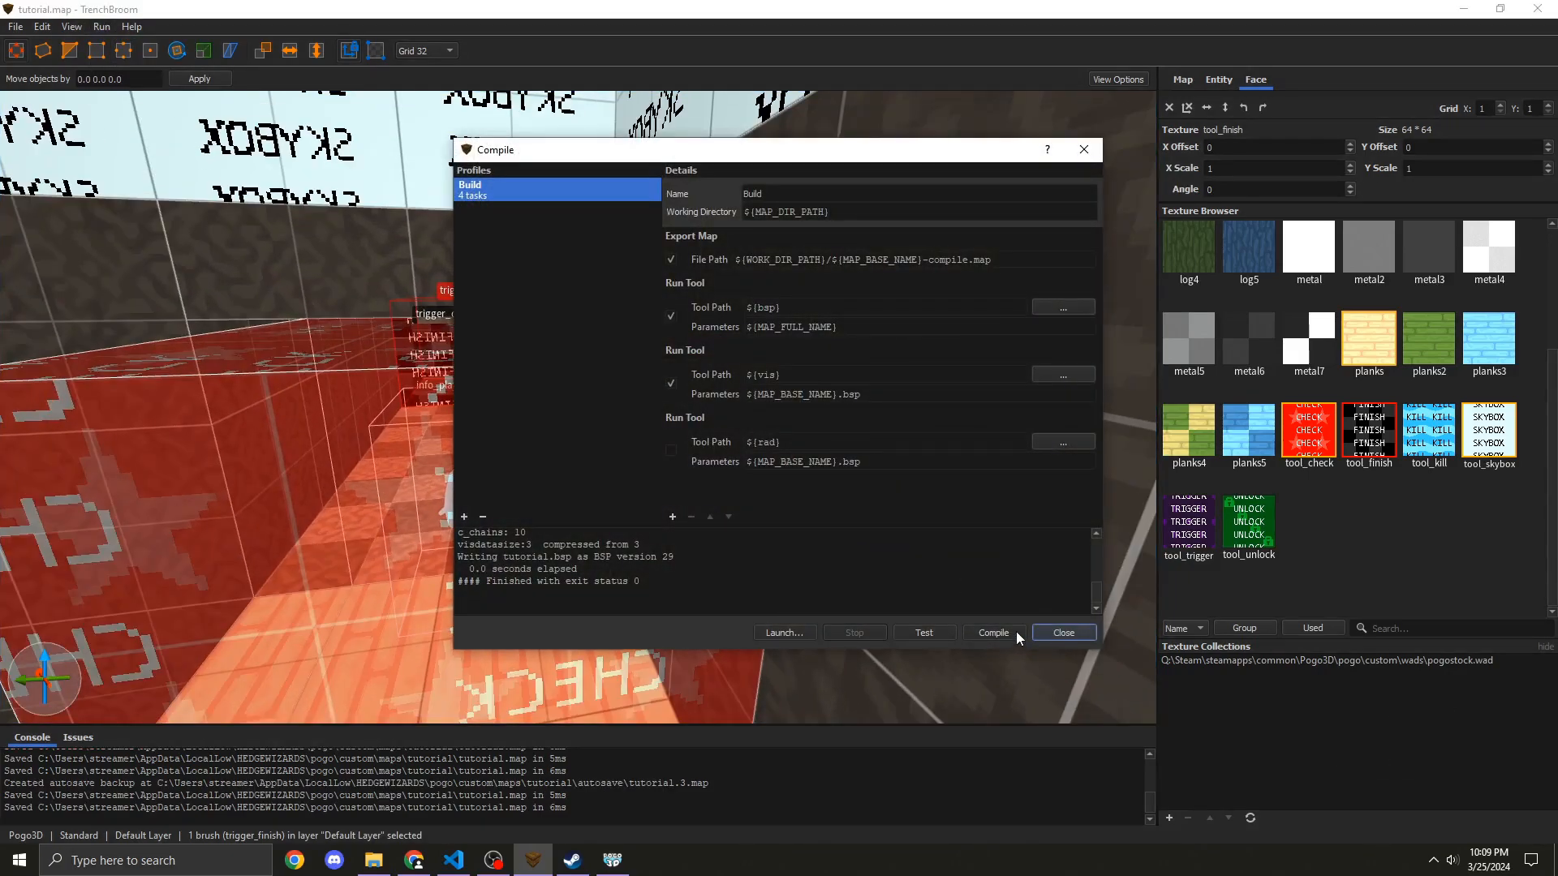
Step: Switch to Pogo3D and load the Tutorial map from Custom Maps
left_click(612, 860)
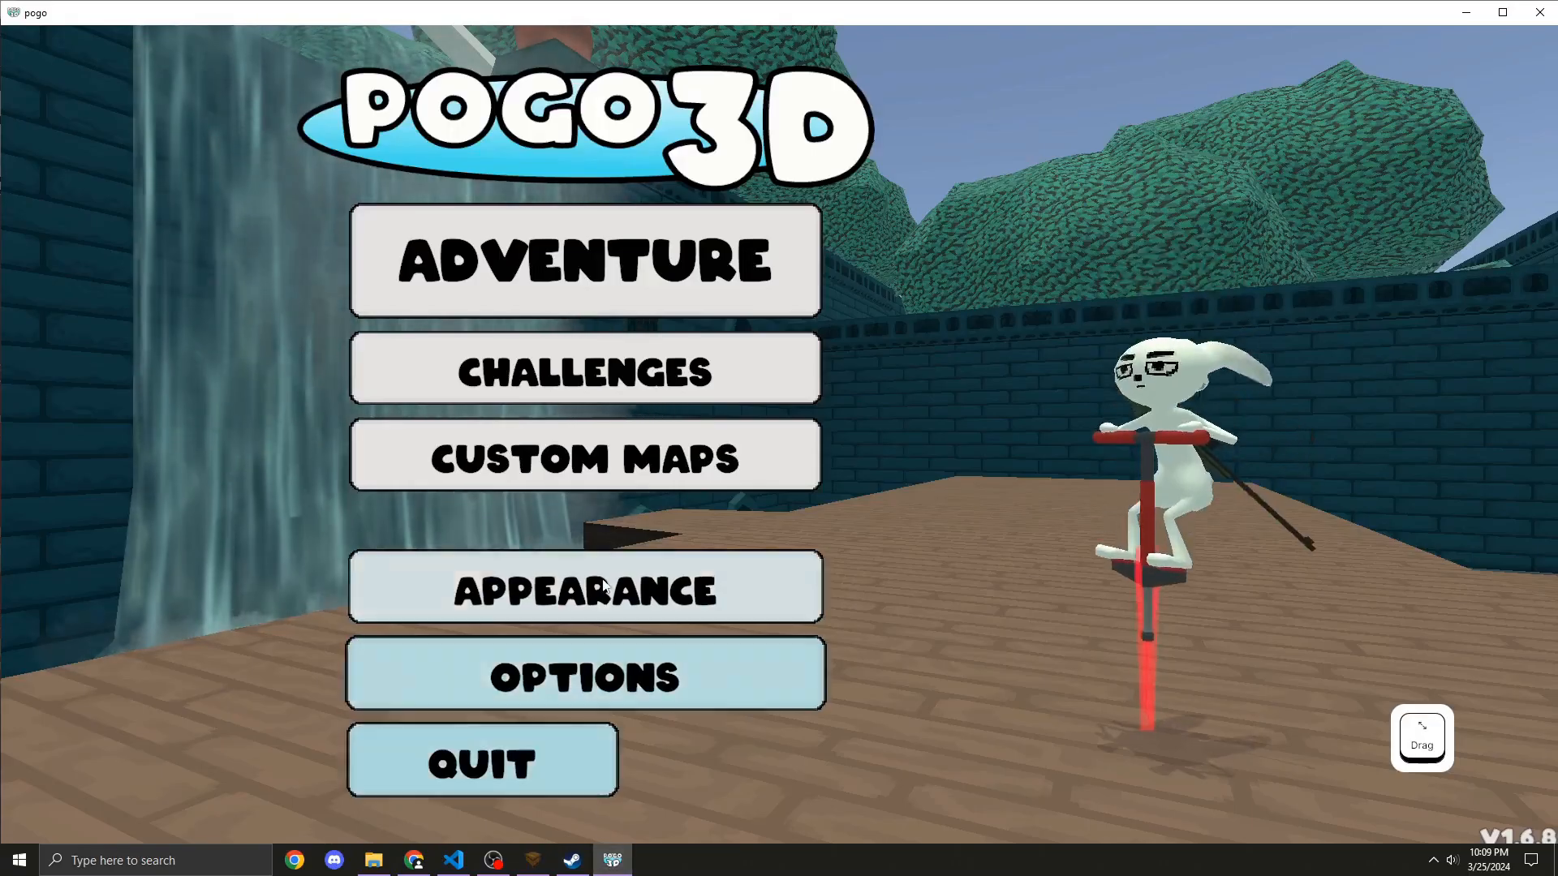
left_click(605, 471)
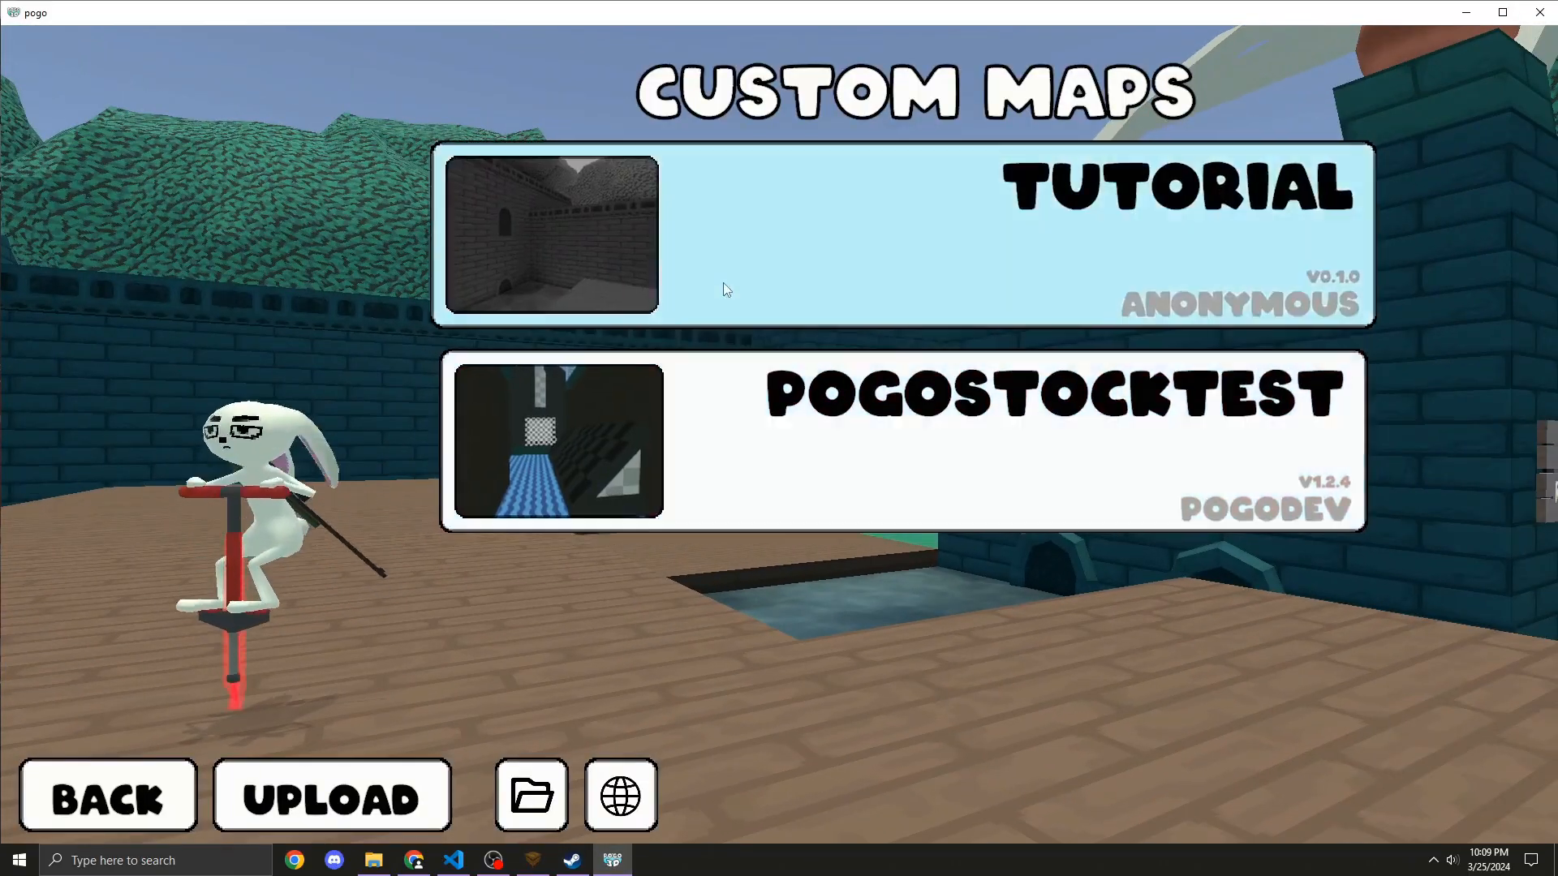
left_click(724, 284)
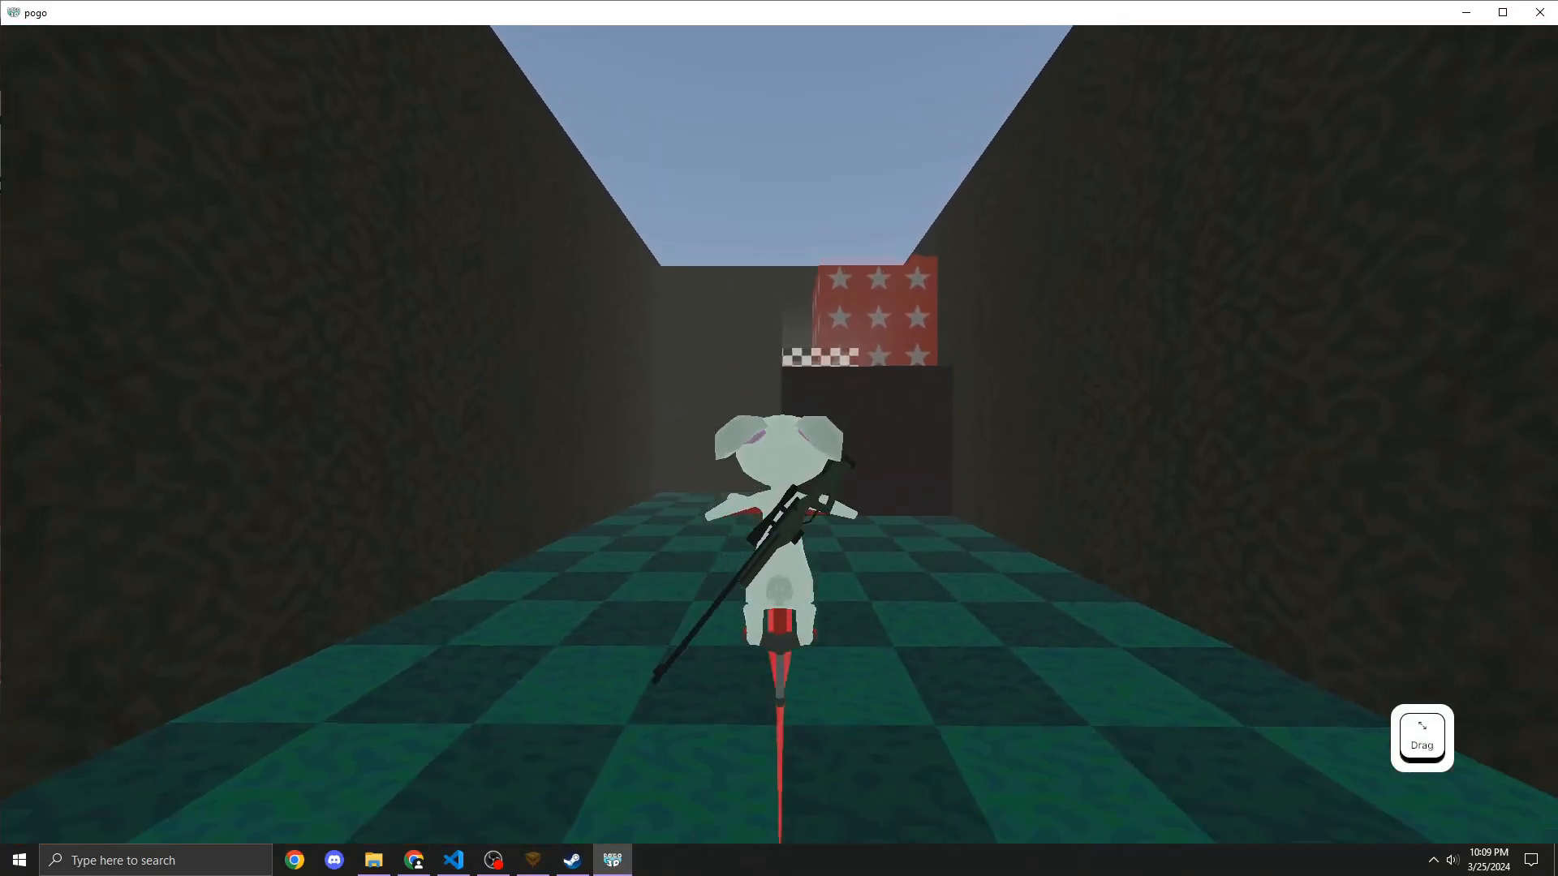
Step: Play through the corridor to the finish line, then close the game
left_click_drag(779, 438, 584, 568)
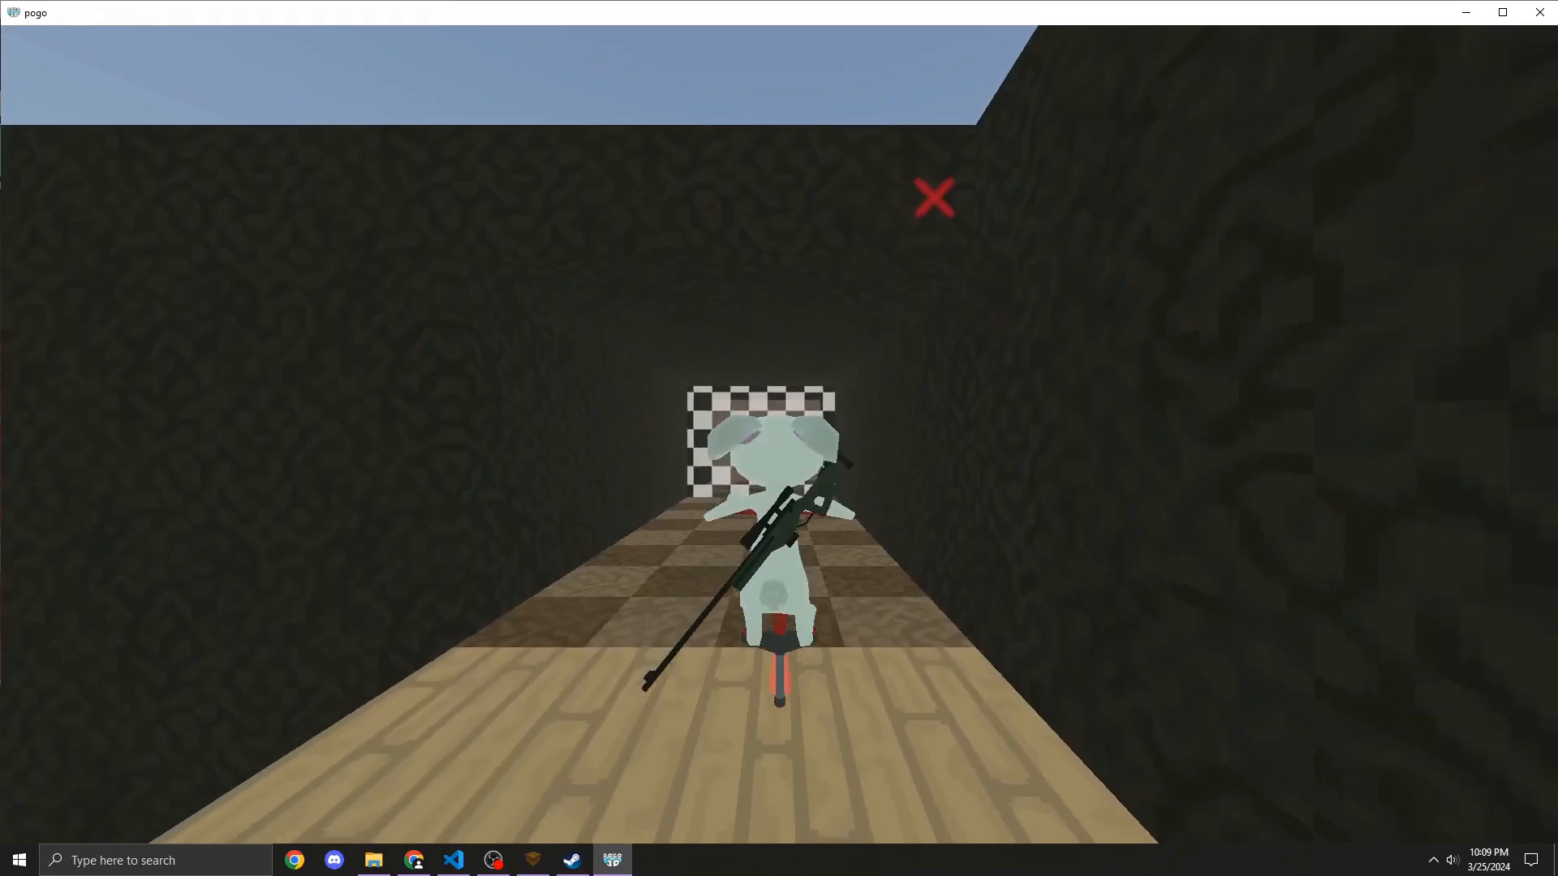
left_click_drag(778, 438, 778, 536)
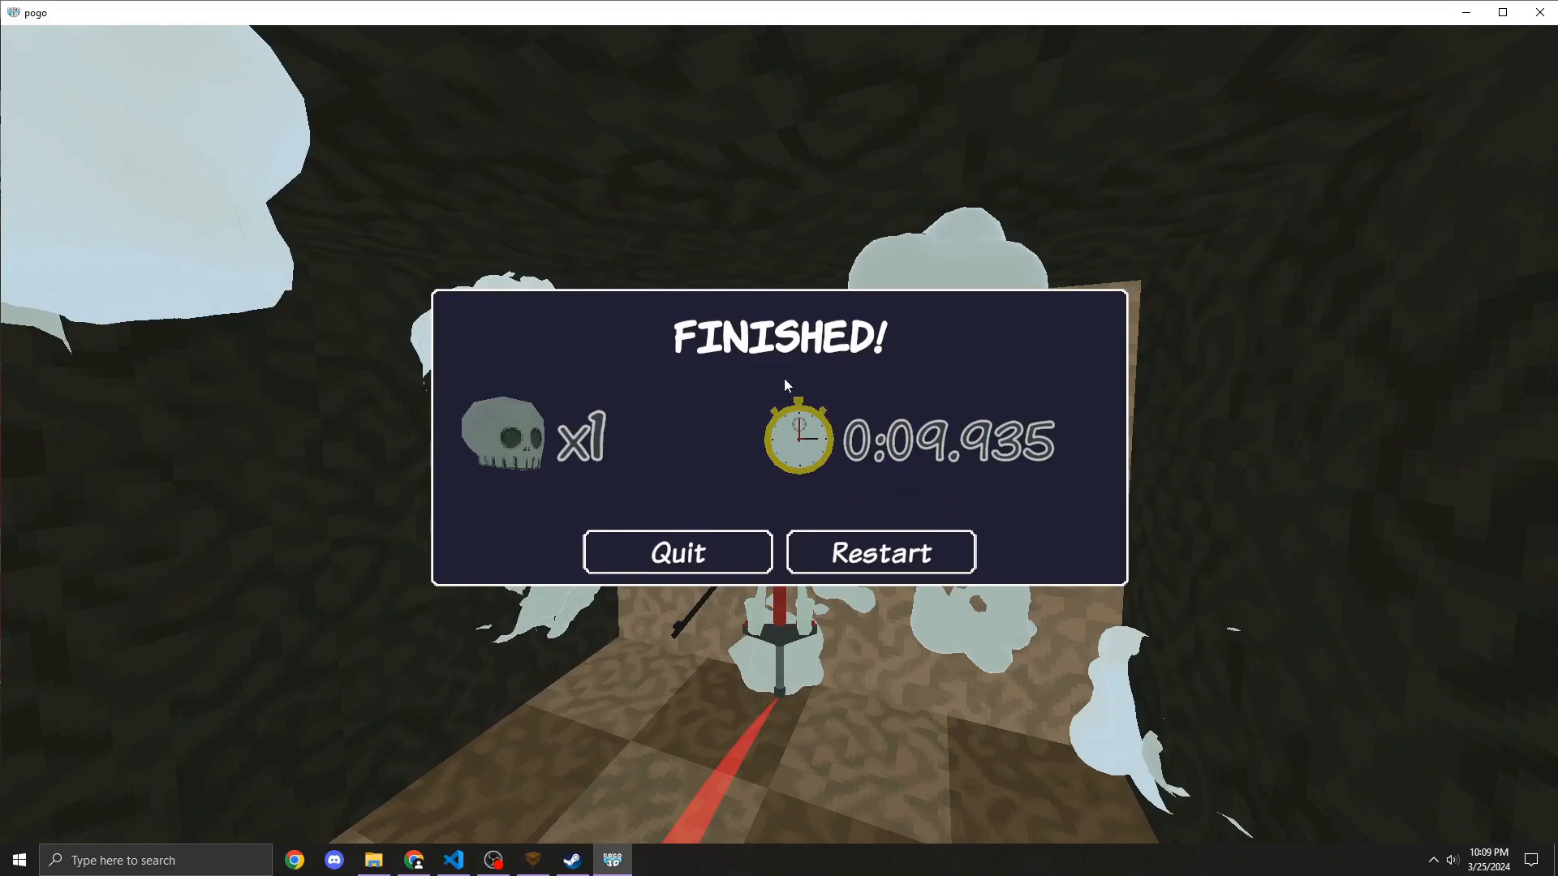
left_click(1536, 16)
Step: Close the compile dialog and review the finish trigger's entity properties
left_click(1091, 153)
mouse_move(511, 318)
right_mouse_down()
mouse_move(488, 309)
mouse_move(461, 335)
mouse_move(487, 365)
mouse_move(582, 380)
mouse_move(601, 305)
mouse_move(610, 327)
mouse_move(678, 347)
mouse_move(681, 369)
right_mouse_up()
key("s")
key("a")
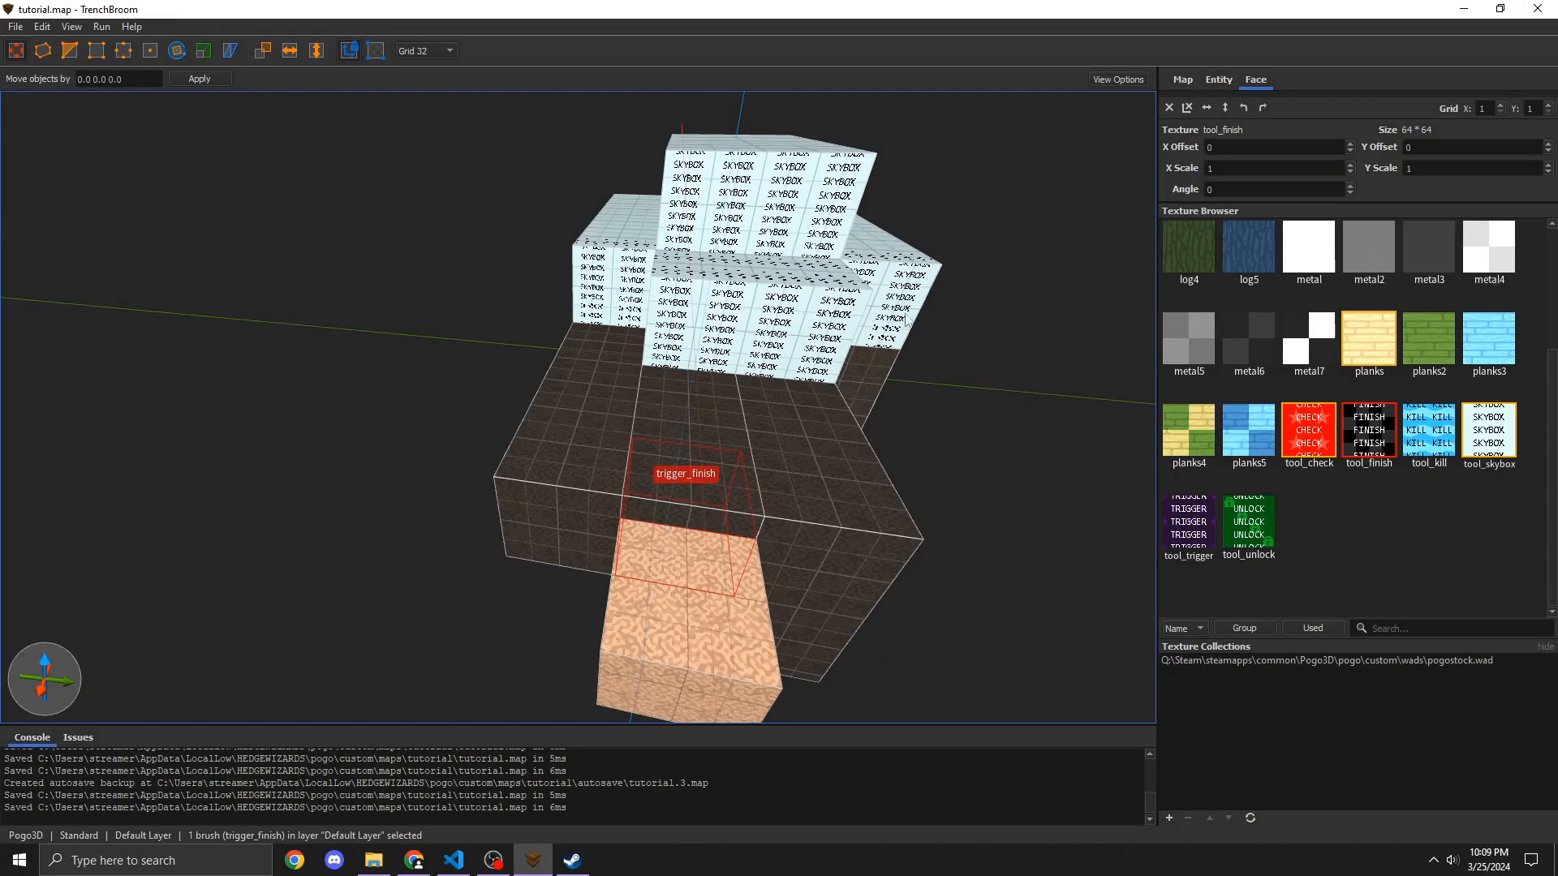
left_click(1219, 80)
scroll(1384, 524, "down", 1)
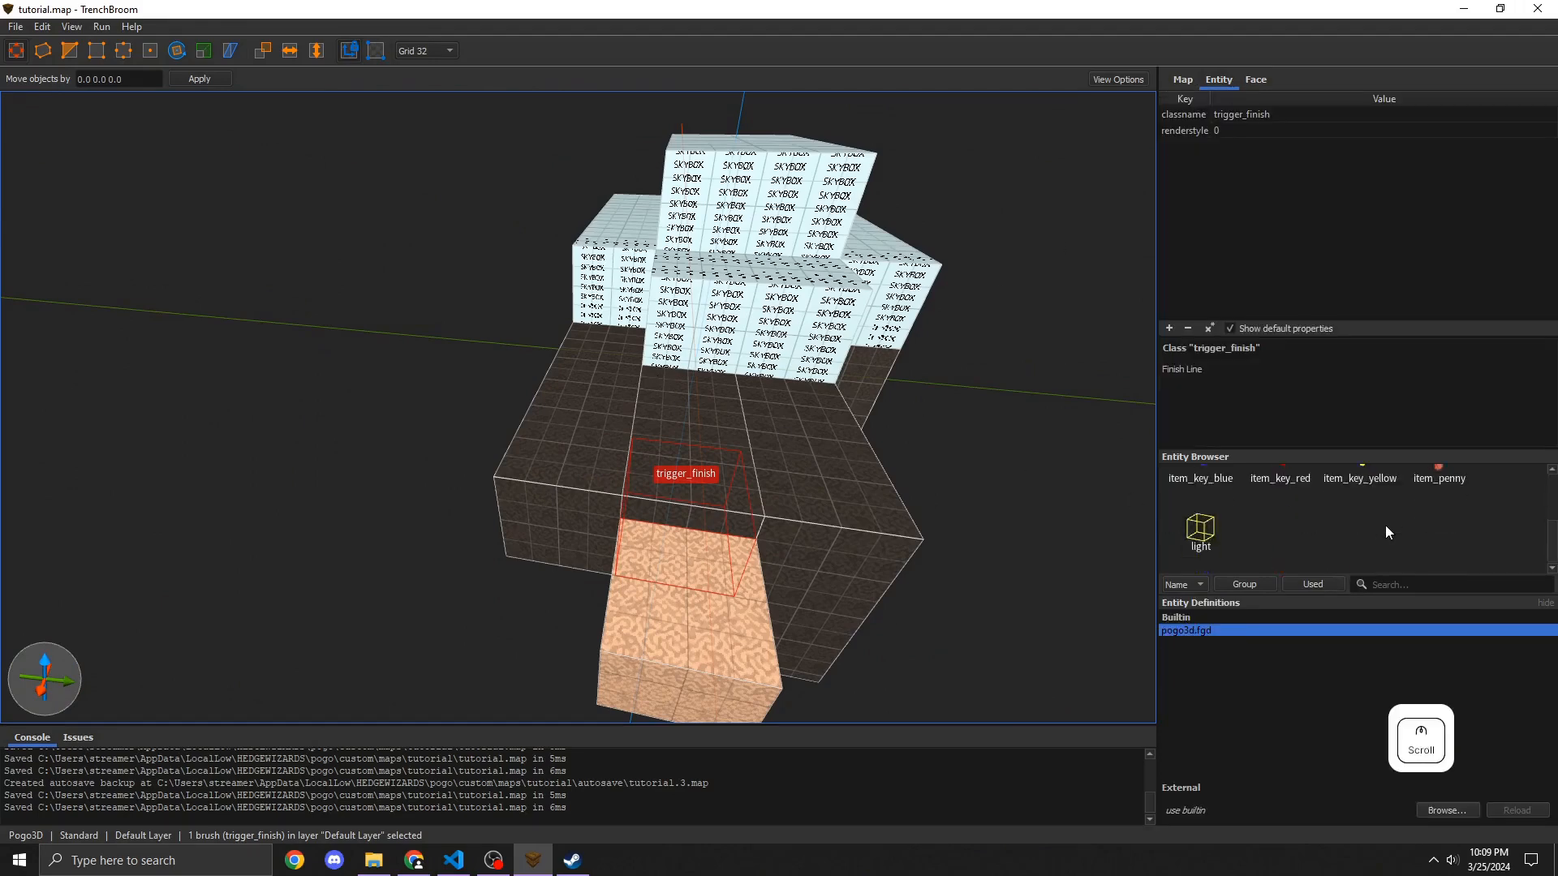
right_click_drag(635, 470, 708, 475)
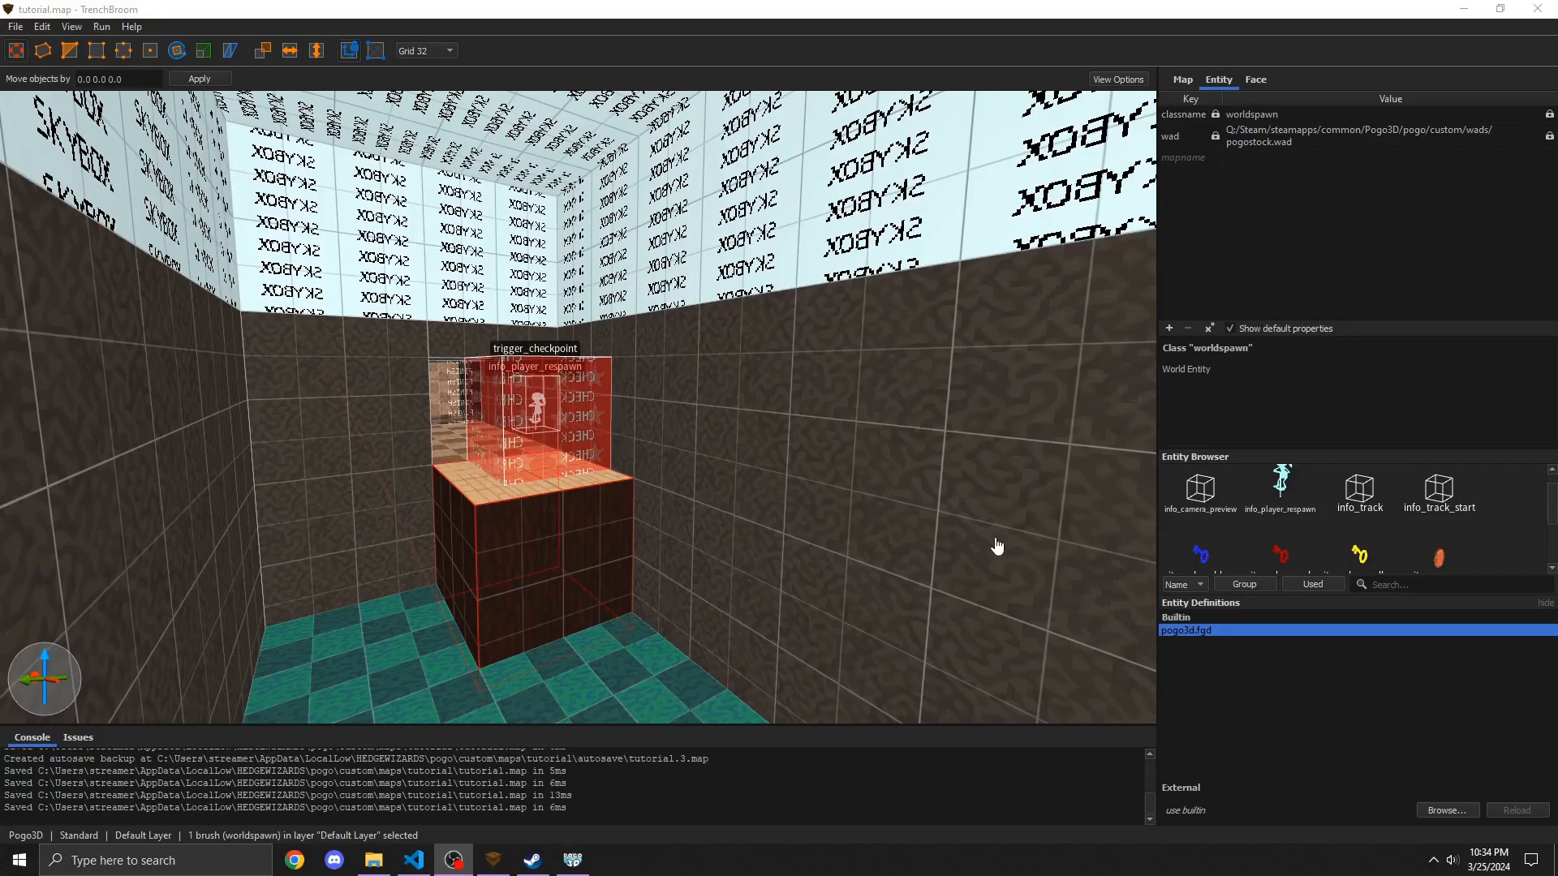
Step: Switch to Pogo3D and open the Workshop upload screen for the Tutorial custom map
right_click_drag(997, 546, 819, 516)
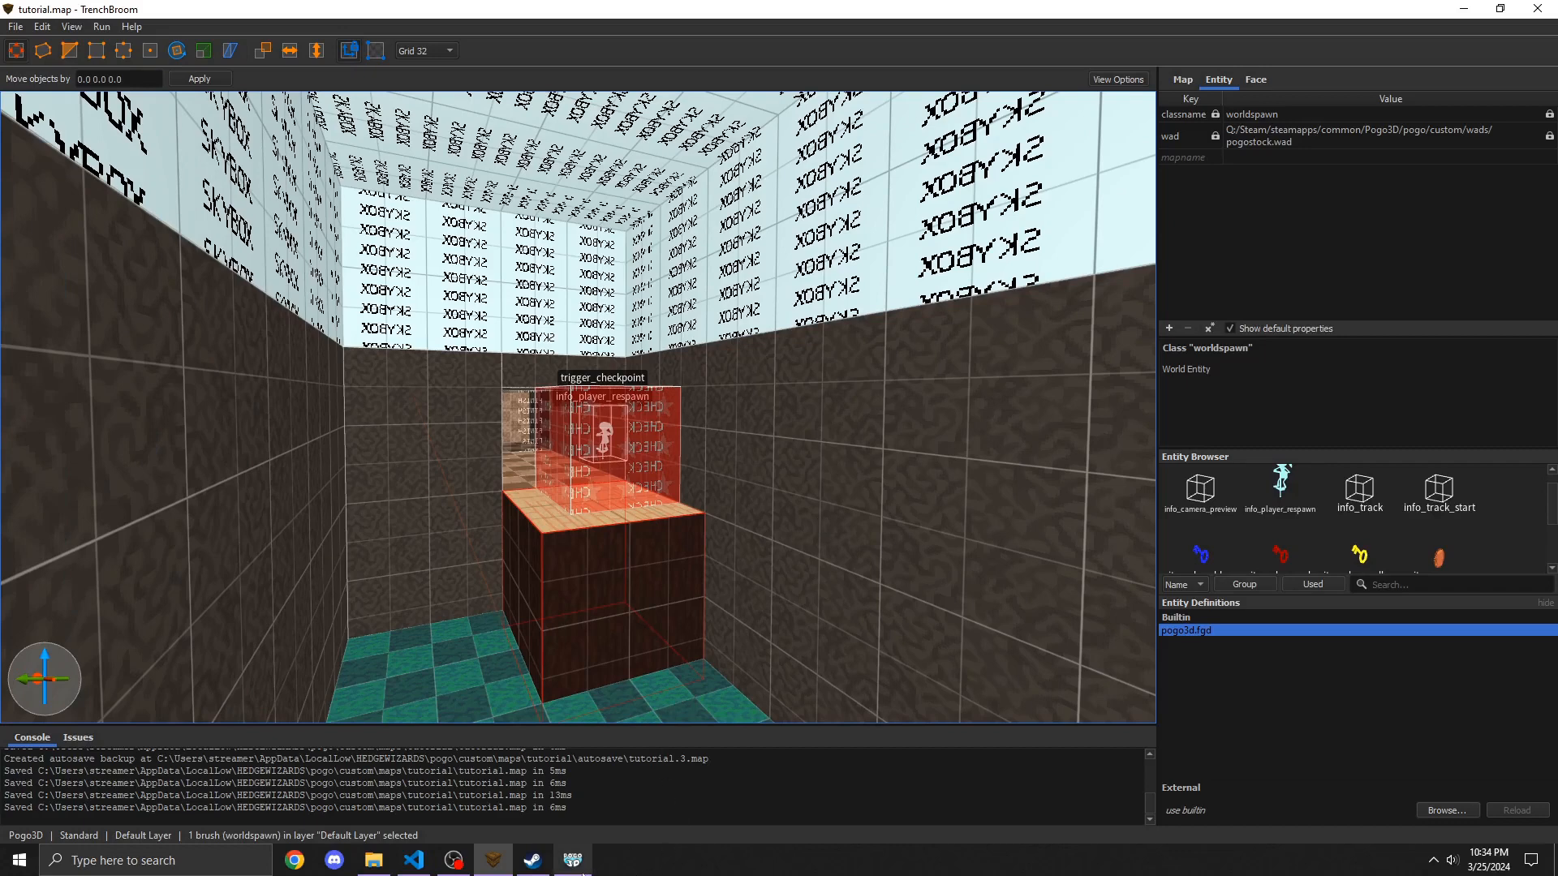
mouse_move(375, 861)
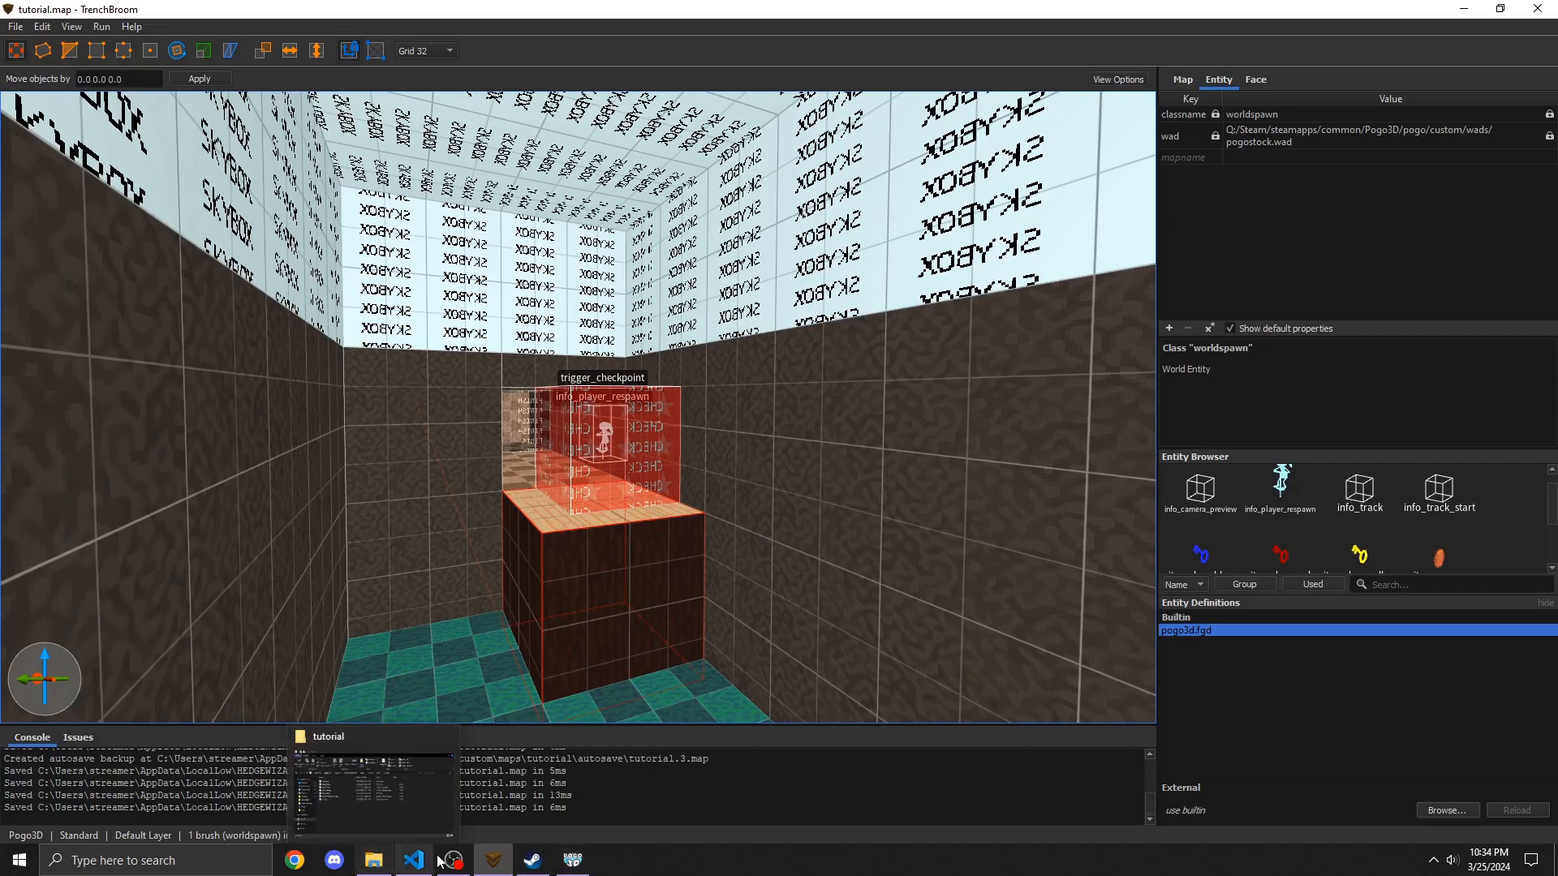
left_click(571, 861)
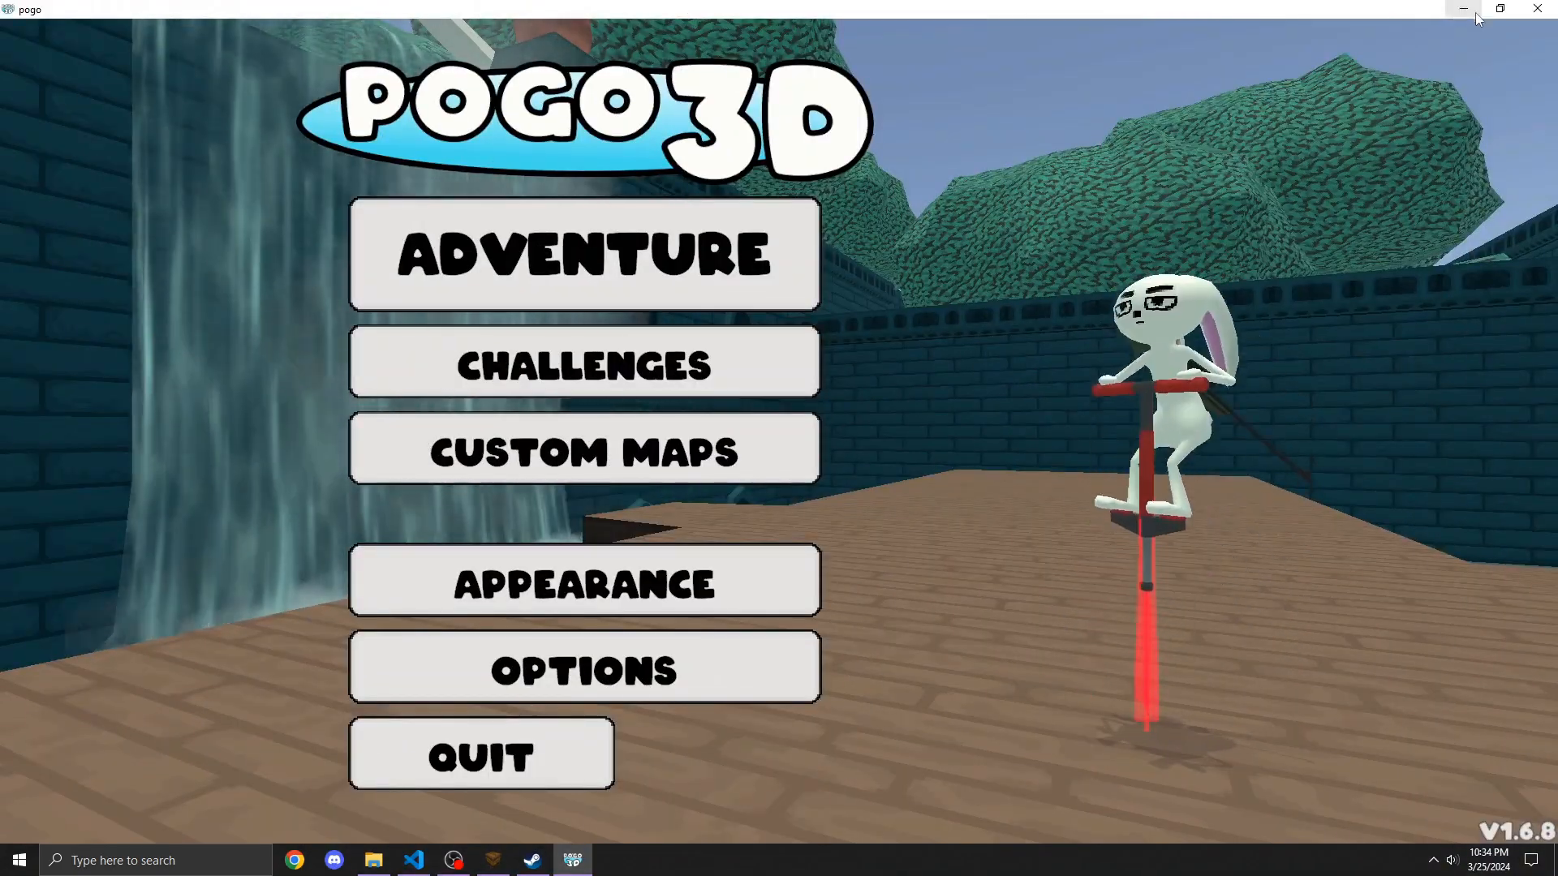
left_click(490, 452)
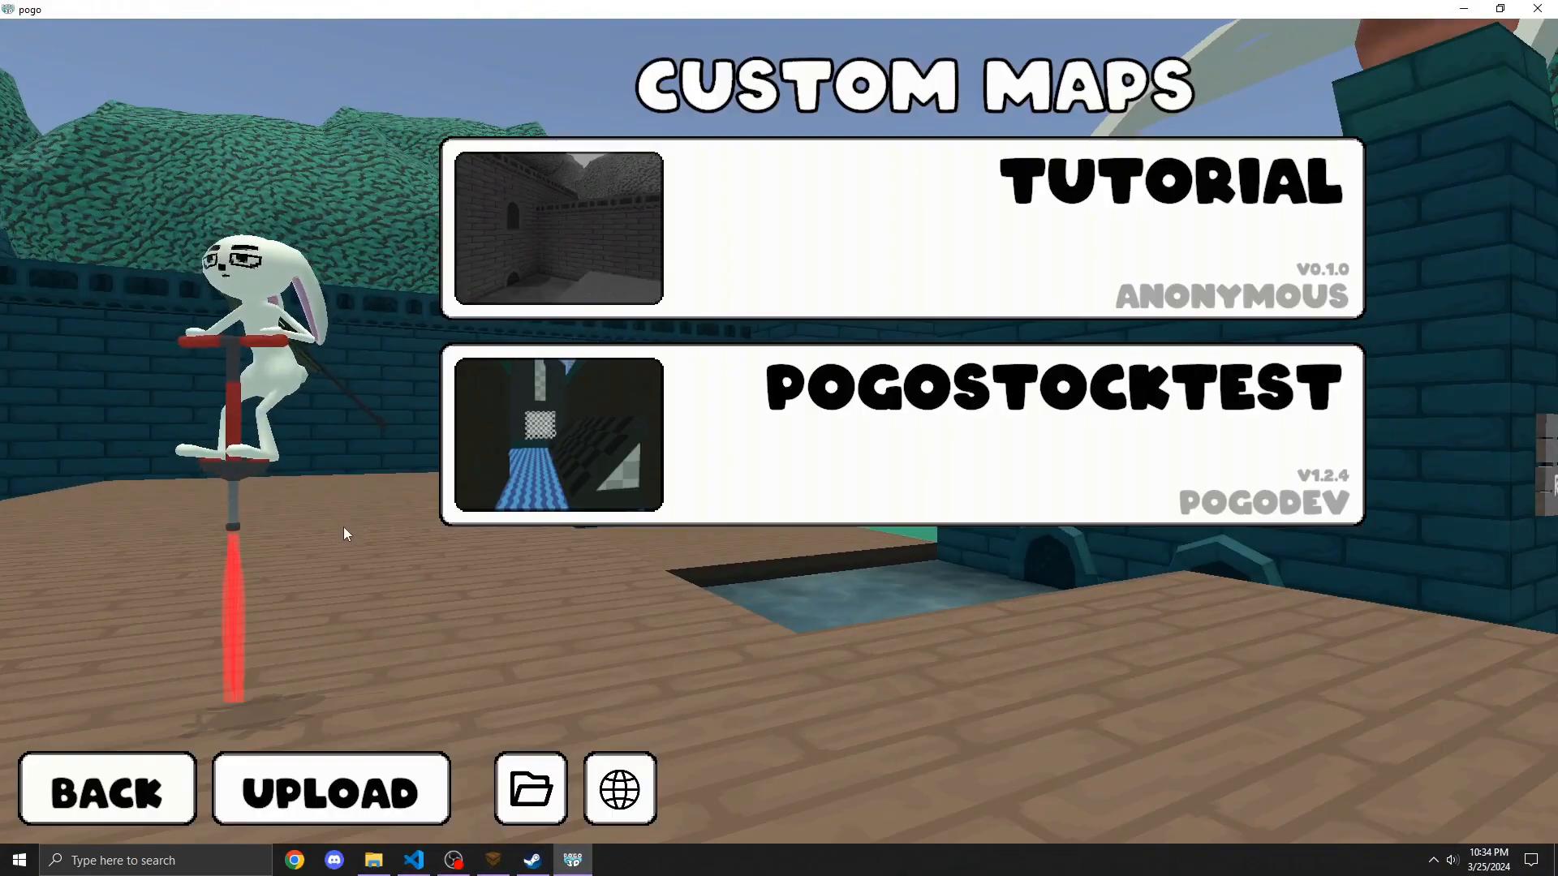
left_click(364, 788)
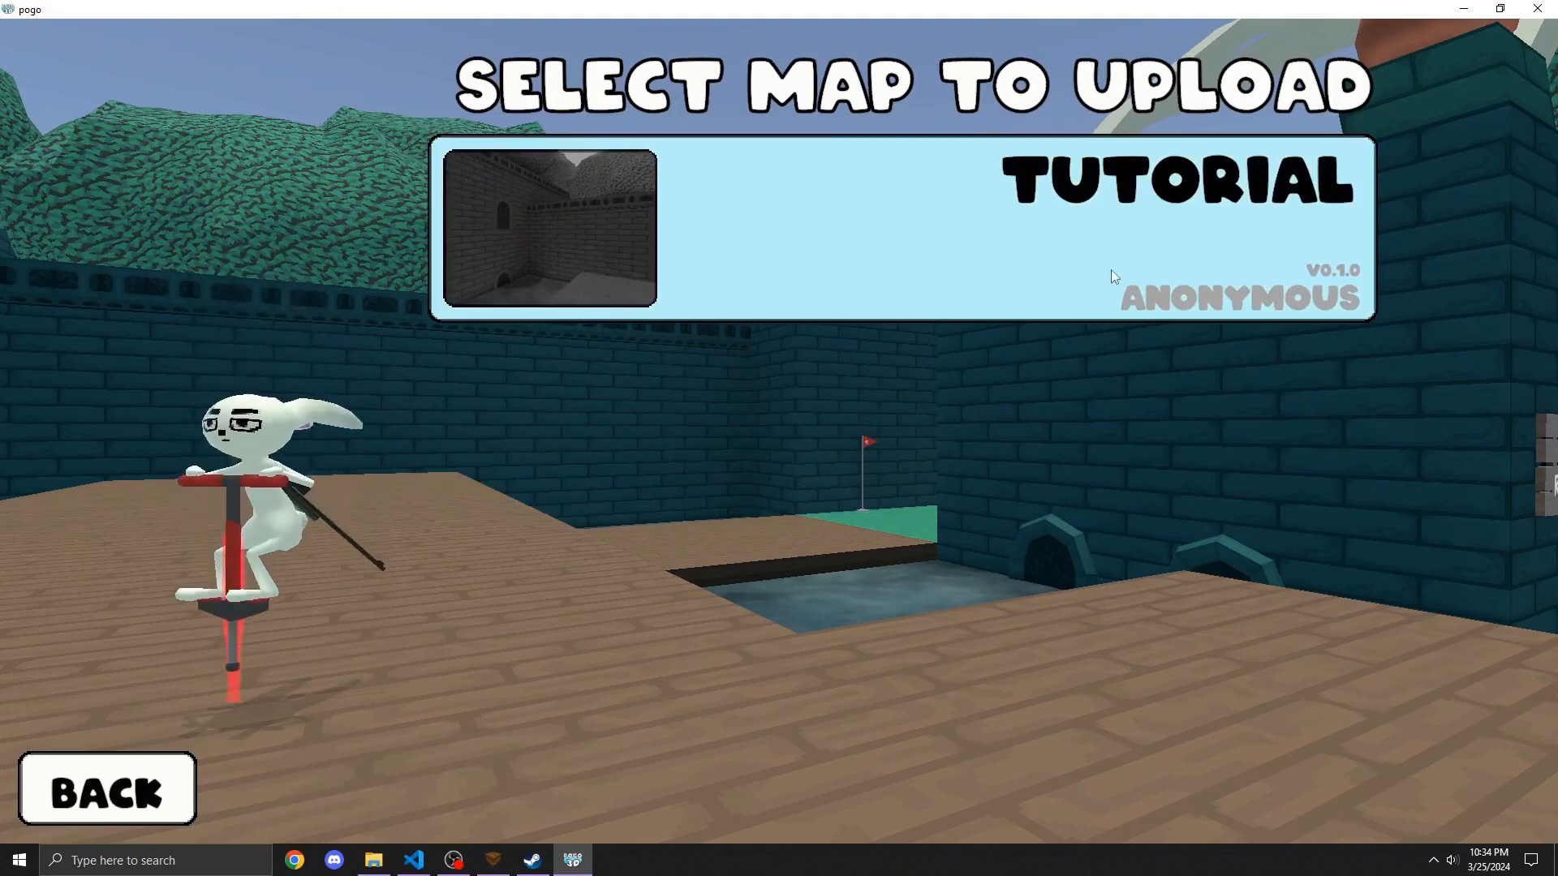
left_click(1111, 269)
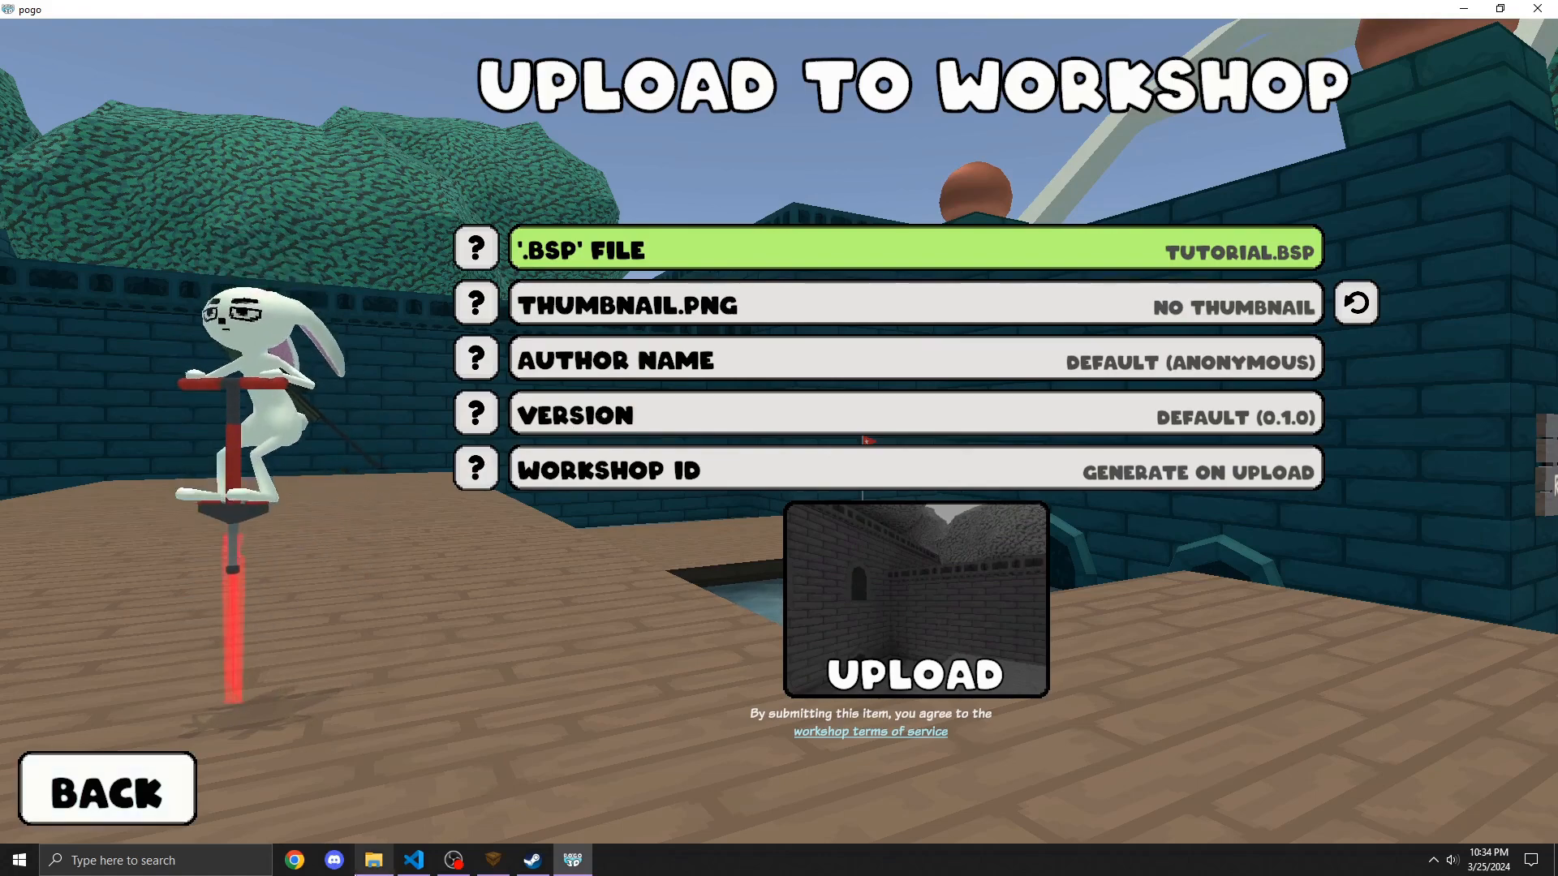
Step: Leave the upload screen and open the Tutorial map's local folder through the Pogo Mapping Shortcuts
left_click(163, 793)
left_click(374, 860)
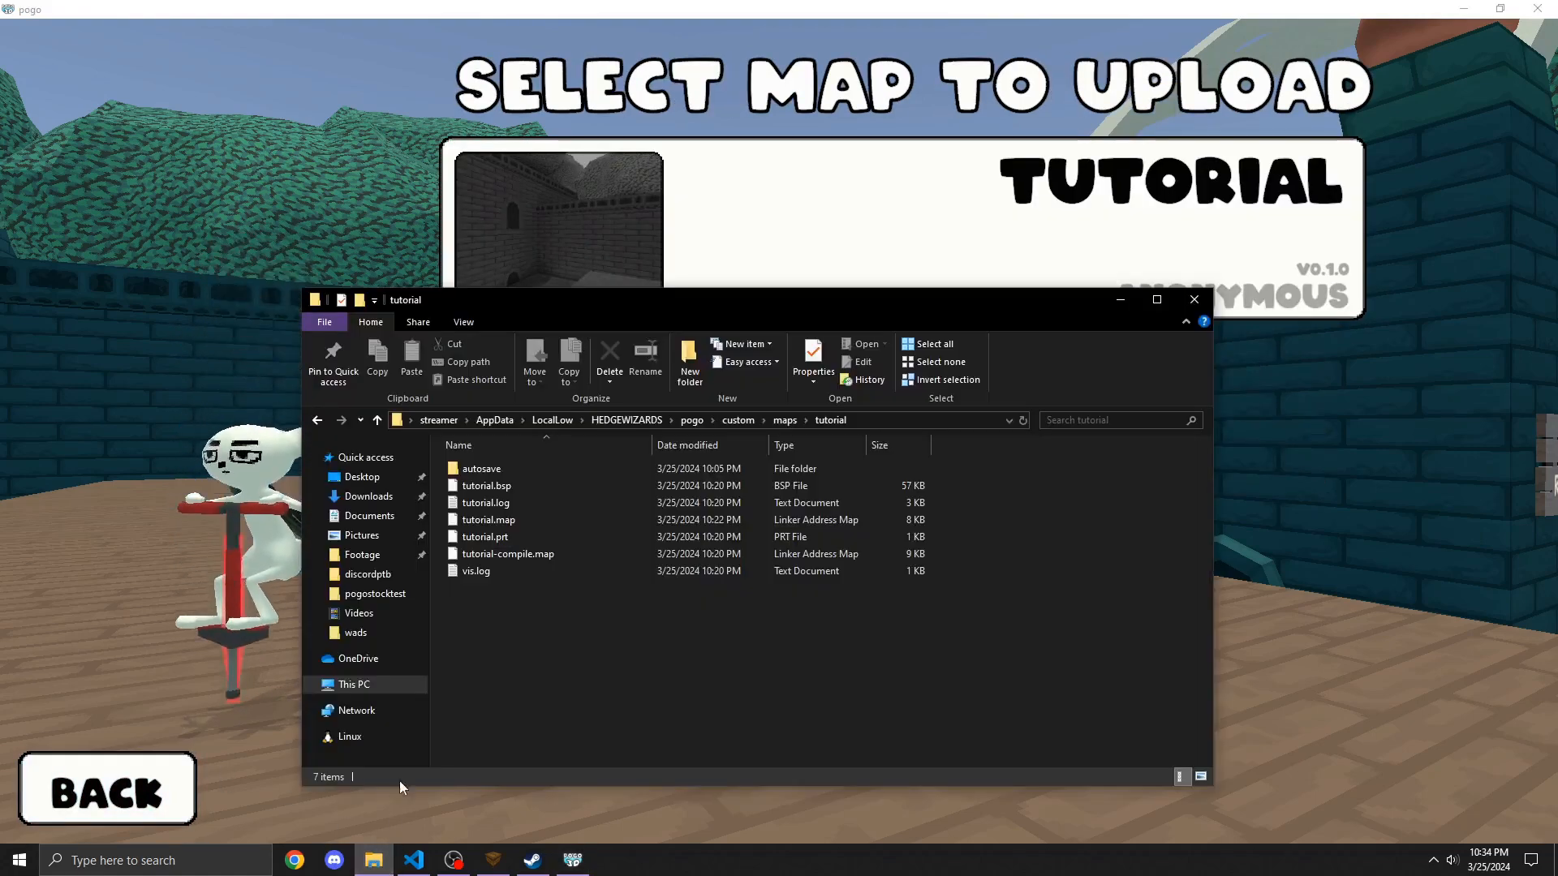
left_click(377, 477)
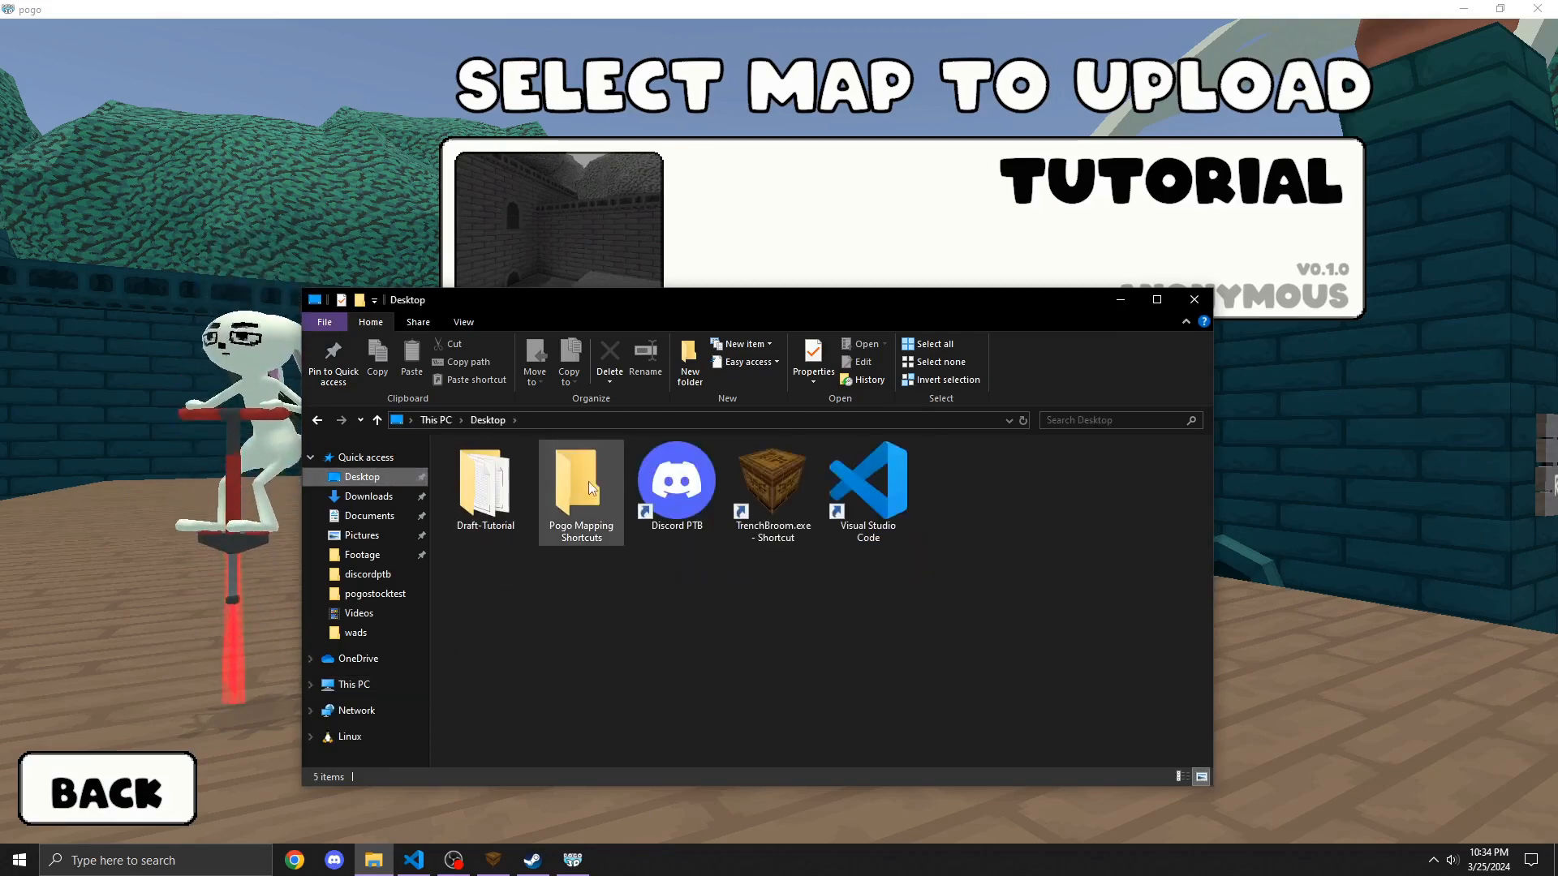
left_click(562, 526)
double_click(561, 526)
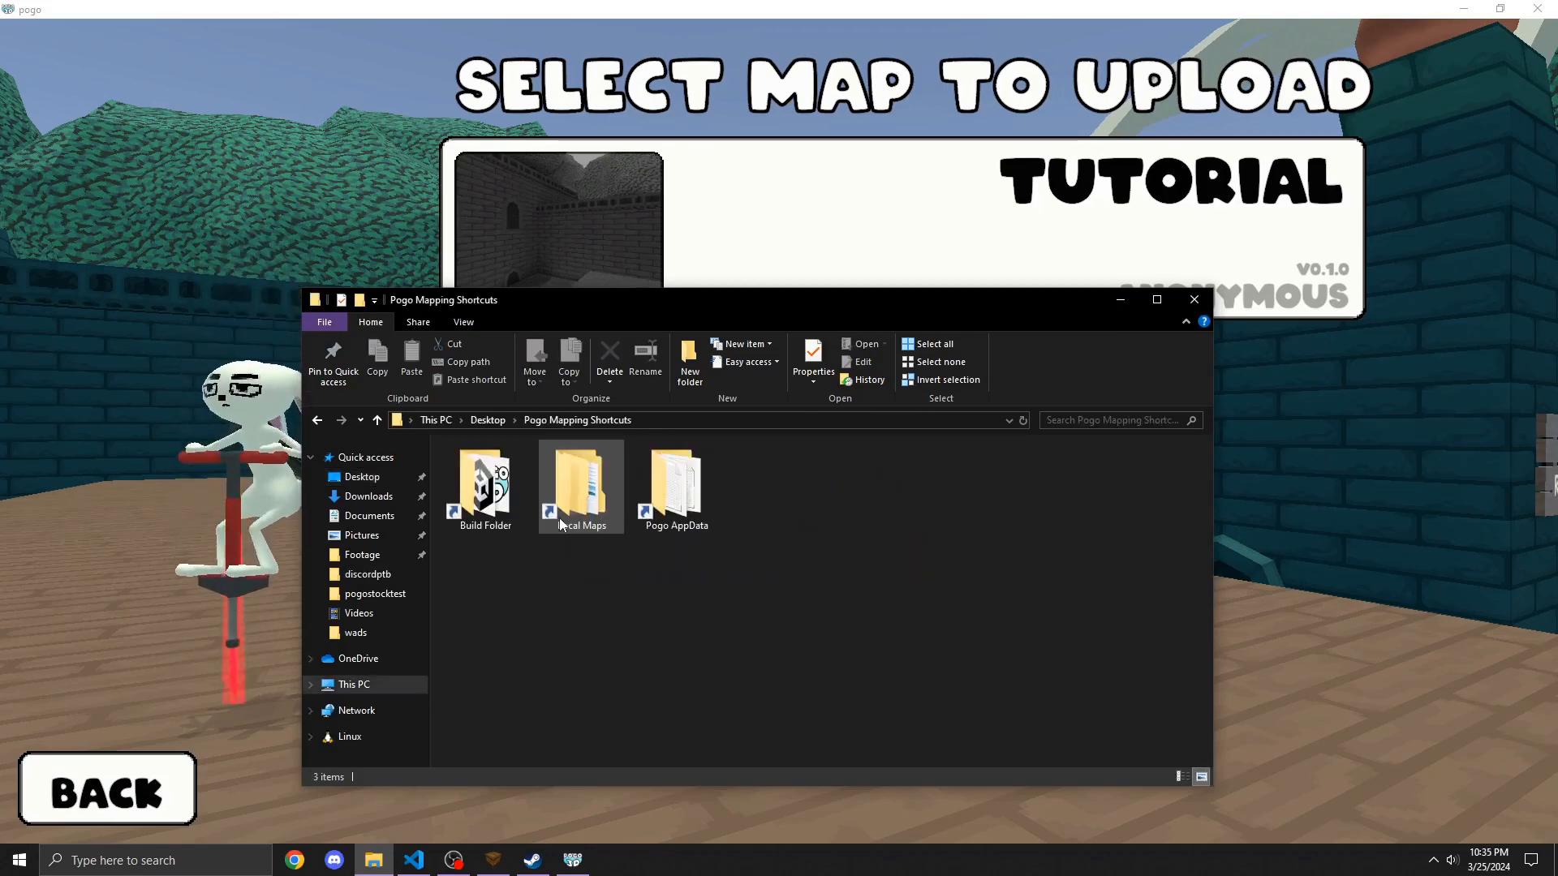
double_click(568, 455)
double_click(547, 469)
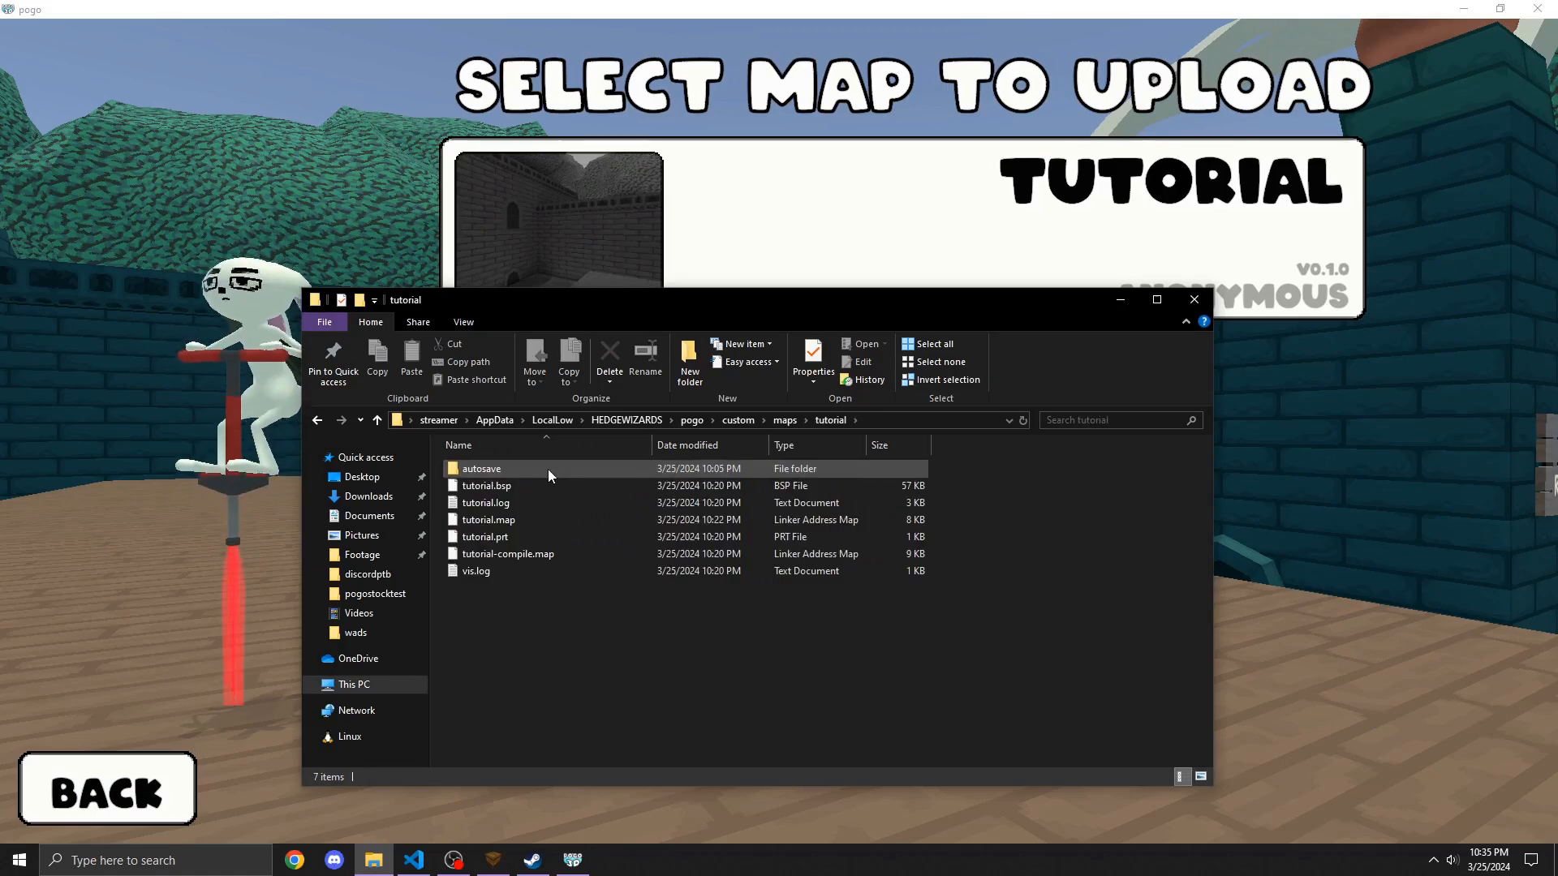
Step: Create a new text document named mapdefinition in the tutorial map folder
right_click(605, 627)
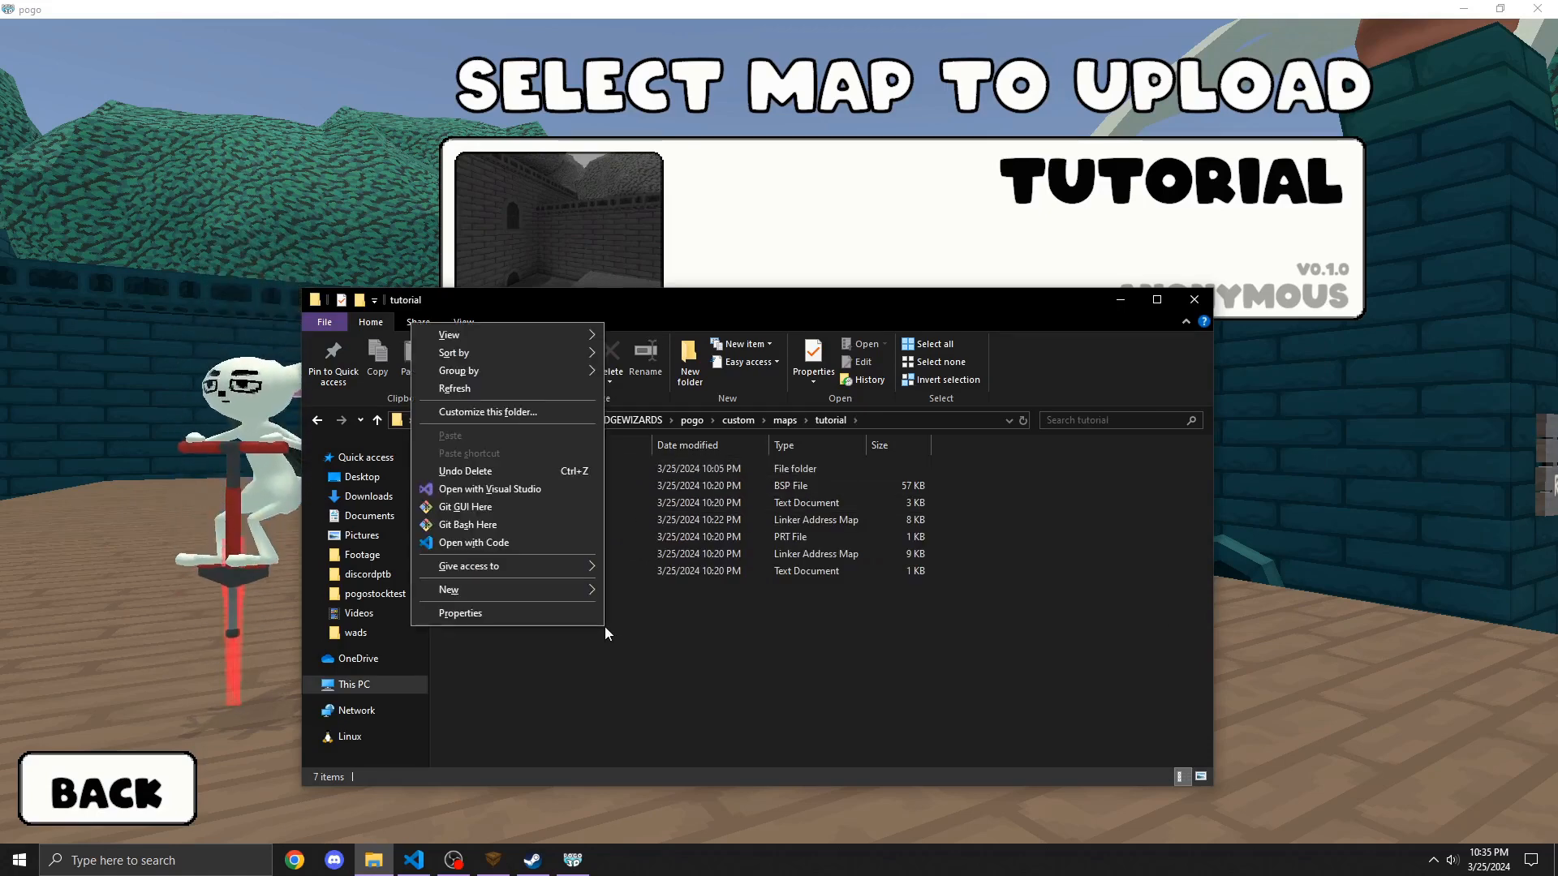
mouse_move(582, 588)
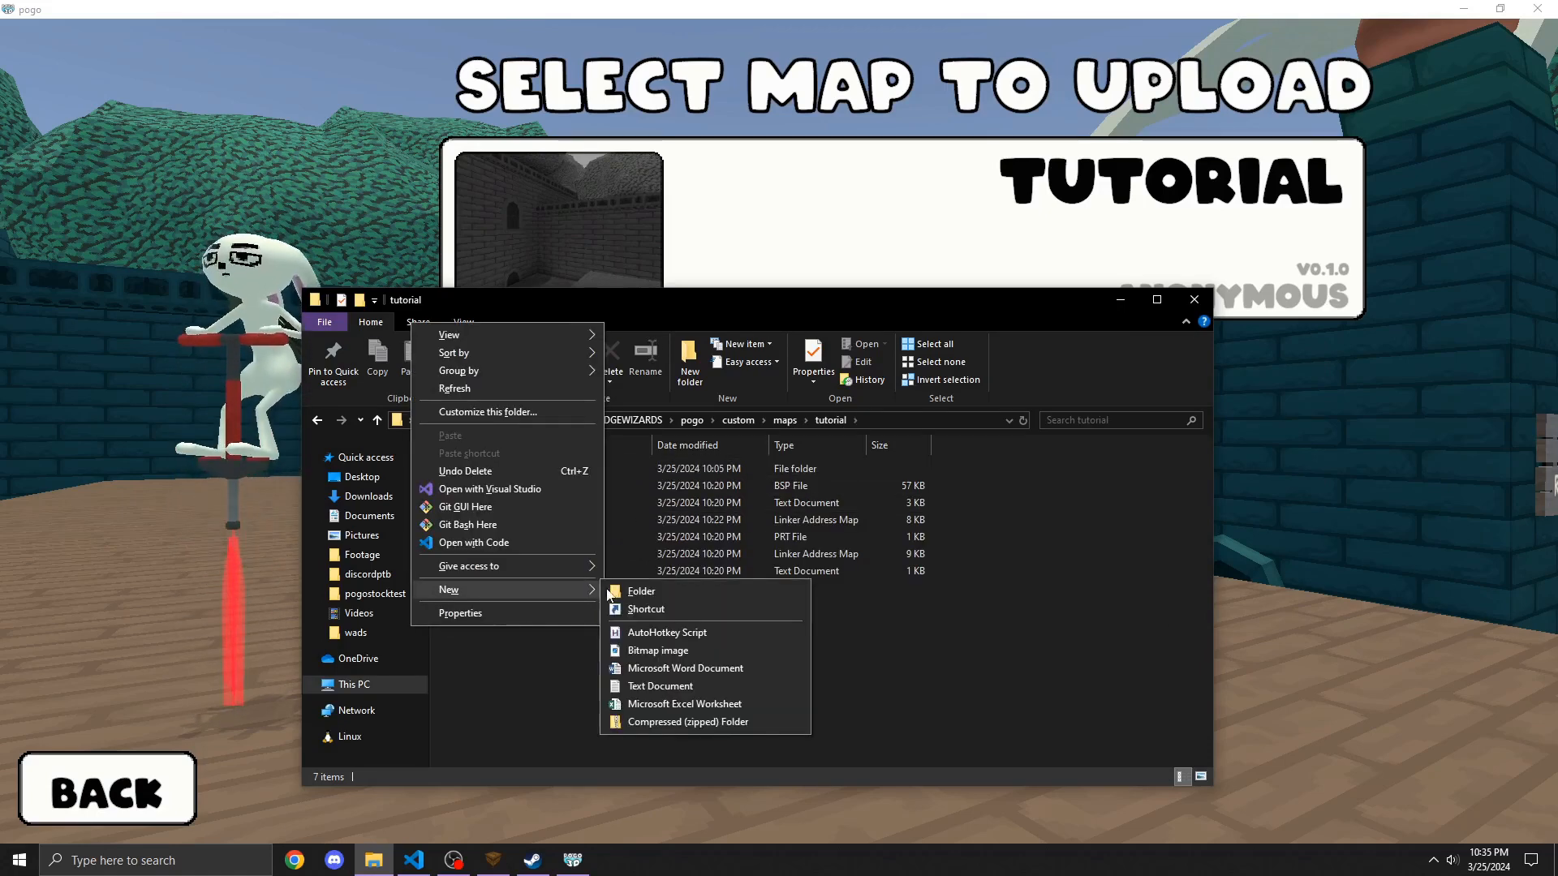
left_click(677, 687)
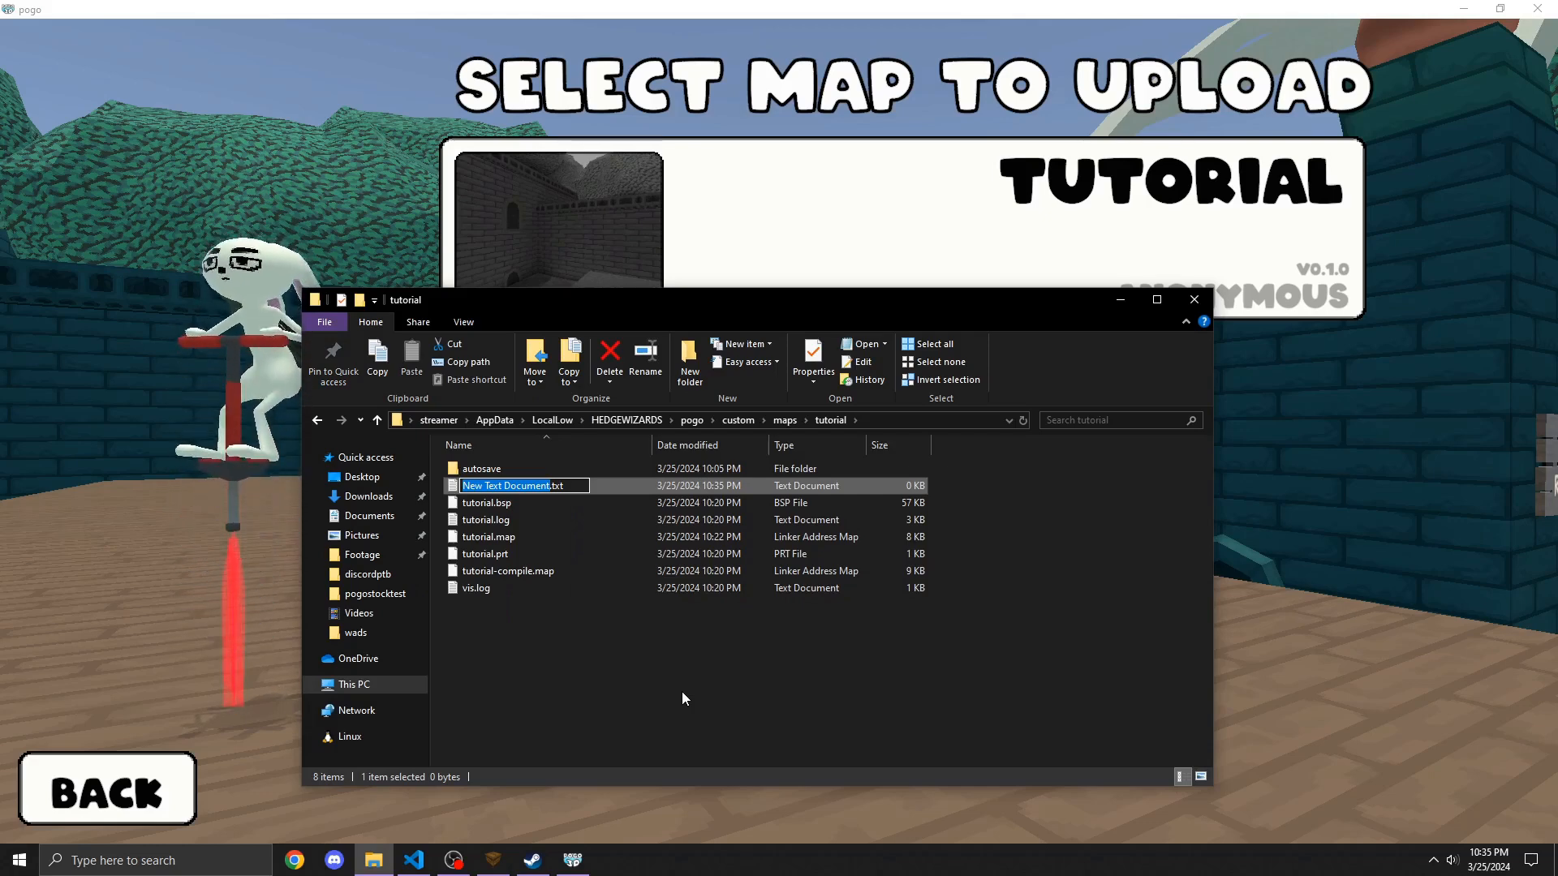
type("mapdefinition")
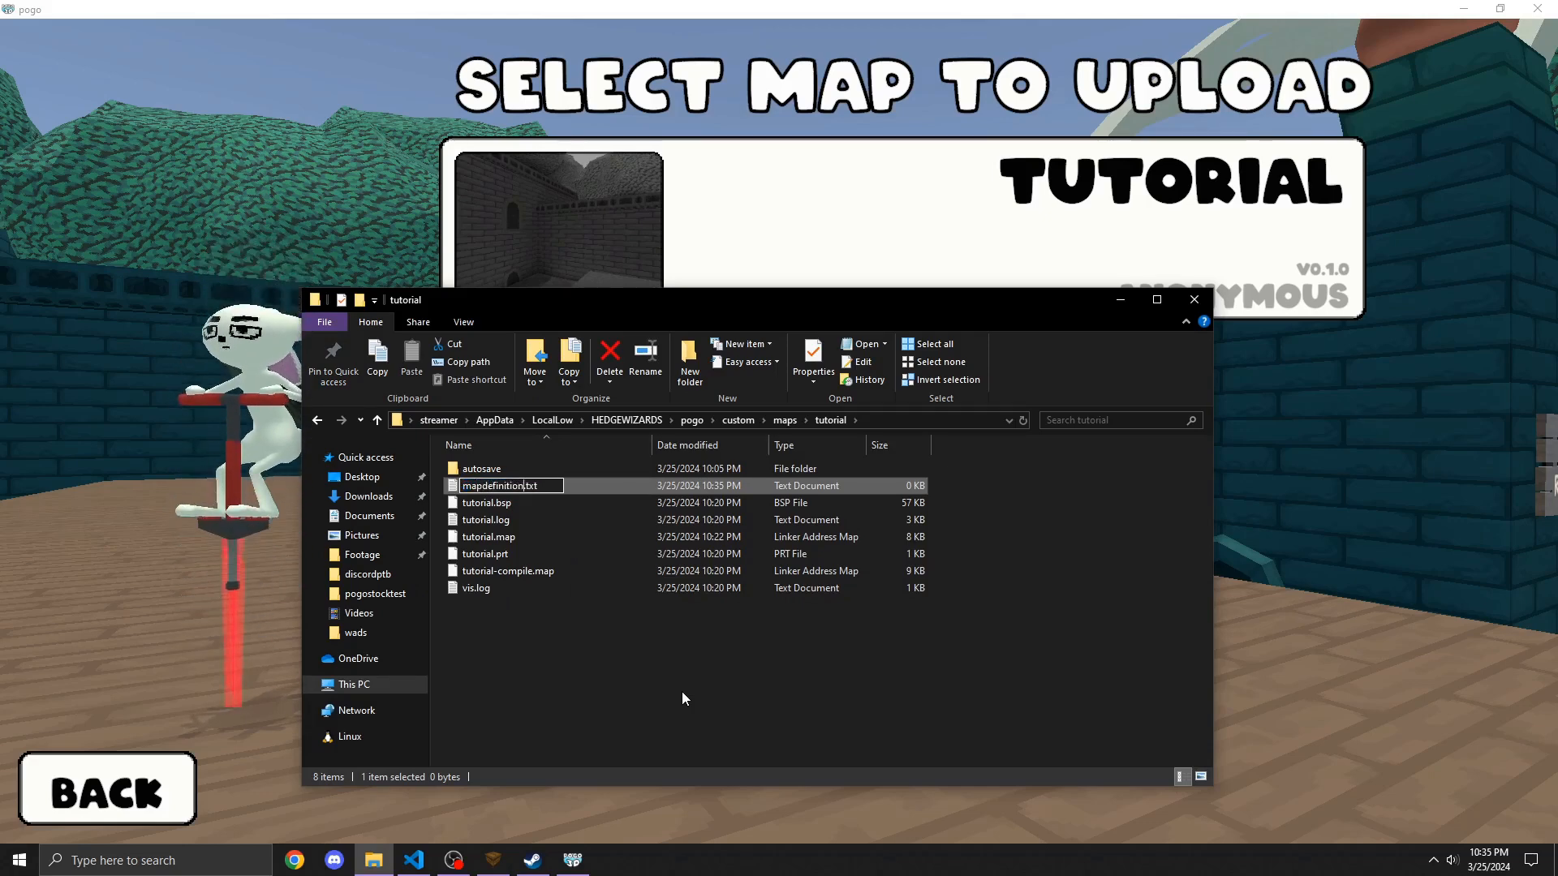
key("Return")
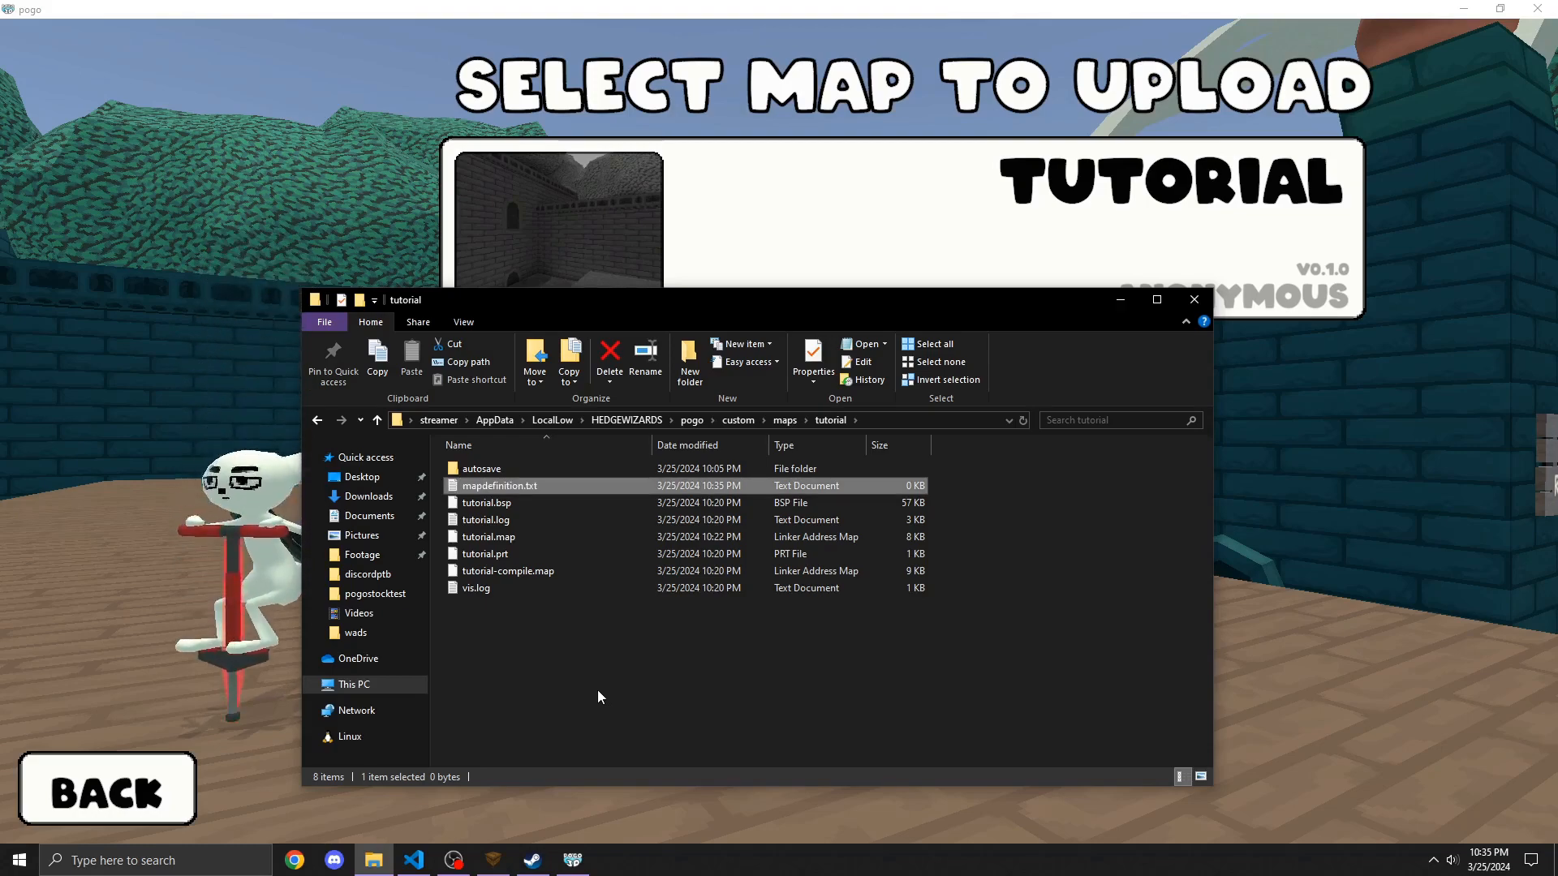
Step: Open a second Explorer window and open the pogostocktest example map's mapdefinition.txt from the game's custom maps folder
key("super+e")
left_click(396, 497)
left_click_drag(529, 323, 843, 304)
double_click(927, 485)
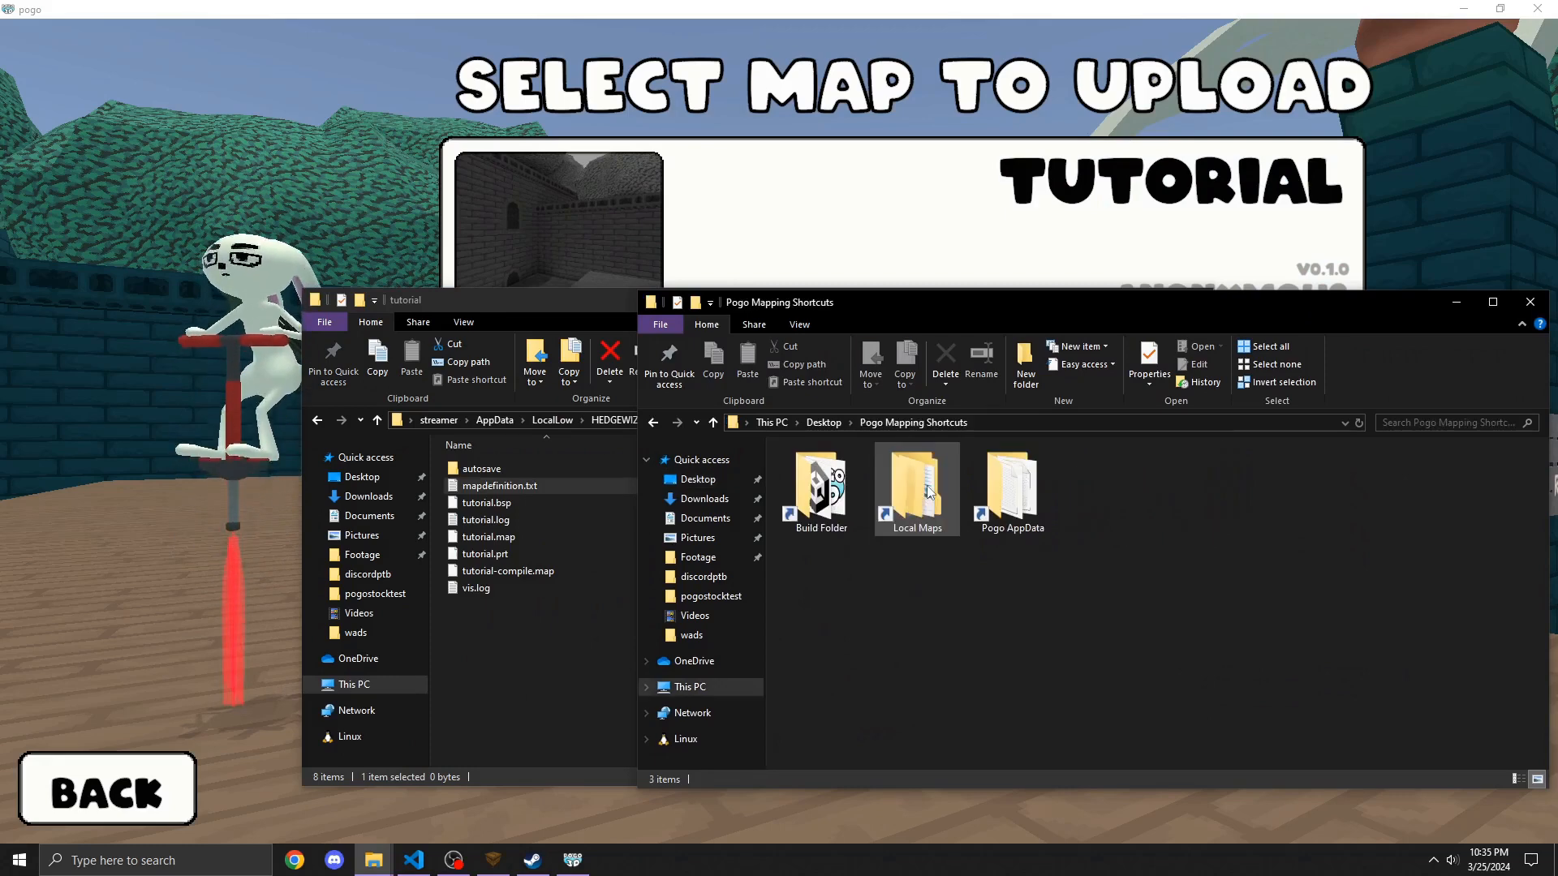
double_click(808, 496)
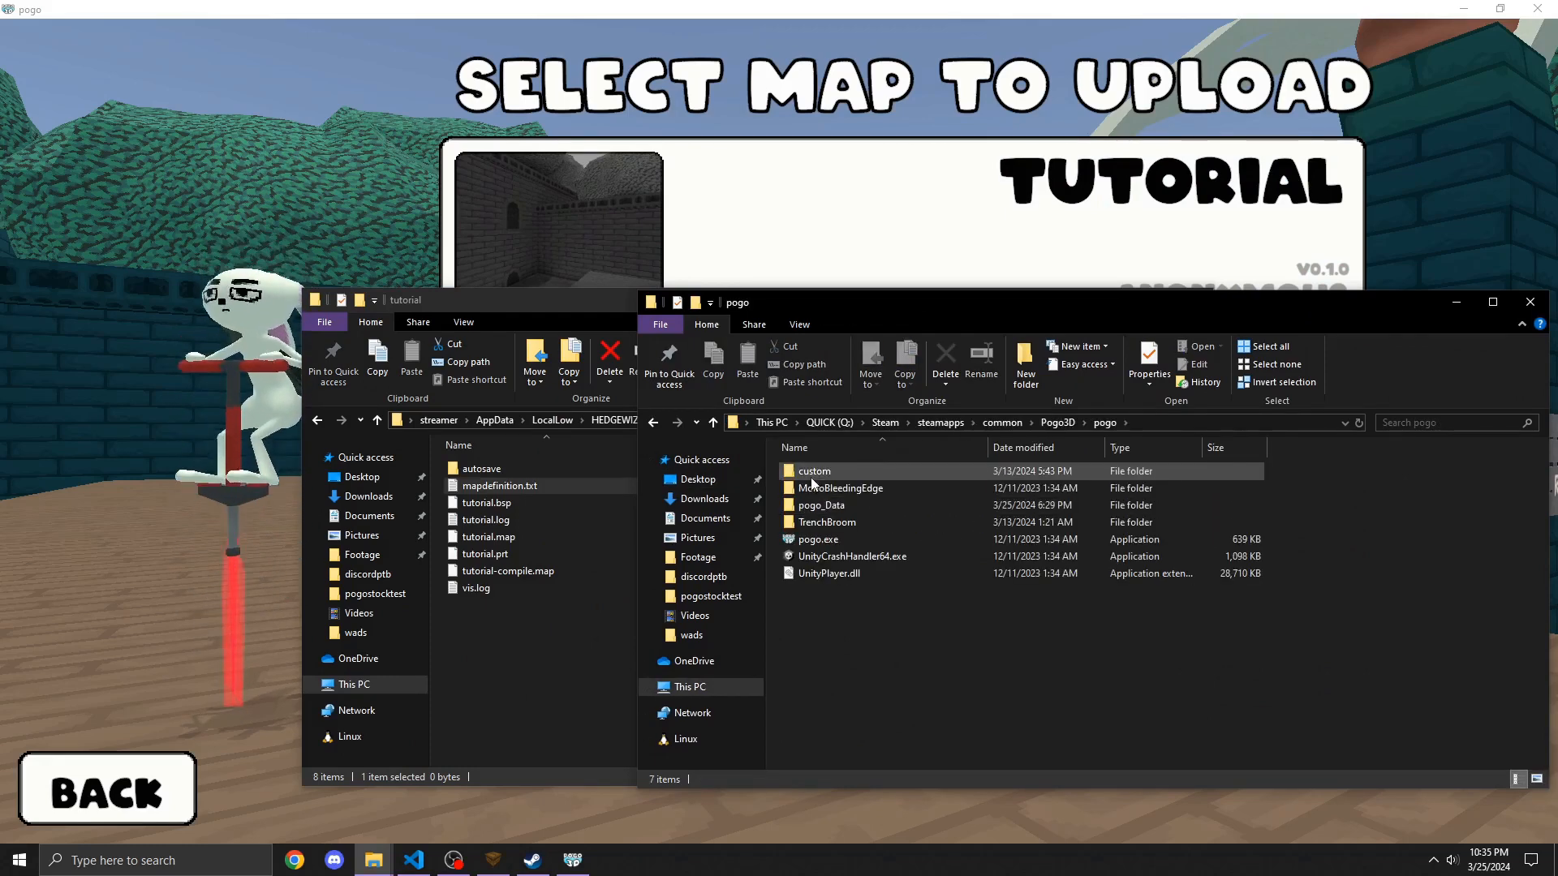
double_click(814, 471)
double_click(811, 470)
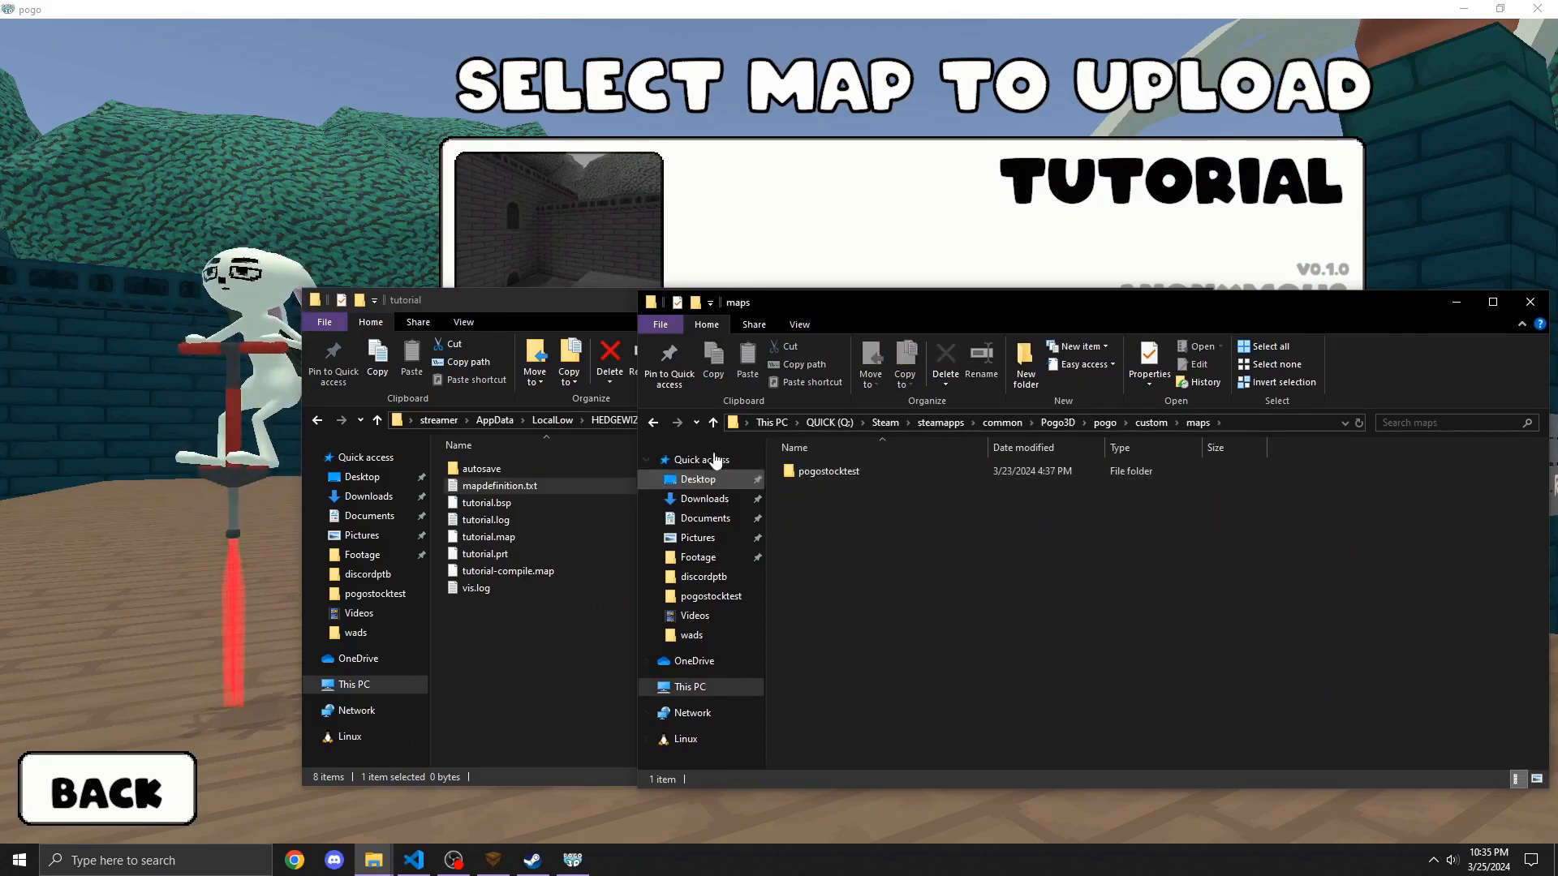
double_click(857, 472)
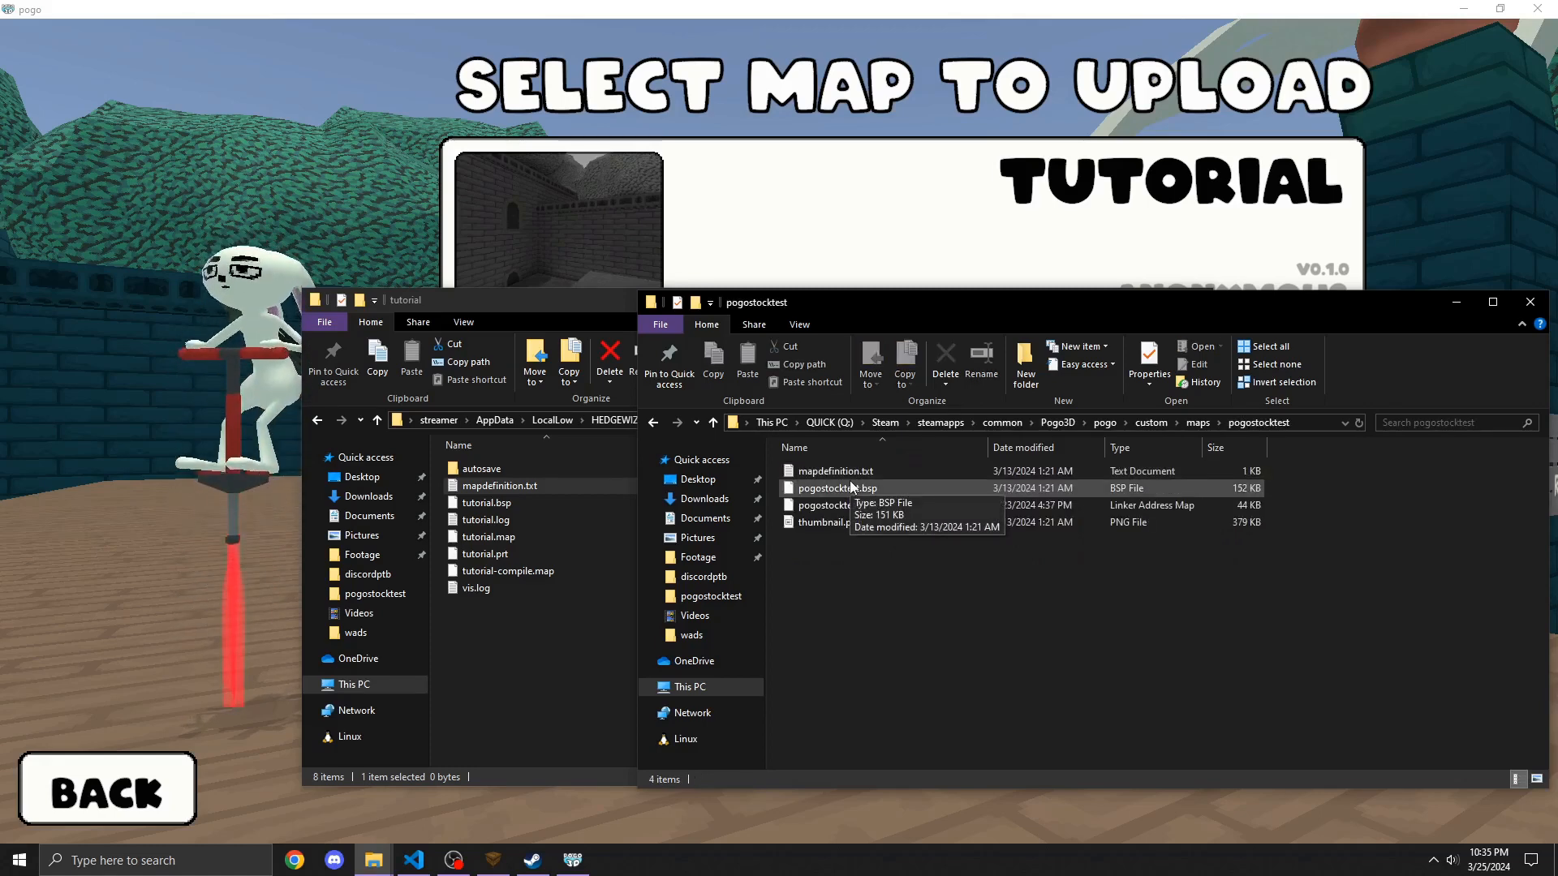
double_click(835, 470)
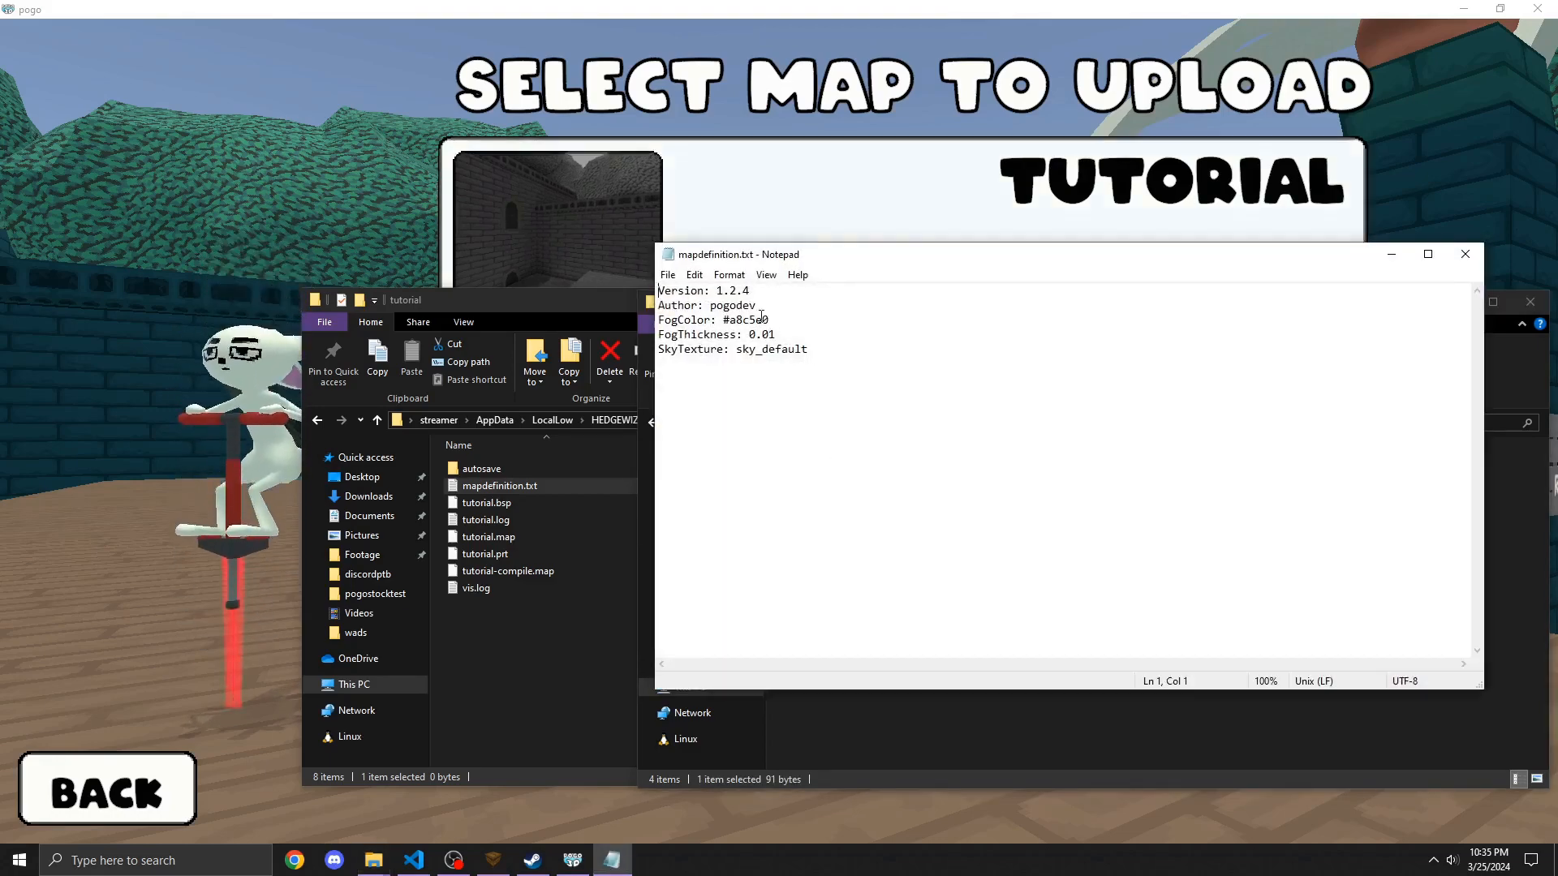
Step: Open the tutorial's mapdefinition.txt and copy the example's contents into it, keeping only the Version and Author lines
left_click_drag(571, 305, 387, 282)
double_click(352, 463)
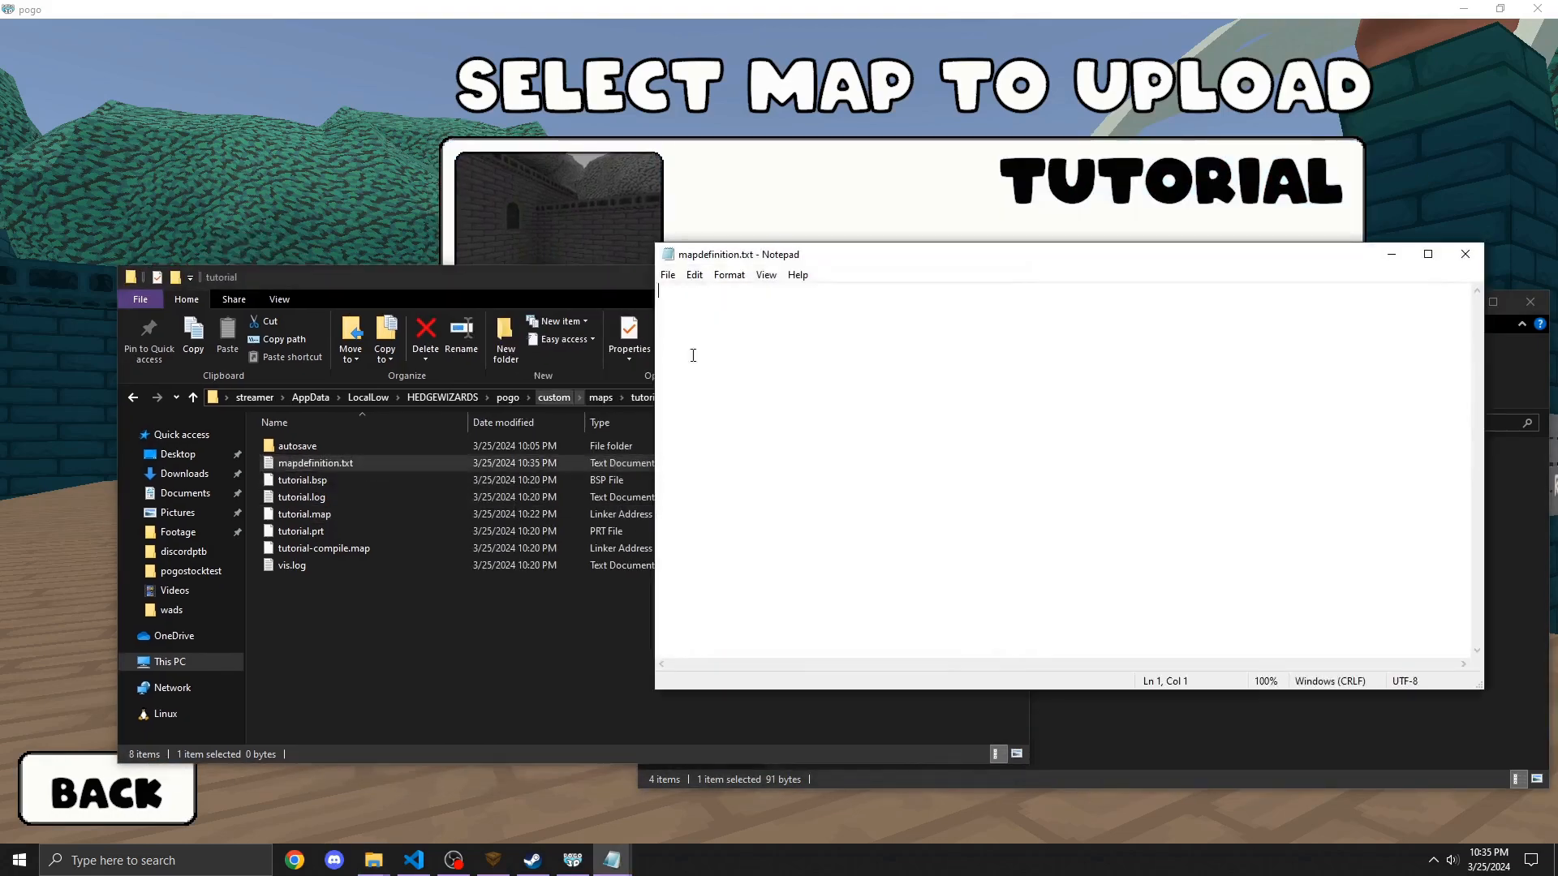
left_click_drag(828, 256, 329, 289)
left_click(1111, 517)
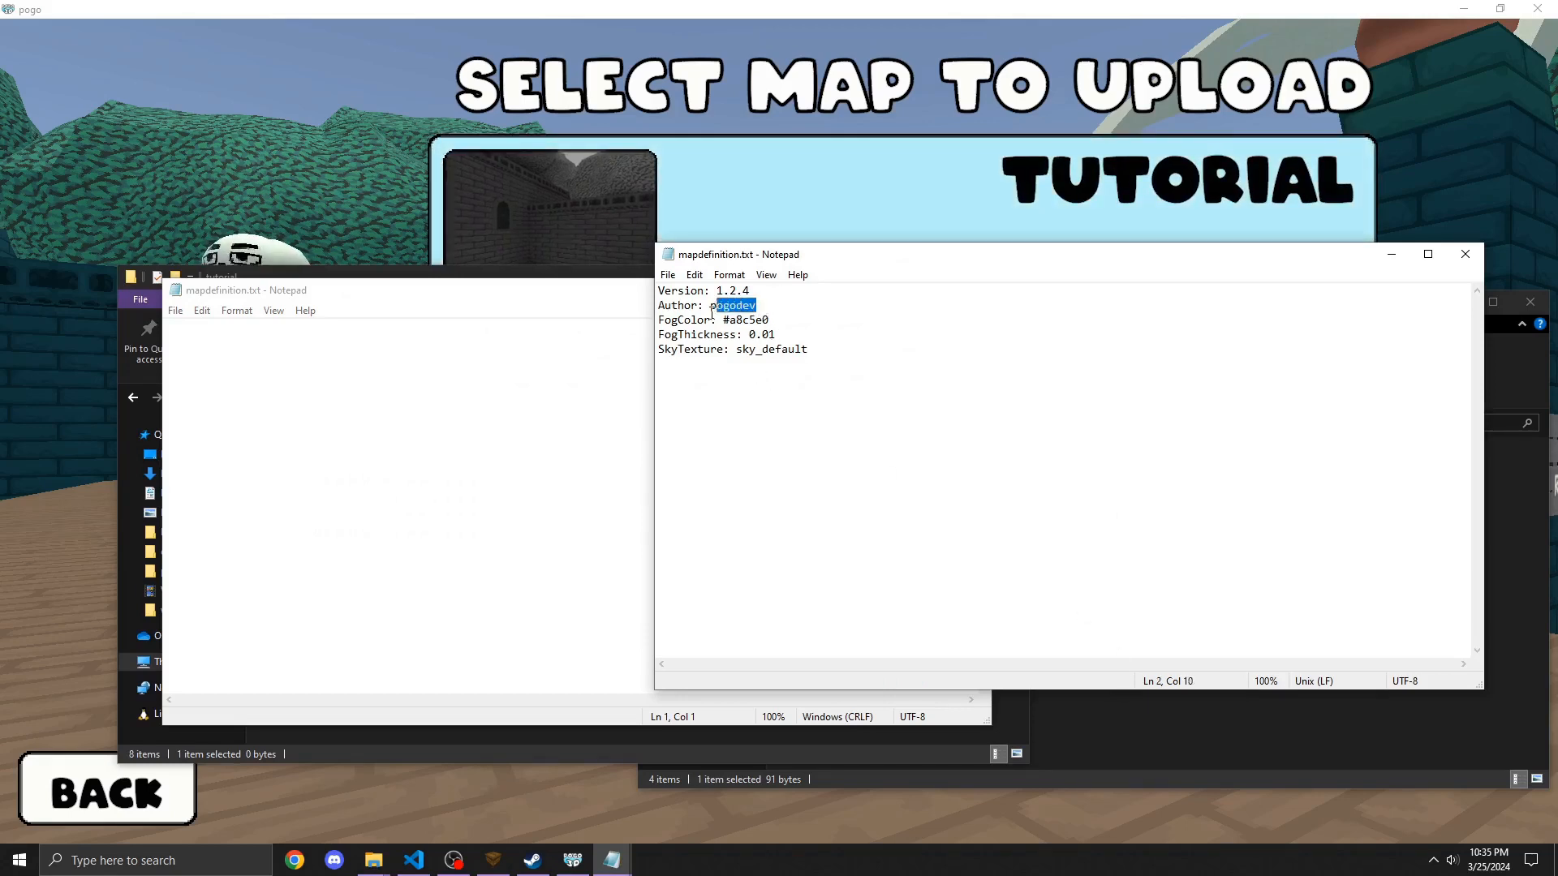
key("ctrl+a")
left_click(451, 430)
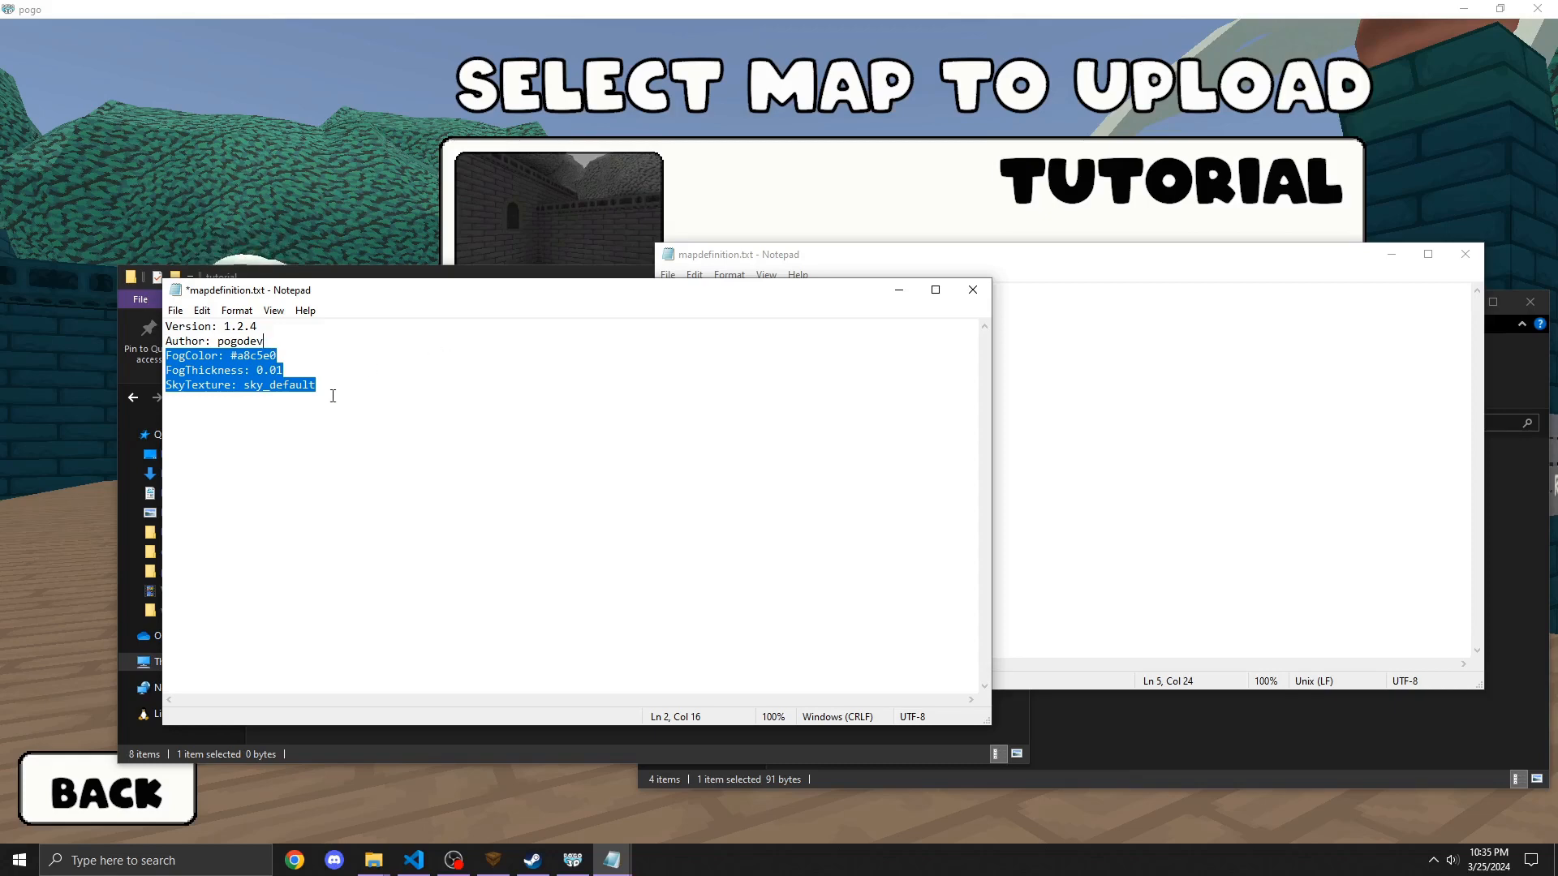
left_click(1117, 420)
left_click(1122, 726)
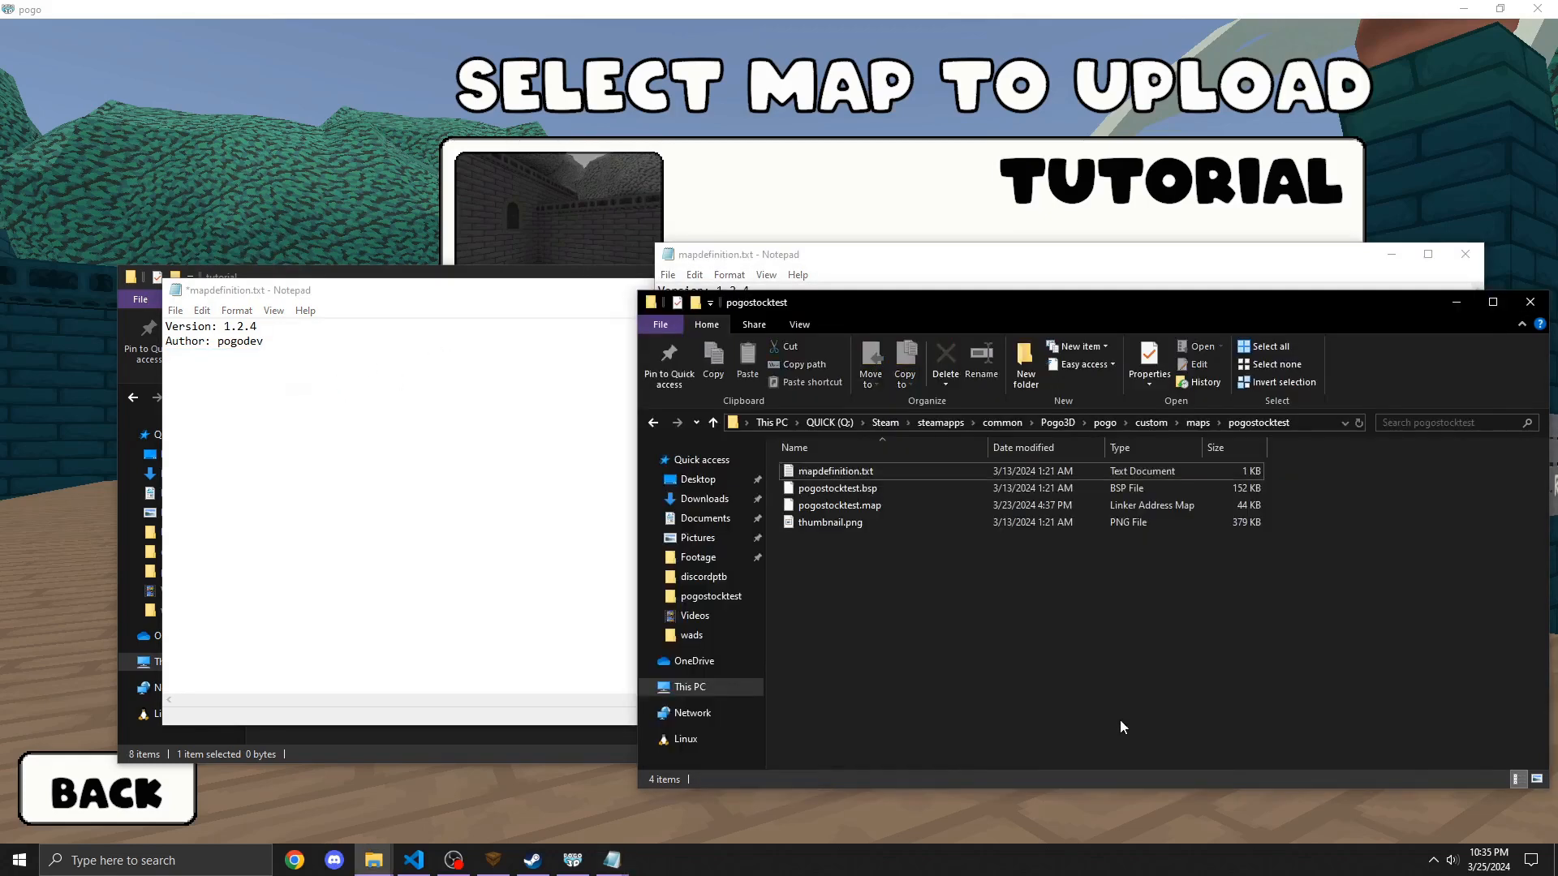
Step: Open pogostockskies.metawad from the custom wads folder to examine the skybox shader definitions
left_click(1197, 422)
left_click(1152, 422)
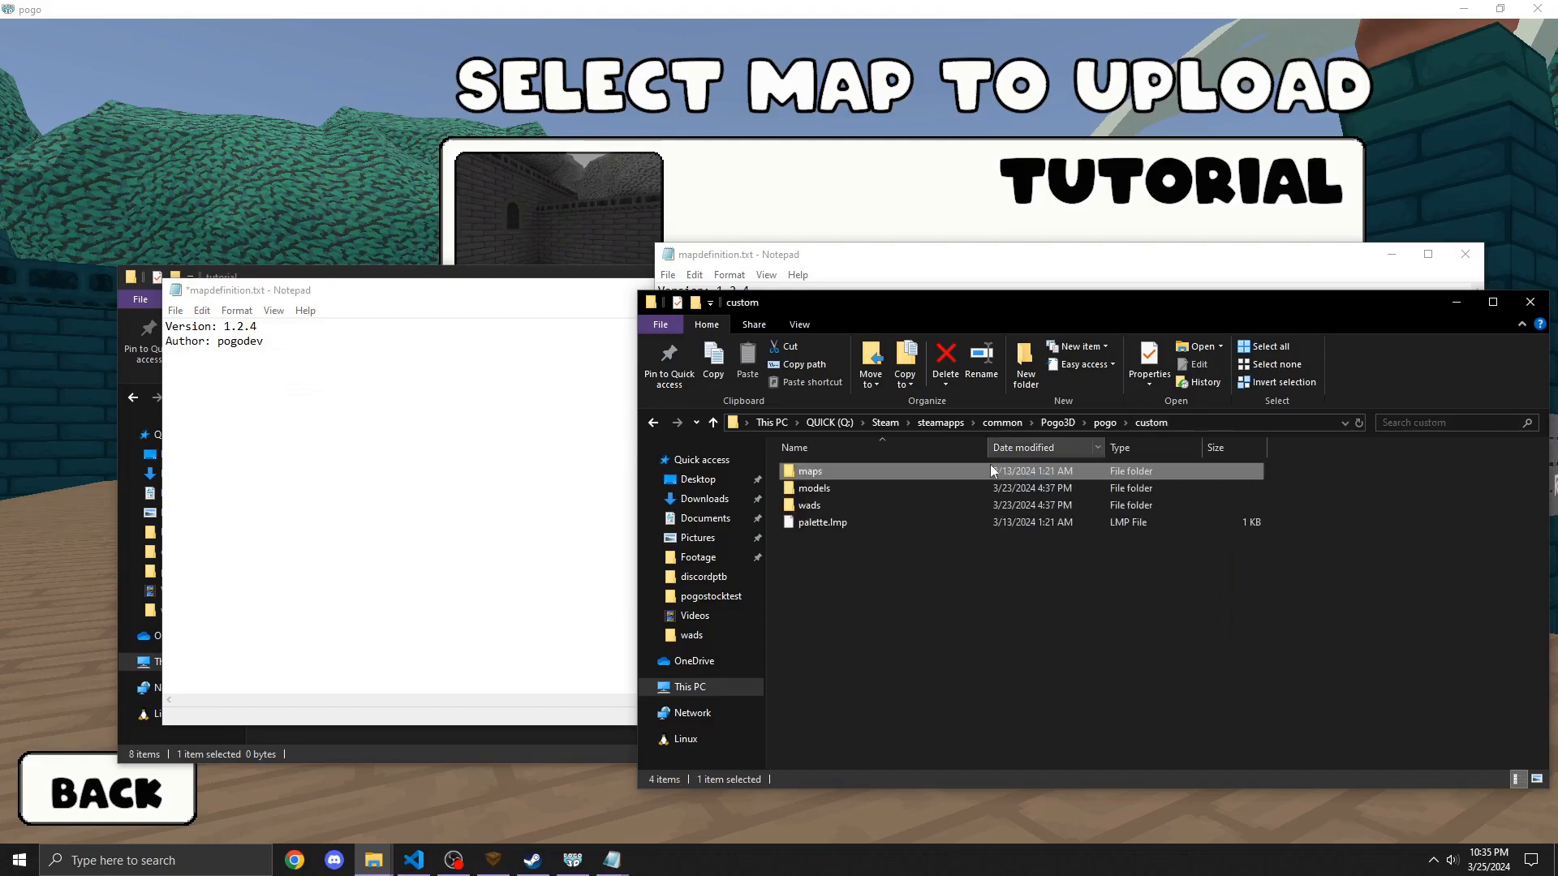
double_click(861, 503)
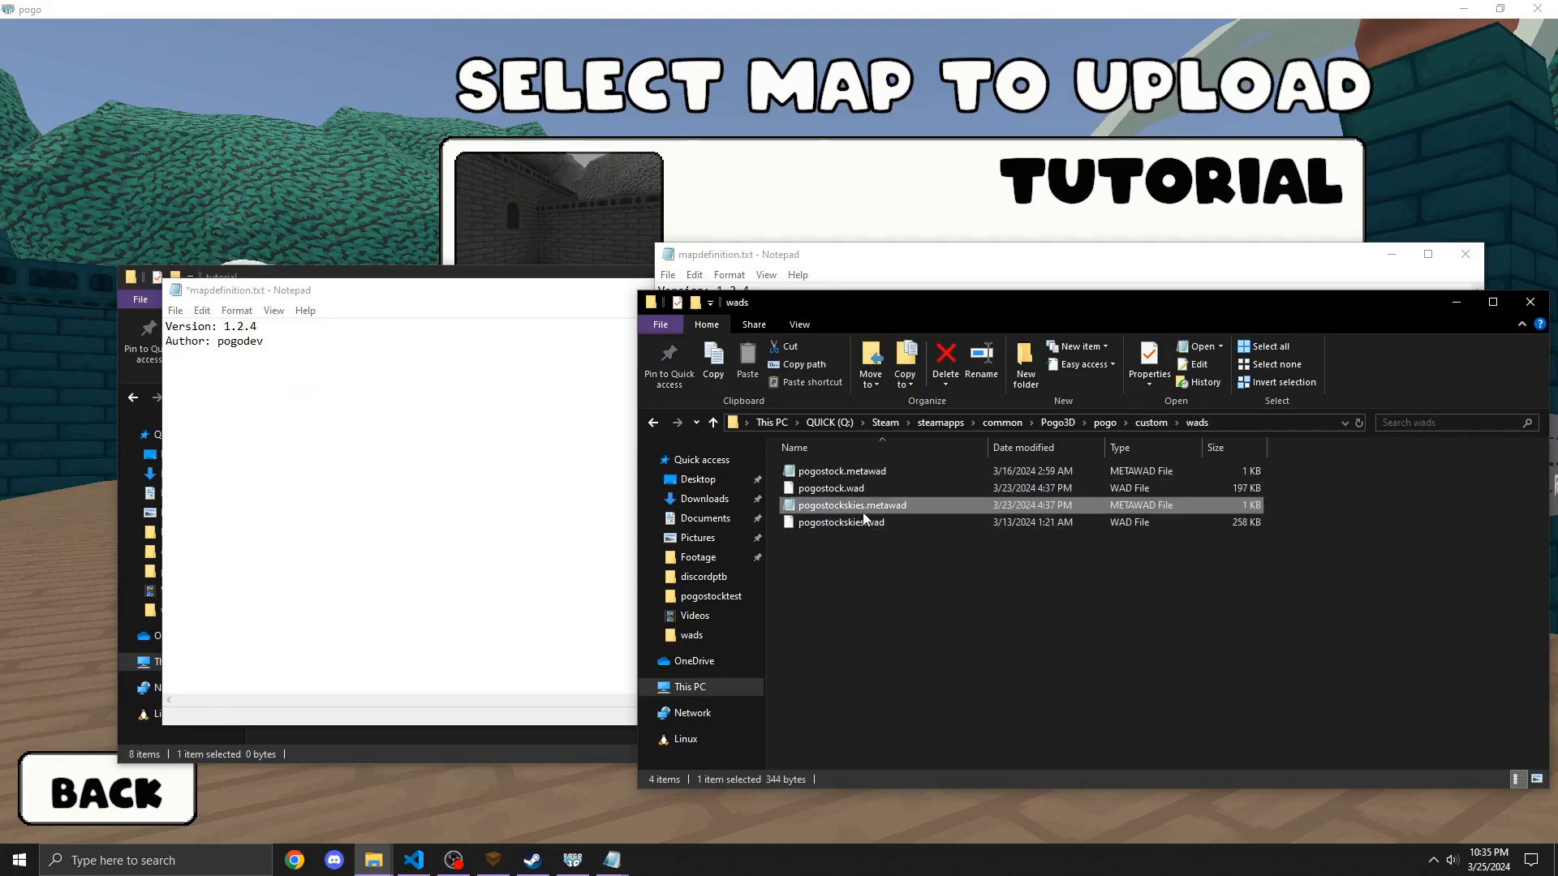
left_click(863, 525)
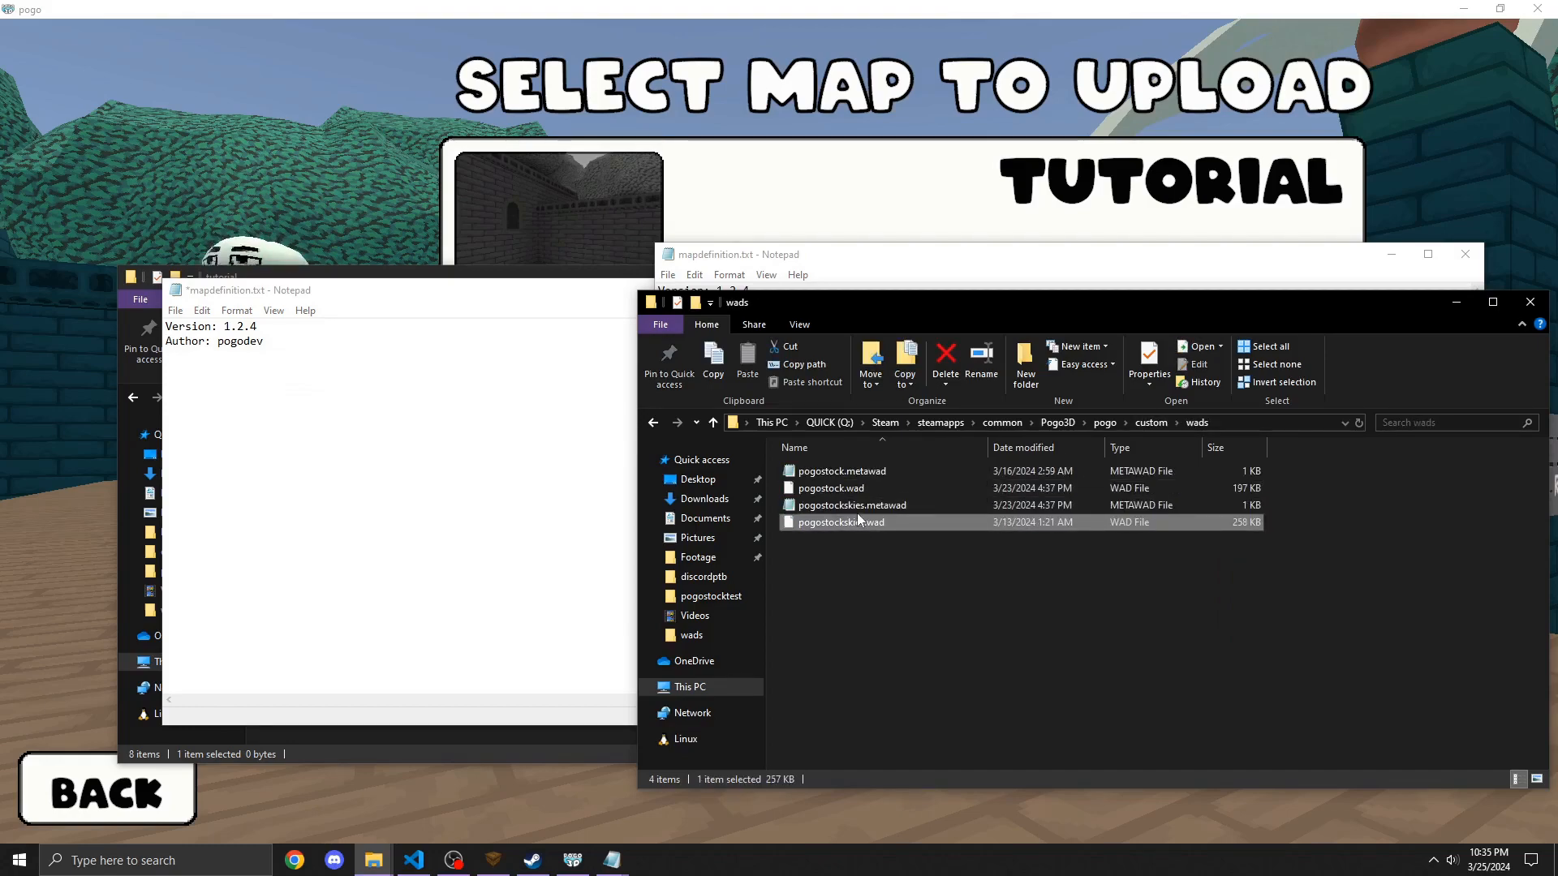
double_click(857, 507)
left_click_drag(848, 438, 625, 394)
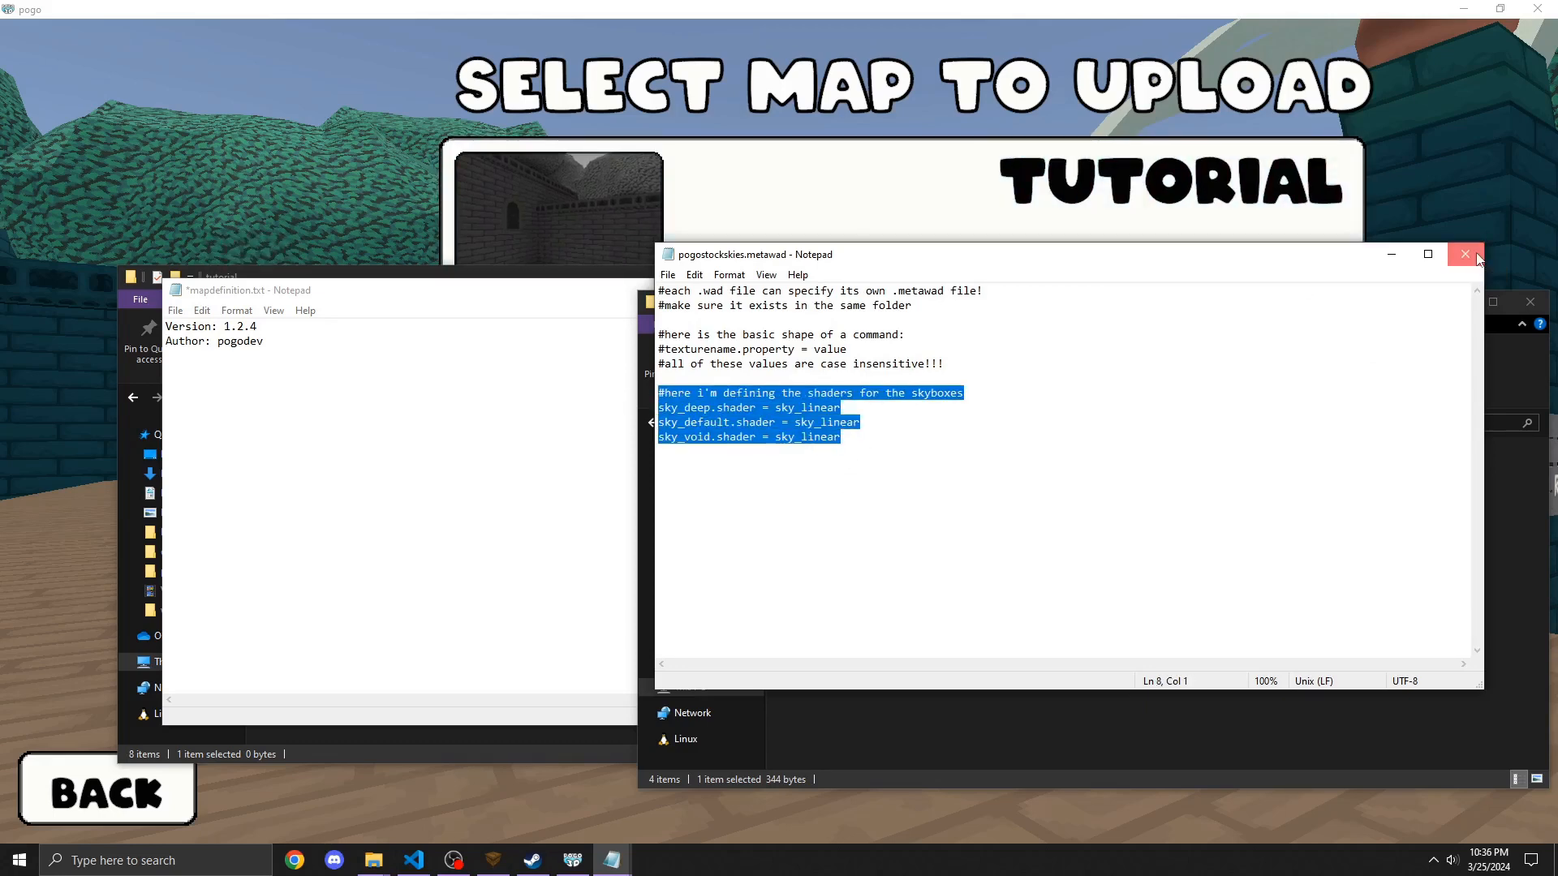
Step: Close the example mapdefinition and metawad Notepad windows
left_click(330, 407)
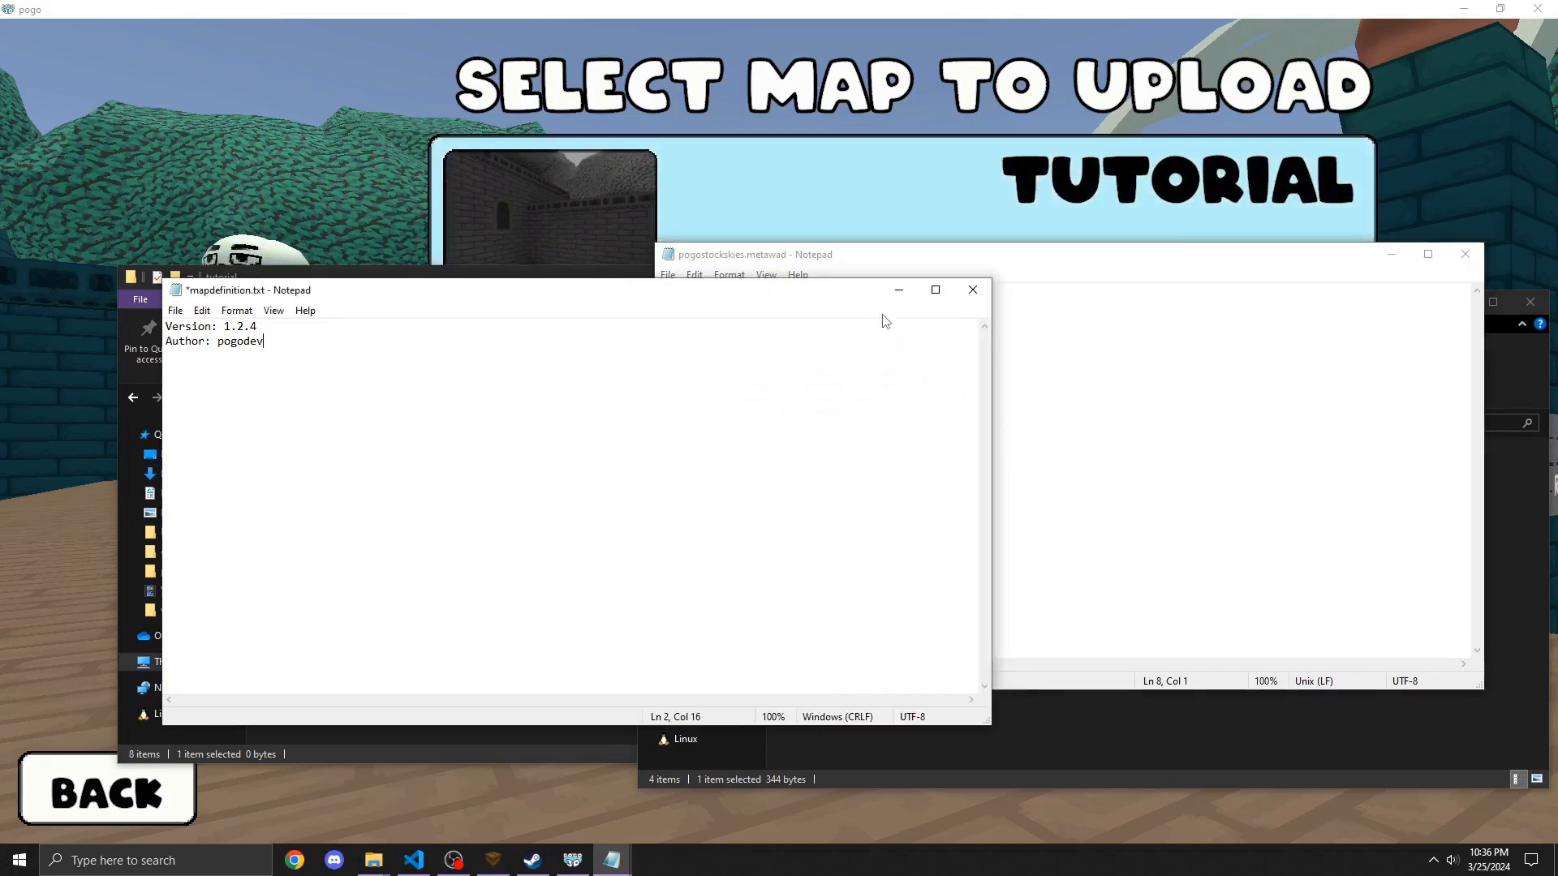
left_click_drag(996, 369, 625, 370)
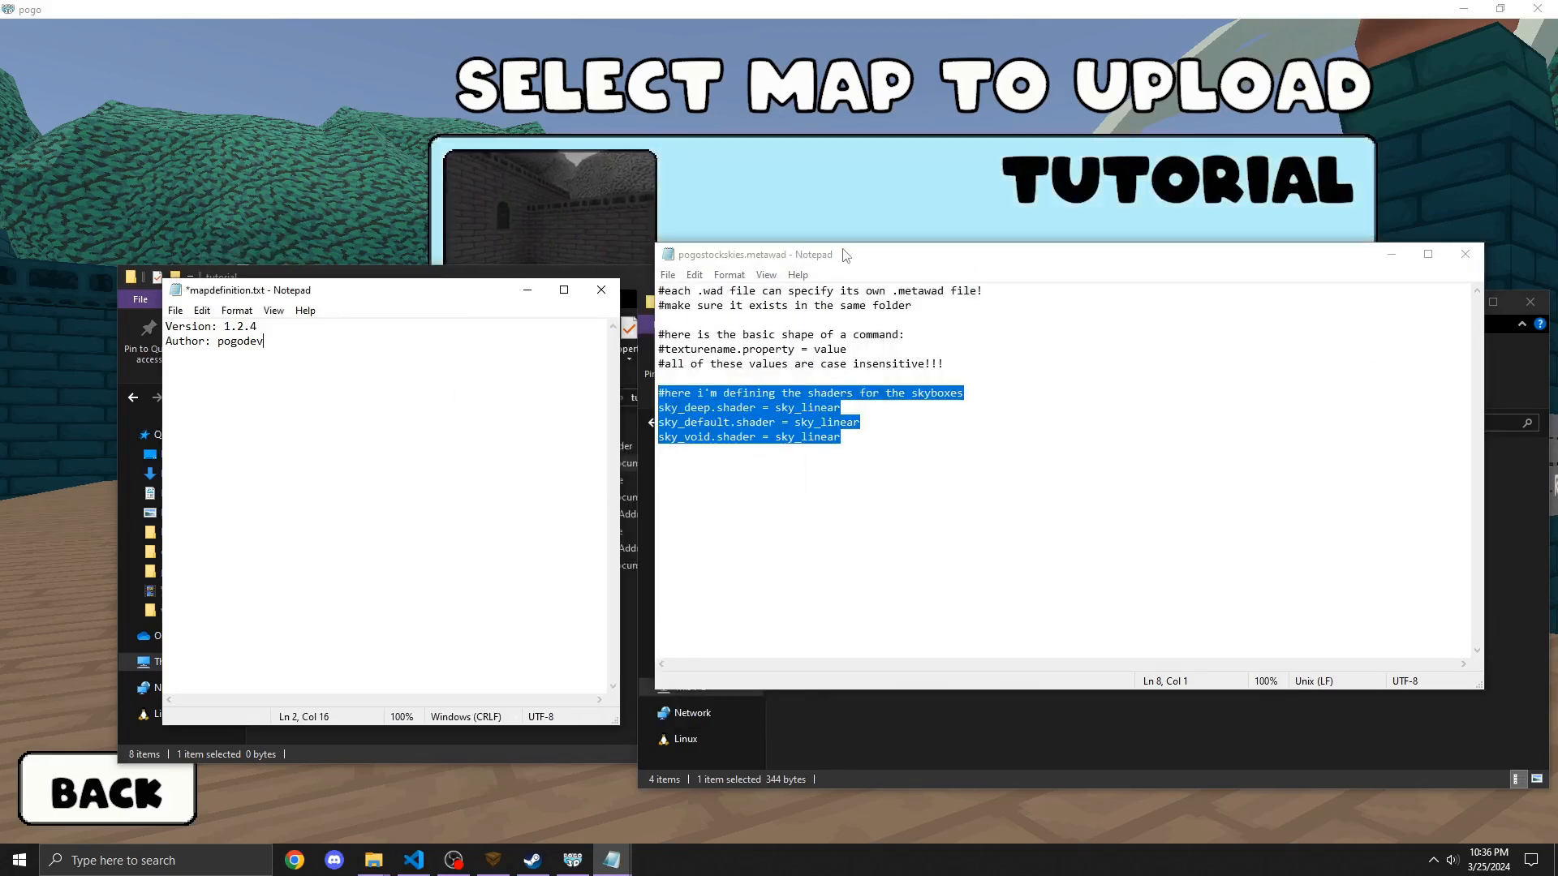
left_click_drag(844, 258, 858, 333)
left_click(849, 273)
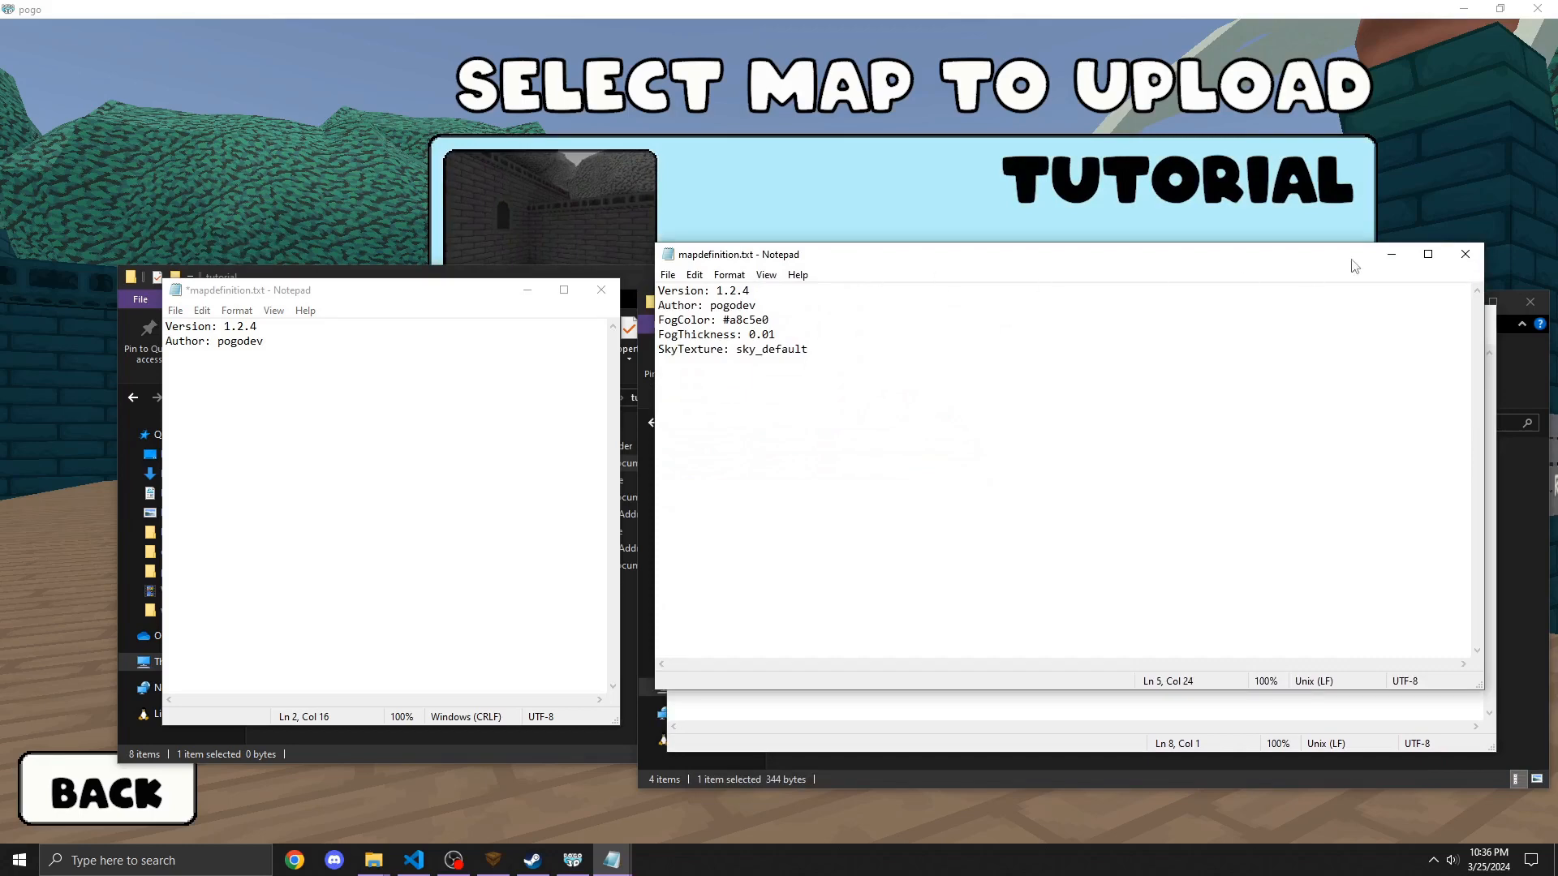
left_click(1465, 254)
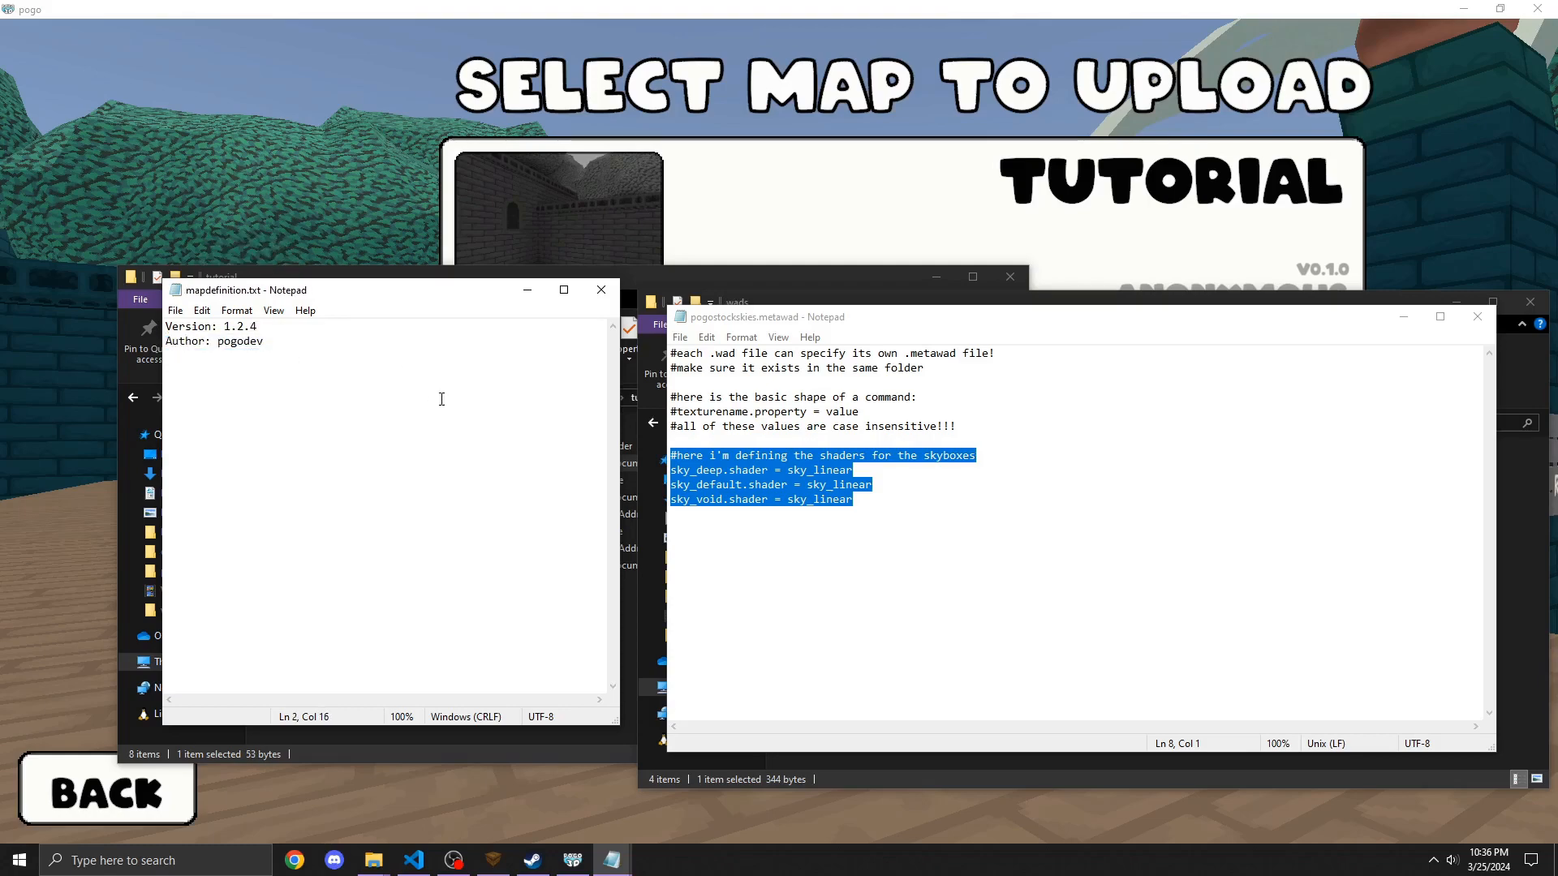
left_click(1477, 316)
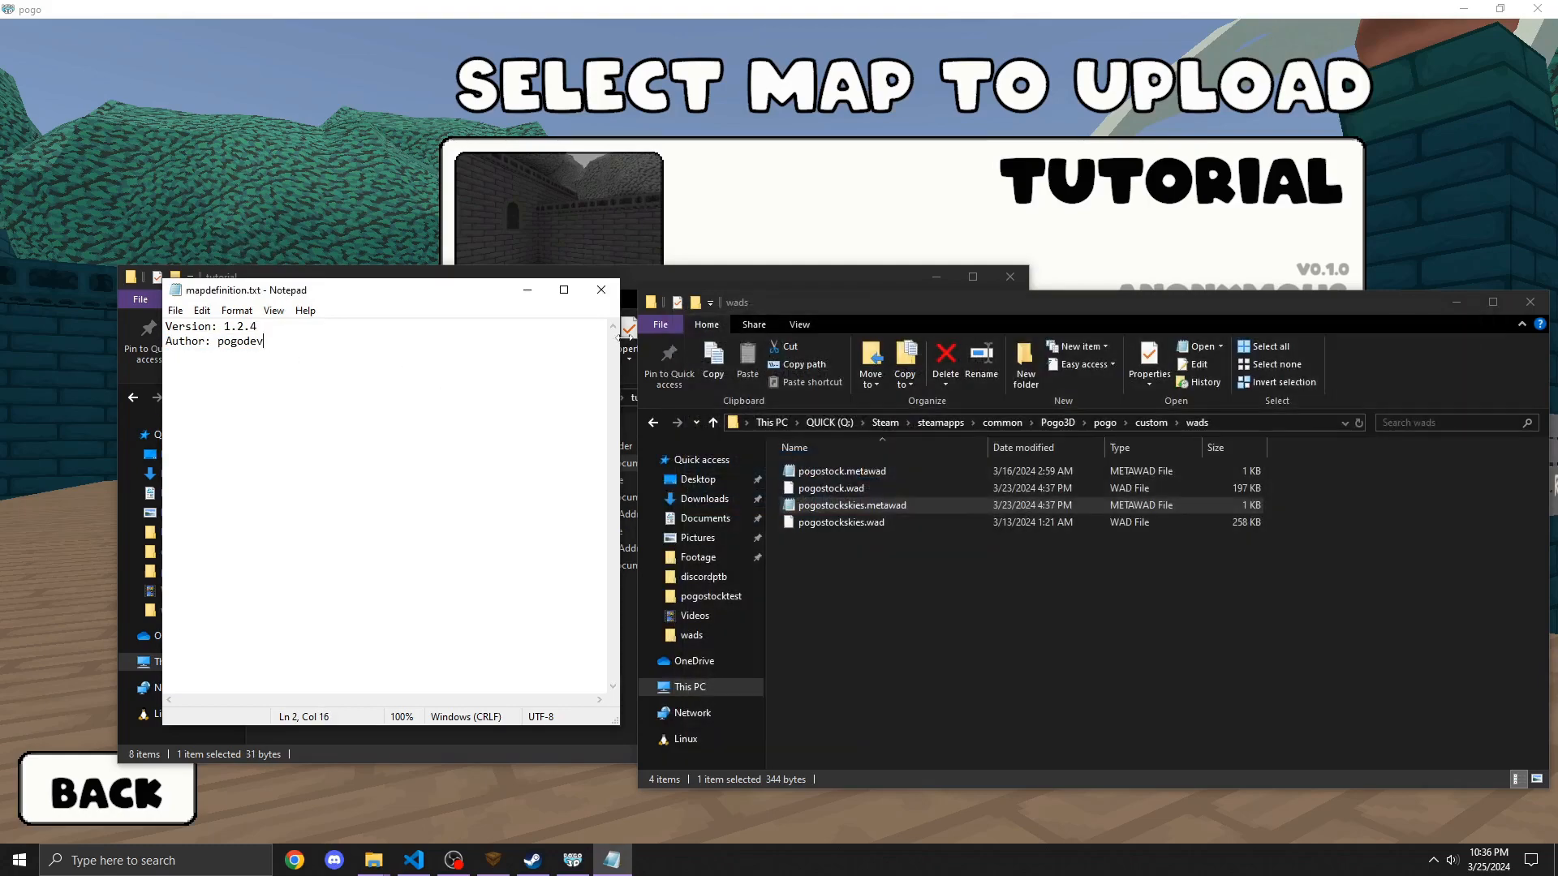
Step: Save and close the tutorial's mapdefinition.txt and return to the game's upload screen
left_click(607, 299)
left_click(471, 700)
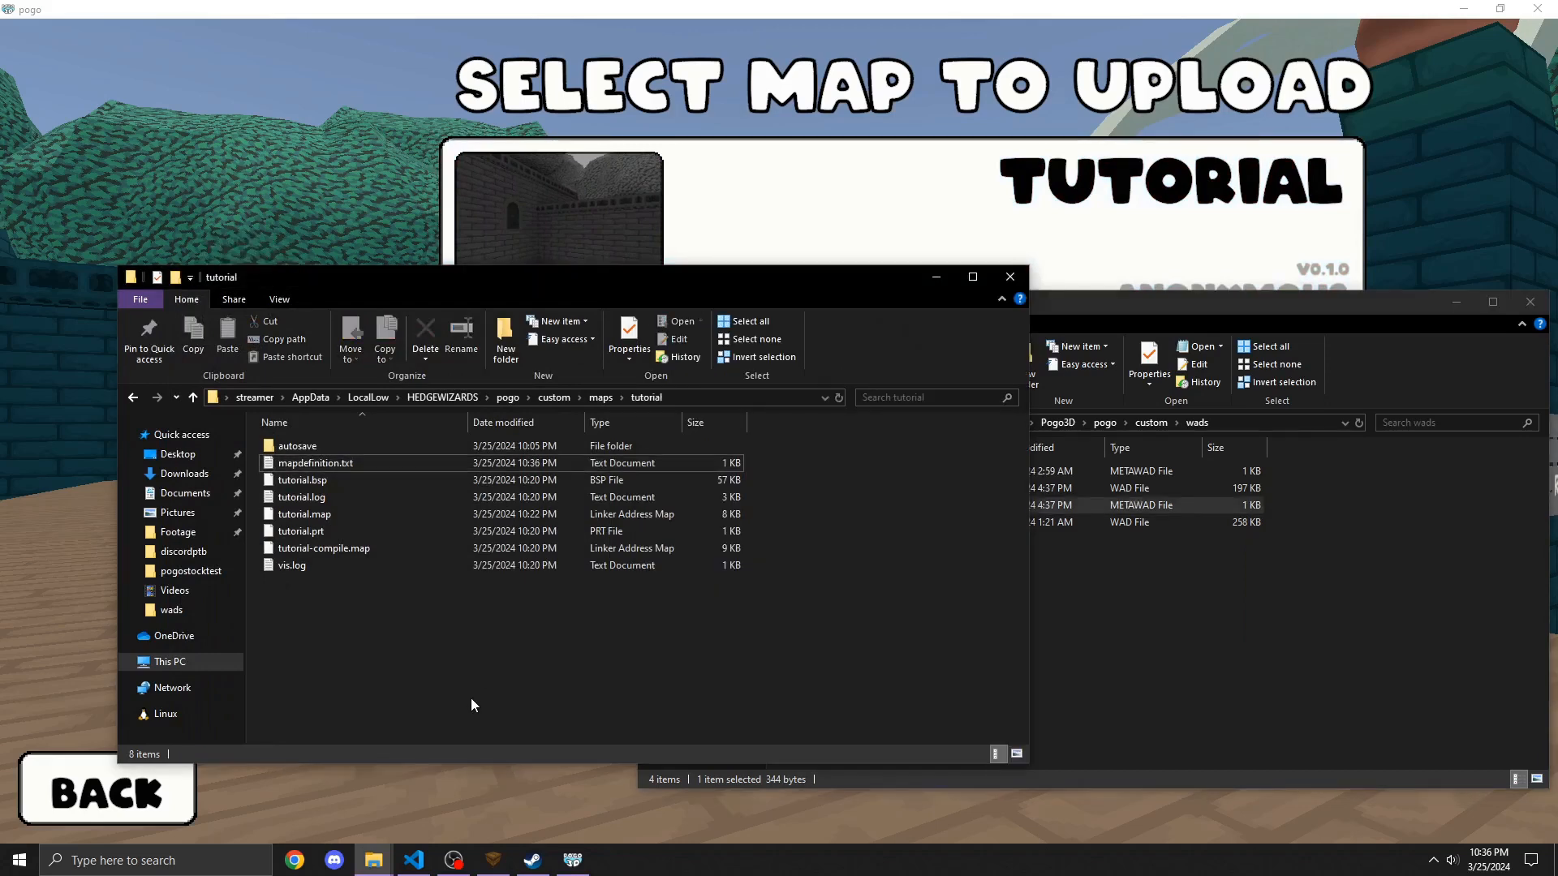
left_click(386, 794)
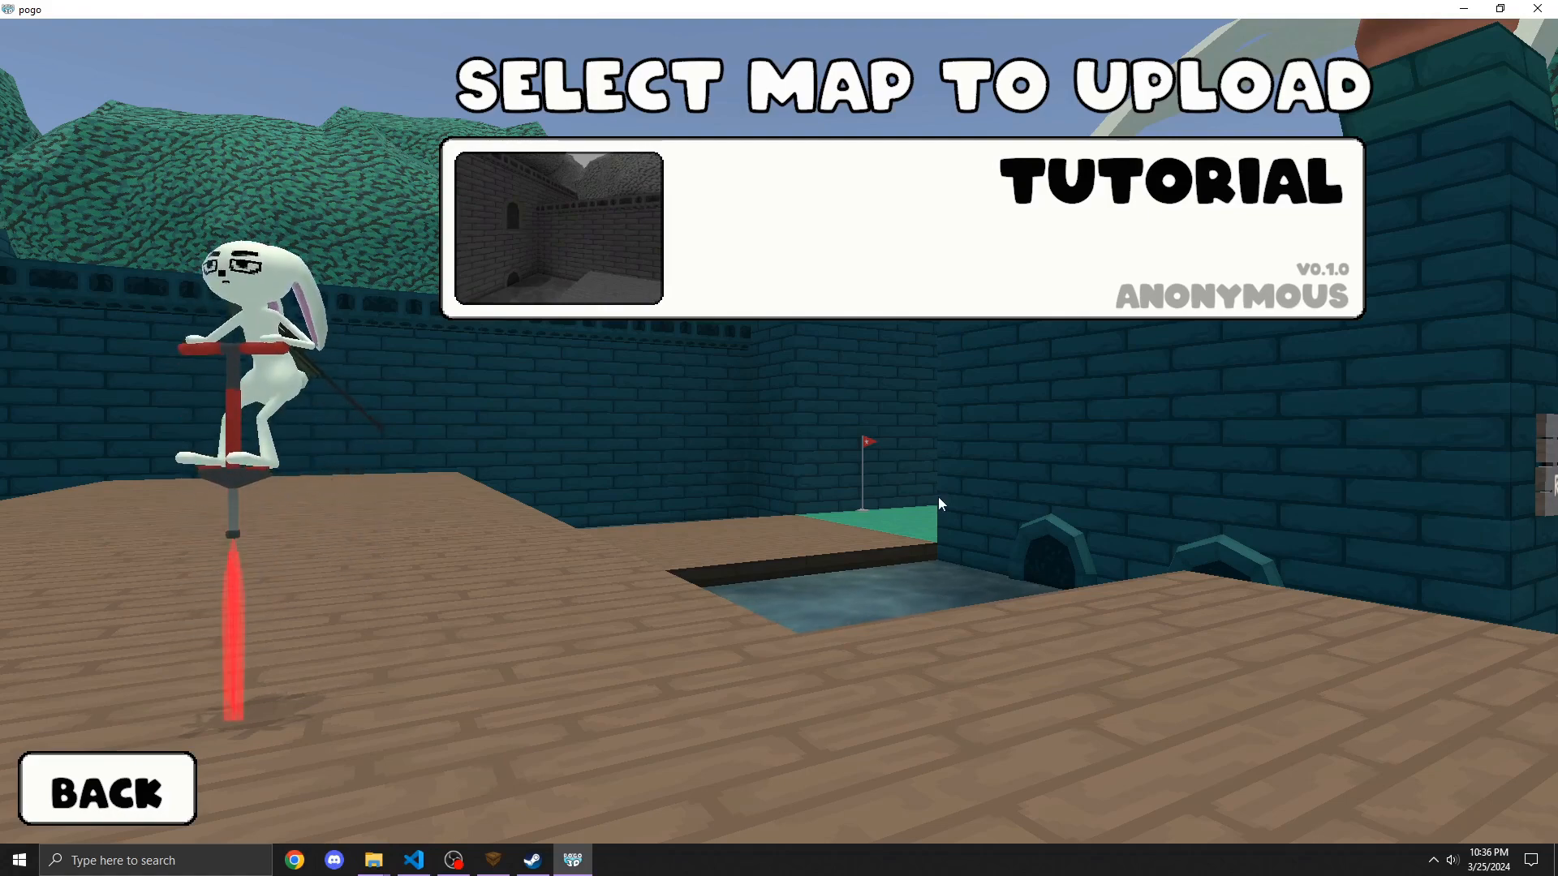
Step: Open the tutorial map's upload page to check its details, then return to the custom maps list
left_click(744, 152)
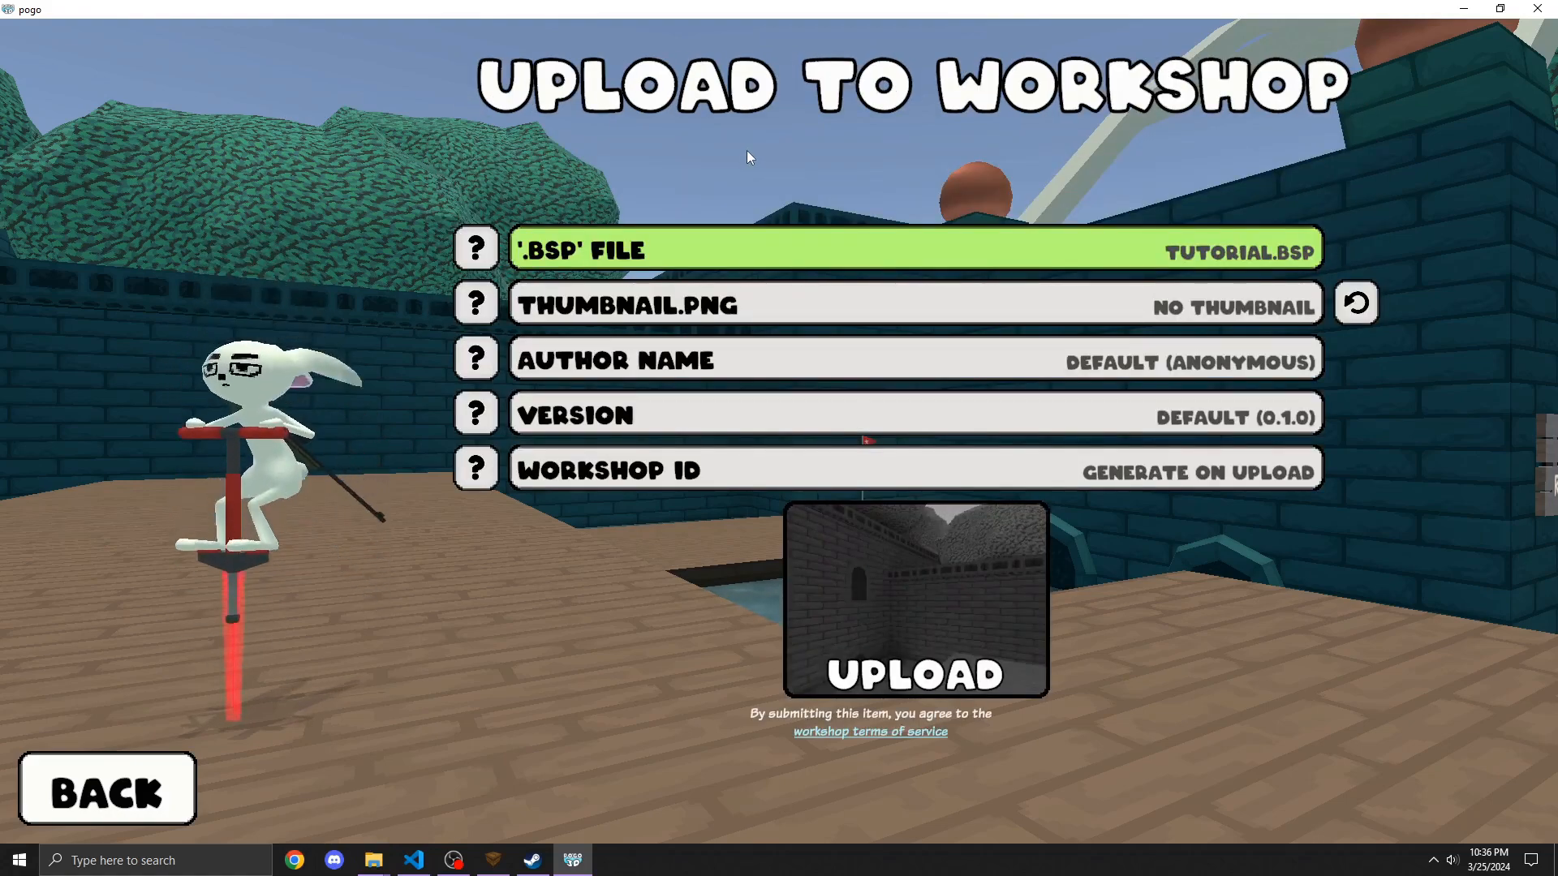
left_click(173, 772)
left_click(172, 772)
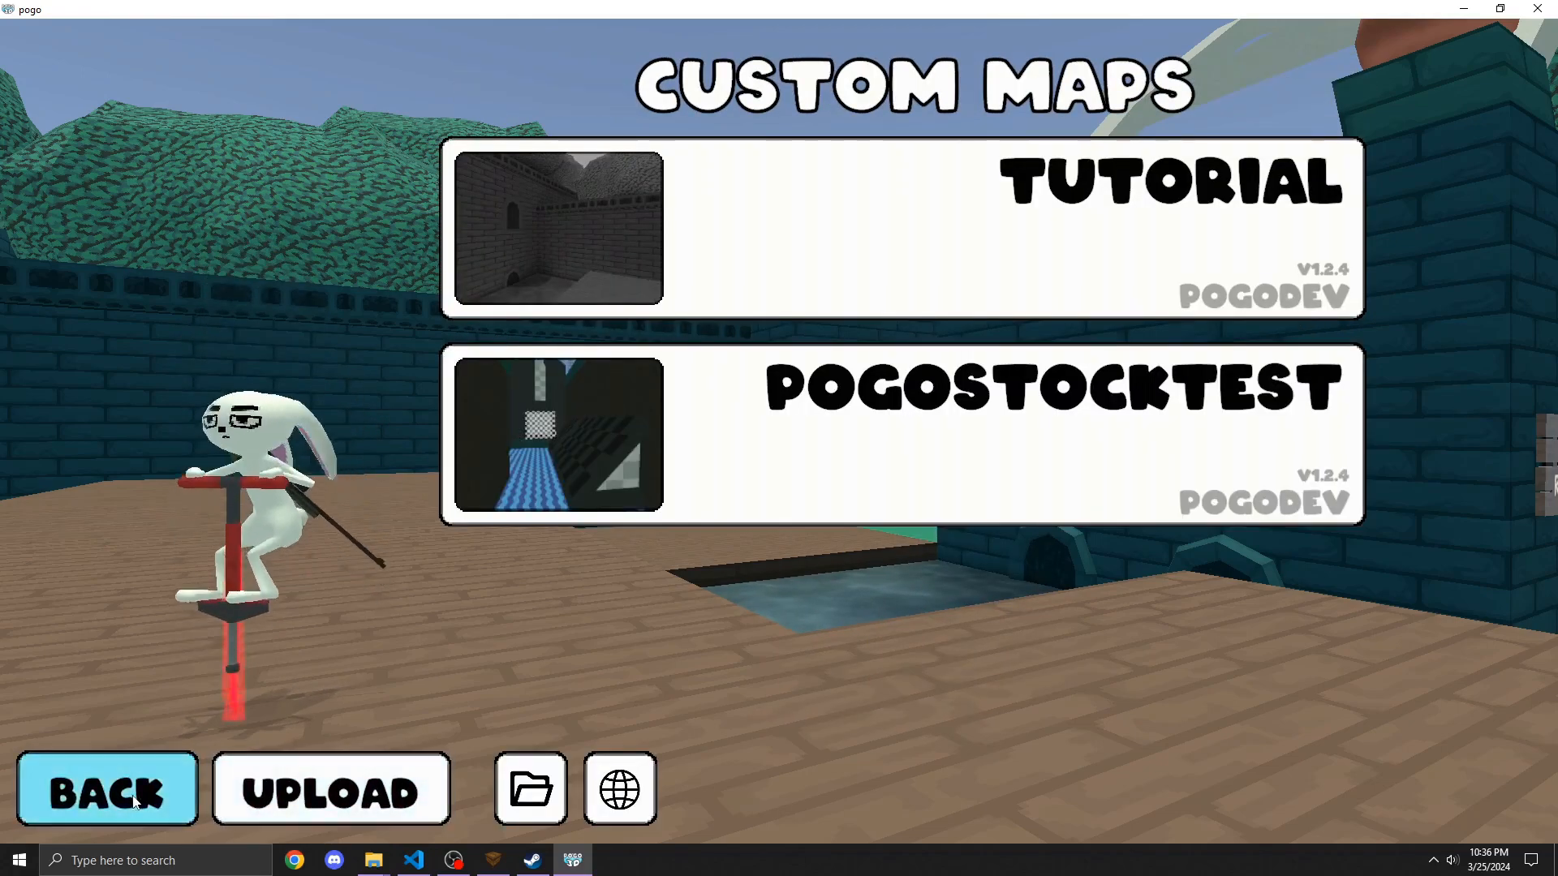
left_click(97, 782)
left_click(402, 464)
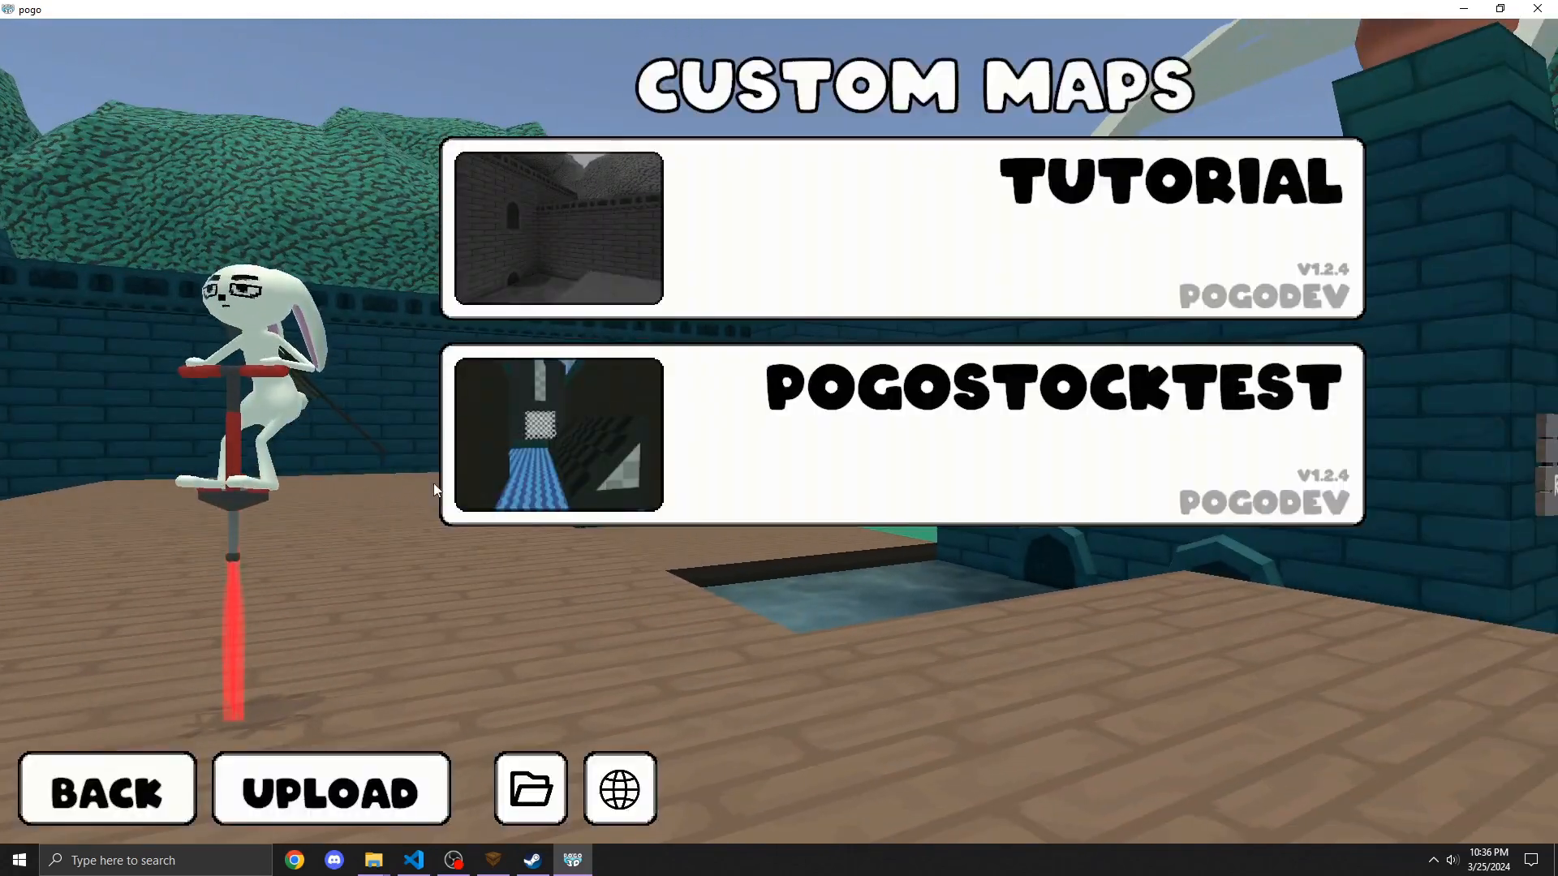
left_click(587, 474)
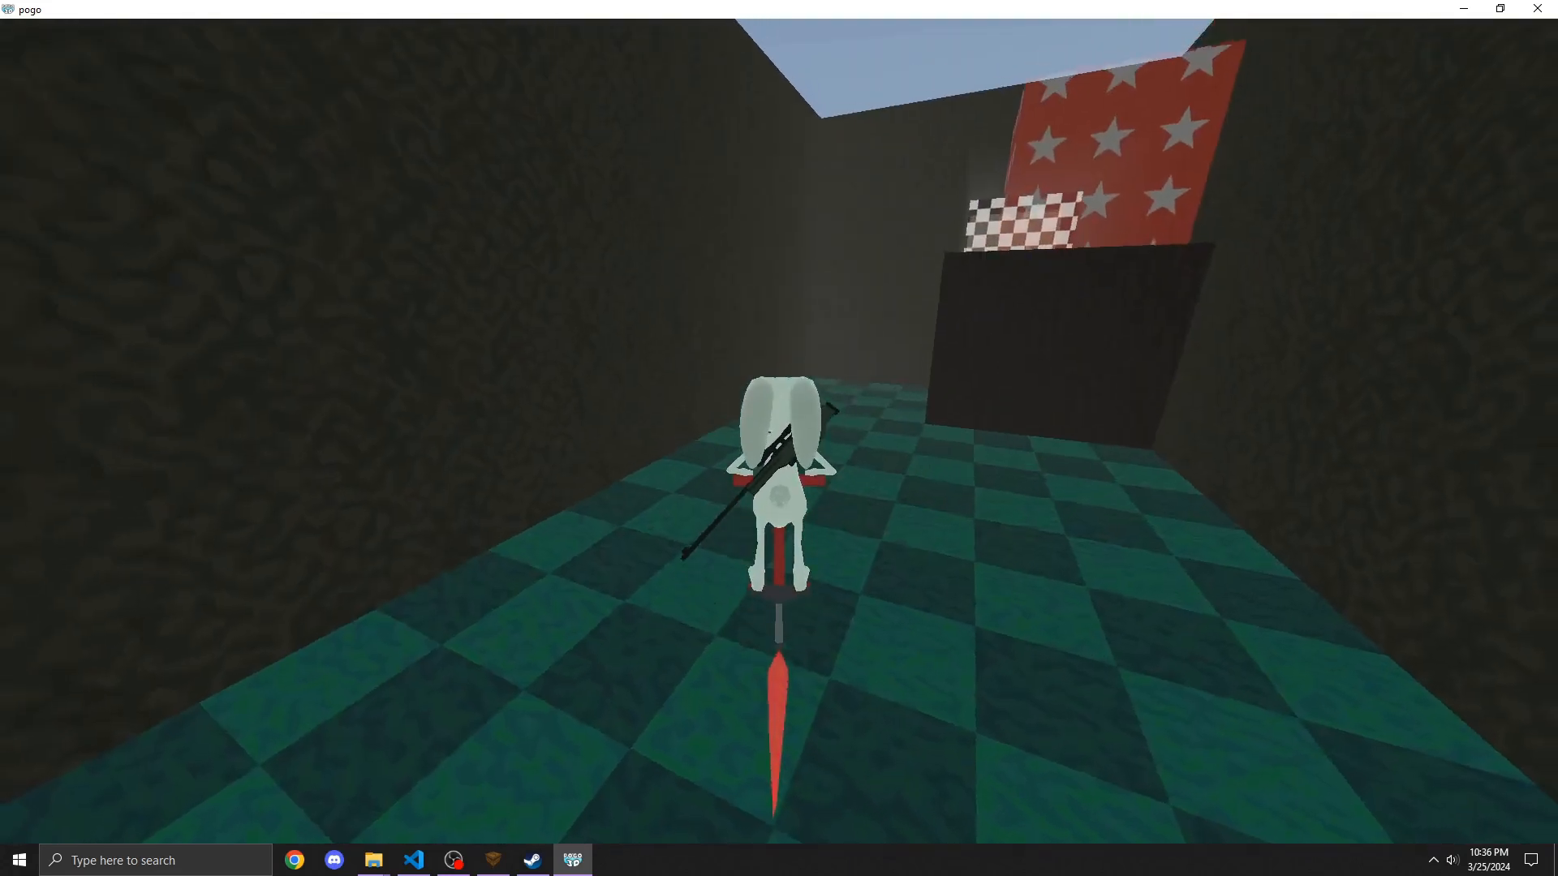
key("Escape")
left_click(577, 233)
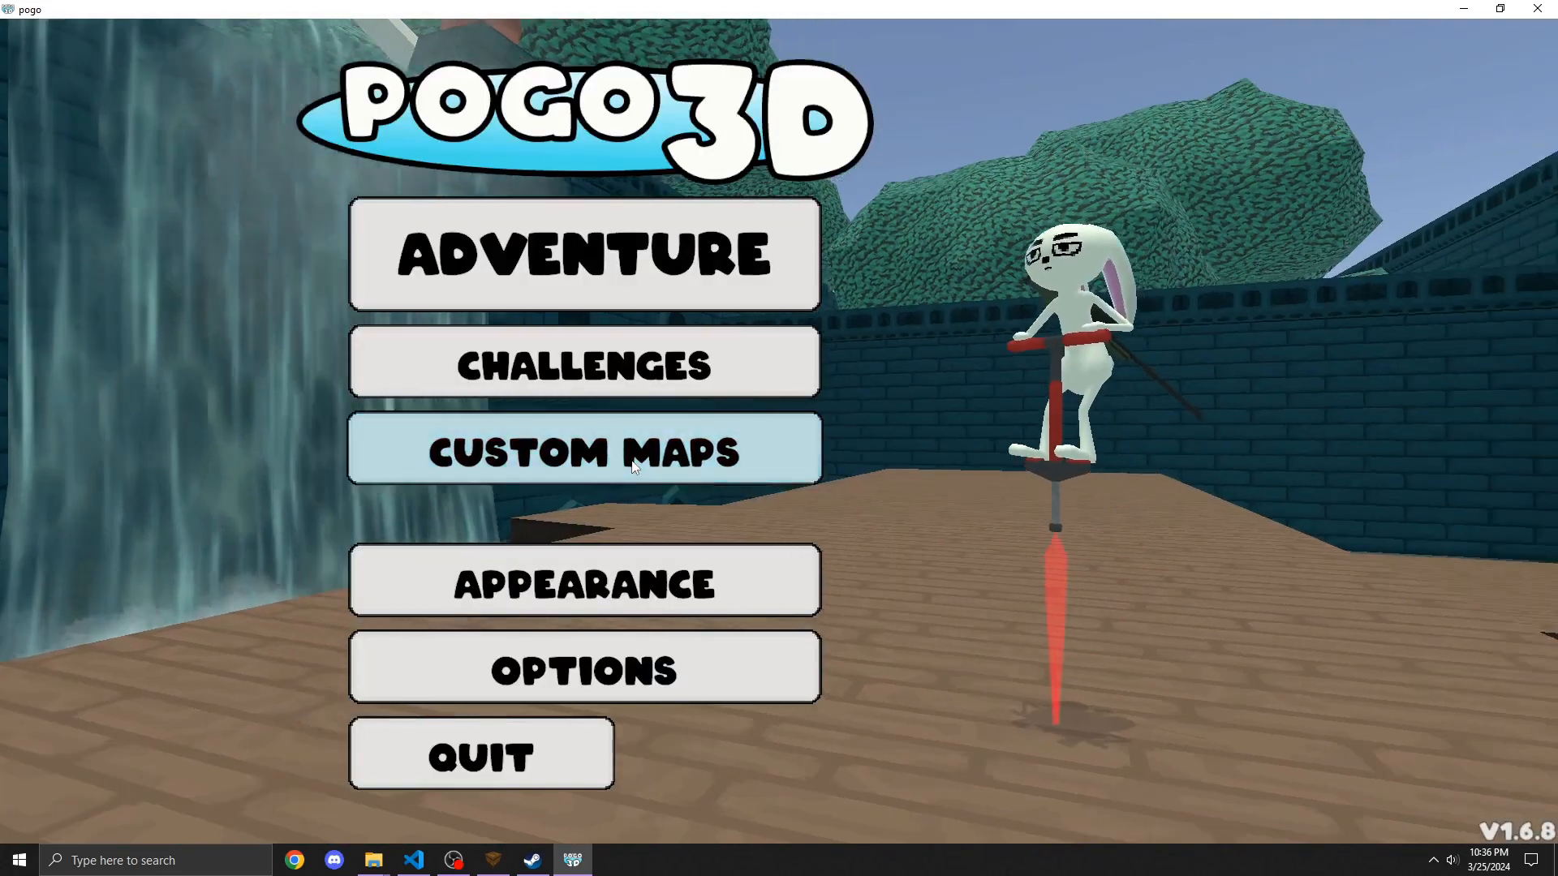
left_click(730, 479)
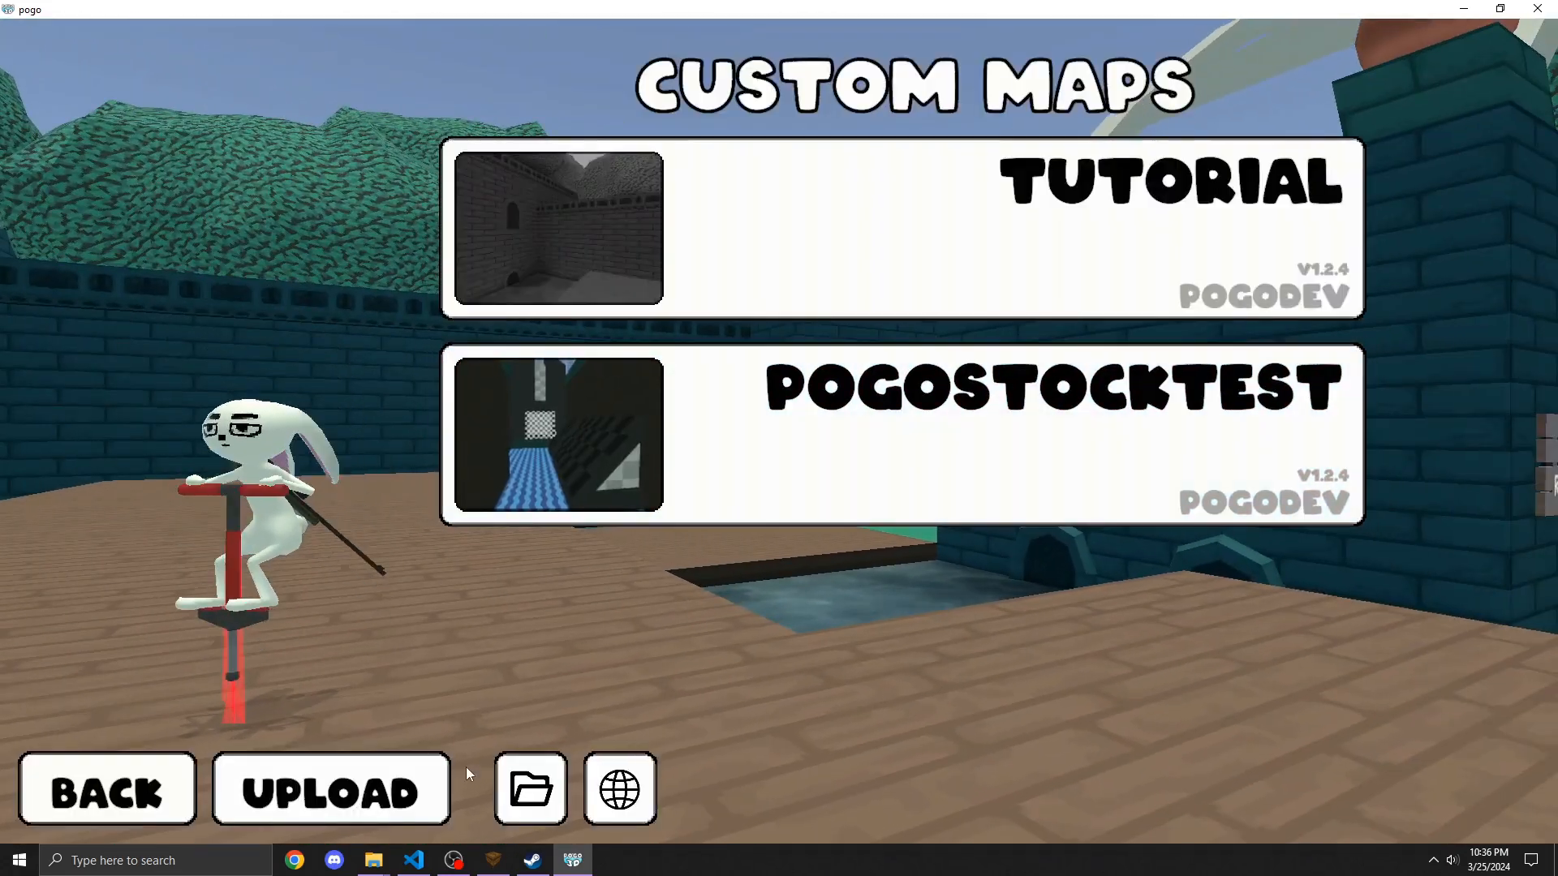
Step: Open the tutorial map's Workshop upload page and try refreshing its thumbnail
left_click(371, 800)
left_click(815, 259)
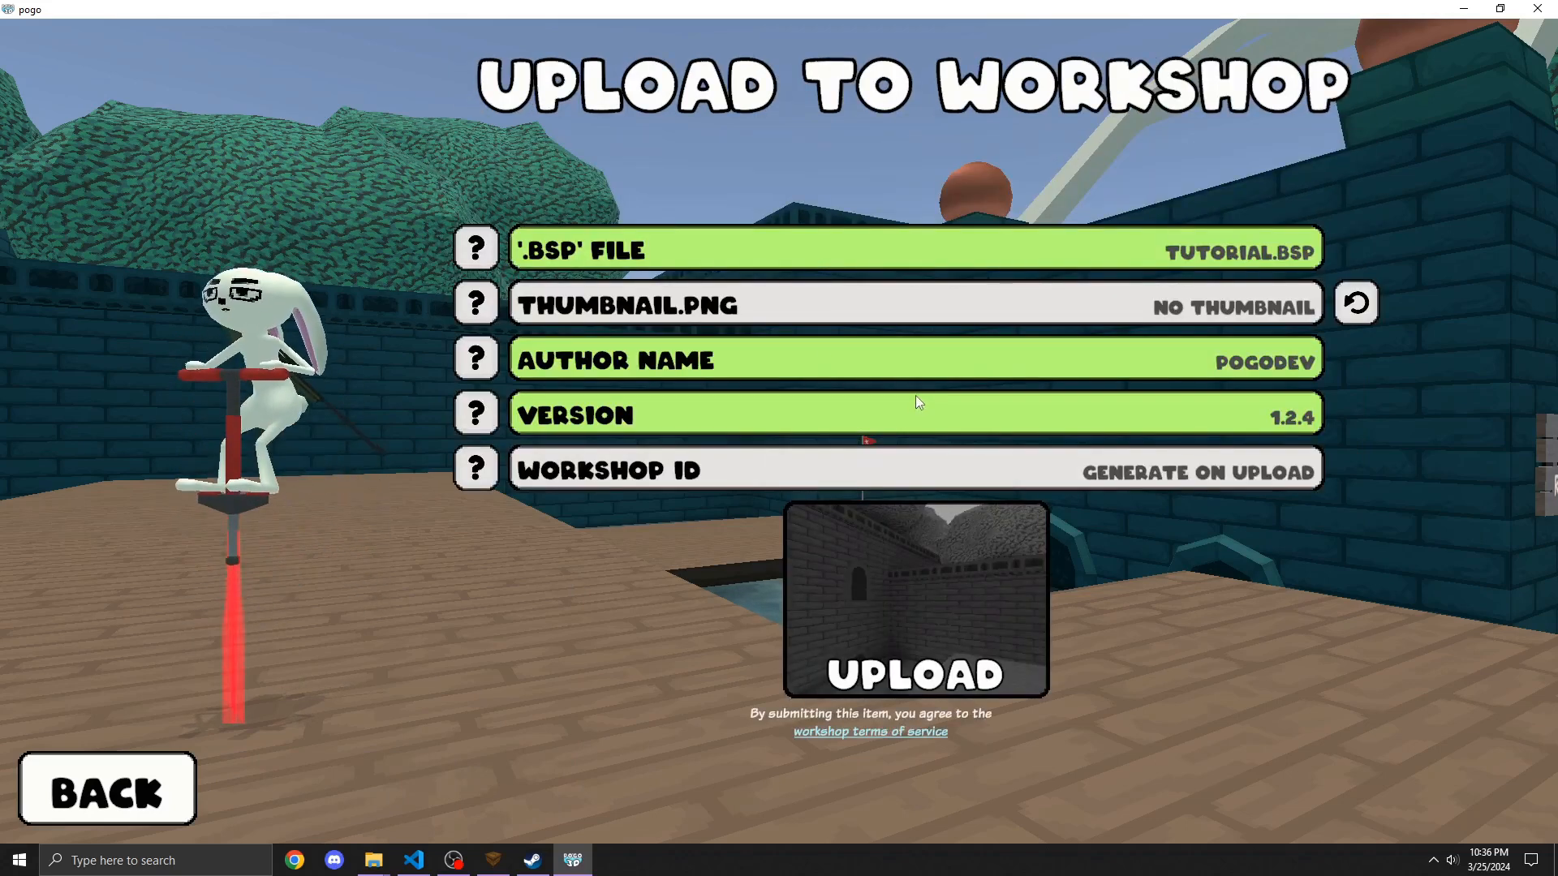
left_click(1340, 313)
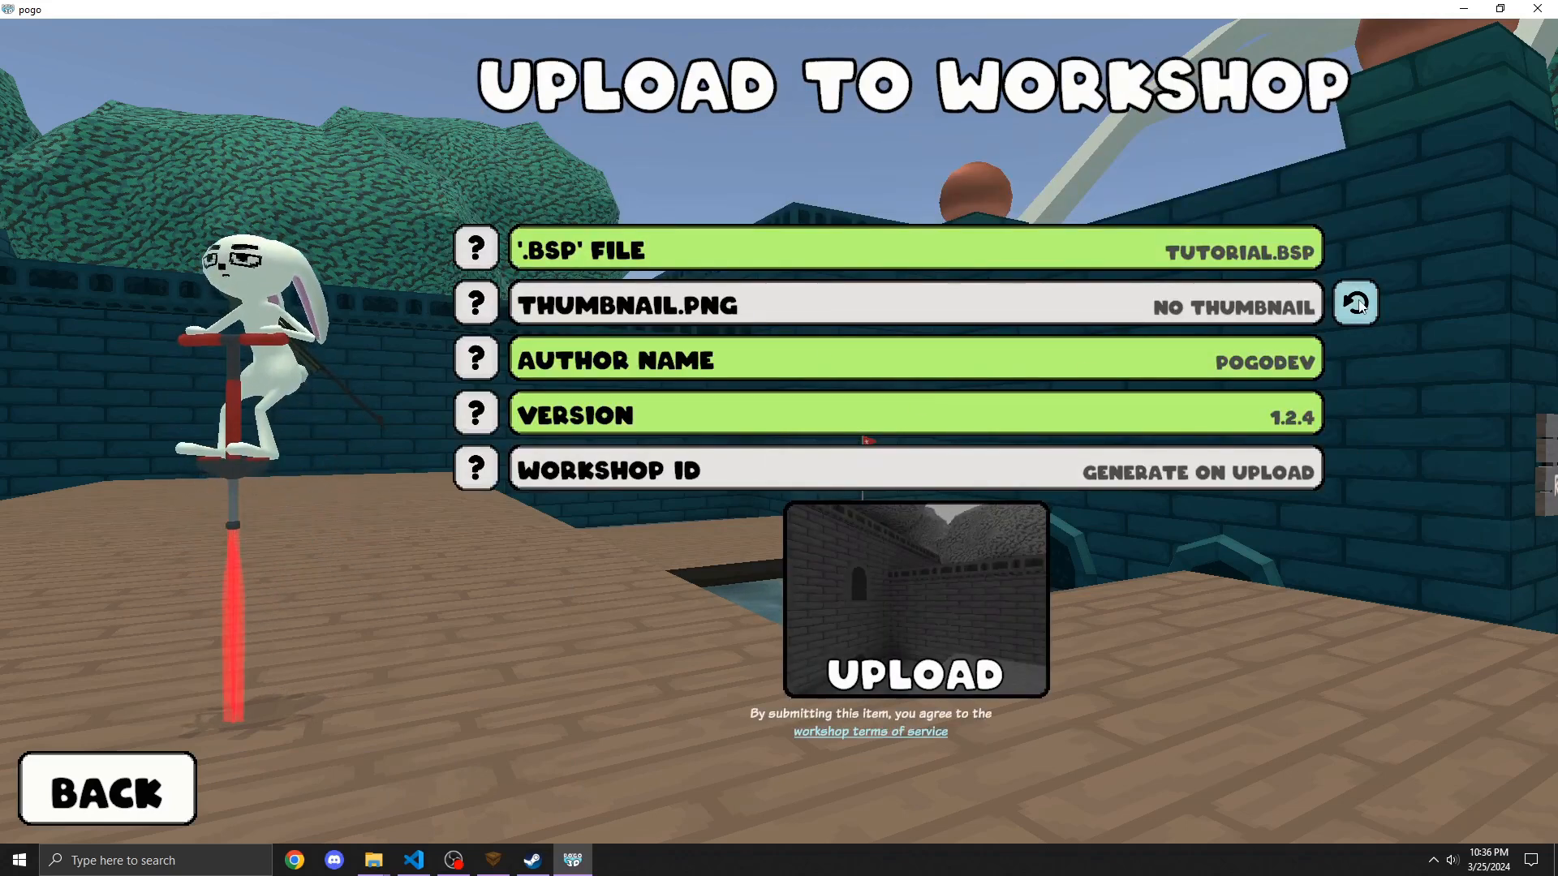
Step: Switch to the map editor and place an info_camera_preview entity in the room
left_click(491, 861)
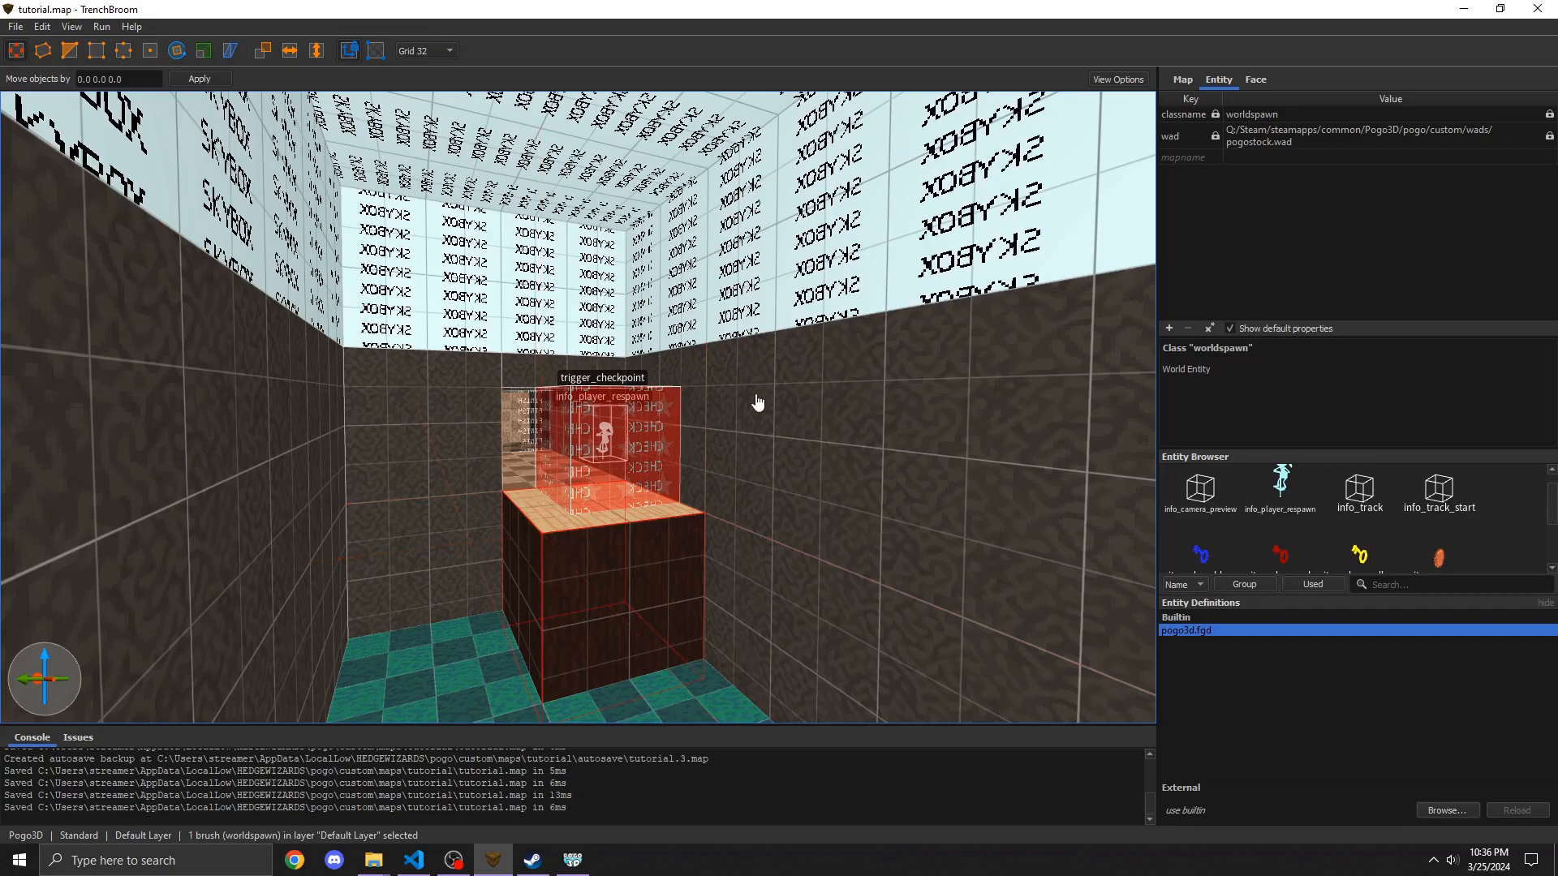
right_click_drag(732, 440, 1016, 466)
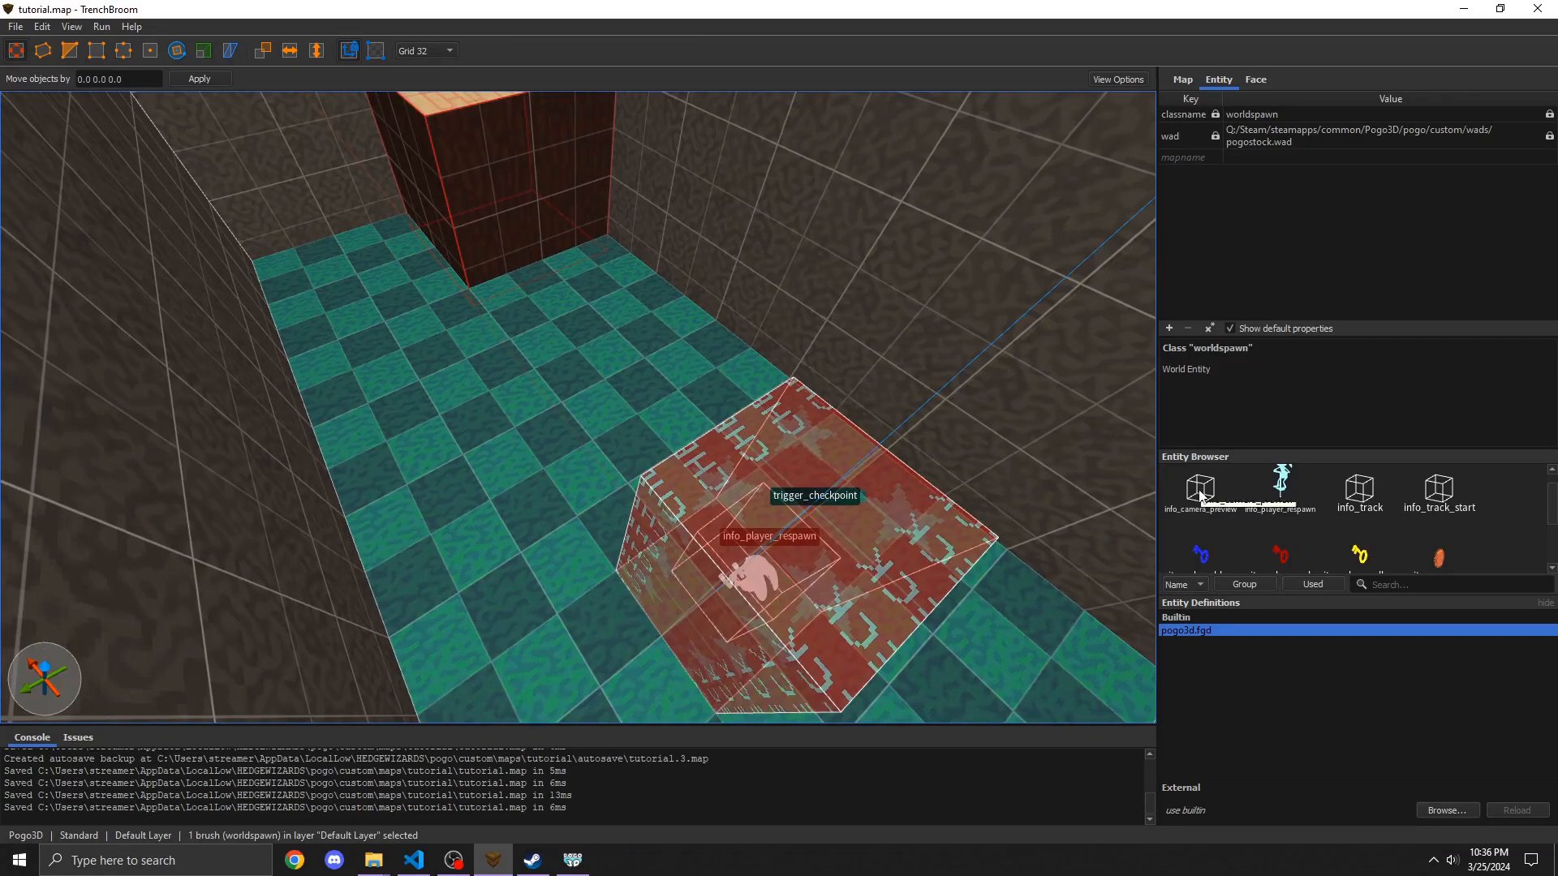
left_click_drag(1200, 495, 751, 523)
scroll(849, 503, "up", 5)
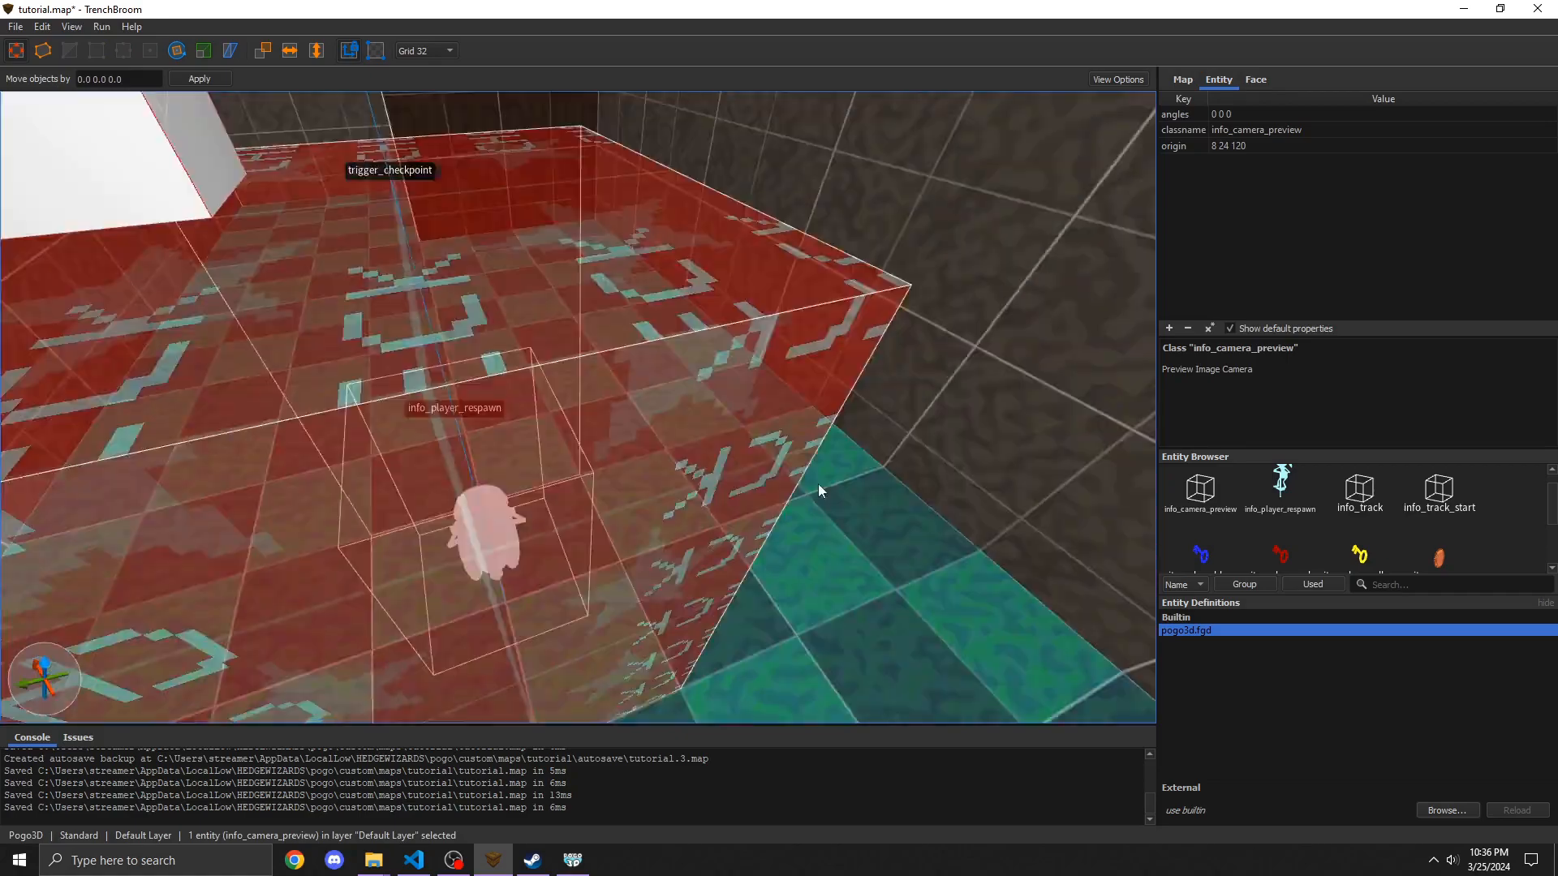
Step: Move the preview camera up into the corner of the room opposite the checkpoint block
right_click_drag(817, 483, 746, 445)
left_click_drag(338, 581, 325, 282, "alt")
right_click_drag(324, 282, 634, 454, "alt")
left_click_drag(634, 460, 844, 375)
right_click_drag(843, 375, 460, 275)
Step: Rotate the preview camera so it looks down toward the checkpoint block
left_click(176, 51)
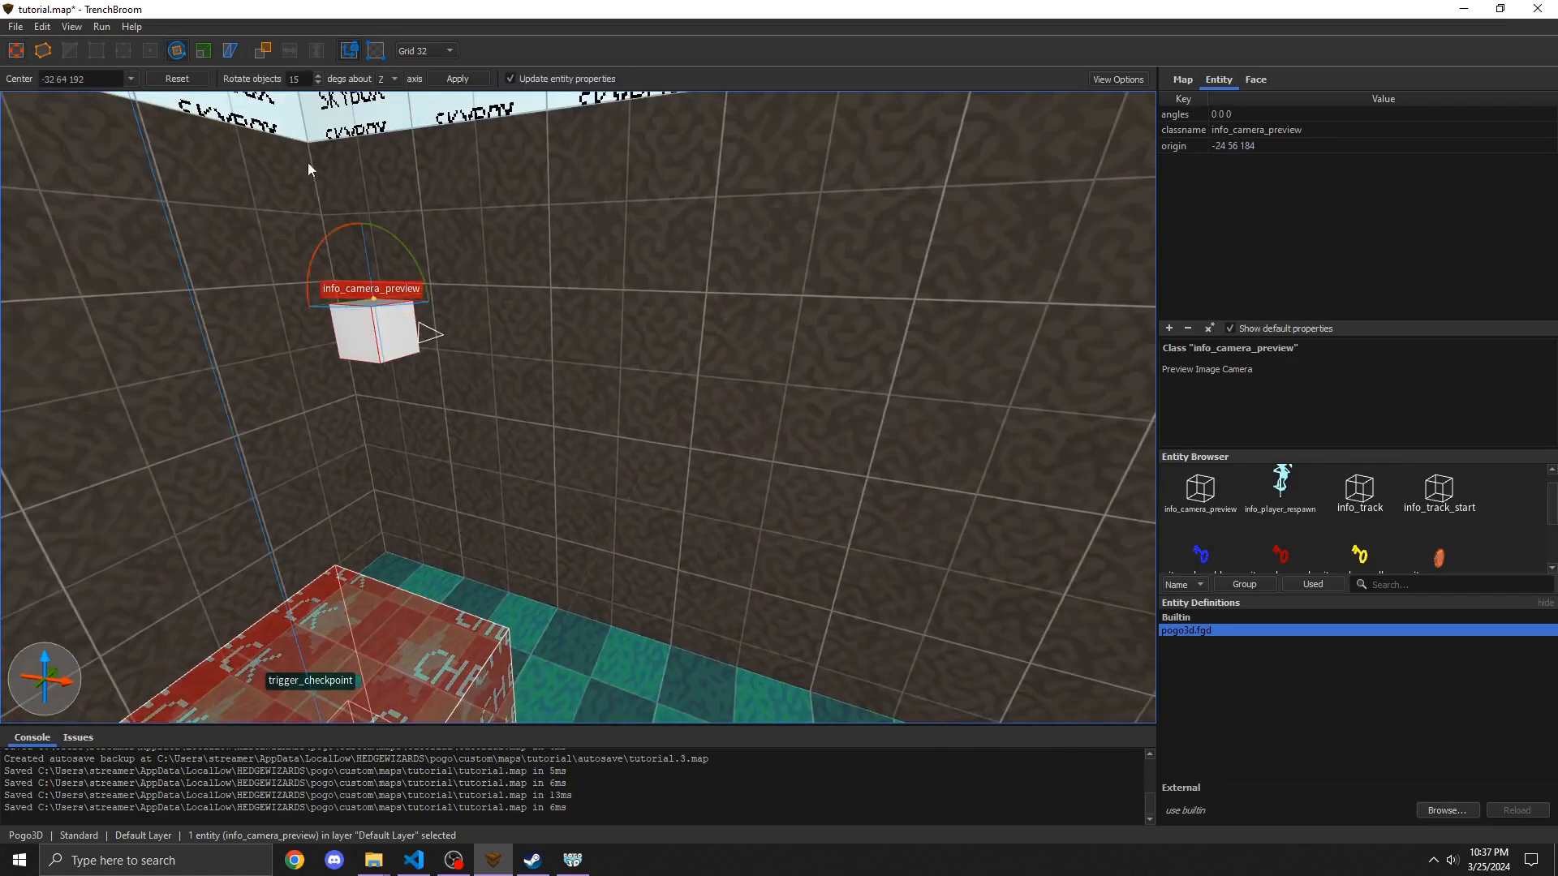
scroll(274, 164, "down", 3)
right_click_drag(274, 164, 408, 260, "alt")
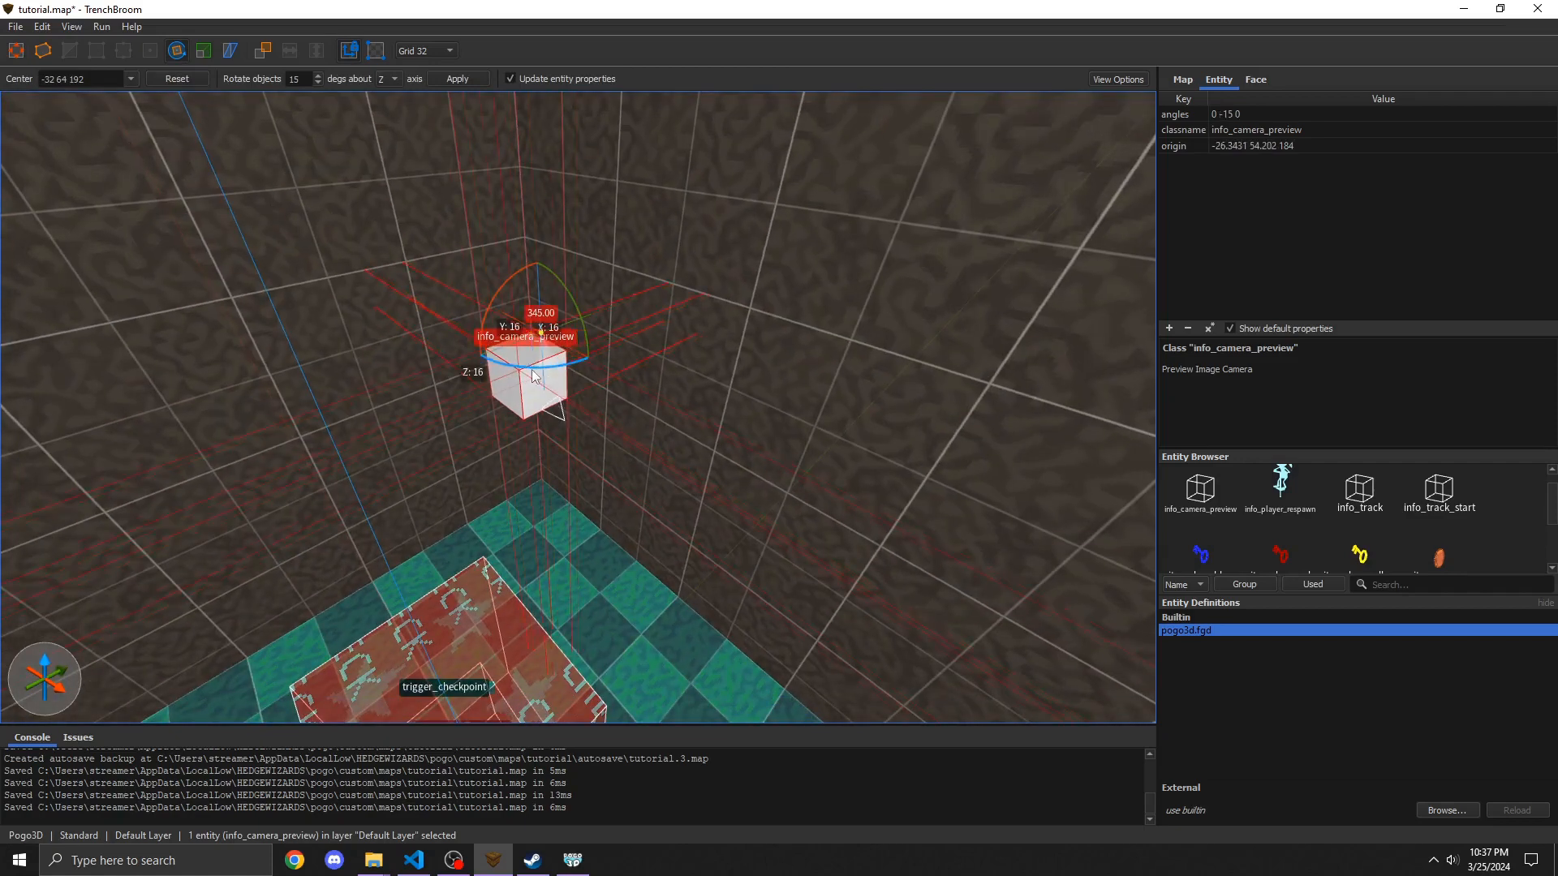
right_click_drag(594, 325, 550, 222, "alt")
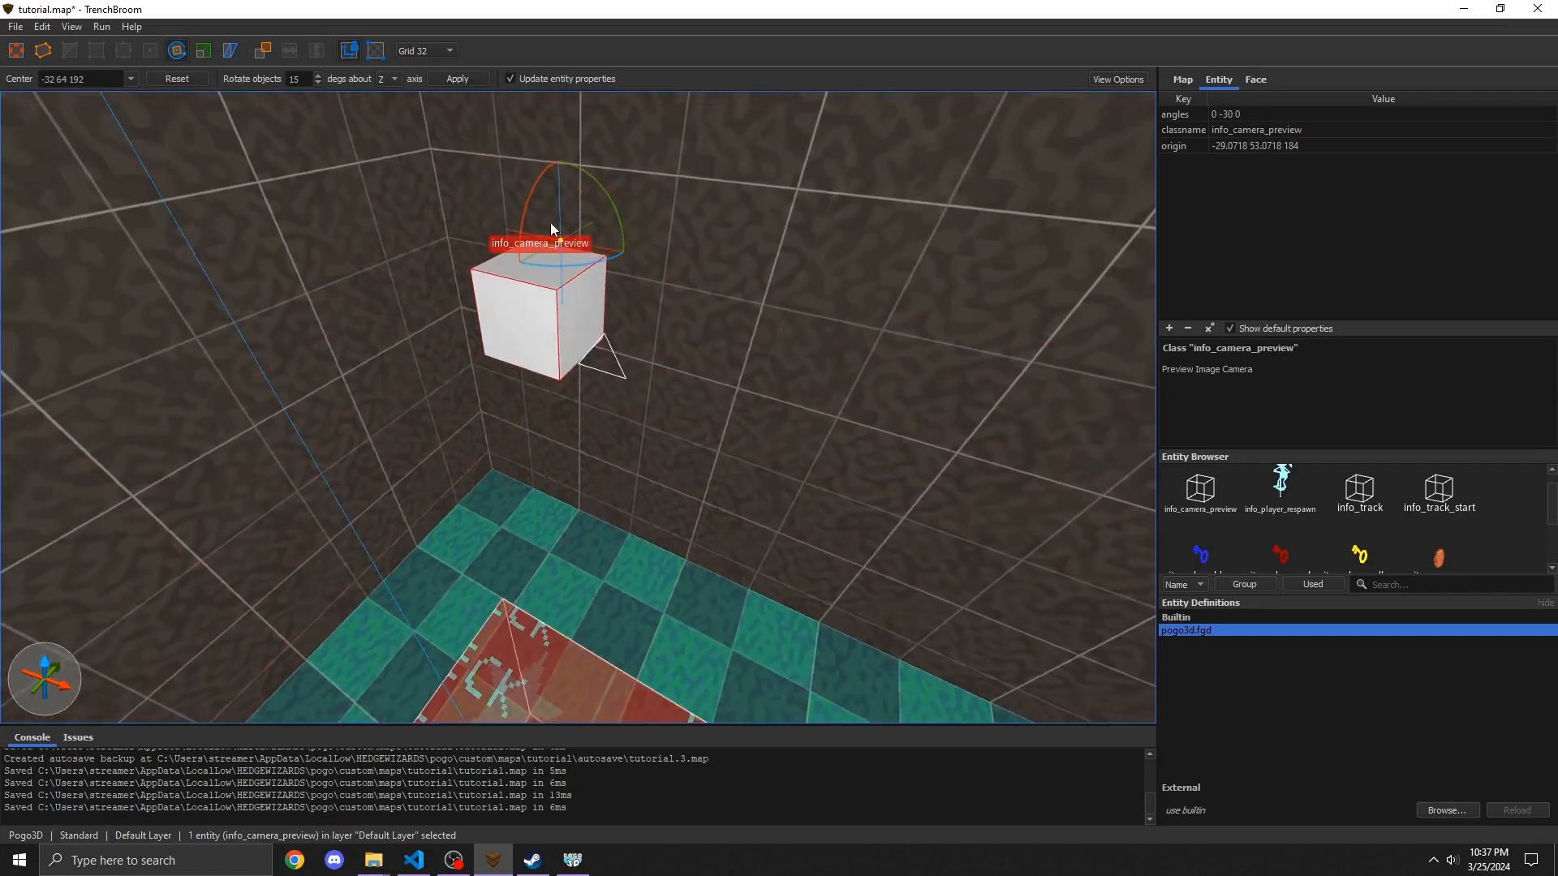
left_click_drag(531, 200, 525, 220)
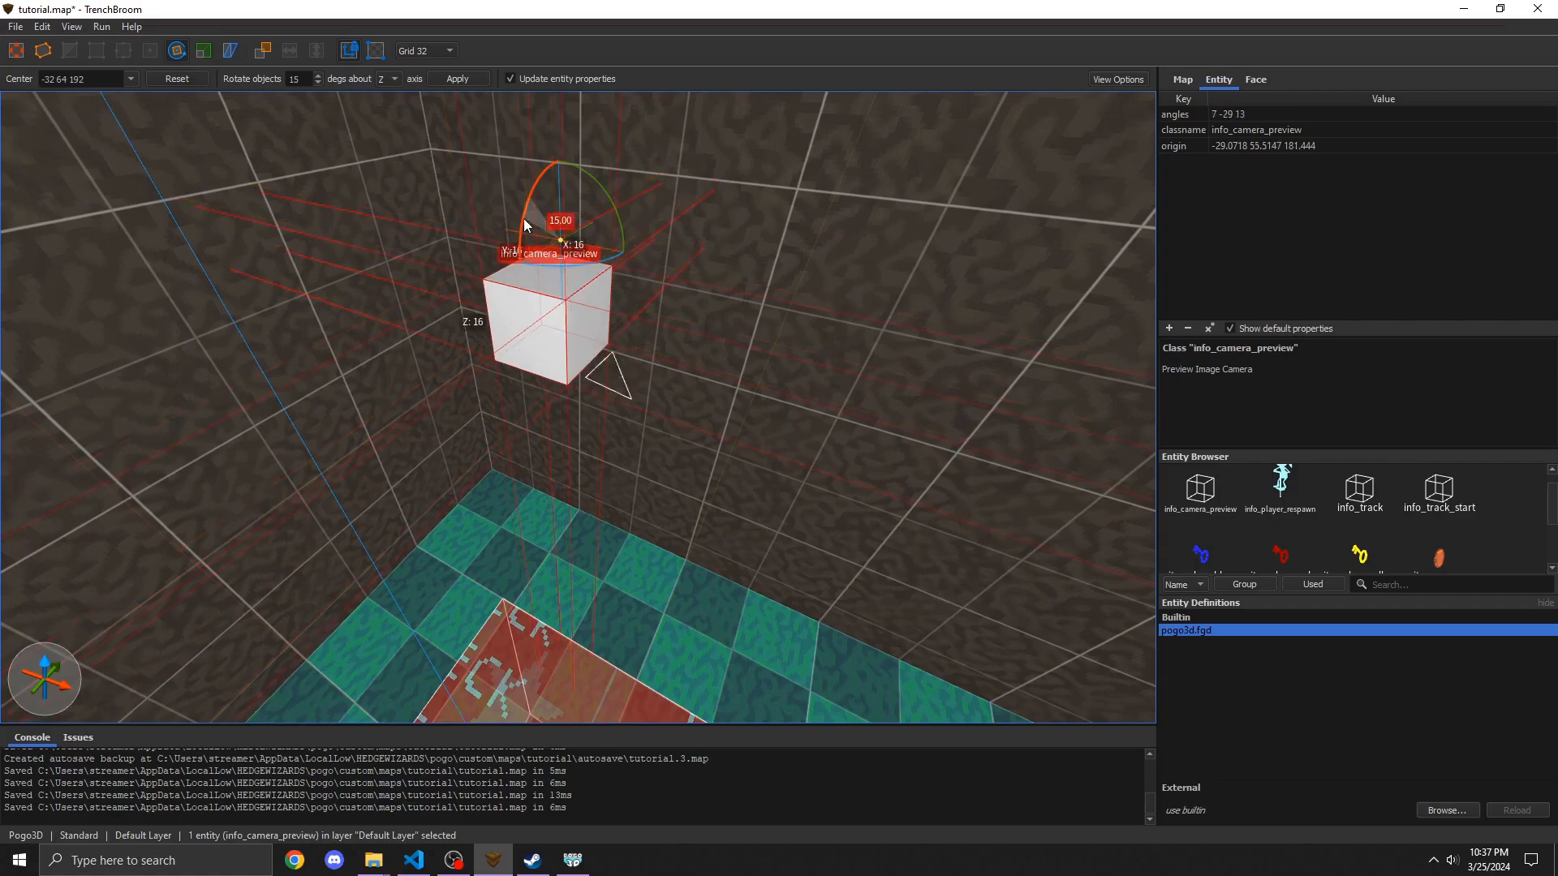
right_click_drag(525, 225, 724, 347)
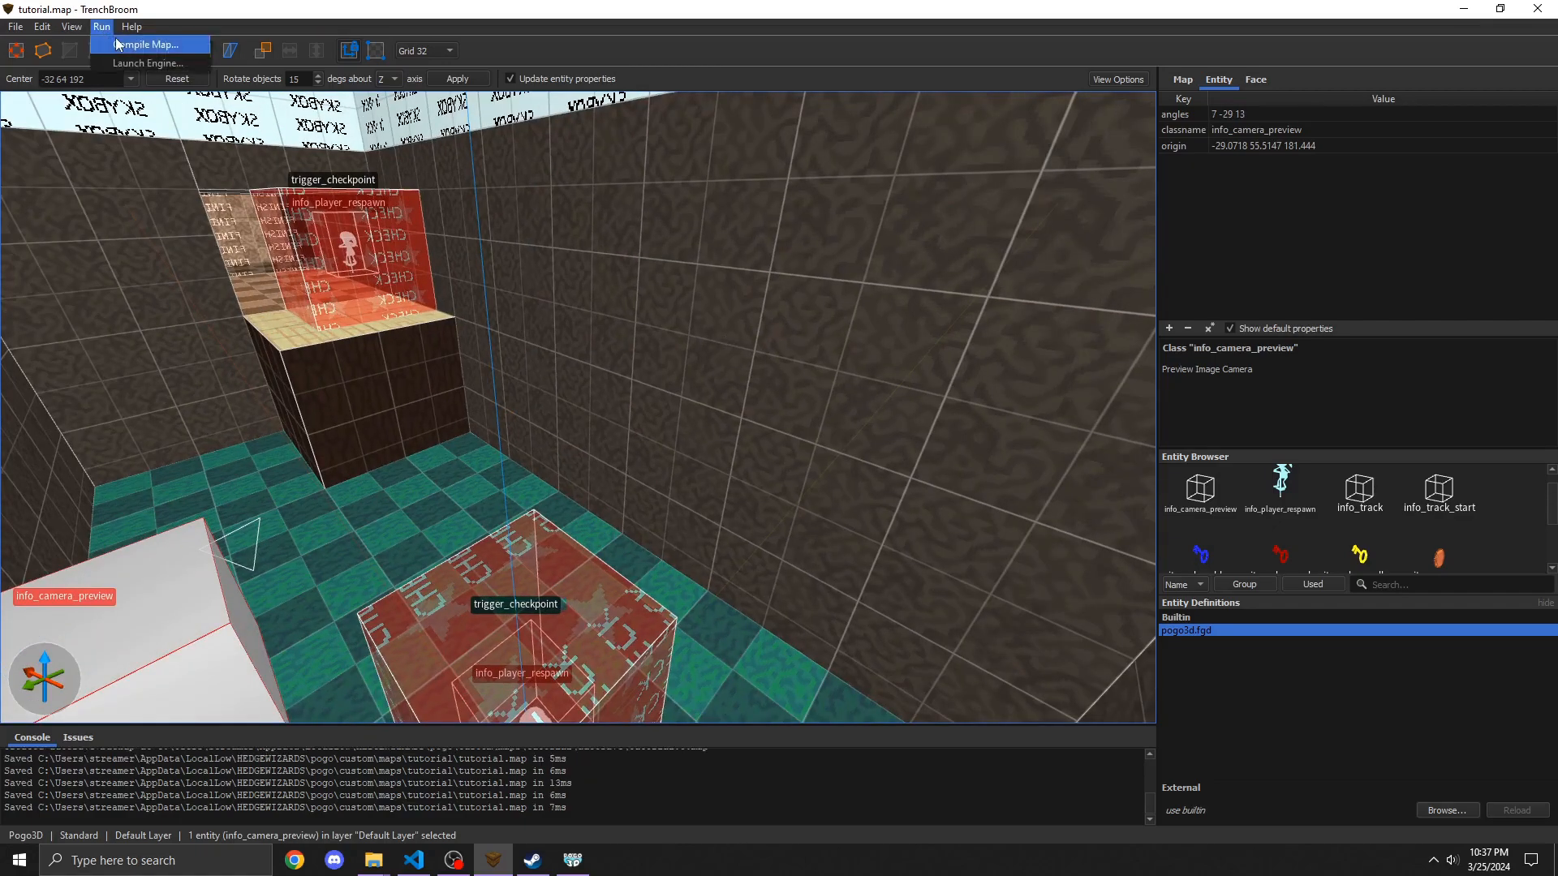
Step: Compile the map and switch back to the game's upload screen
left_click(129, 45)
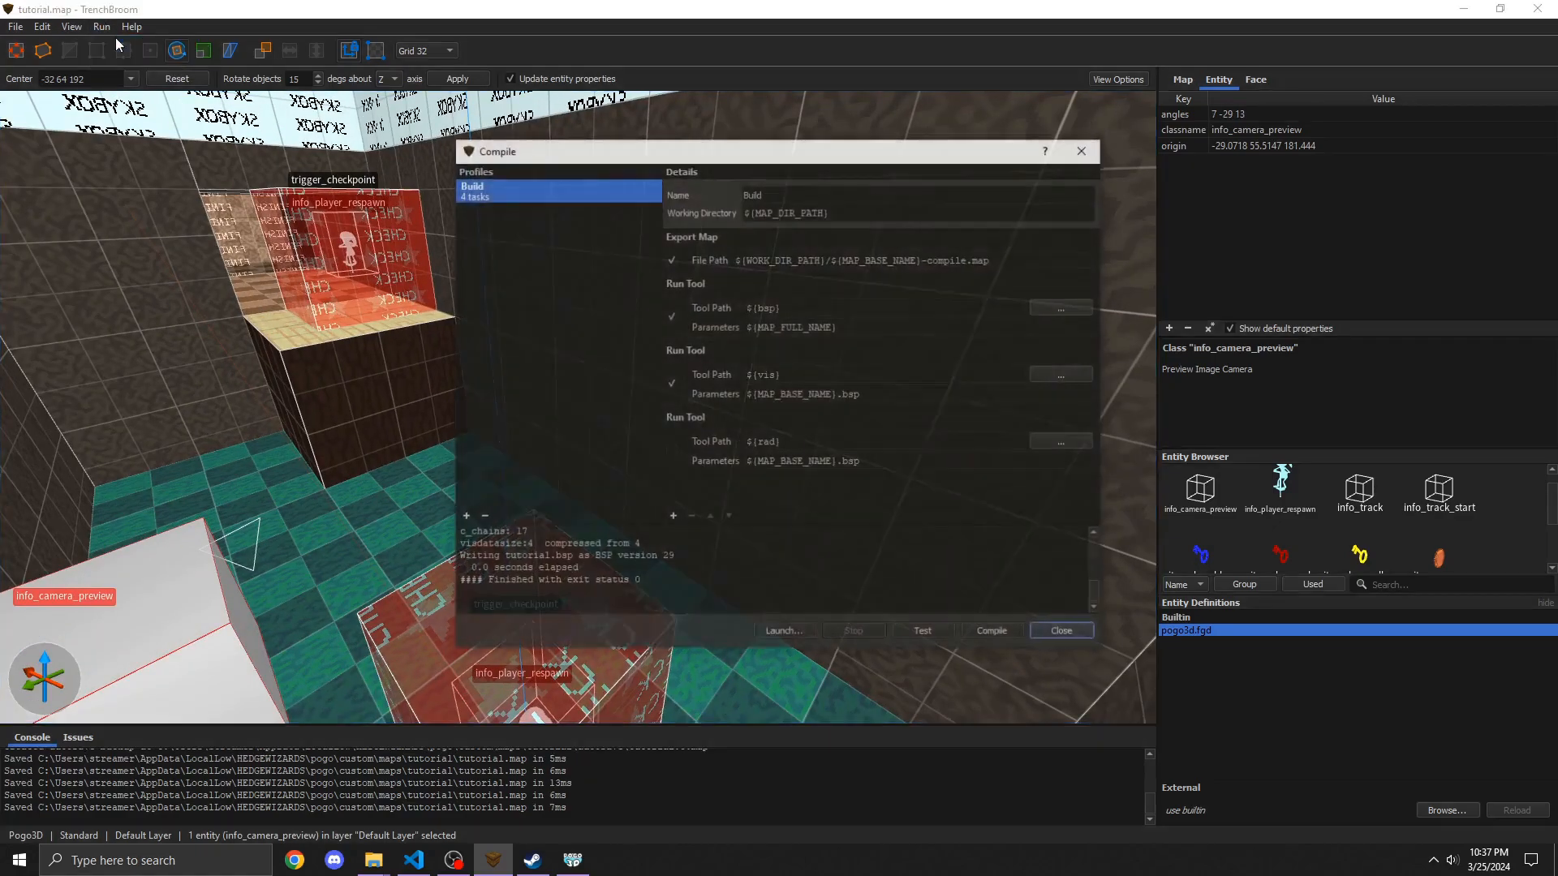
left_click(572, 860)
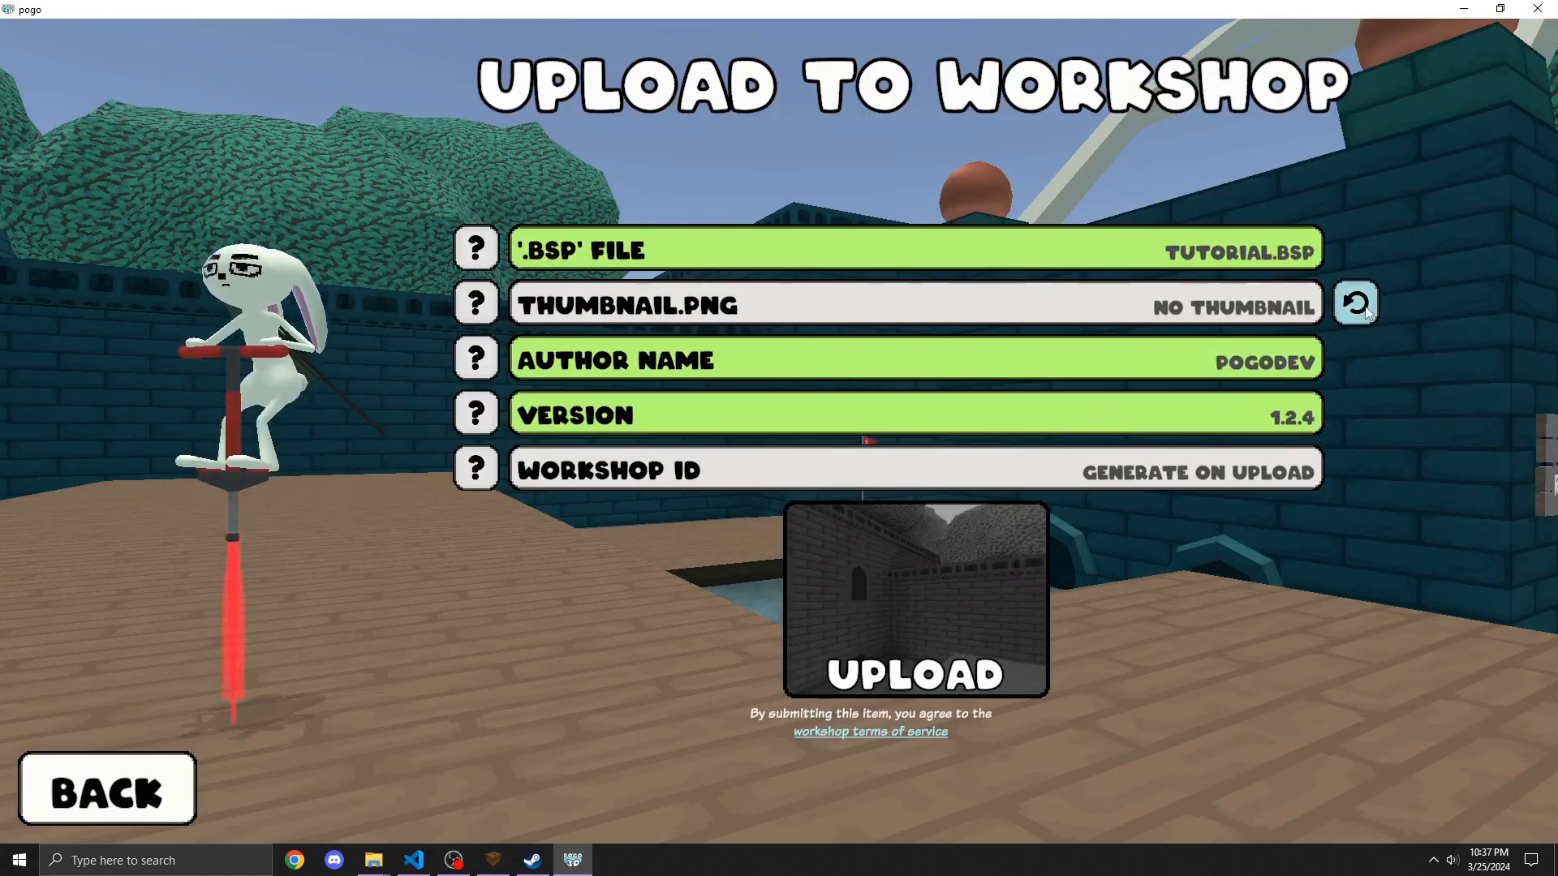
Step: Regenerate the thumbnail image from the preview camera and close the confirmation
left_click(470, 303)
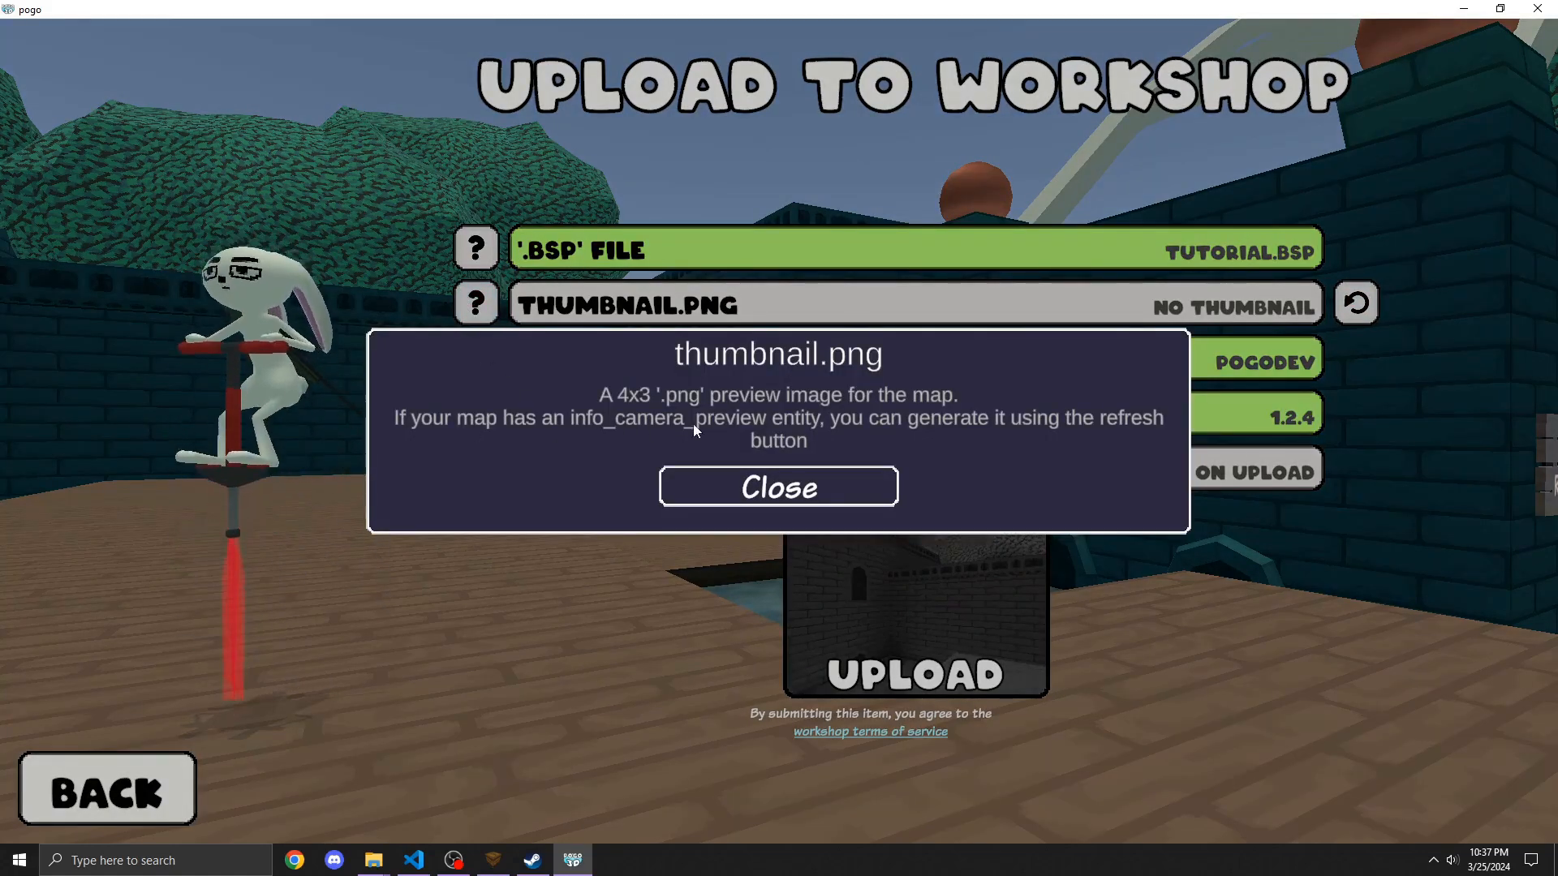
left_click(697, 491)
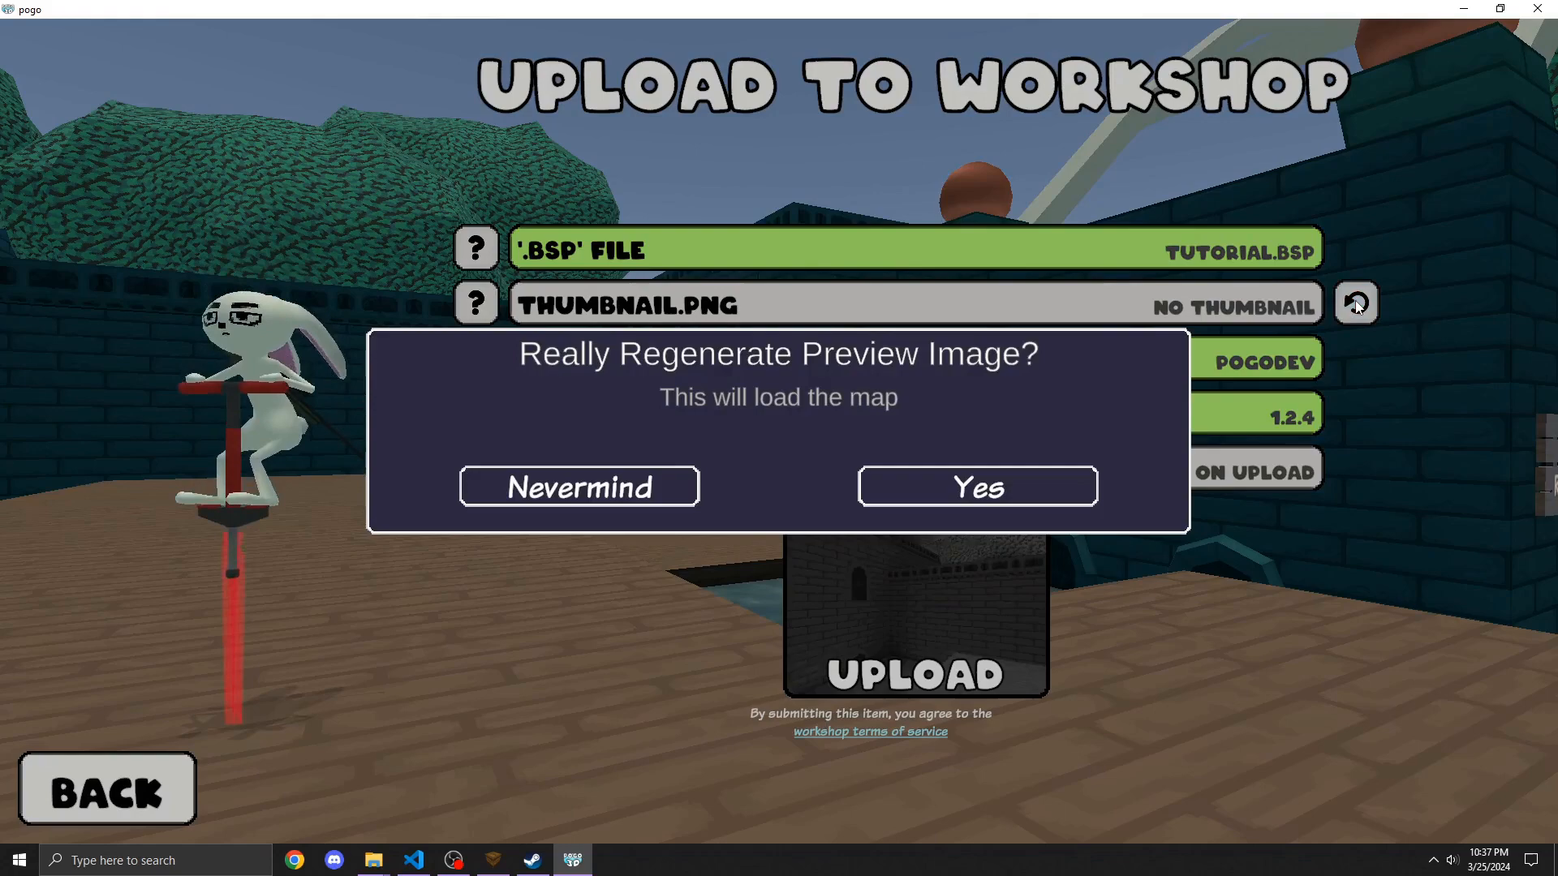
left_click(945, 489)
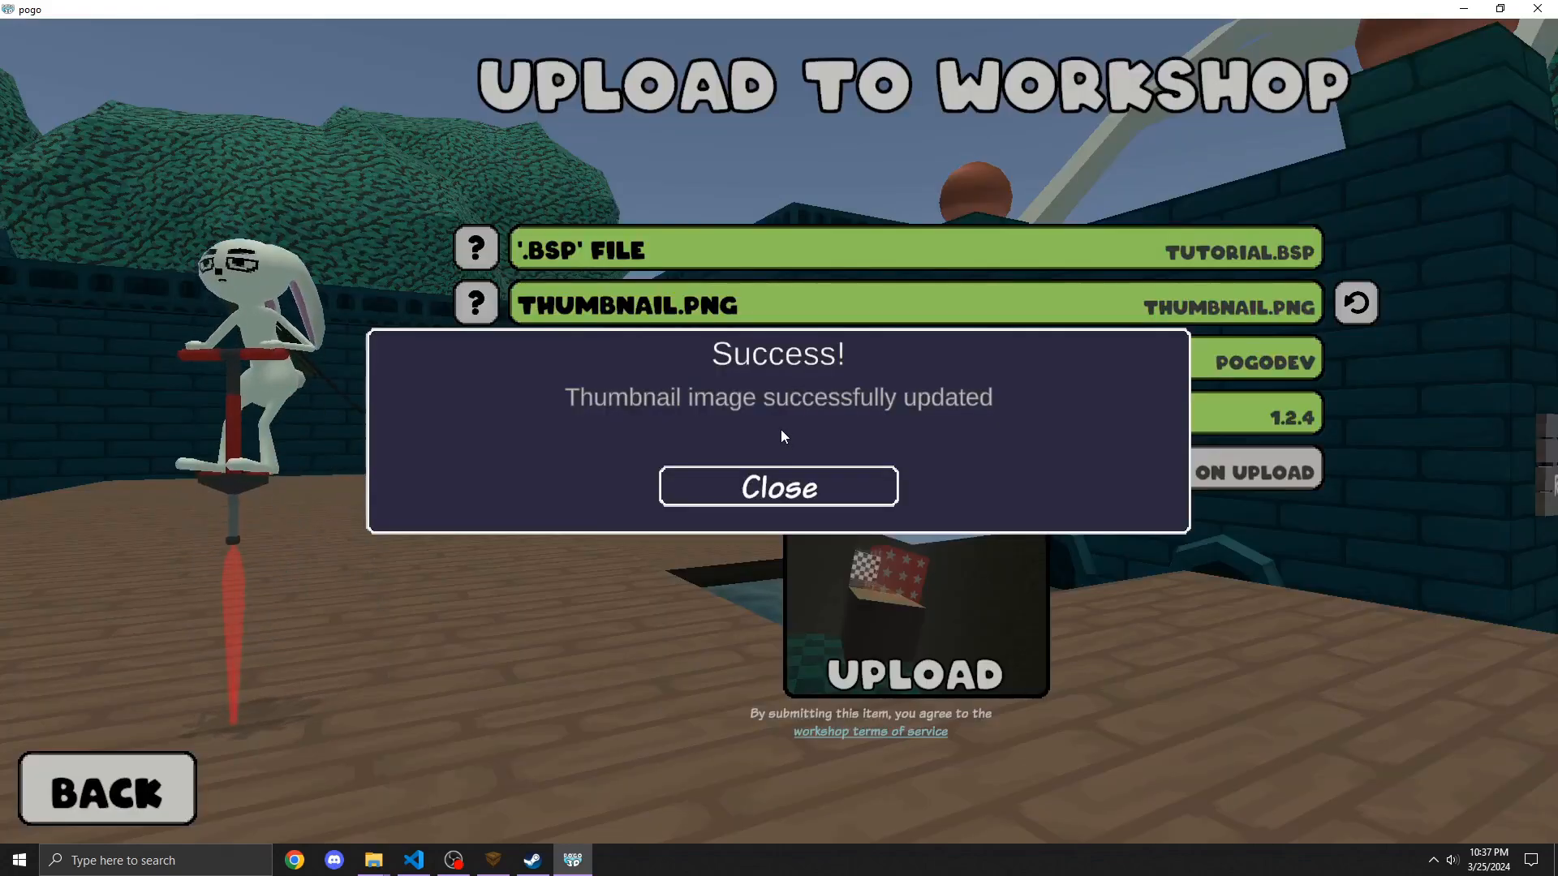
left_click(779, 487)
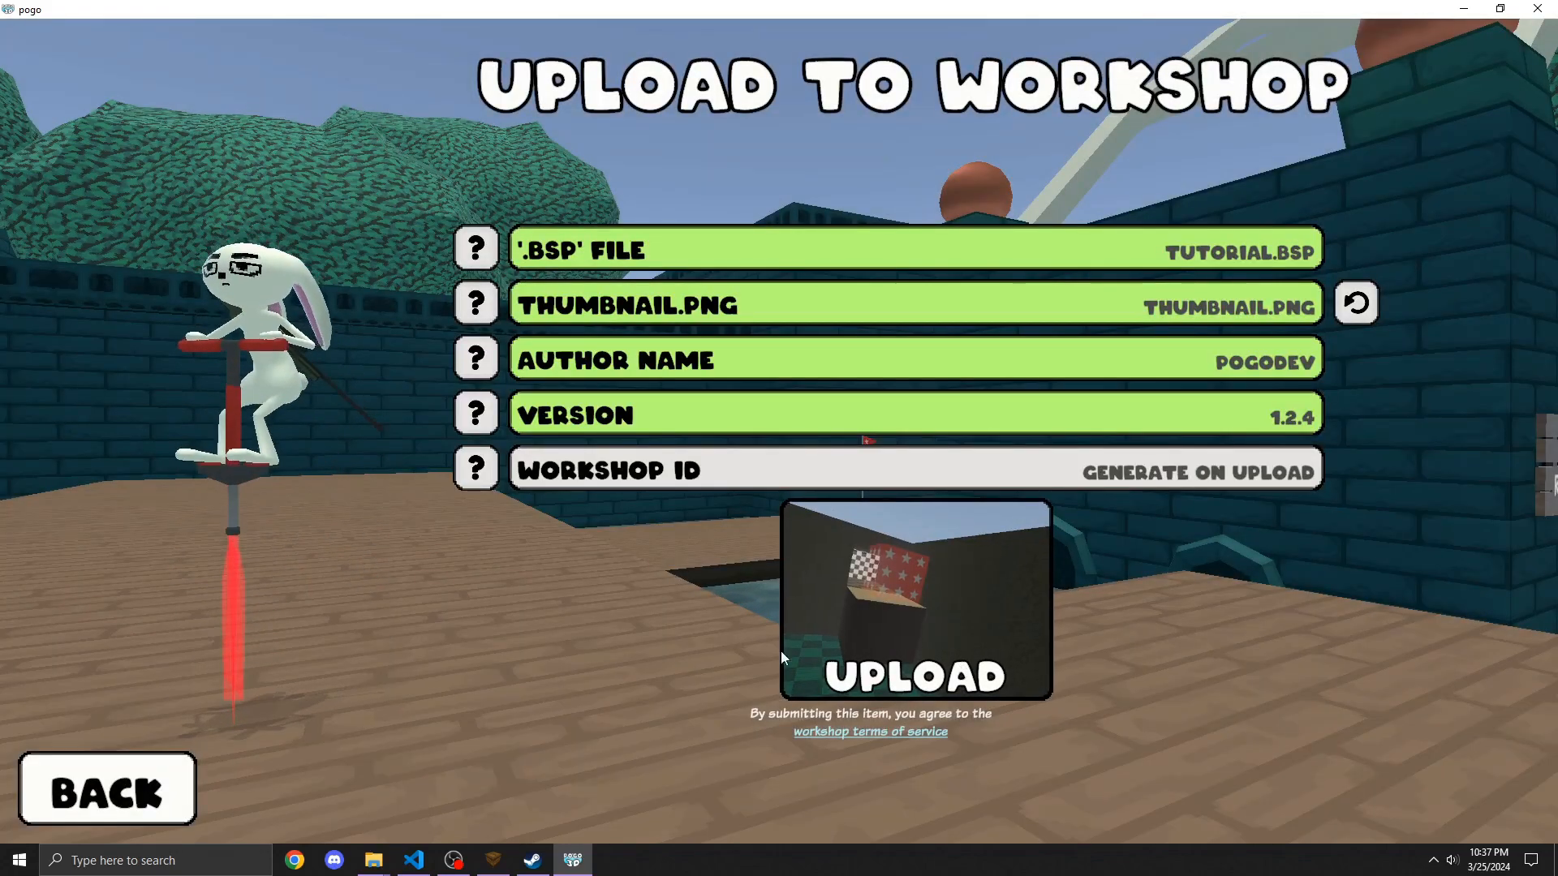
Step: Reopen the tutorial map's upload page and upload it to the Workshop
left_click(142, 795)
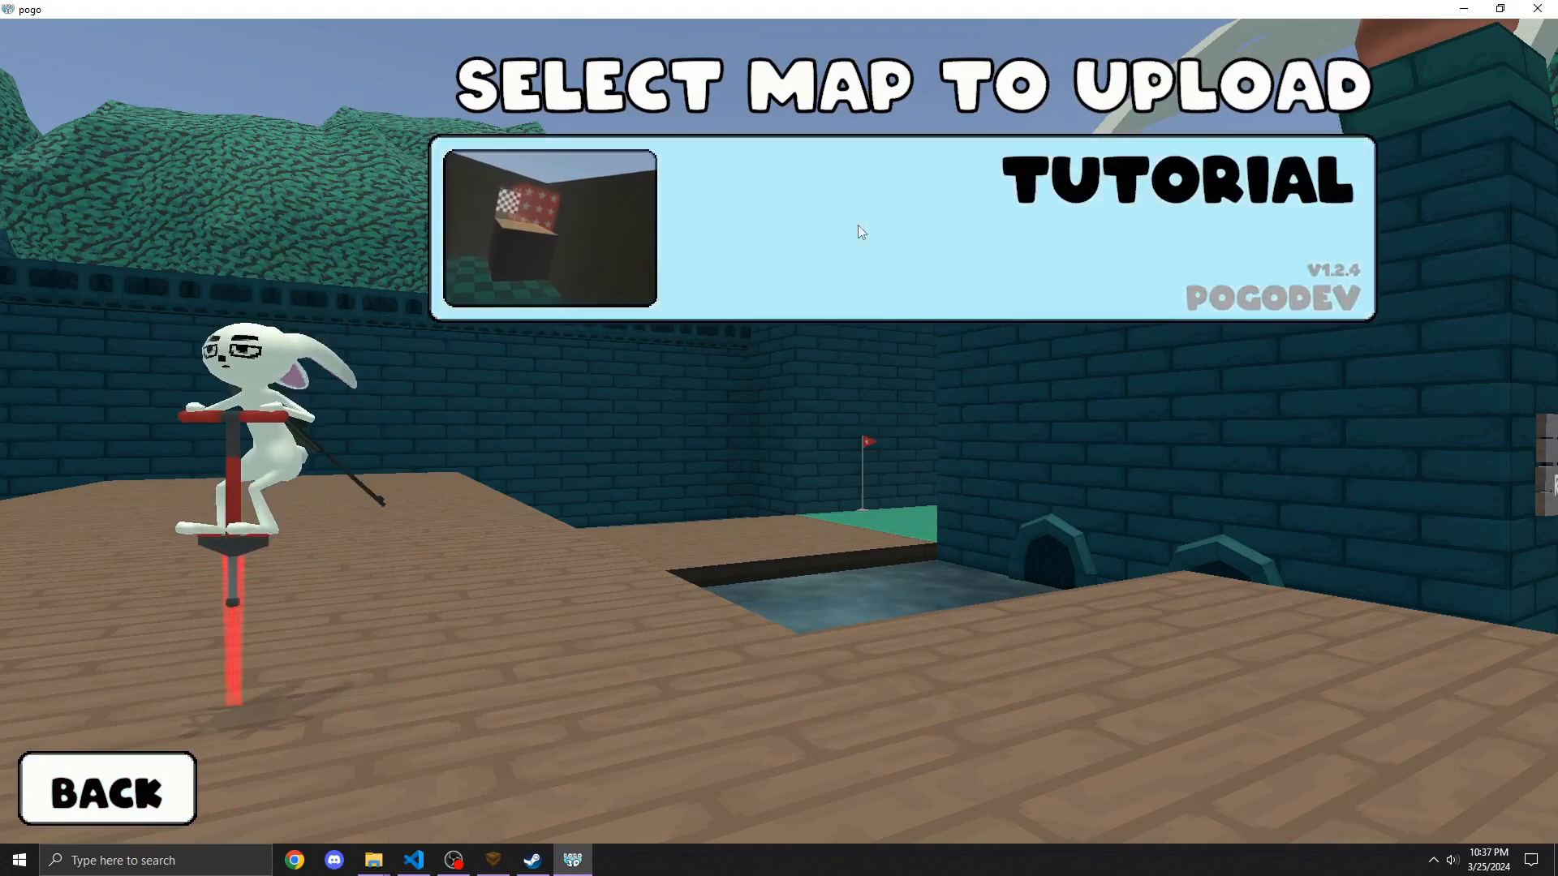
left_click(858, 229)
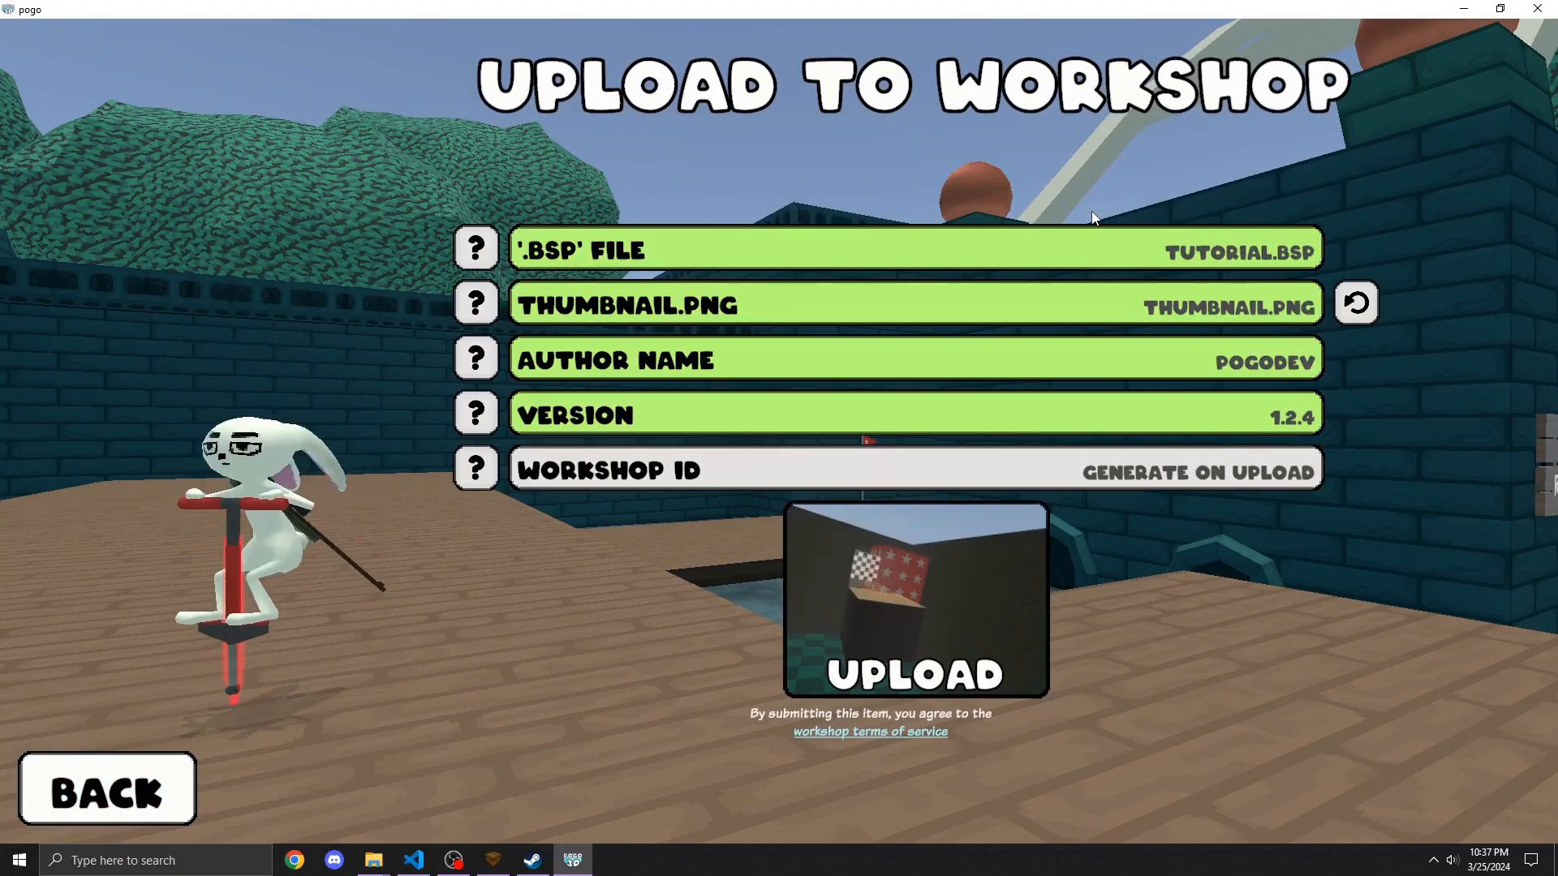
left_click(903, 622)
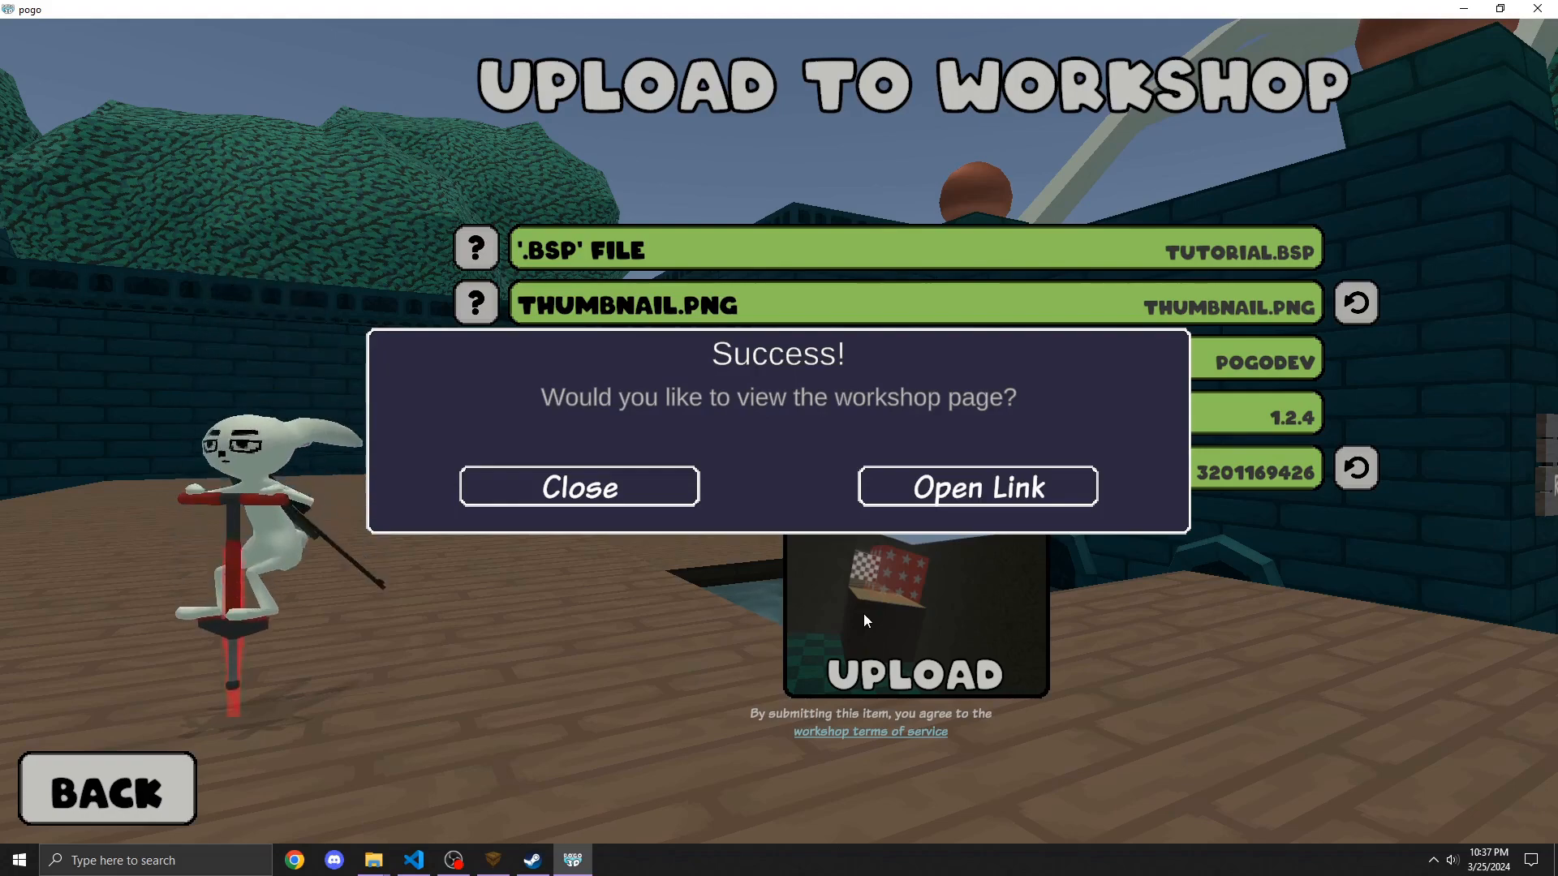
Step: Open the new Workshop item's page and review its preview image and owner controls
left_click(1042, 475)
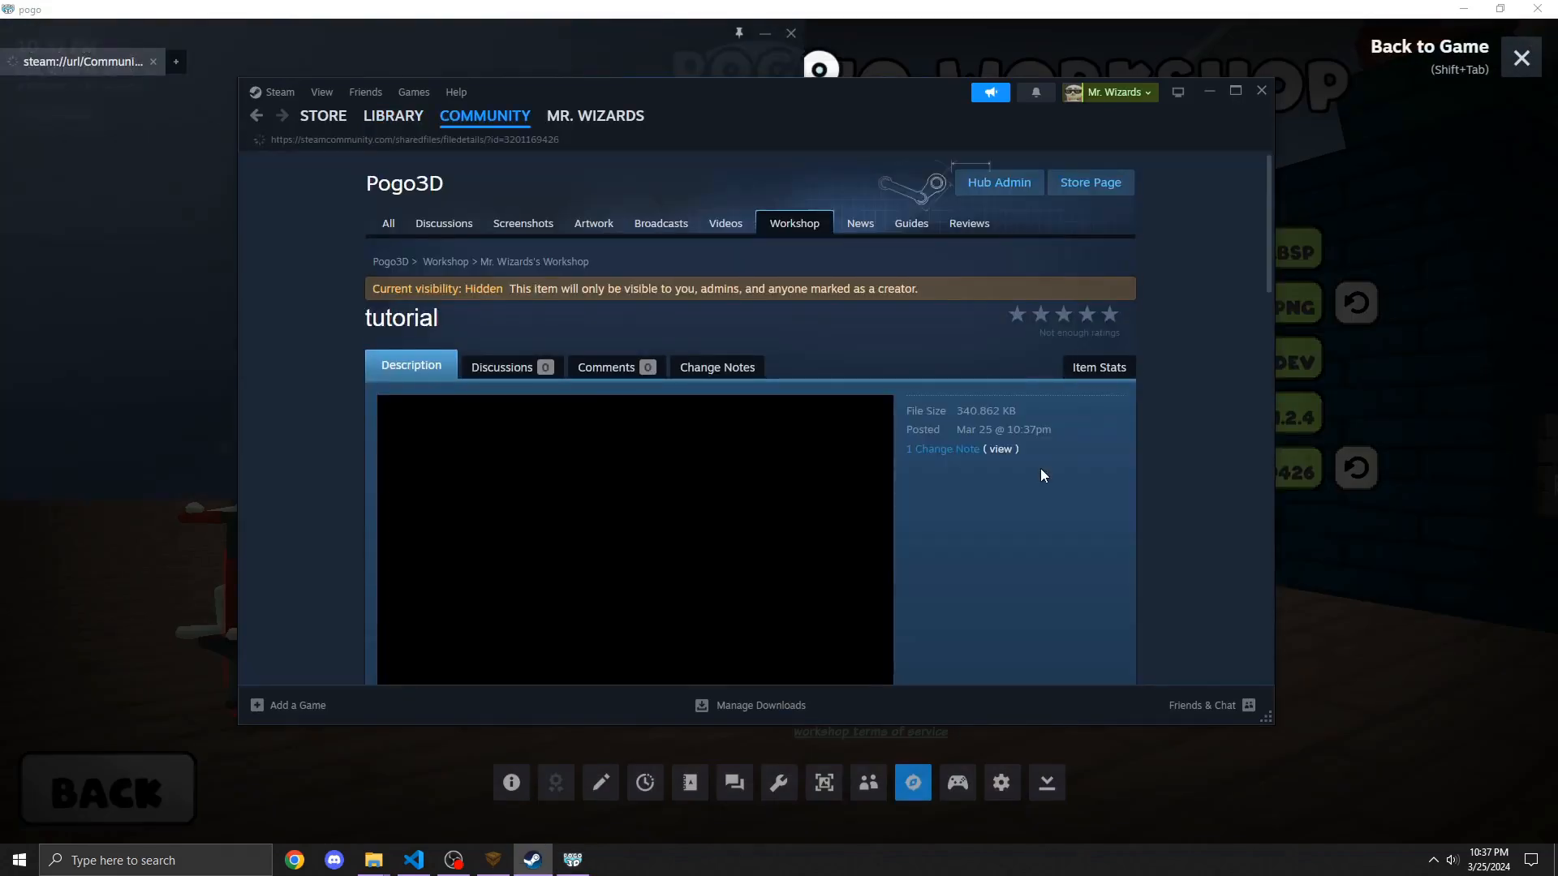
scroll(677, 331, "down", 2)
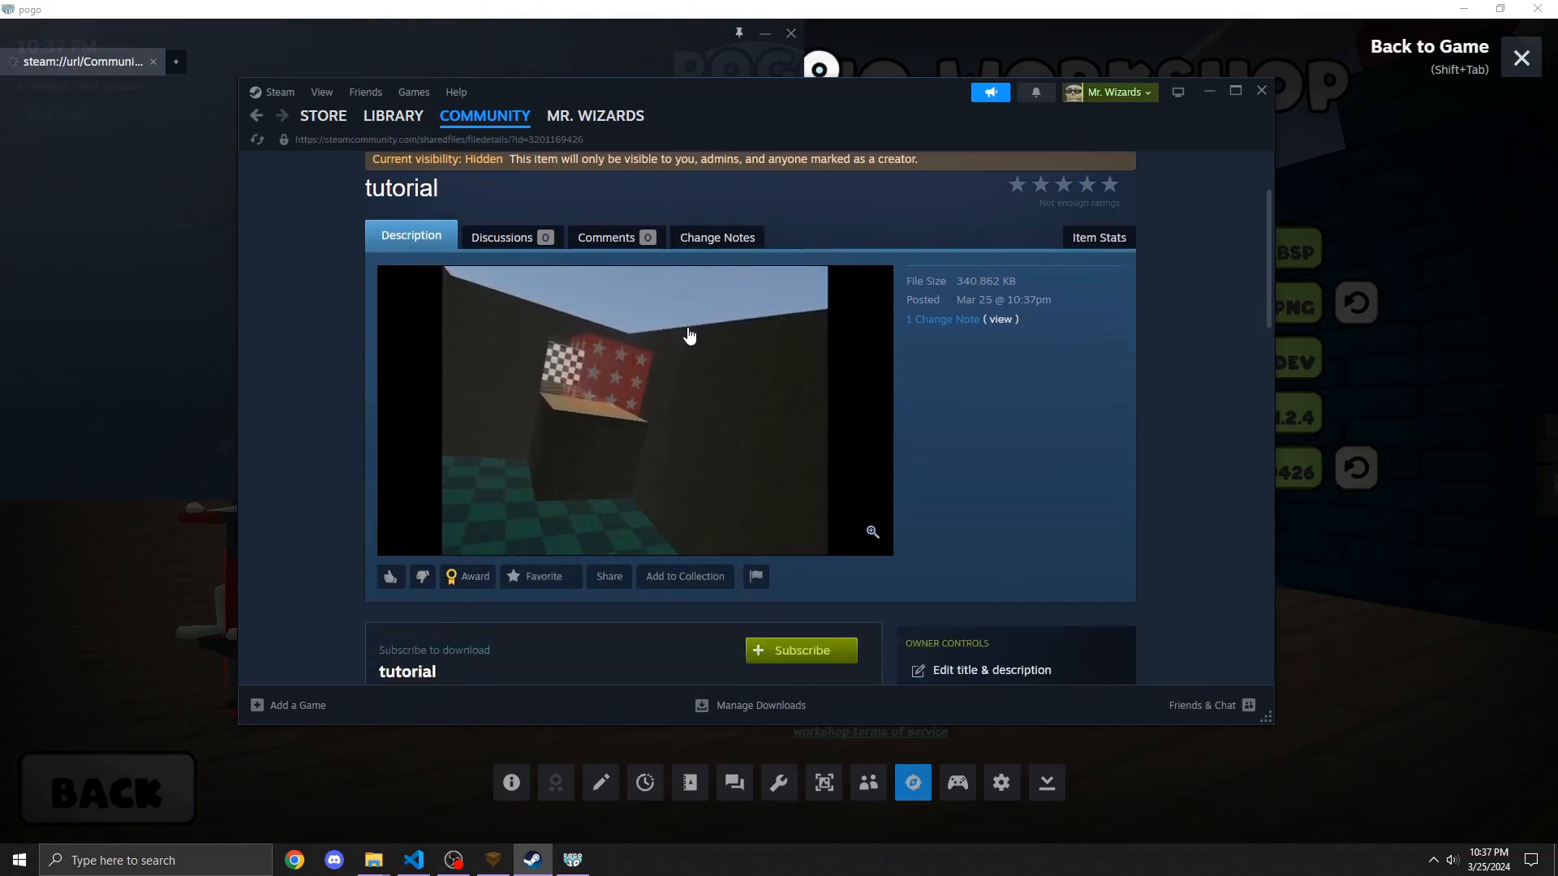
scroll(722, 364, "down", 4)
scroll(722, 363, "up", 5)
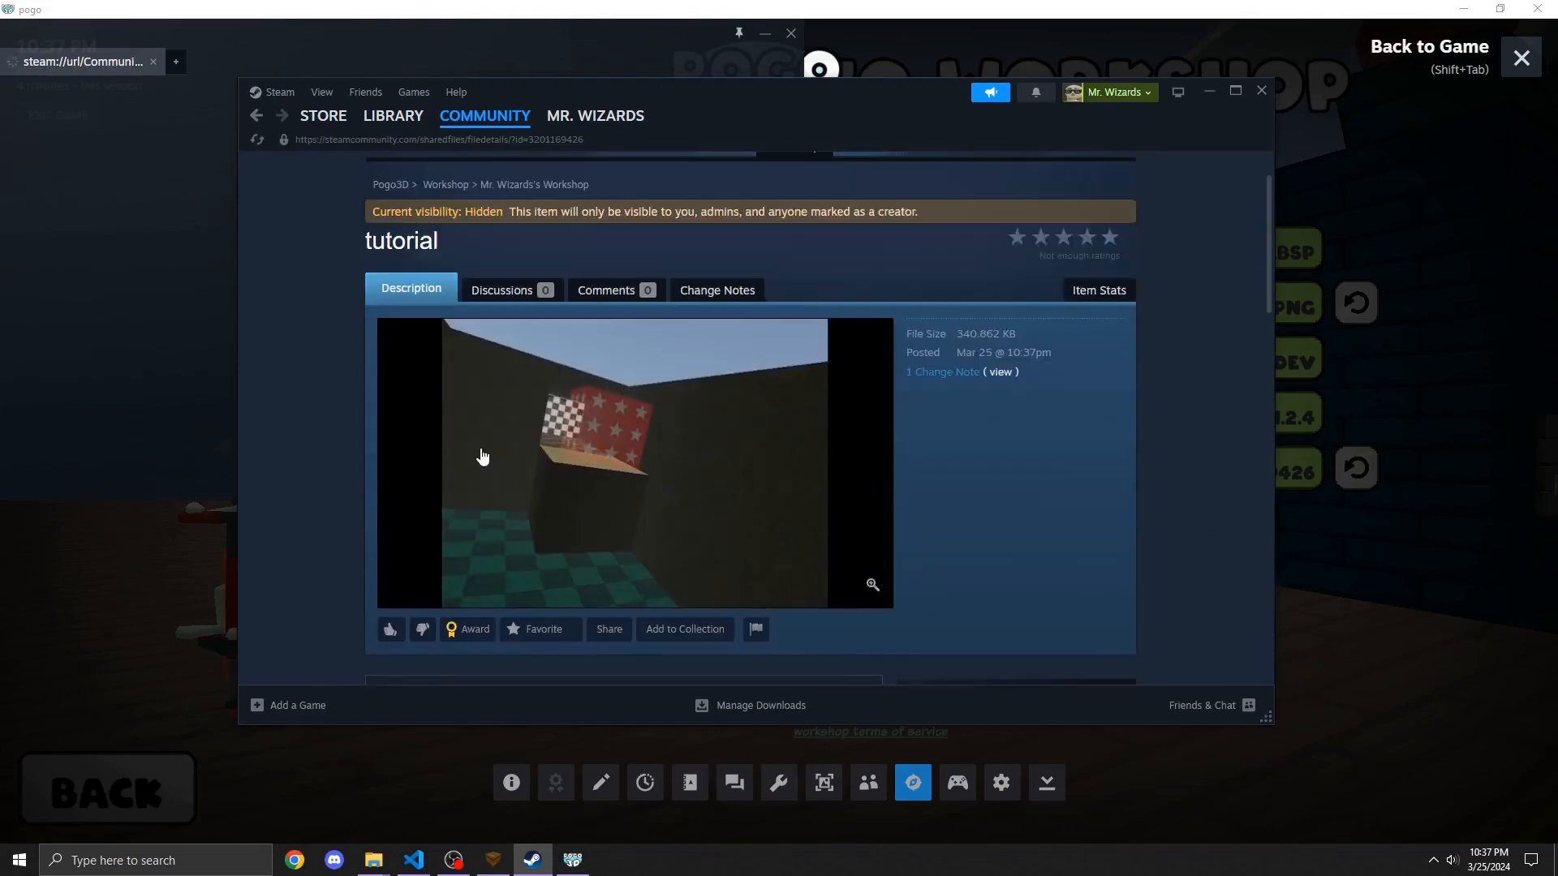
scroll(481, 452, "up", 1)
scroll(457, 504, "down", 1)
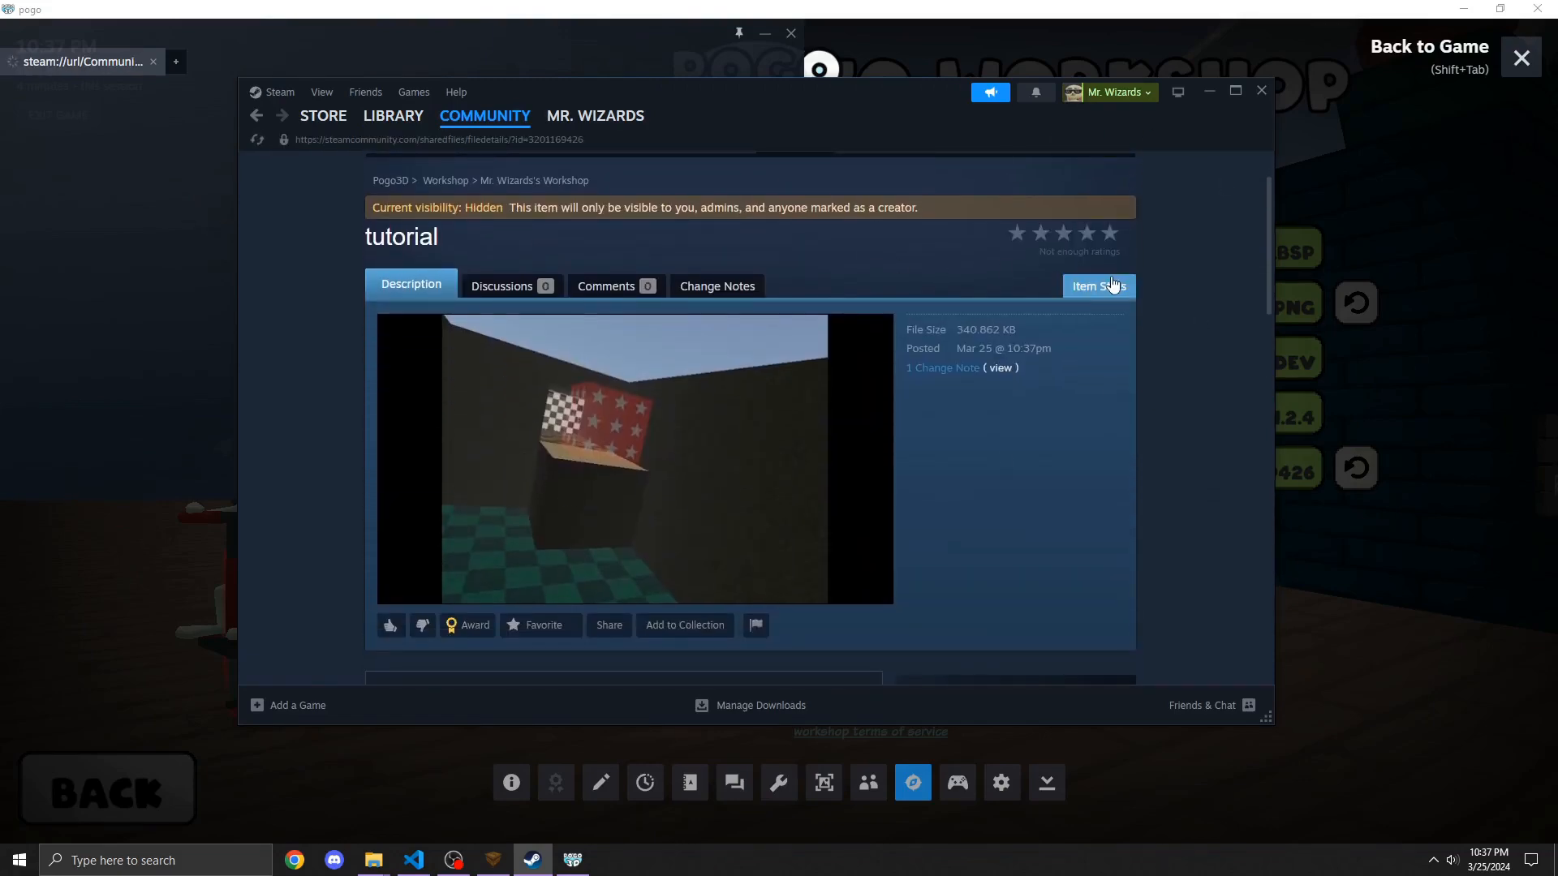
scroll(463, 574, "down", 3)
scroll(406, 454, "up", 5)
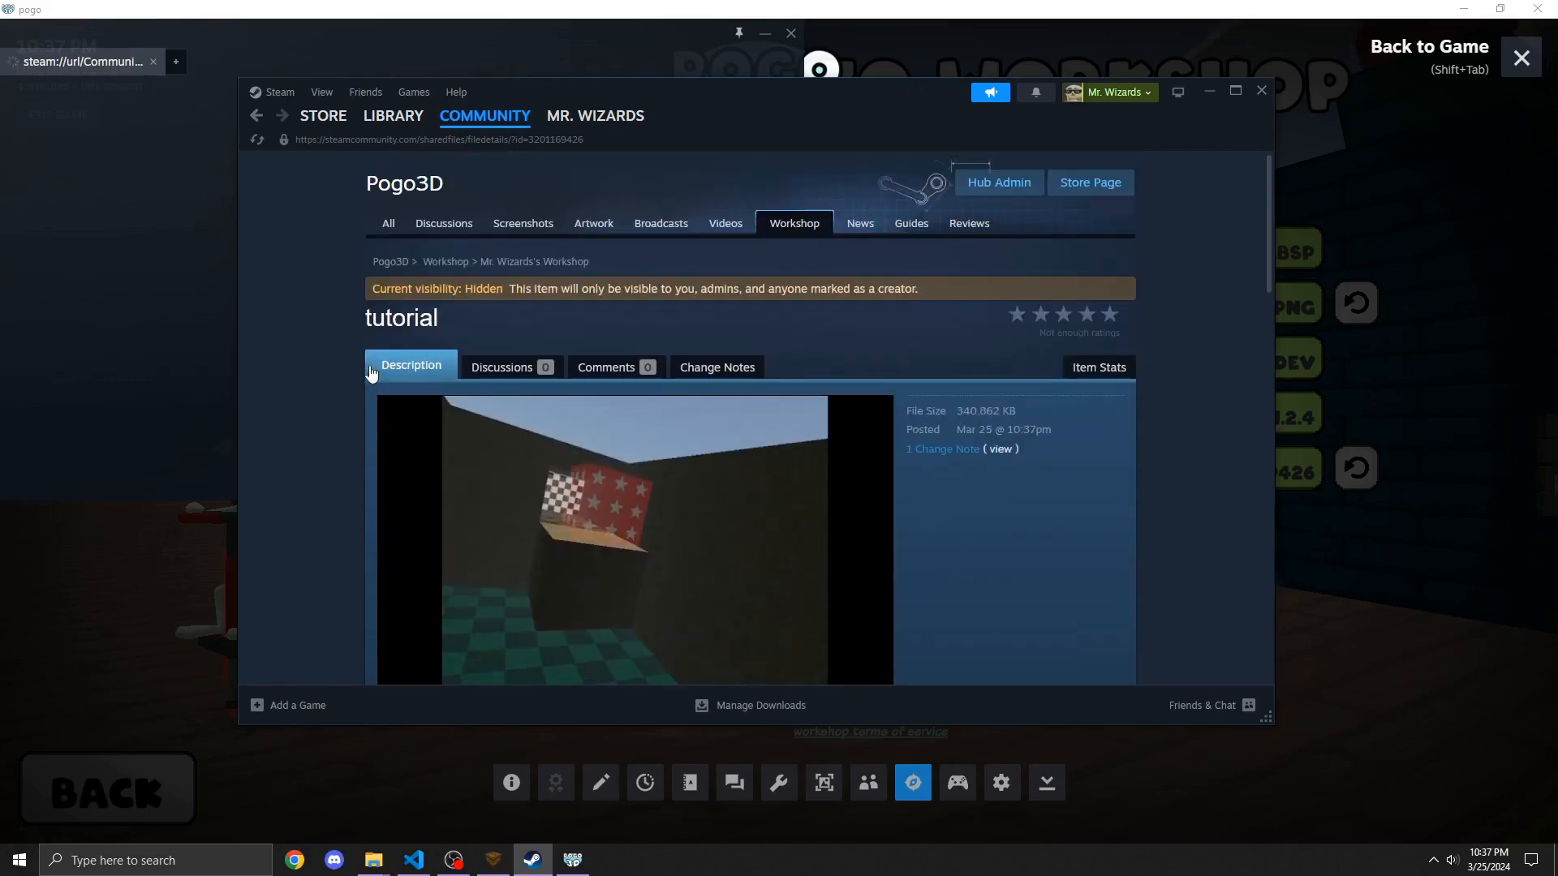
scroll(427, 333, "down", 5)
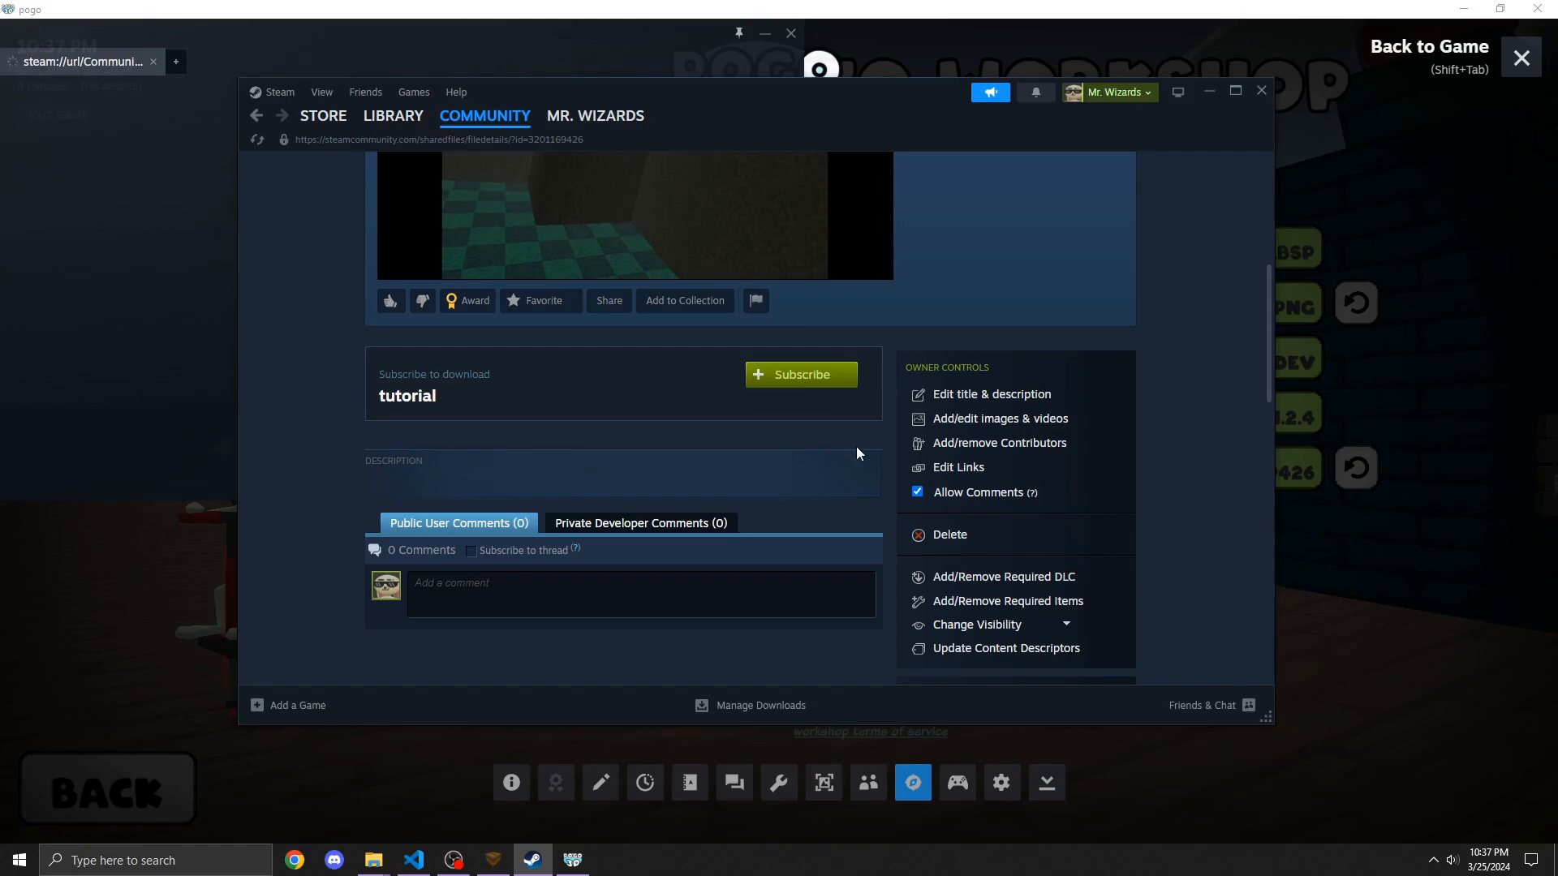
scroll(860, 454, "down", 1)
Step: Change the Workshop item's visibility to Public
left_click(1003, 548)
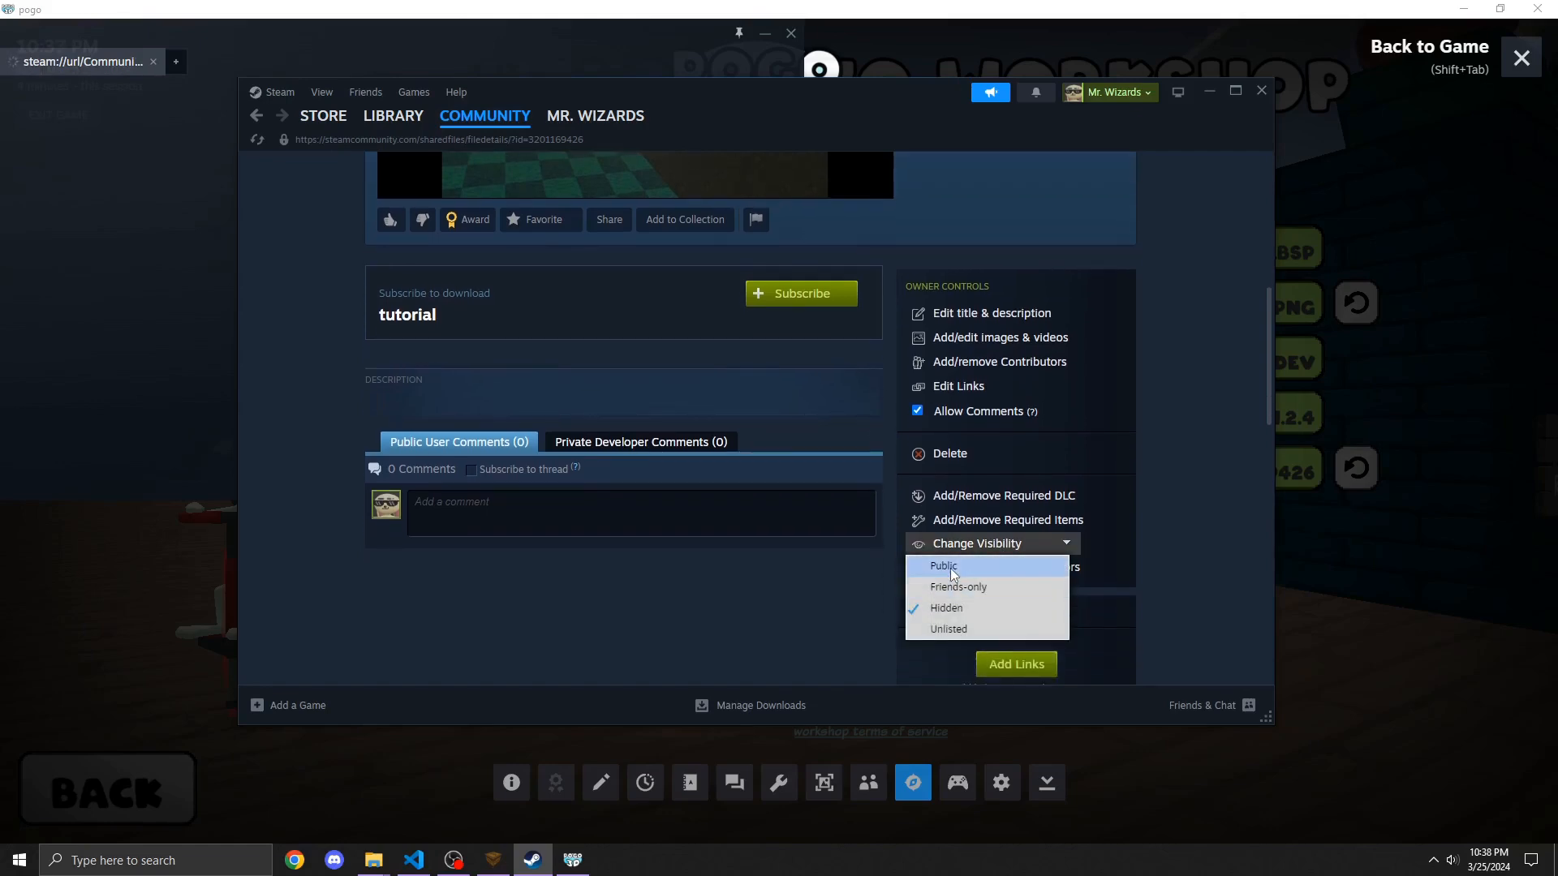
left_click(943, 567)
scroll(946, 571, "down", 4)
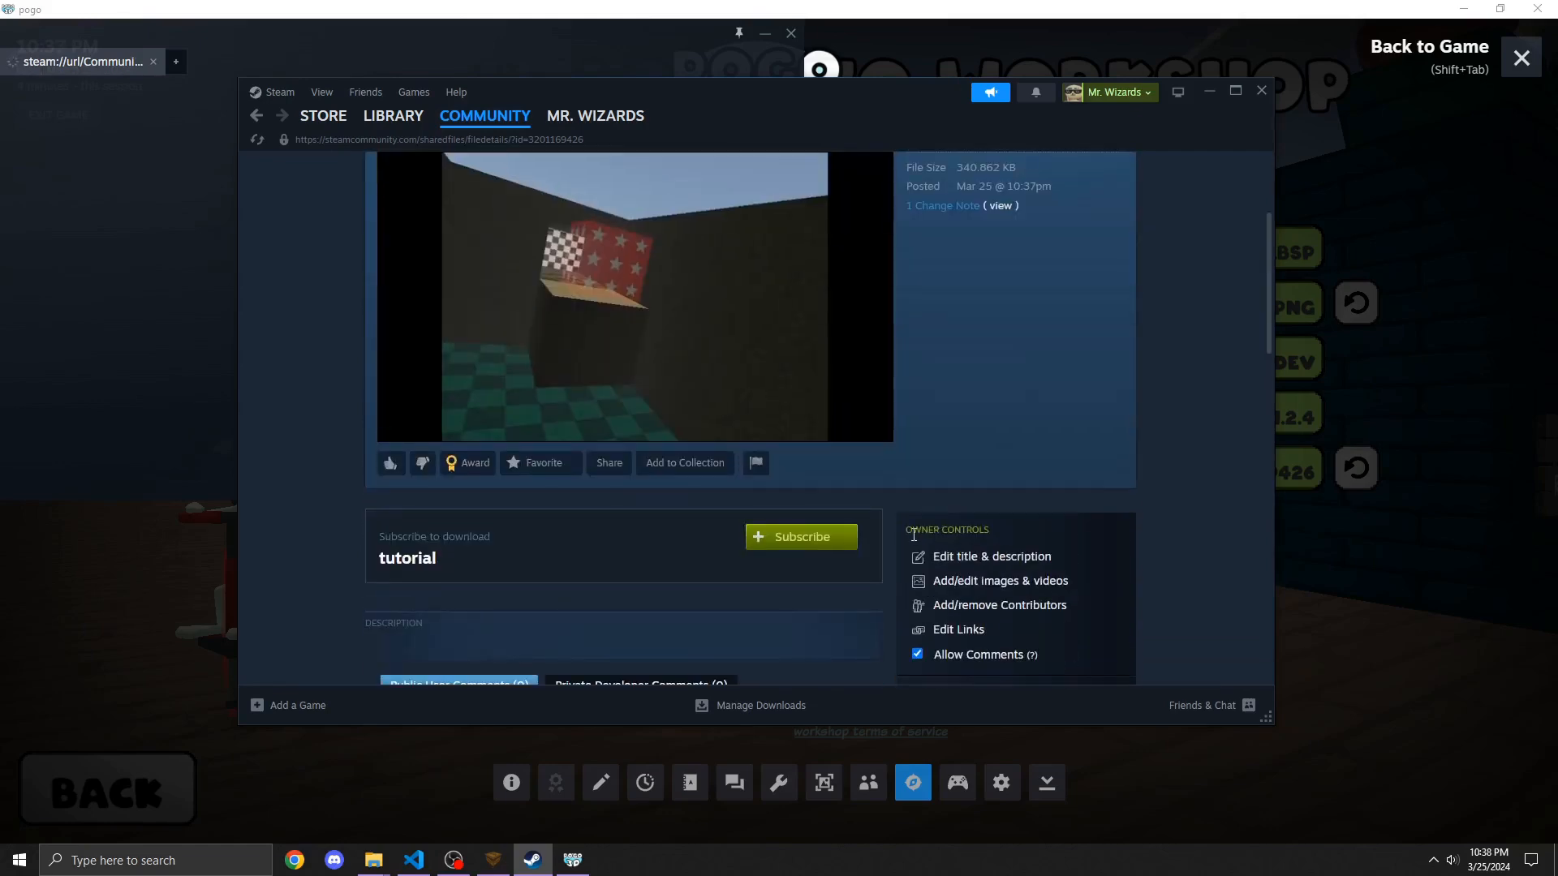
scroll(1028, 425, "down", 8)
scroll(1006, 422, "up", 6)
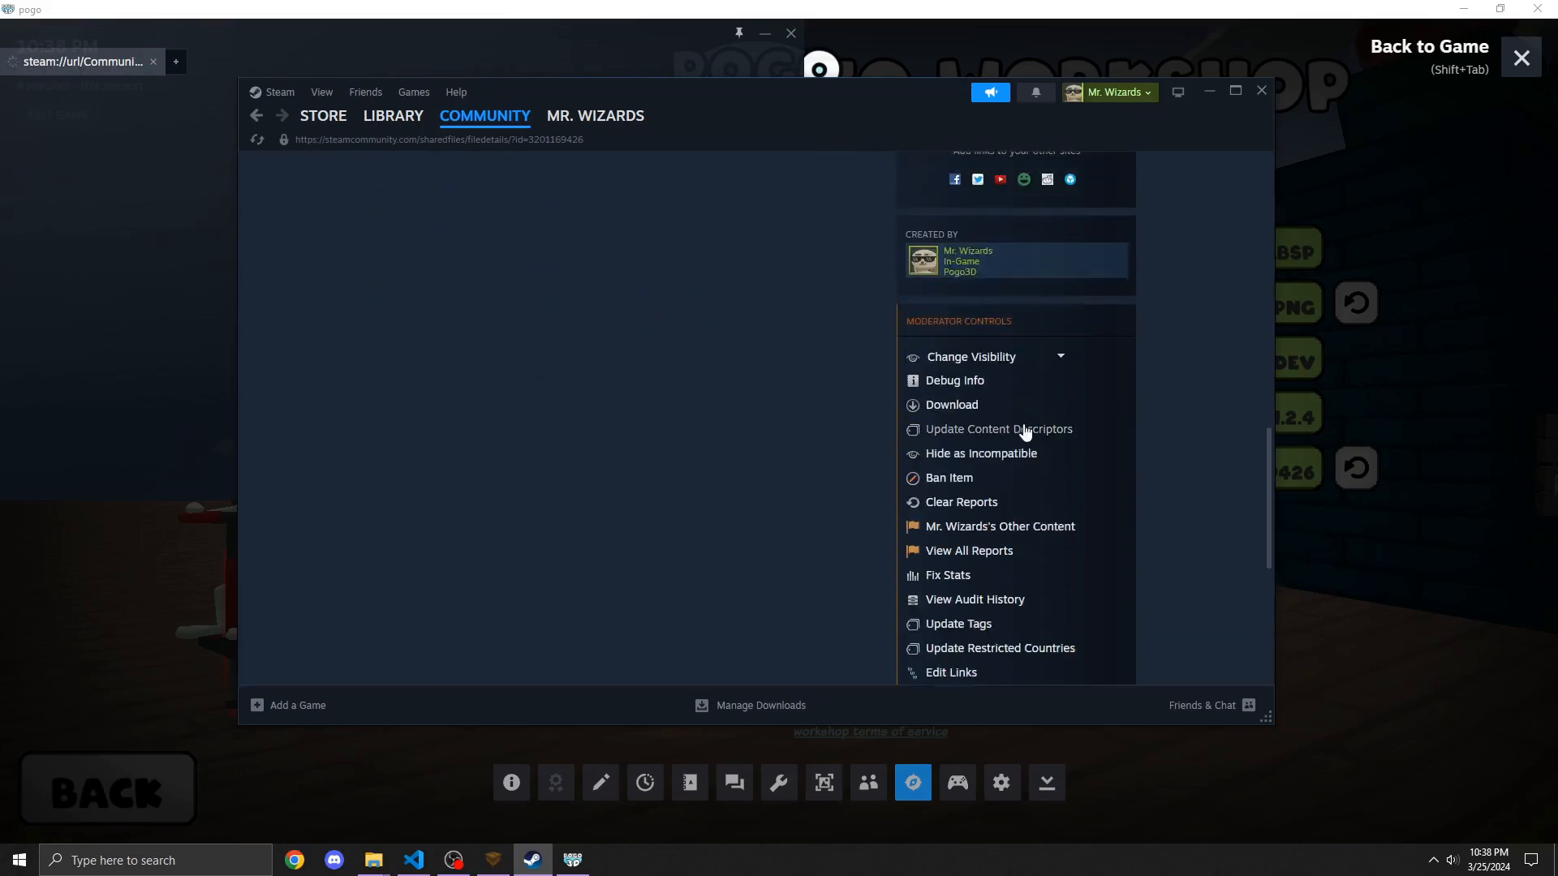
scroll(1034, 424, "up", 5)
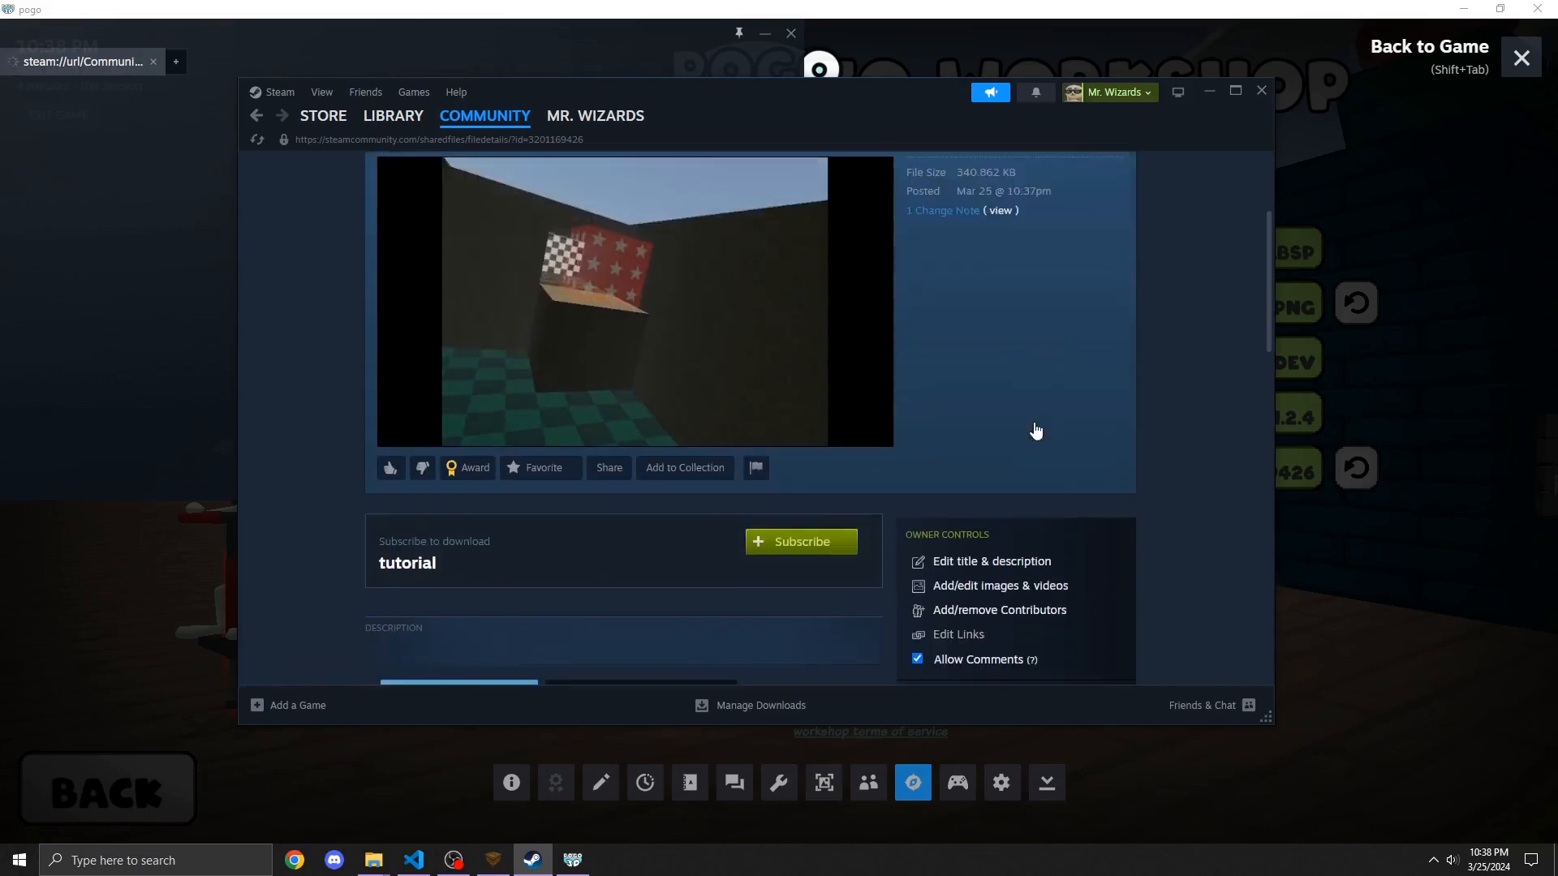
Step: Change the Workshop item's visibility to Hidden
scroll(1033, 422, "up", 2)
scroll(1034, 422, "down", 7)
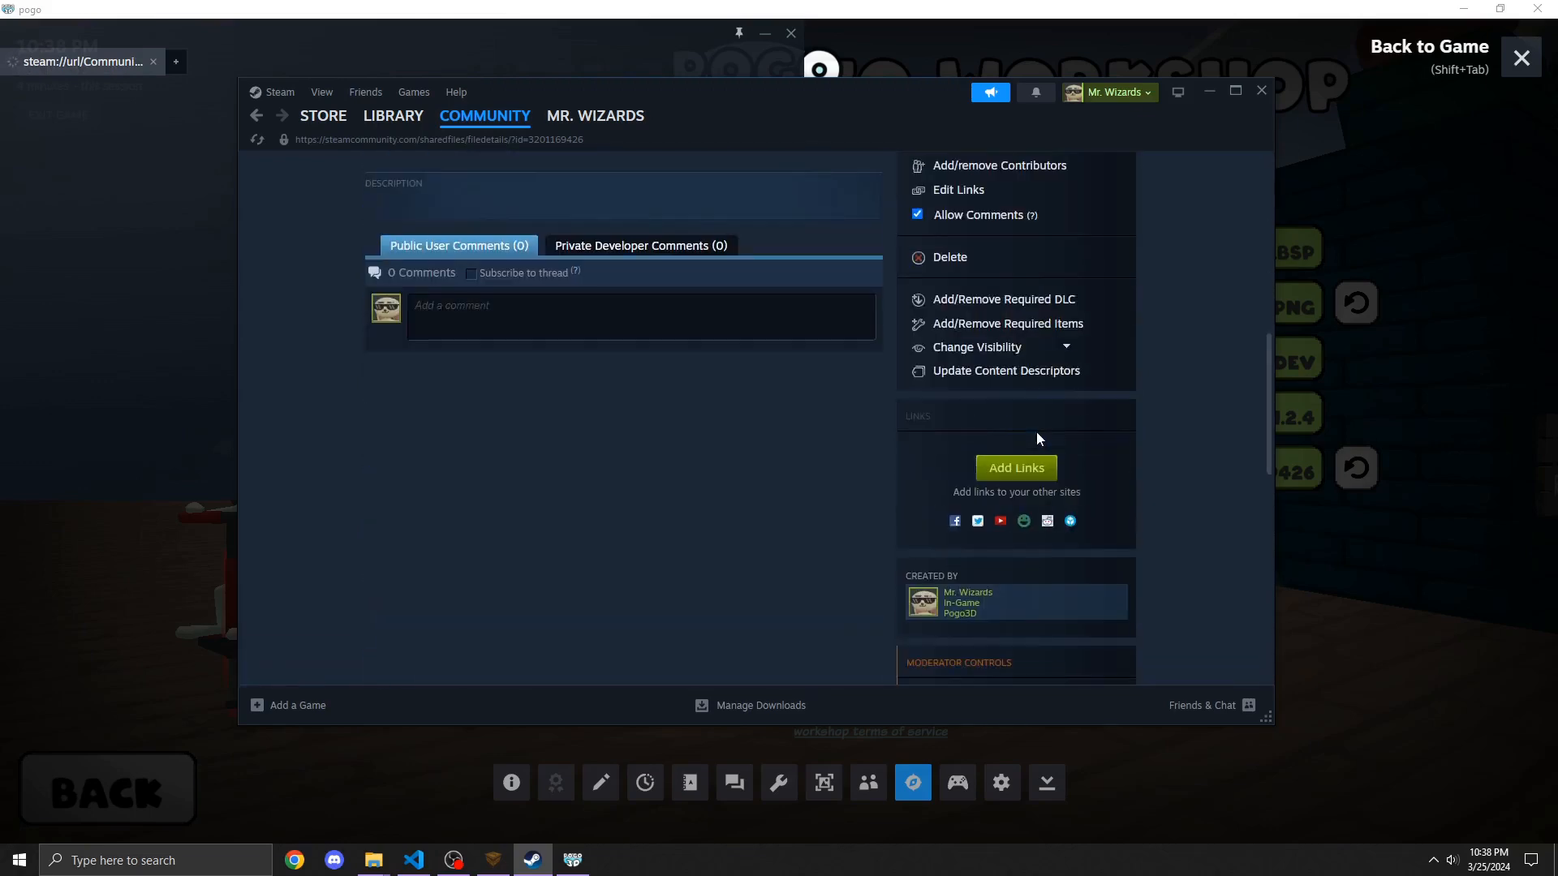
left_click(1037, 351)
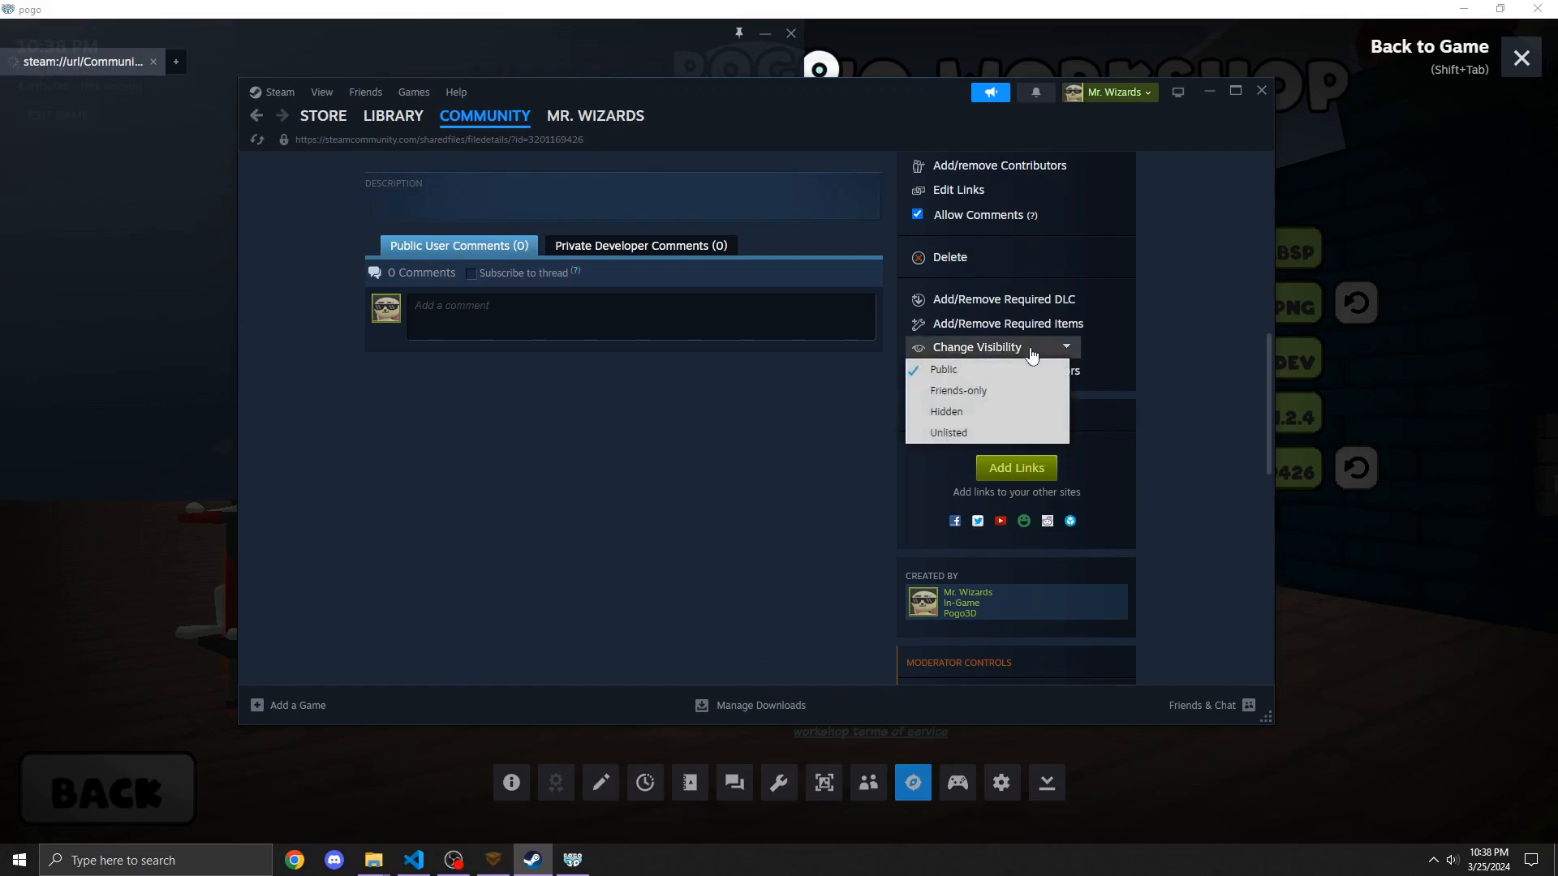
left_click(977, 416)
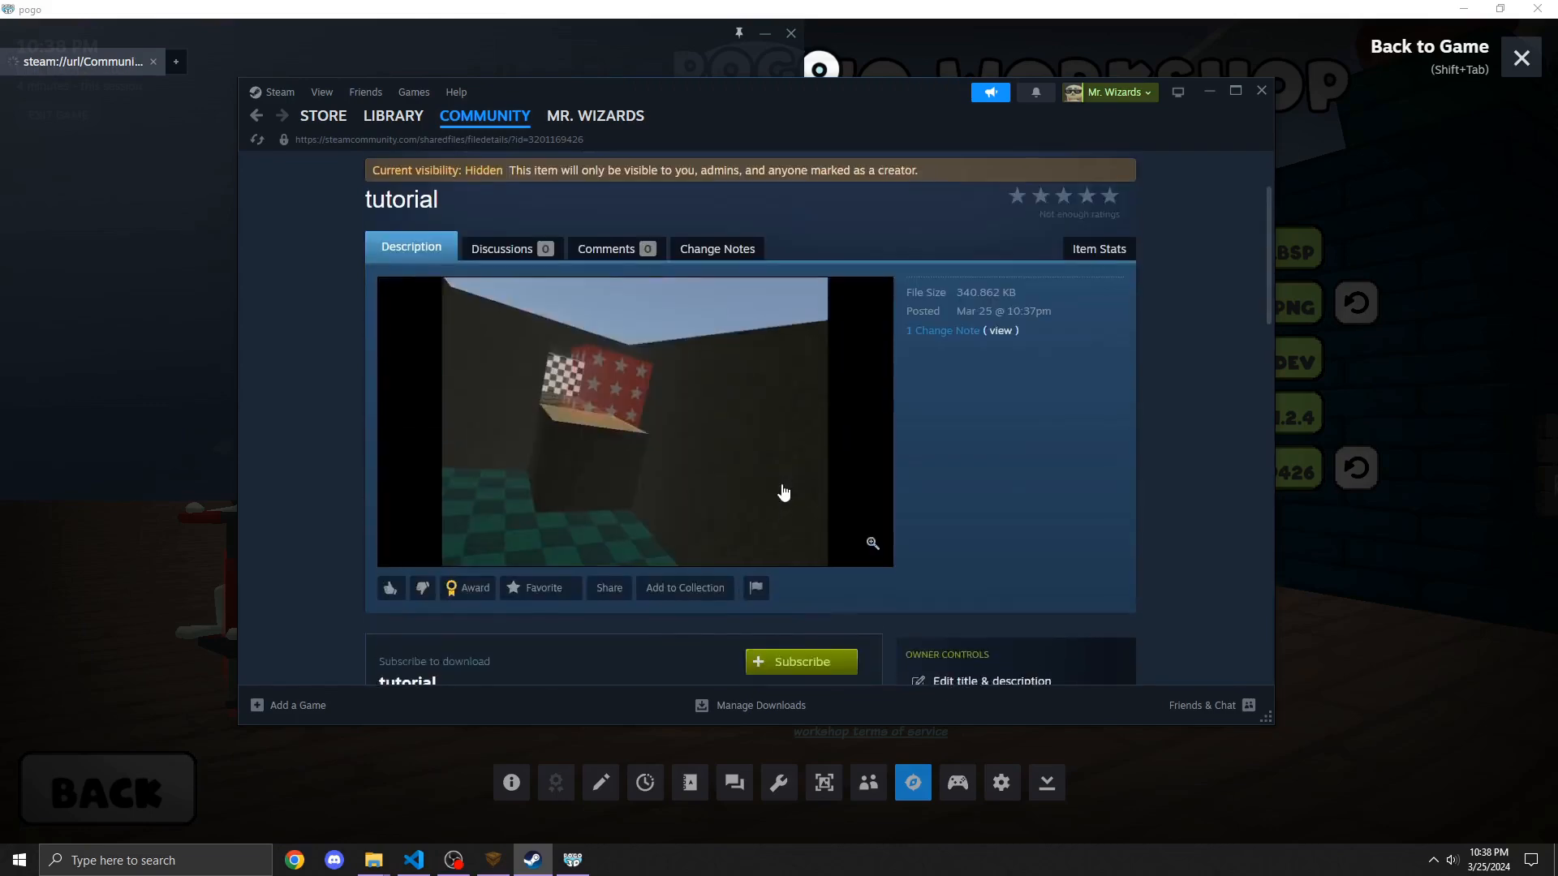
Step: Close the Workshop page overlay and go back from the upload screen to the custom maps list
scroll(812, 503, "up", 3)
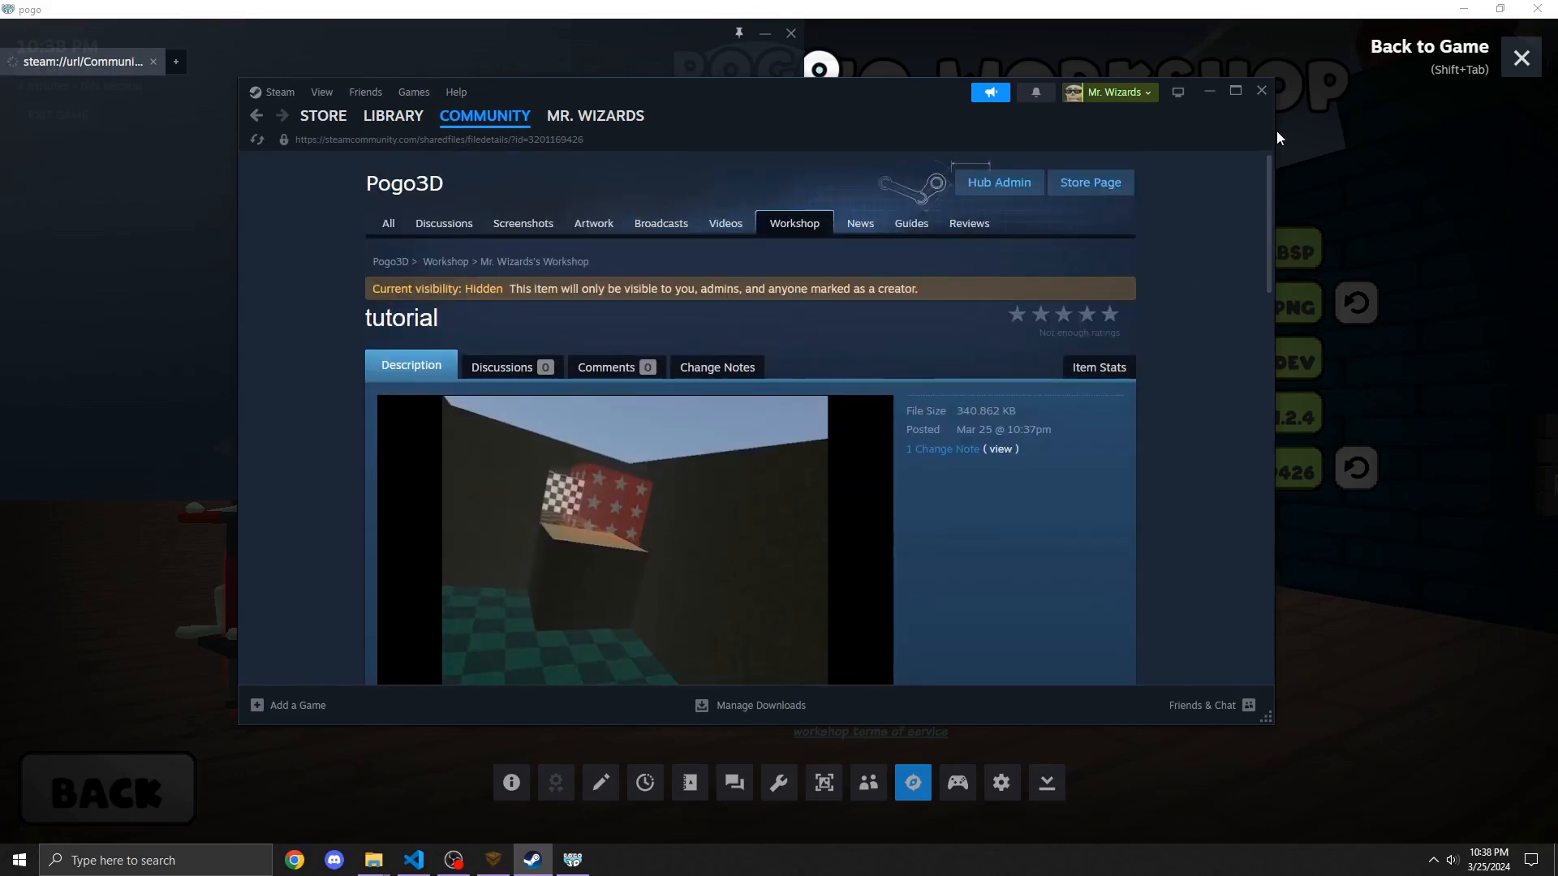
left_click(1262, 92)
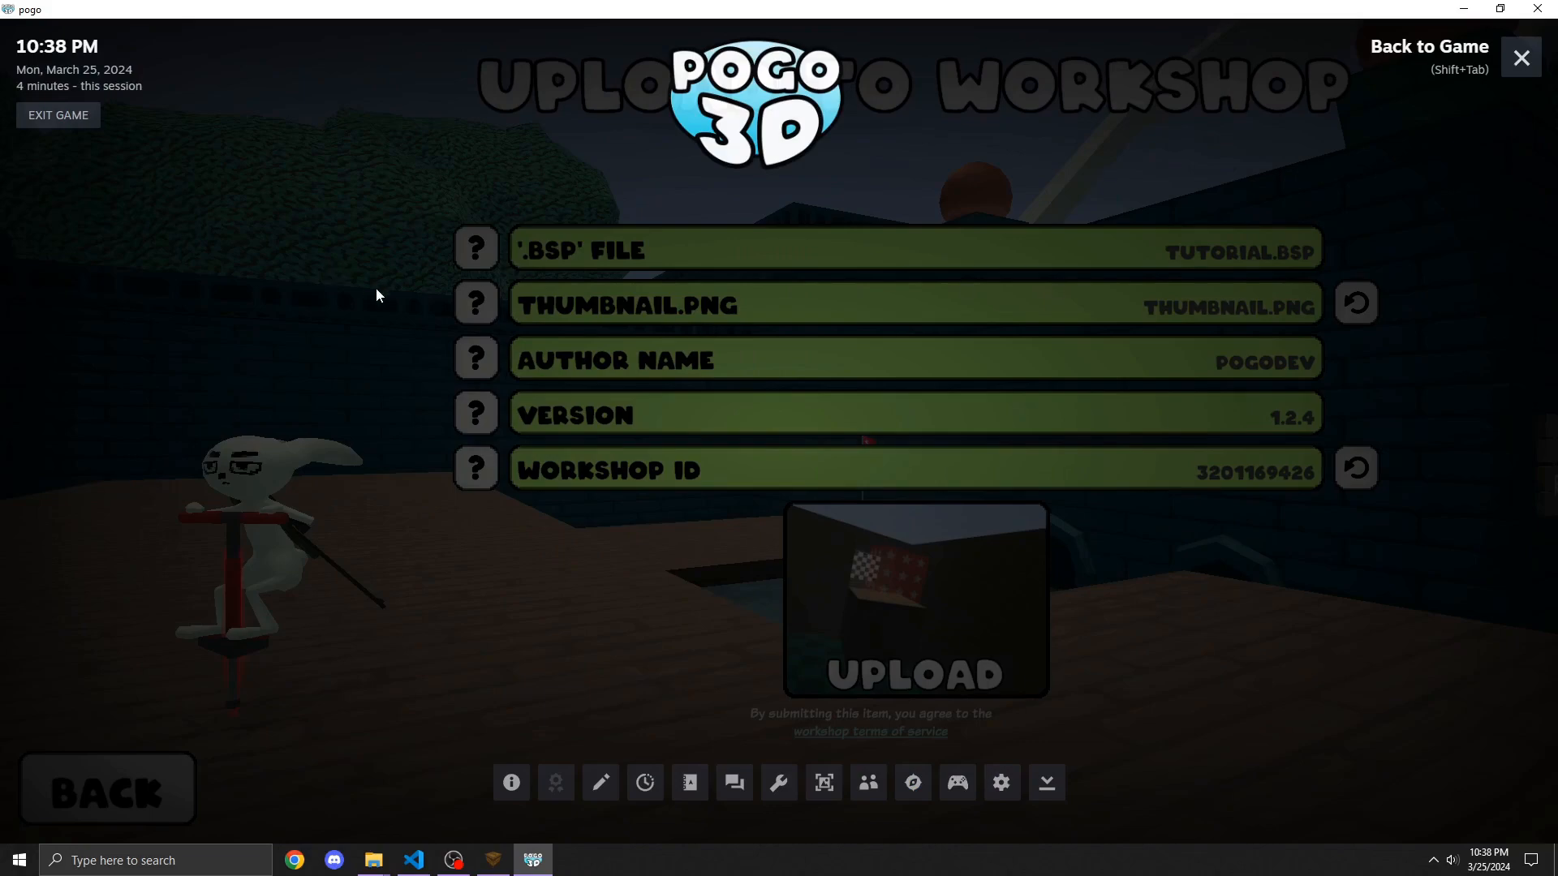
key("shift+Tab")
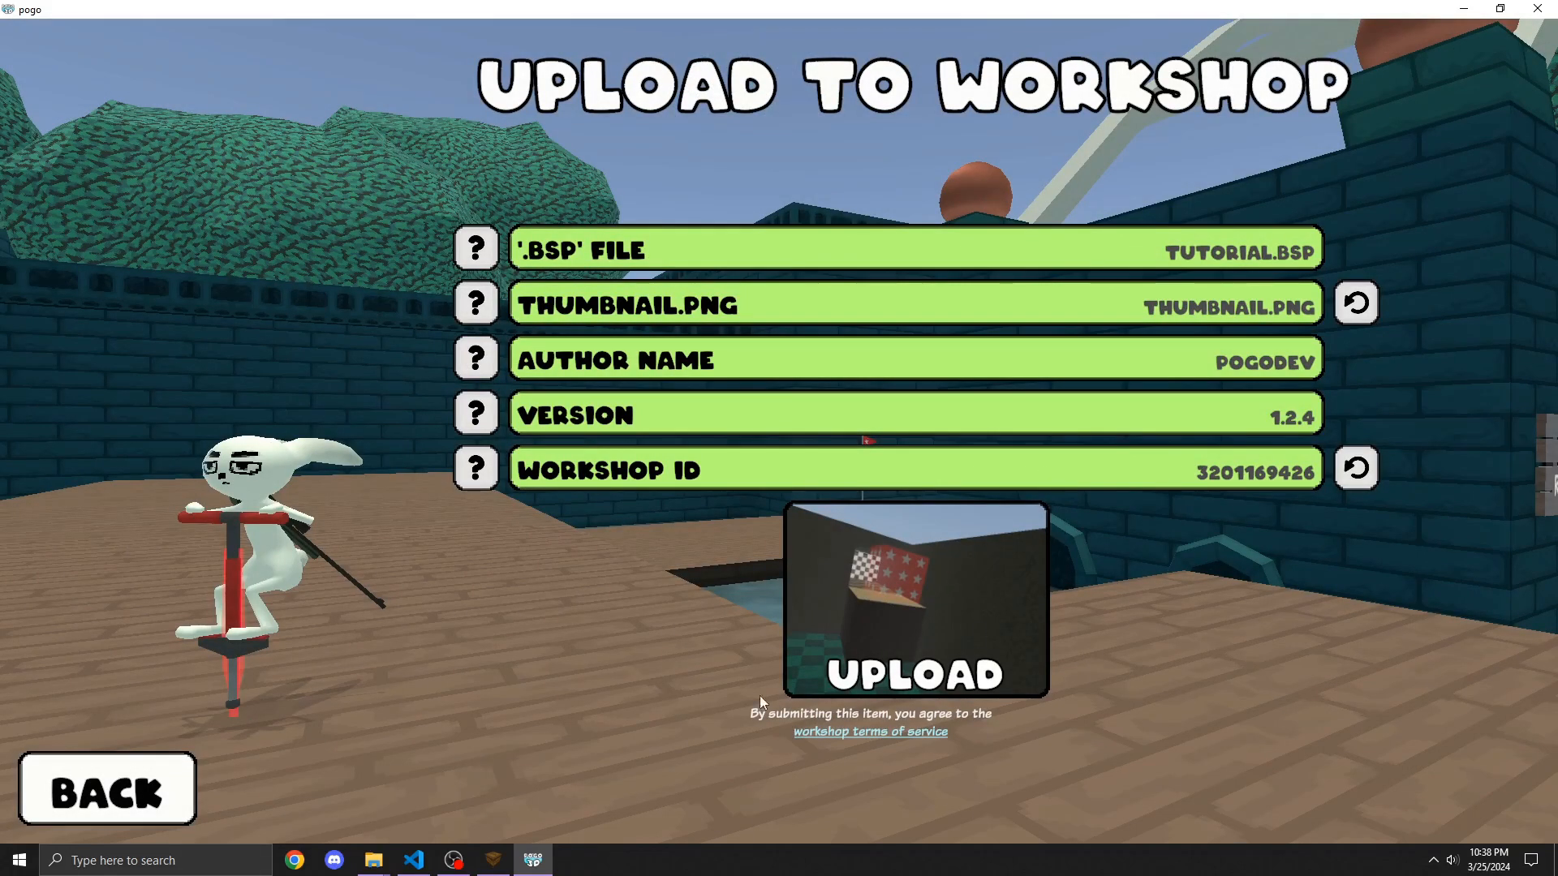
left_click(130, 781)
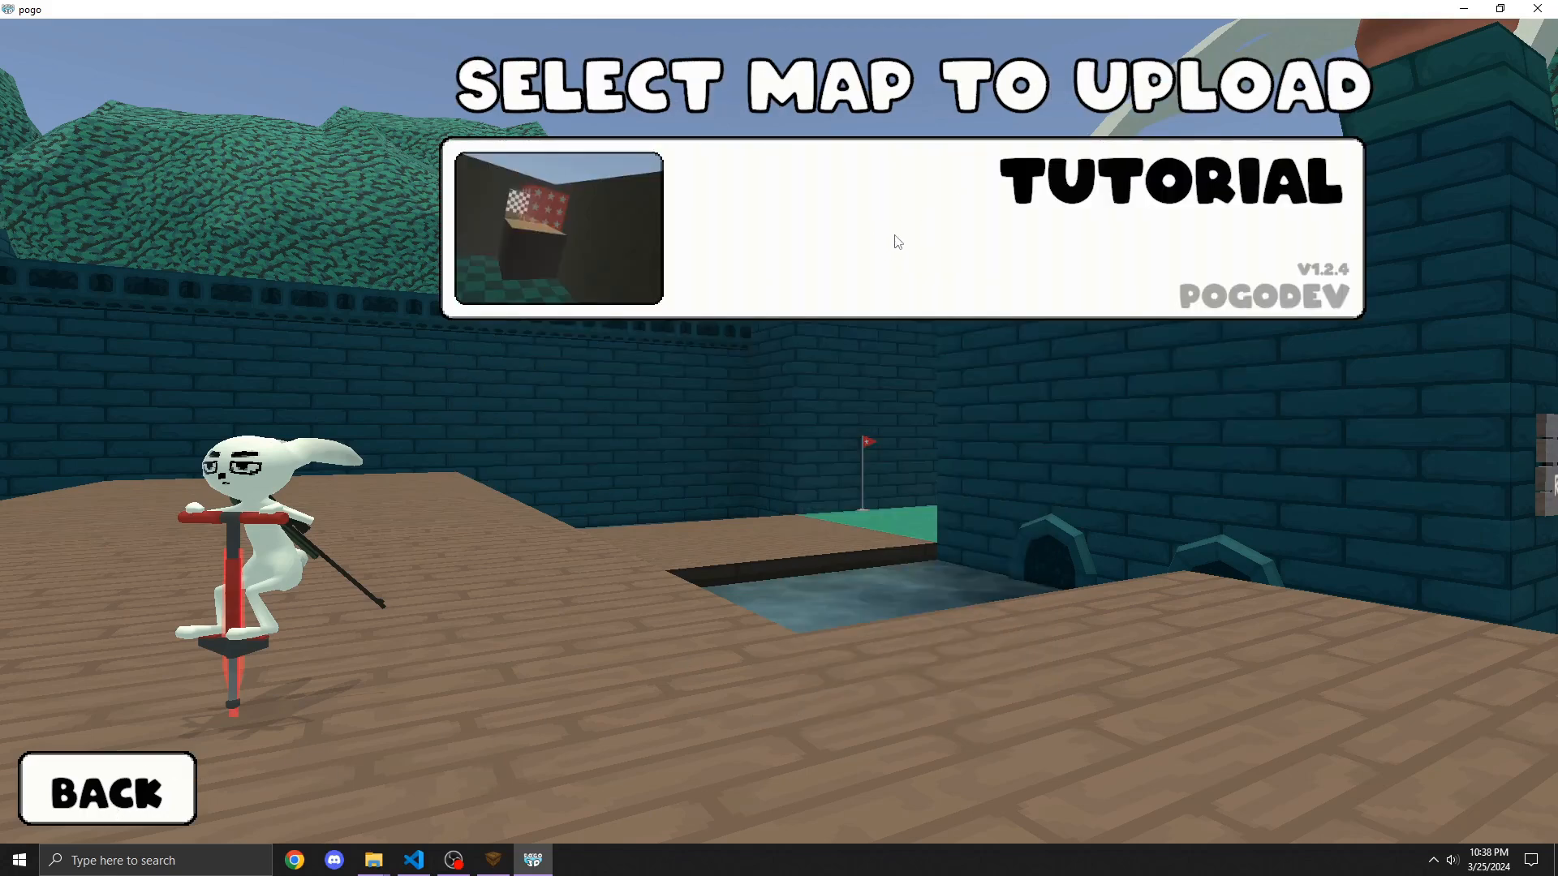
left_click(124, 799)
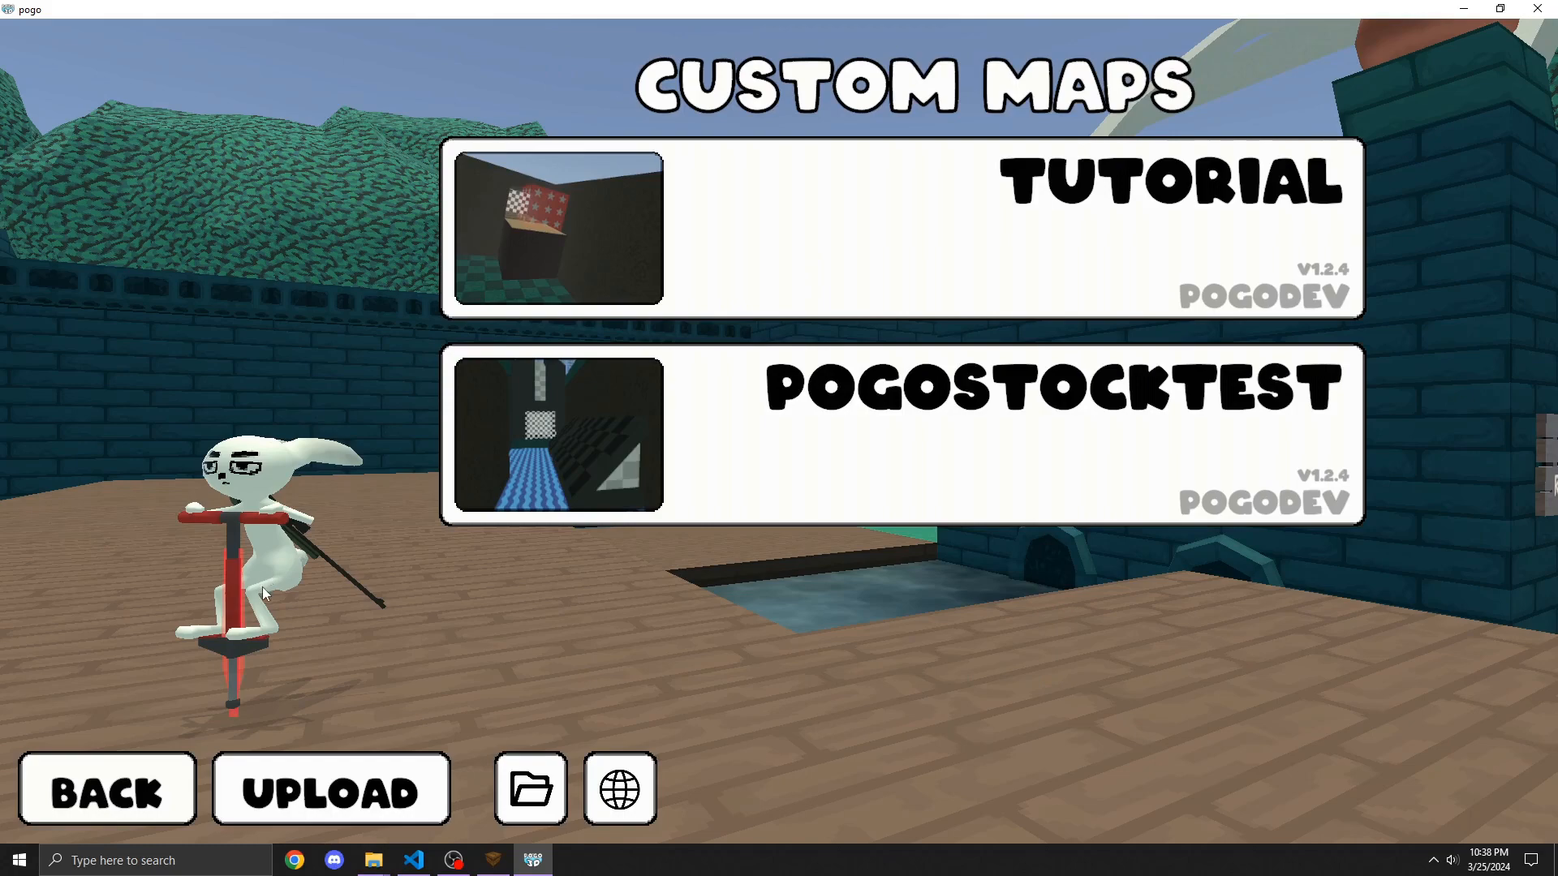
Step: Quit the game and close the map in the TrenchBroom editor
left_click(1536, 9)
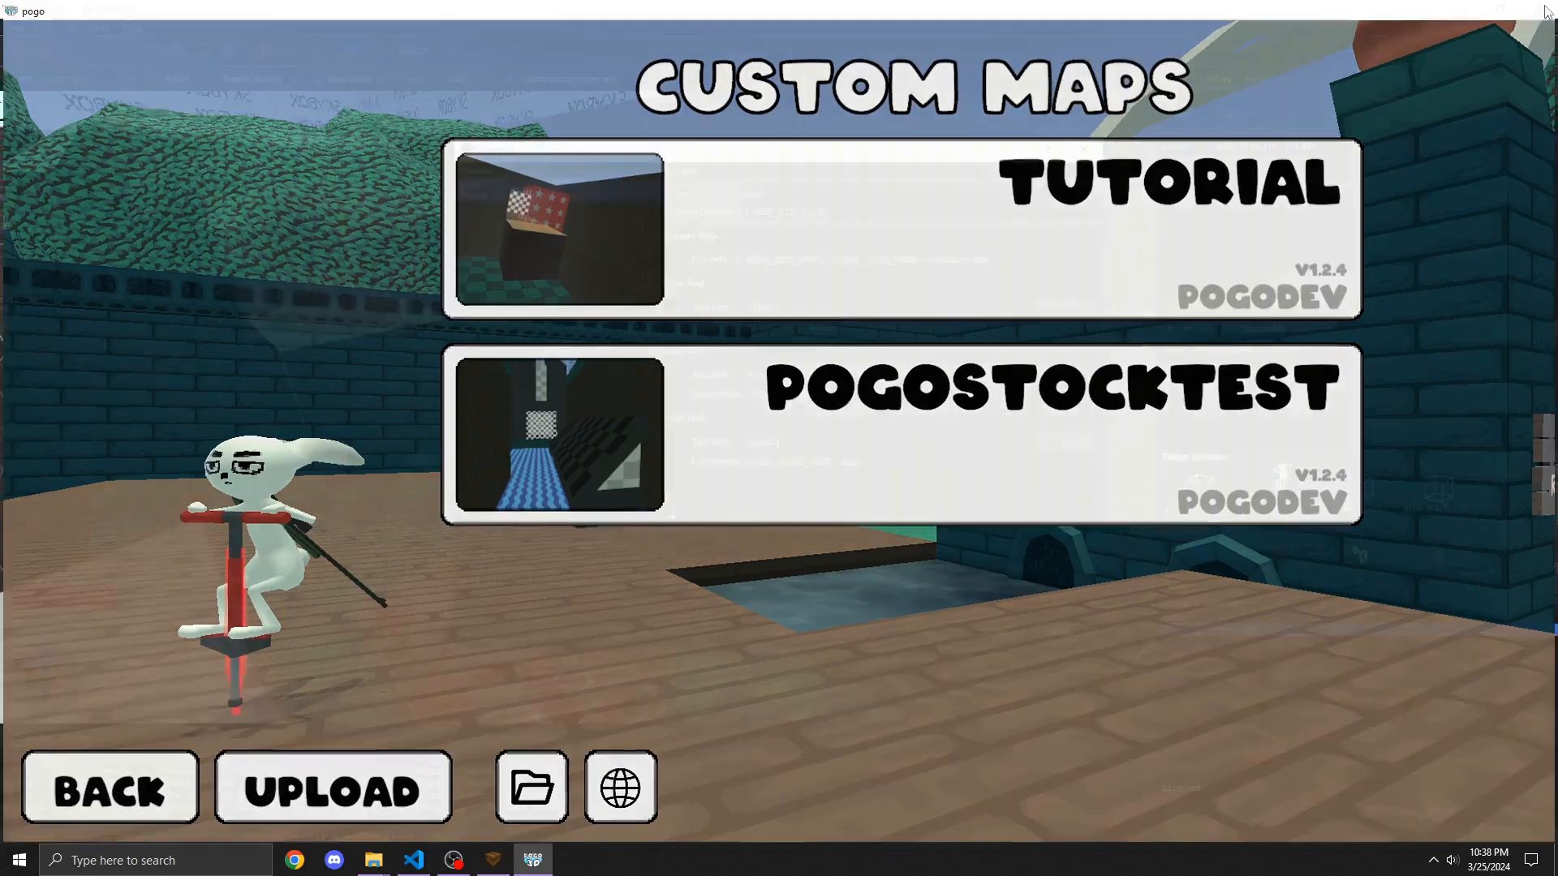
left_click(1083, 151)
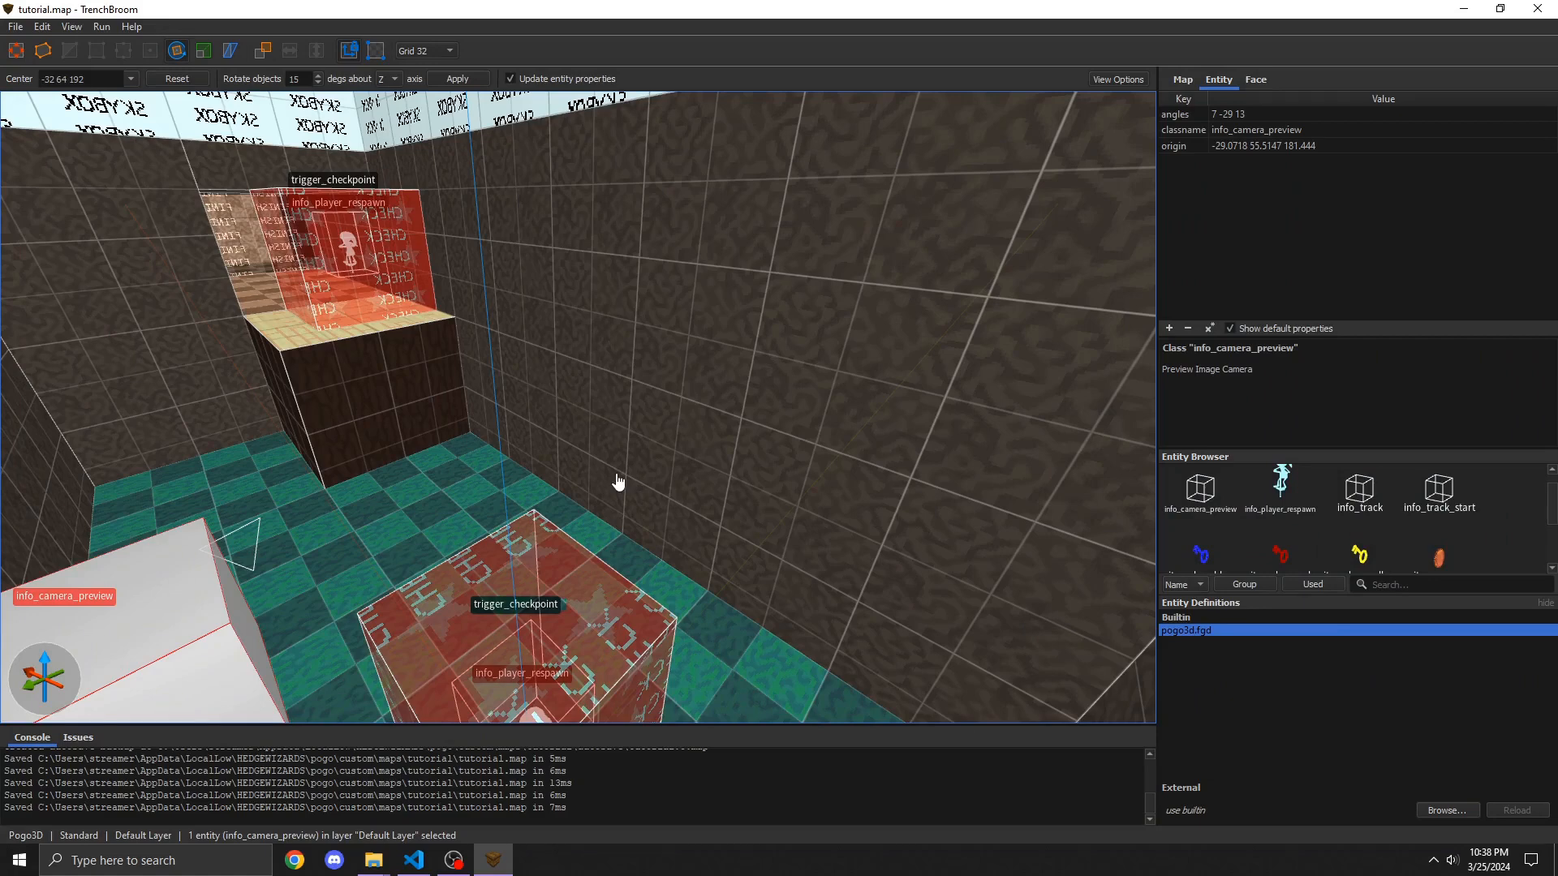
right_click_drag(436, 396, 663, 379)
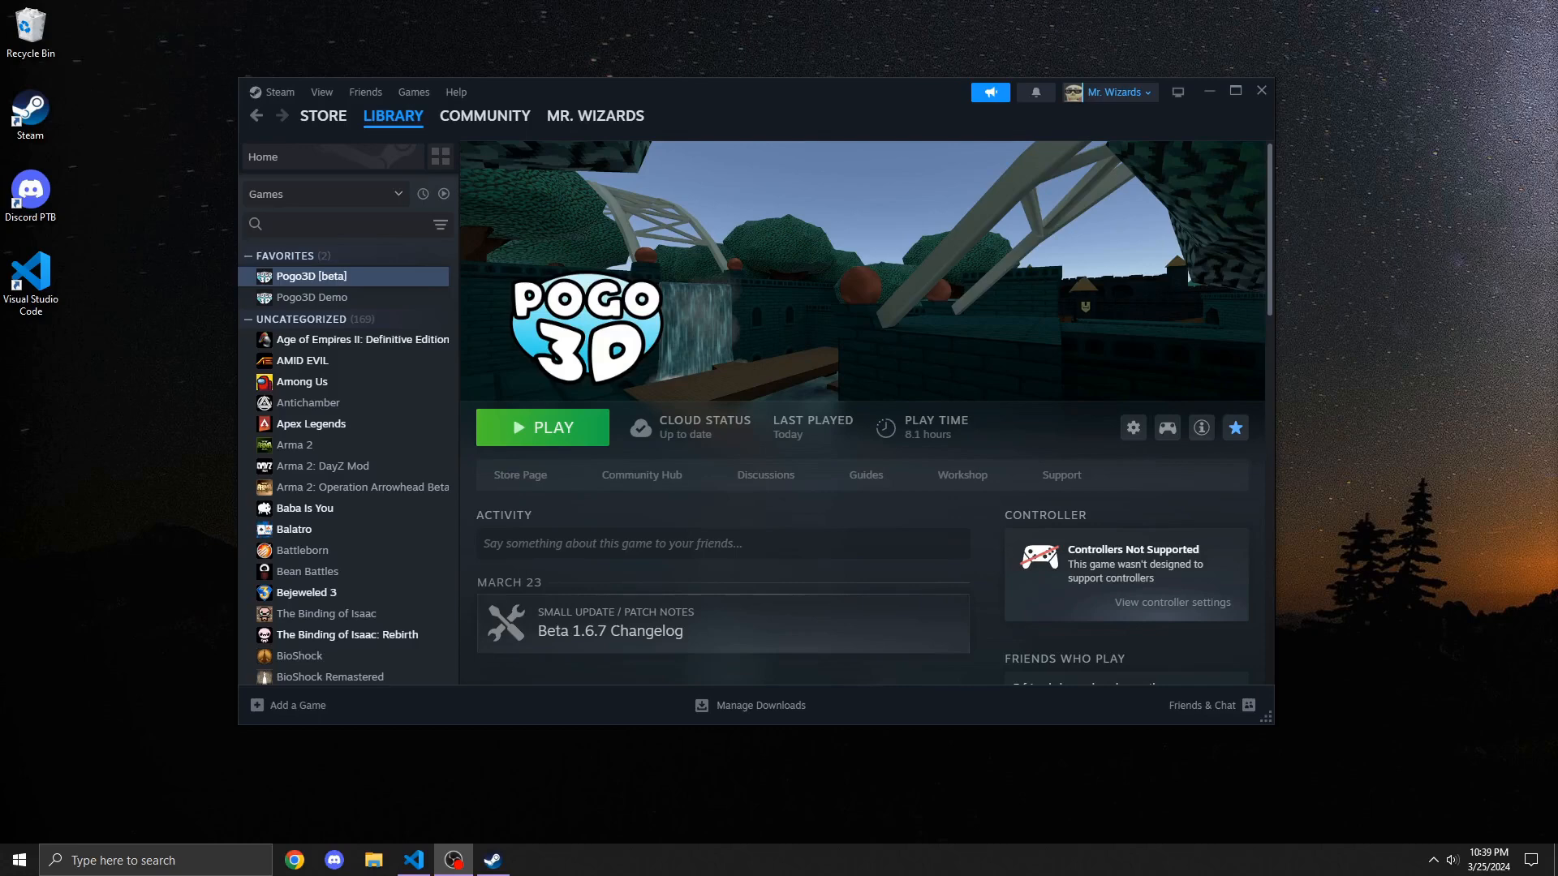